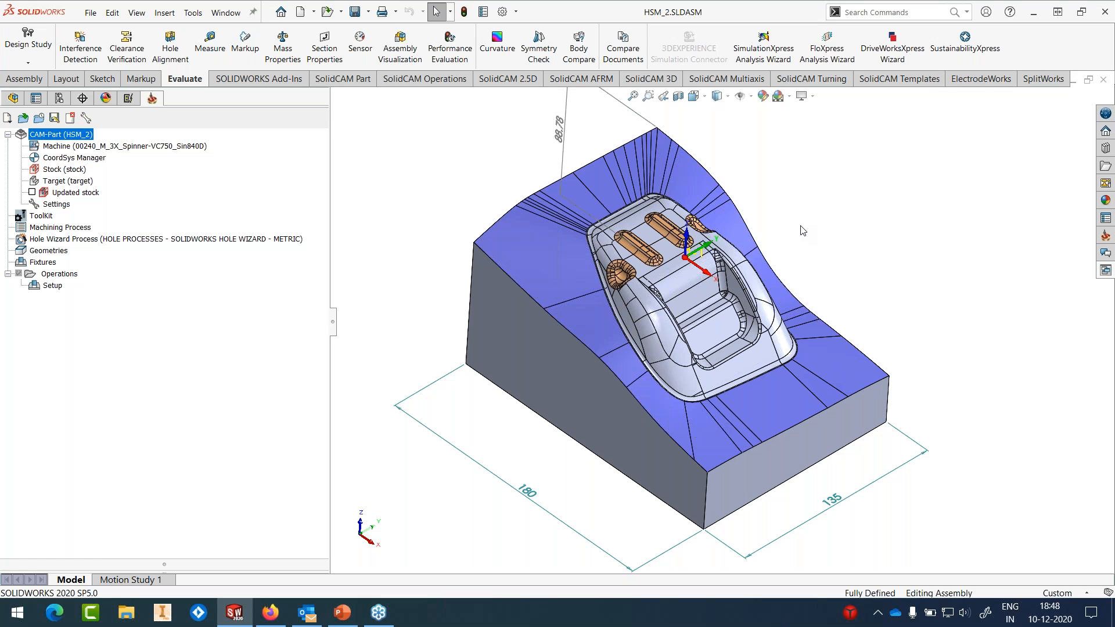
Step: Add the operations of the WEB_SMALL_MO... process template to the CAM operations tree
click(1105, 271)
click(942, 287)
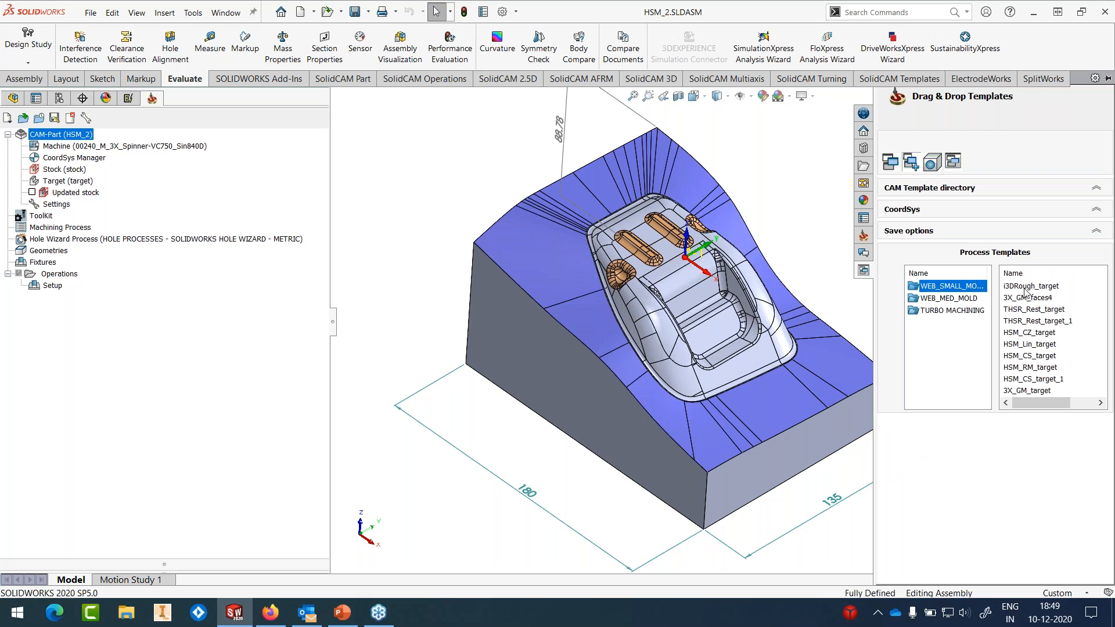
click(1046, 358)
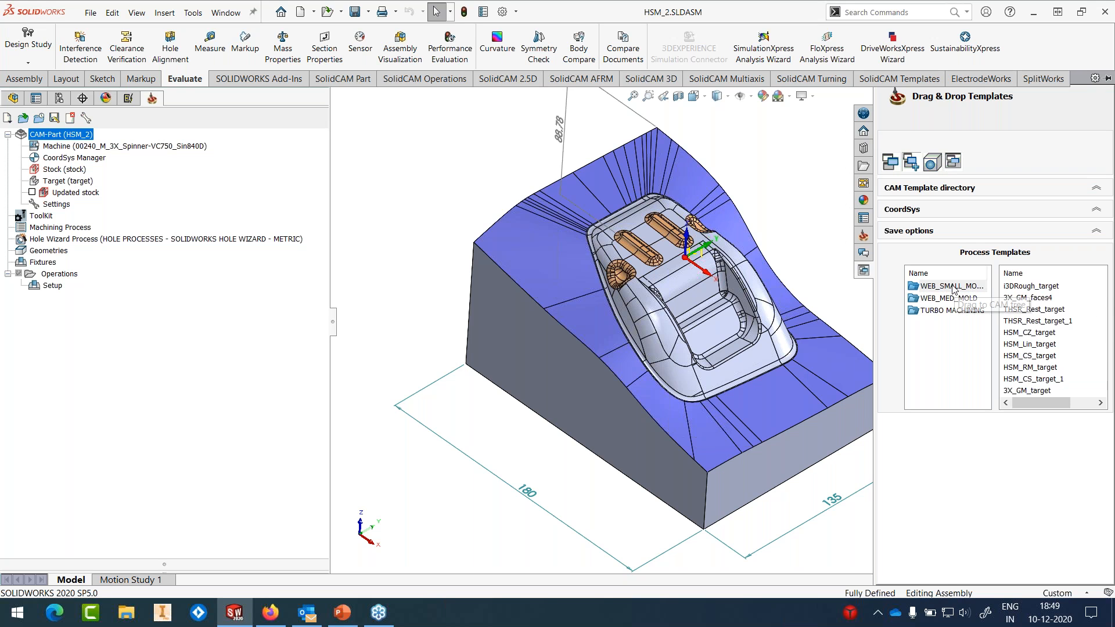
drag(924, 285, 351, 334)
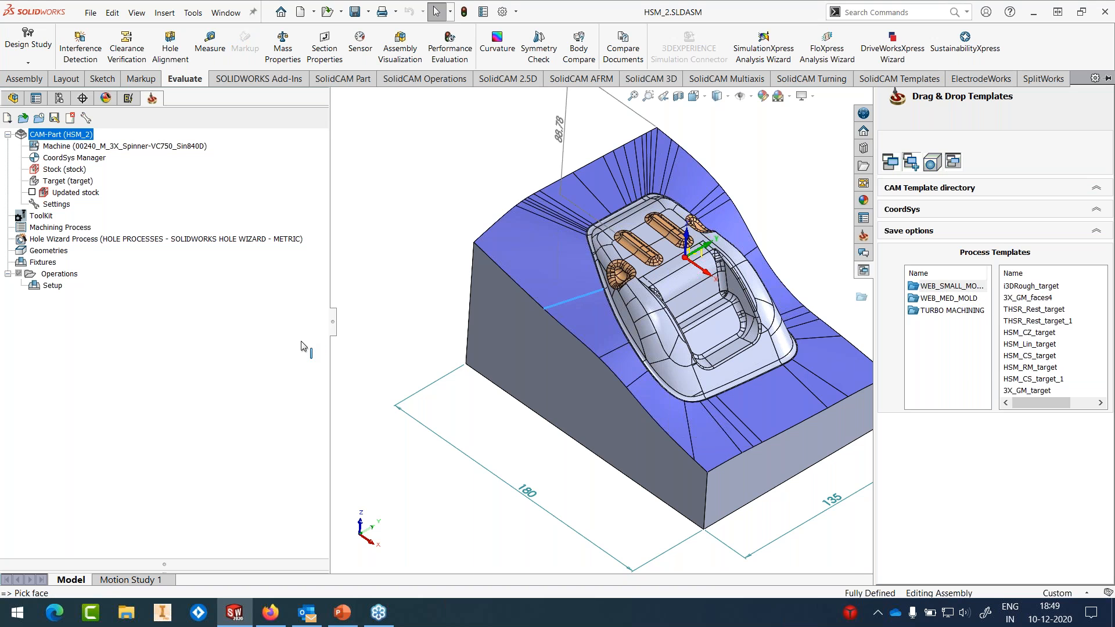
click(373, 255)
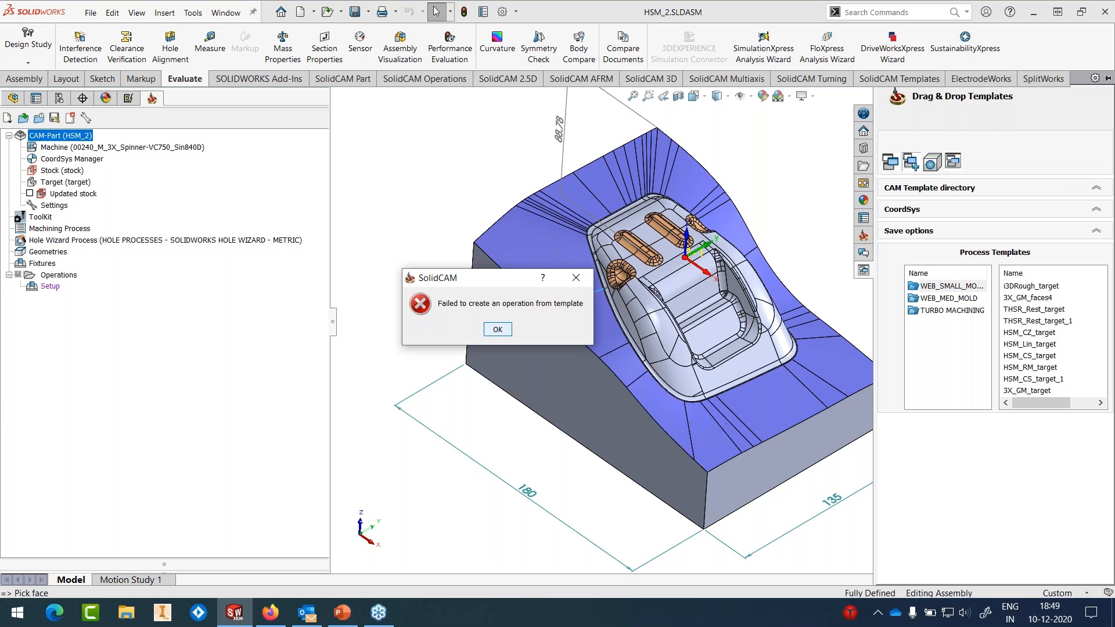
key(Return)
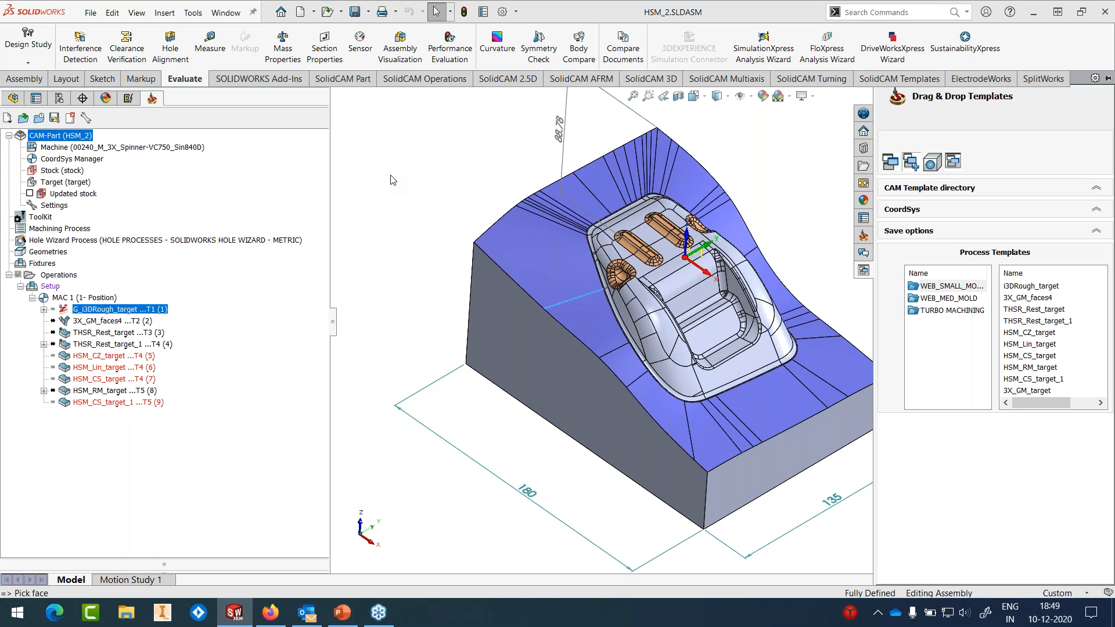
Step: Replace the G_i3DRough_target operation with a new 3D iMachining operation that uses the target geometry
right_click(134, 309)
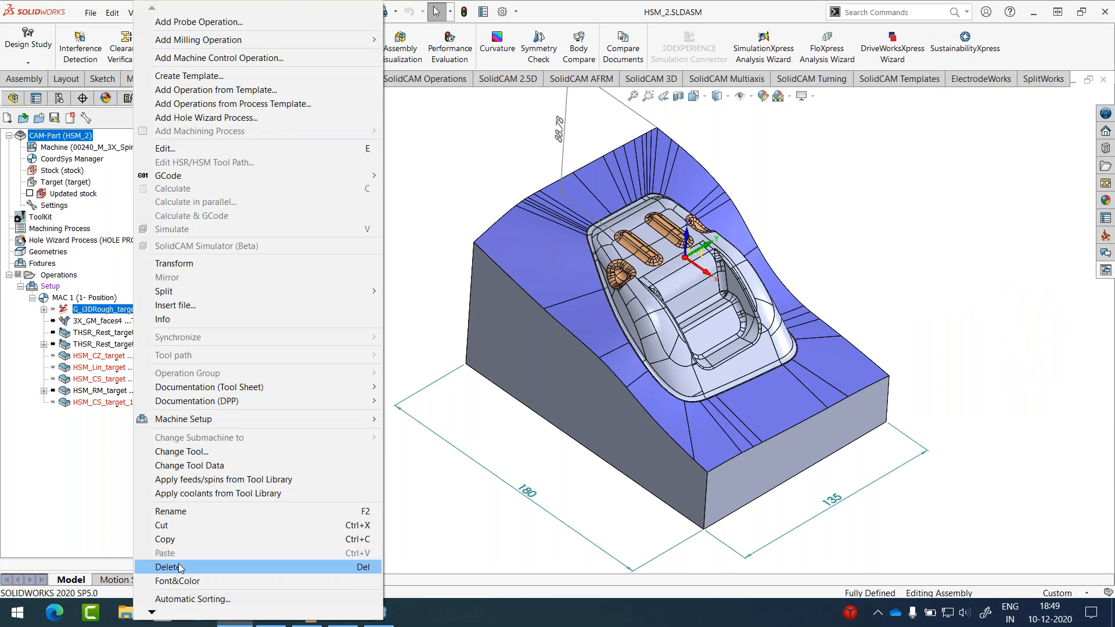
click(179, 568)
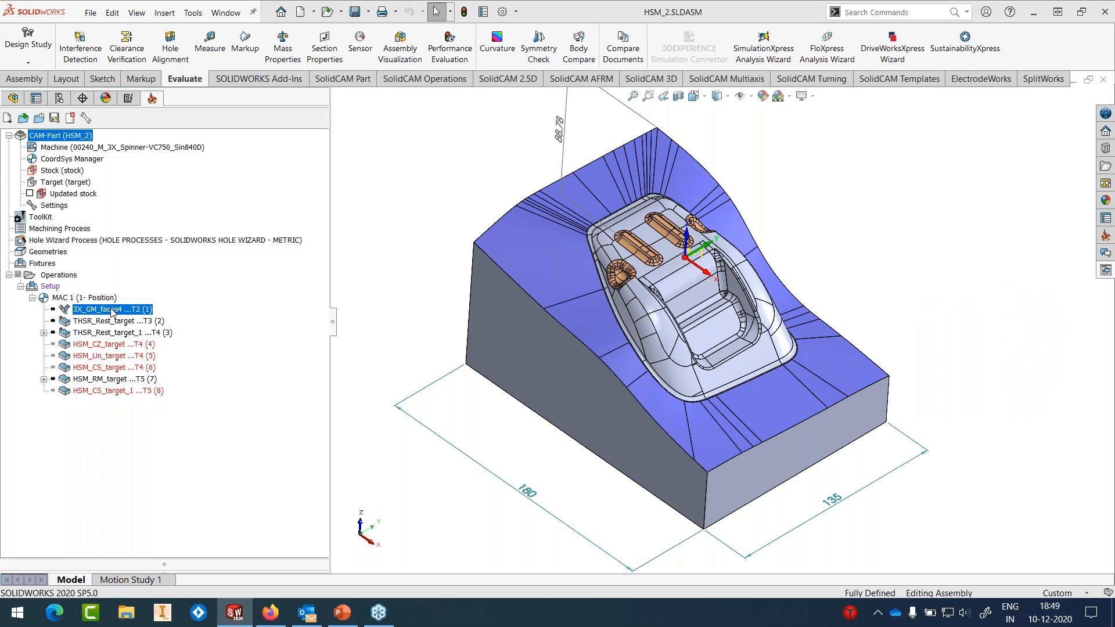
right_click(112, 313)
mouse_move(343, 41)
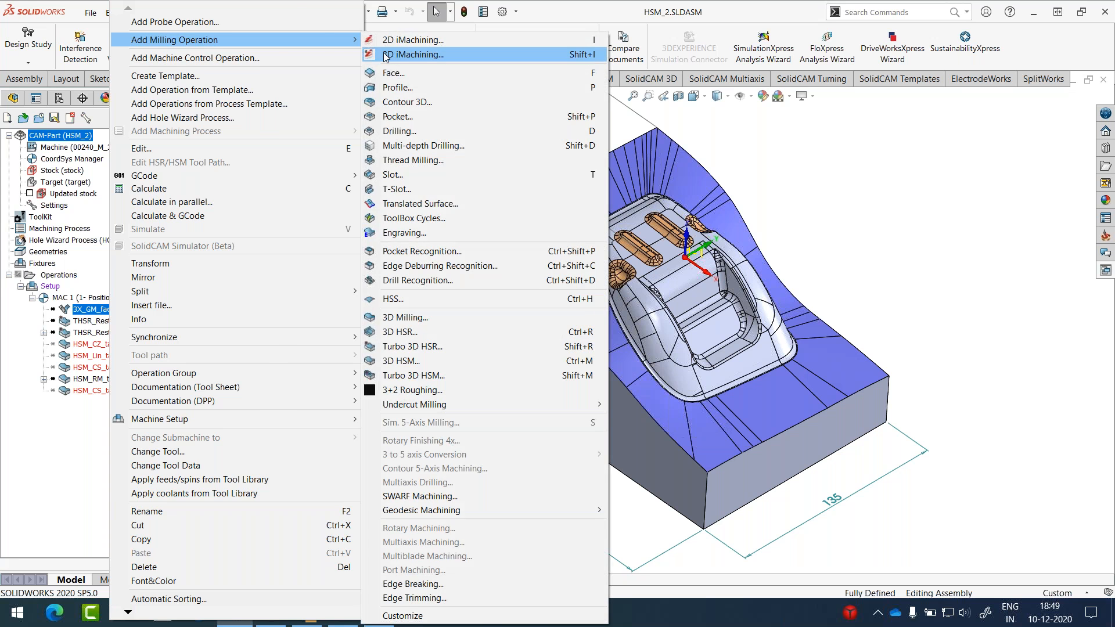
click(384, 54)
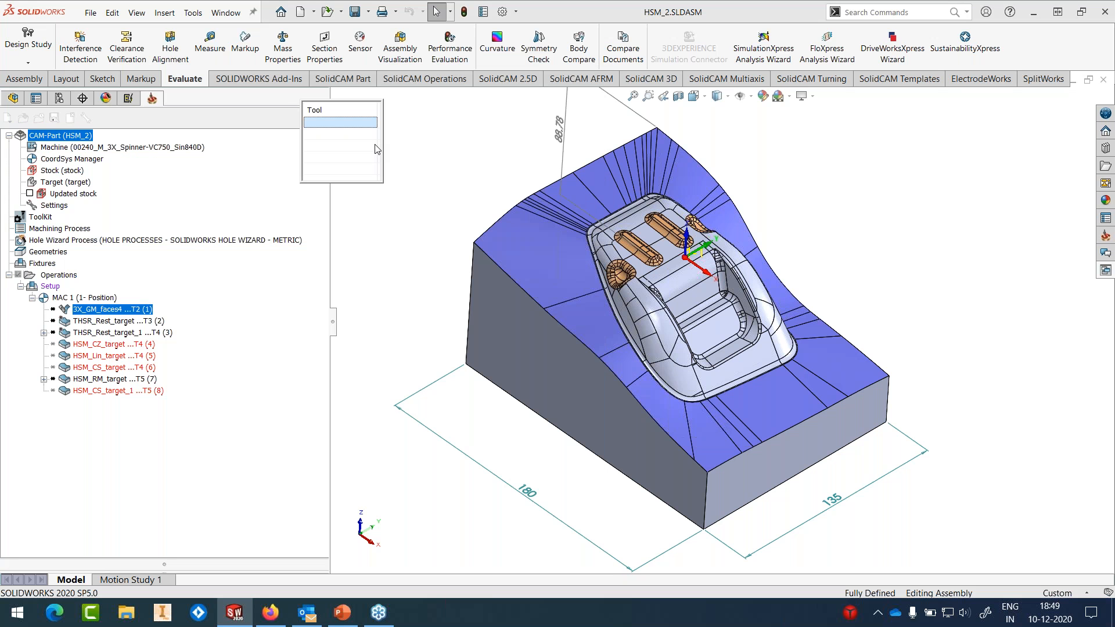
drag(683, 116, 634, 128)
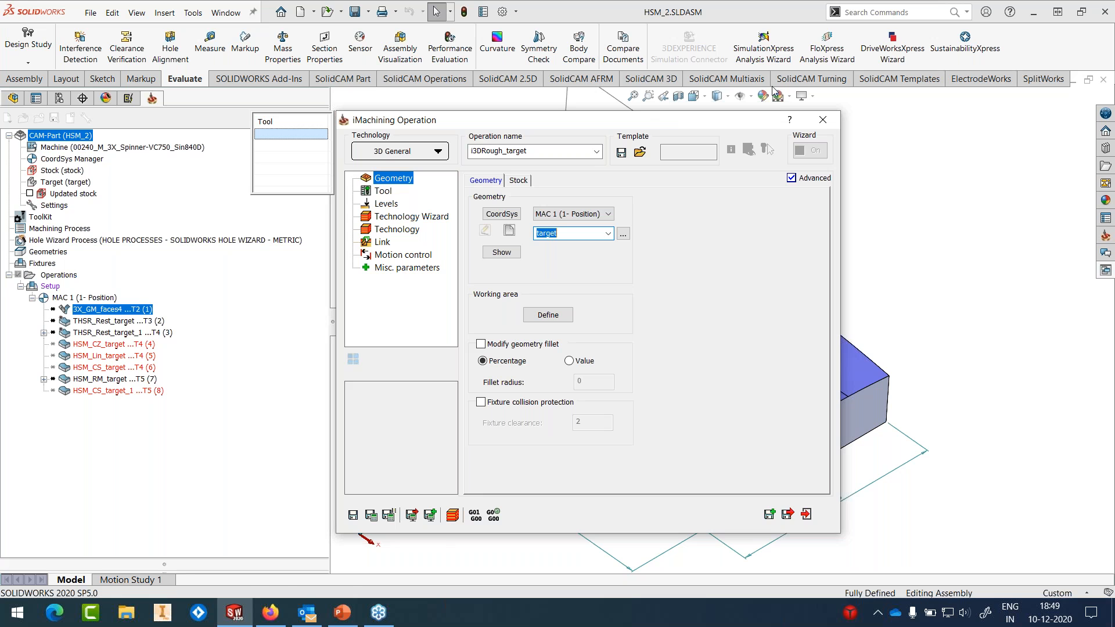
click(353, 515)
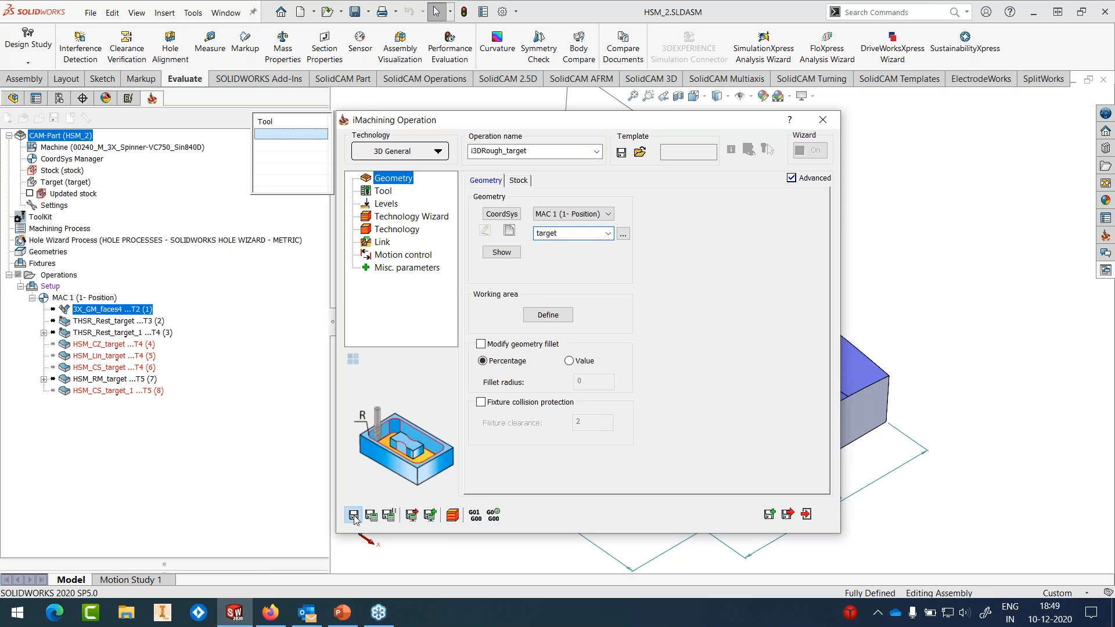
Step: Assign the 16 mm tool 1A to the i3DRough_target operation, save it and place it ahead of 3X_GM_faces4
click(446, 331)
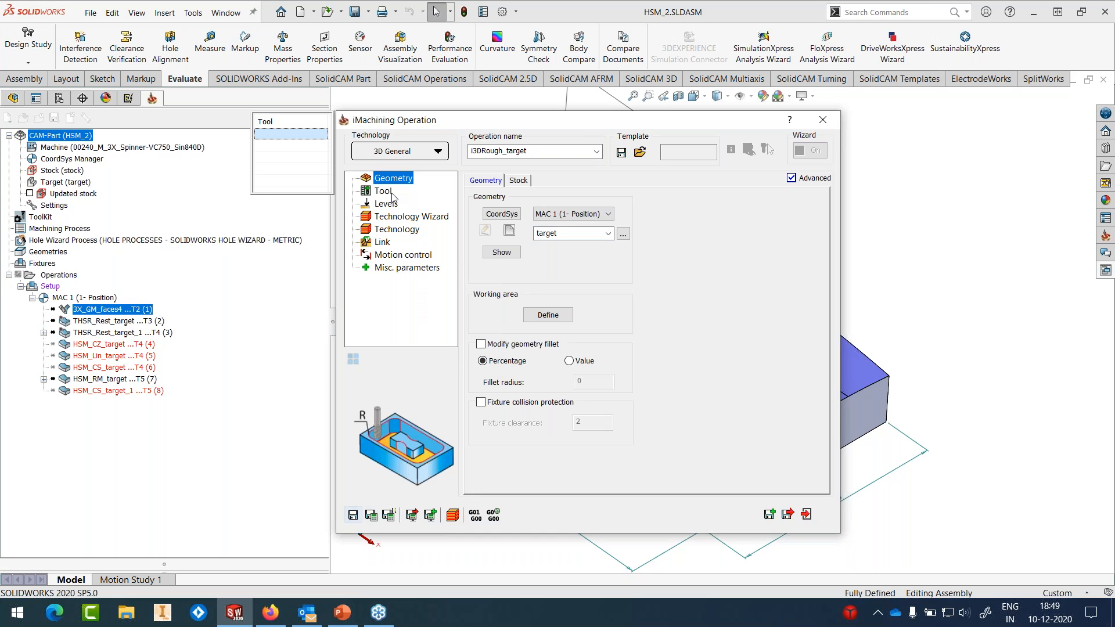
click(484, 218)
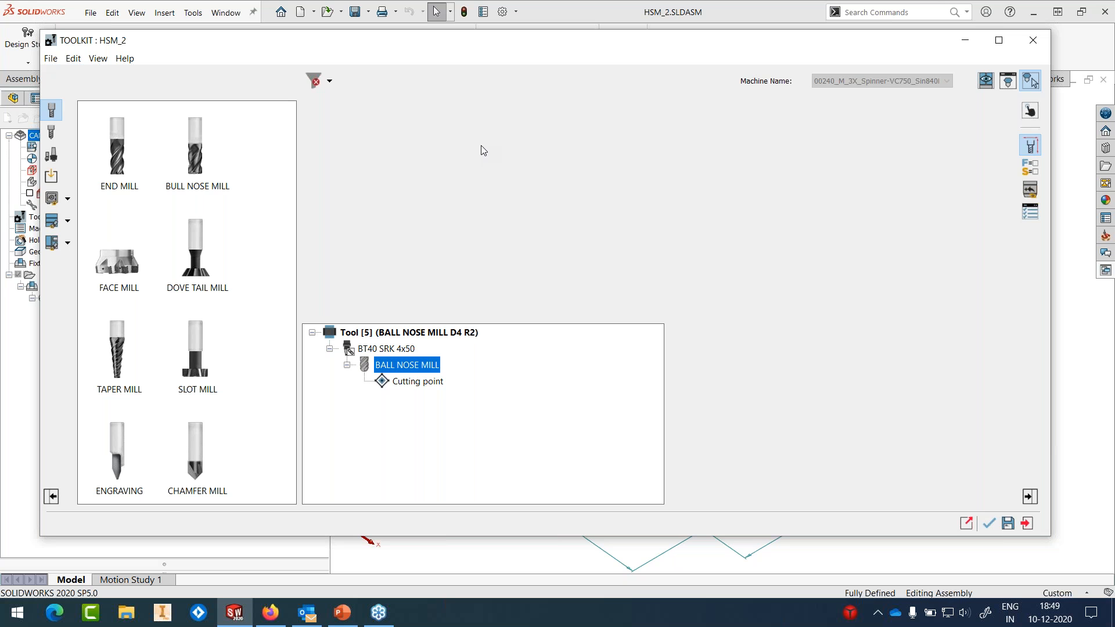
click(989, 524)
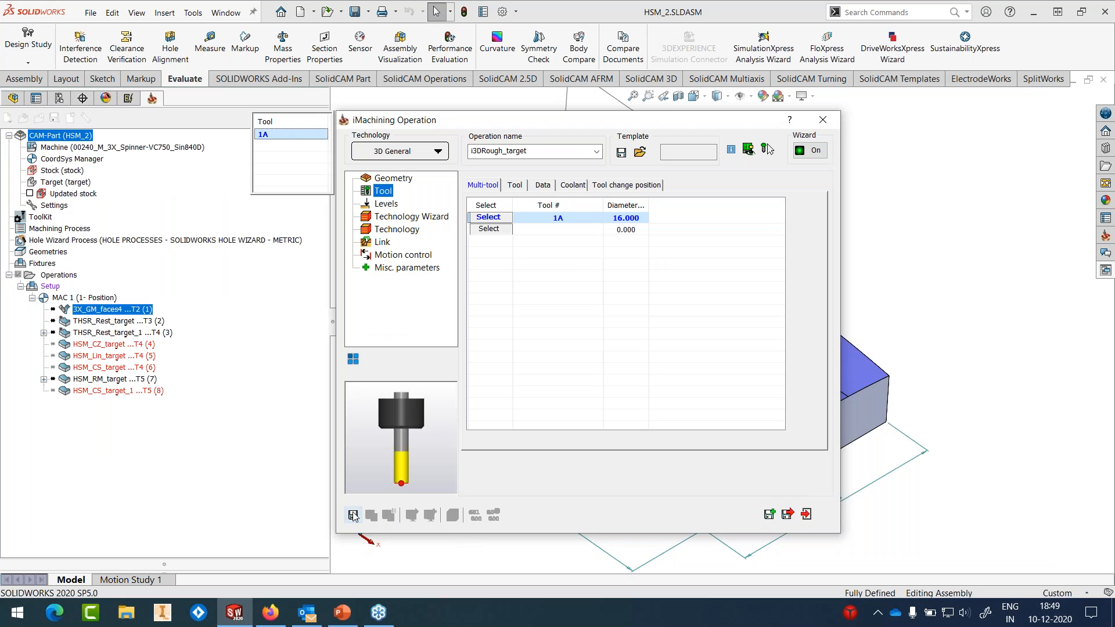
click(354, 515)
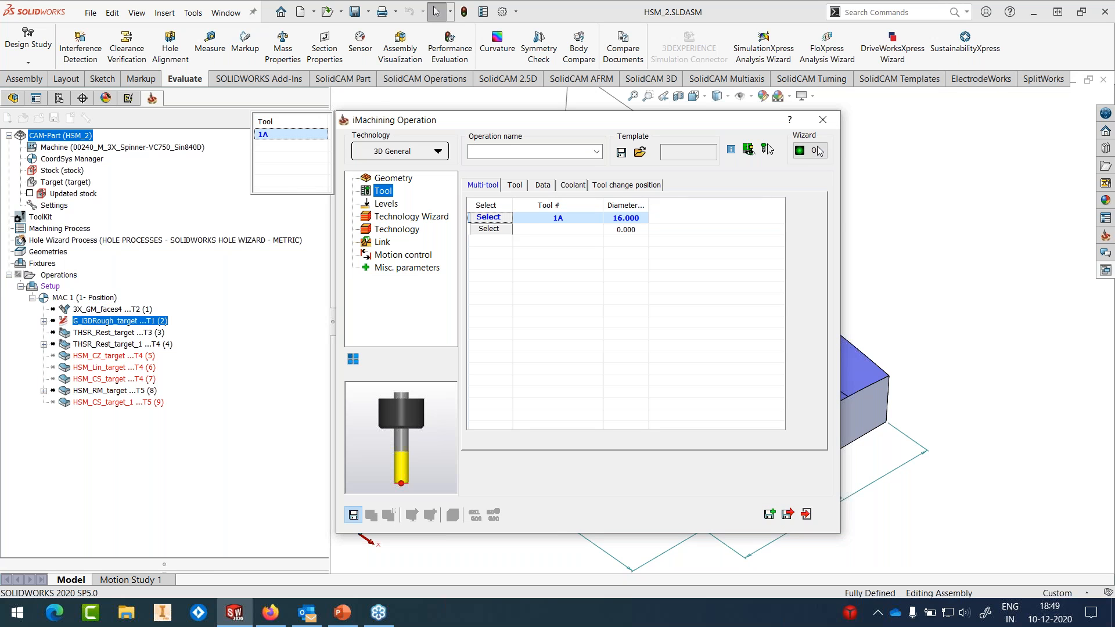
click(821, 124)
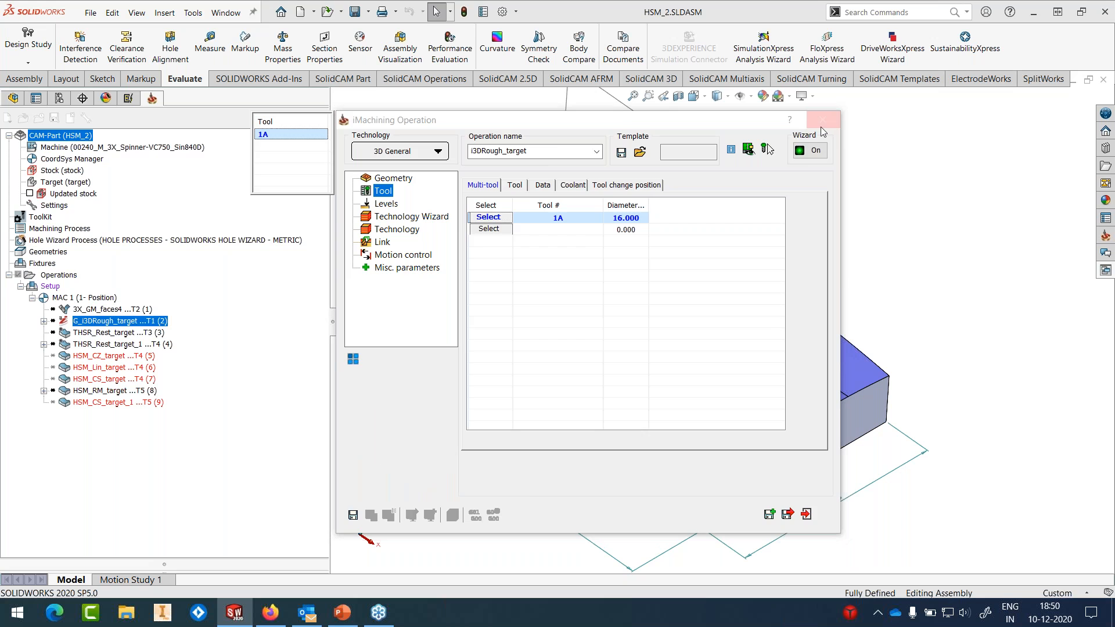
drag(95, 323, 99, 312)
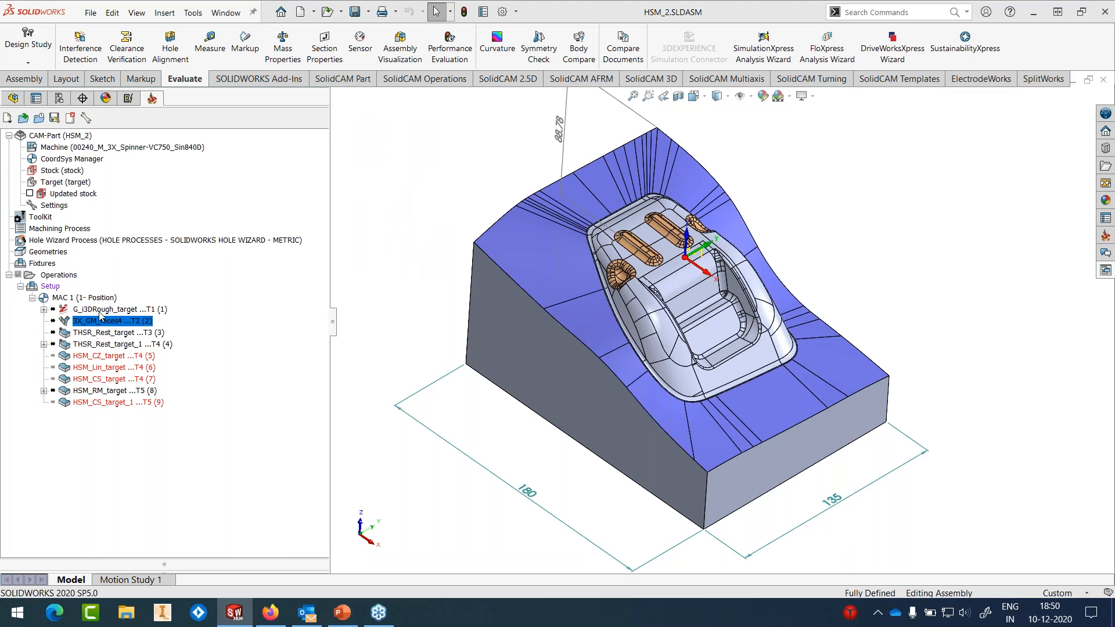
click(100, 312)
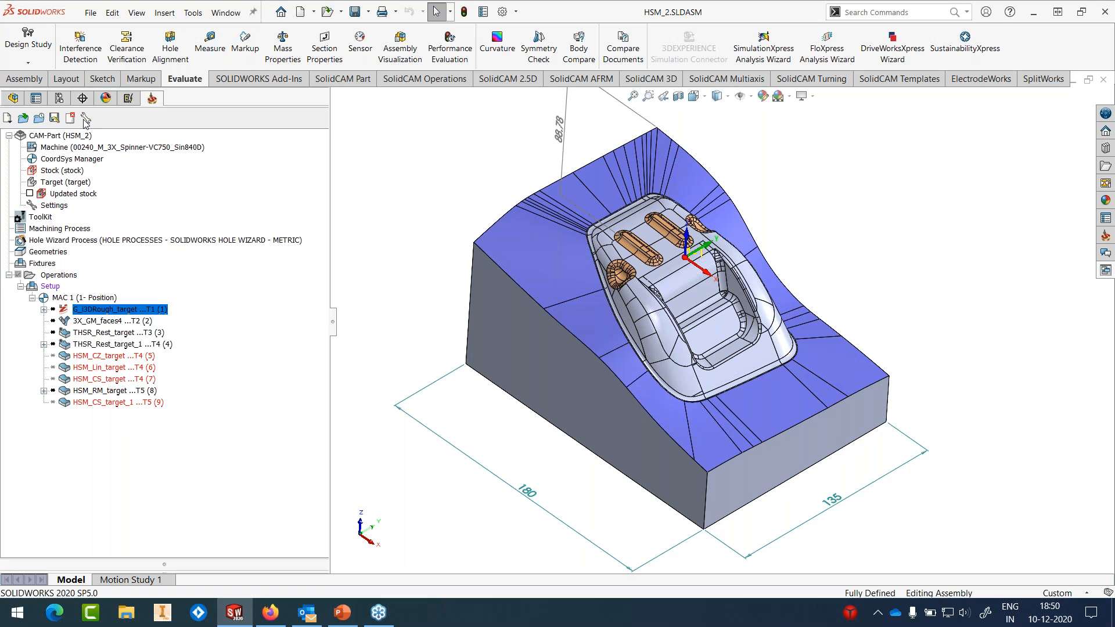
Step: Open the CAM part data and review the AMS_MCV_450 machine parameters in the iMachining database, closing the database with its save option
double_click(61, 136)
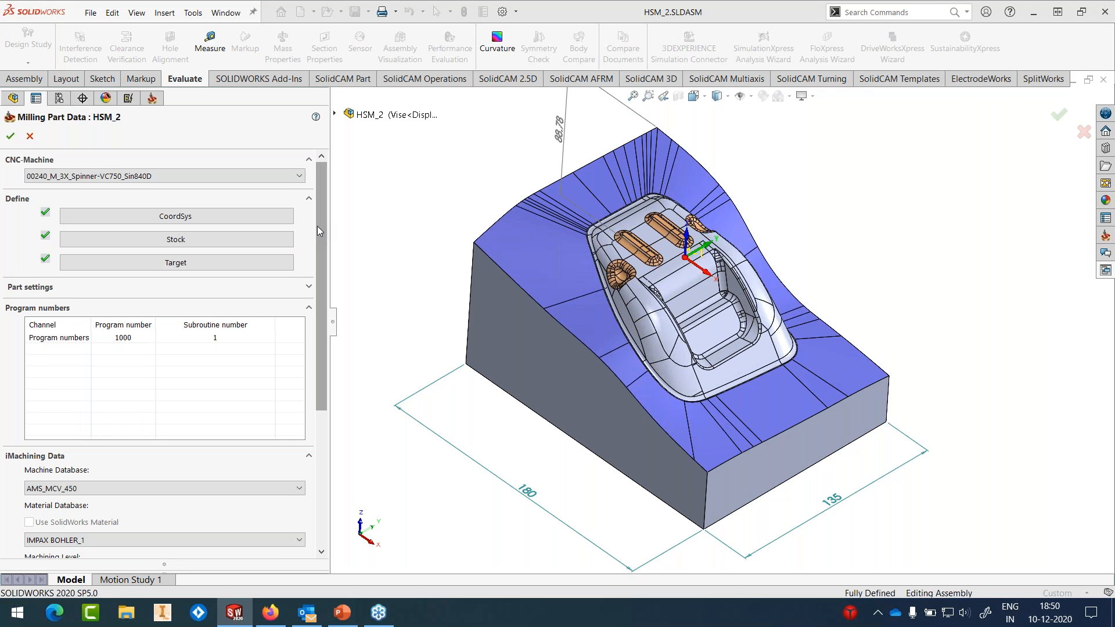
scroll(132, 533, down, 2)
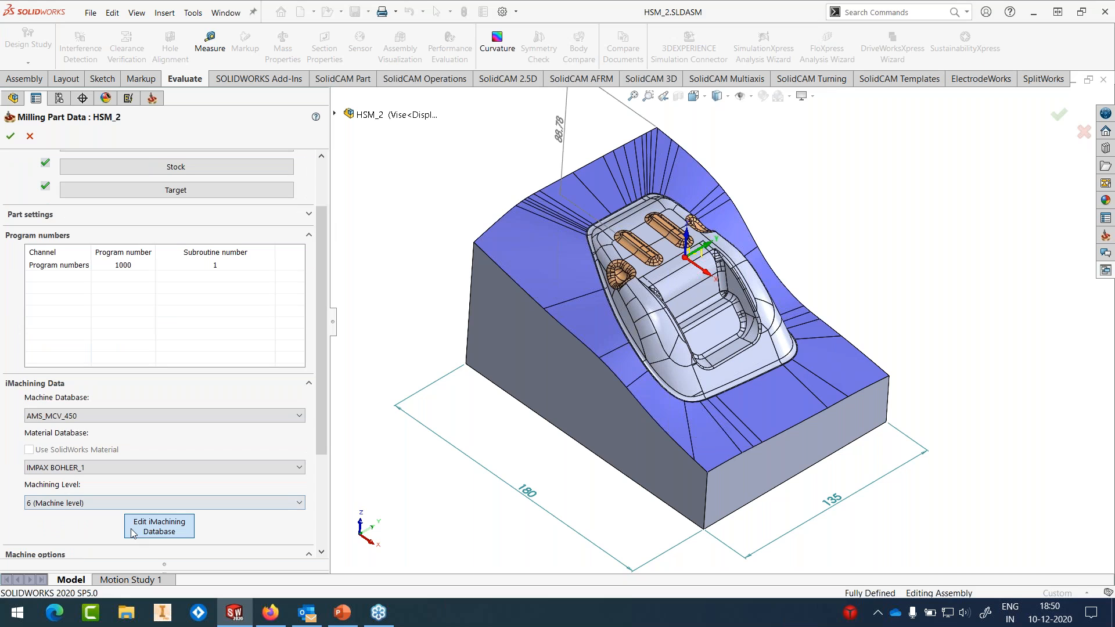
click(159, 526)
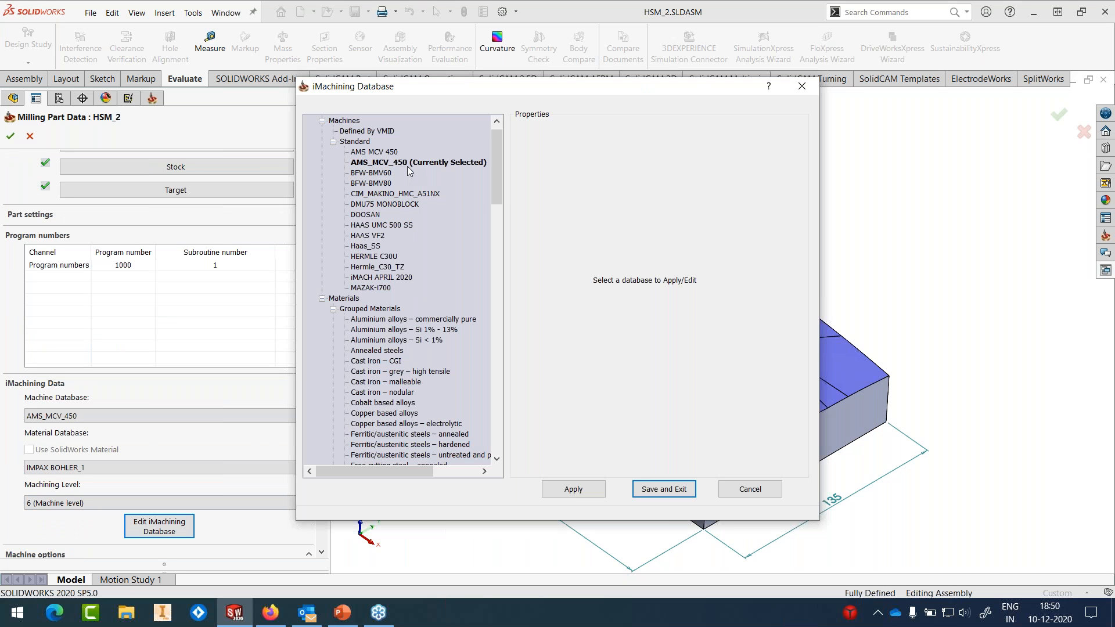
click(410, 164)
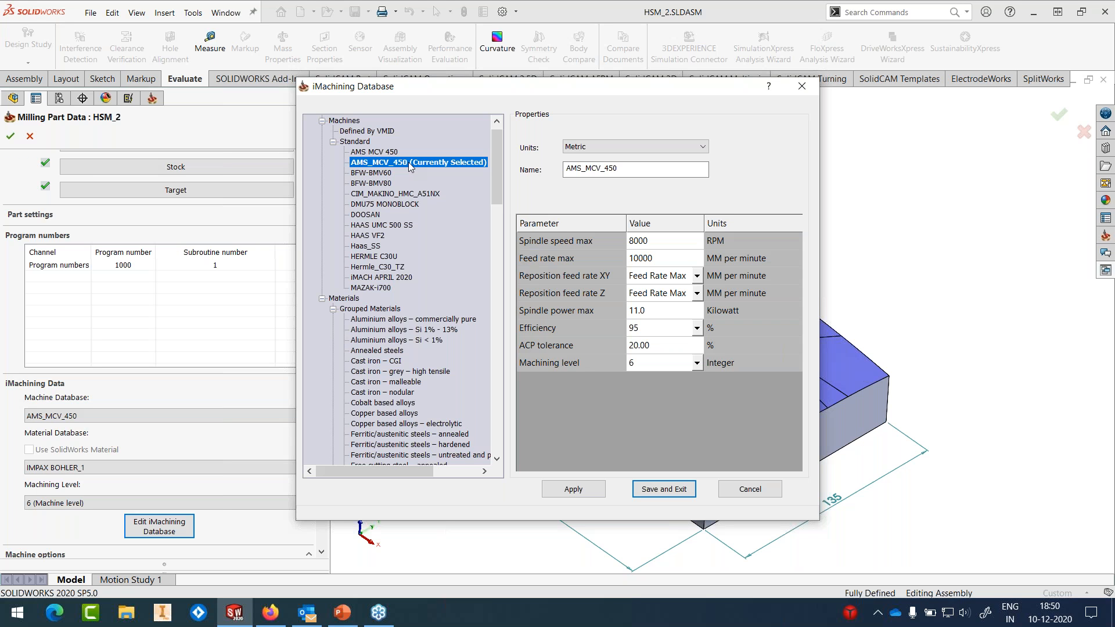
click(656, 242)
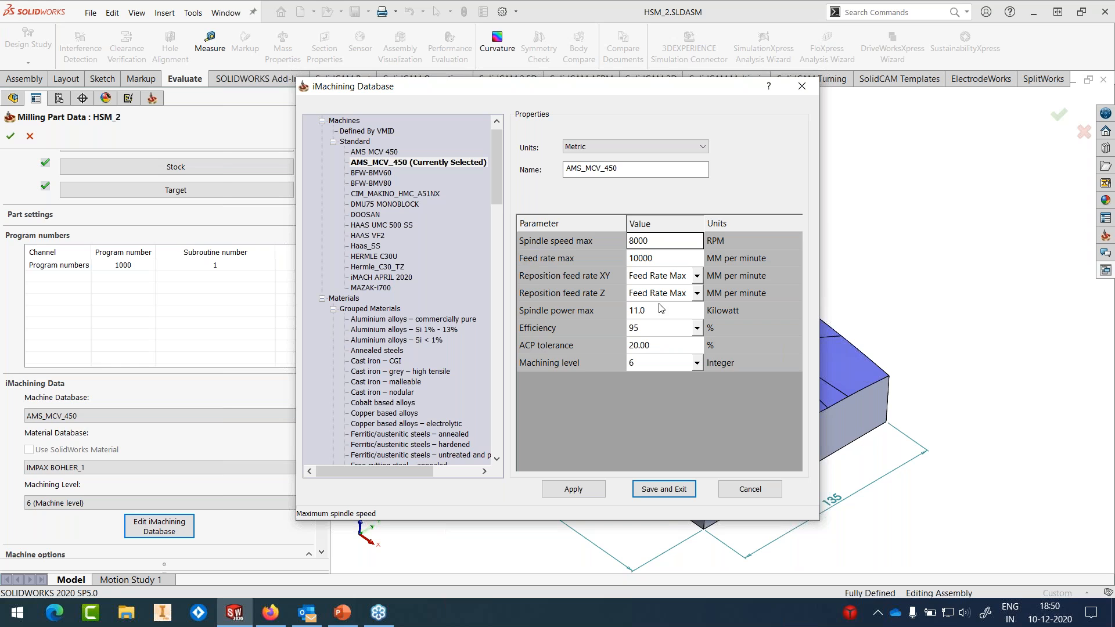
click(672, 492)
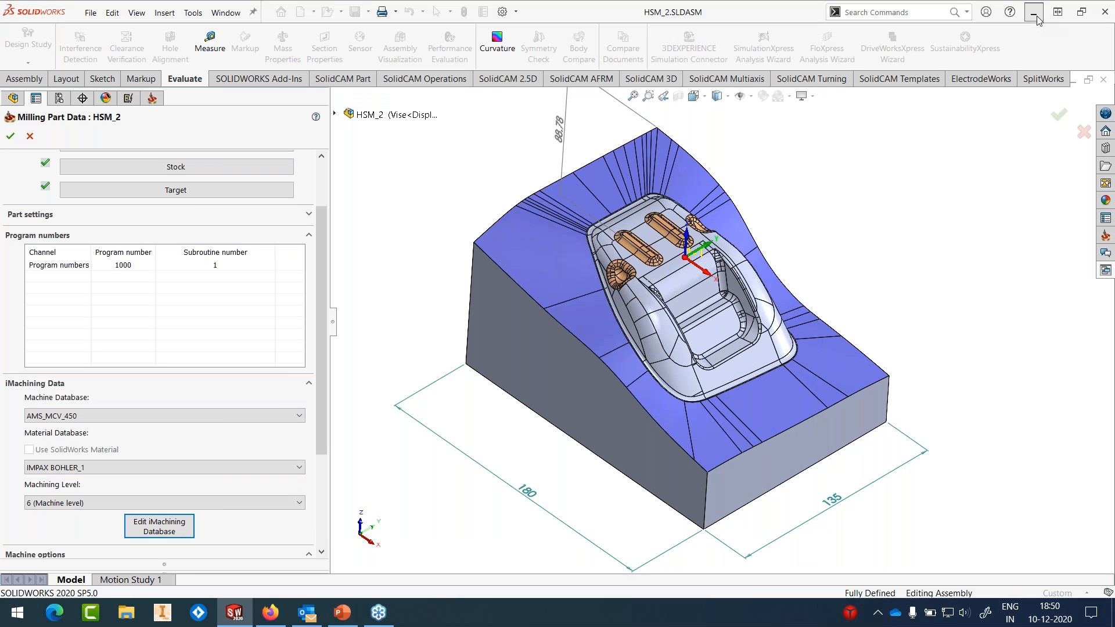
Step: Open impax_supreme-eng_p_1109_e7.pdf from the desktop in Edge and examine the hardness and tensile strength data on page 4, enlarged
click(1035, 12)
double_click(83, 35)
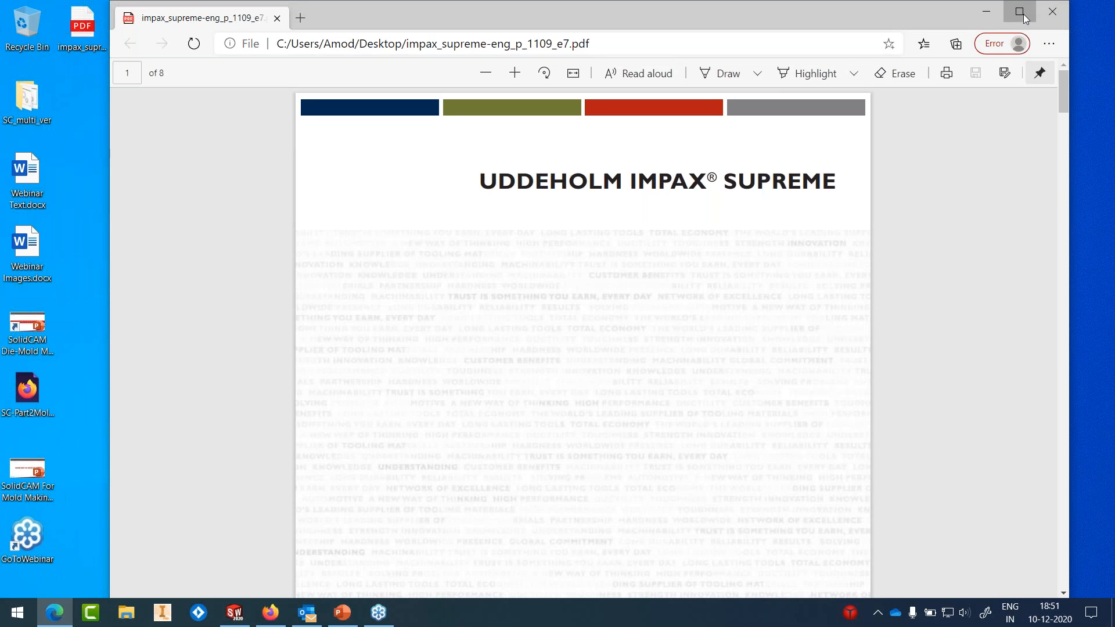
click(1023, 15)
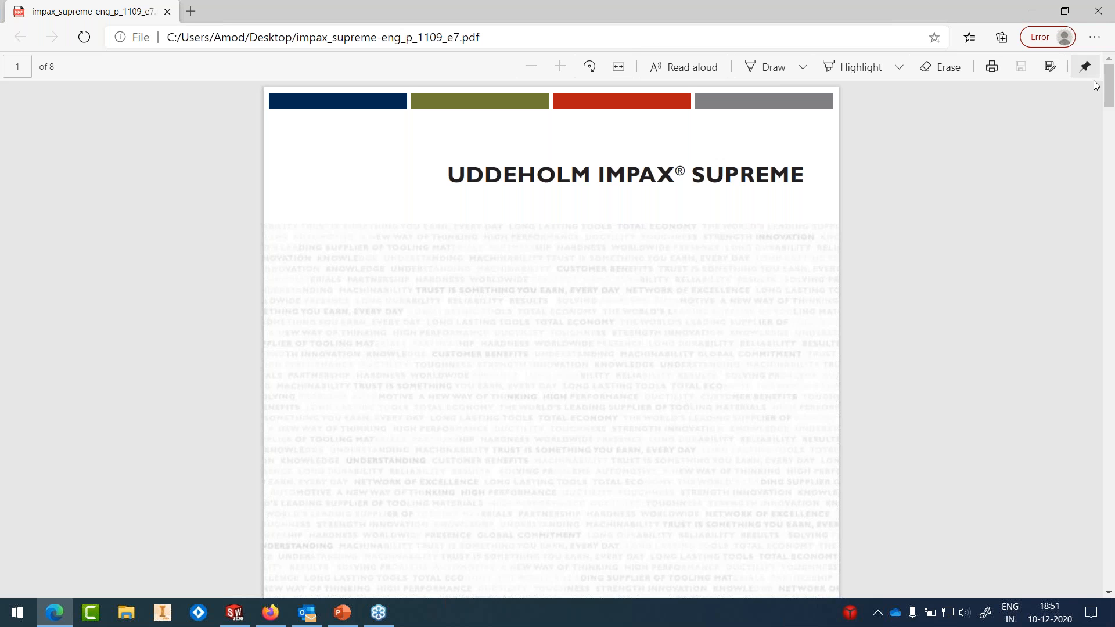
drag(1109, 81, 1075, 267)
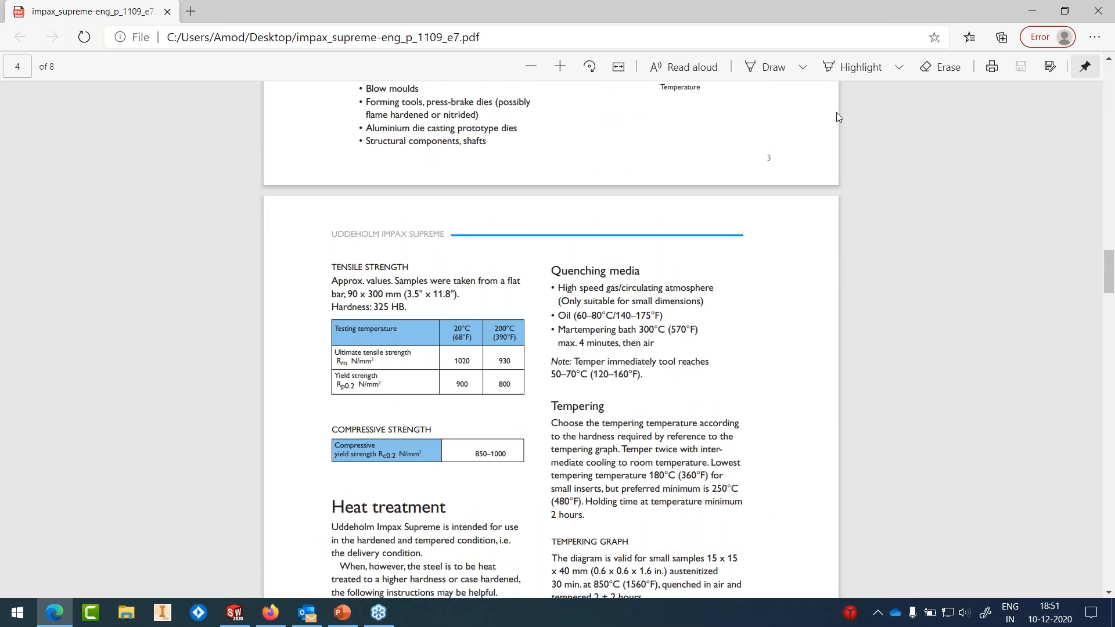
click(560, 67)
click(560, 67)
click(560, 67)
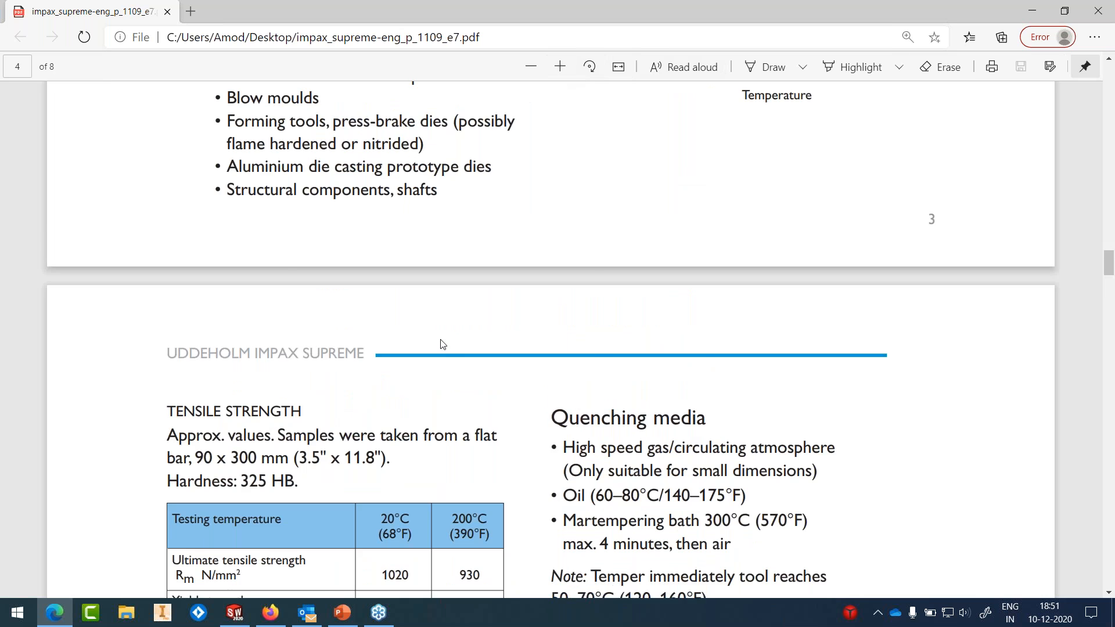
scroll(440, 343, down, 5)
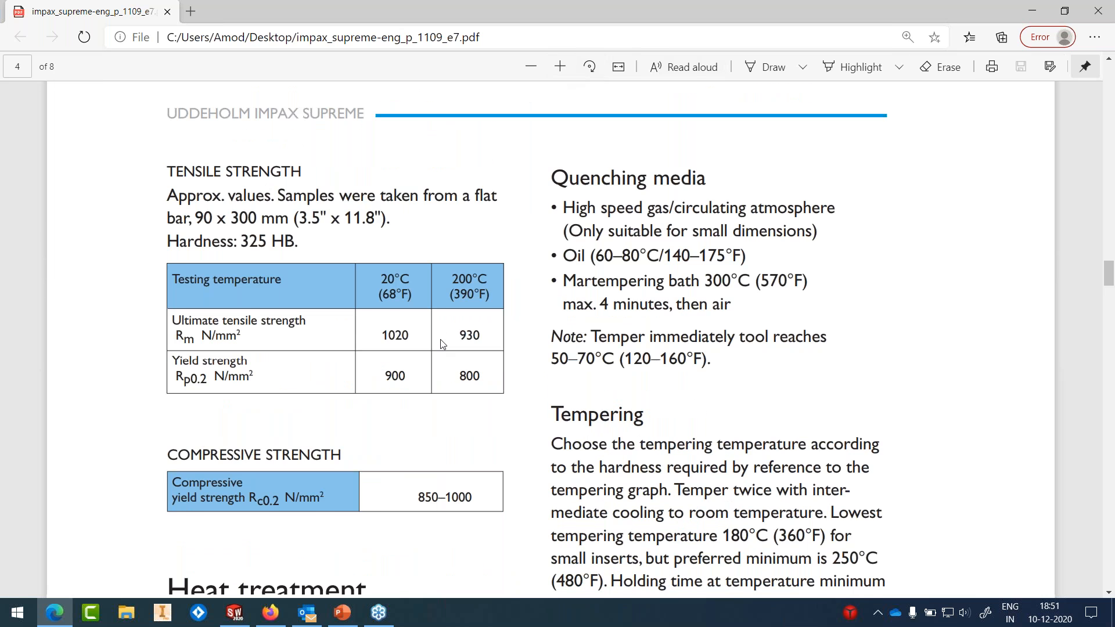
double_click(401, 246)
click(411, 244)
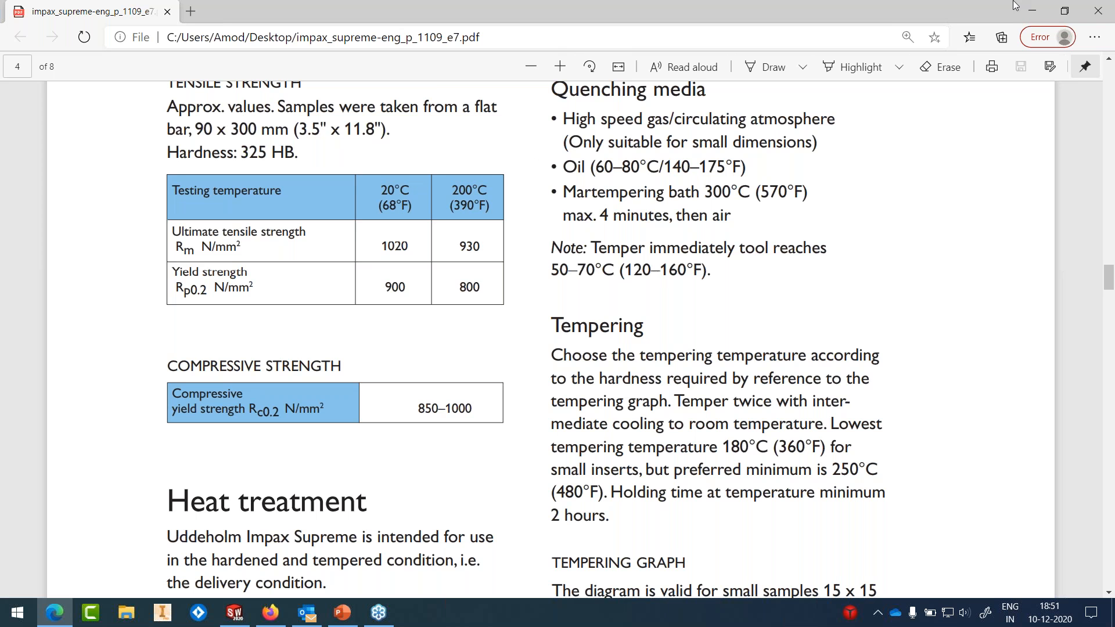
Step: Switch back to SOLIDWORKS and open the IMPAX BOHLER_1 material under hardened steels in the iMachining database
click(1031, 8)
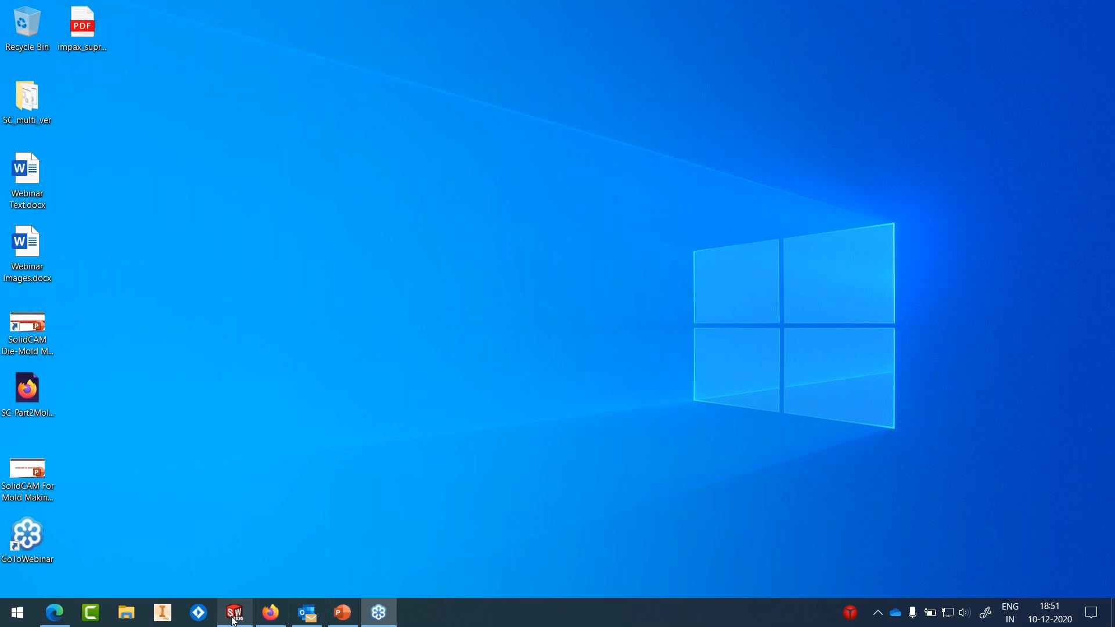
click(232, 621)
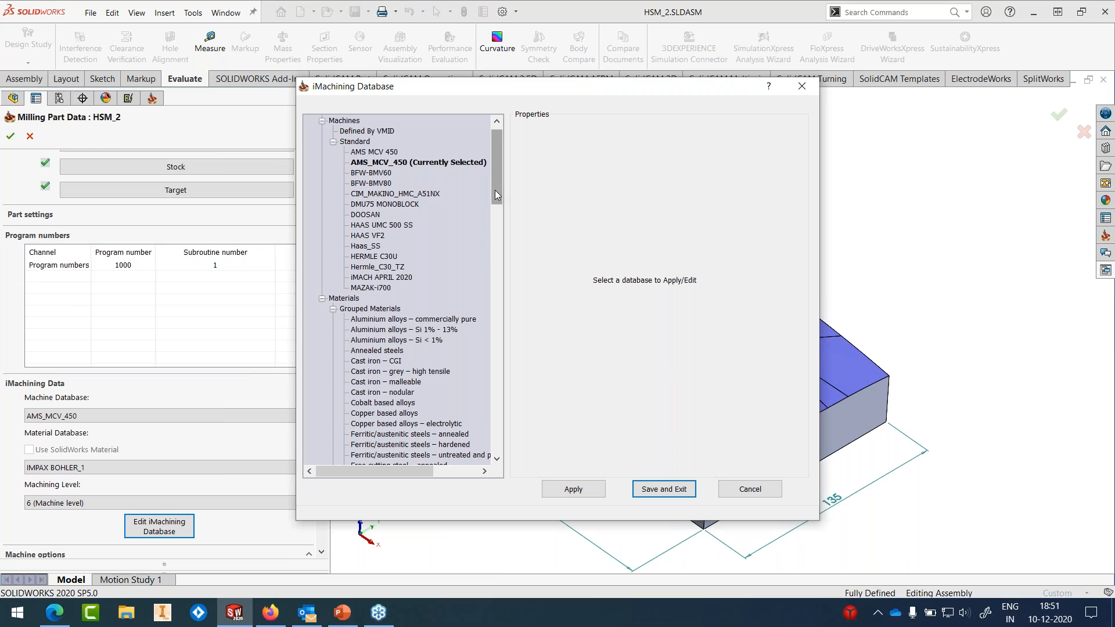
drag(495, 190, 496, 231)
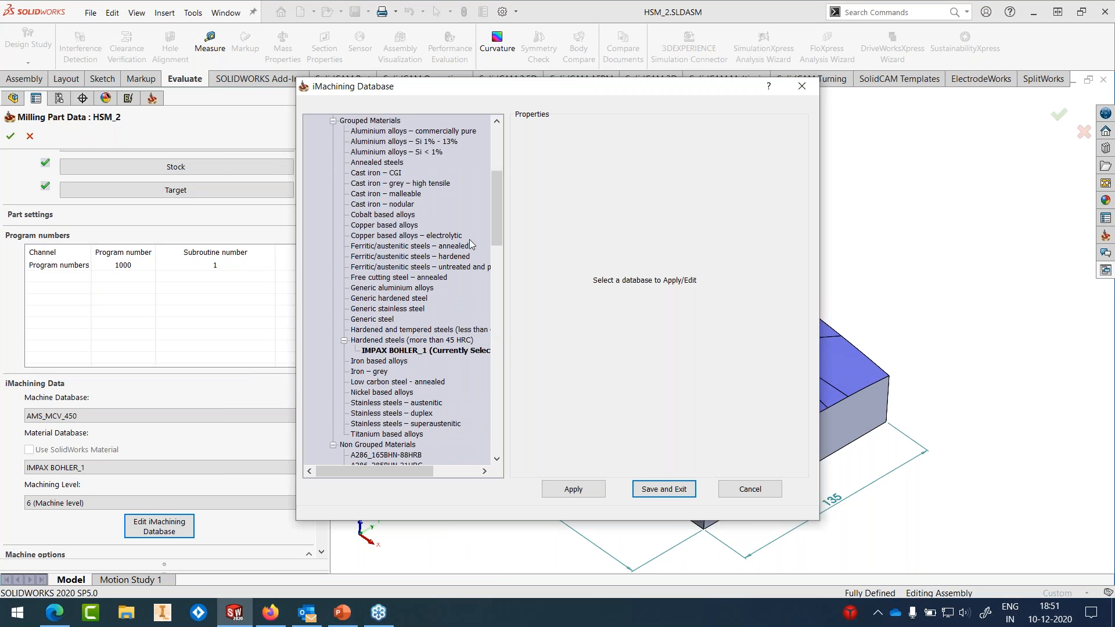
drag(493, 222, 493, 203)
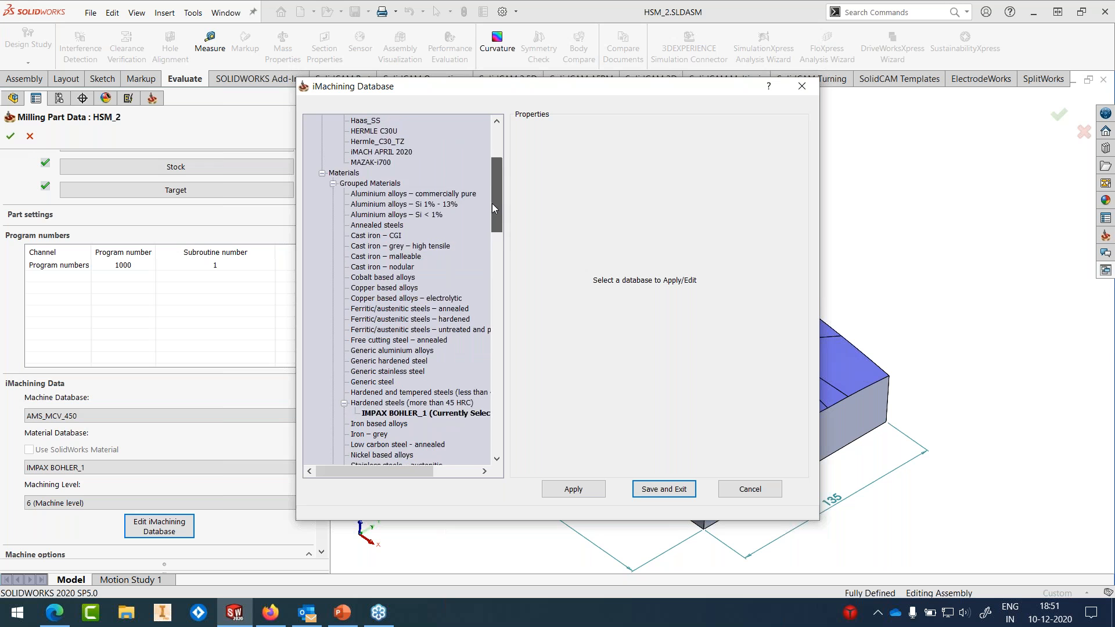
scroll(408, 360, down, 4)
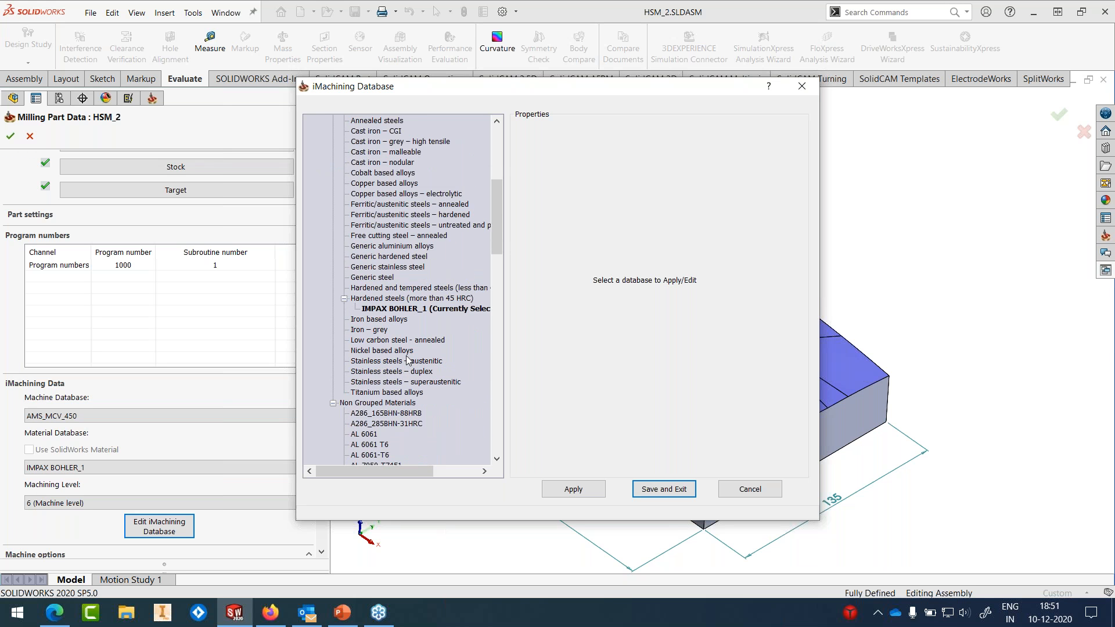
scroll(408, 360, down, 10)
scroll(408, 361, up, 11)
click(422, 215)
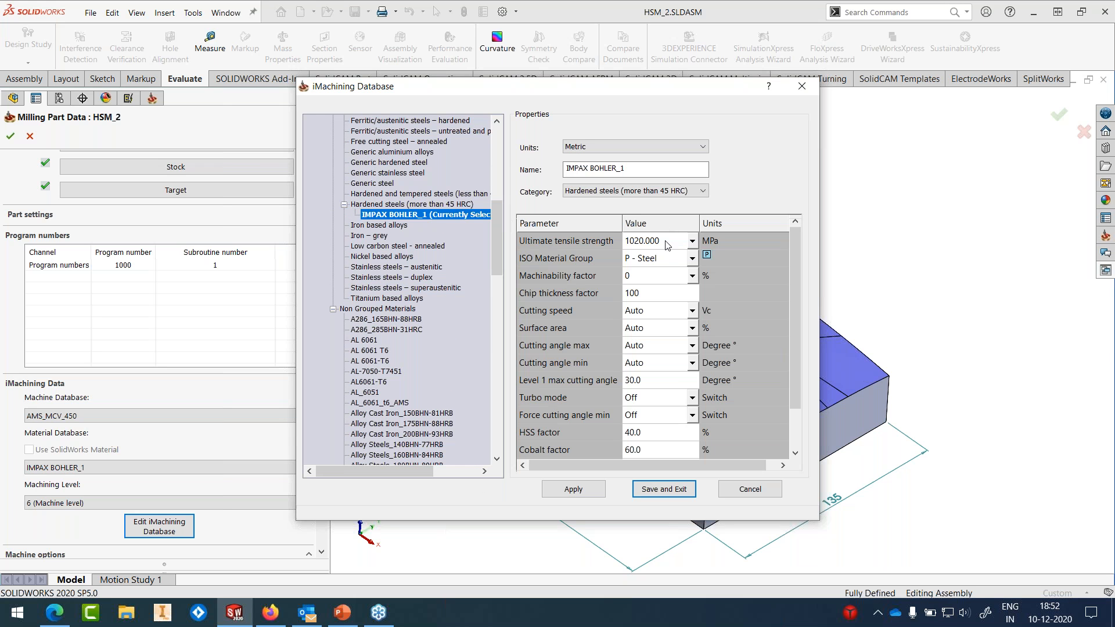
Step: Review the ultimate tensile strength and ISO material group of IMPAX BOHLER_1, close the database and confirm the milling part data
click(668, 243)
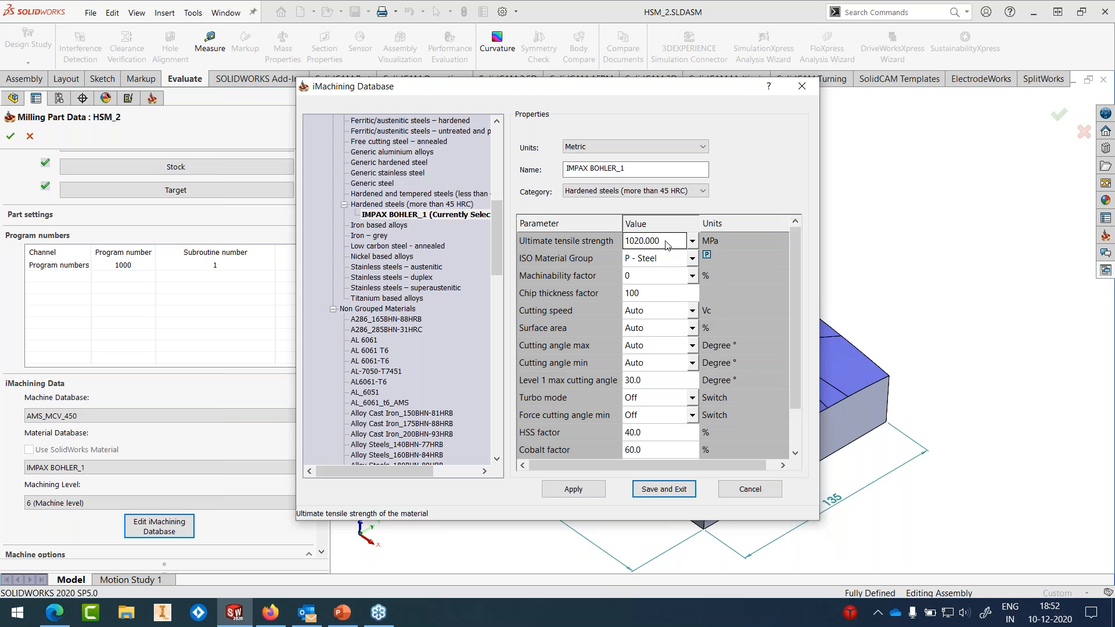
click(693, 258)
click(673, 284)
click(734, 265)
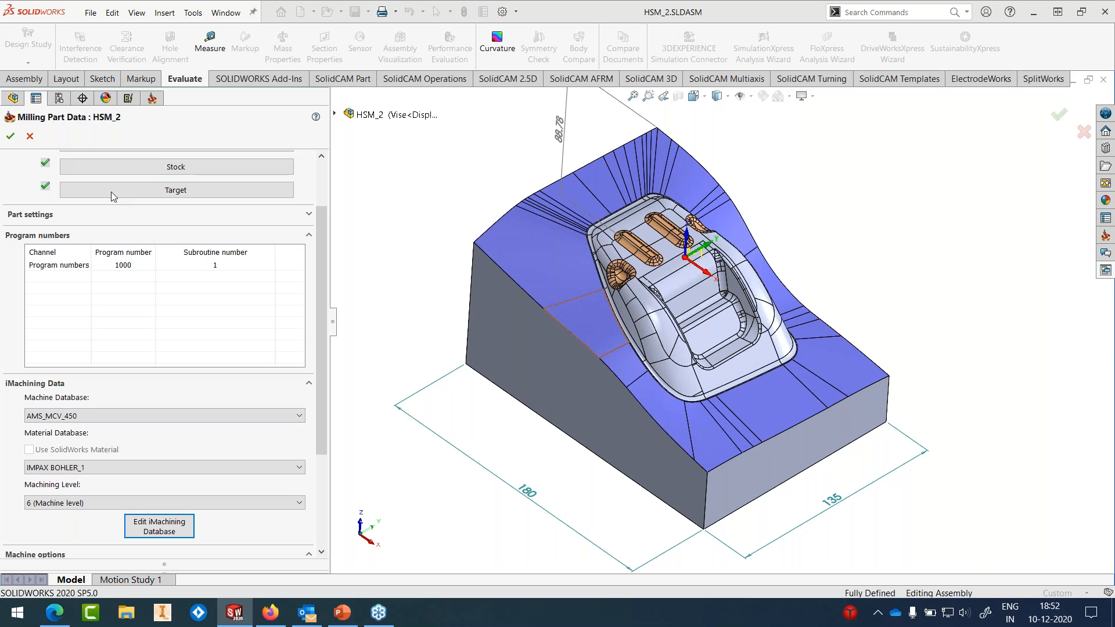
click(9, 139)
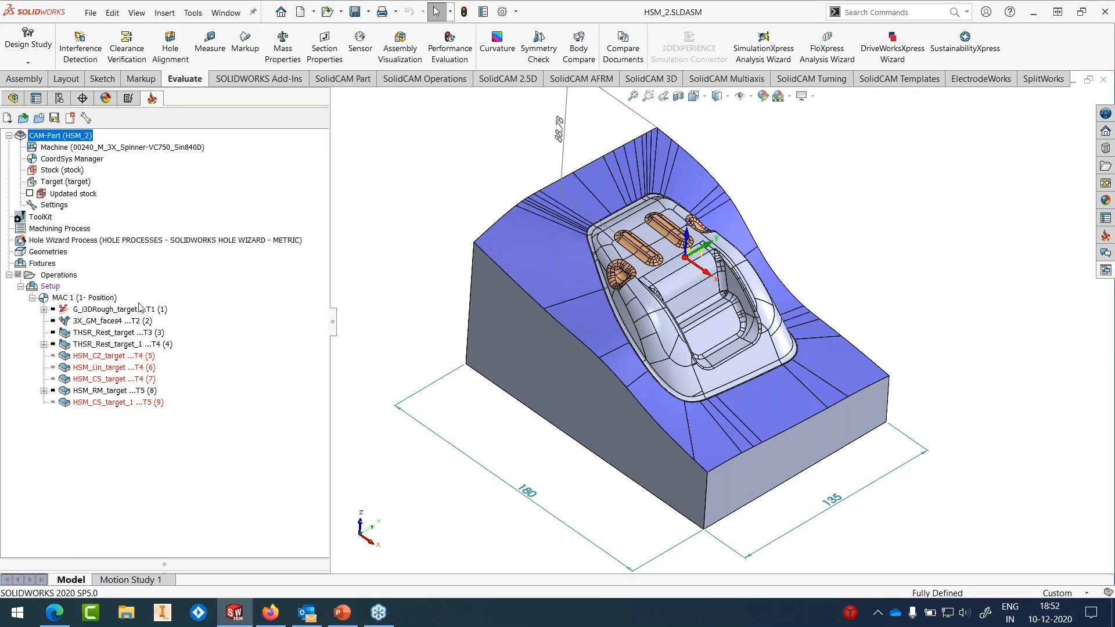
Step: Open the roughing operation's 16 mm bull nose mill and check its cutting length and number of flutes
click(140, 309)
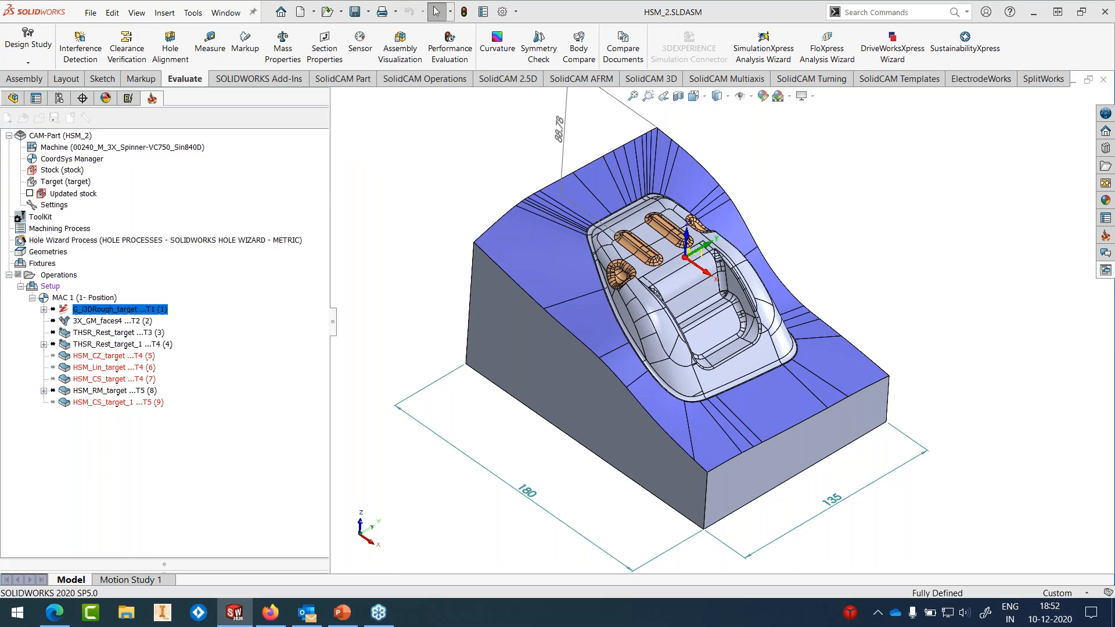
click(487, 217)
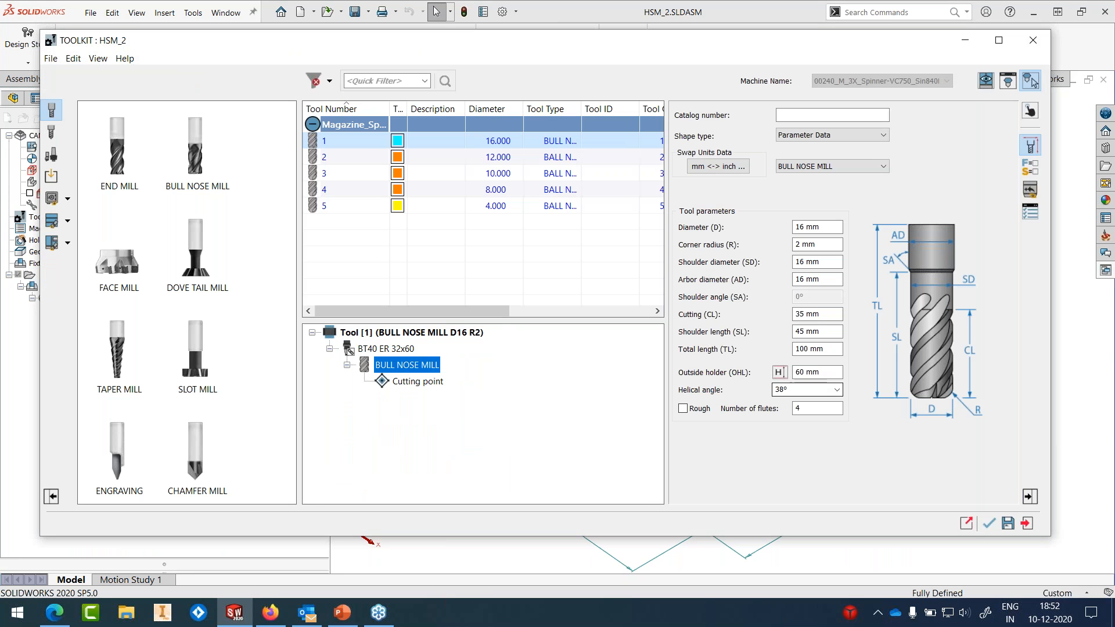
click(814, 314)
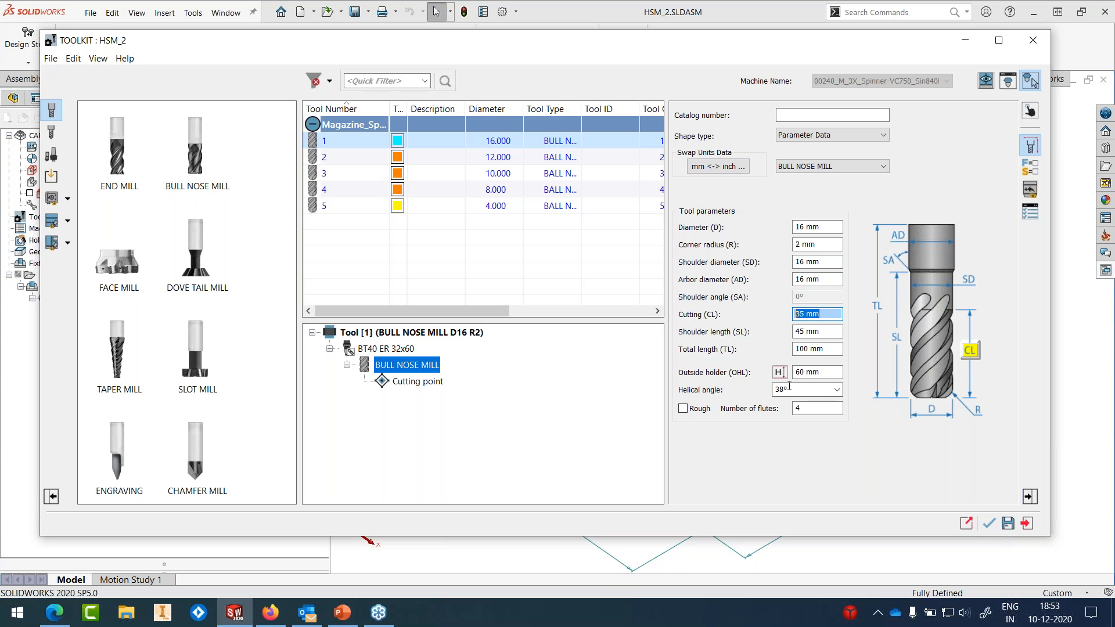
click(799, 408)
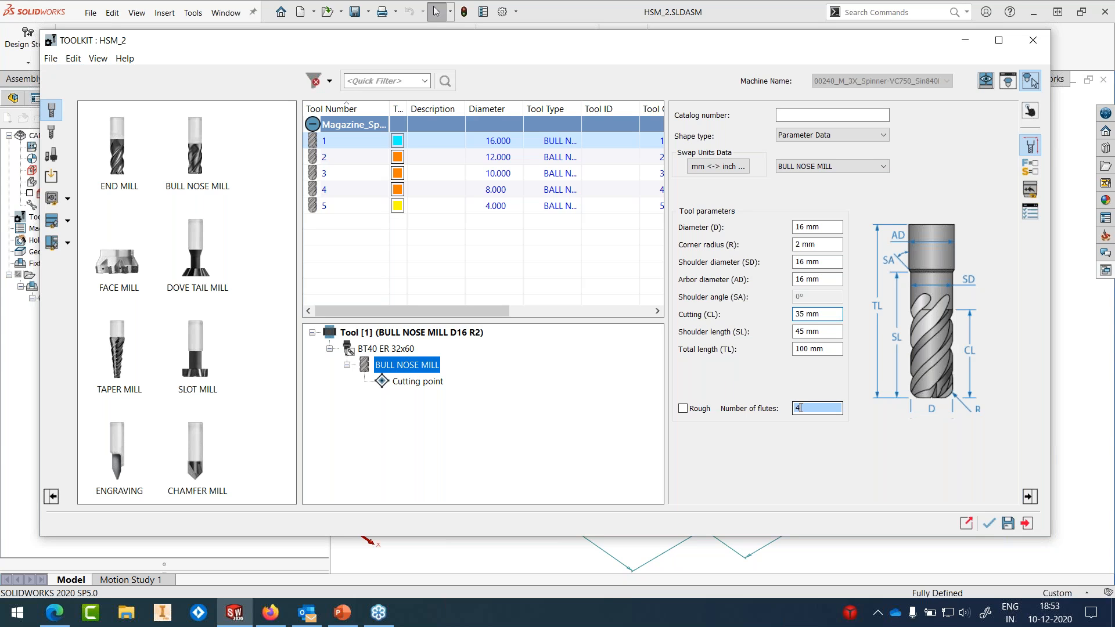
click(989, 524)
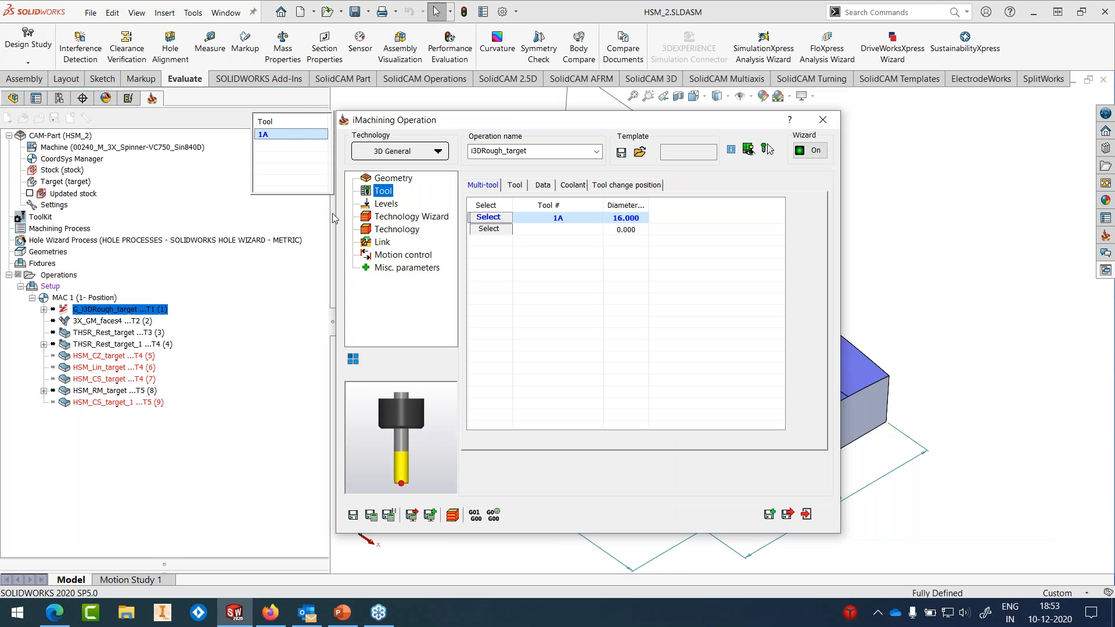
Step: Review the milling levels of i3DRough_target and display its target geometry on the model
click(385, 203)
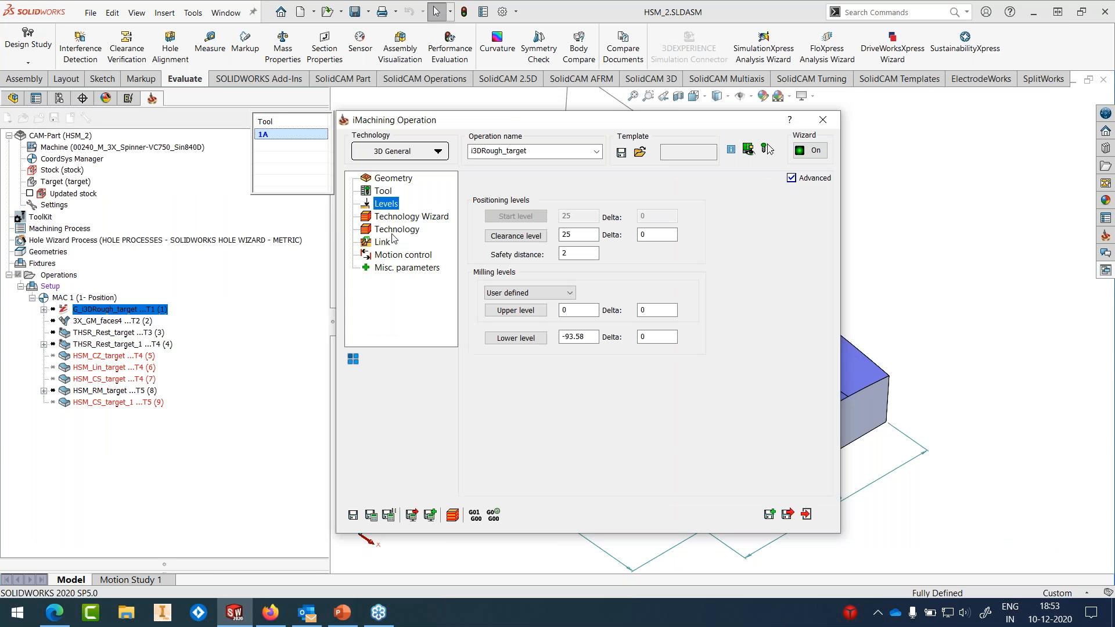
click(404, 179)
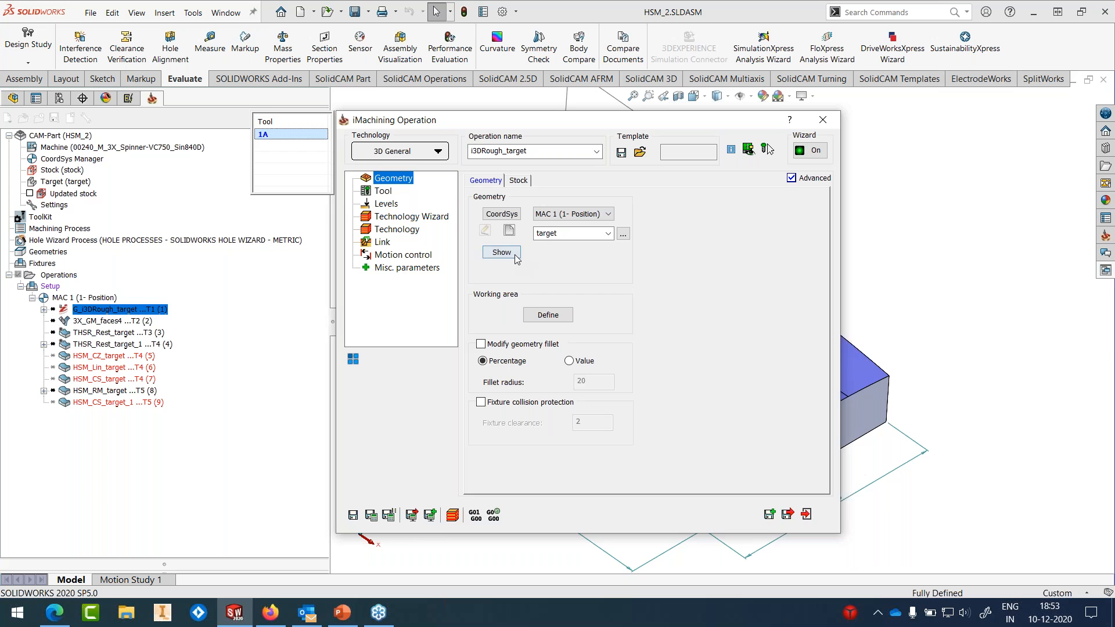
click(503, 253)
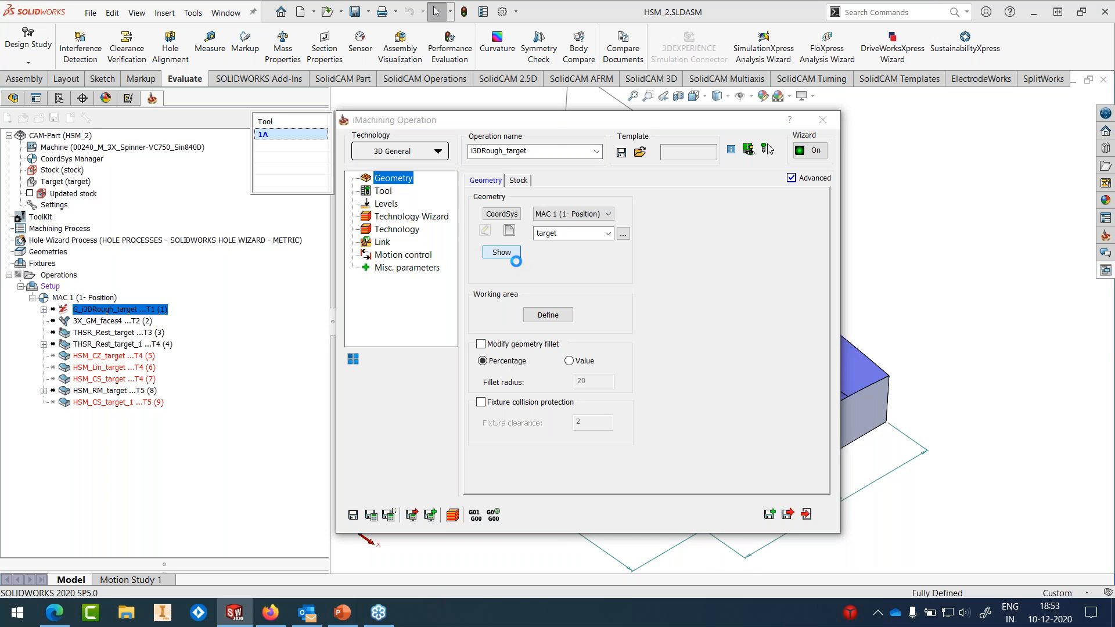
click(13, 137)
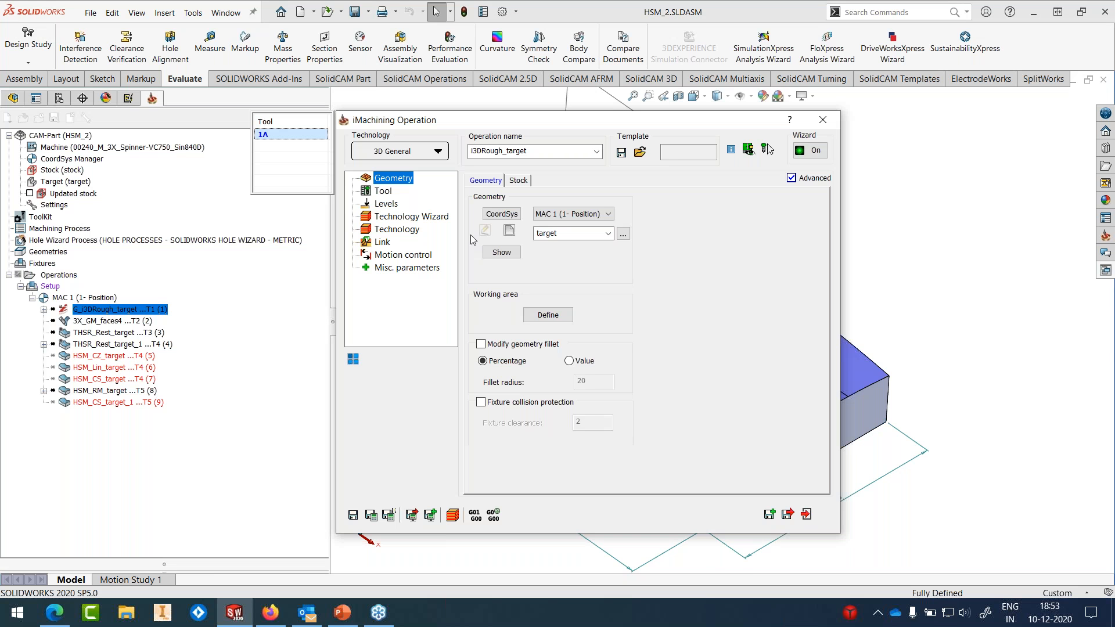
Step: Review the Technology Wizard's cutting conditions for i3DRough_target and set the machining level to 4
click(422, 220)
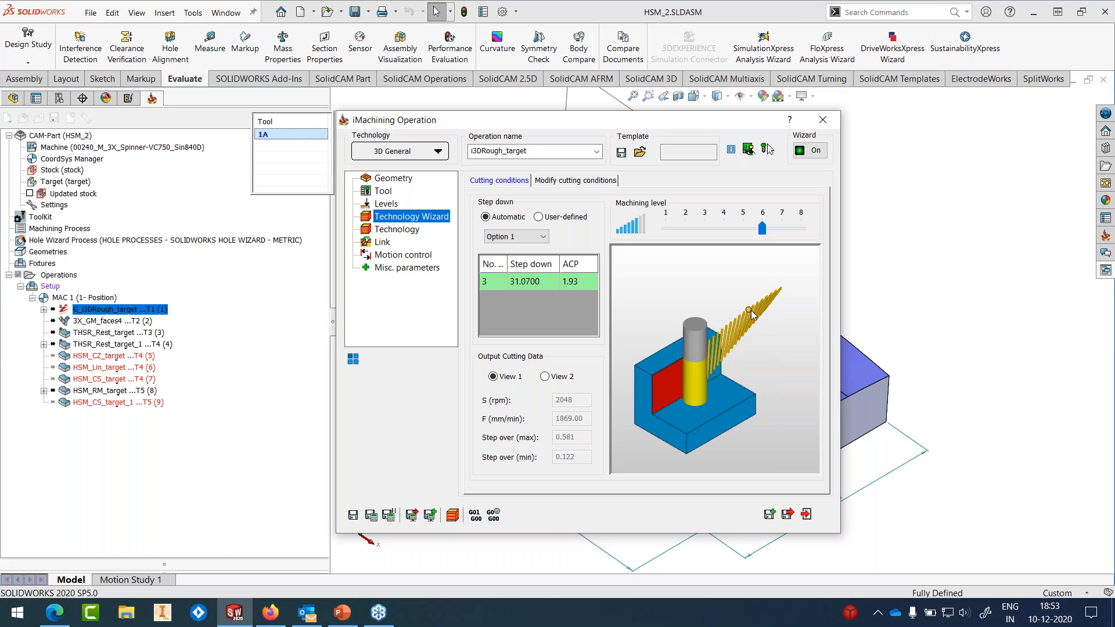
click(563, 181)
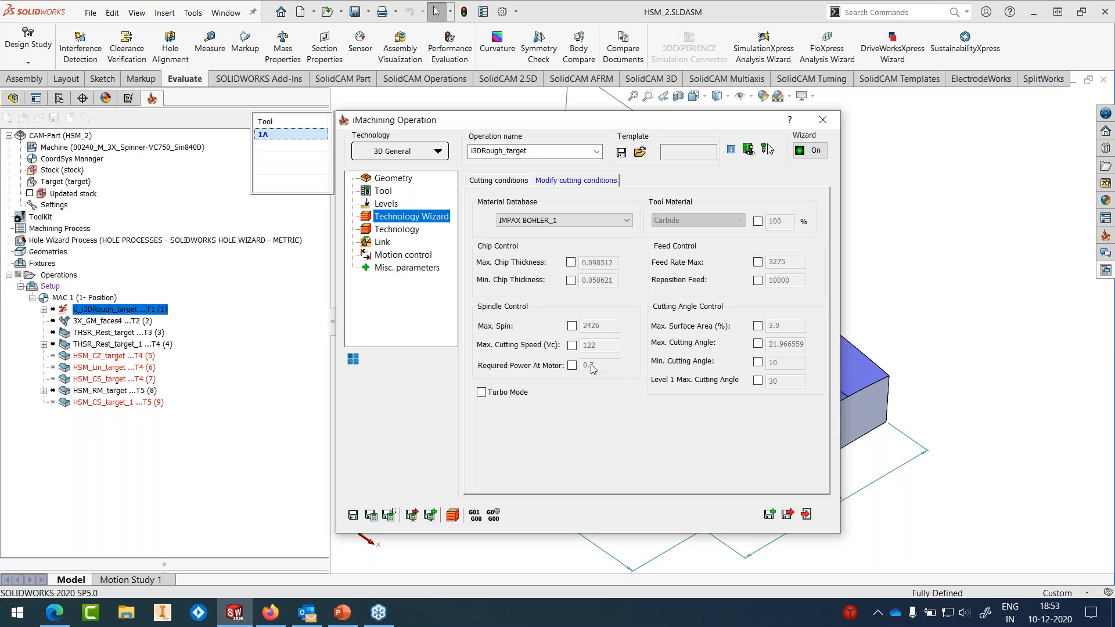
click(511, 182)
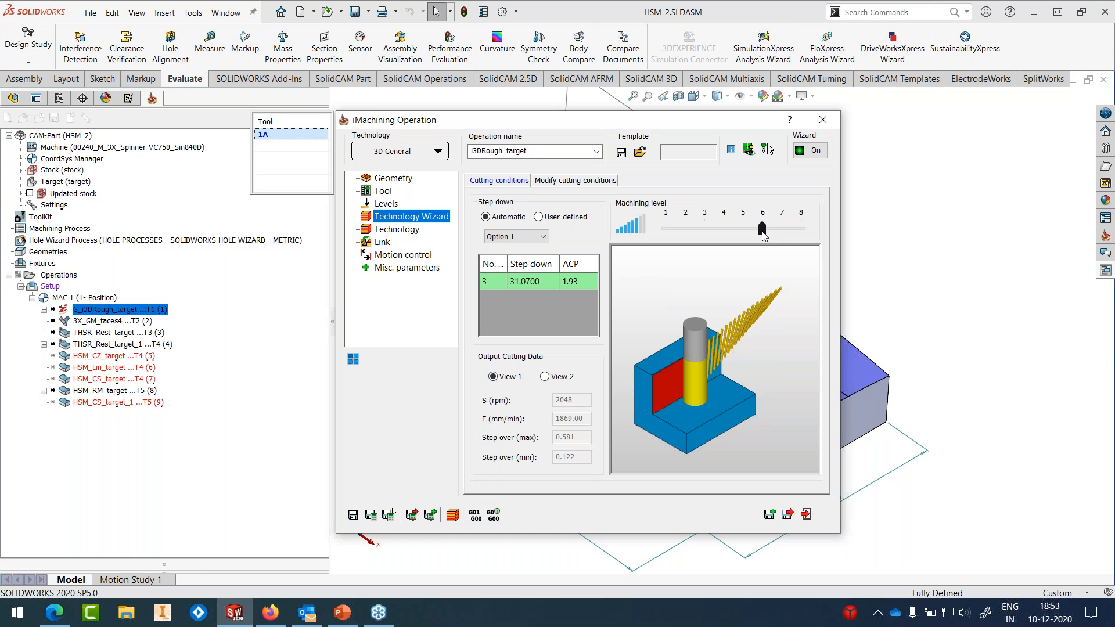
drag(764, 232, 724, 231)
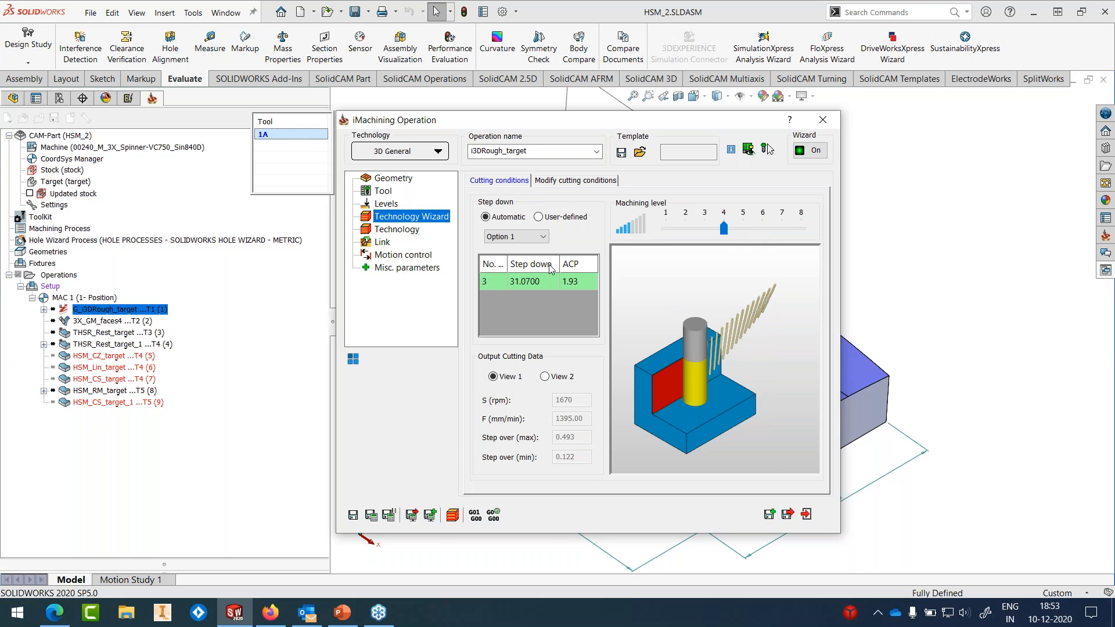
Step: Enable Turbo Mode with a maximum cutting angle of 45° and check the output cutting data in both views
click(567, 183)
click(508, 394)
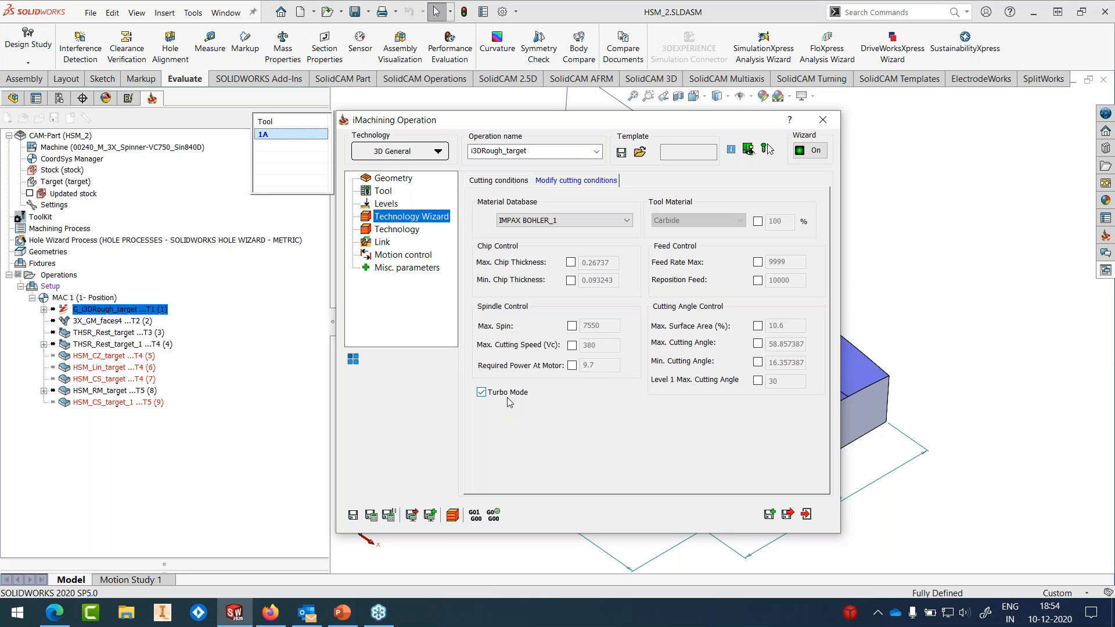
click(758, 343)
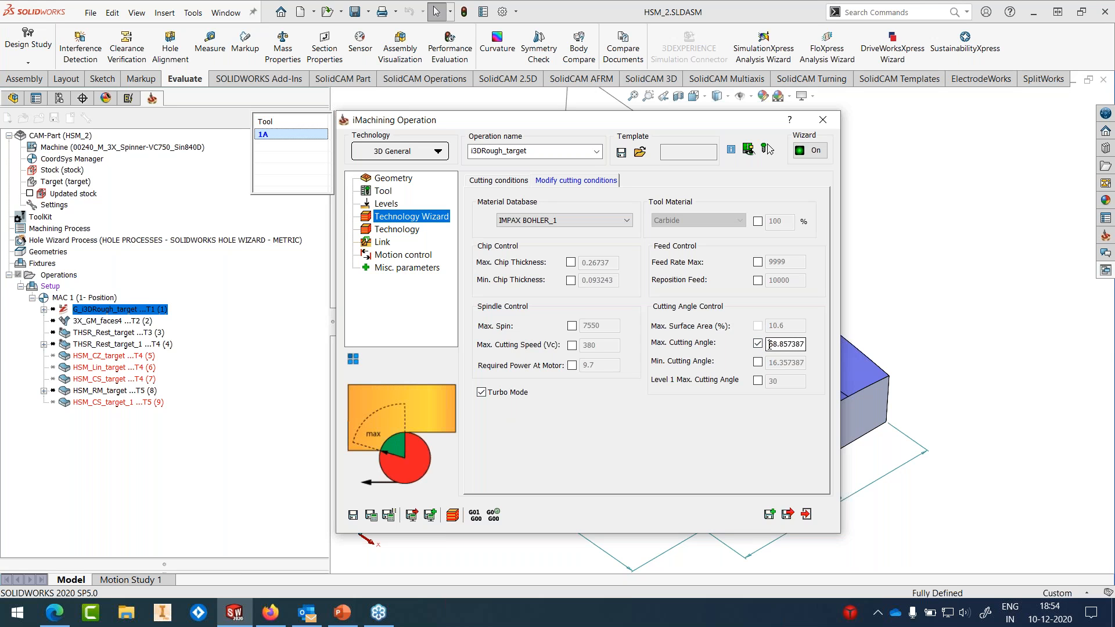
drag(769, 344, 842, 351)
text(45)
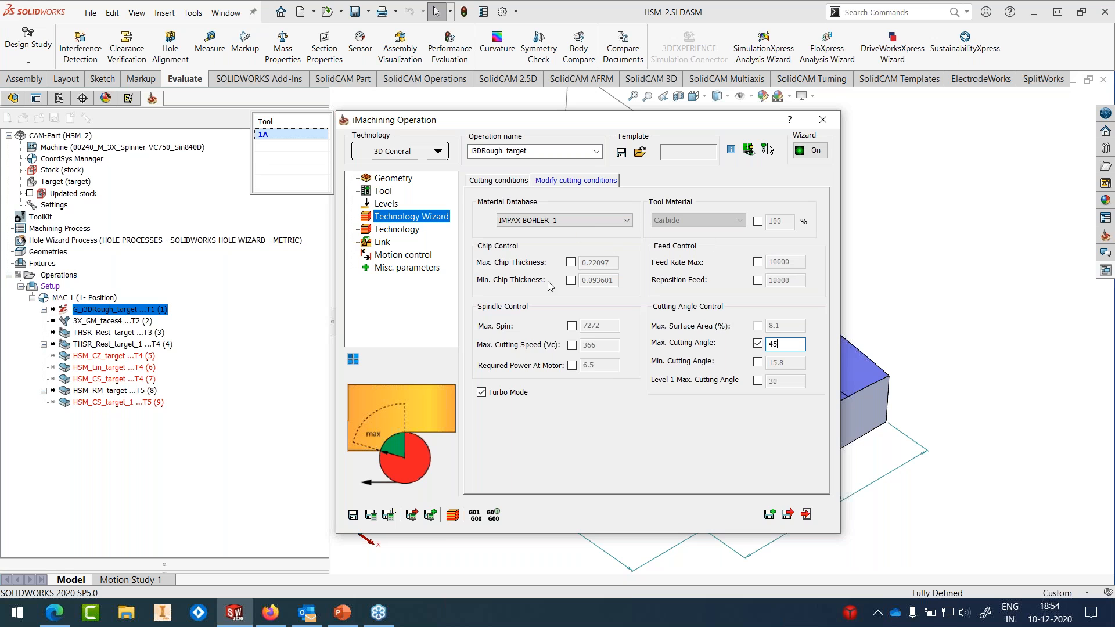
click(508, 181)
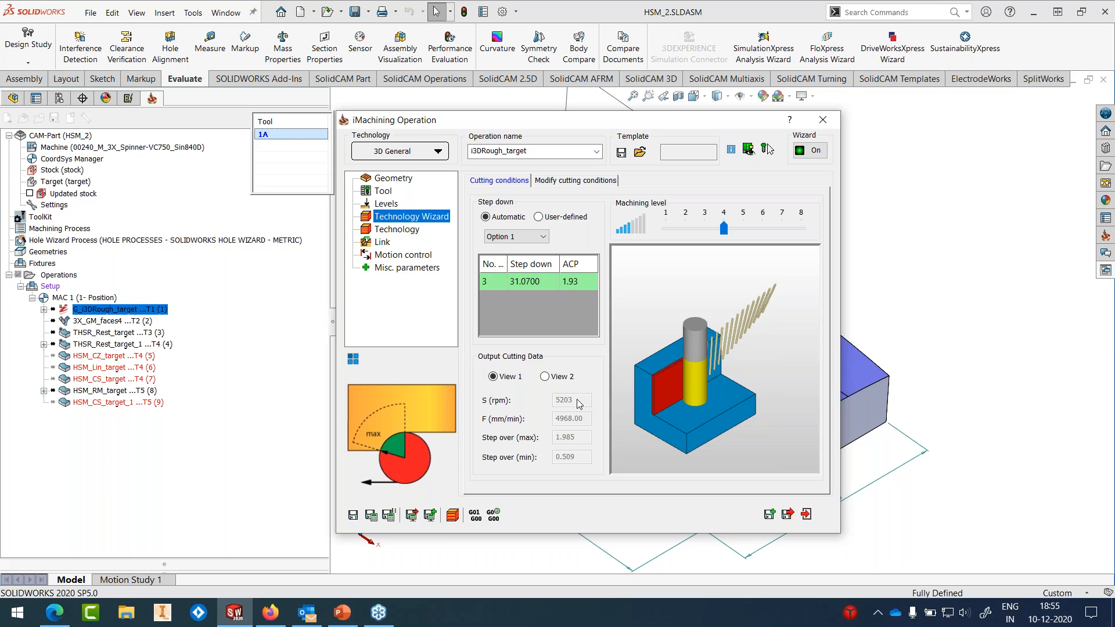
click(562, 377)
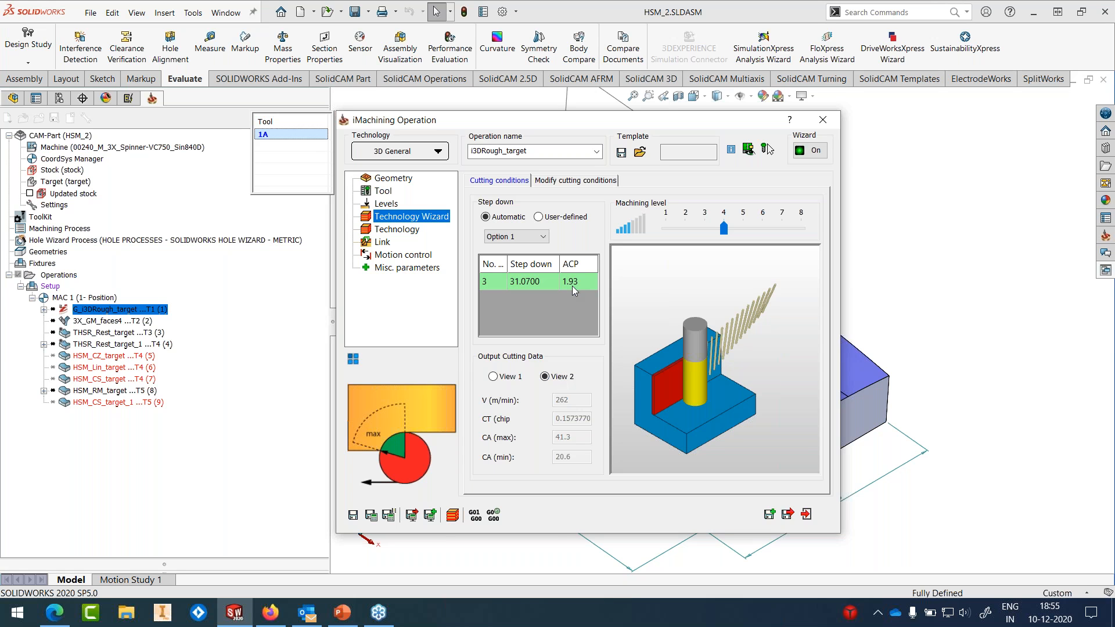
Step: Set both the wall offset and the floor offset of the roughing operation to 0.5
click(397, 230)
double_click(781, 214)
text(0.5)
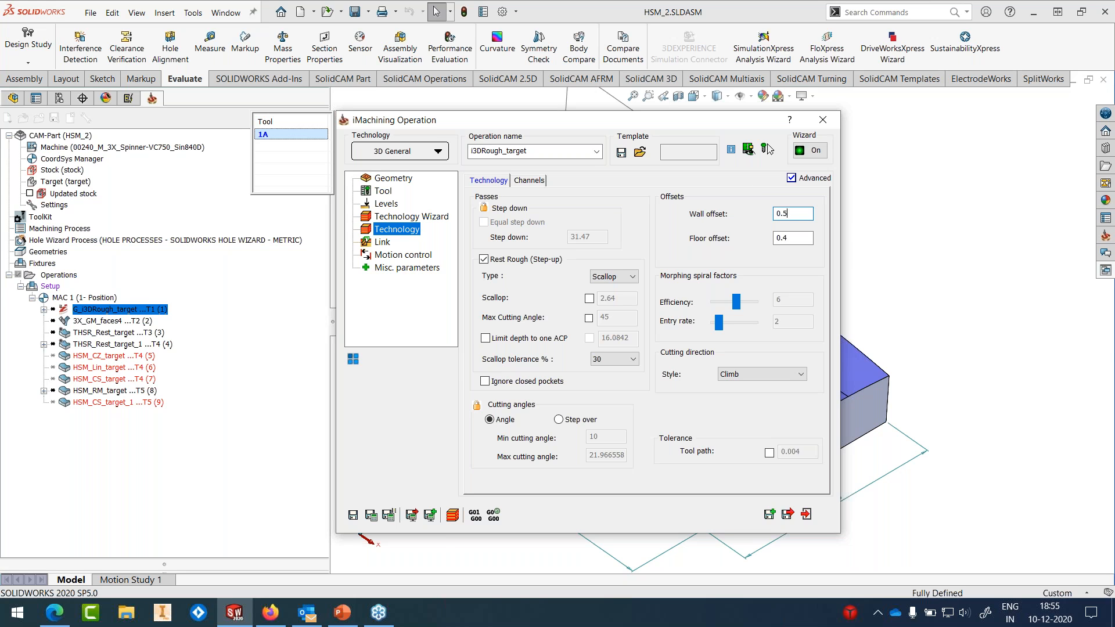
click(797, 237)
drag(797, 237, 762, 240)
text(0.5)
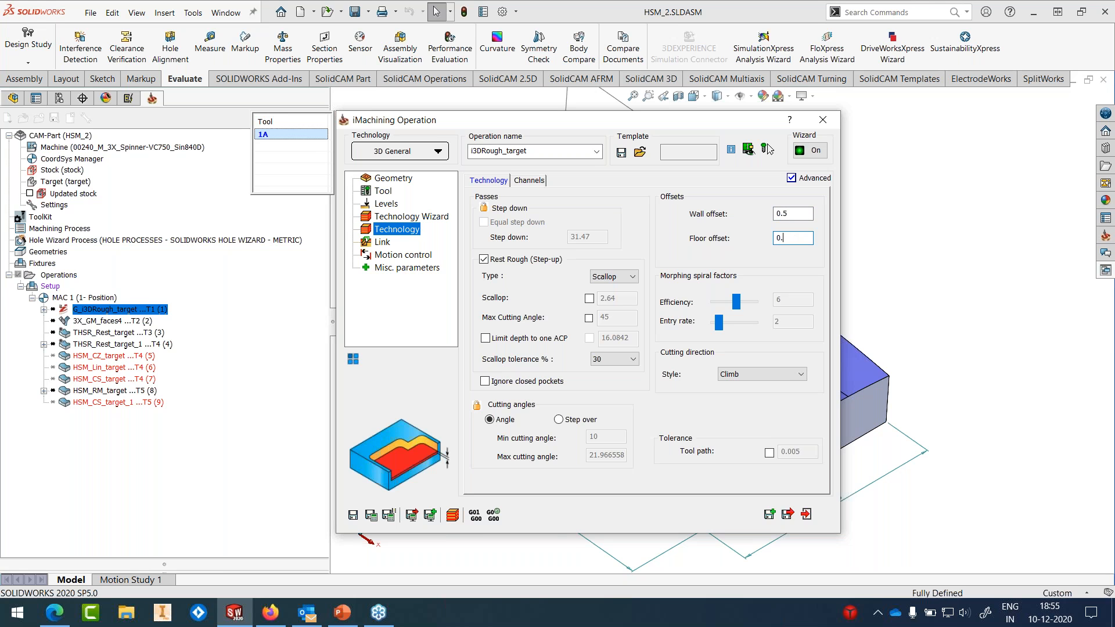
Step: Override the rest rough scallop with 1, then save and close the i3DRough_target operation
click(589, 298)
drag(616, 299, 606, 300)
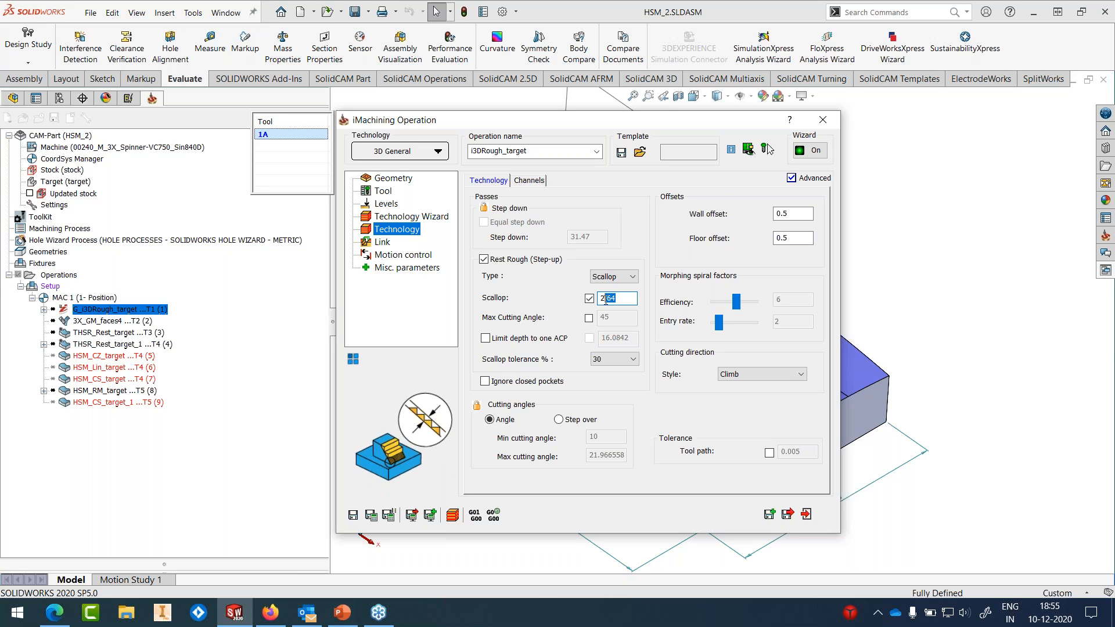
text(1)
click(354, 516)
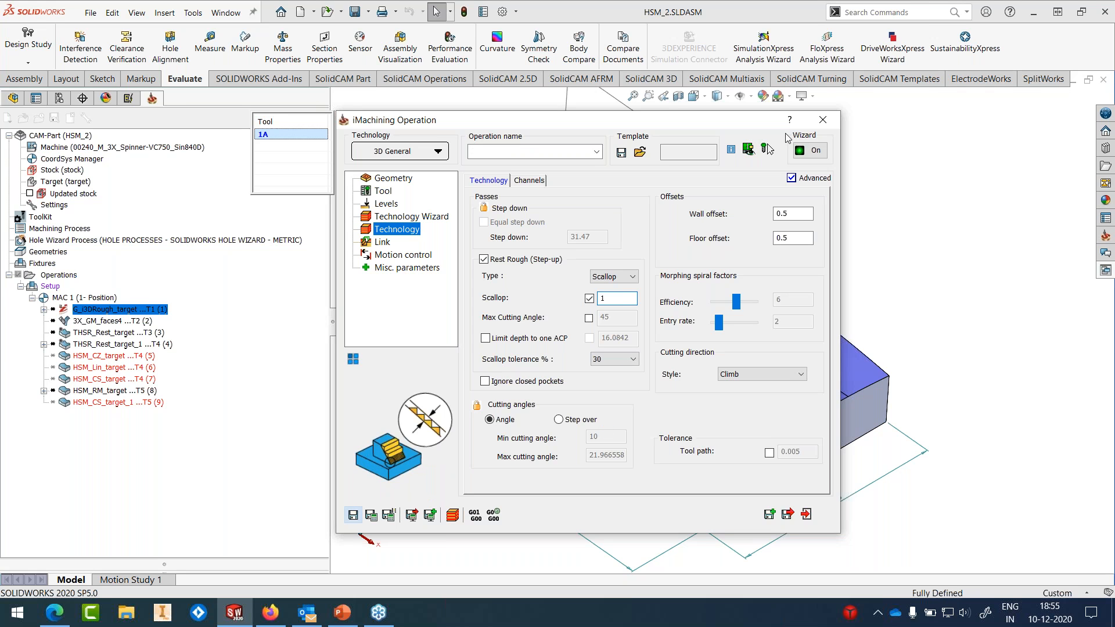
click(822, 120)
Step: Calculate the i3DRough_target operation and open its simulation in SolidVerify mode
right_click(93, 309)
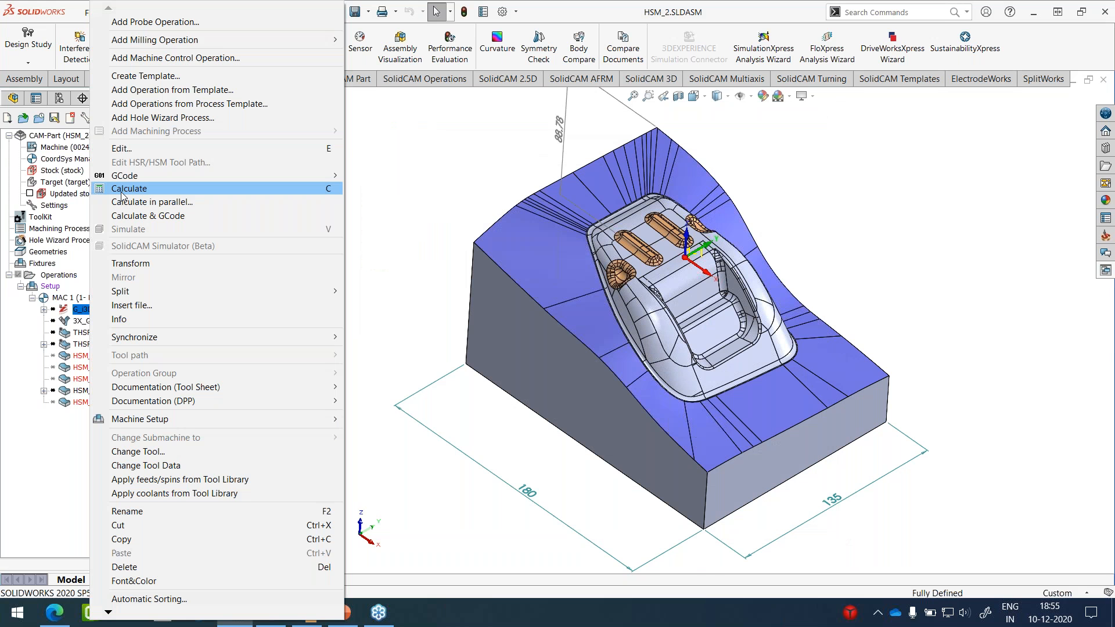
click(129, 189)
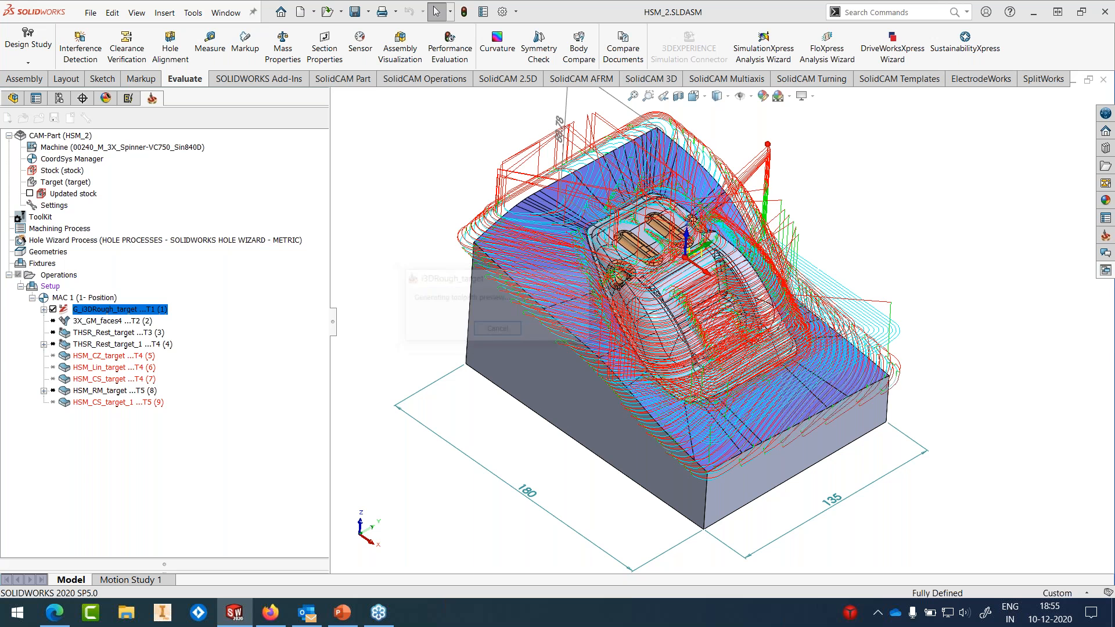
right_click(137, 311)
click(167, 230)
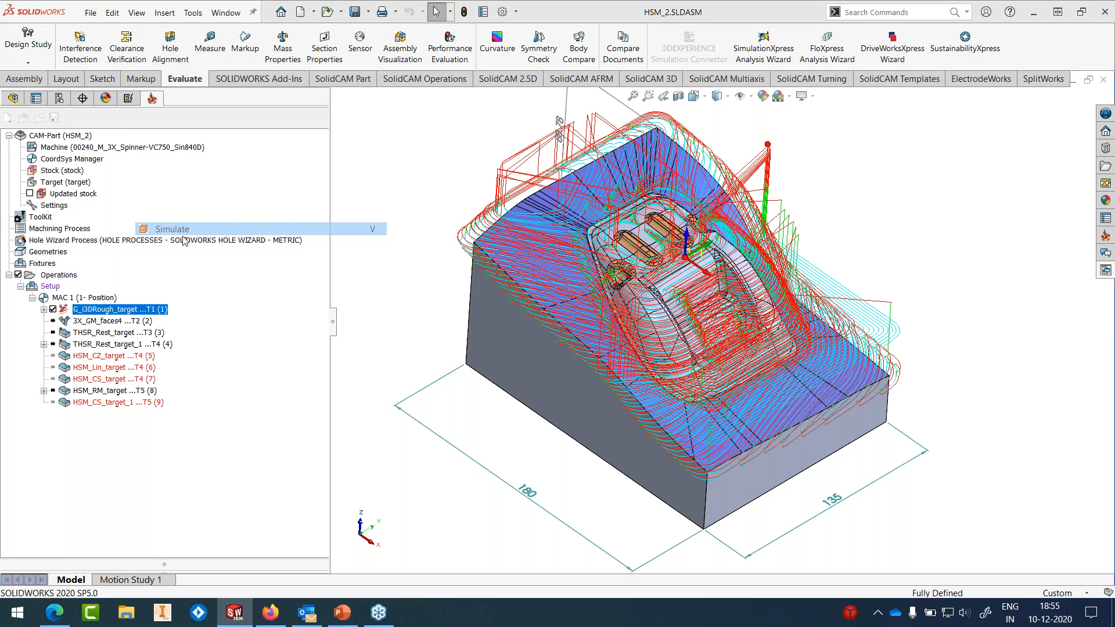
click(231, 247)
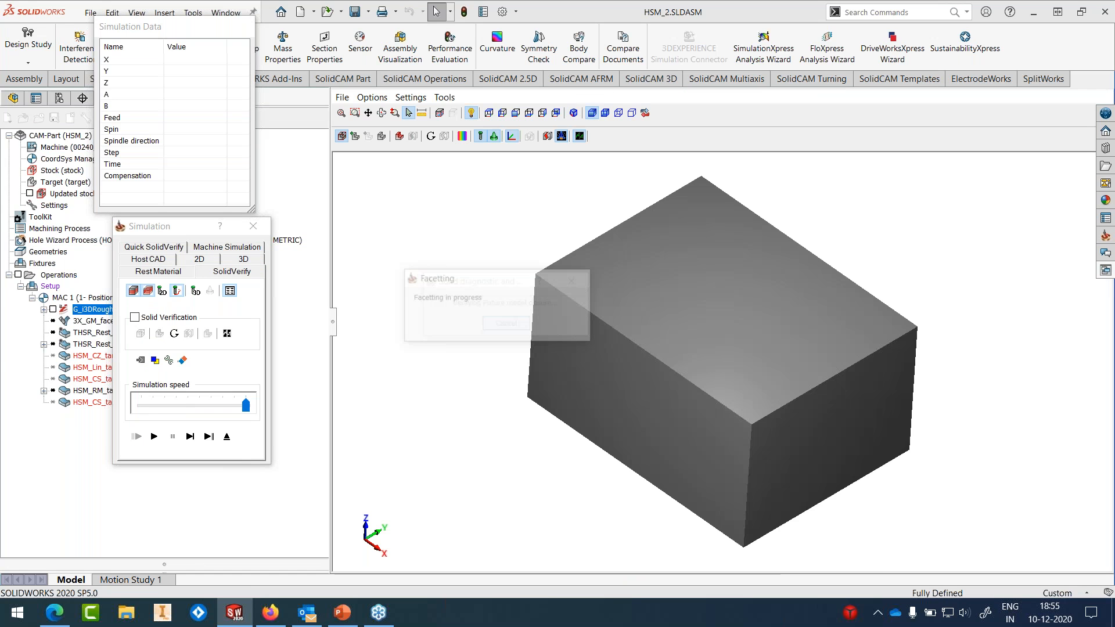
Step: Run the SolidVerify simulation of the roughing operation, inspect the machined part and exit the simulation
click(154, 436)
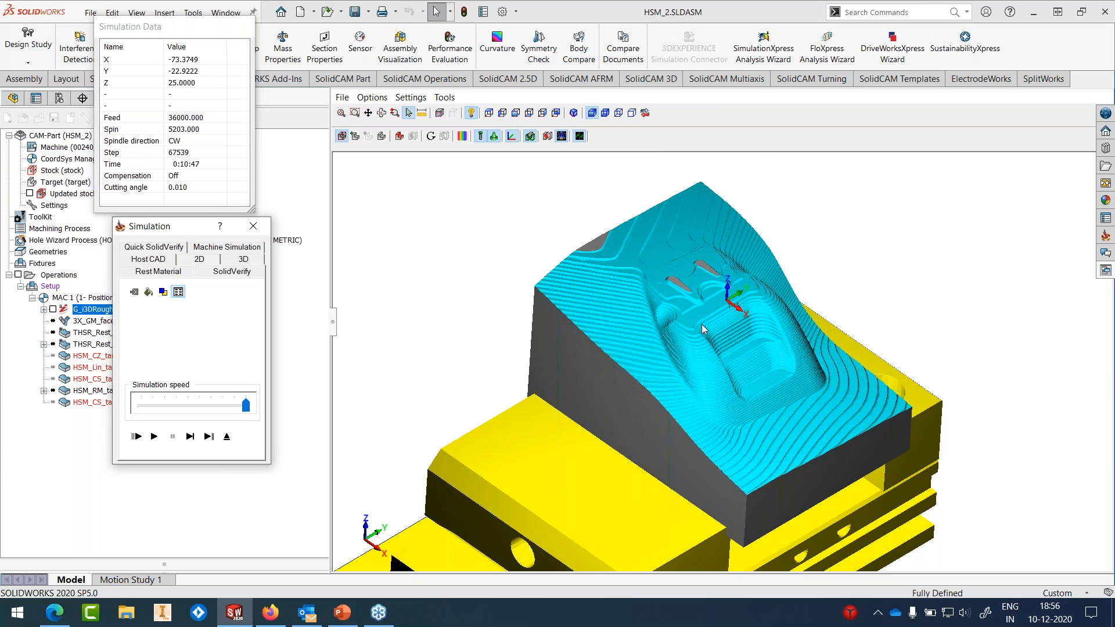
middle_drag(514, 370, 517, 384)
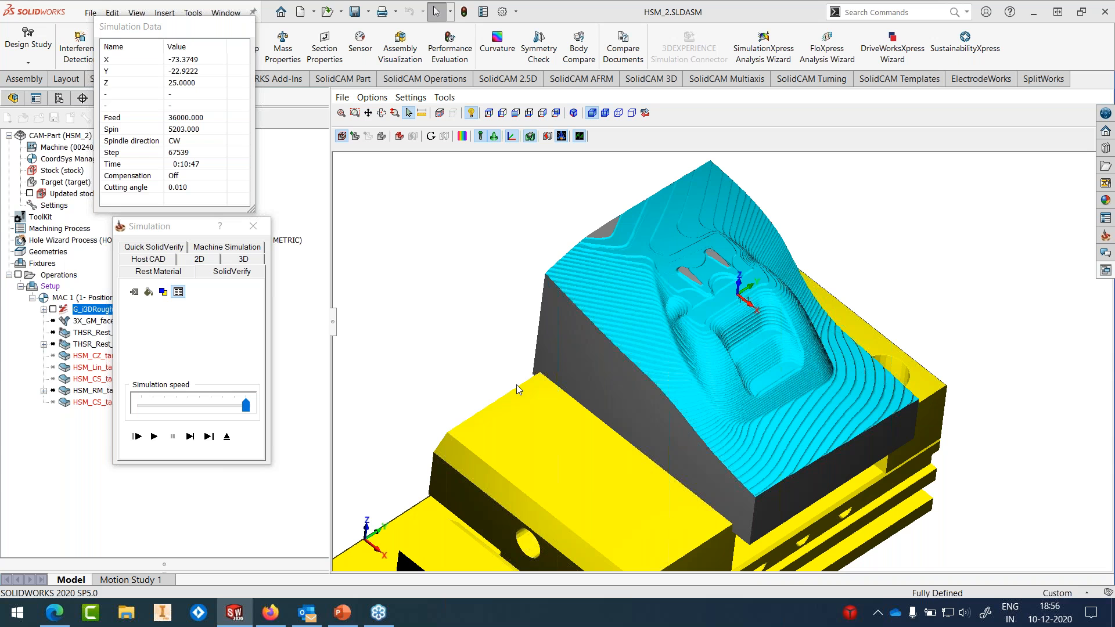
click(229, 439)
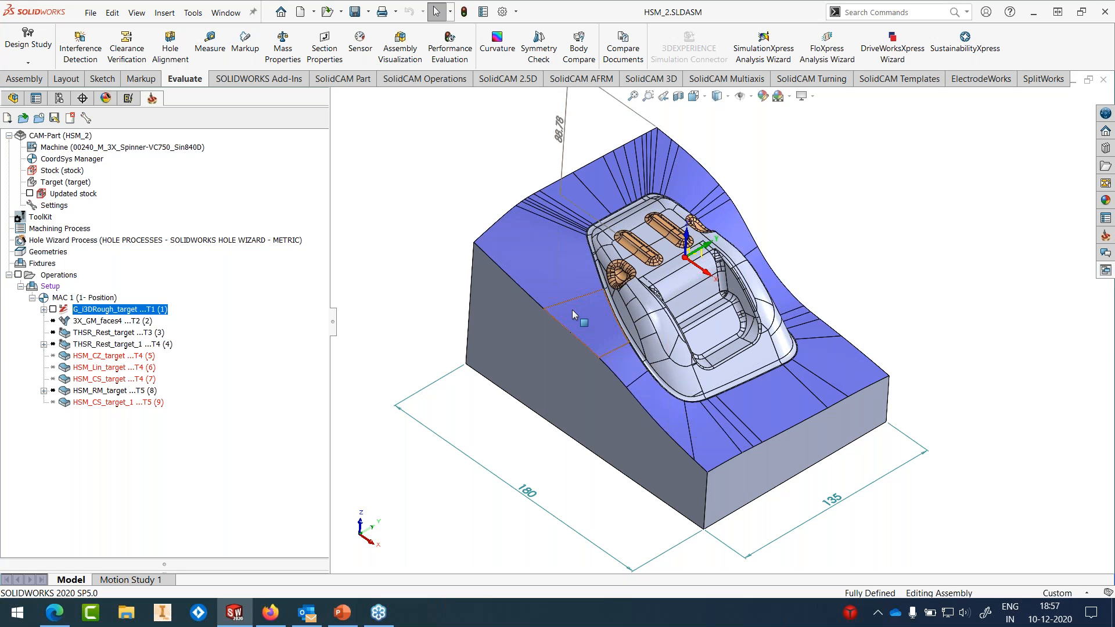
Step: Edit the 3X_GM_faces4 operation and define its machining surfaces by finding all faces with the blue colour picked from the model
click(141, 323)
right_click(140, 323)
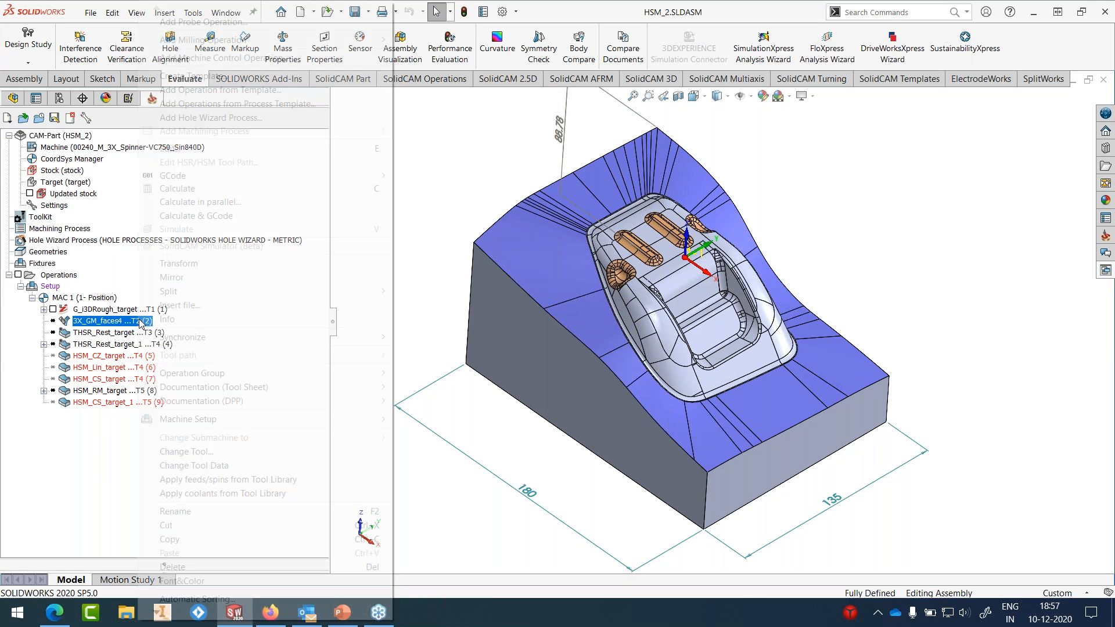
click(180, 148)
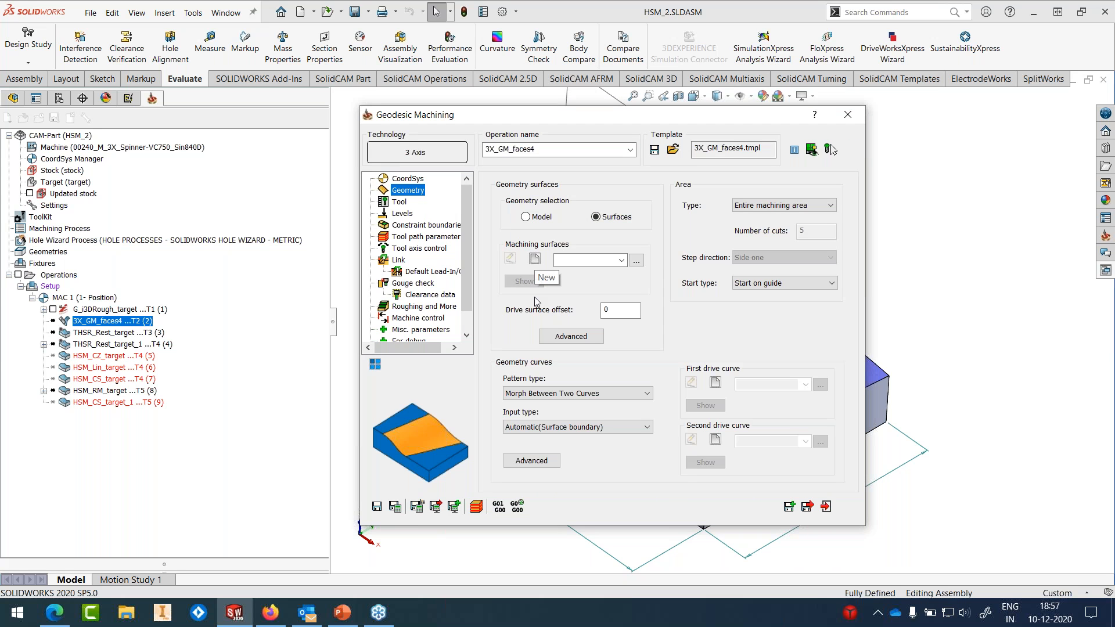
click(535, 259)
click(165, 319)
click(517, 260)
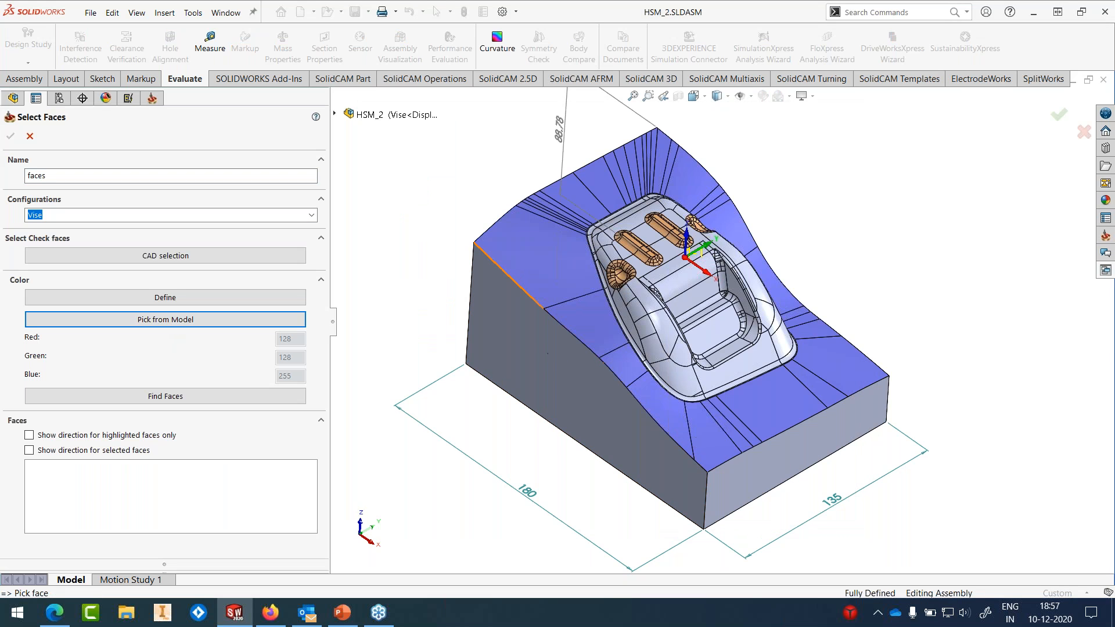
click(135, 397)
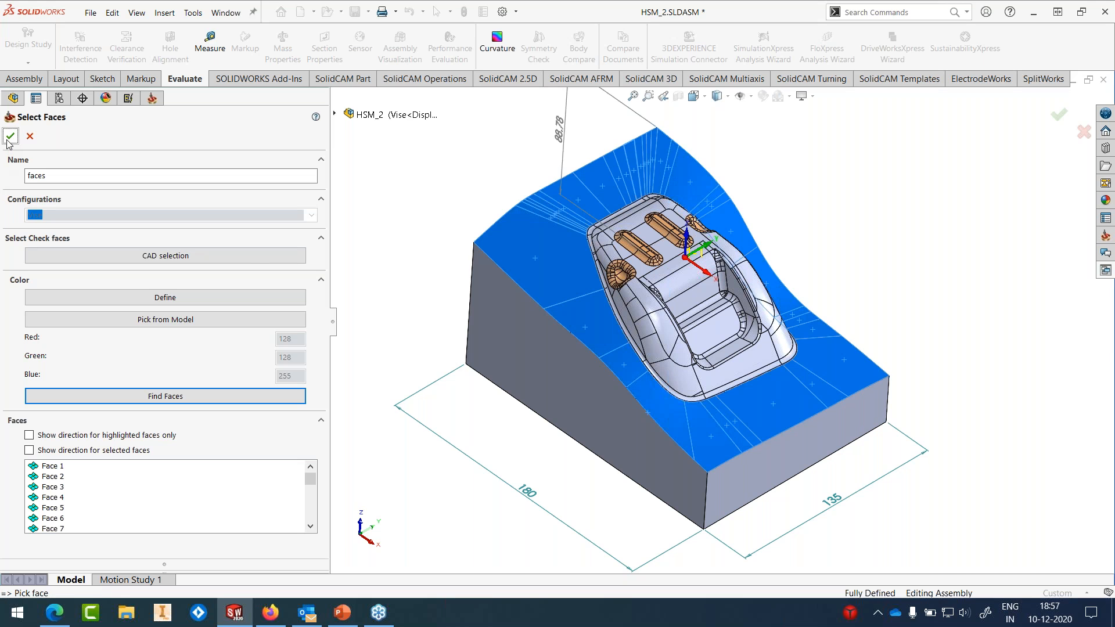
click(10, 137)
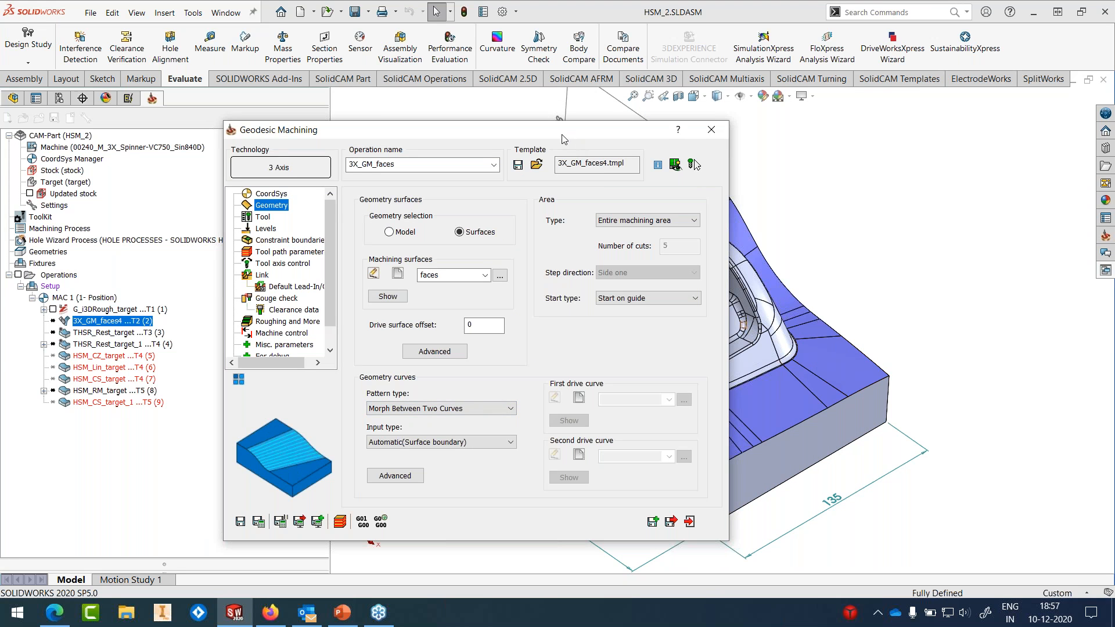
Step: Open the tool selection for the geodesic operation and remove the BT40 SRK 12x50 holder from the 12 mm ball nose mill
drag(562, 139, 439, 145)
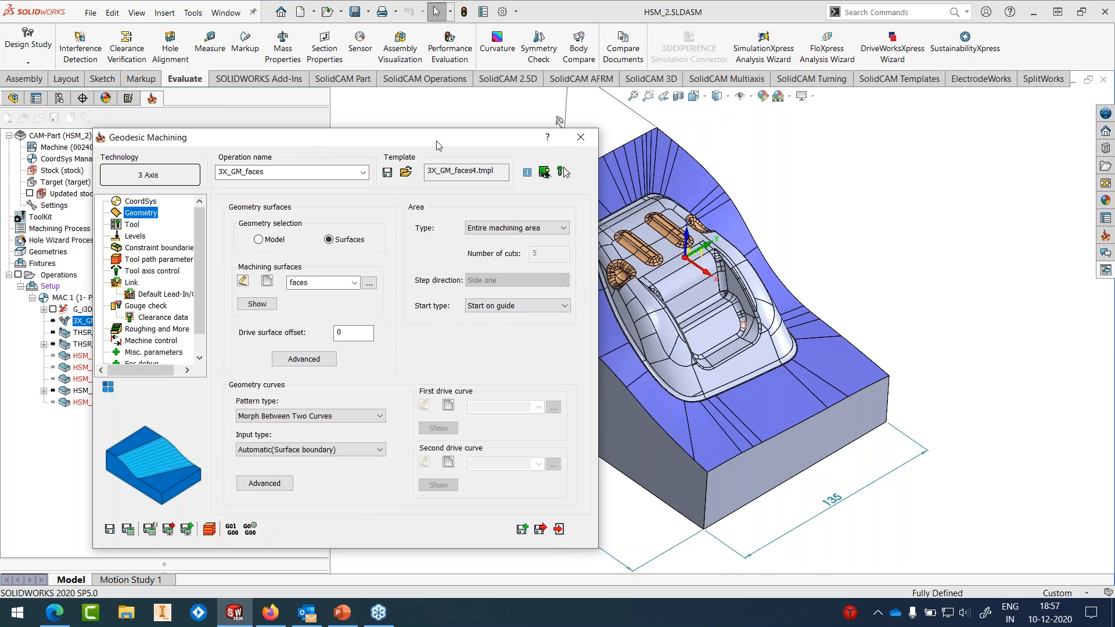
ctrl+middle_drag(664, 326, 707, 353)
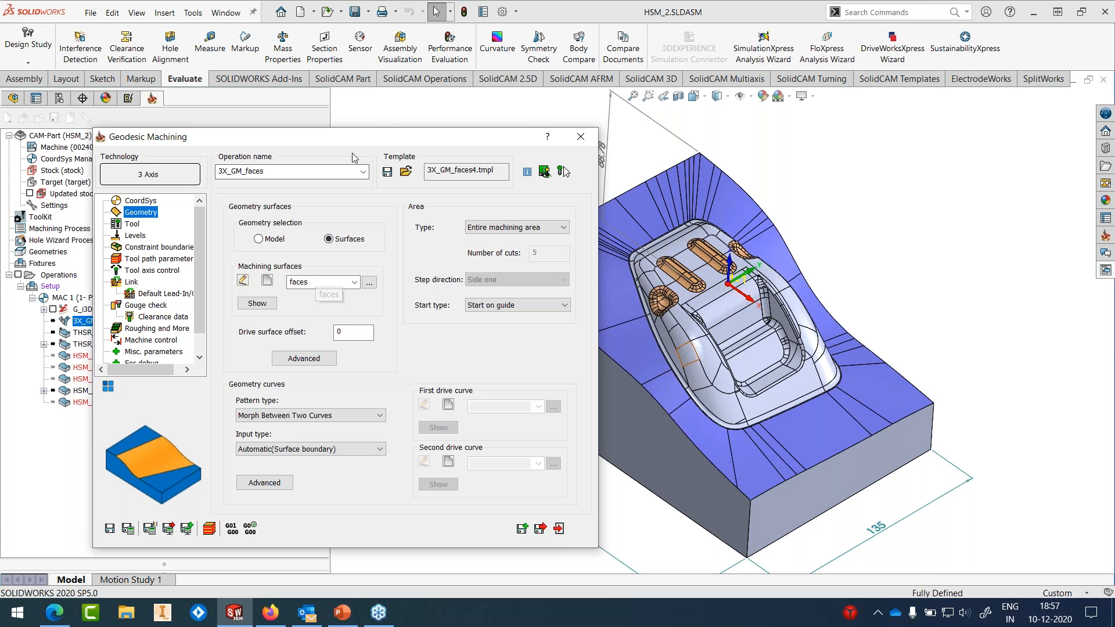
drag(397, 129, 455, 95)
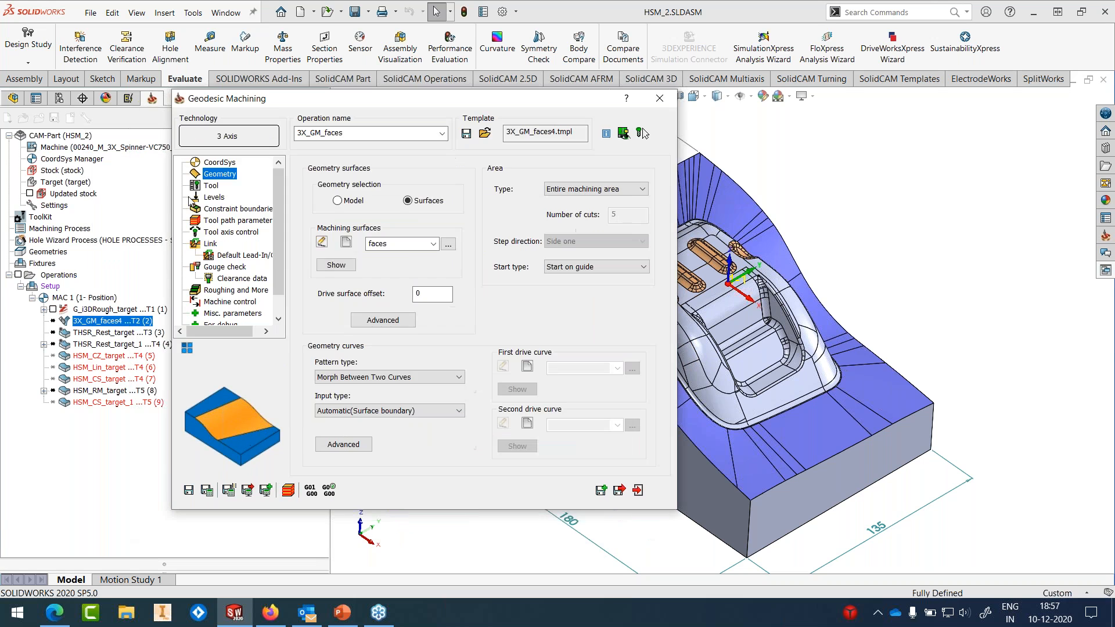
click(211, 185)
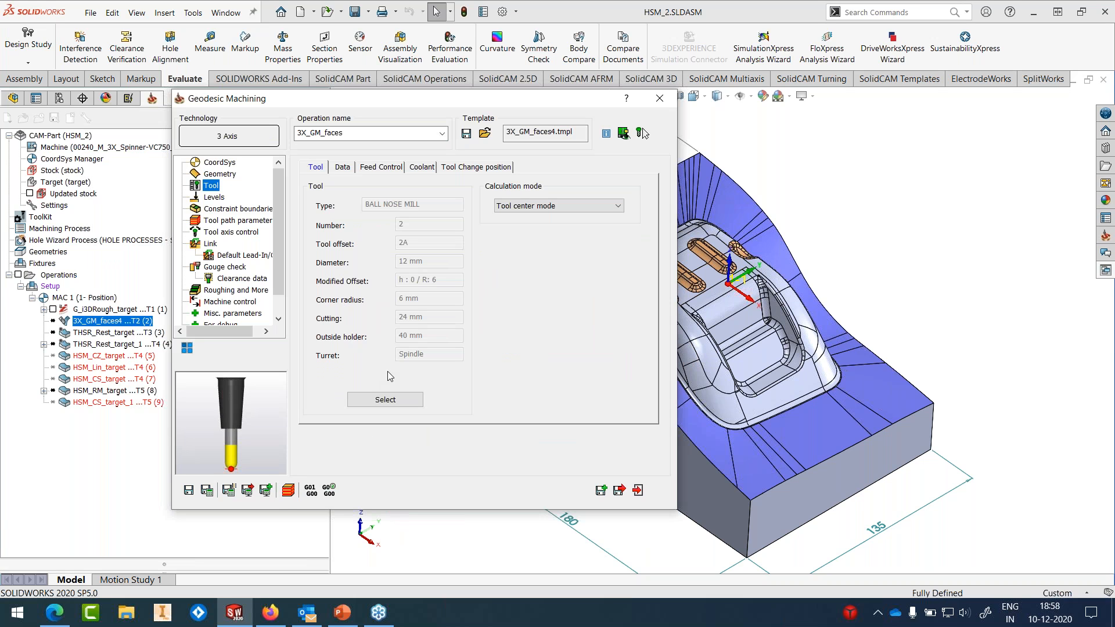
click(376, 402)
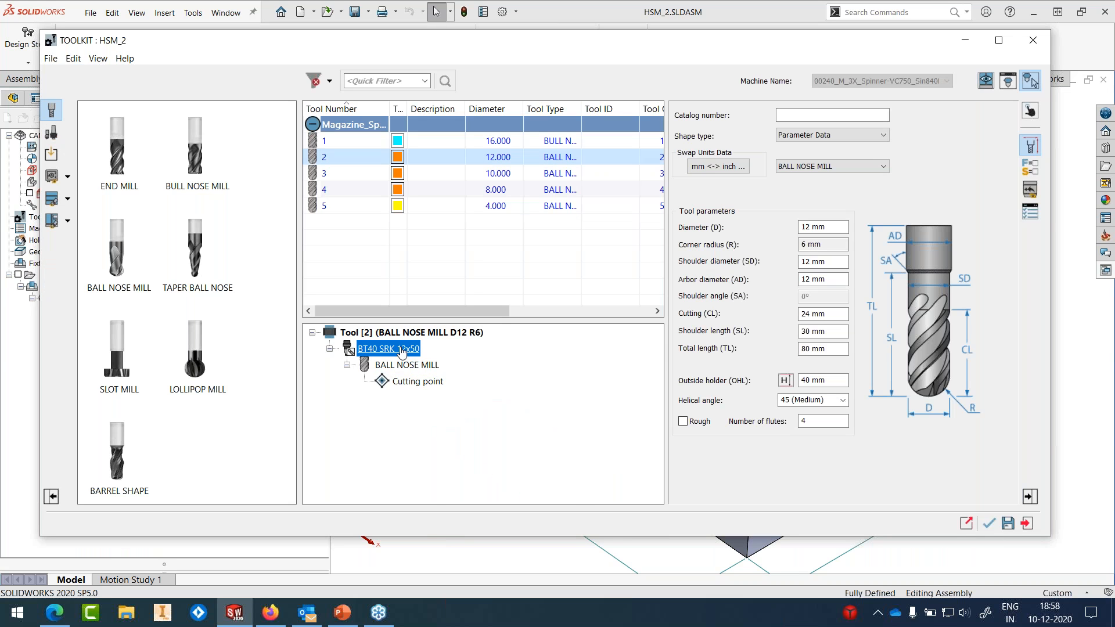
right_click(410, 365)
click(437, 487)
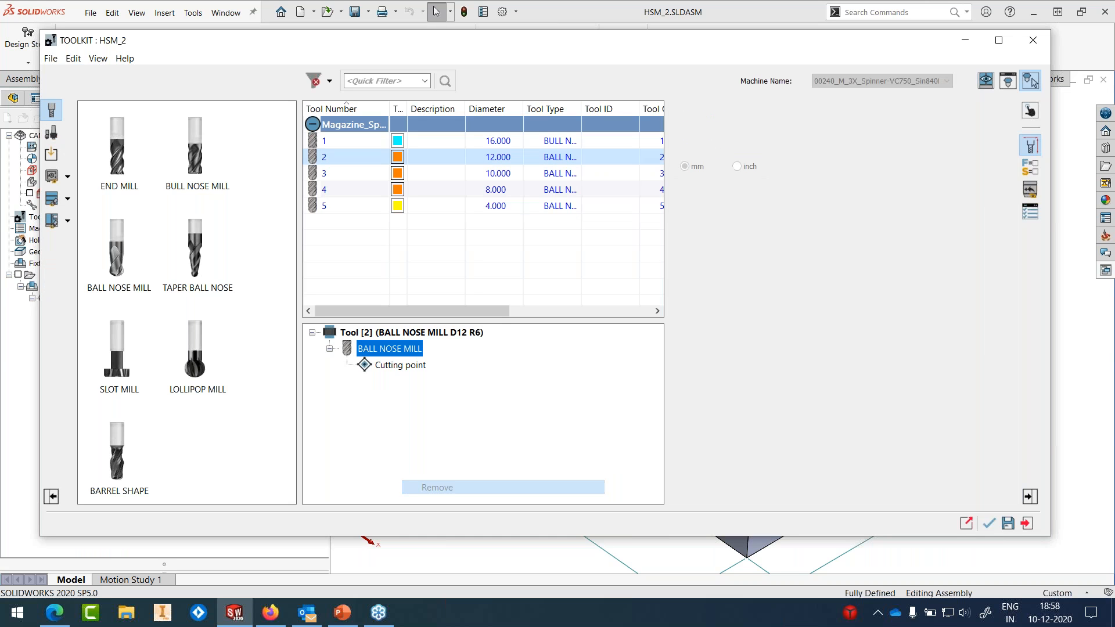
Step: Try a BT50 adaptor from the component library in place of a default holder on tool 2, and remove it
click(57, 139)
click(139, 254)
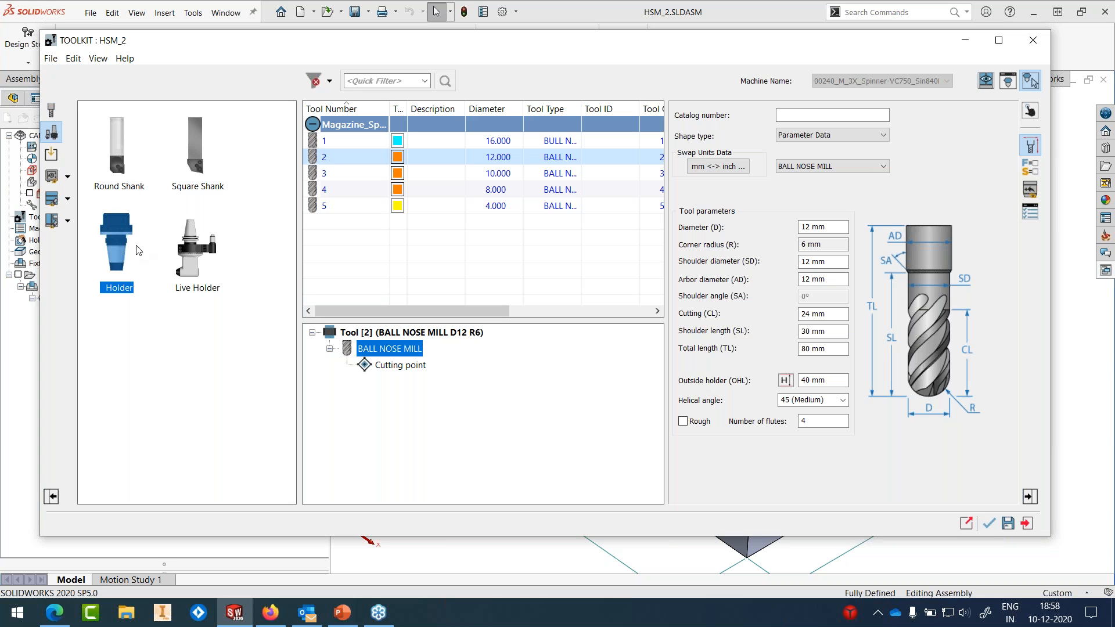
double_click(125, 233)
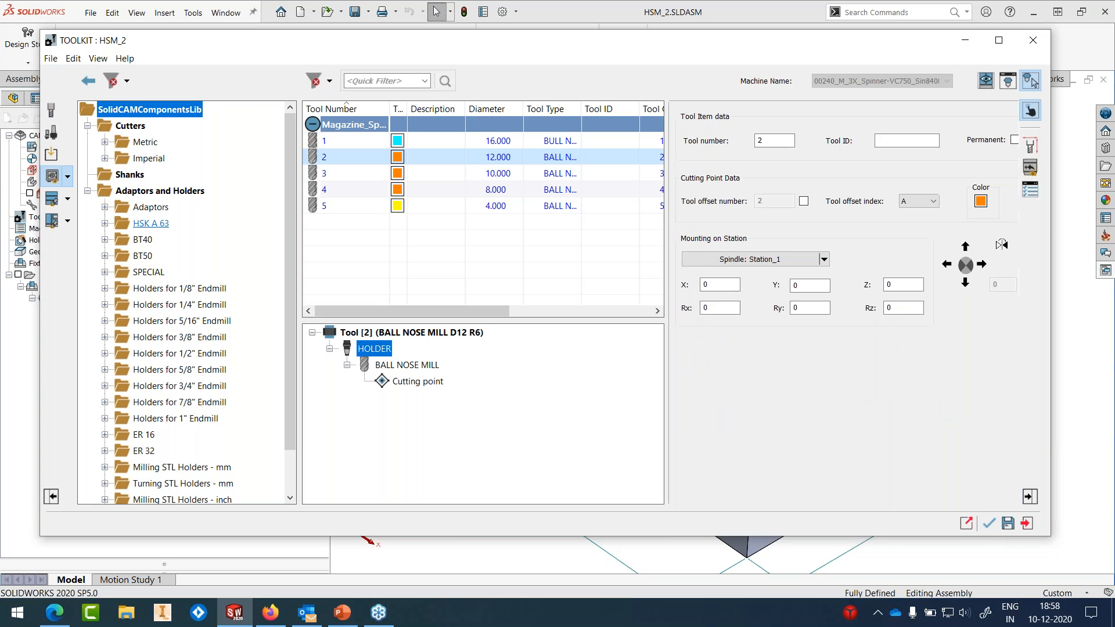
click(105, 207)
click(160, 239)
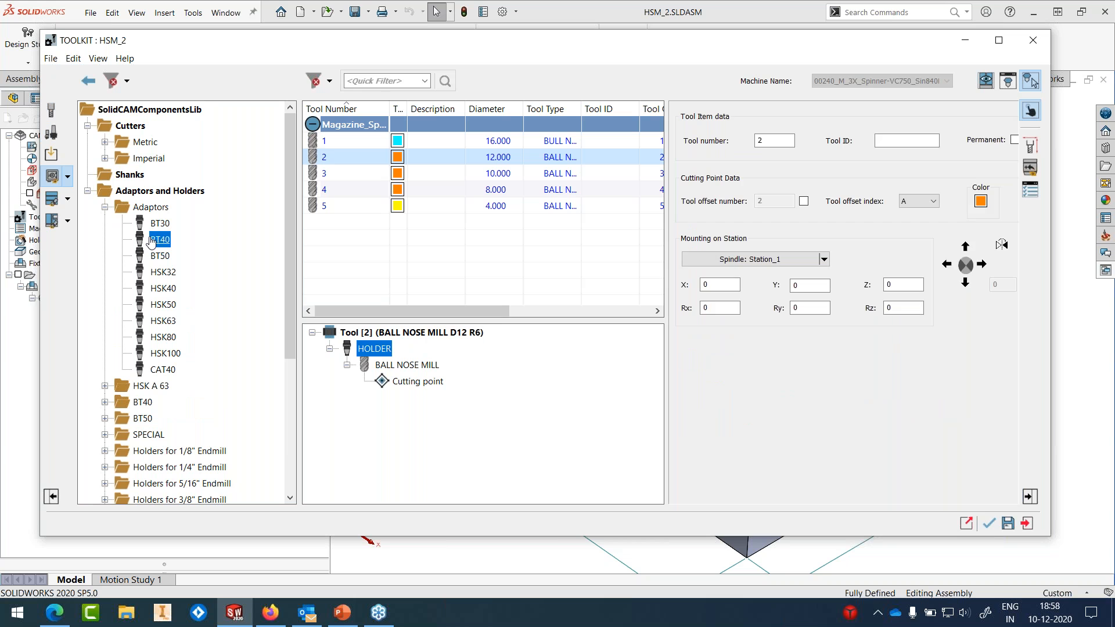
drag(160, 256, 374, 349)
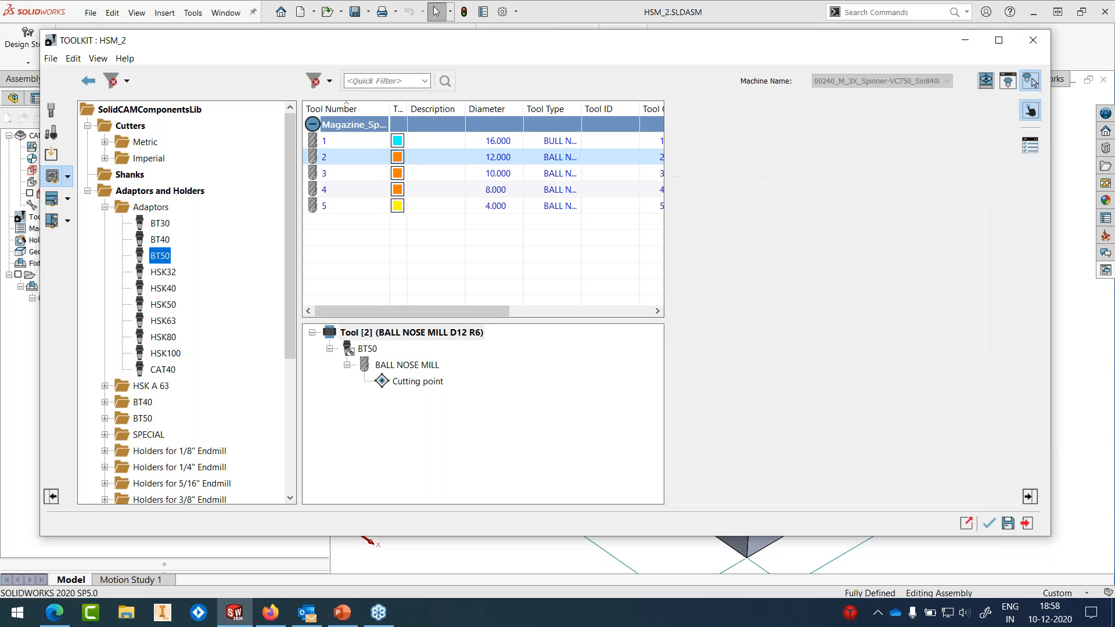
right_click(368, 351)
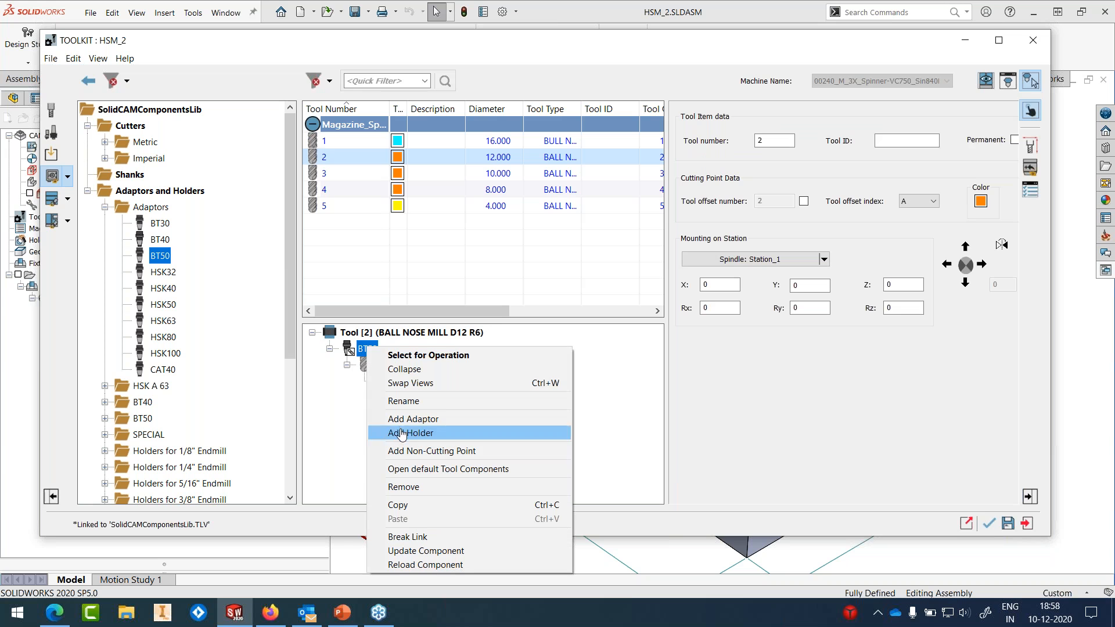
click(401, 486)
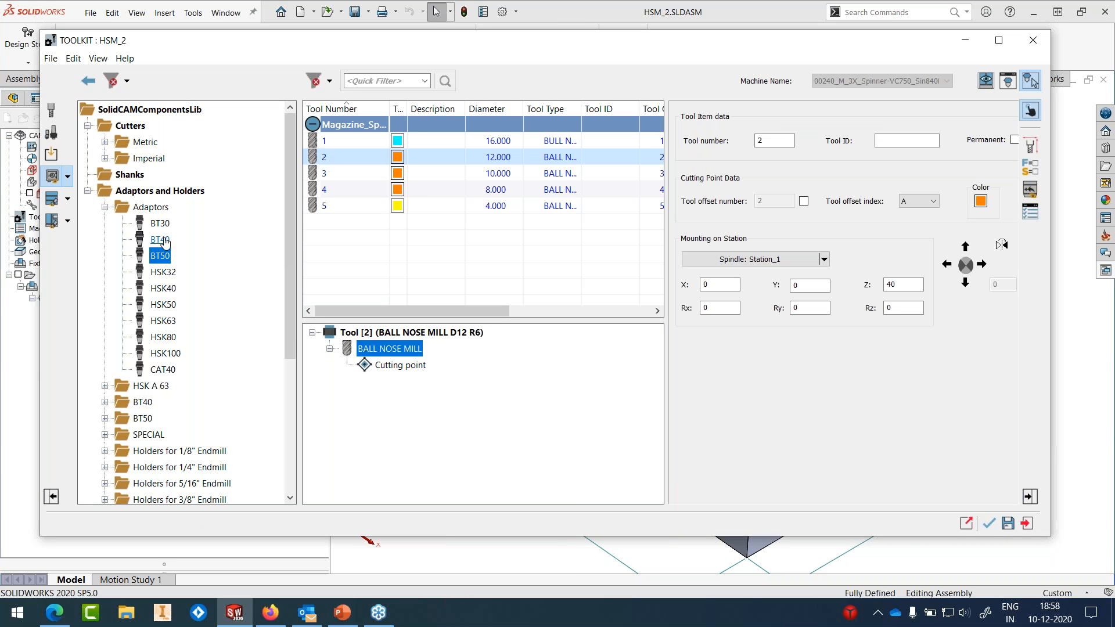
Step: Mount the ball nose mill on a BT40 adaptor with a BT40 SRK 12x50 holder from the library and confirm the tool
click(160, 223)
drag(160, 239, 362, 348)
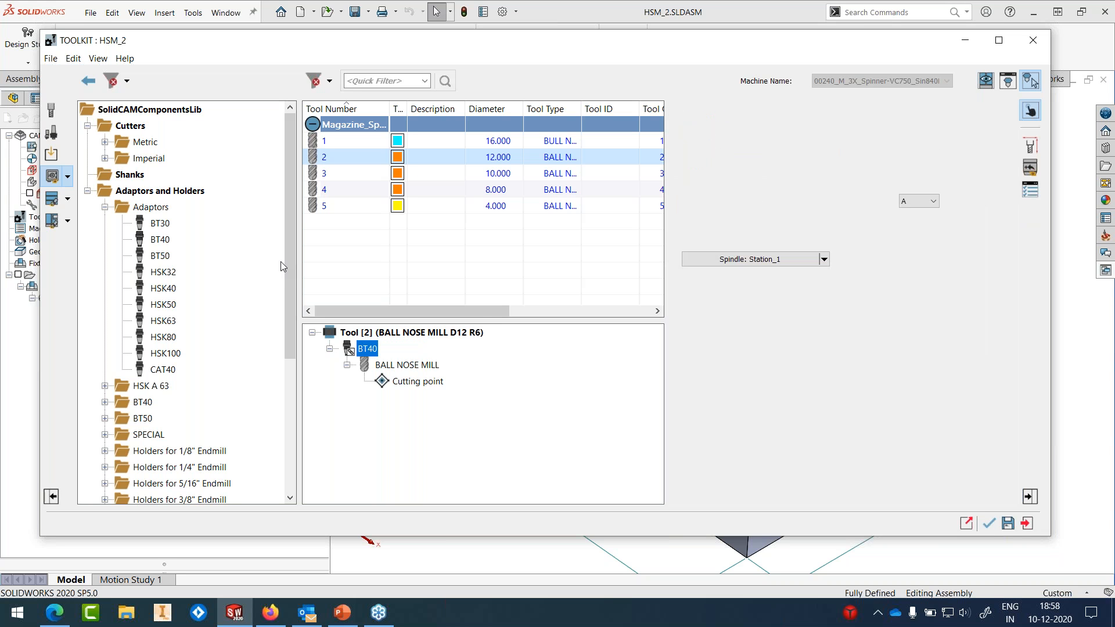
drag(285, 254, 289, 336)
click(105, 272)
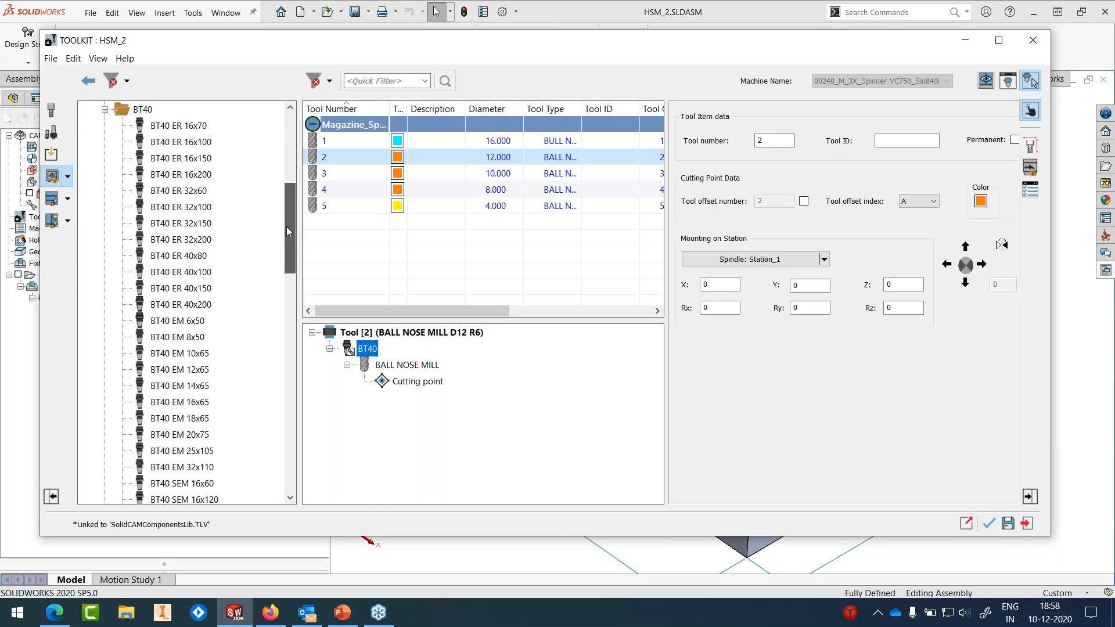
scroll(254, 373, down, 12)
click(189, 406)
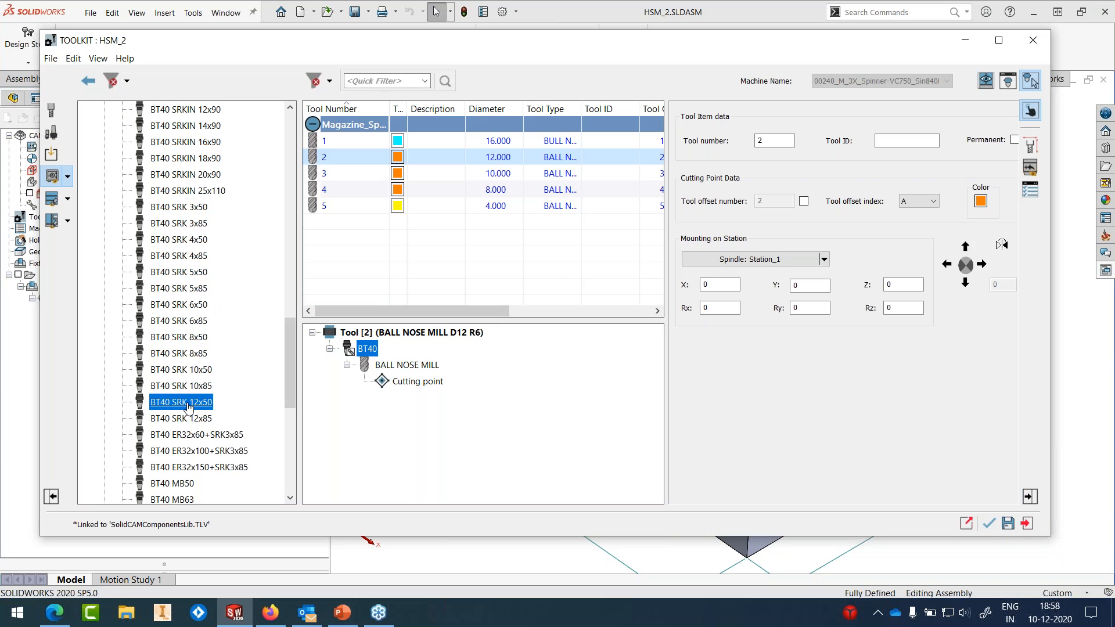
drag(188, 405, 367, 350)
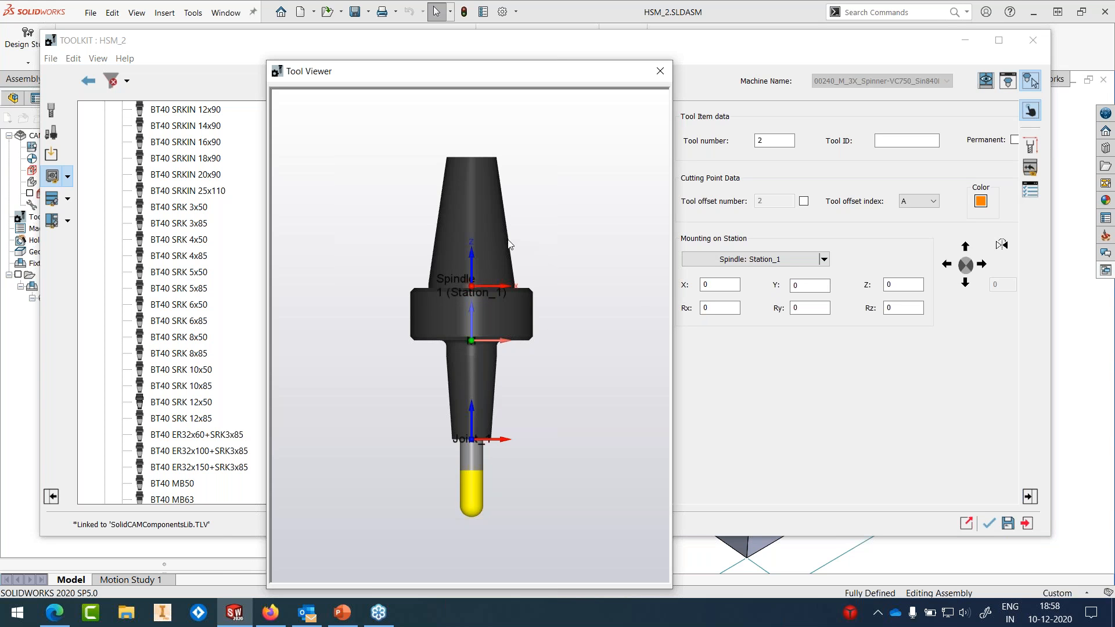
key(Escape)
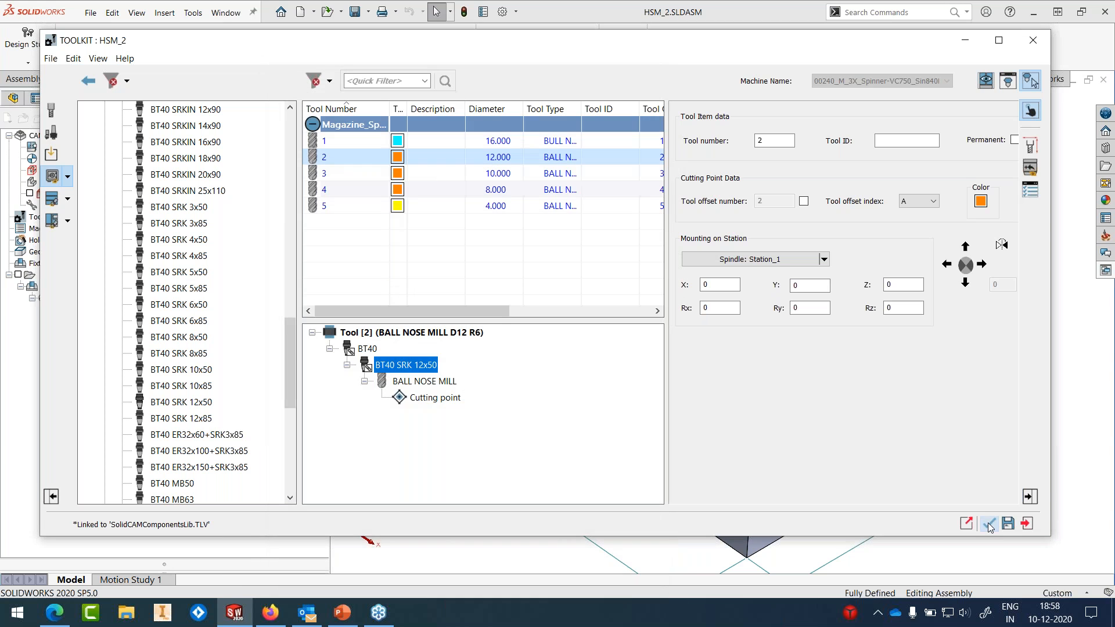
click(989, 525)
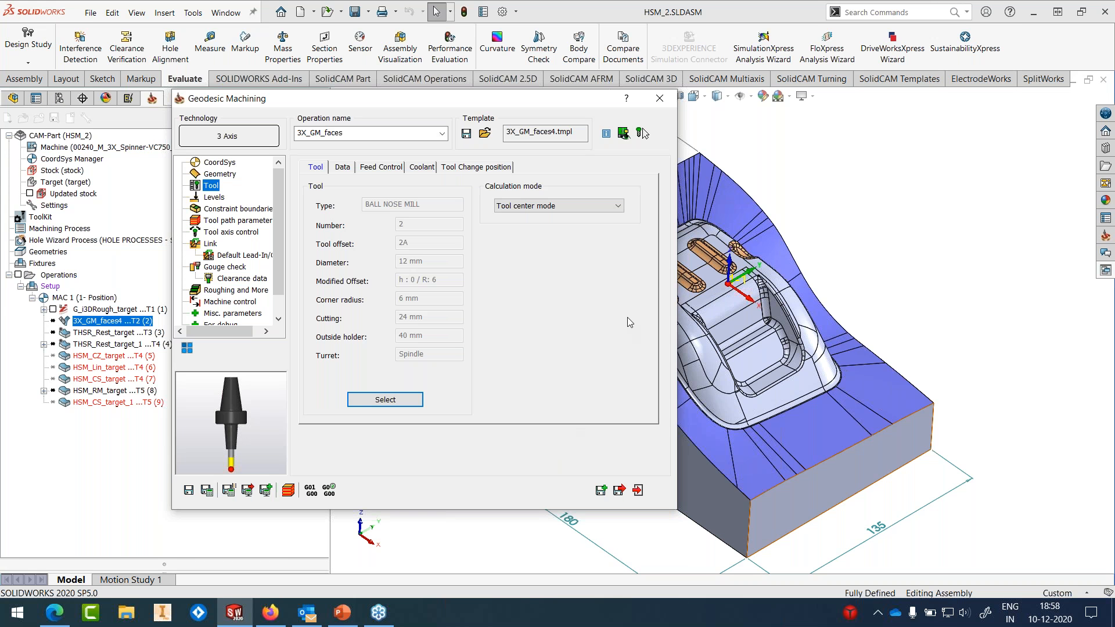
Step: Review the levels, constraint boundaries and step over of the geodesic operation, then save and close it
click(216, 197)
click(219, 209)
click(225, 220)
click(592, 213)
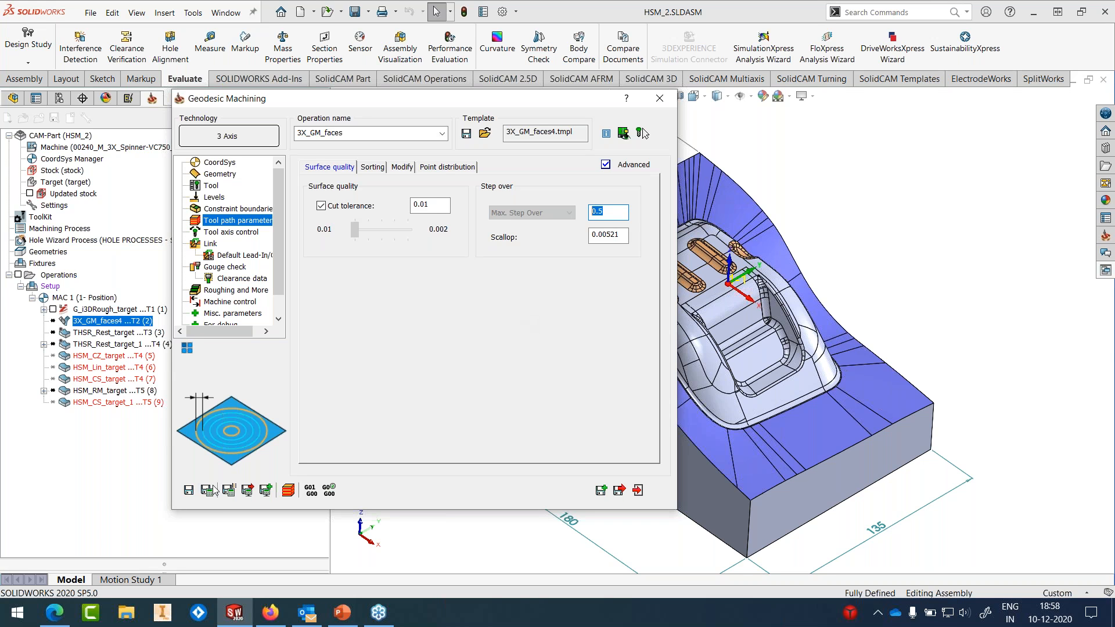
click(190, 491)
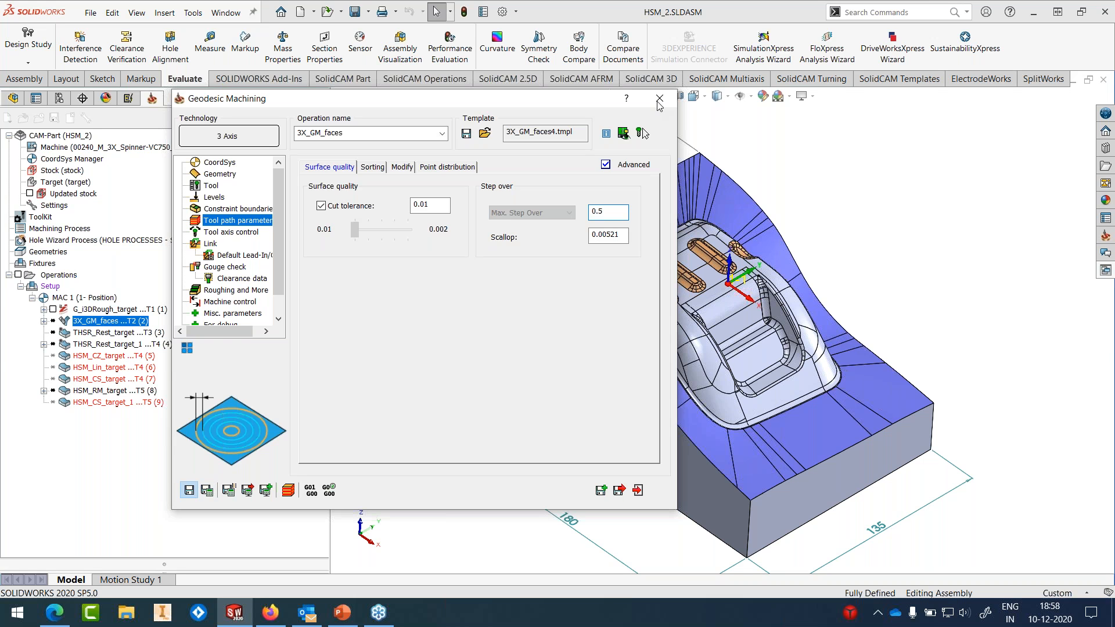
click(658, 101)
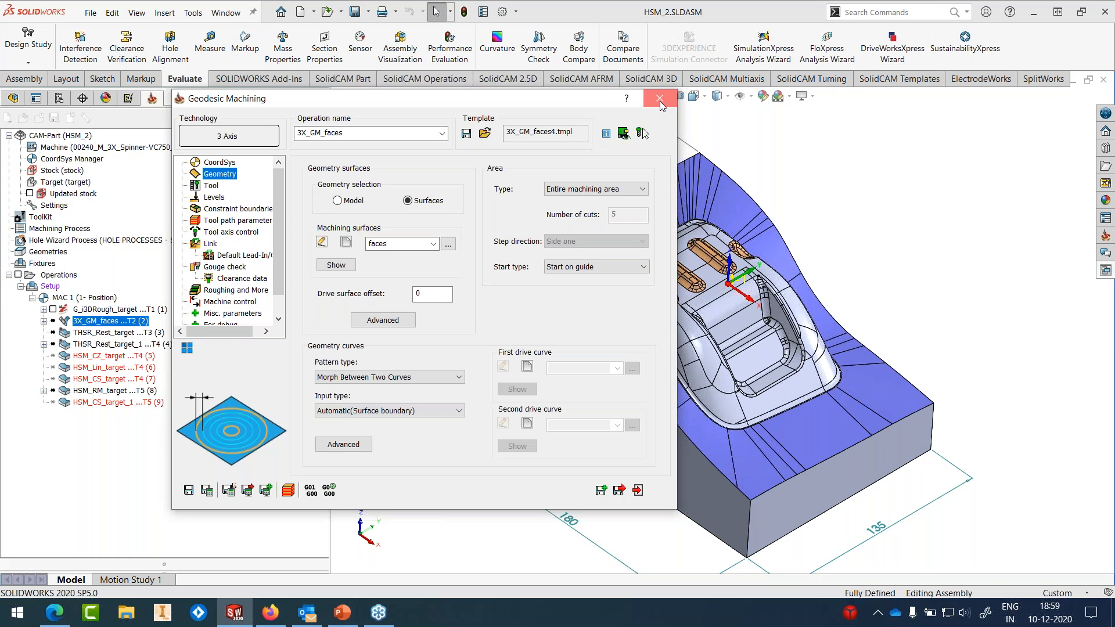
Step: Calculate the 3X_GM_faces operation and examine its tool path on the blue faces around the central shape
right_click(138, 321)
click(188, 188)
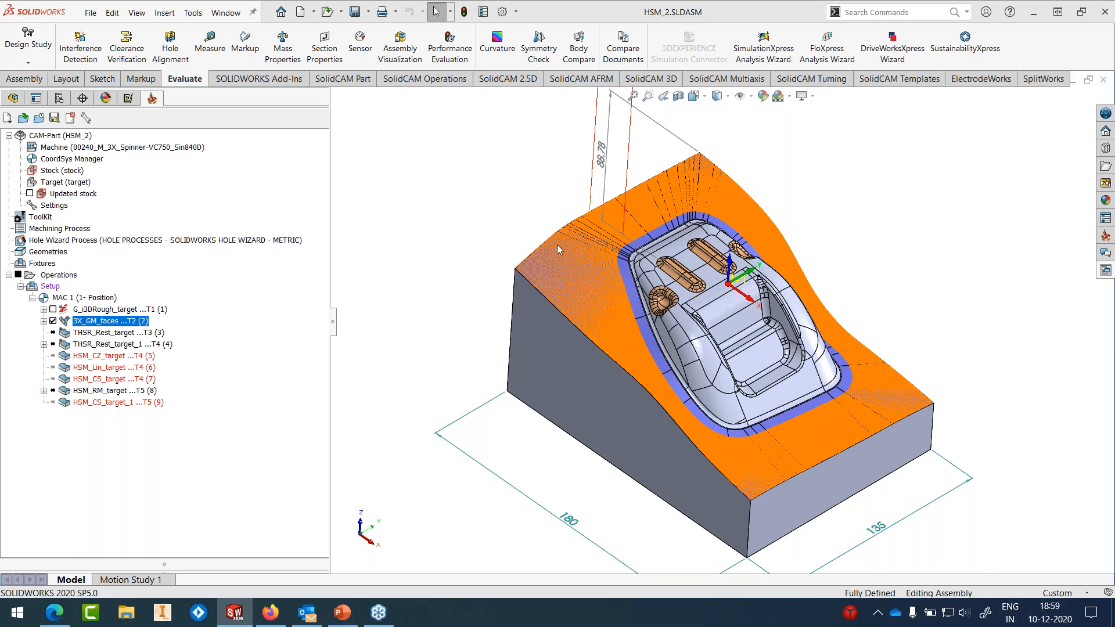
scroll(612, 251, down, 2)
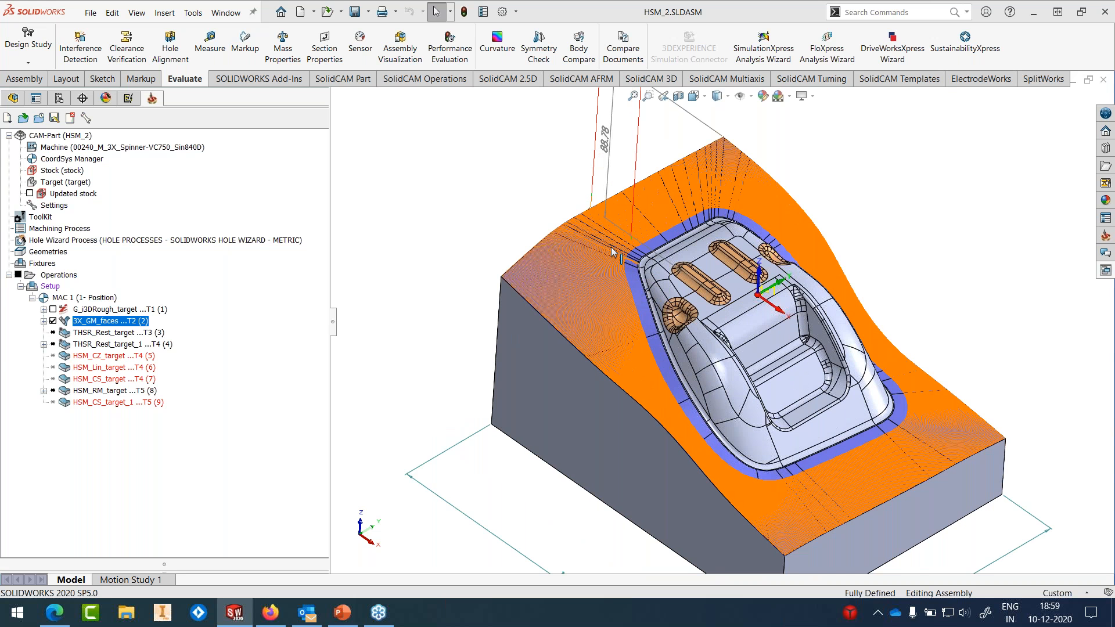
scroll(611, 252, down, 3)
scroll(706, 294, up, 3)
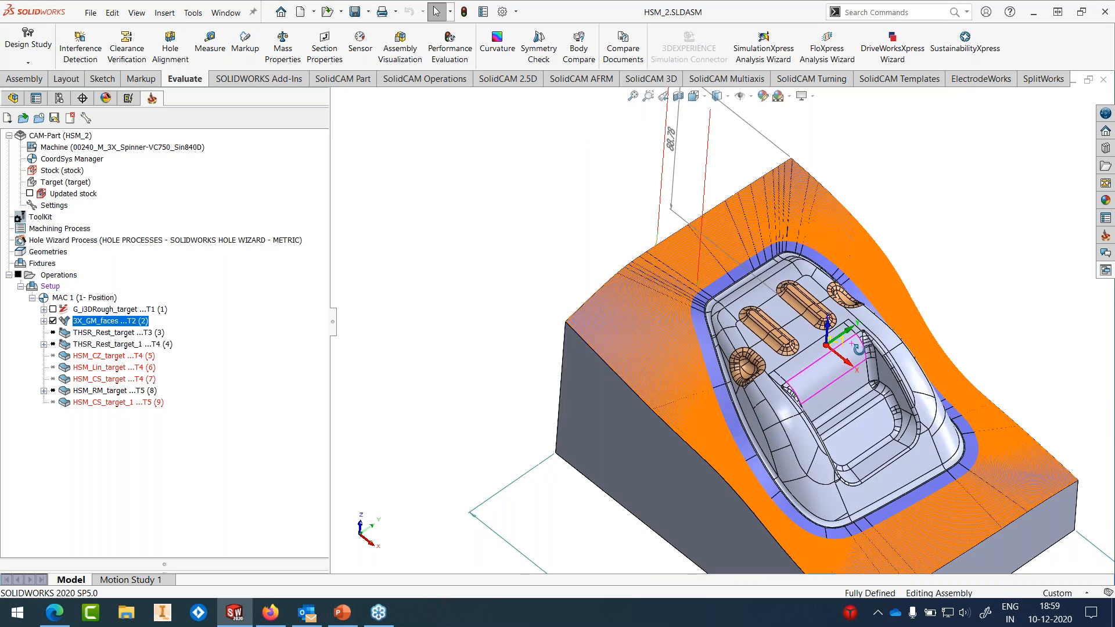
scroll(718, 323, down, 2)
scroll(718, 323, down, 2)
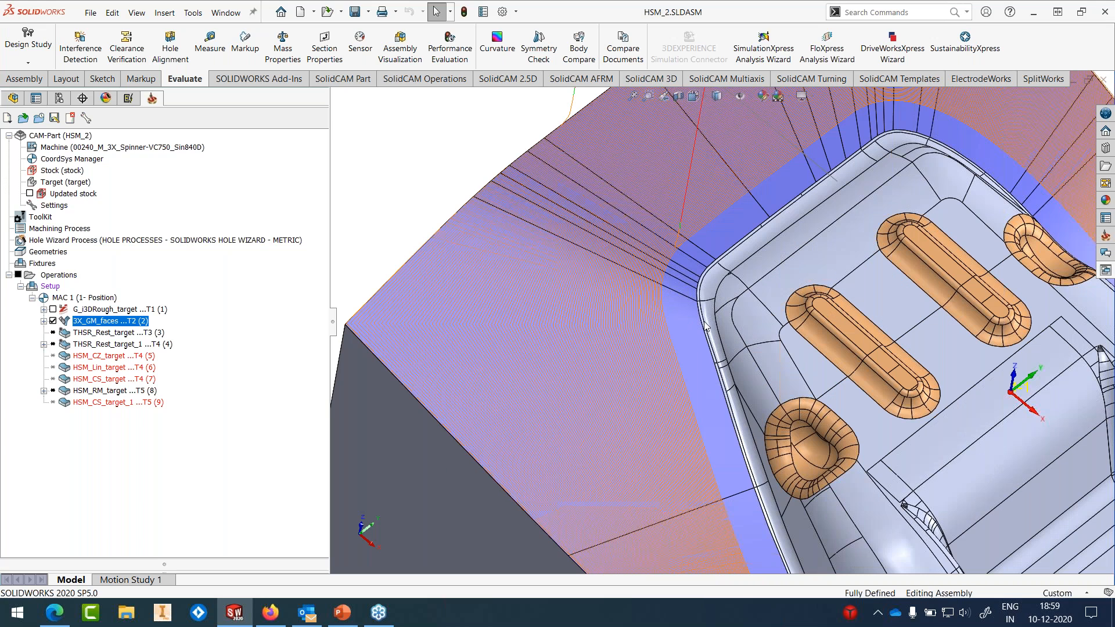
scroll(706, 327, up, 4)
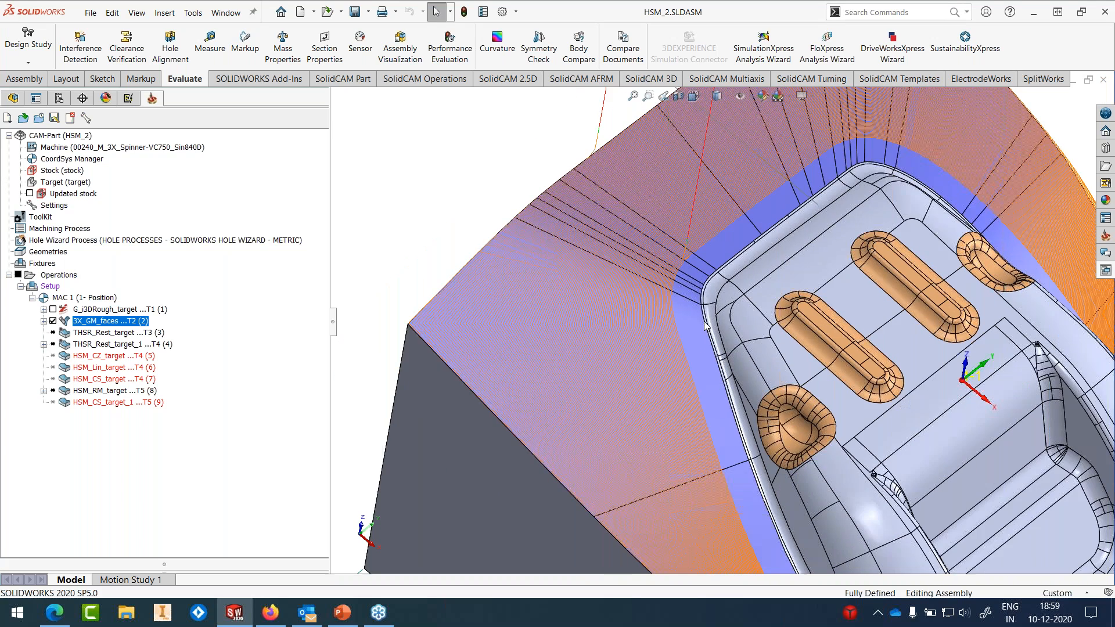
middle_drag(871, 445, 825, 395)
Step: Simulate the material removal of the 3X_GM_faces operation in SolidVerify, exit, and hide its tool path
right_click(139, 323)
click(164, 230)
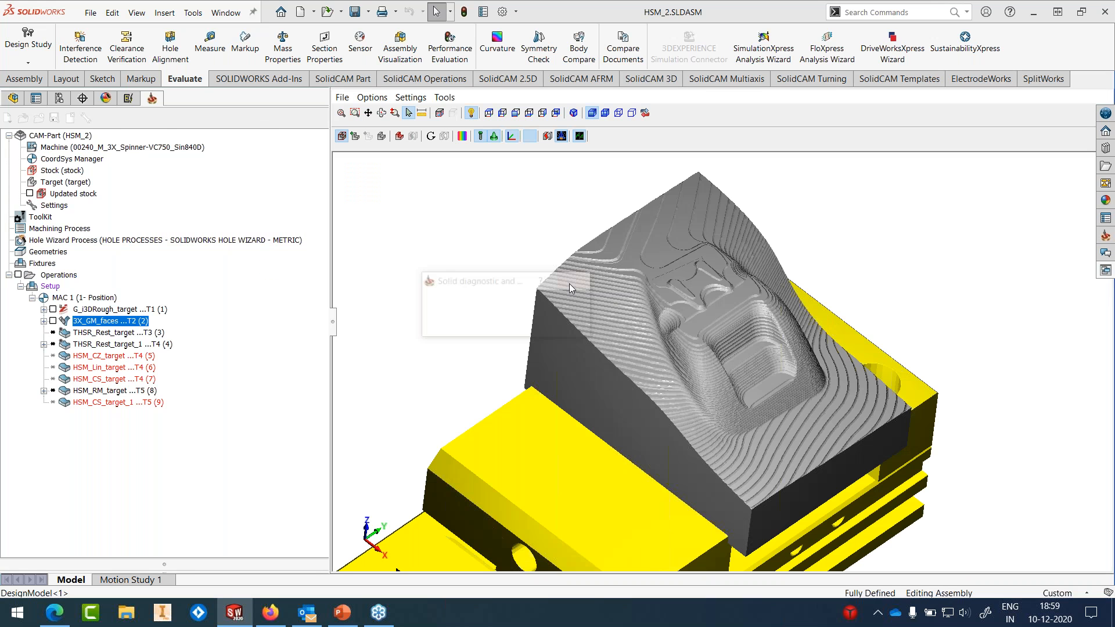
click(154, 437)
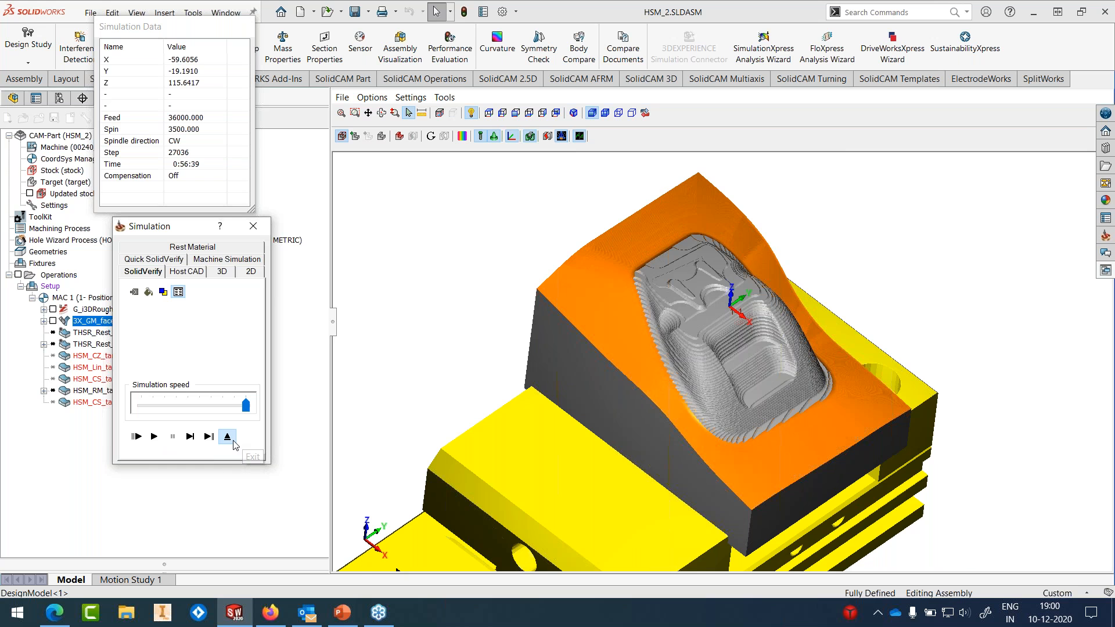
click(234, 443)
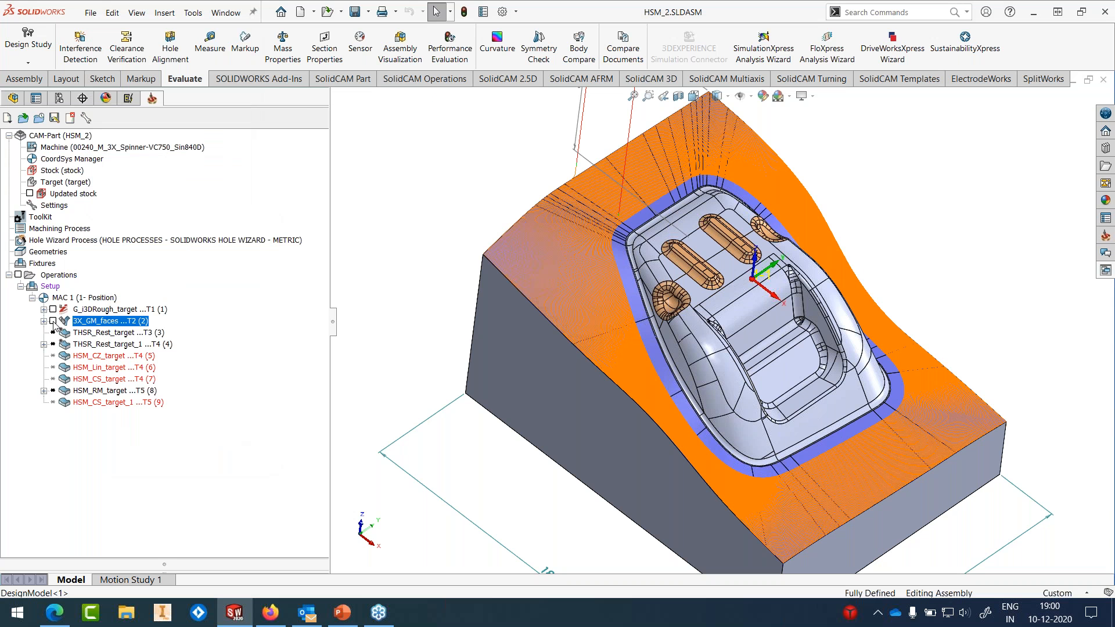
click(53, 321)
scroll(715, 328, up, 3)
scroll(753, 344, down, 1)
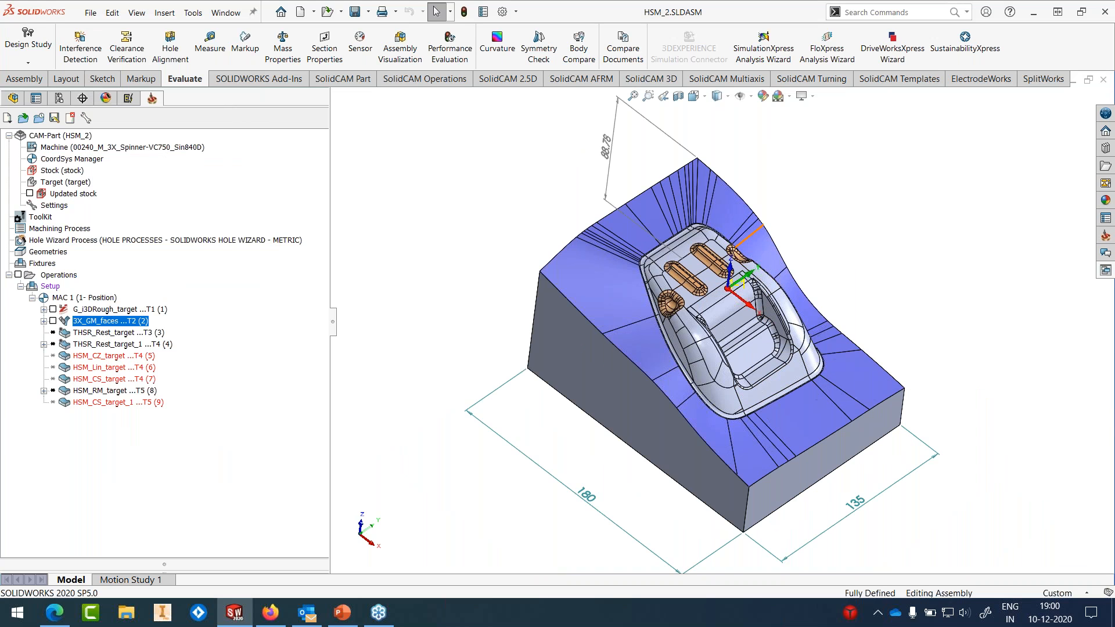
Step: Open the THSR_Rest_target operation for editing and review its geometry, tool, levels and constraint boundaries
click(89, 334)
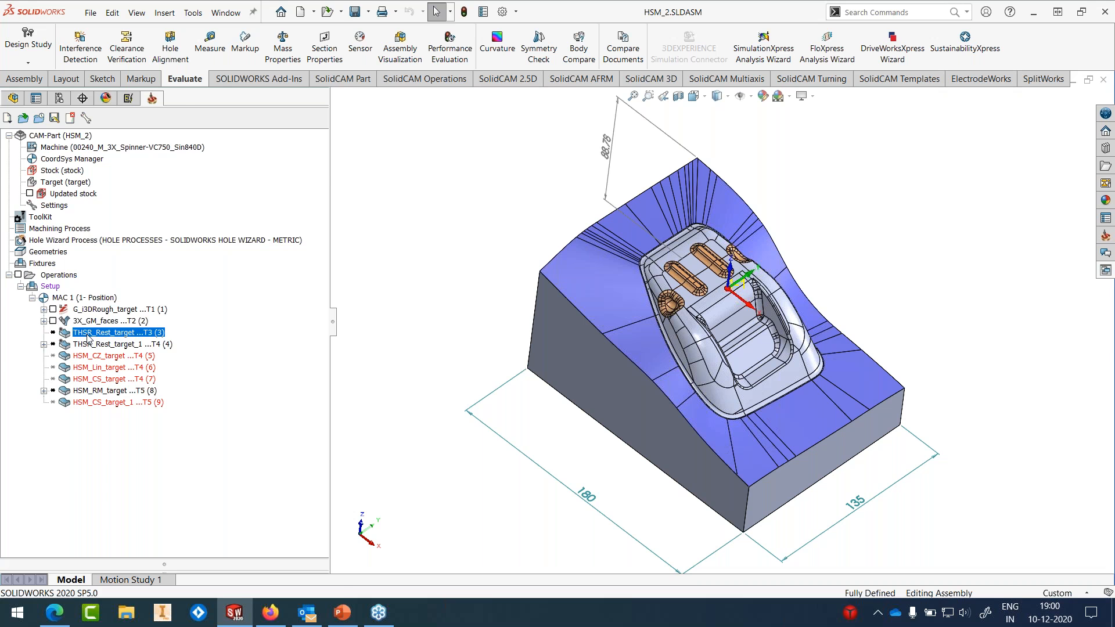
right_click(88, 335)
click(146, 149)
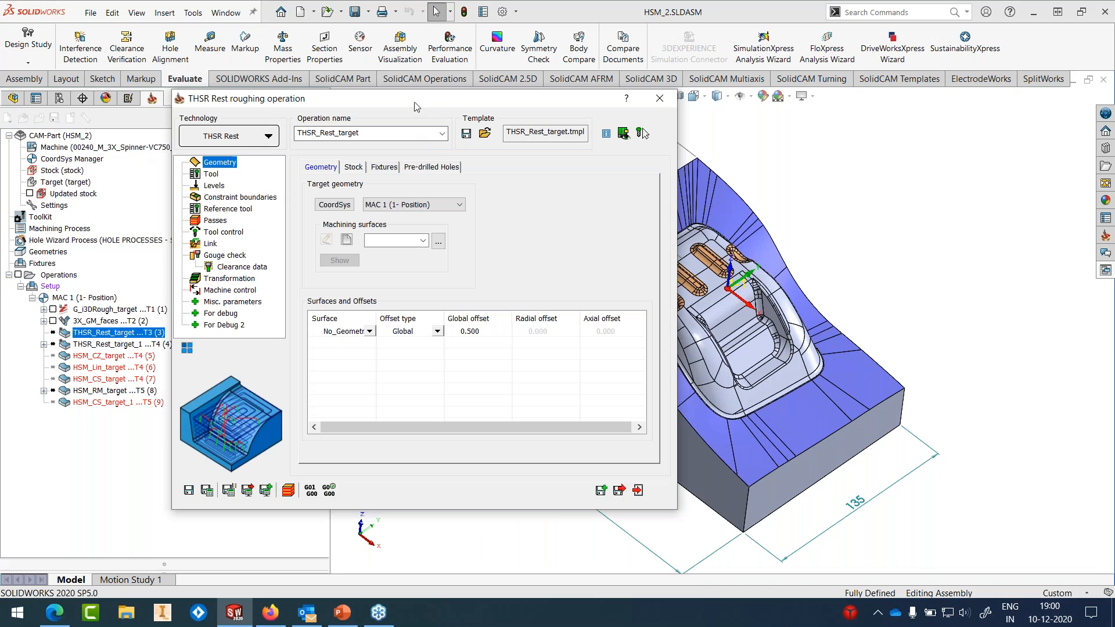
drag(415, 104, 516, 107)
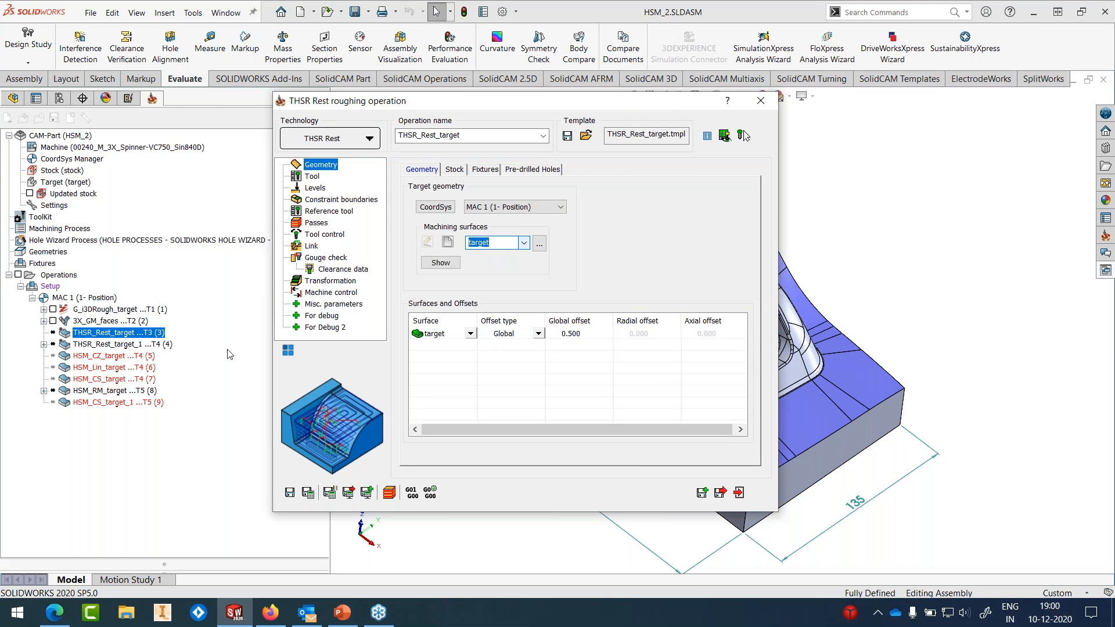
click(307, 179)
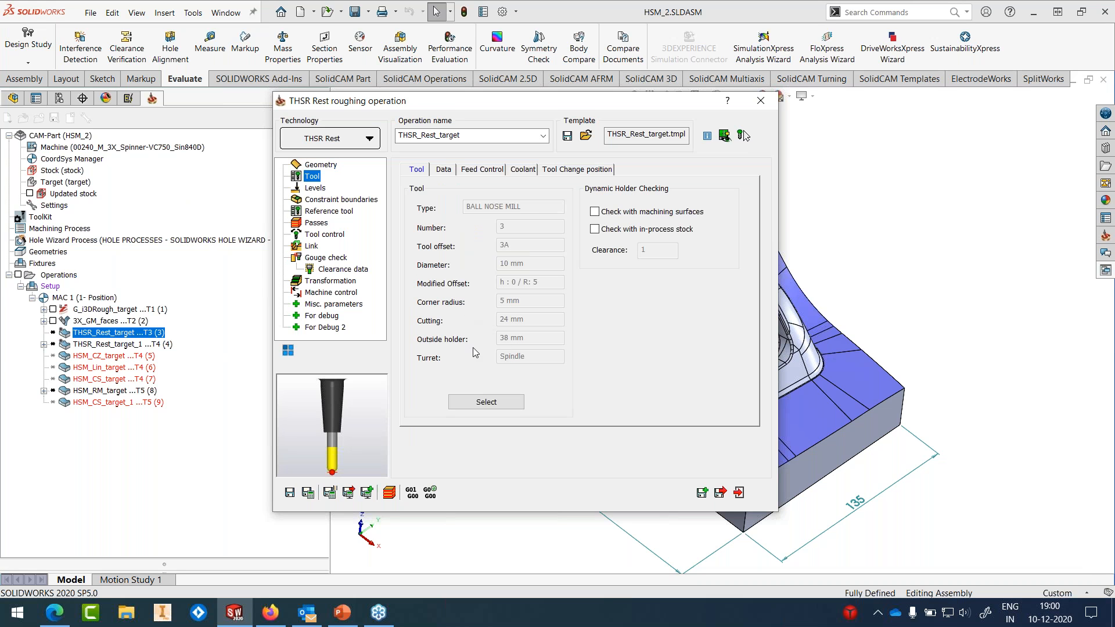
click(321, 189)
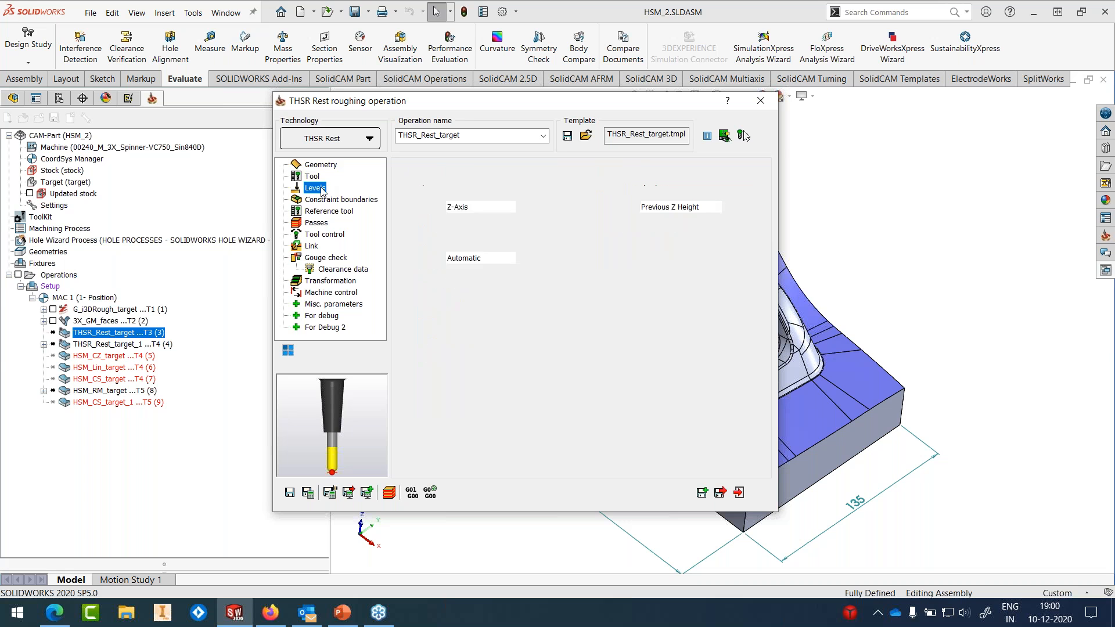
click(323, 200)
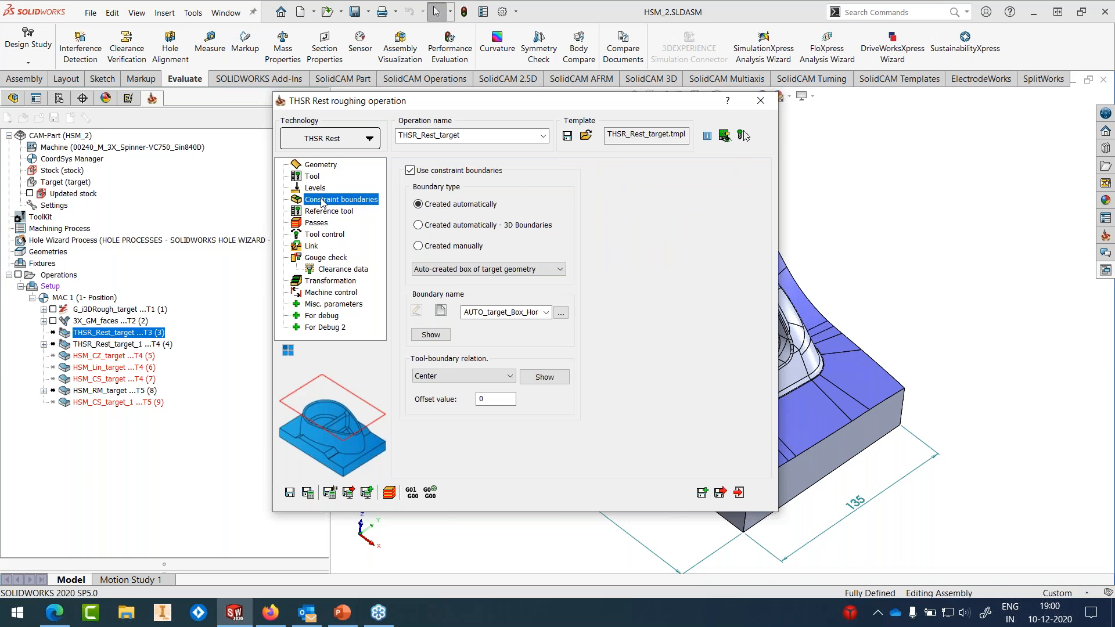
Step: Set the rest roughing step over to 30% of the tool diameter, check the sorting, calculate the operation and close it
click(316, 223)
double_click(539, 287)
text(30)
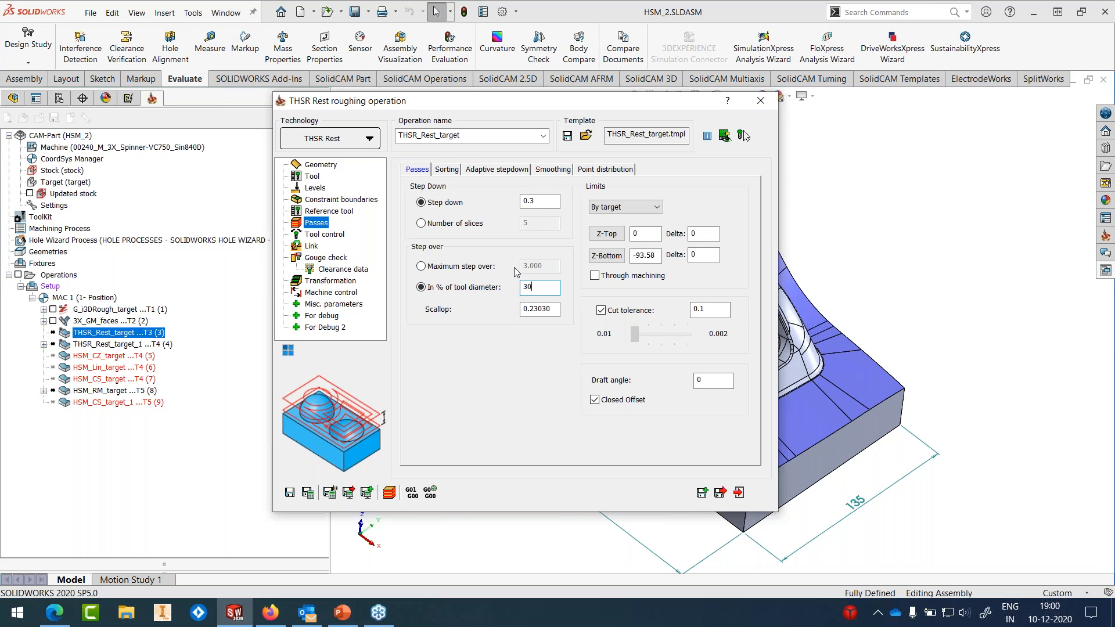
click(447, 169)
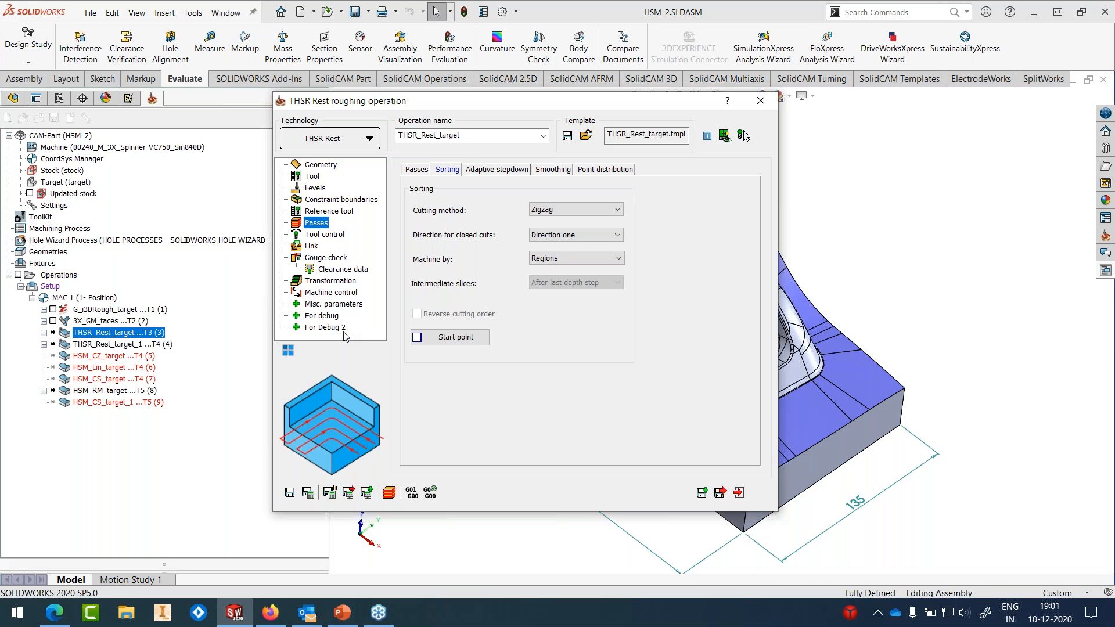
click(740, 493)
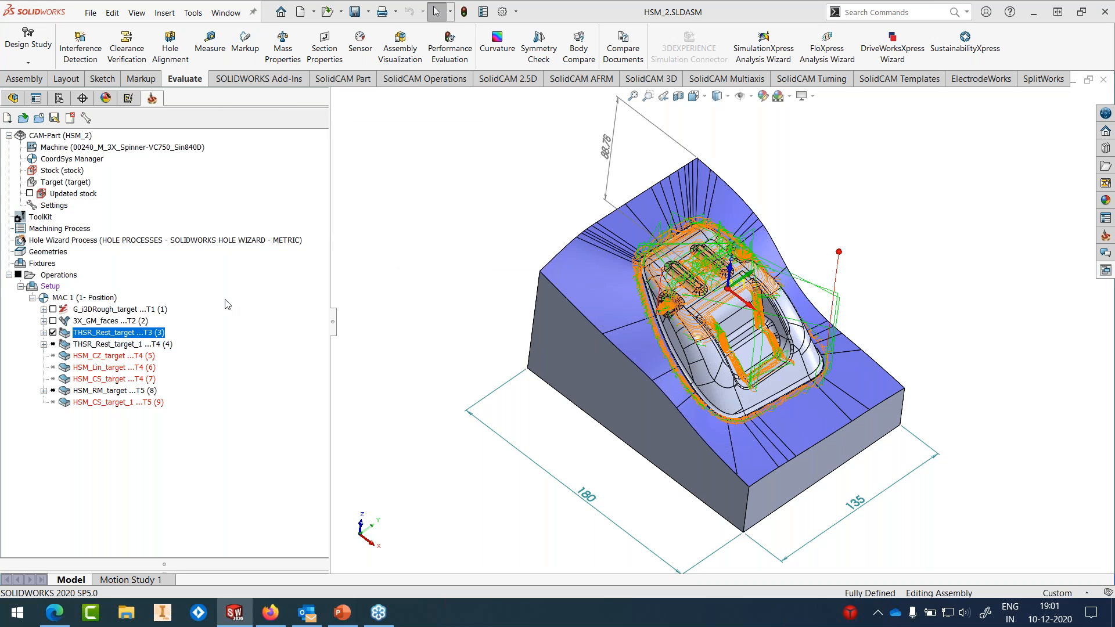
Step: Simulate the THSR_Rest_target operation in SolidVerify, exit, and hide its tool path
right_click(142, 335)
click(179, 230)
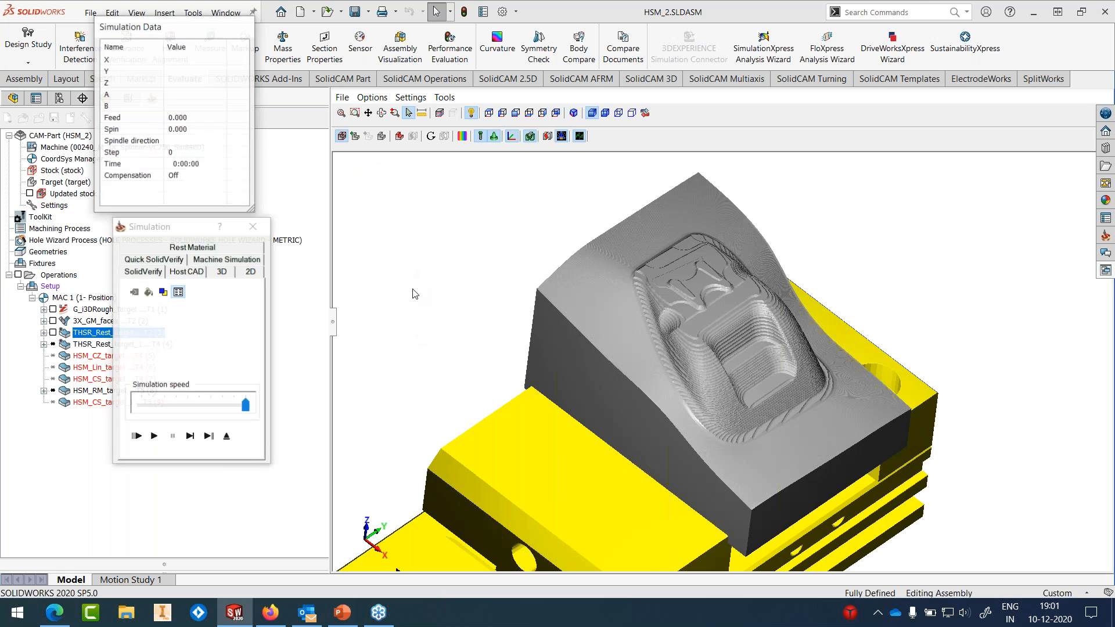
click(154, 436)
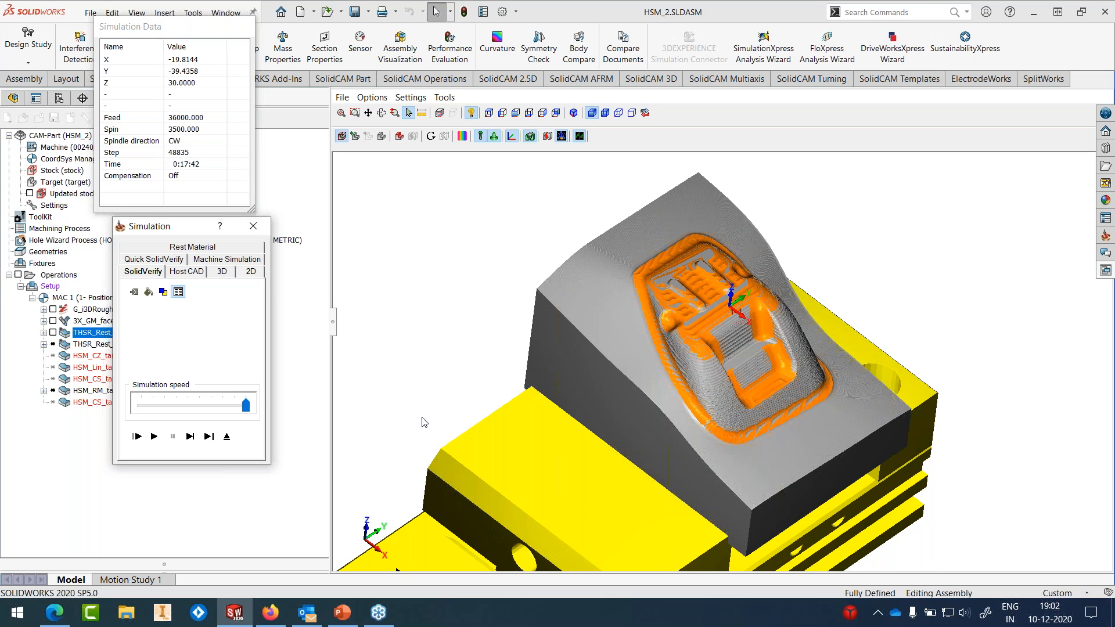
click(228, 439)
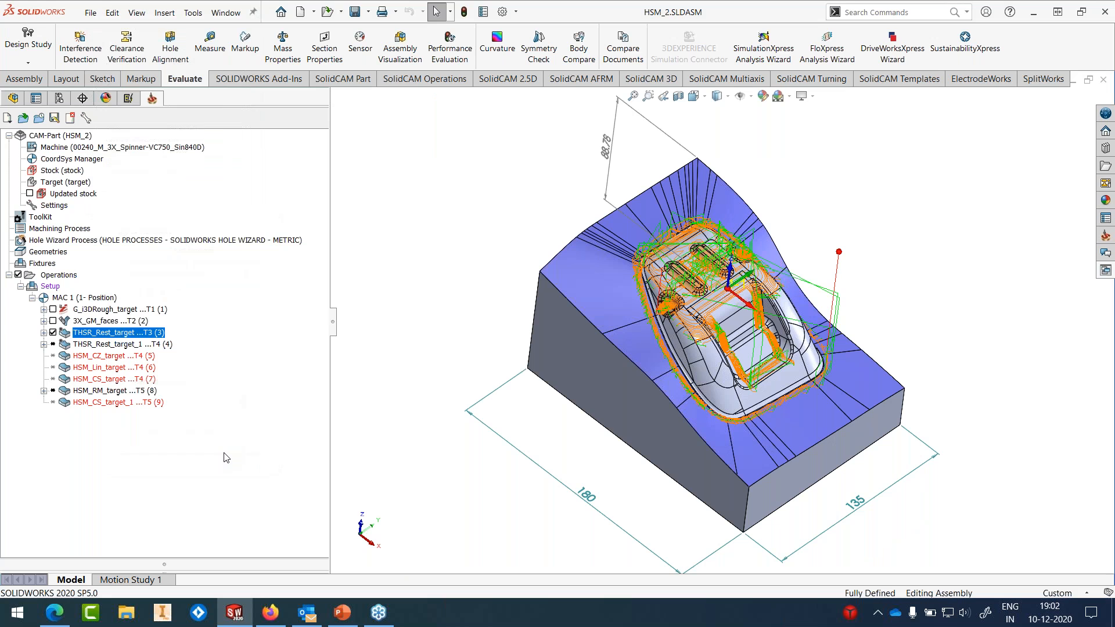
click(52, 333)
Step: Delete the second rest roughing operation, THSR_Rest_target_1, from the operations list
click(76, 345)
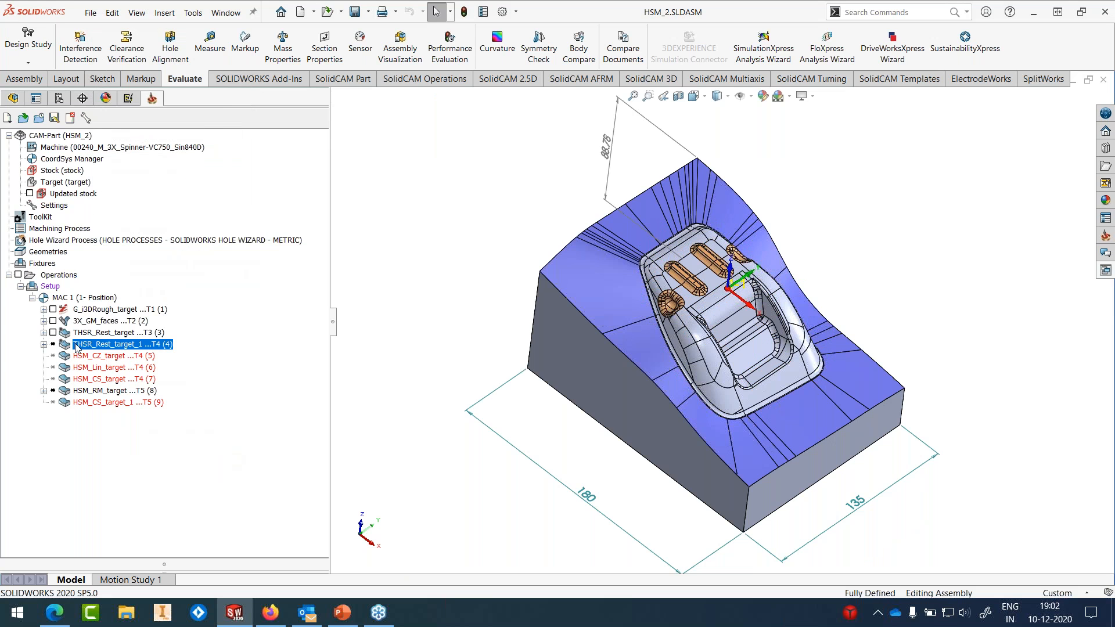
double_click(76, 345)
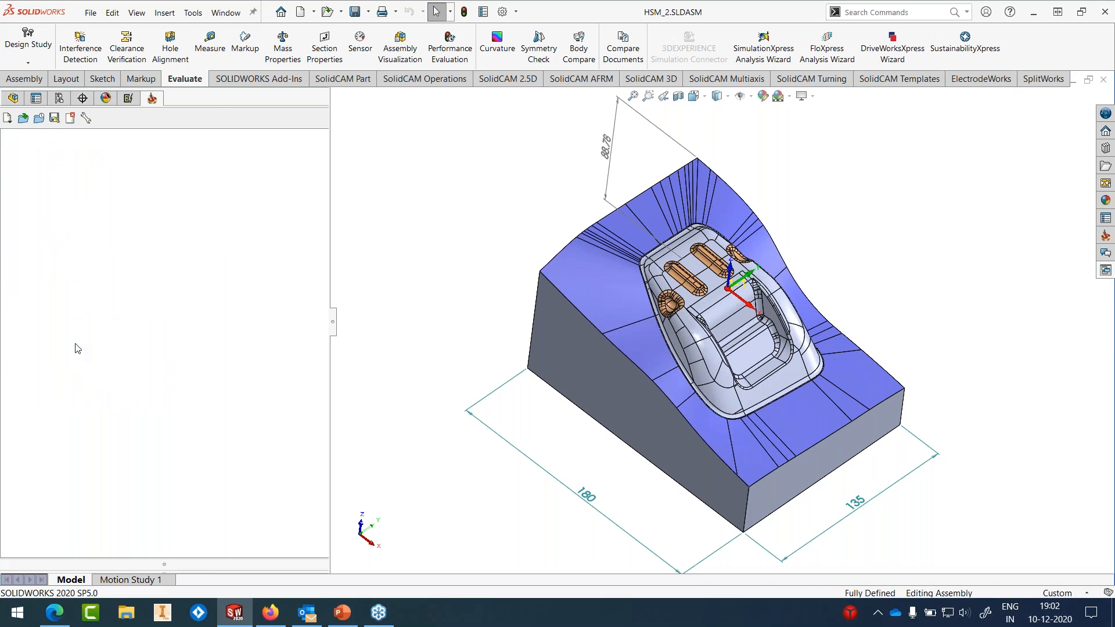
right_click(76, 345)
click(111, 567)
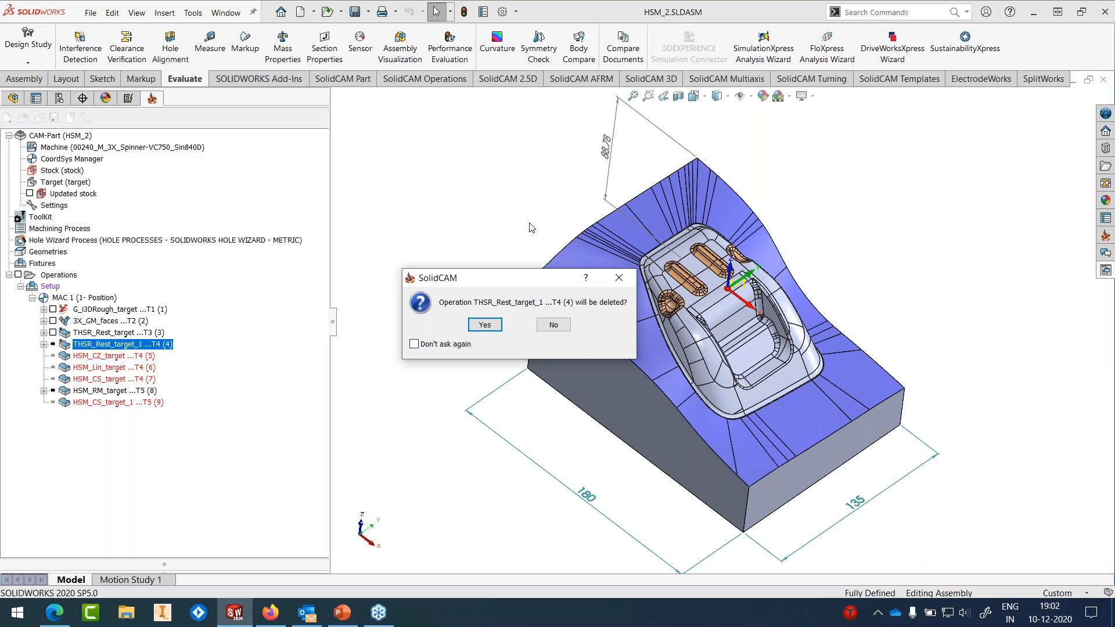
click(498, 324)
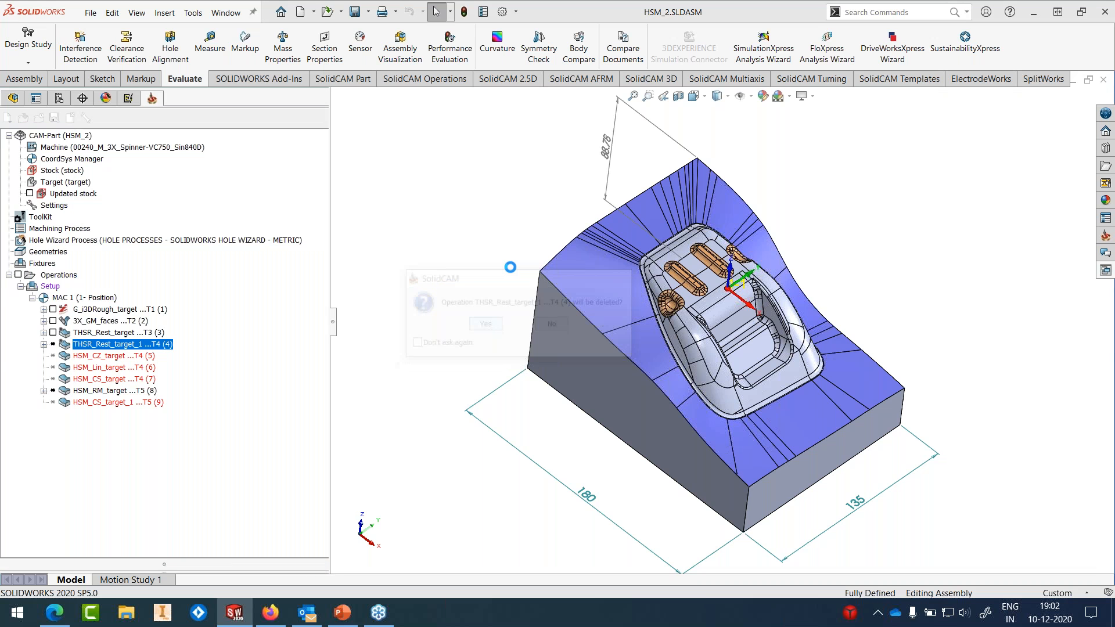
Step: Add a Turbo 3D HSM Constant Z Rest finishing operation after THSR_Rest_target, using the target geometry
click(76, 334)
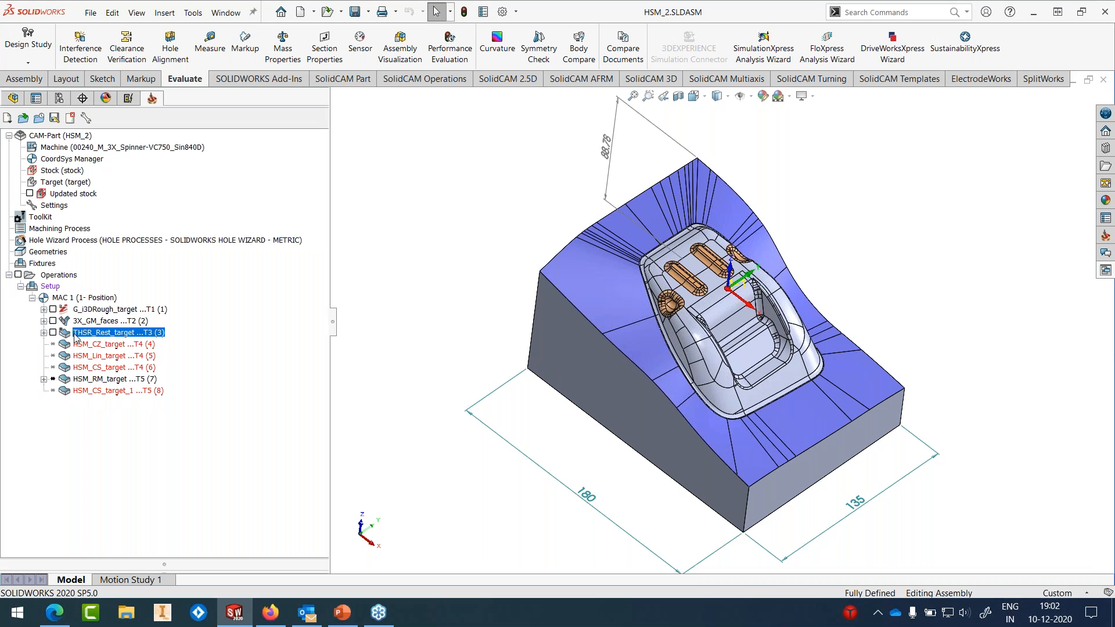
right_click(76, 337)
mouse_move(174, 39)
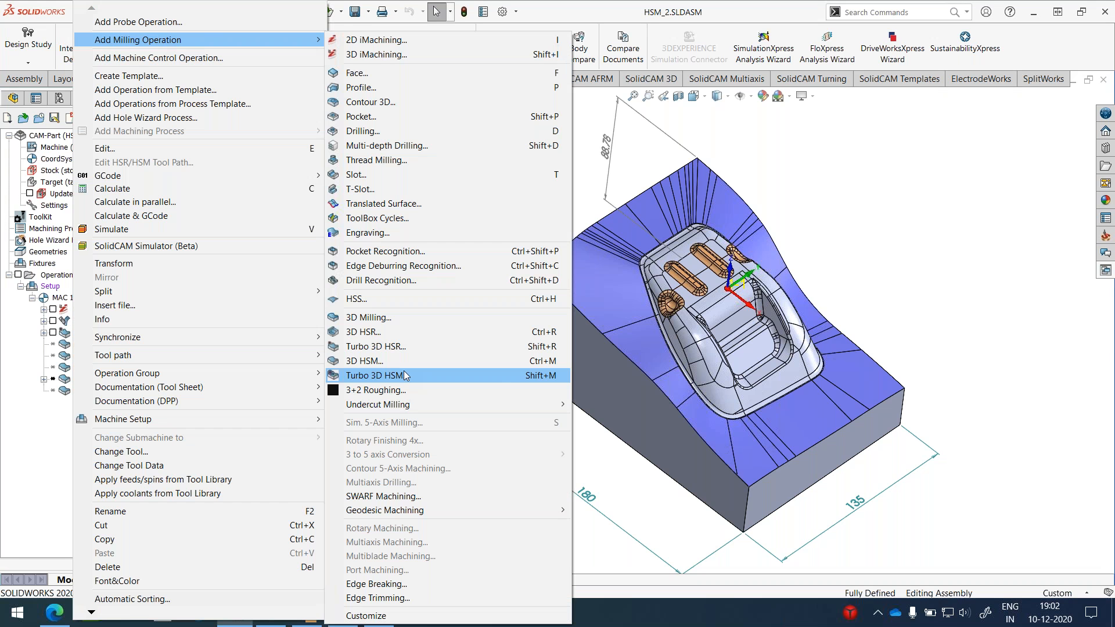
click(405, 376)
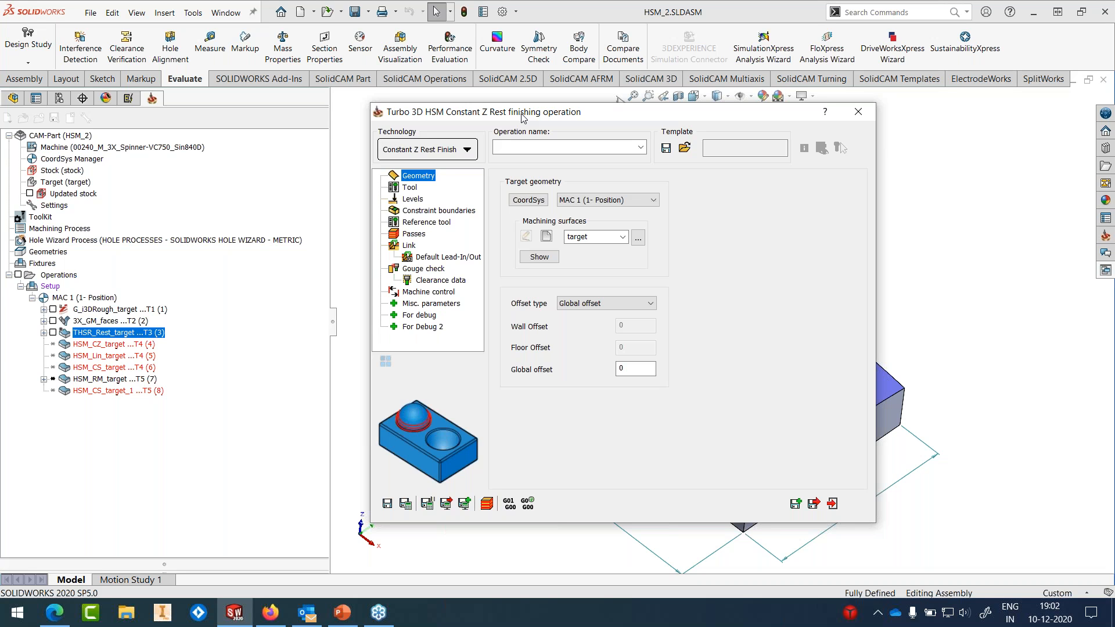
Step: Assign tool 4, the 8 mm ball nose mill, to the rest finishing operation
click(417, 187)
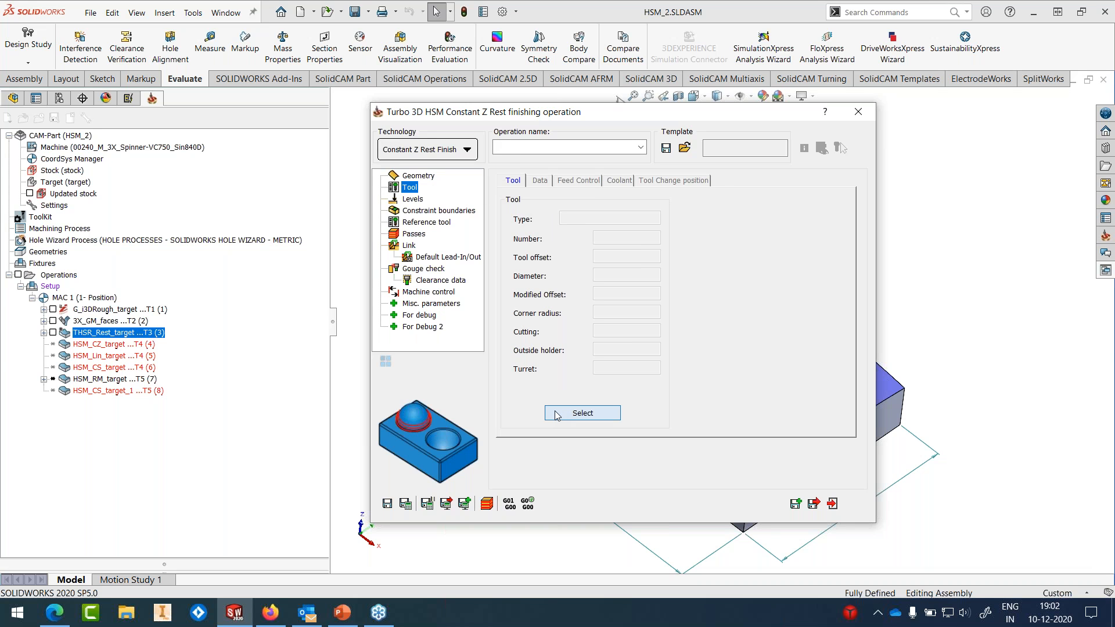
click(583, 413)
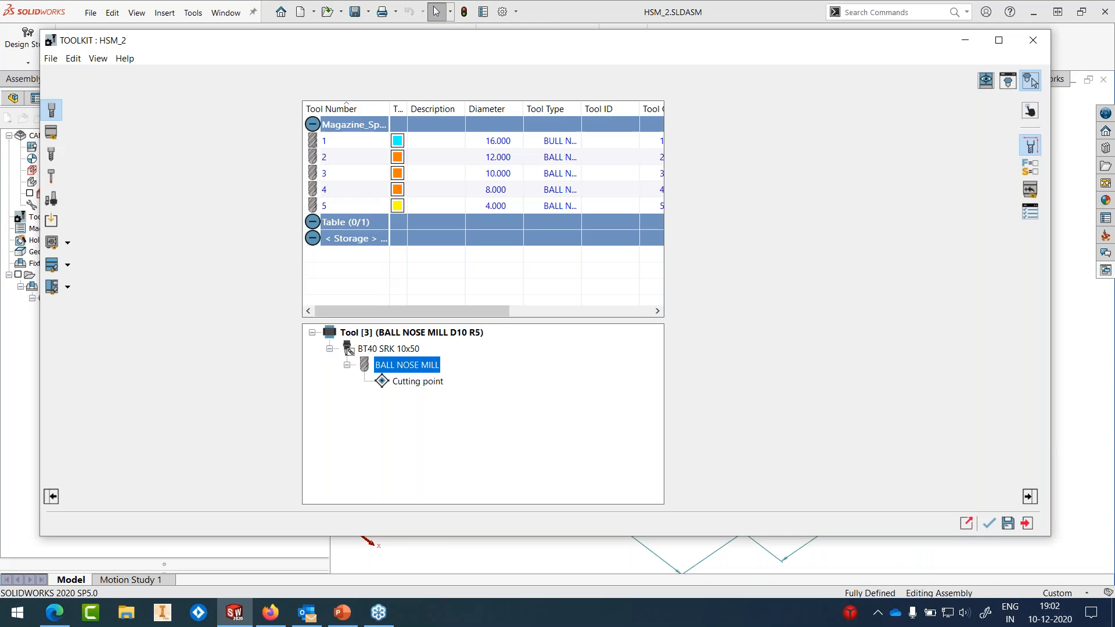
click(510, 192)
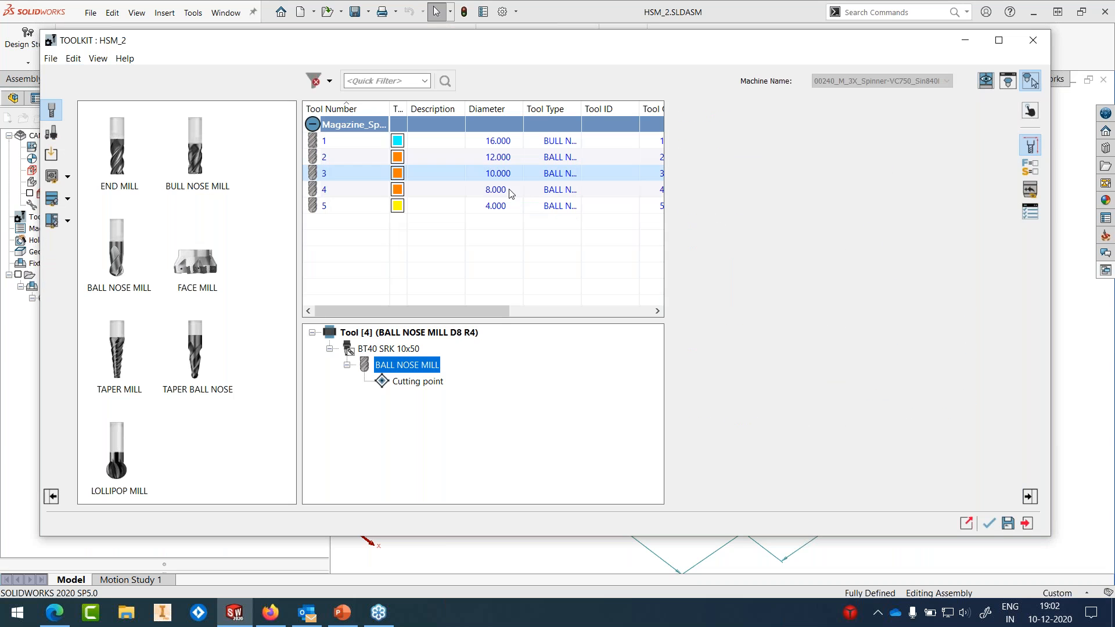
click(993, 525)
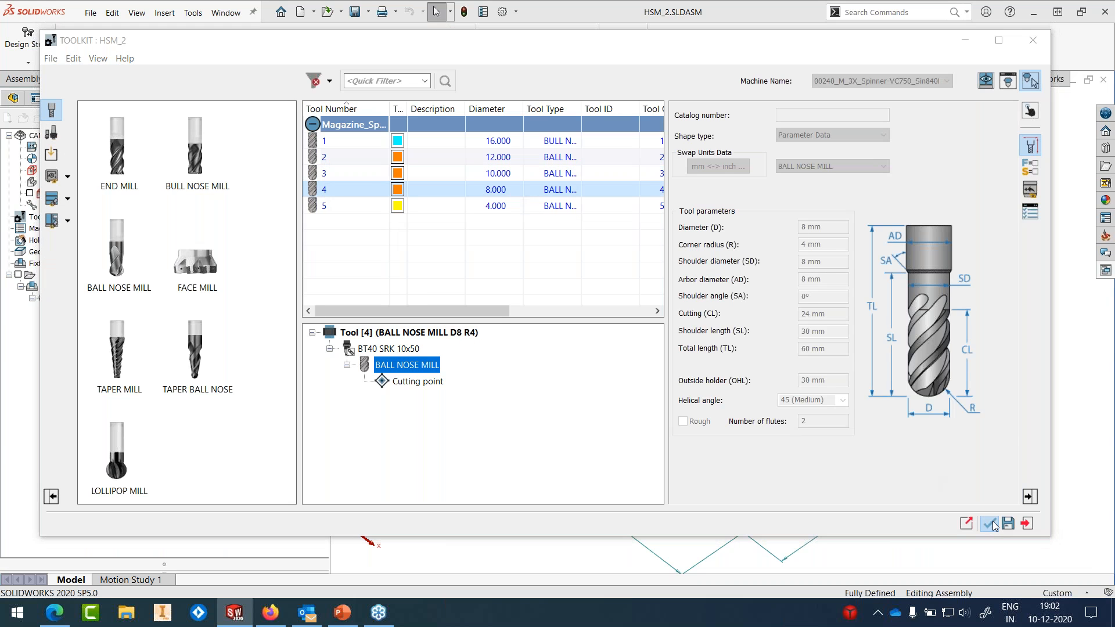
Step: Set the tool's cutting speed to 150 m/min and its cutting feed to 0.1 mm per tooth
click(546, 181)
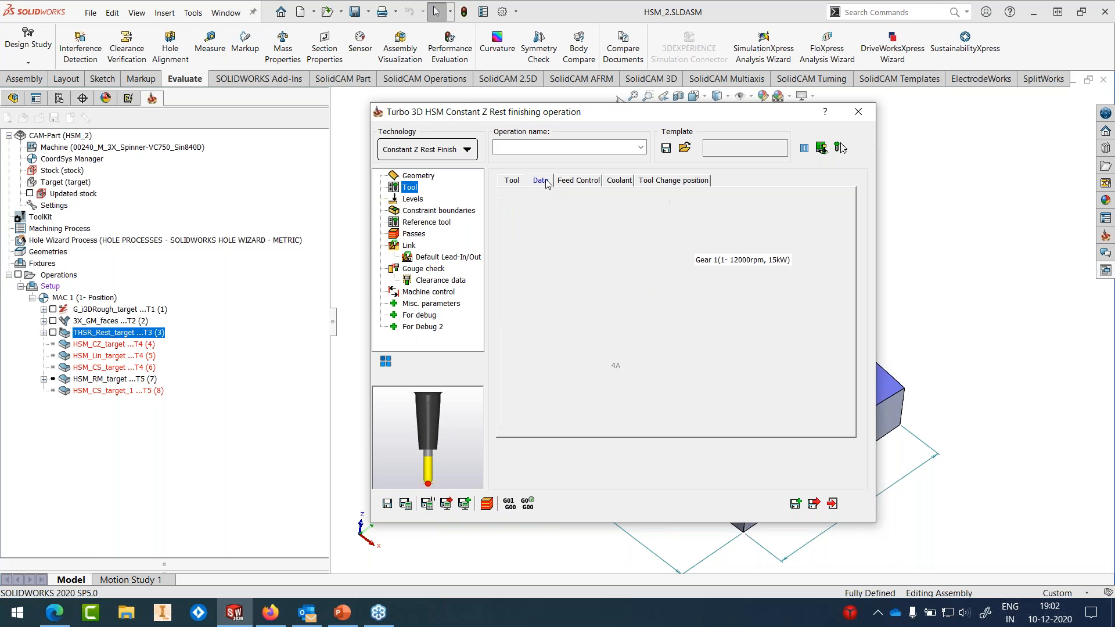
click(765, 215)
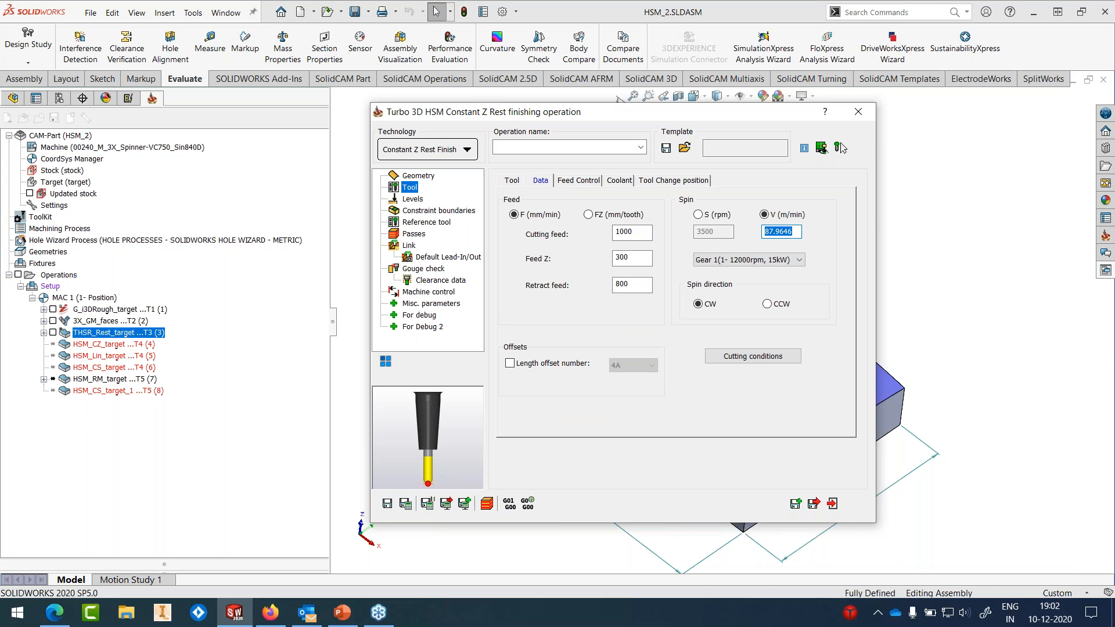
text(150)
click(699, 215)
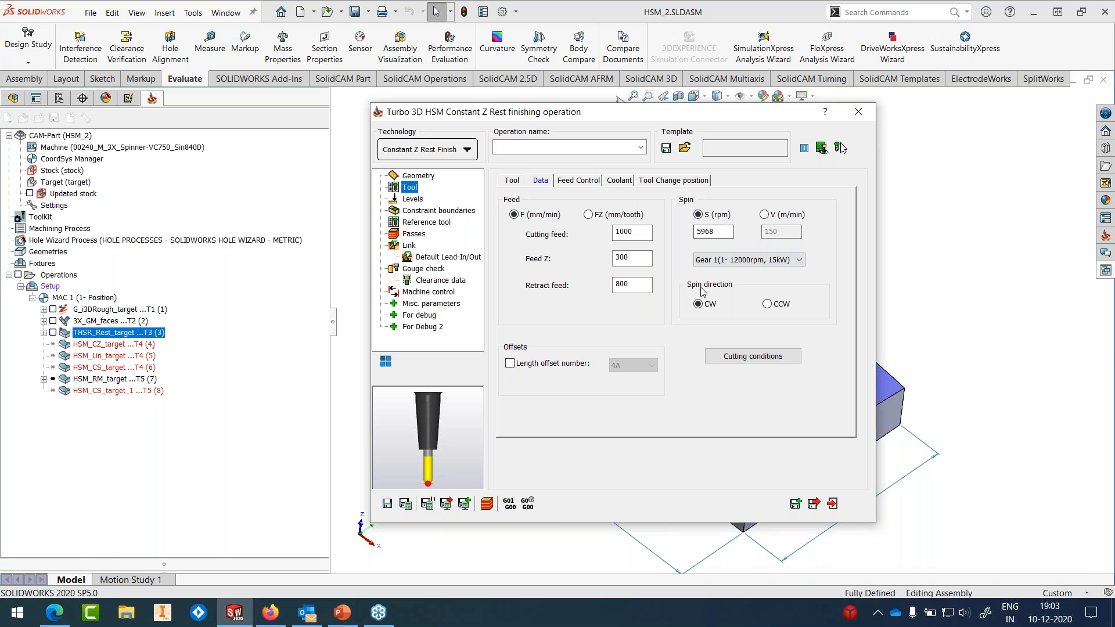
click(589, 214)
drag(642, 233, 607, 187)
text(0.1)
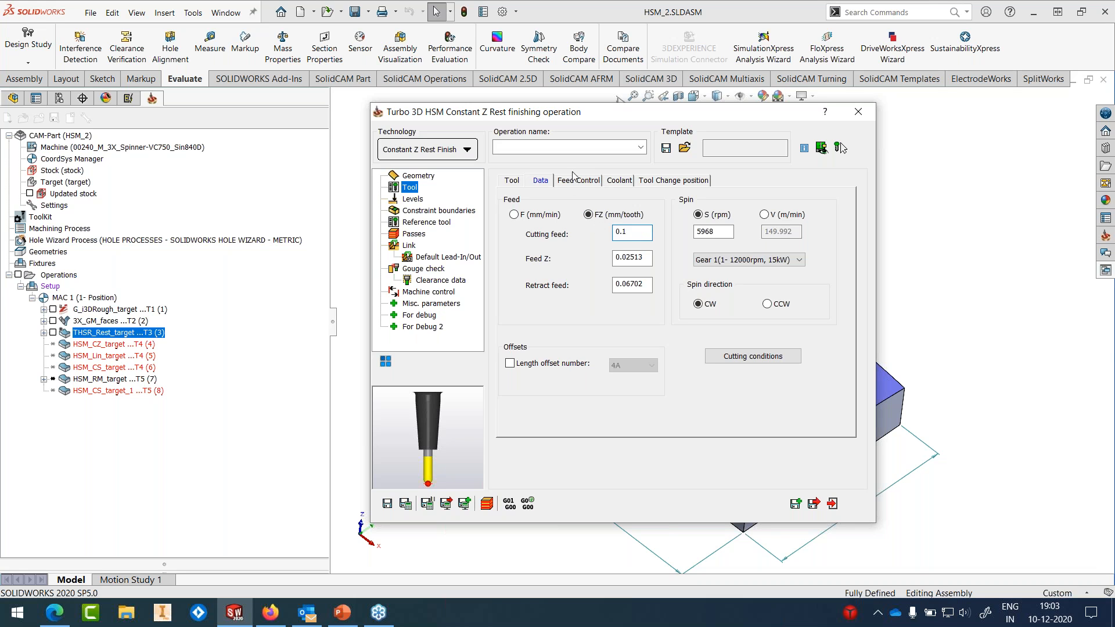
Step: Switch the feeds to mm/min and set cutting feed to 1200, feed Z to 300 and retract feed to 10000
click(557, 216)
key(Tab)
text(1200)
key(Tab)
text(300)
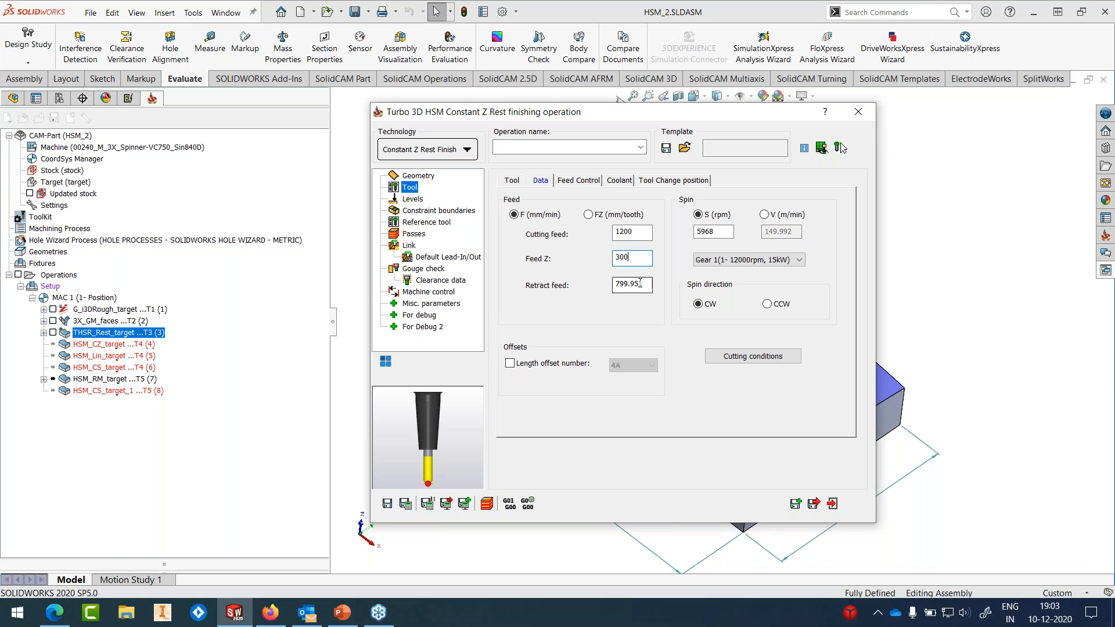
key(Tab)
text(10000)
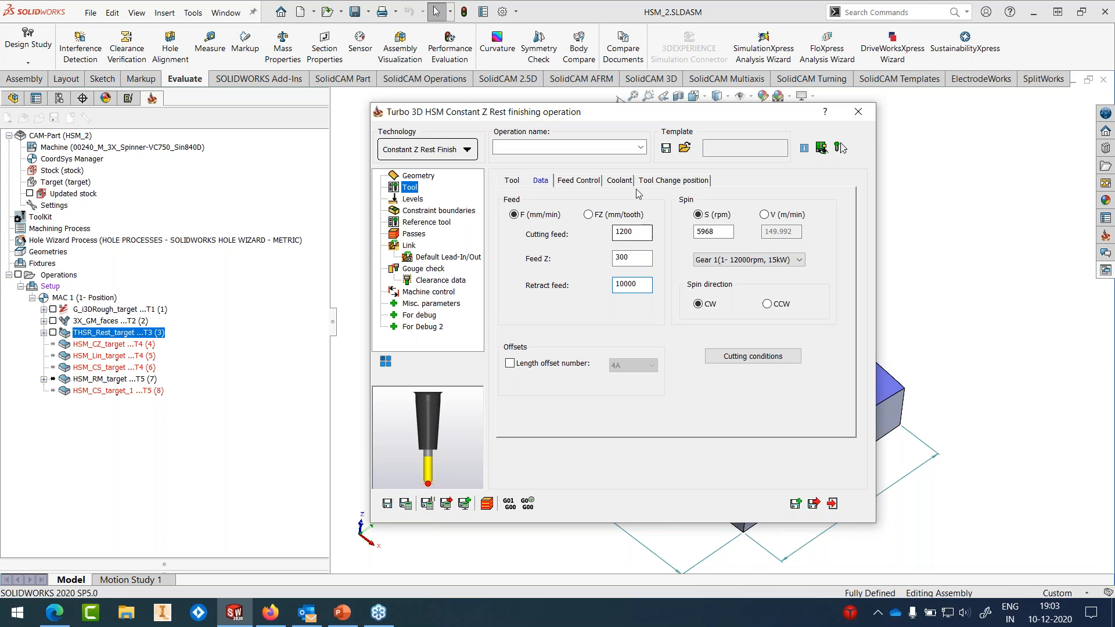
Step: Set the rapid feed for rapid motion in G1 mode to 10000 and return to the tool's general data
click(593, 181)
drag(647, 254, 569, 264)
text(100)
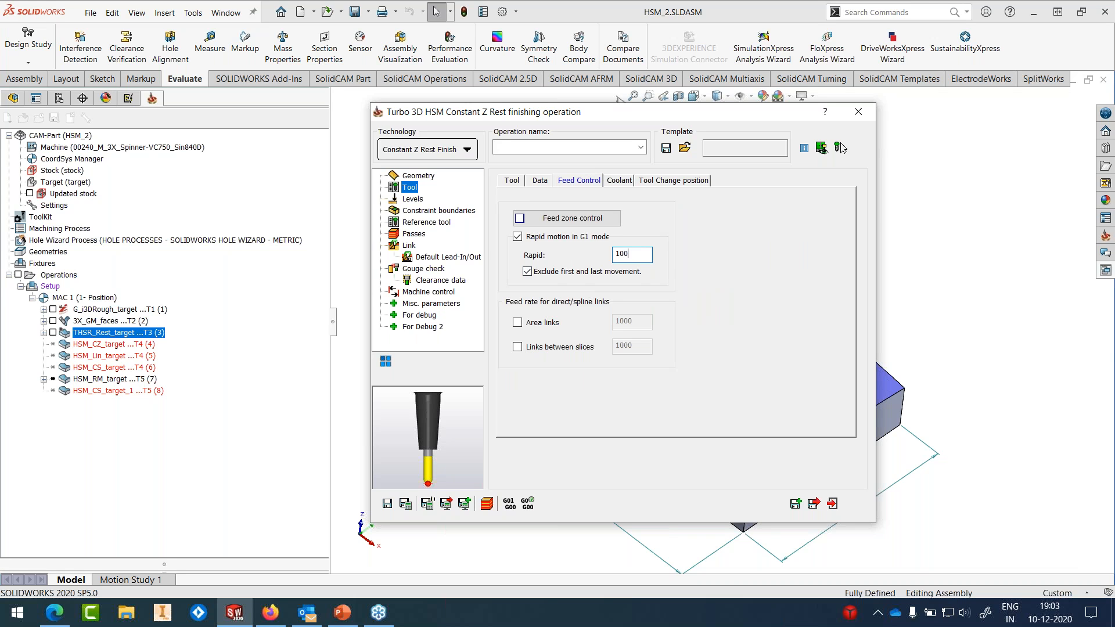
text(00)
click(512, 181)
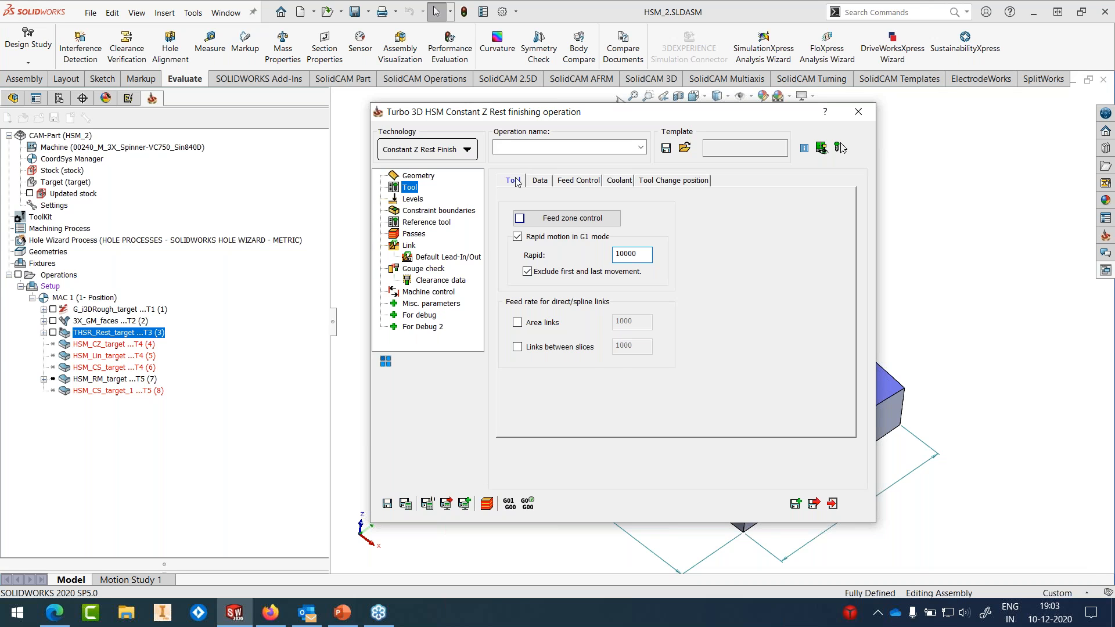
Step: Set the reference tool to diameter 10 with corner radius 5 and expand the rest area by 1
click(415, 223)
click(677, 228)
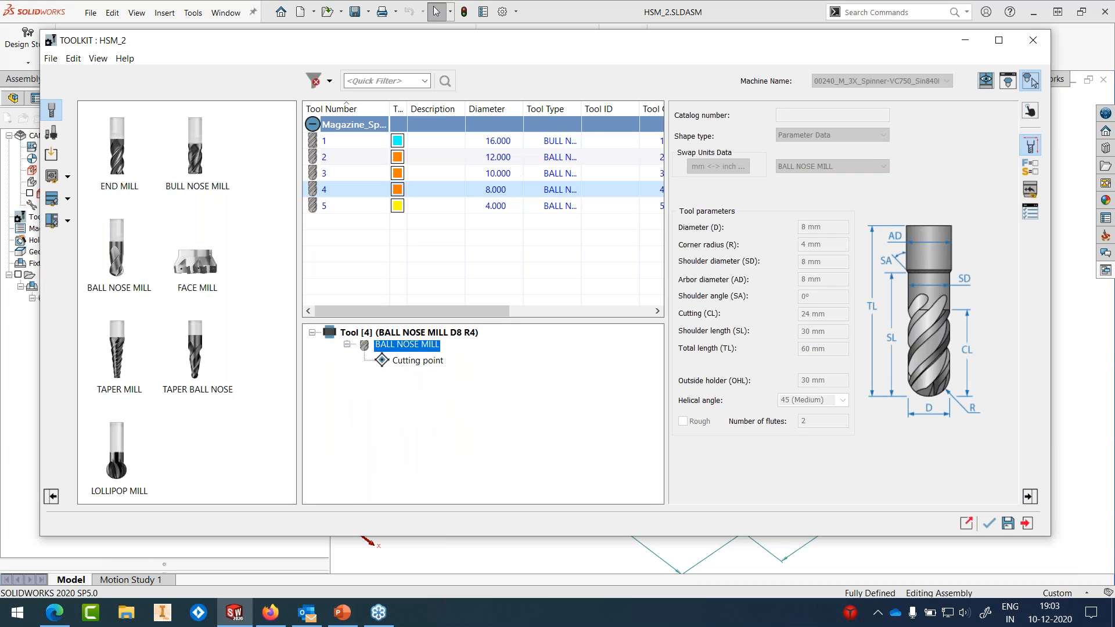
click(991, 524)
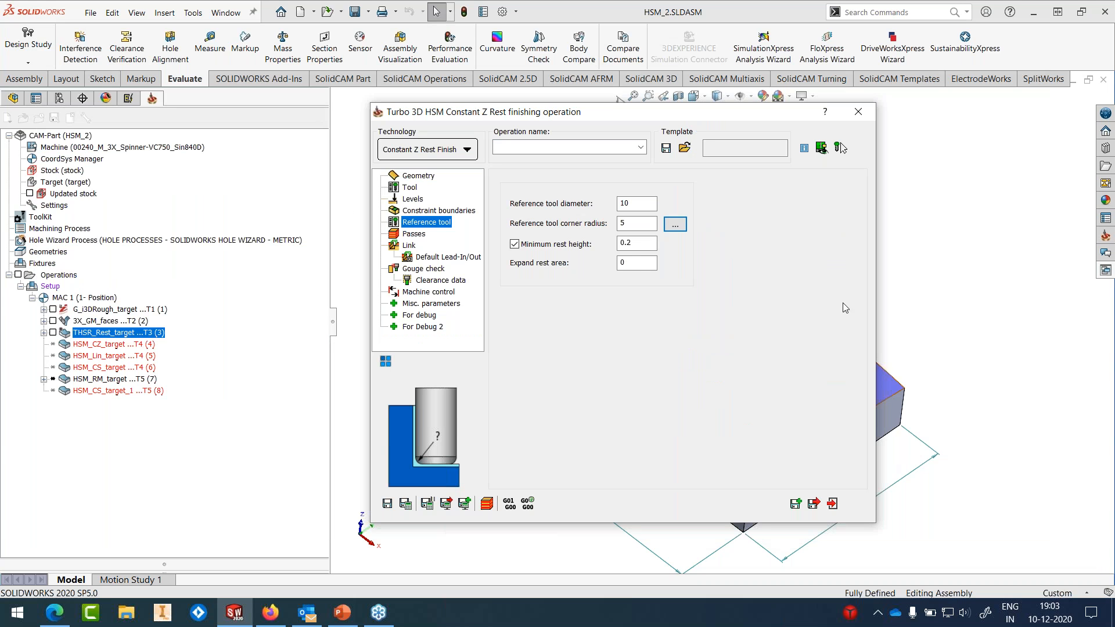
click(640, 268)
text(1)
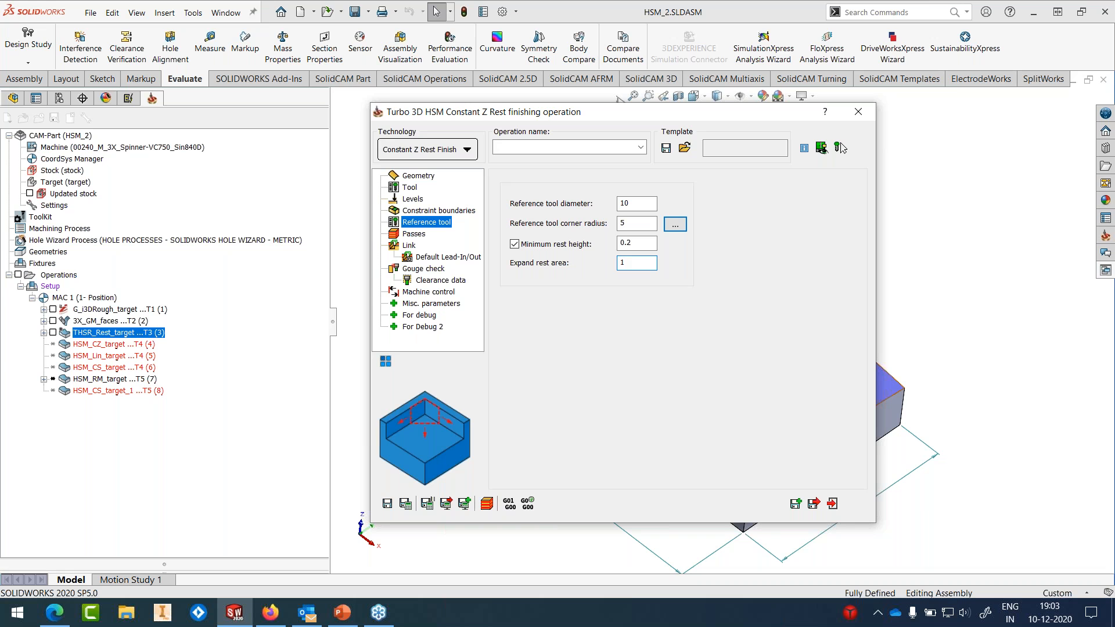
Step: Set the passes' step down to 0.2 and enable detection of flat areas, keeping the cut tolerance at 0.01
click(422, 234)
double_click(627, 214)
text(0.2)
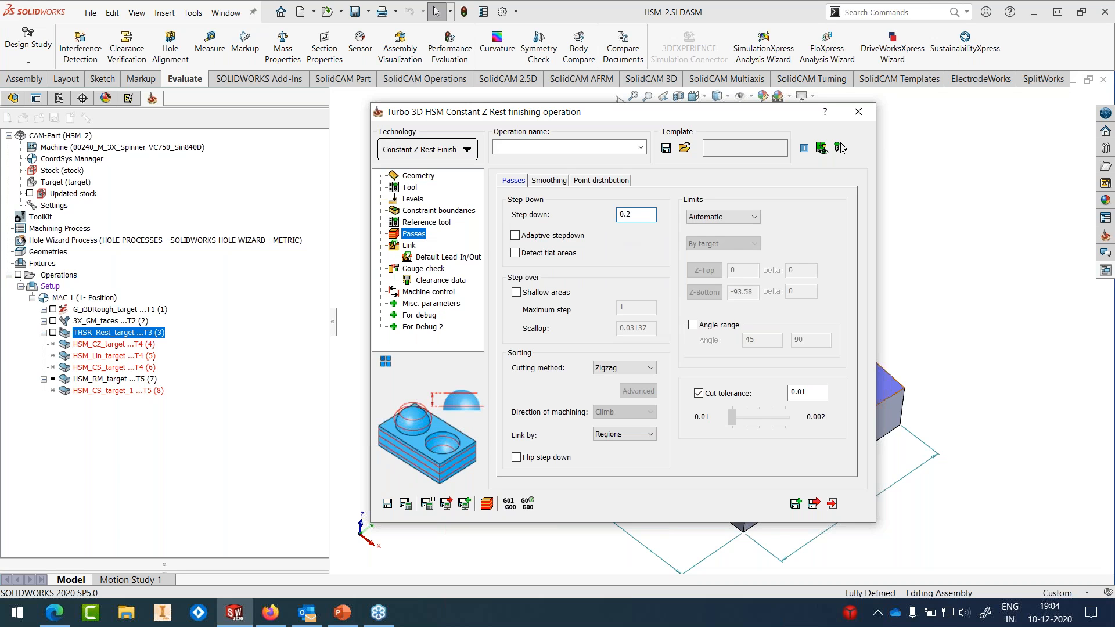
click(550, 253)
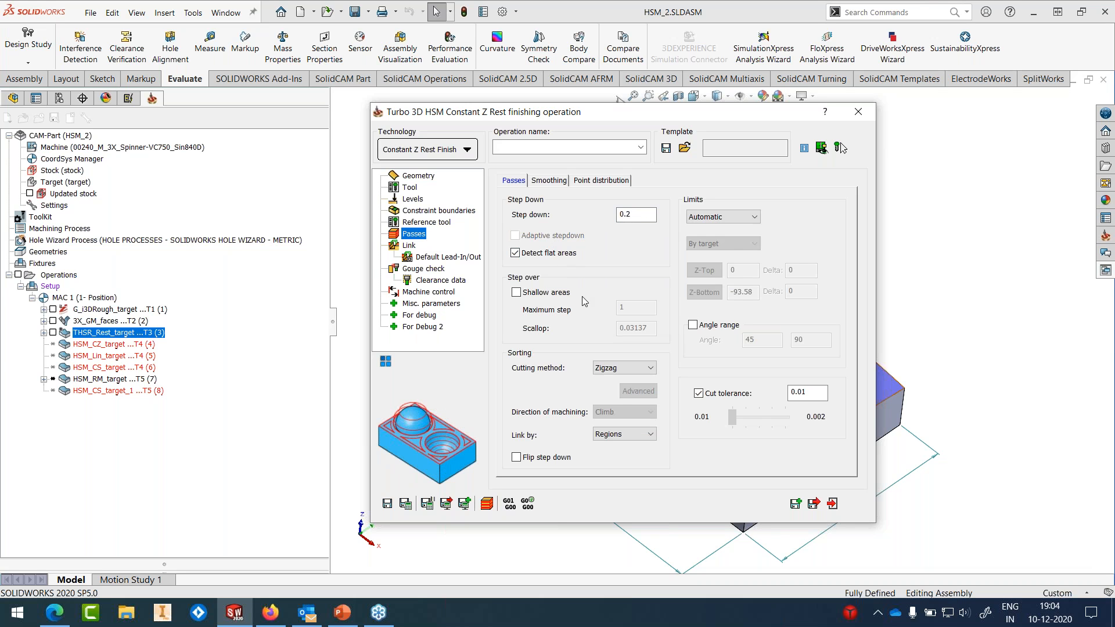
double_click(813, 394)
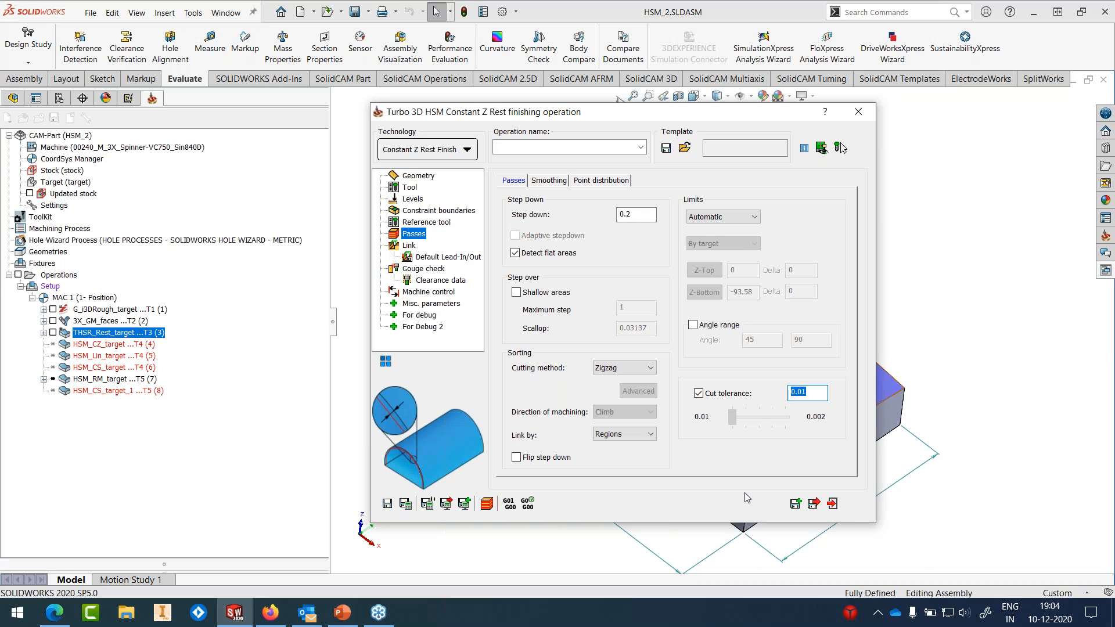
Step: Review the link and lead-in/out settings and set the target geometry's global offset to 0.5
click(410, 245)
click(441, 257)
click(427, 178)
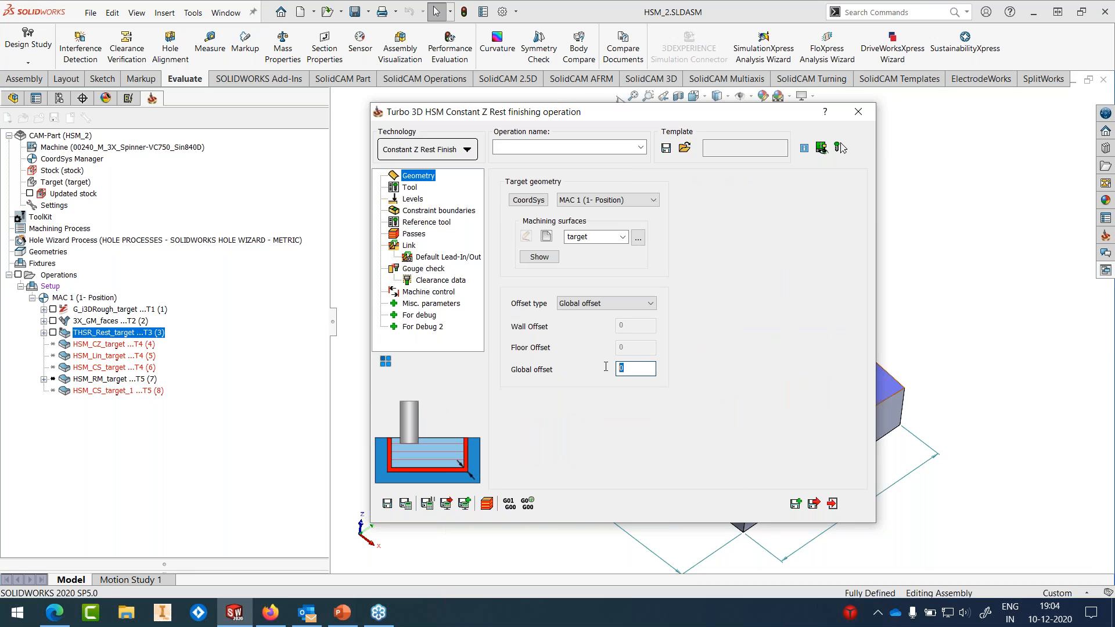
text(0.5)
Step: Review the tool, levels and constraint boundaries, and save and exit the Constant Z Rest finishing operation
click(411, 188)
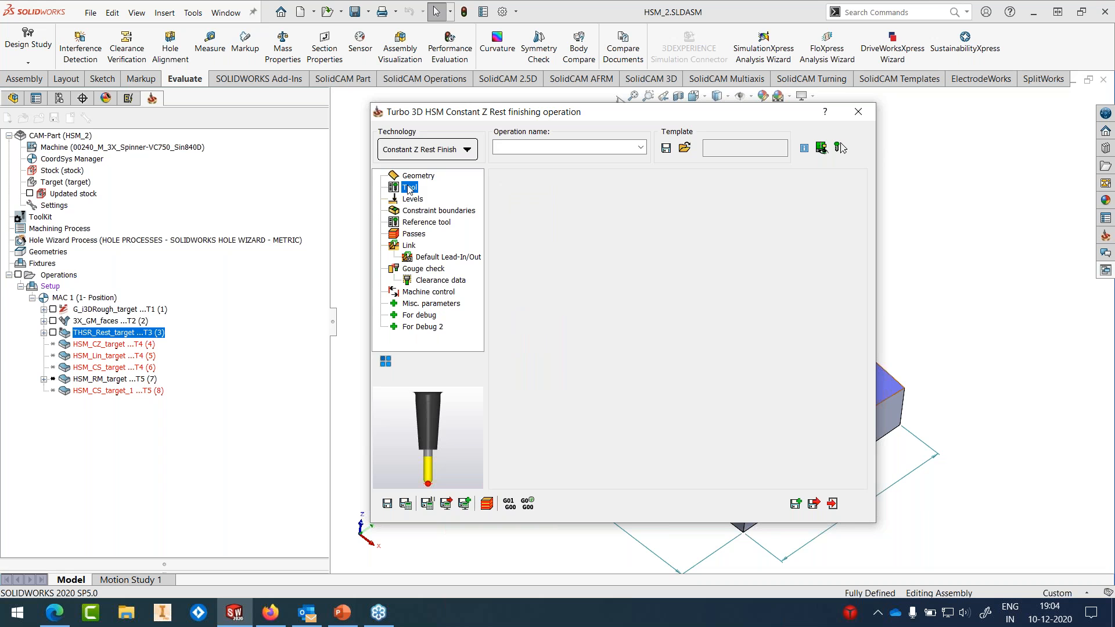
click(412, 199)
click(439, 211)
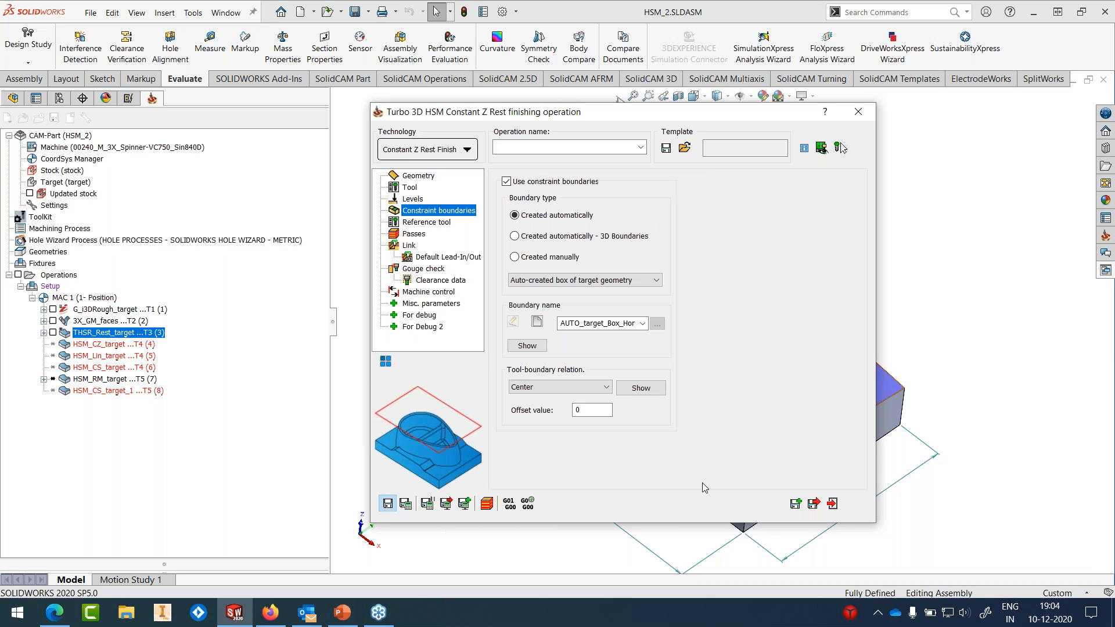
click(833, 505)
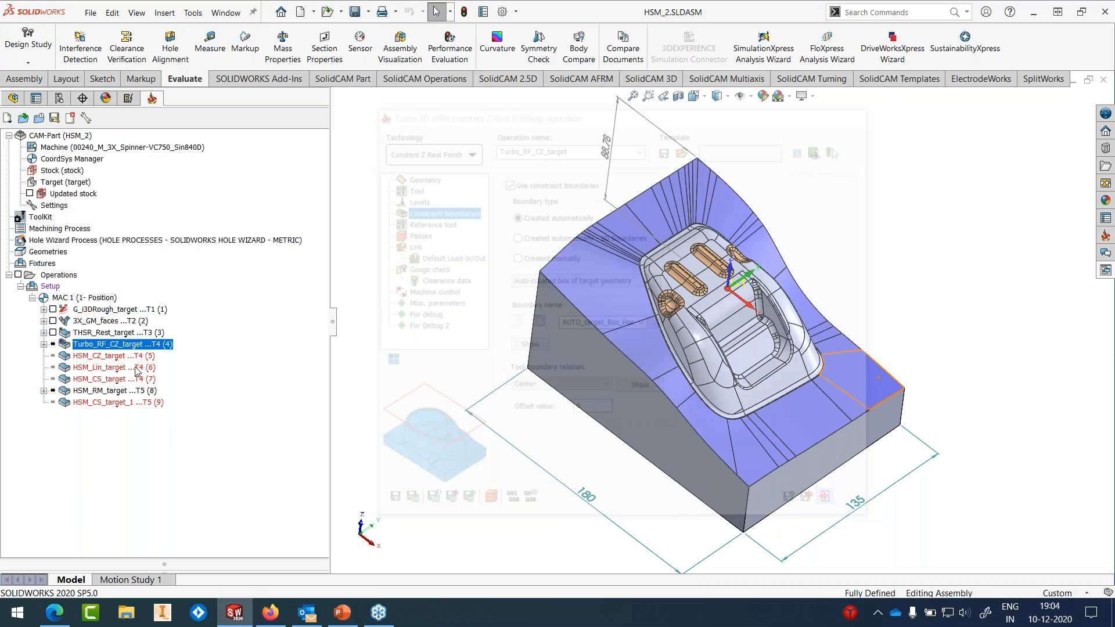
Step: Calculate the Turbo_RF_CZ_target operation
right_click(124, 344)
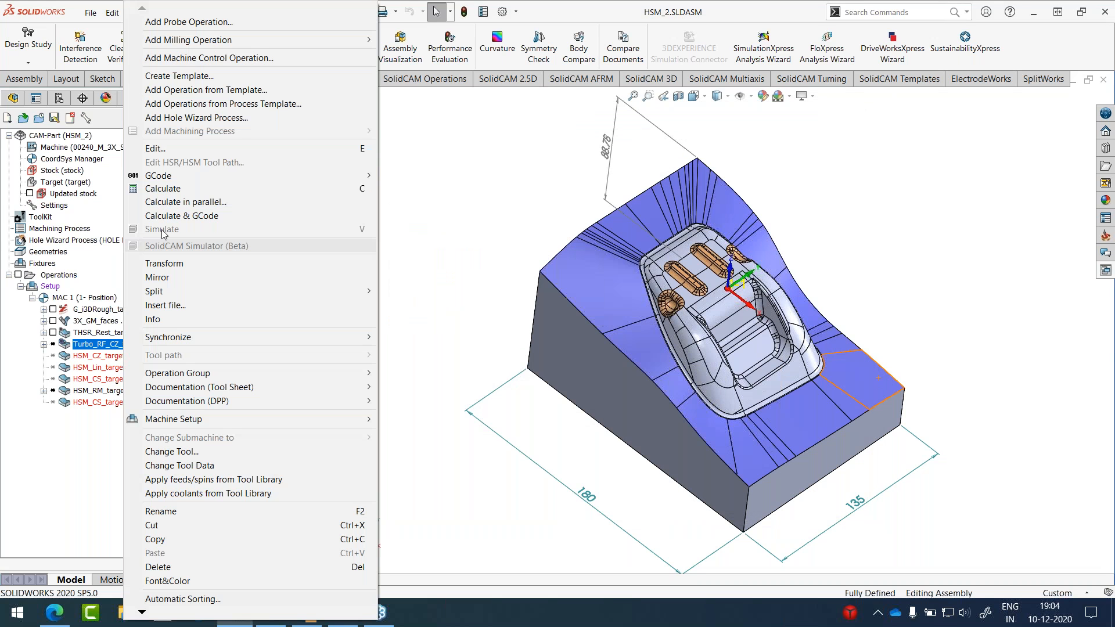
click(159, 191)
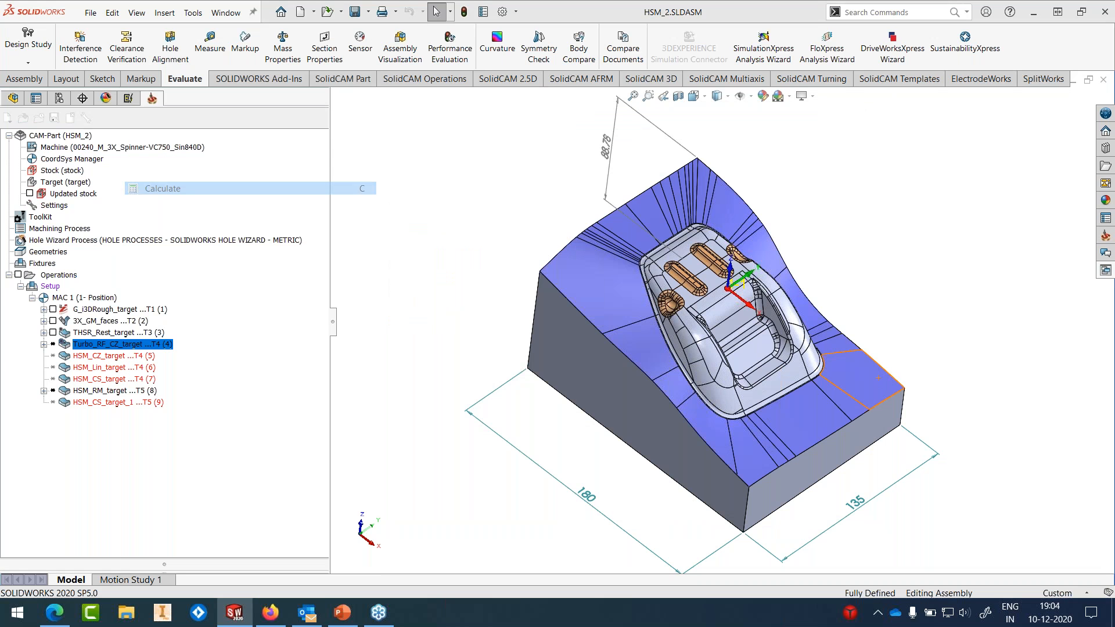
mouse_move(313, 623)
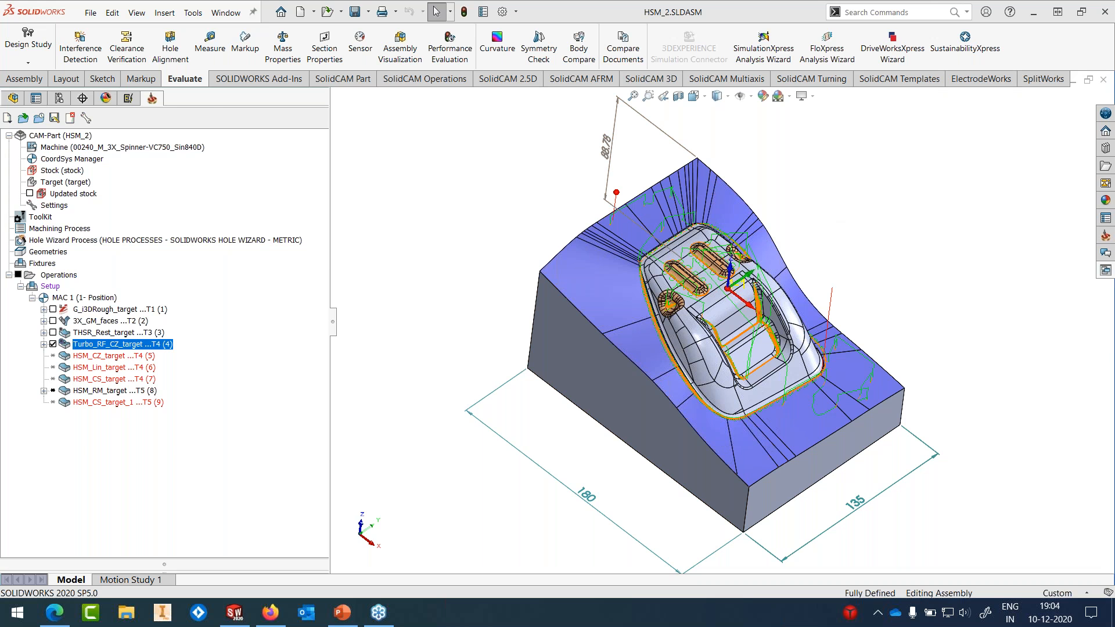
Step: Reopen Turbo_RF_CZ_target and define a manual constraint boundary from the closed edge chain around the central form
right_click(139, 344)
click(154, 228)
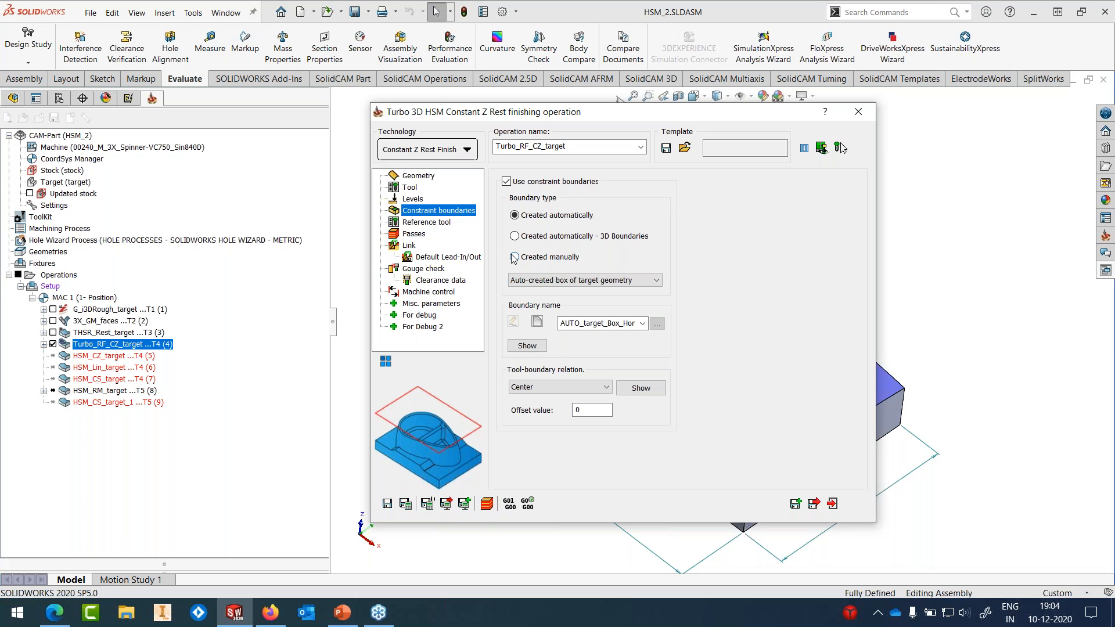
click(515, 257)
click(538, 322)
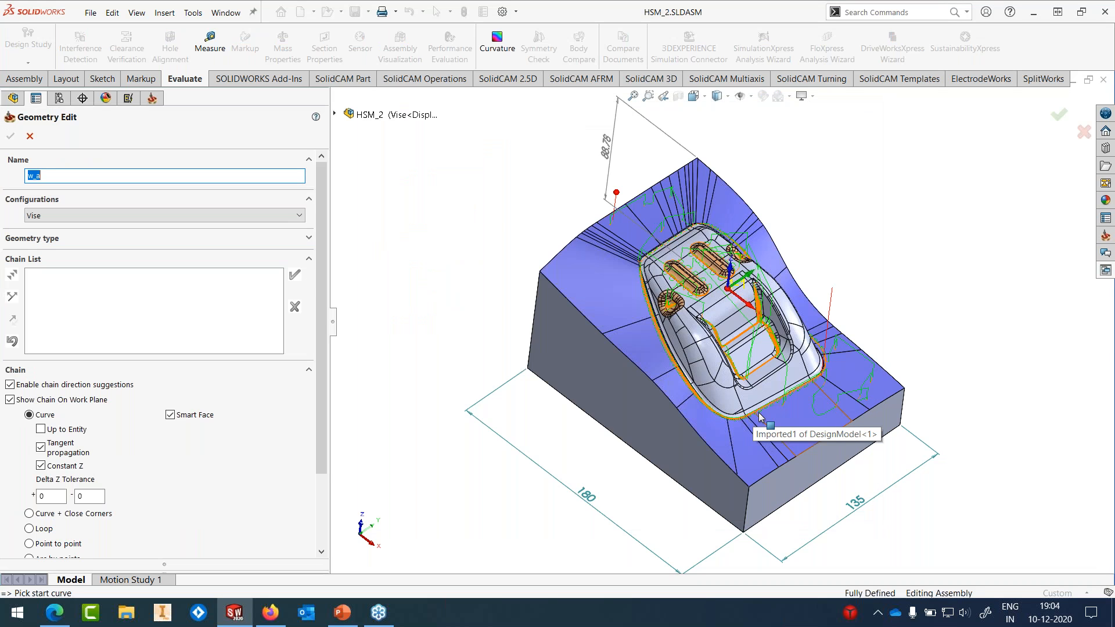
click(754, 414)
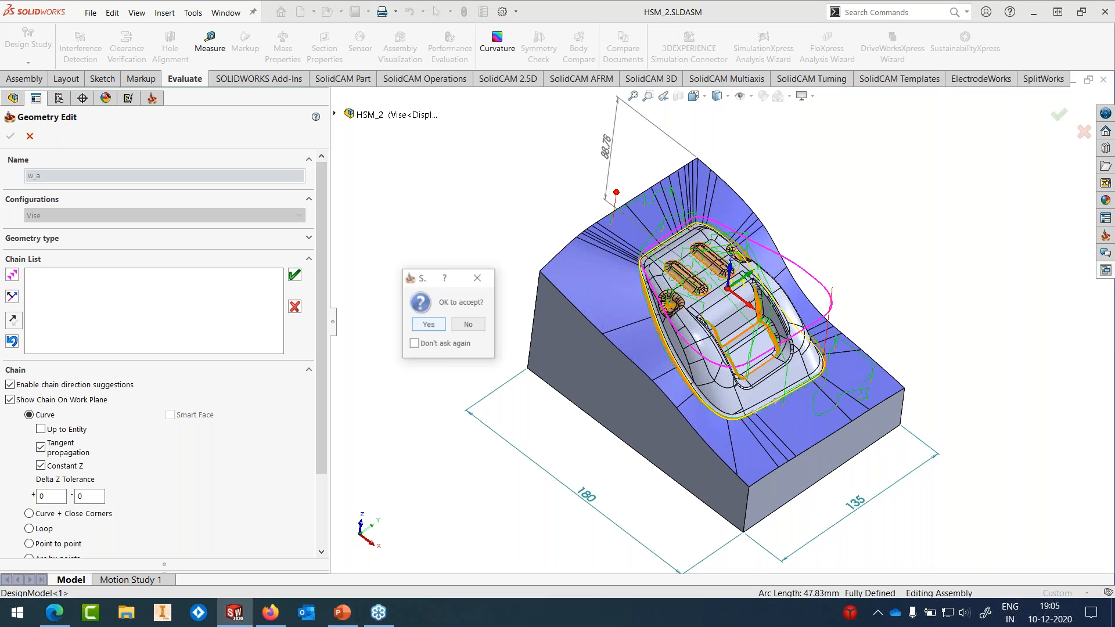
click(429, 324)
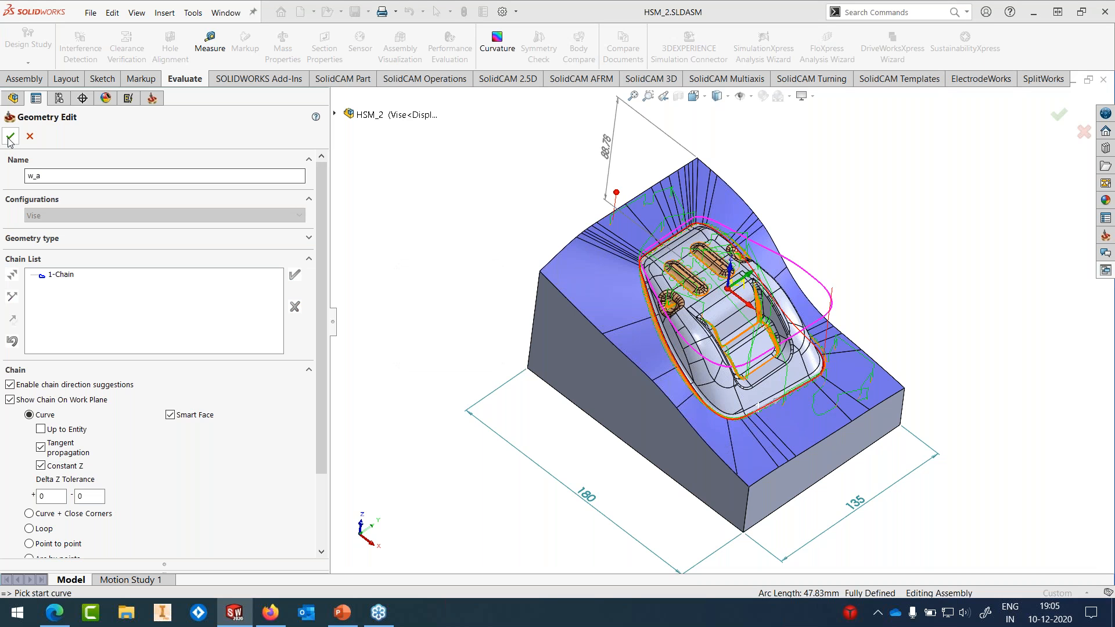
click(10, 138)
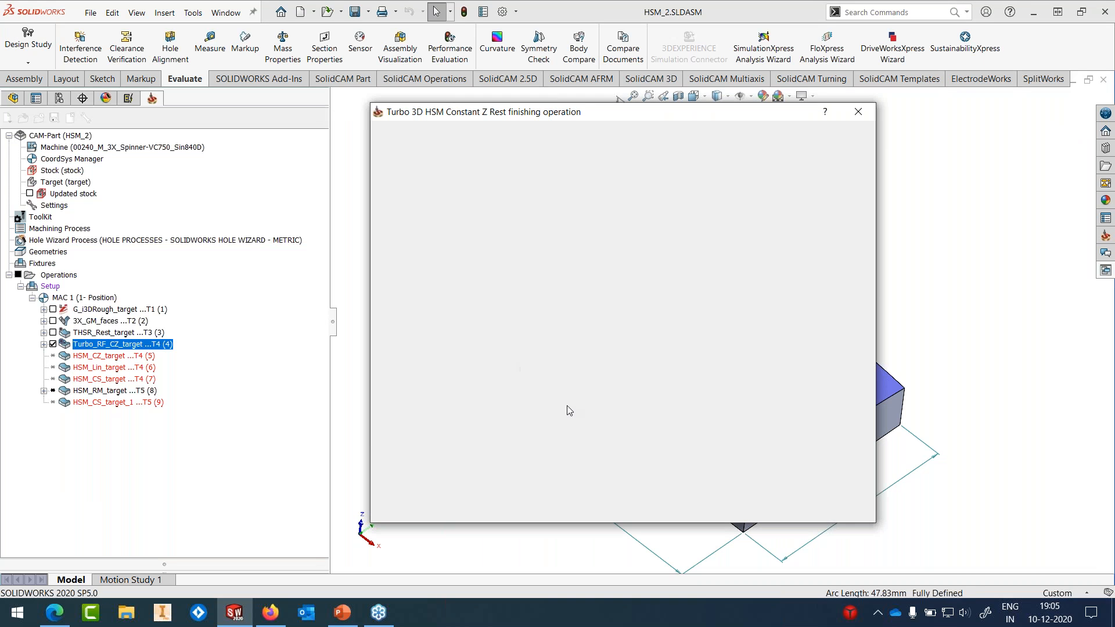
Step: Set the tool-boundary relation to External with an offset value of 4, then save, recalculate and close the operation
click(605, 387)
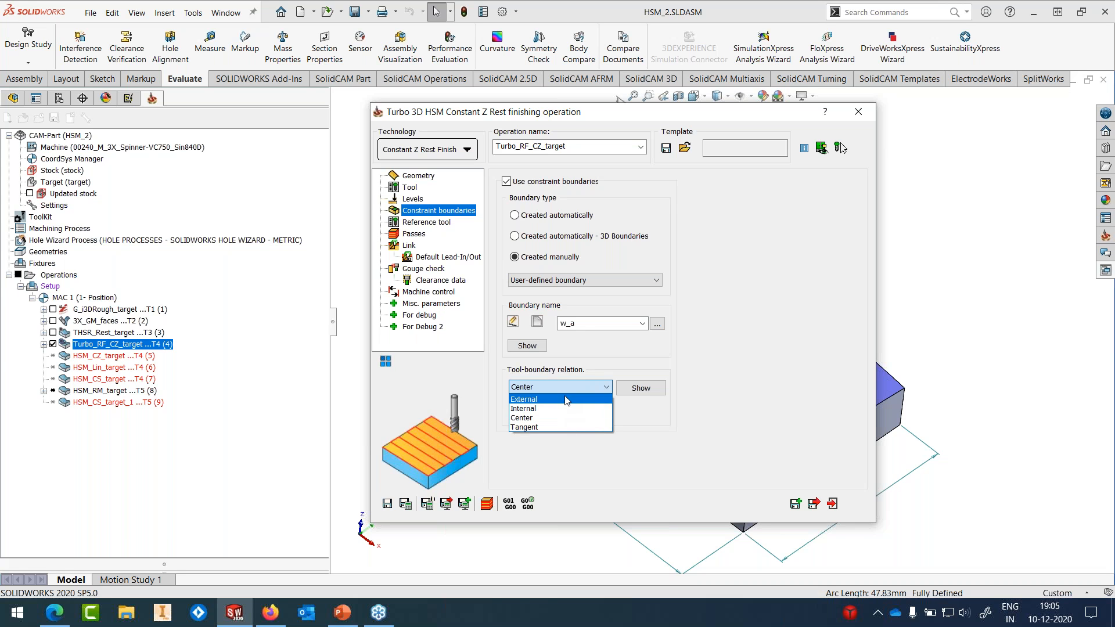
click(598, 406)
double_click(603, 409)
text(4)
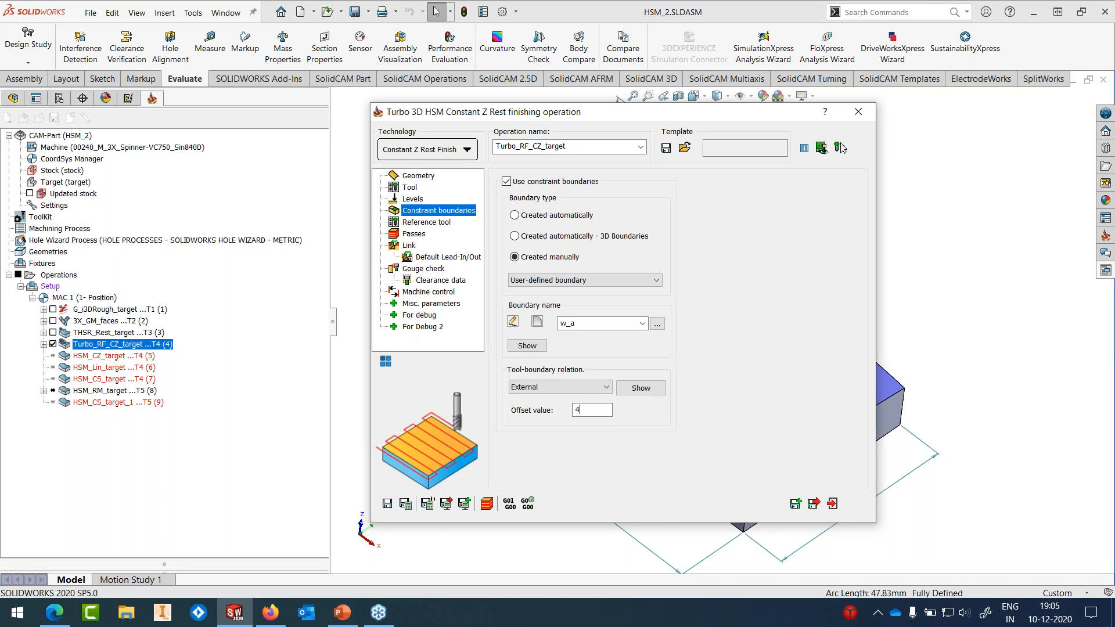
click(406, 503)
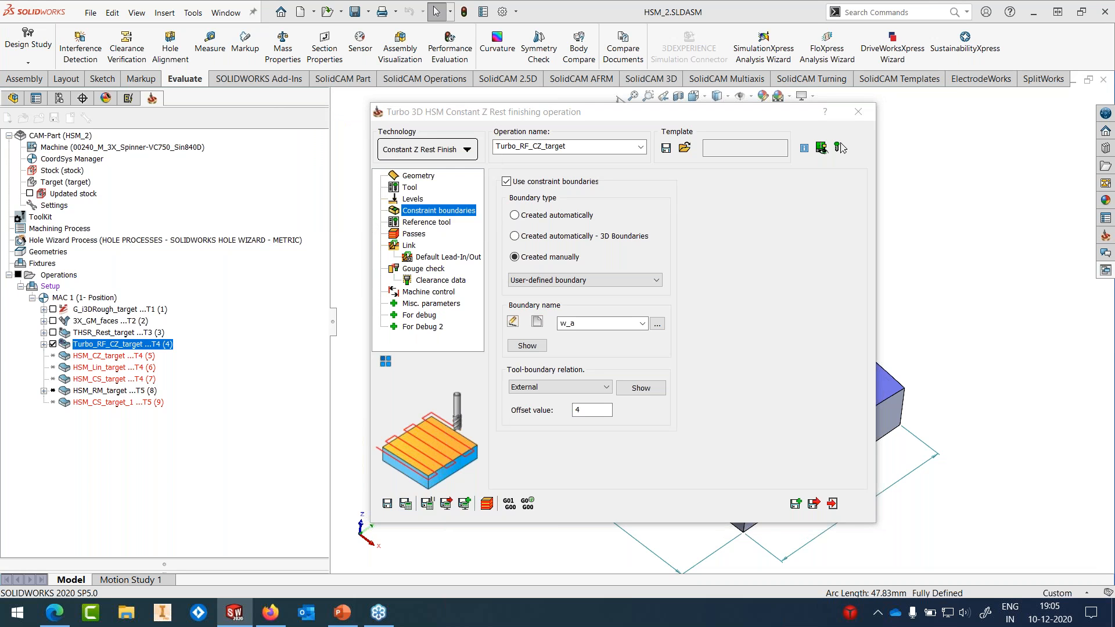
click(857, 115)
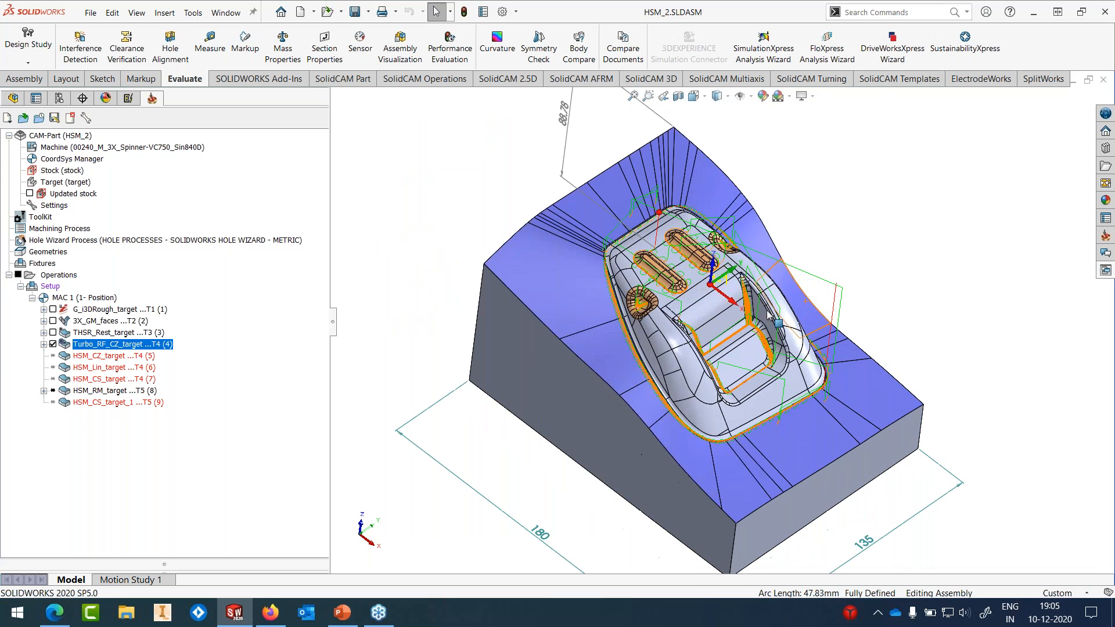
Step: Examine the rest finishing tool path along the inner corner fillets of the central form and hide it
scroll(747, 340, down, 5)
scroll(748, 340, down, 3)
mouse_move(712, 341)
middle_down()
mouse_move(701, 337)
mouse_move(703, 349)
middle_up()
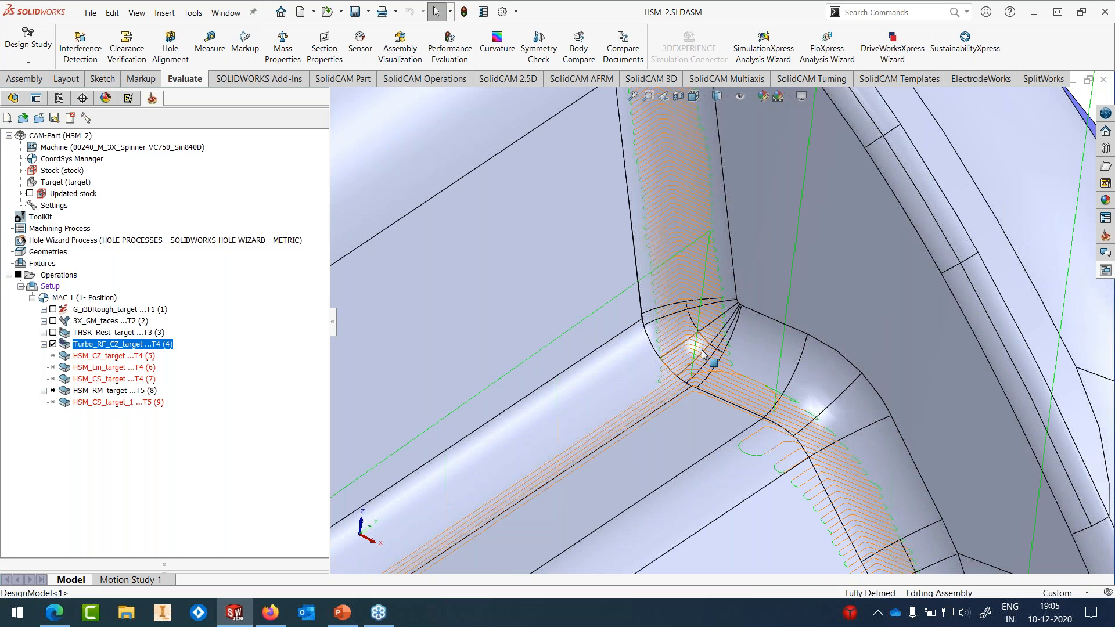
scroll(703, 354, up, 1)
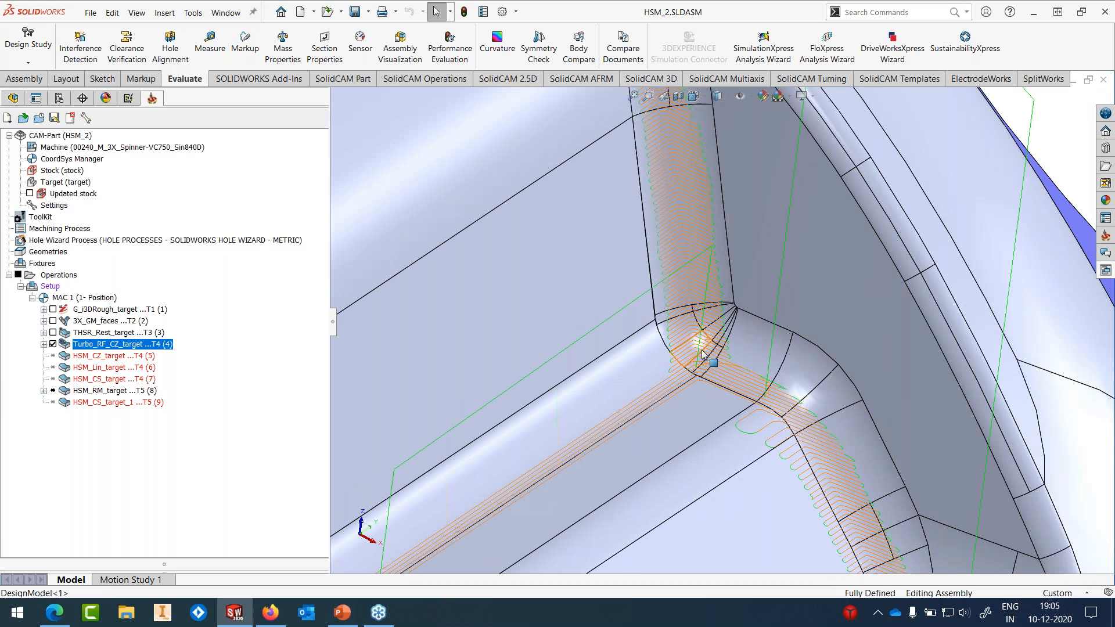
scroll(703, 354, up, 2)
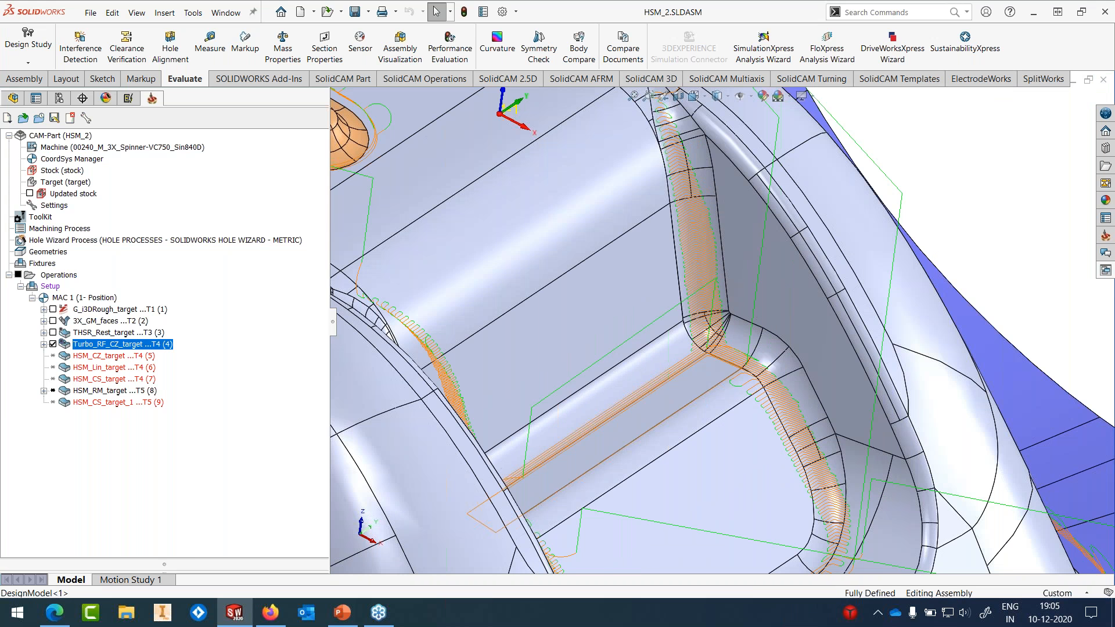
scroll(721, 323, up, 6)
click(53, 344)
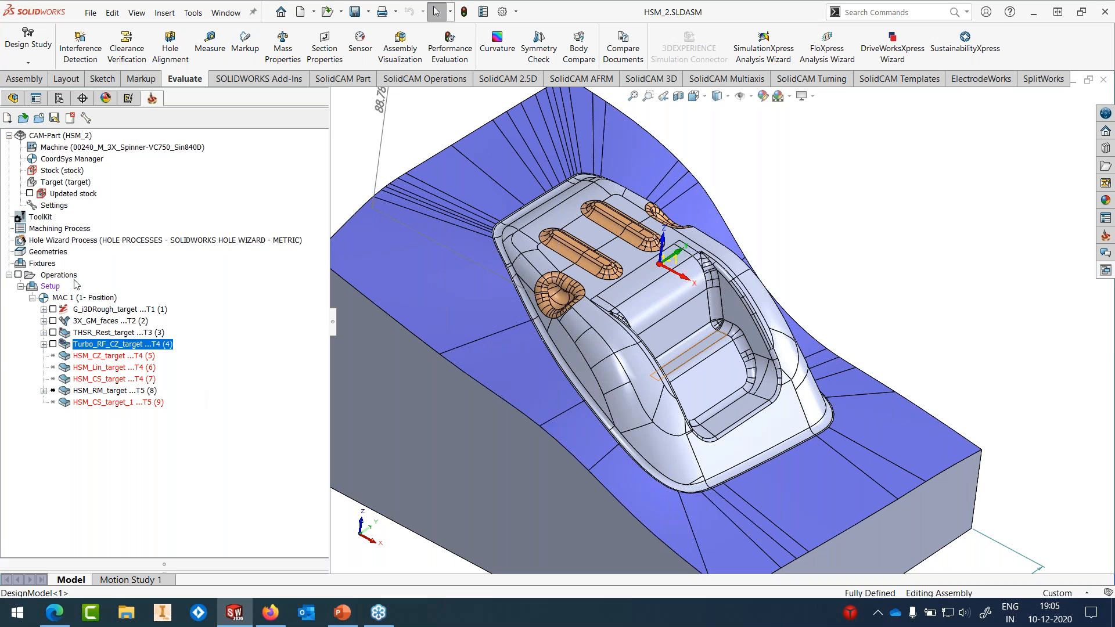
Step: Open the HSM_CZ_target operation for editing and review its tool data
click(90, 356)
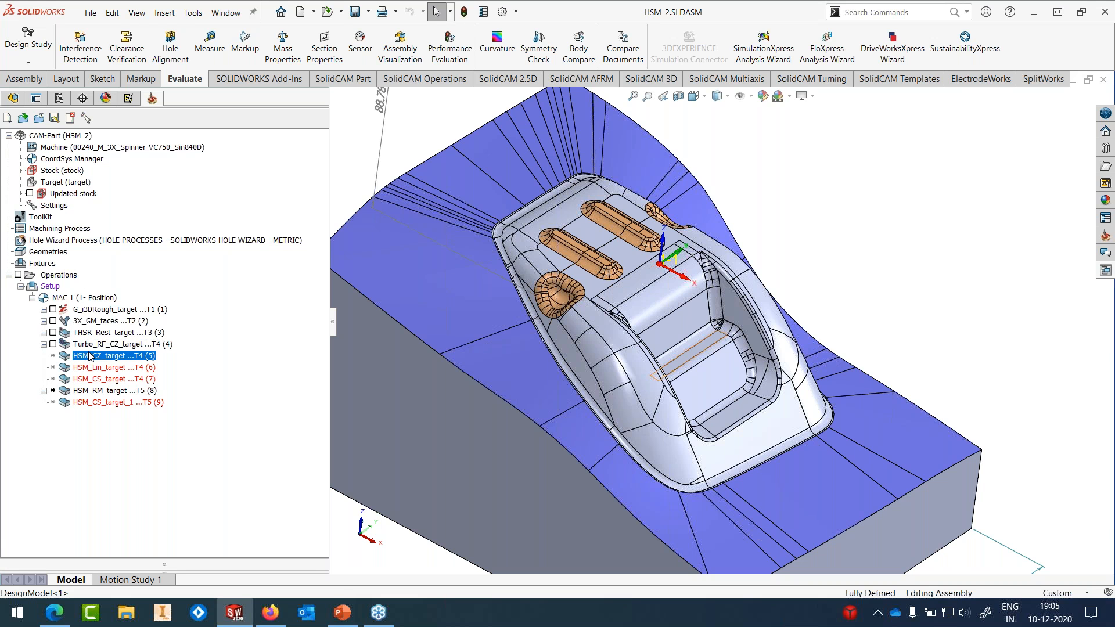
right_click(90, 356)
click(145, 147)
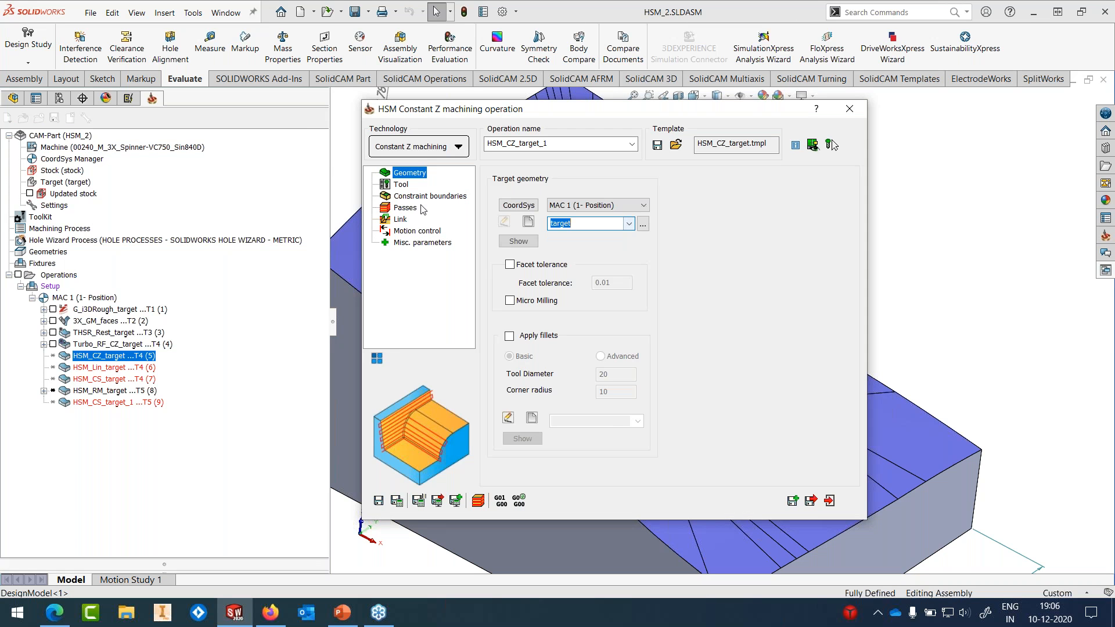
click(401, 184)
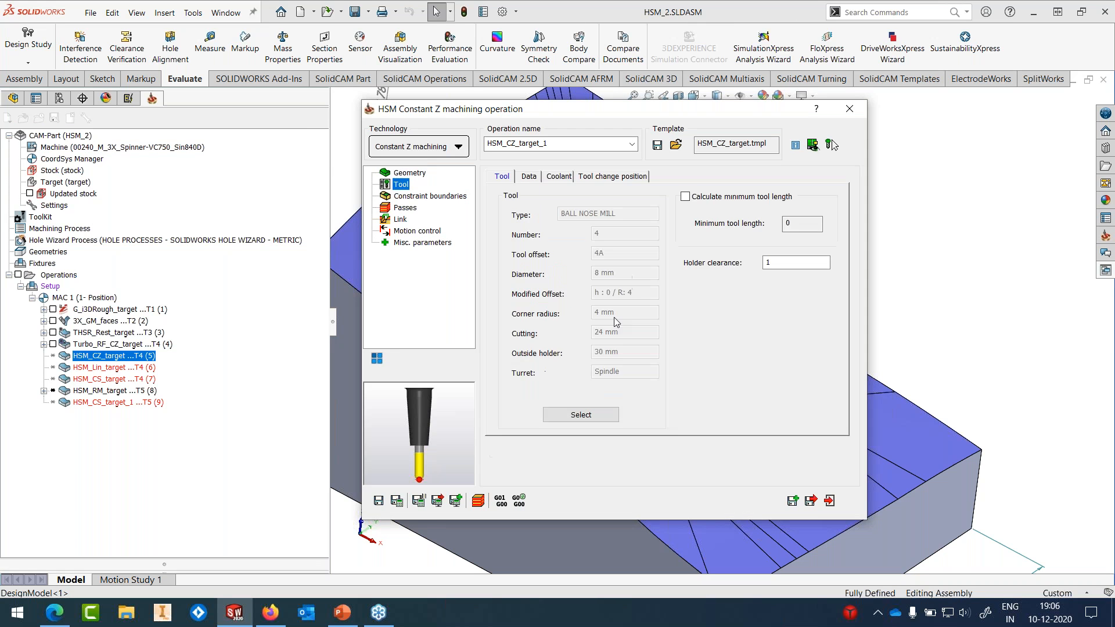
Step: Create a user-defined constraint boundary for the constant Z operation from the closed edge chain around the central form
click(418, 195)
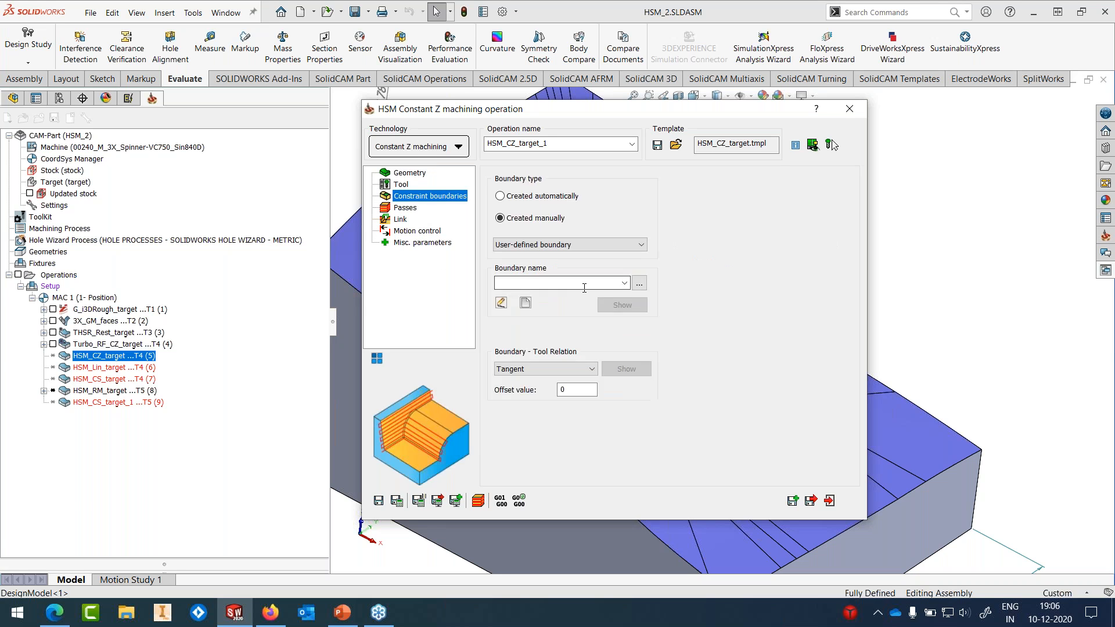
click(527, 303)
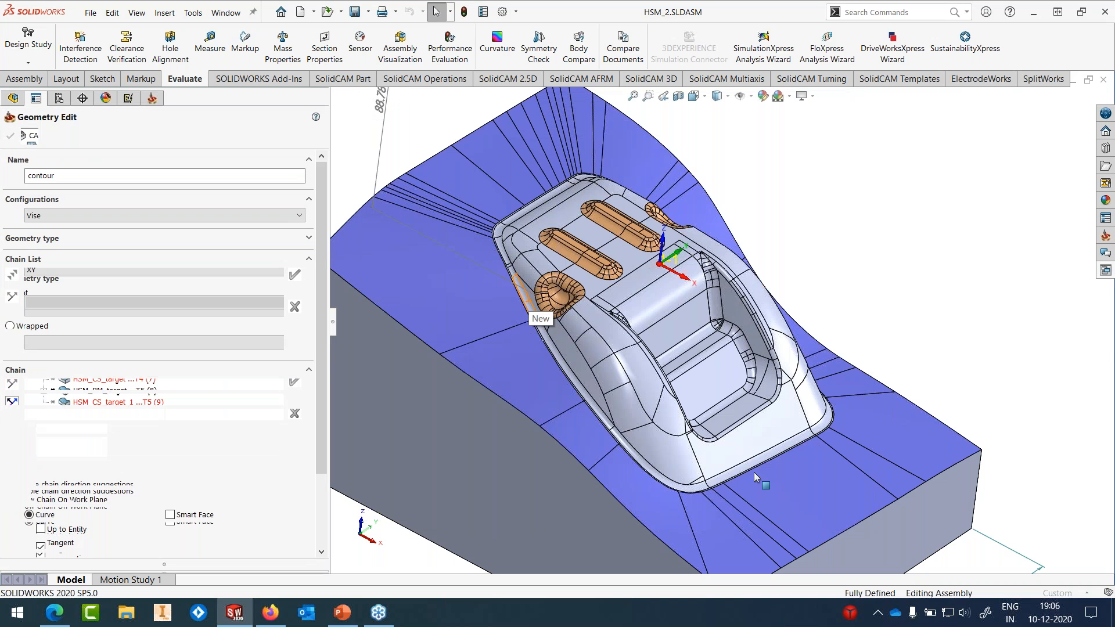
click(754, 471)
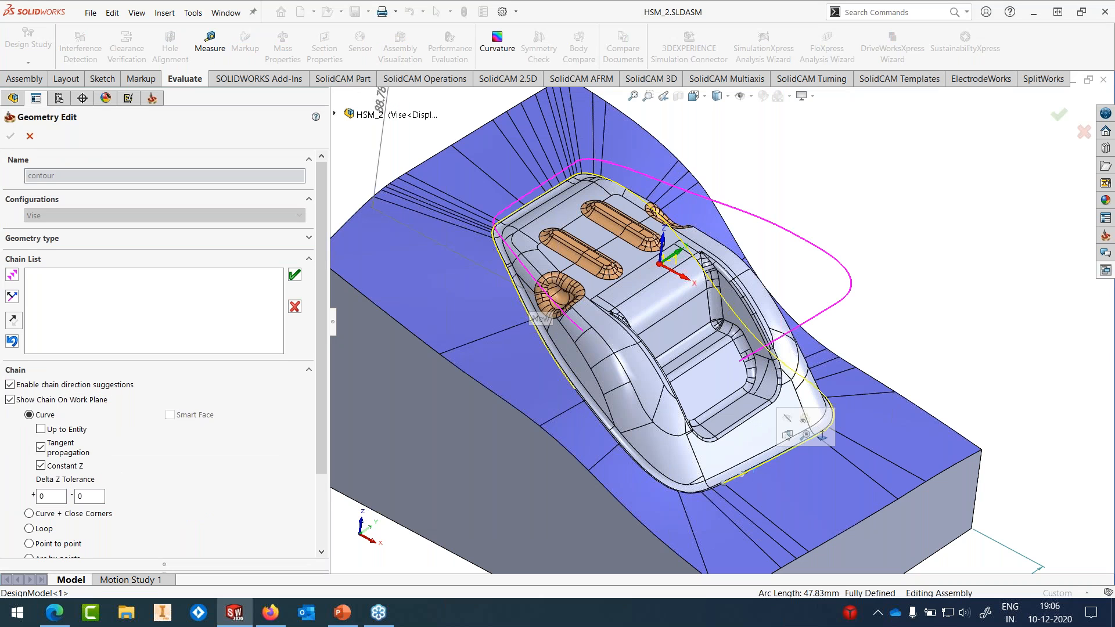
click(423, 327)
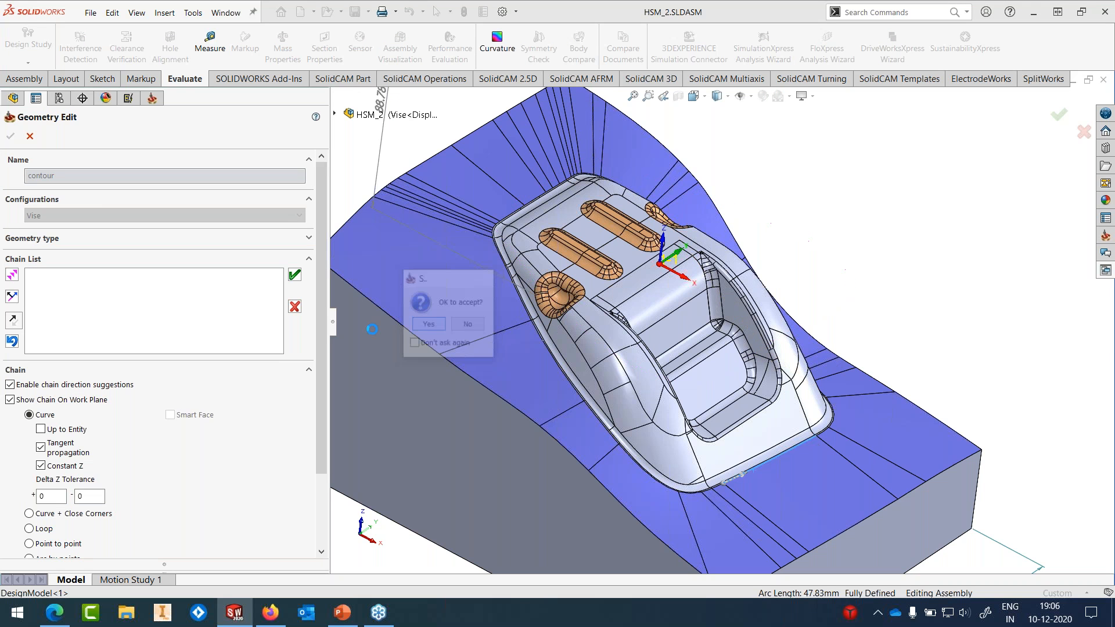
click(11, 136)
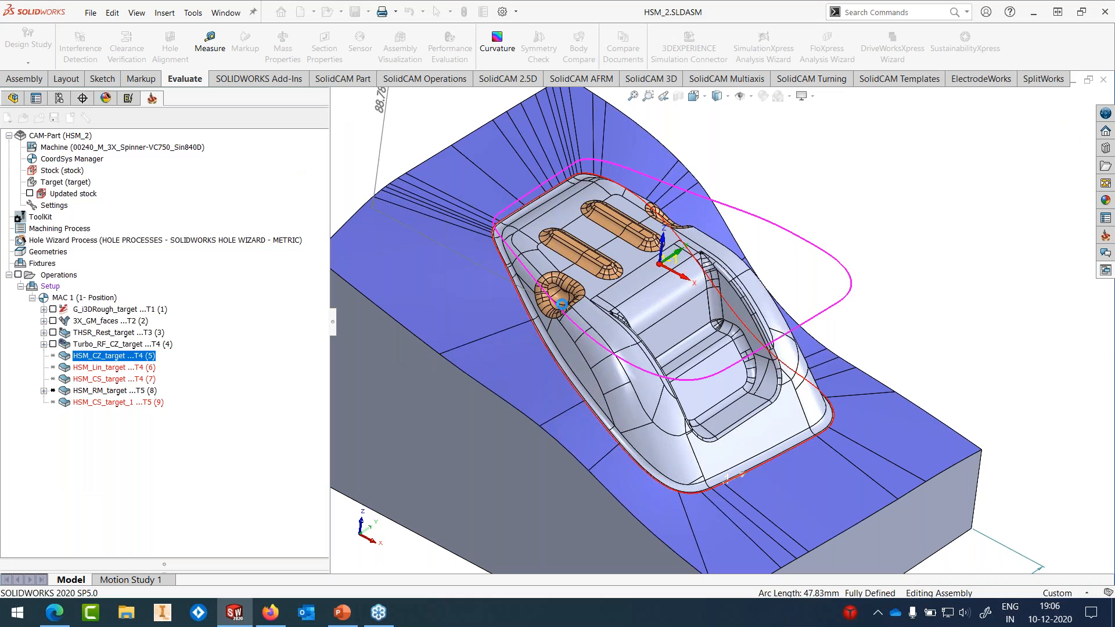
Step: Review the pass, smoothing, adaptive step down and link settings of the constant Z operation, then save and close it
click(403, 208)
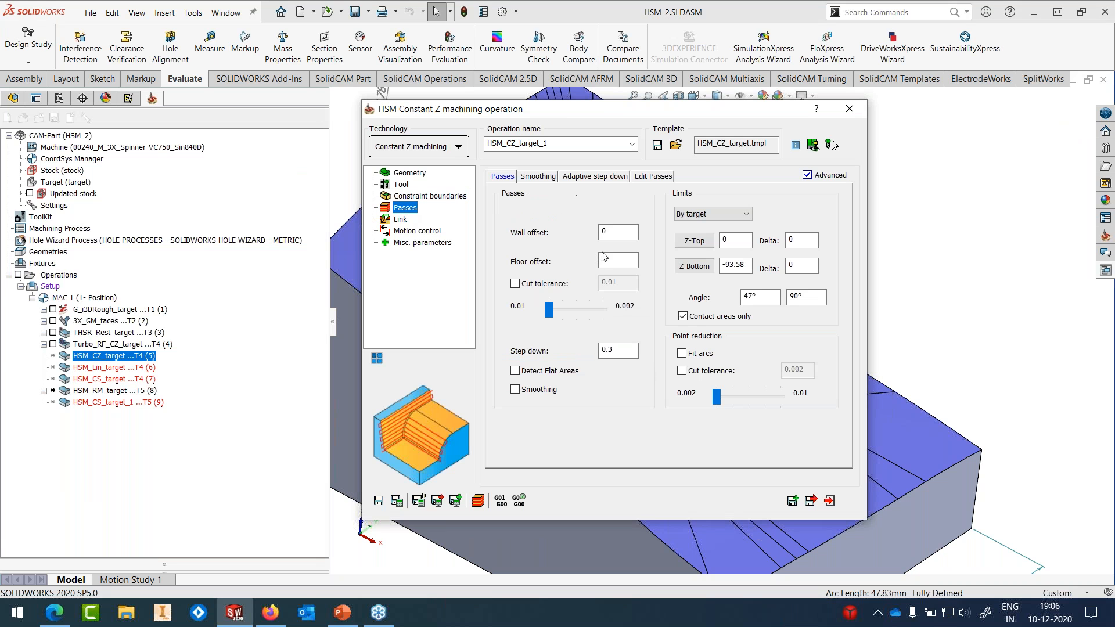
double_click(613, 351)
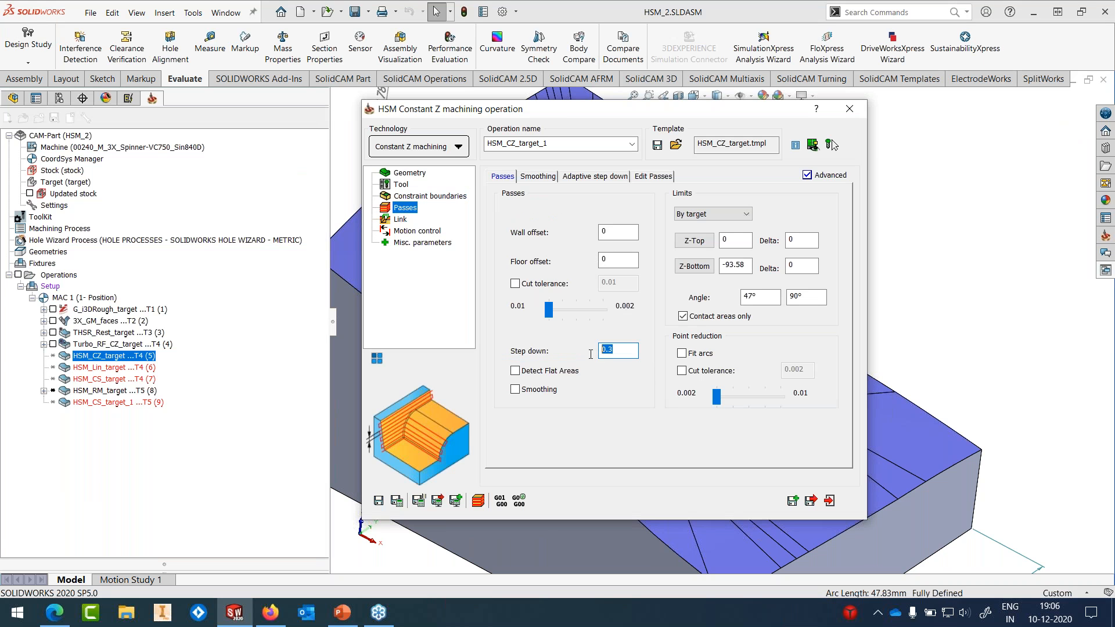
click(754, 297)
double_click(754, 298)
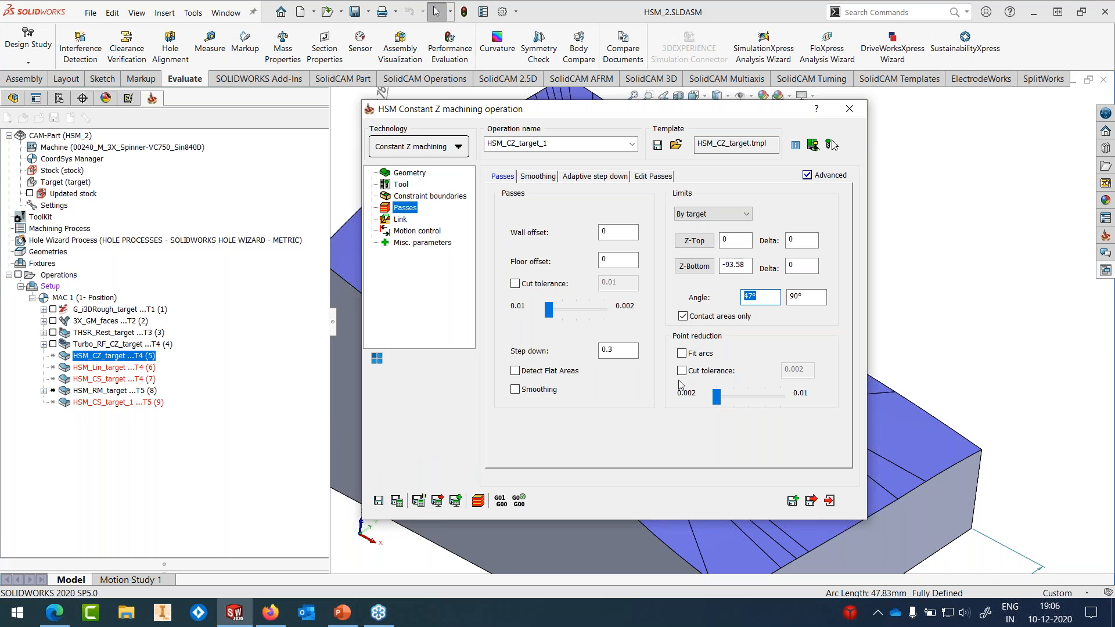
click(538, 176)
click(595, 176)
click(400, 220)
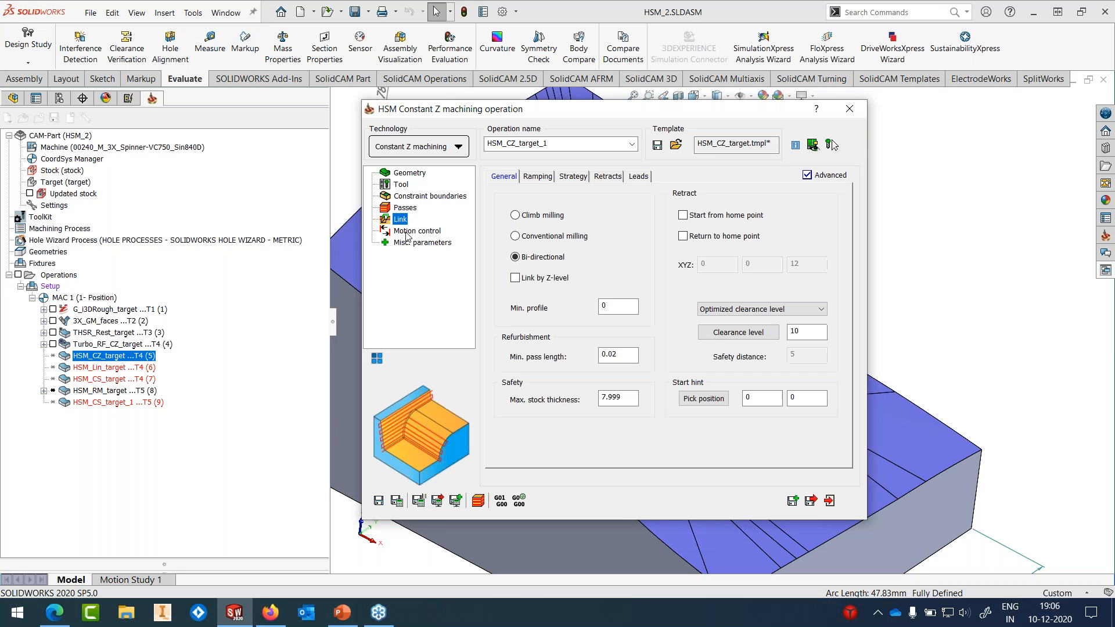
click(379, 500)
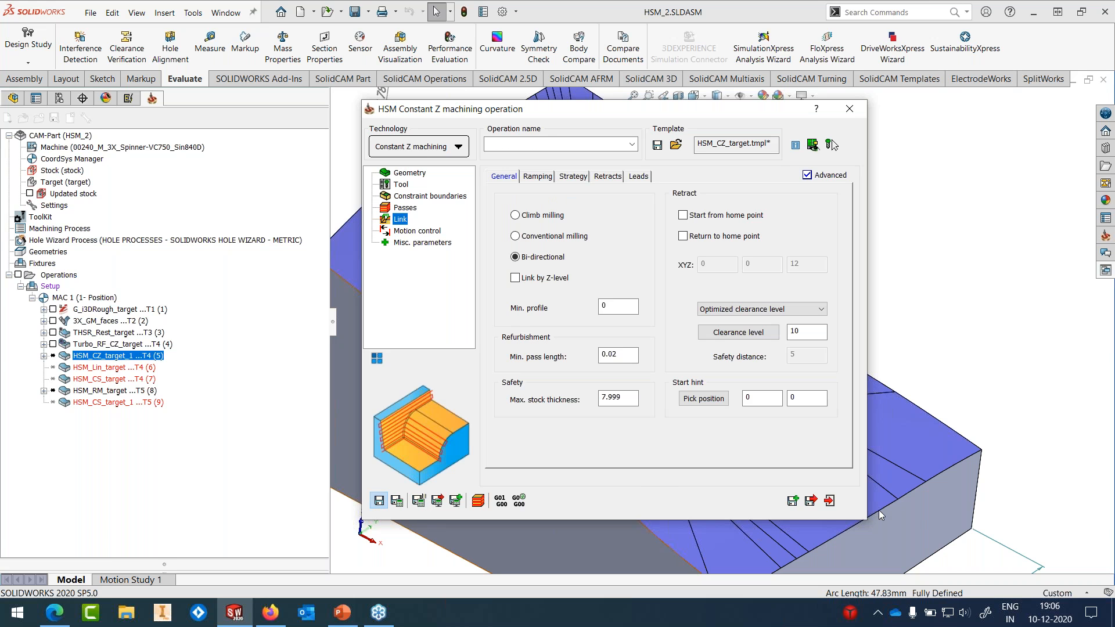
click(830, 502)
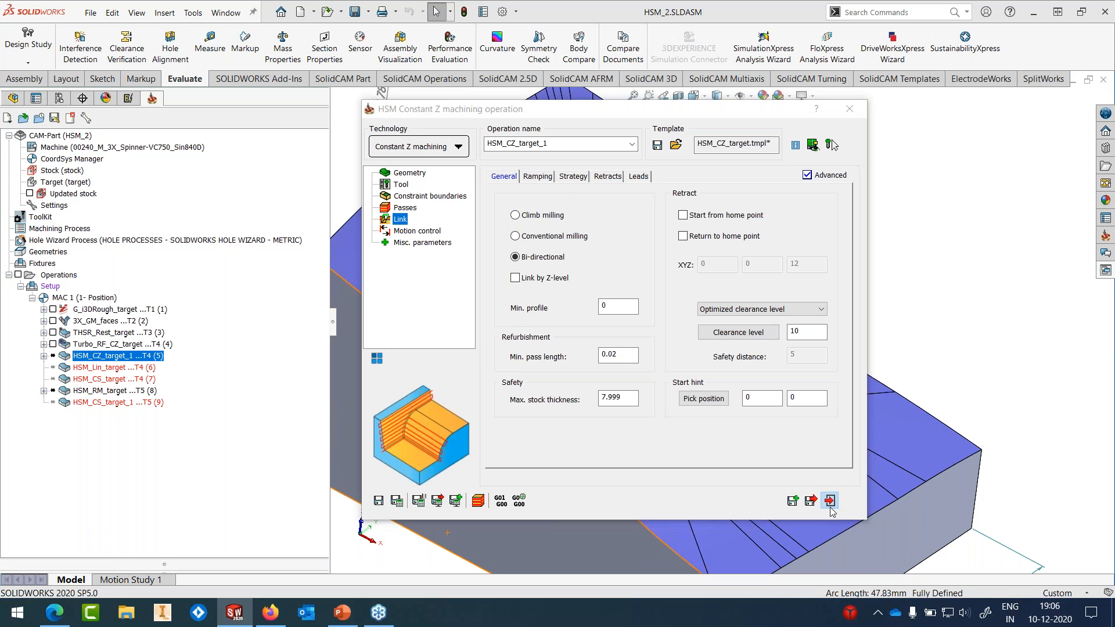
Step: Open the HSM_Lin_target operation for editing, assign target as its geometry and review its tool
right_click(82, 367)
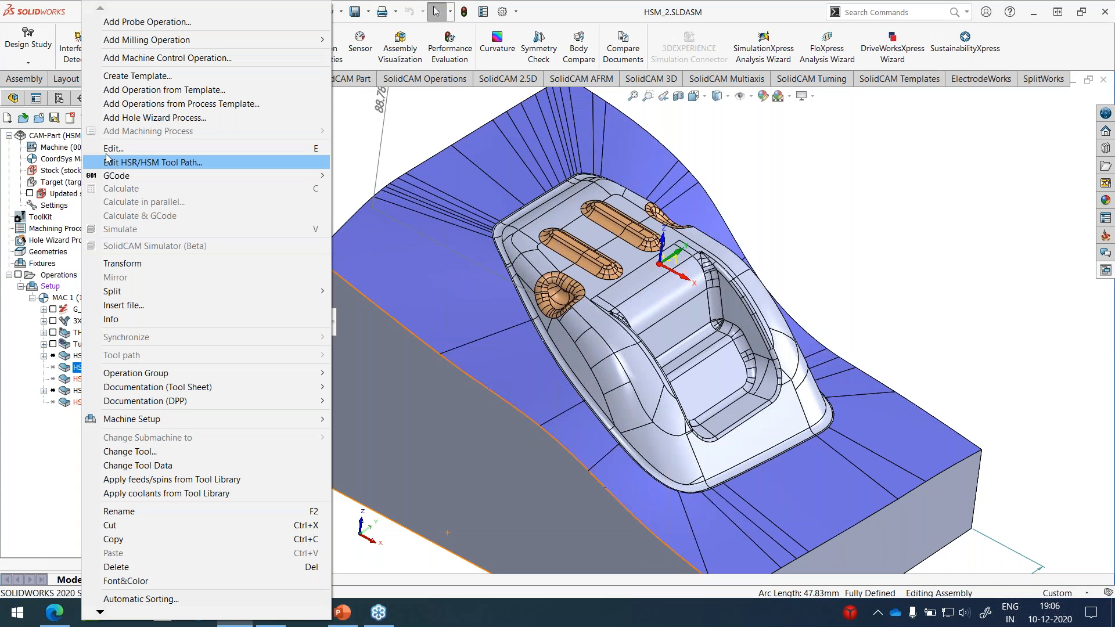
click(107, 149)
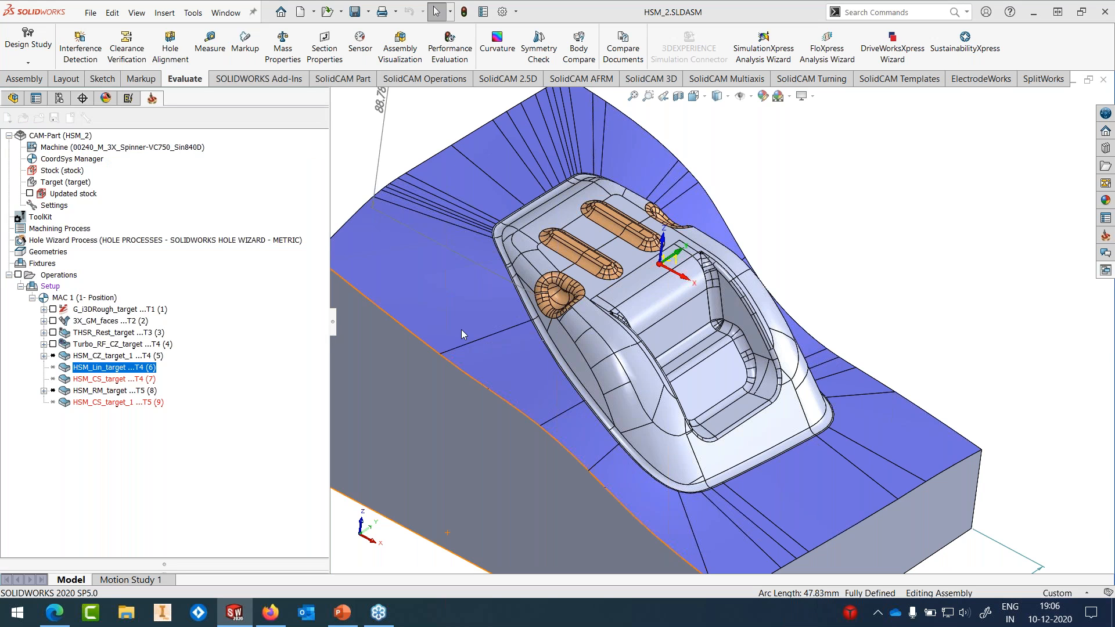
click(462, 329)
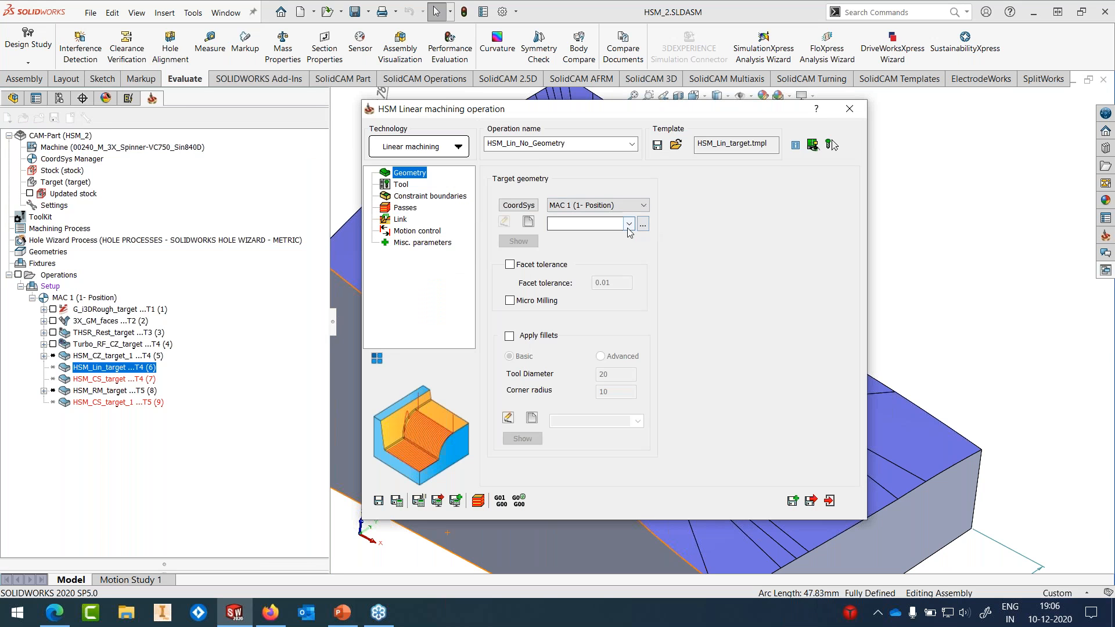
click(581, 236)
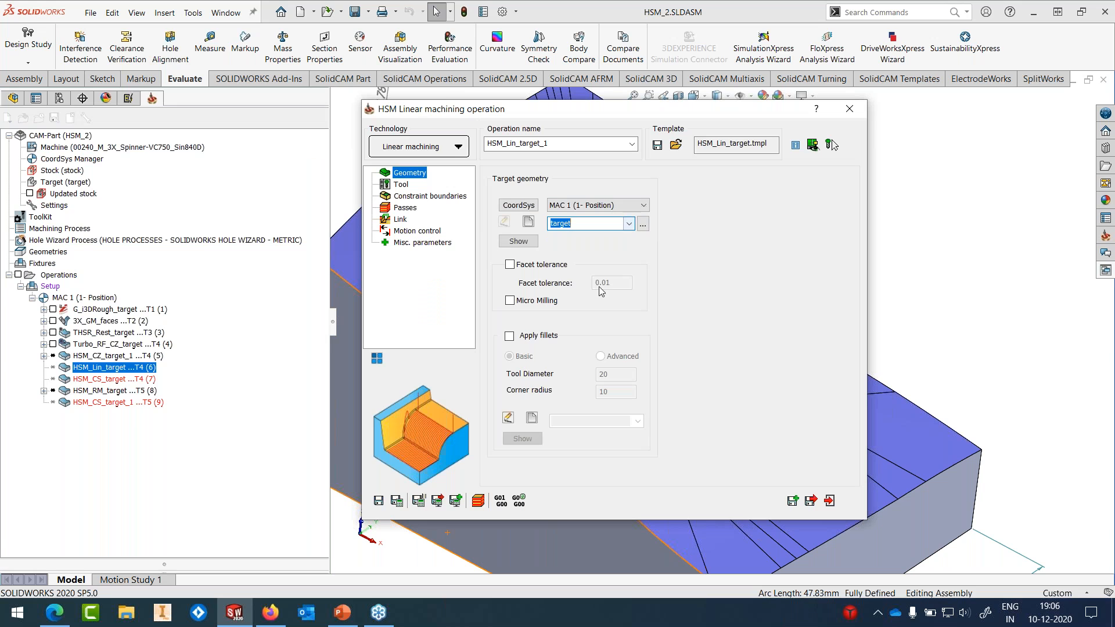
click(401, 184)
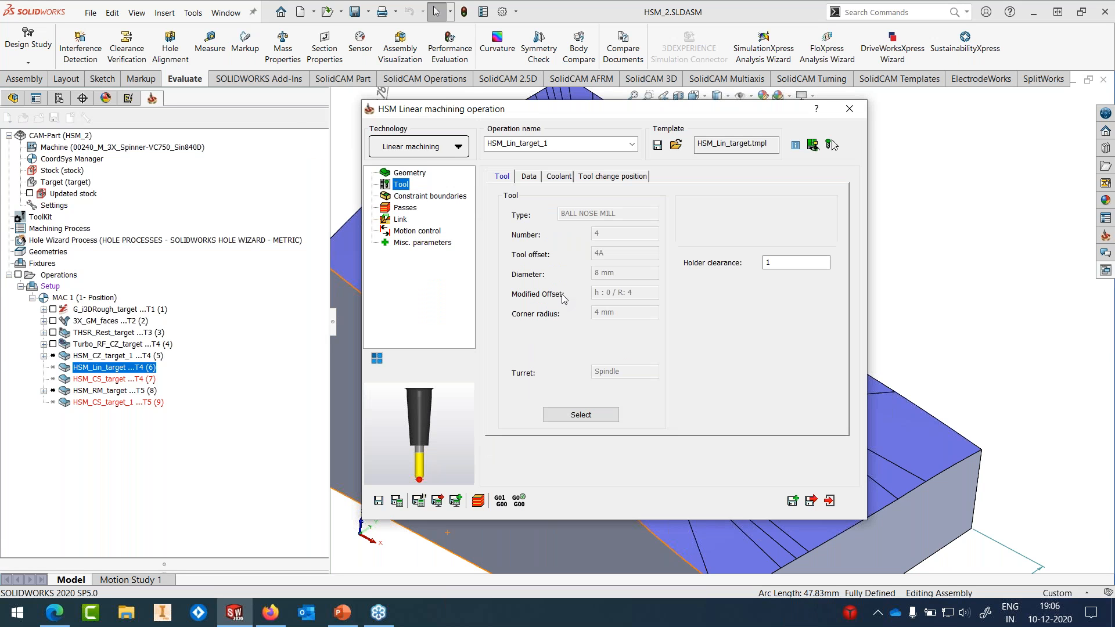
Step: Define the linear operation's constraint boundary from the closed edge chain around the base of the central form
click(430, 196)
click(526, 303)
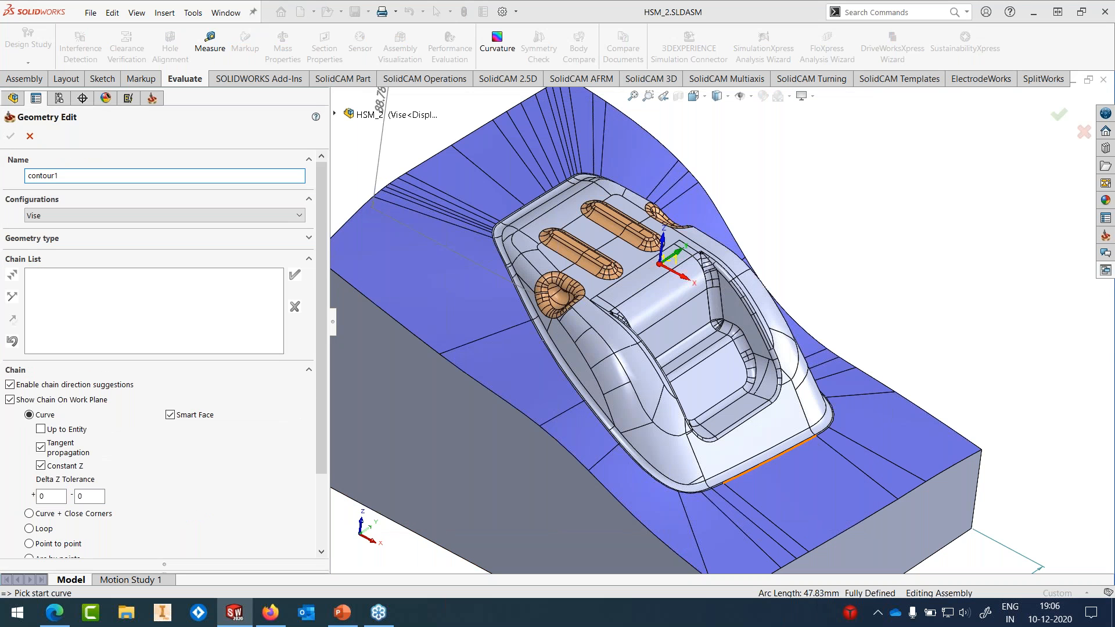
click(766, 461)
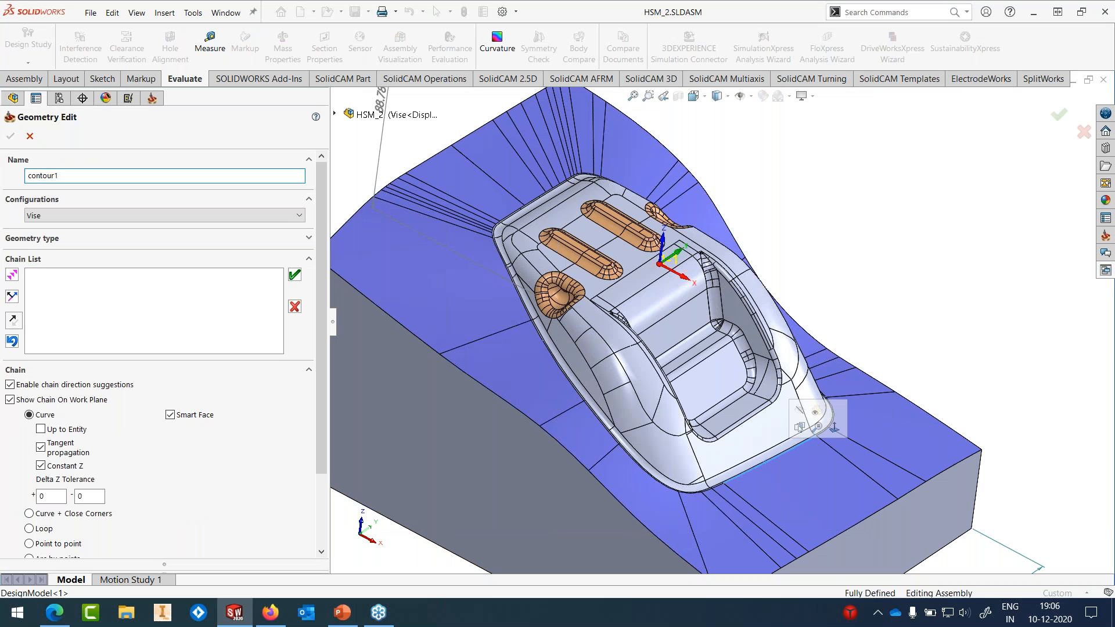
click(429, 324)
click(11, 136)
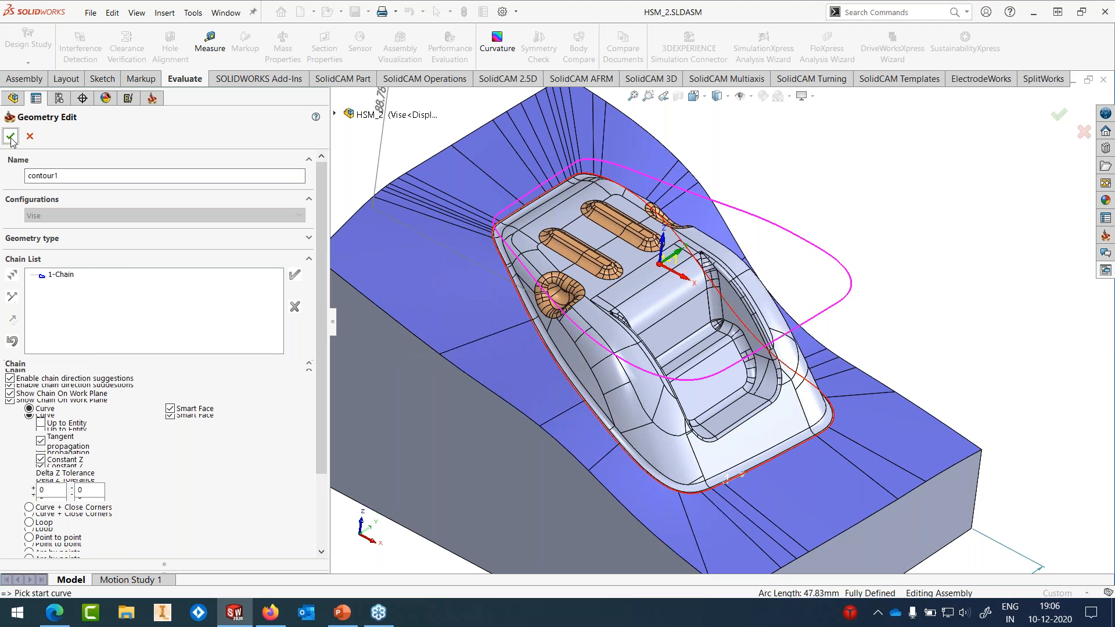
Step: Review the linear operation's pass angle limits and link settings, then save and close the operation
click(402, 206)
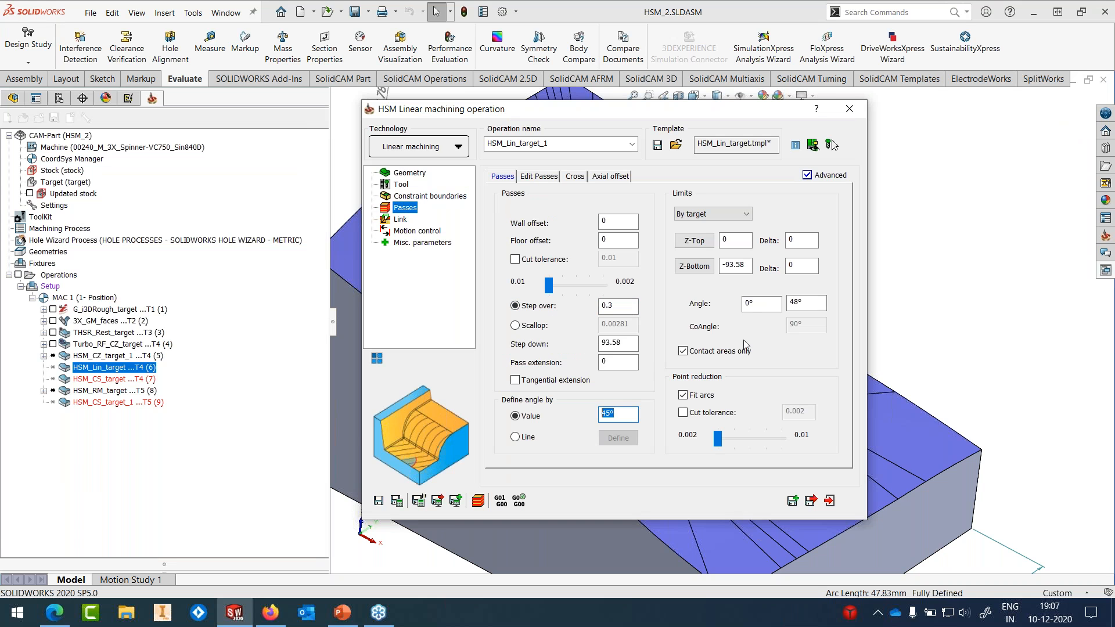
click(773, 308)
key(Tab)
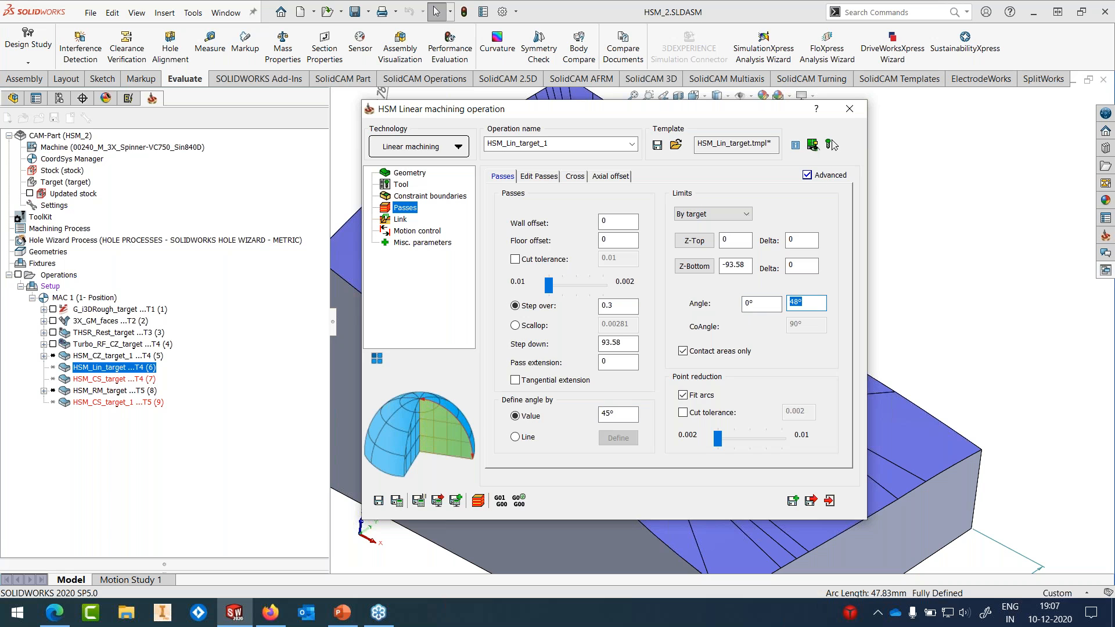
click(400, 219)
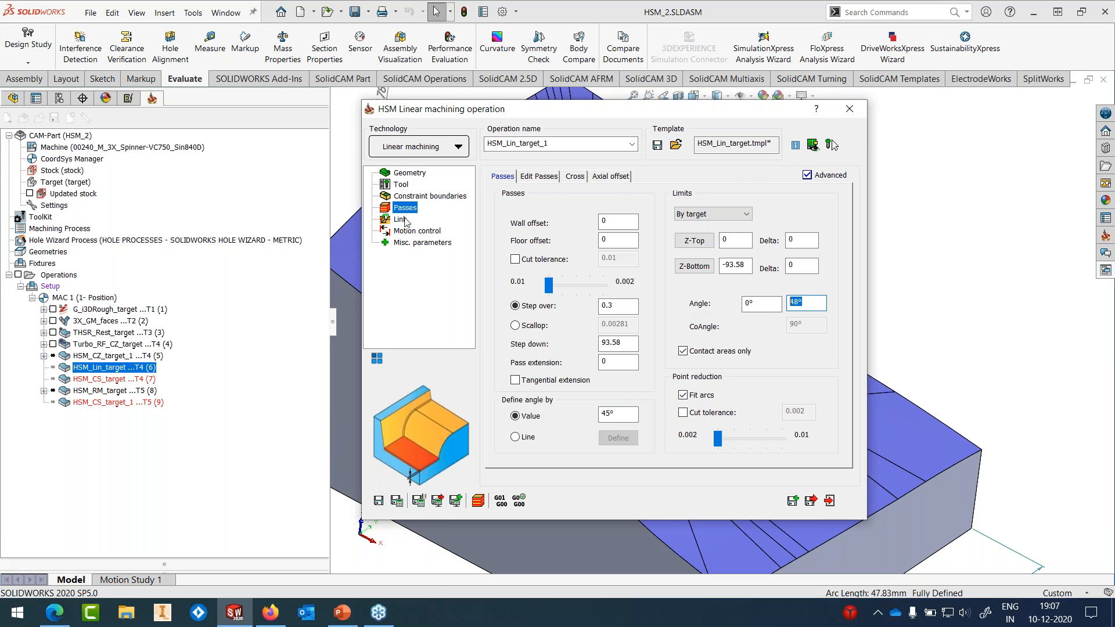
click(381, 502)
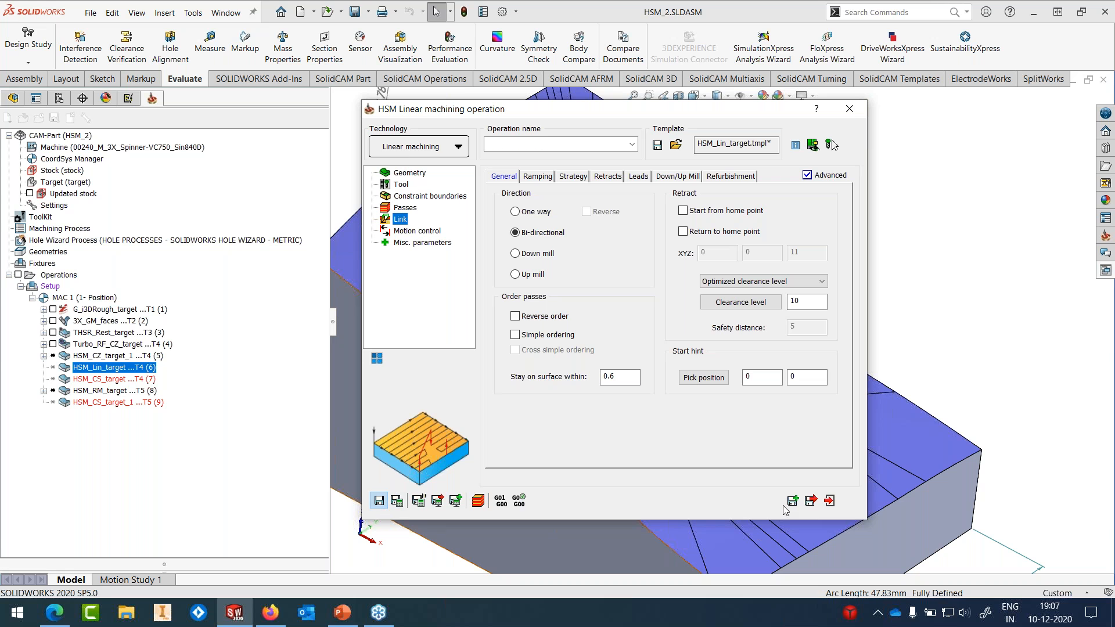
click(830, 502)
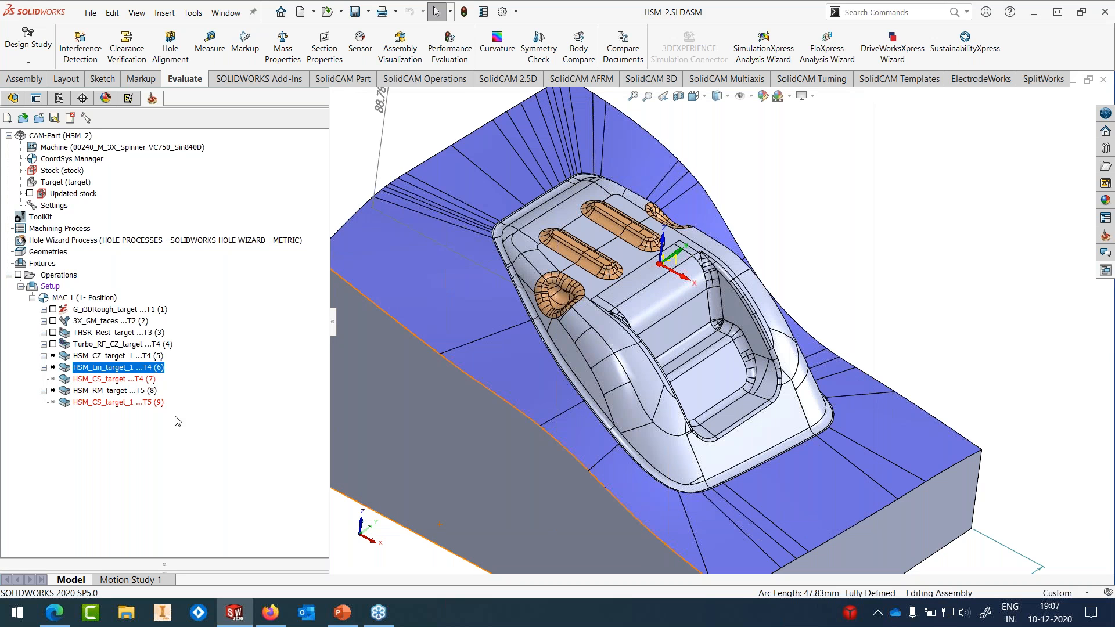
Step: Calculate the HSM_CZ_target_1 and HSM_Lin_target_1 operations in parallel
click(102, 356)
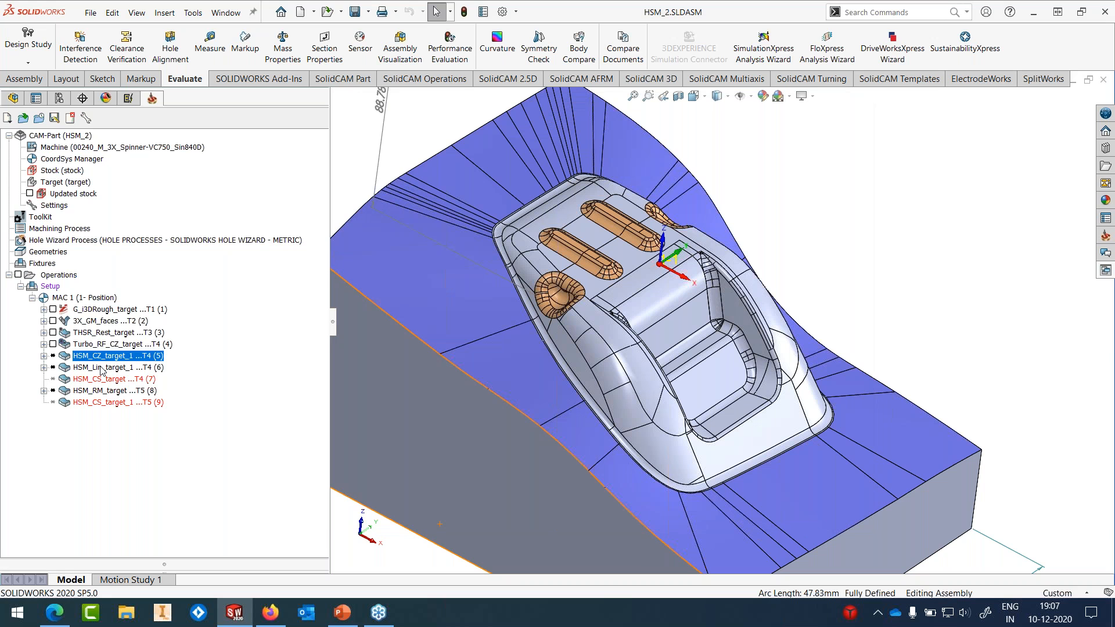
ctrl+click(102, 367)
right_click(101, 367)
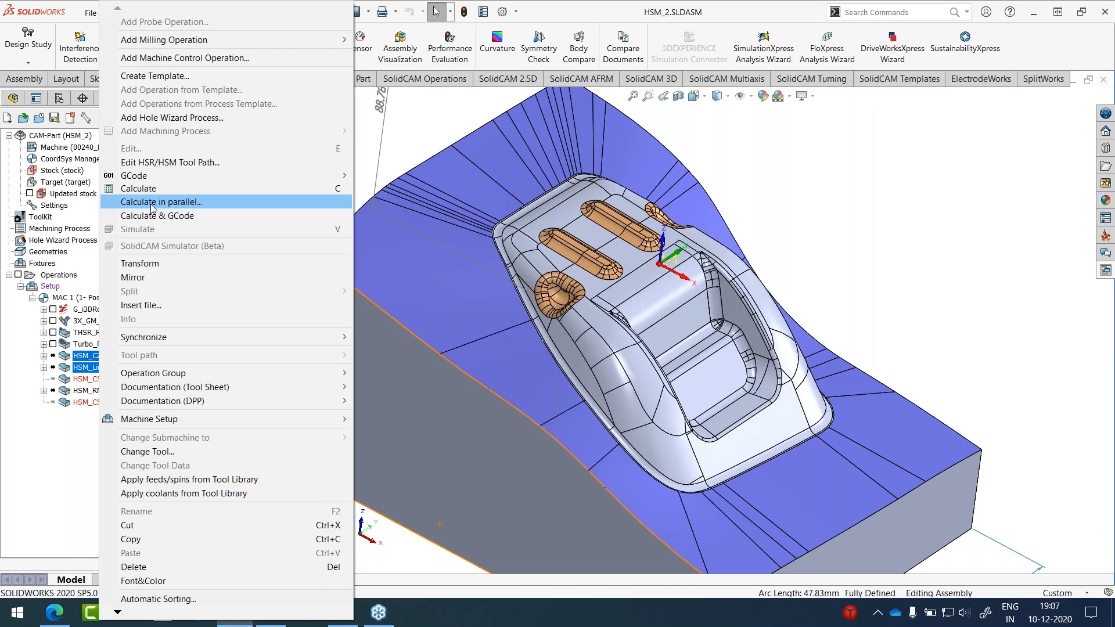
click(152, 204)
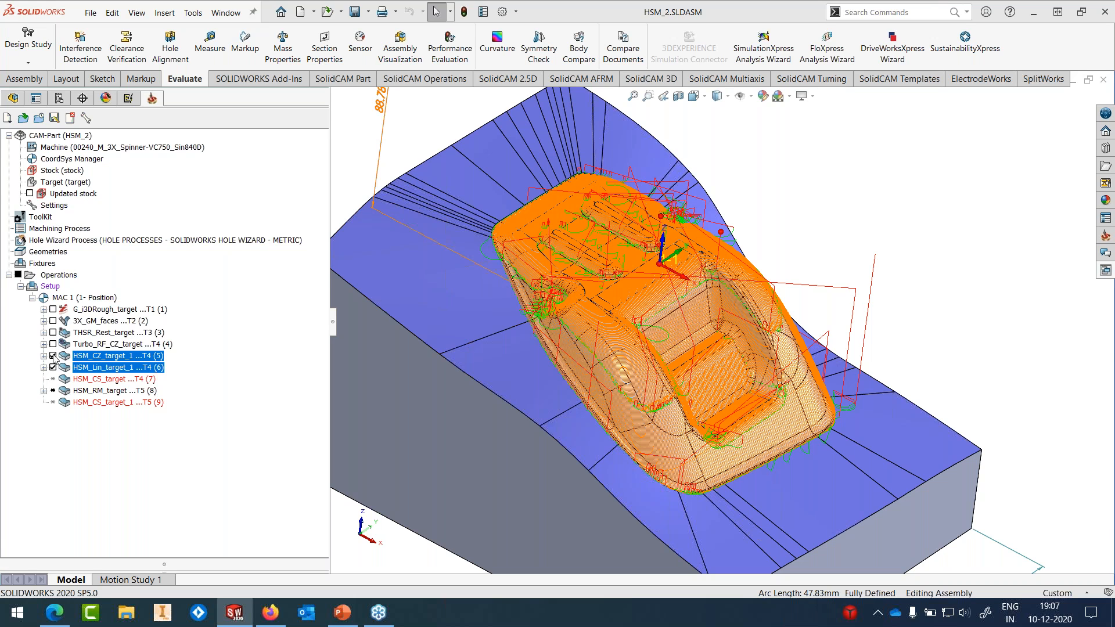
Step: Display only the HSM_Lin_target_1 tool path and examine its passes over the recesses of the central form
click(53, 356)
click(77, 370)
click(53, 367)
scroll(593, 290, down, 3)
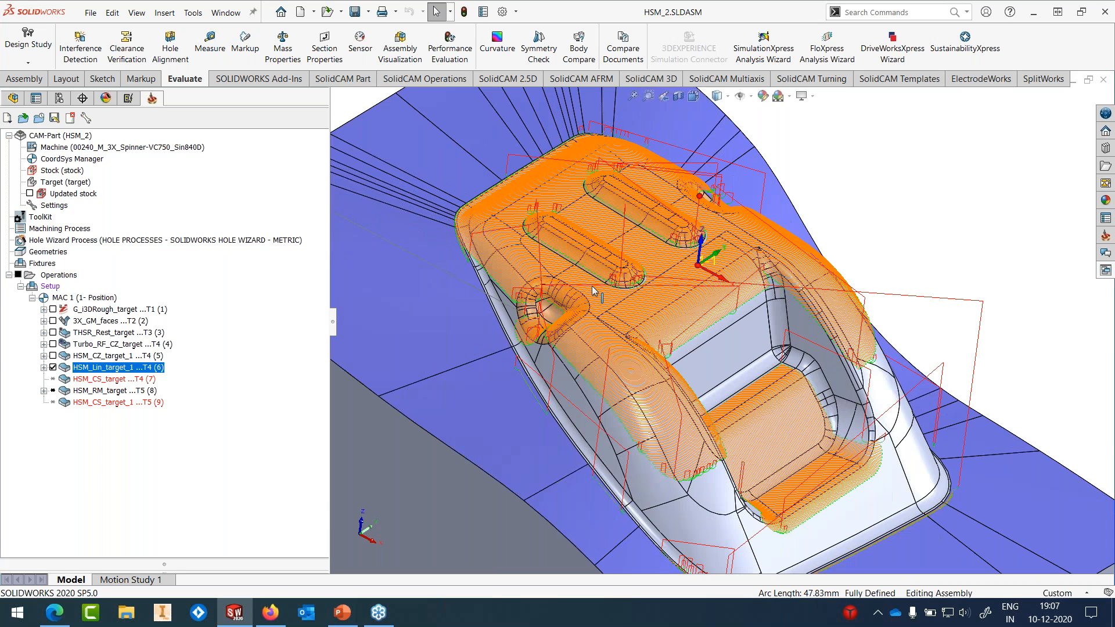
scroll(594, 290, down, 3)
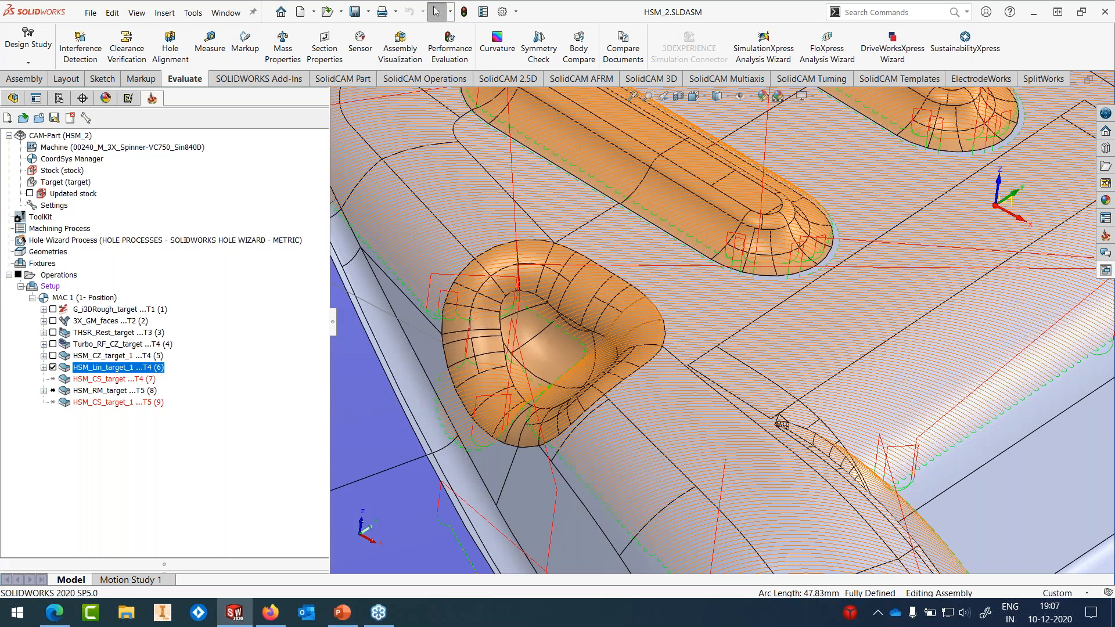
scroll(867, 209, up, 3)
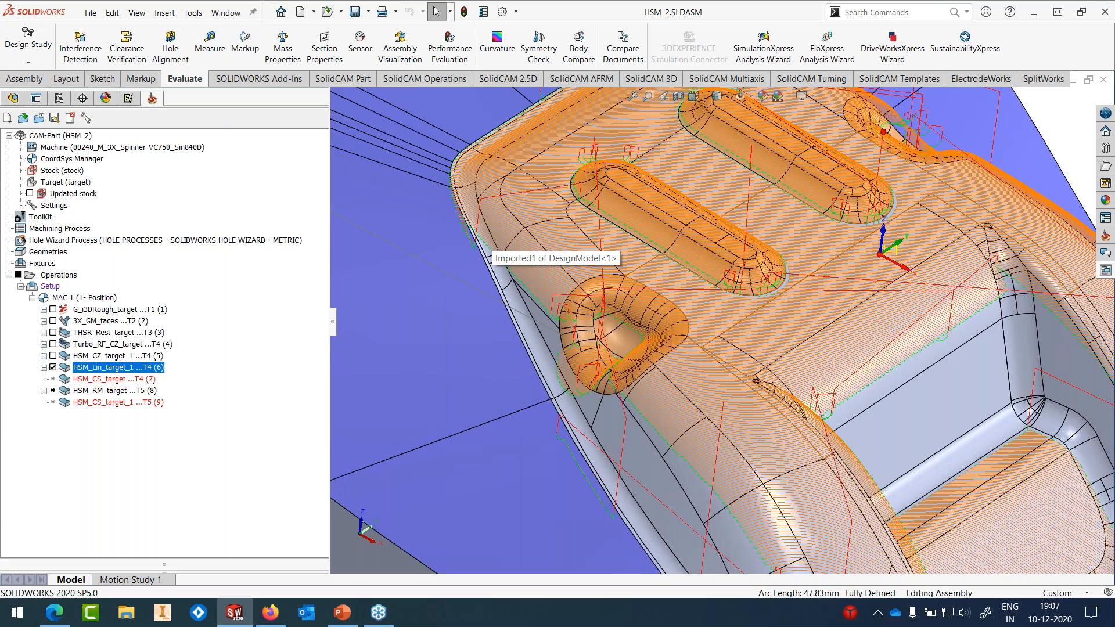
scroll(700, 359, up, 2)
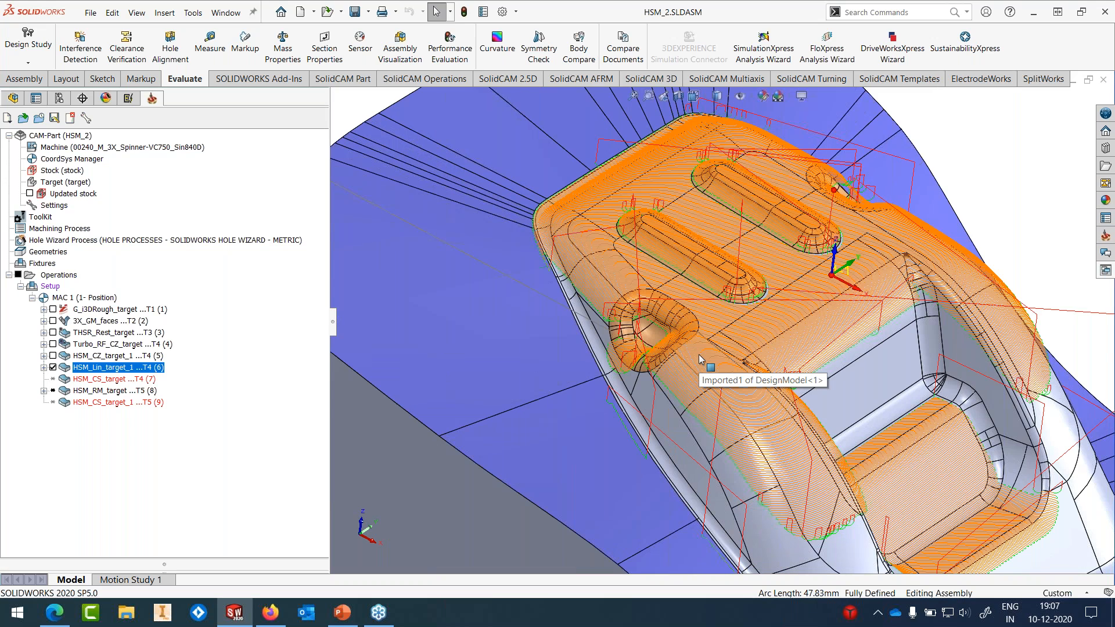
scroll(700, 359, up, 1)
scroll(700, 359, up, 2)
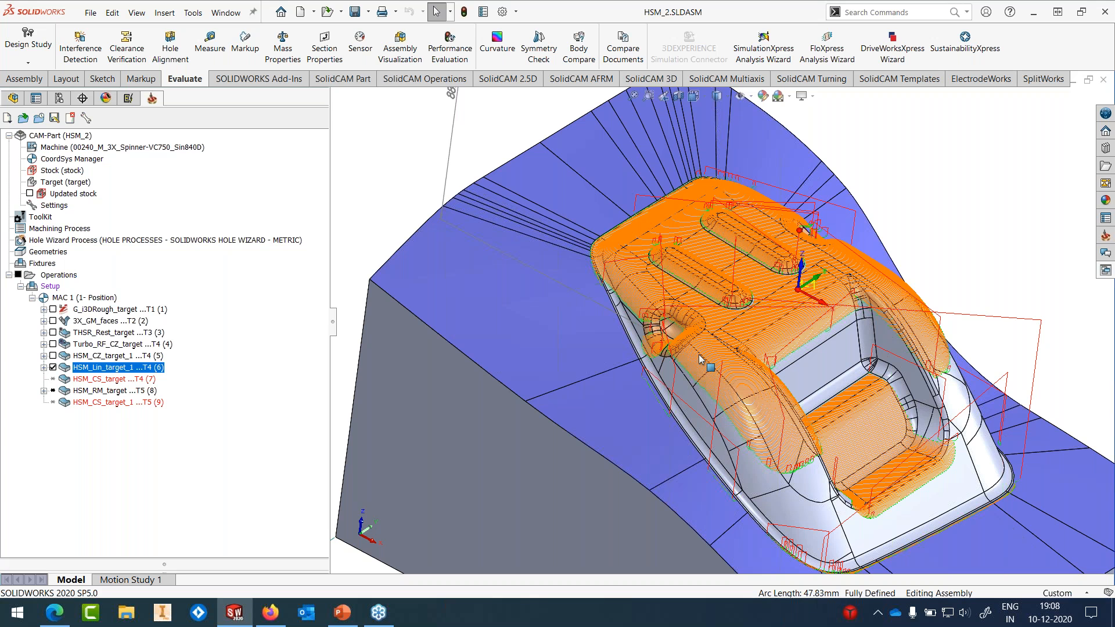
Step: Create an HSR/HSM tool path edit from HSM_Lin_target_1 using the Boundaries strategy and open its boundary and Z-level settings
right_click(150, 367)
click(267, 163)
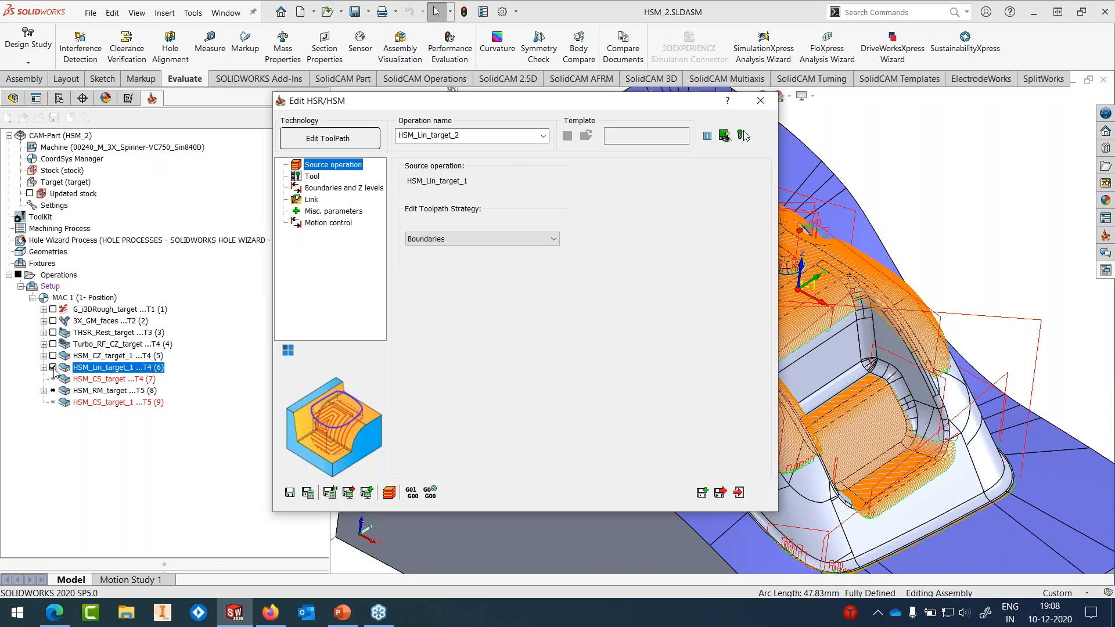
click(344, 187)
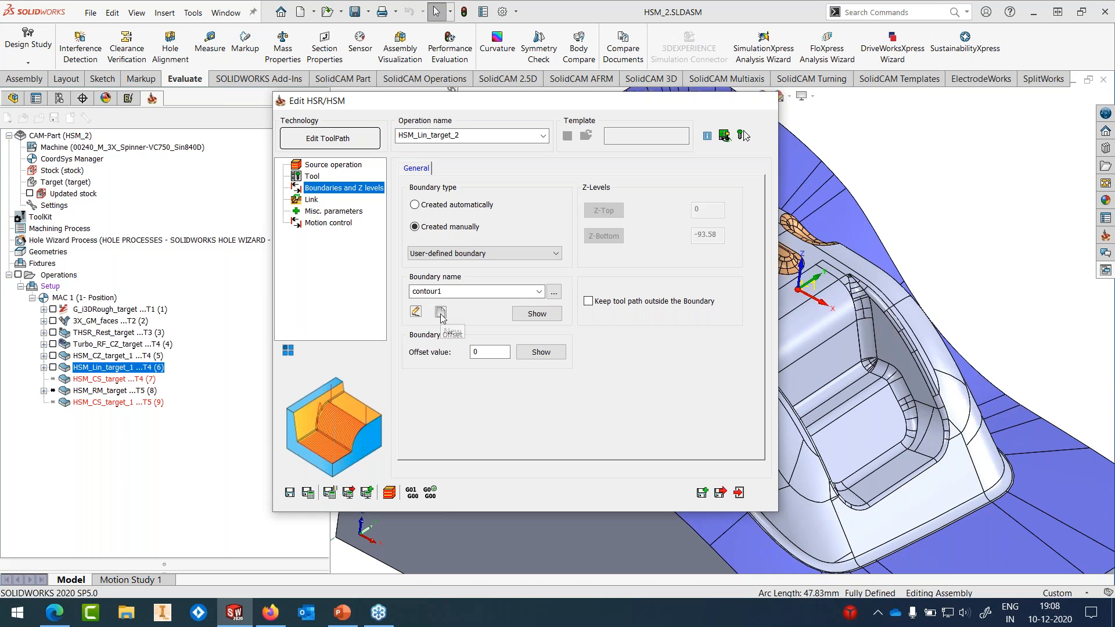
Step: Start a new user-defined boundary geometry and chain the rims of the nearest rounded recess and the adjacent long slot
click(441, 313)
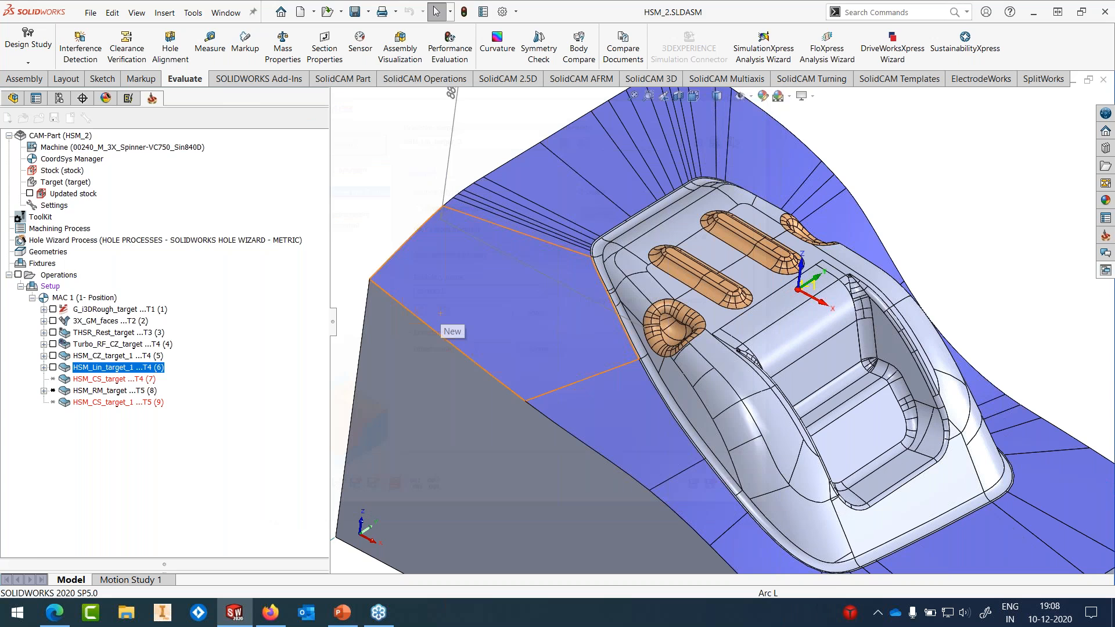
scroll(714, 312, down, 4)
scroll(714, 312, down, 1)
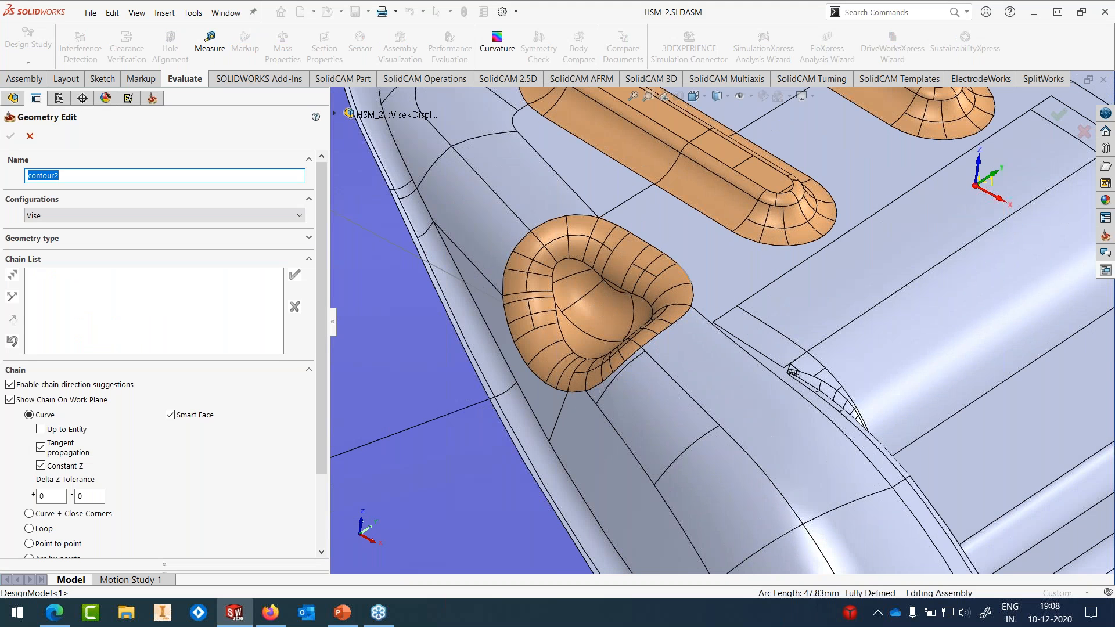
click(687, 266)
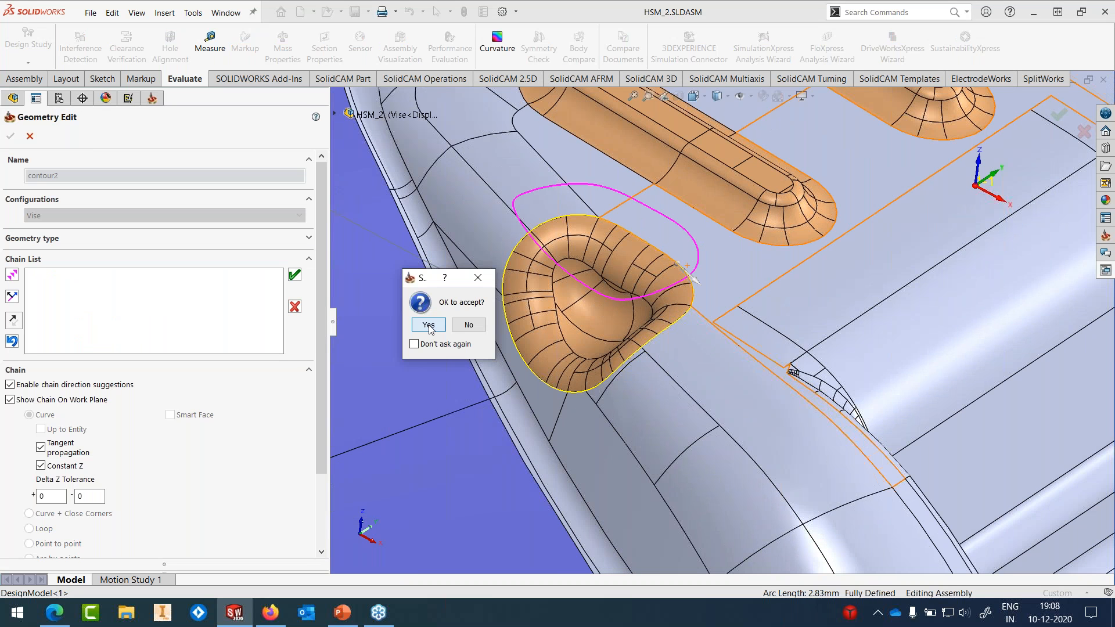
click(428, 326)
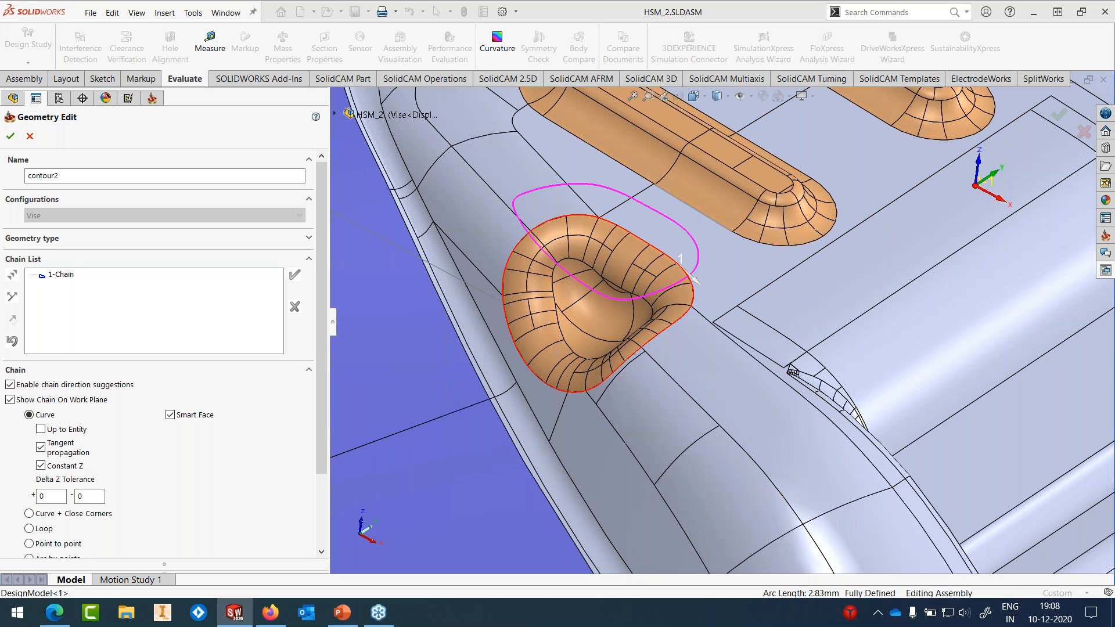
click(654, 321)
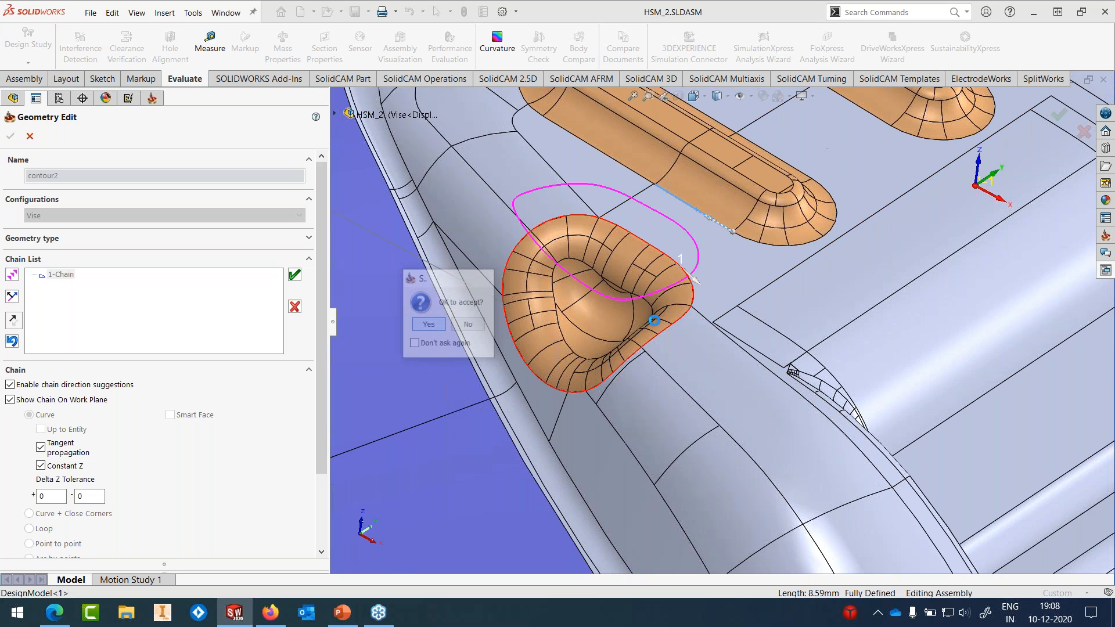
key(Return)
Step: Add the rims of the second long slot and the opposite rounded recess as chains, then accept the boundary geometry
scroll(845, 212, down, 5)
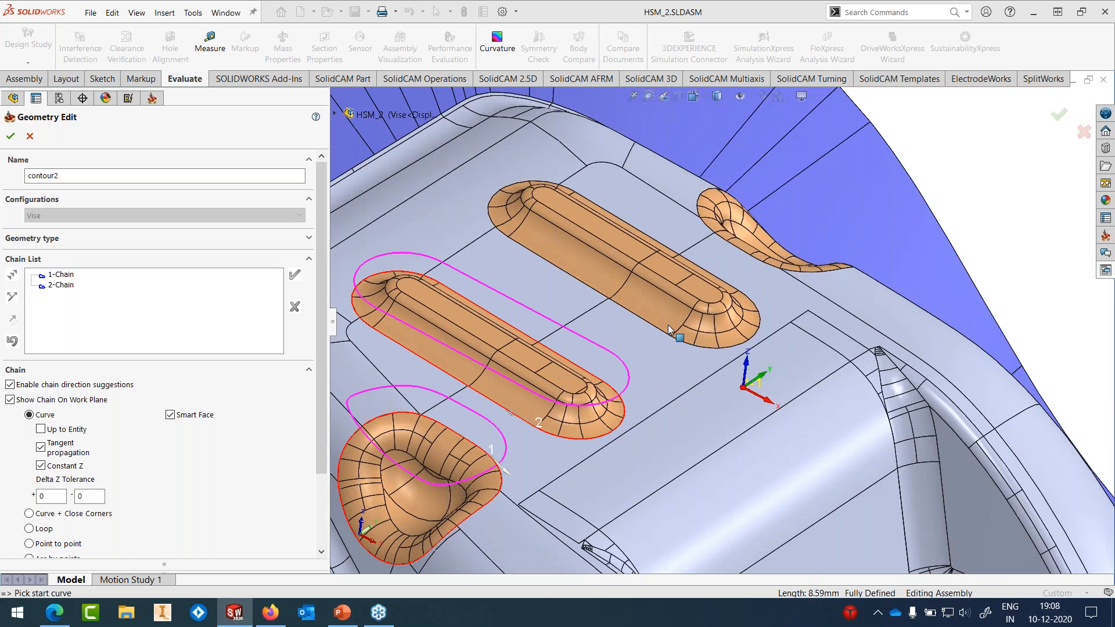
click(639, 316)
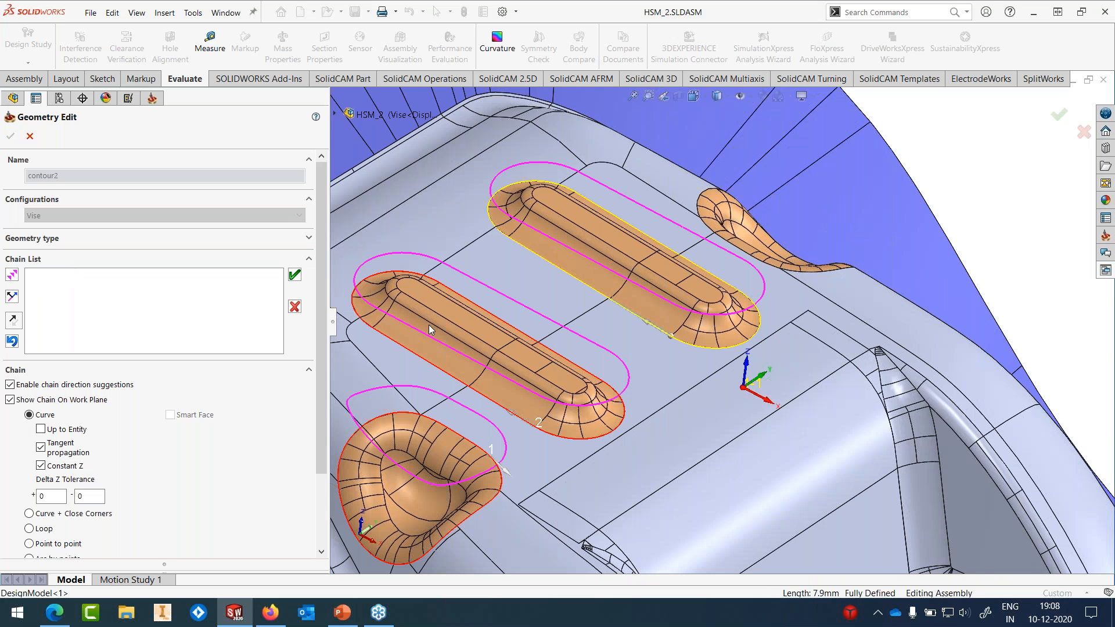
click(756, 299)
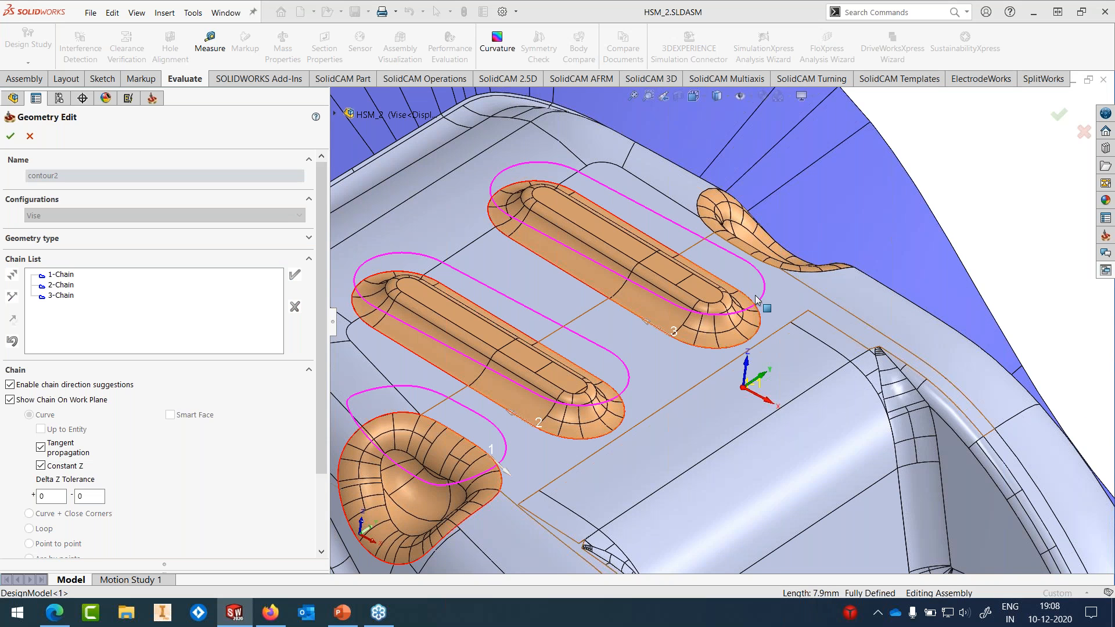
middle_drag(755, 300, 698, 366)
click(760, 218)
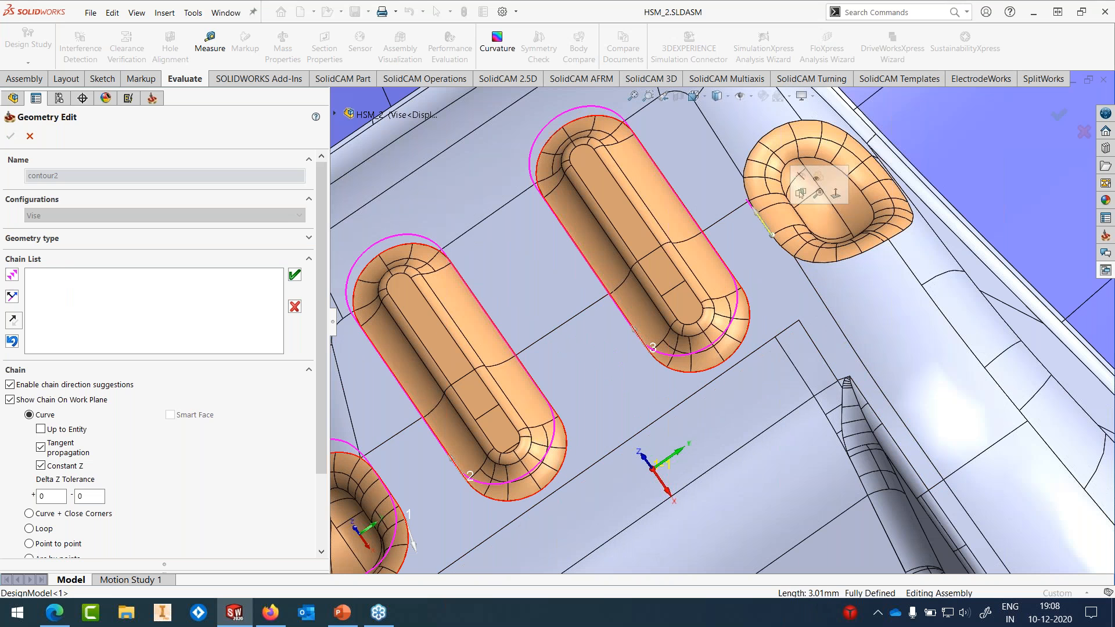
click(429, 325)
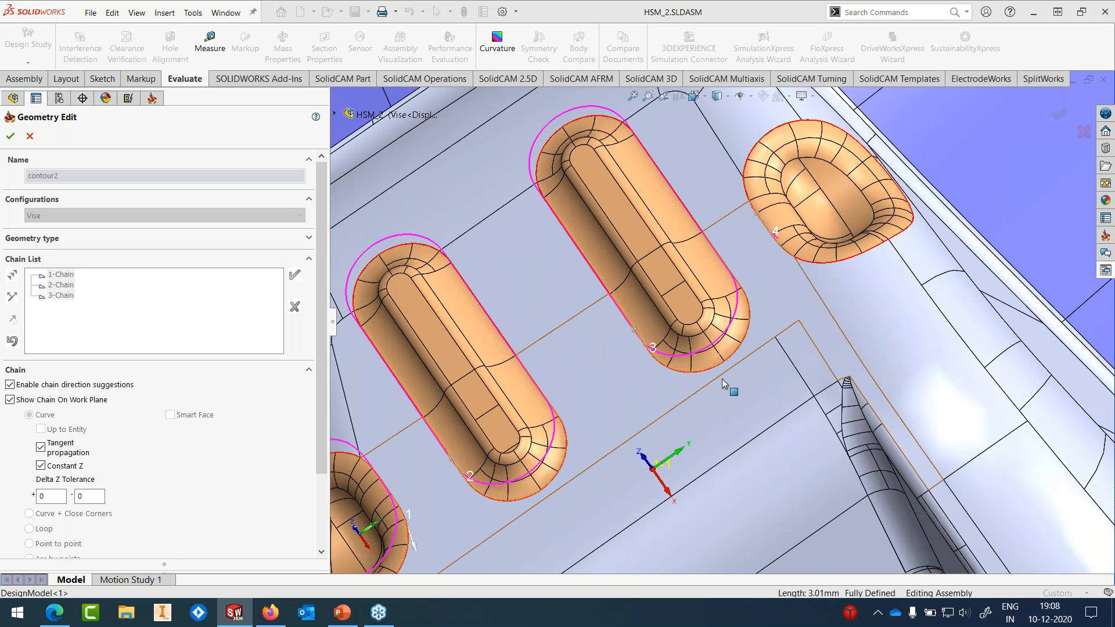
scroll(722, 379, up, 4)
middle_drag(723, 379, 705, 325)
click(10, 136)
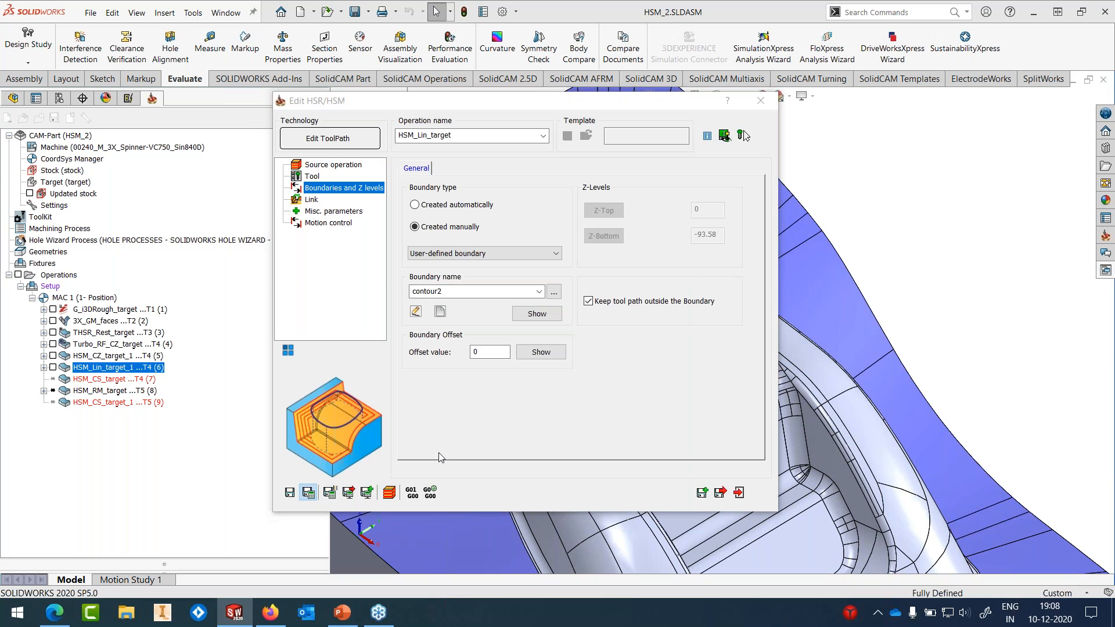
Step: Save and calculate the edit with the tool path kept outside contour2, then inspect the trimmed passes and hide them
click(308, 493)
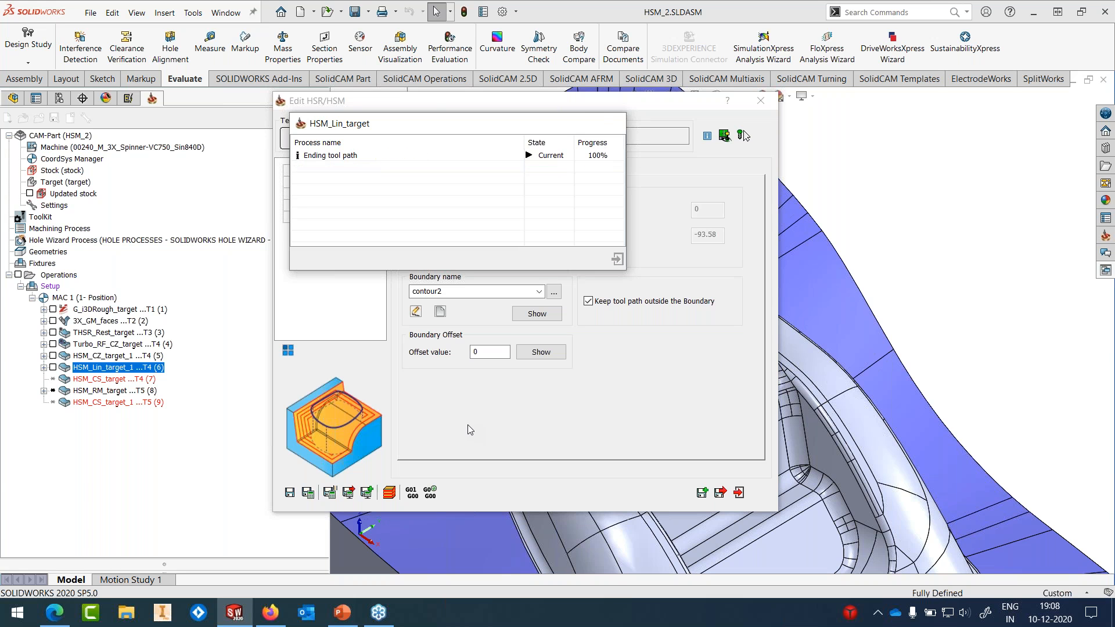
click(761, 101)
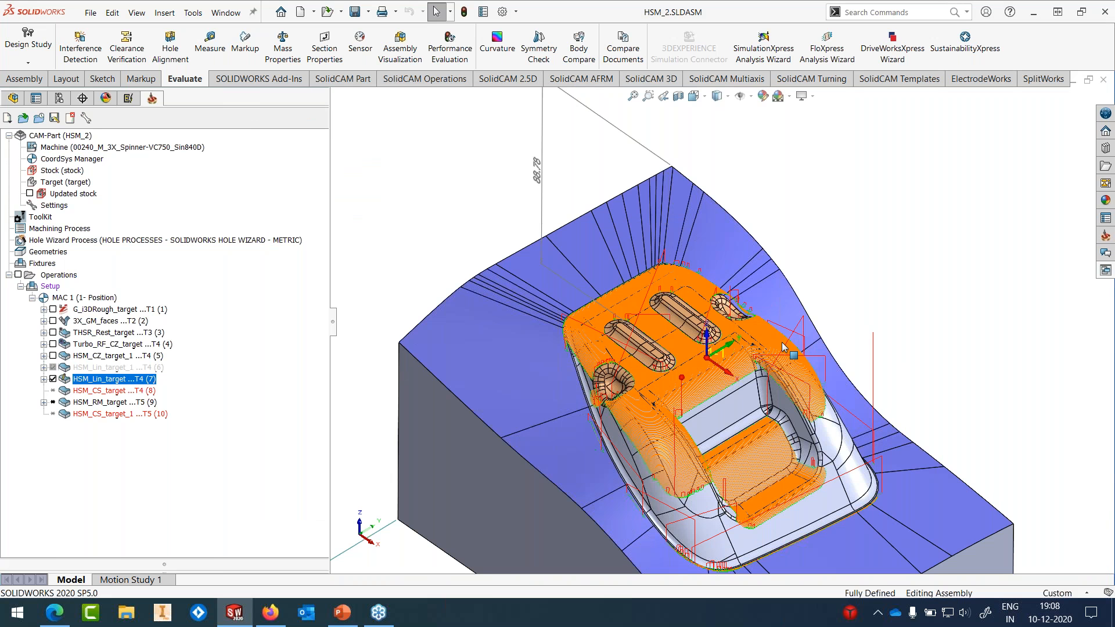
scroll(578, 412, down, 5)
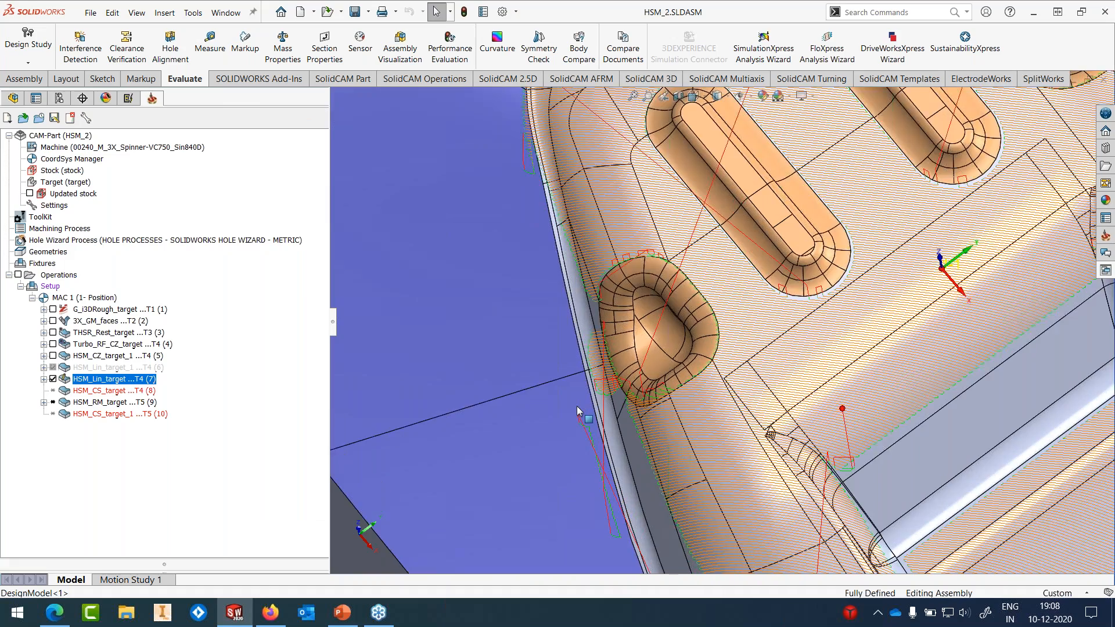
scroll(578, 412, up, 5)
scroll(857, 296, down, 2)
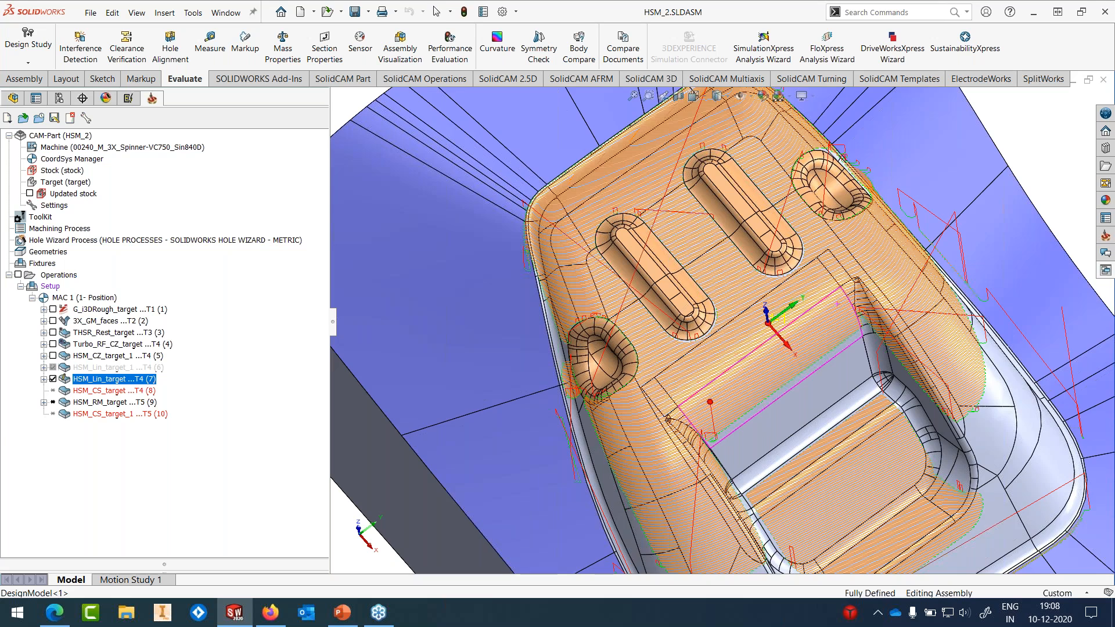
middle_drag(838, 304, 829, 284)
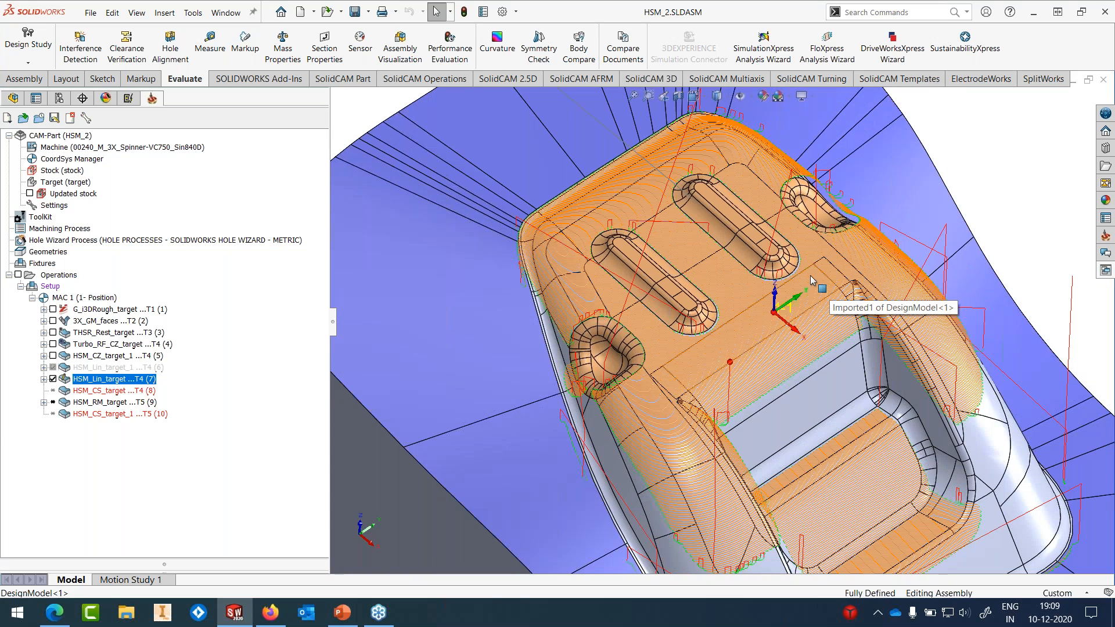
click(51, 379)
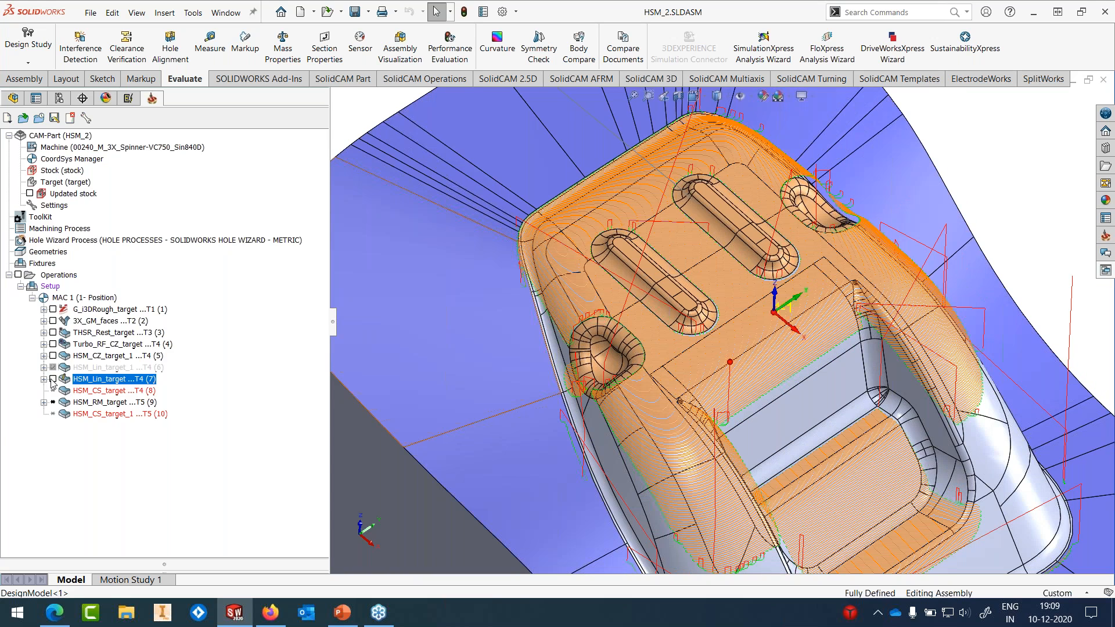
Step: Open the HSM_CS_target constant step over operation on tool T4 and assign target as its geometry
right_click(78, 391)
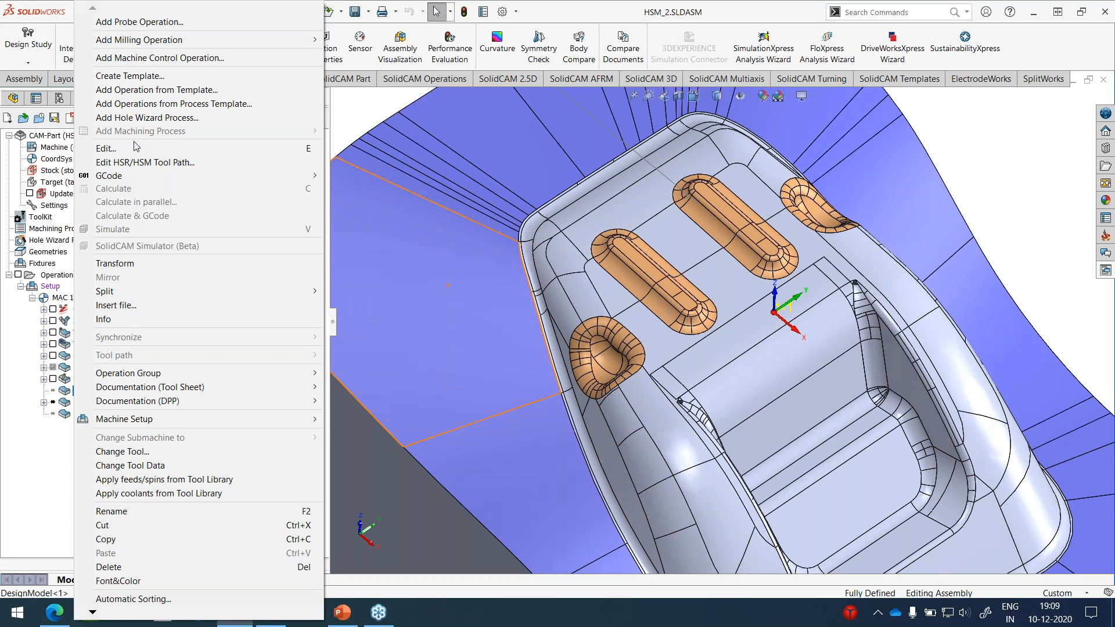
click(135, 149)
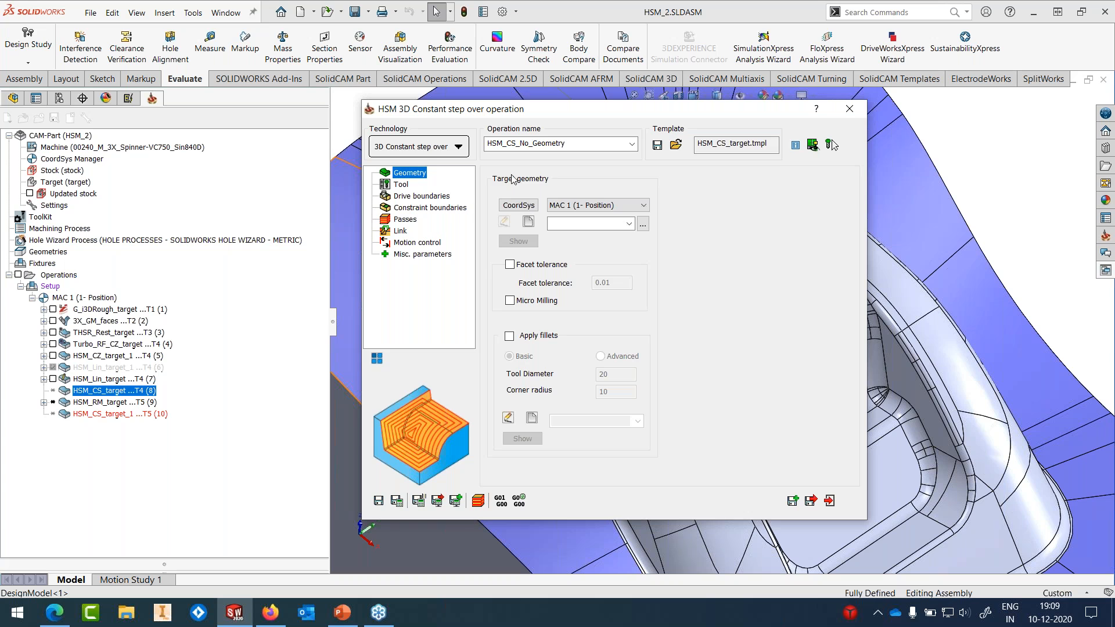
click(630, 224)
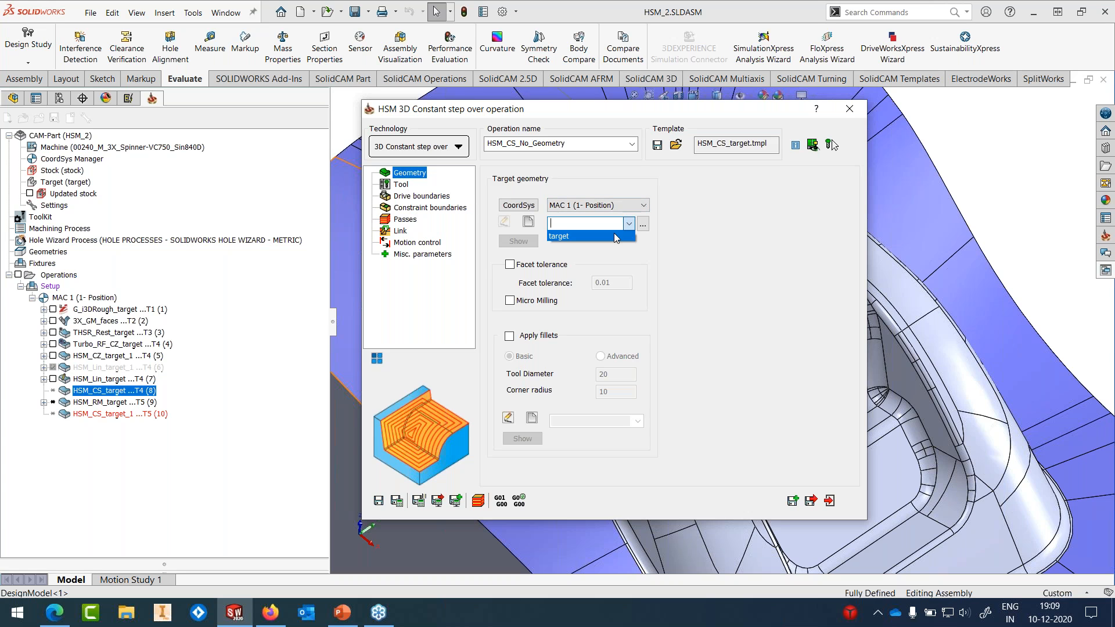
click(615, 238)
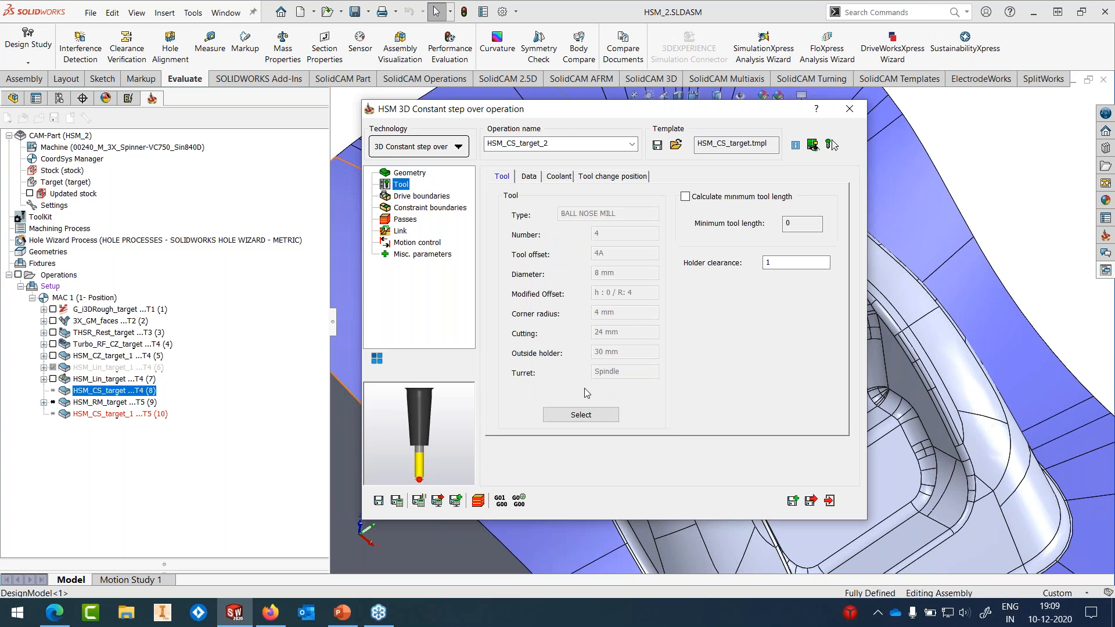
Step: Define a selected-faces drive boundary whose drive faces are all faces matching the orange colour of the recesses
click(420, 197)
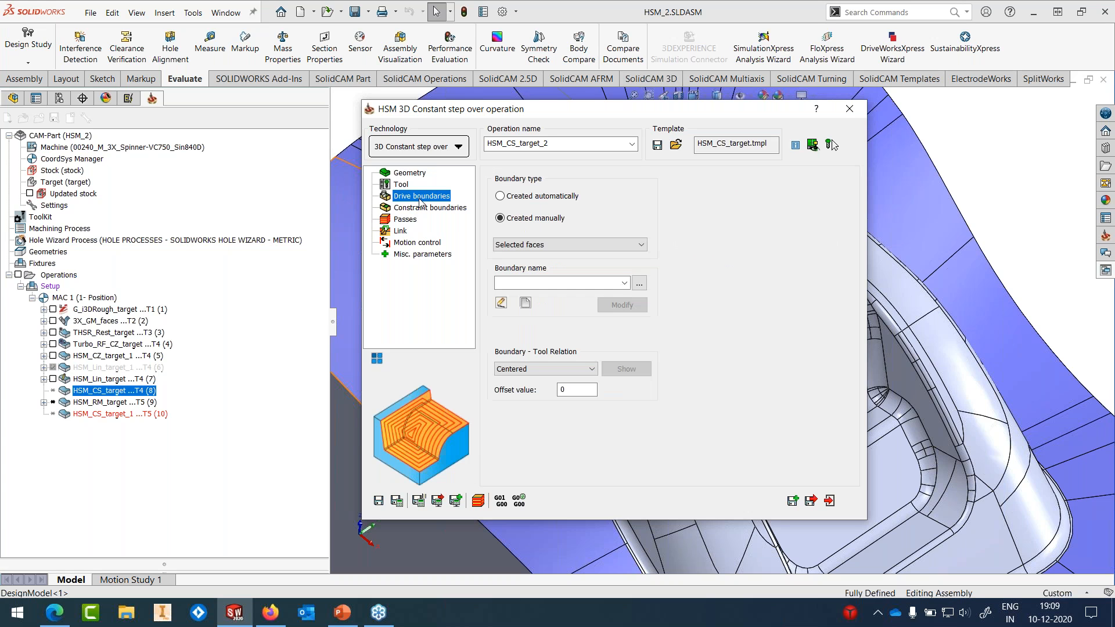
click(524, 306)
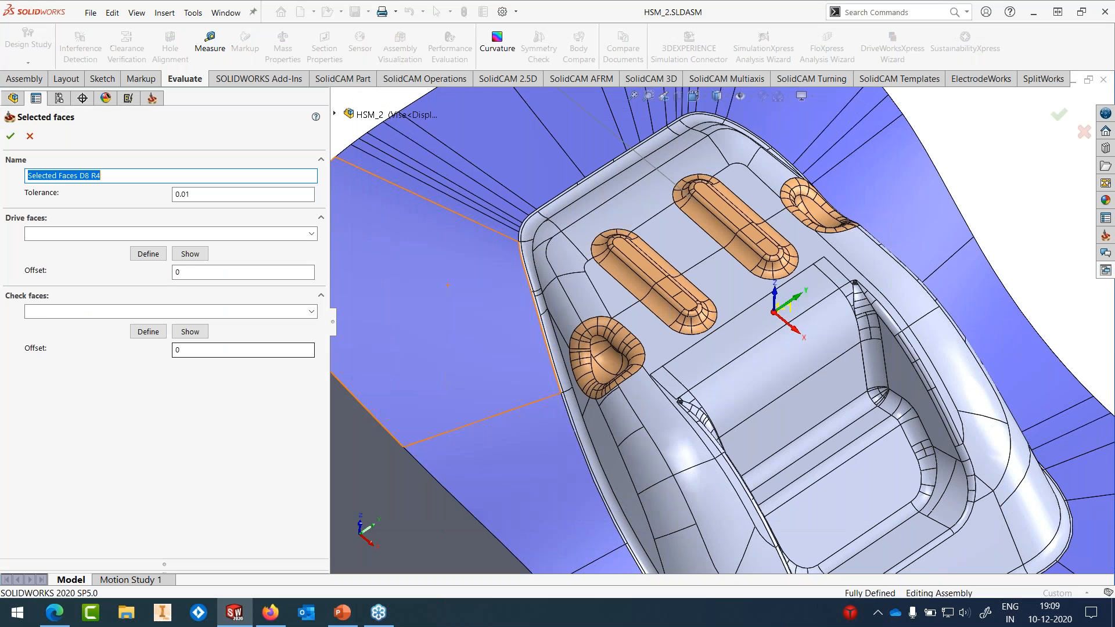
key(Escape)
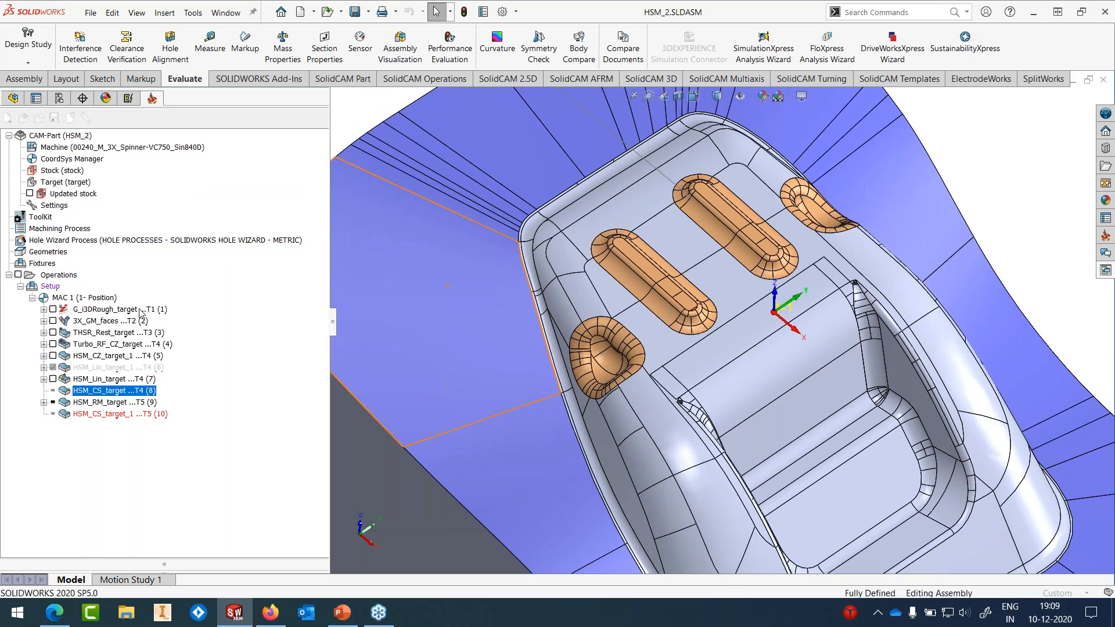
click(152, 319)
click(608, 364)
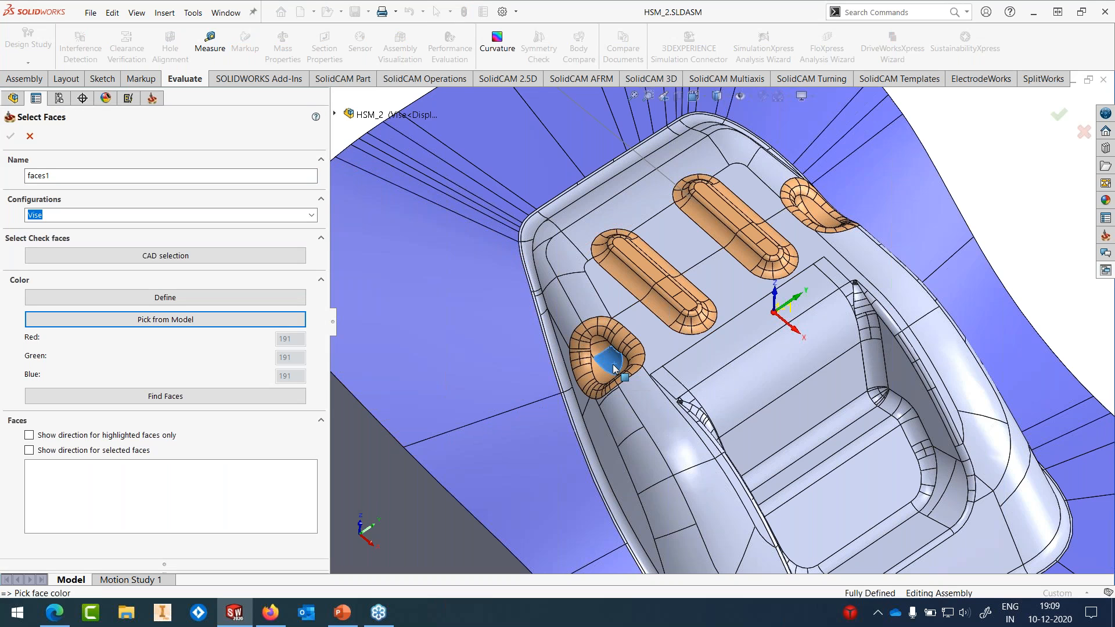
click(223, 399)
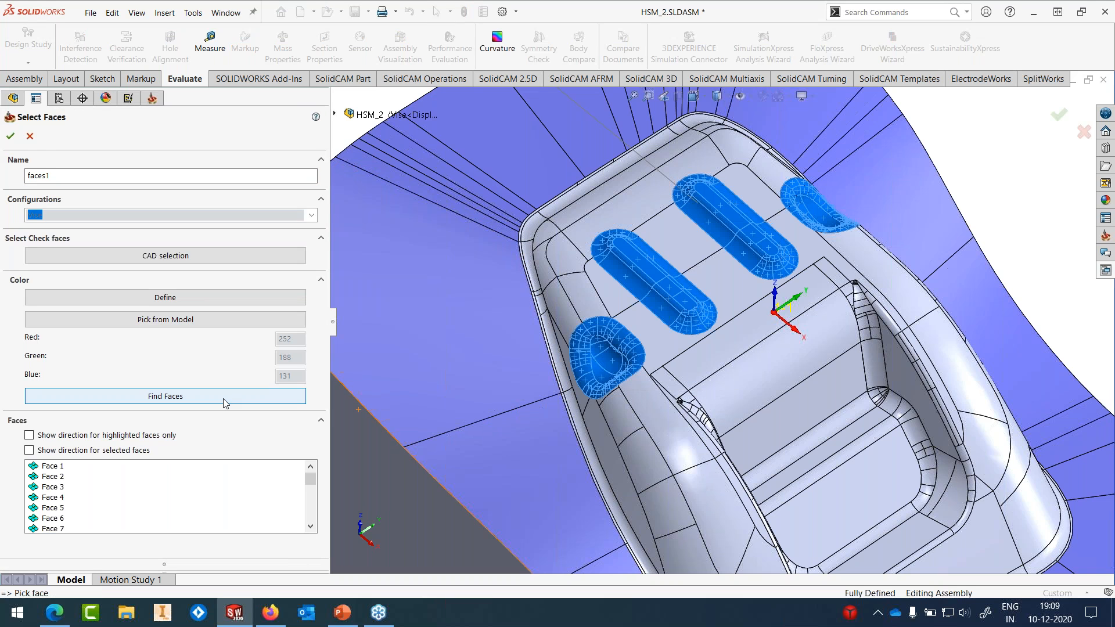
click(11, 137)
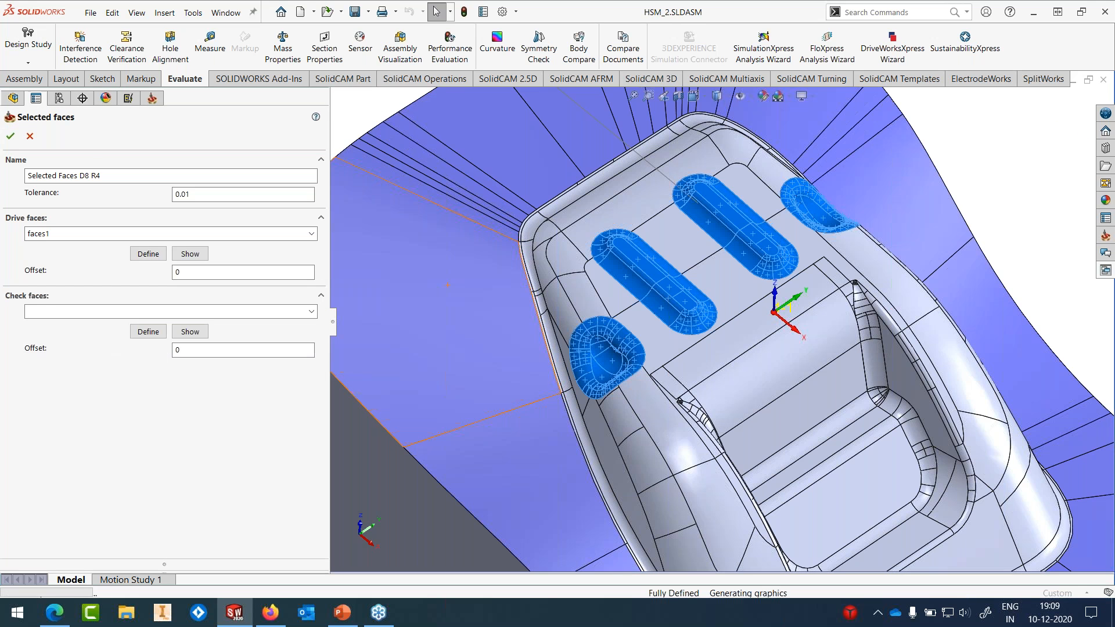
click(11, 138)
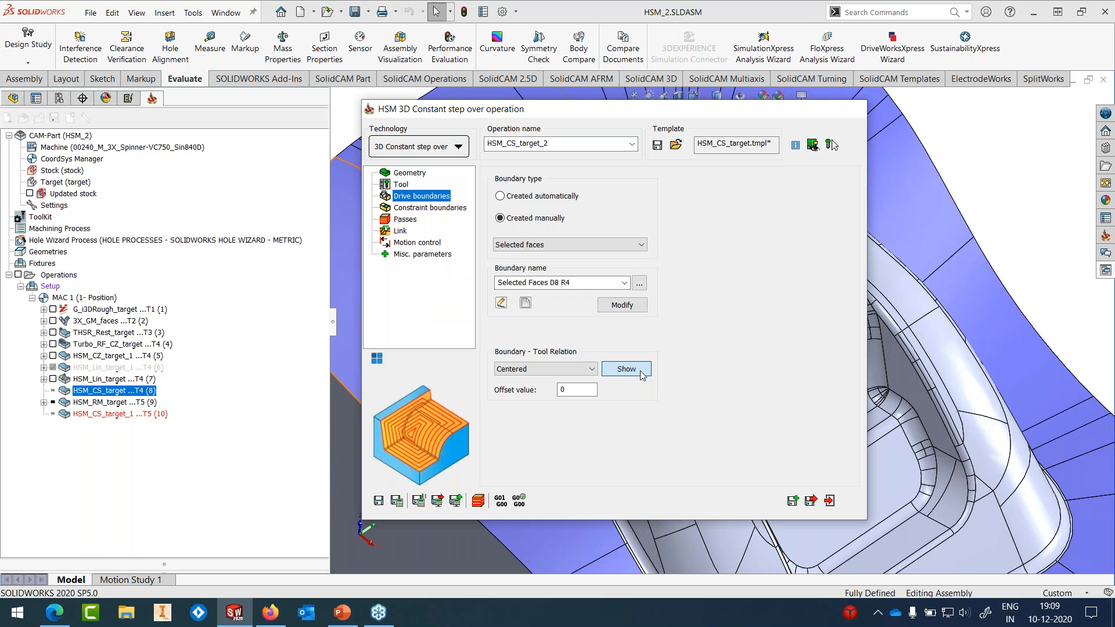
Step: Preview the drive boundary chains around the recesses on the model
click(626, 370)
middle_drag(706, 365, 788, 387)
scroll(737, 325, up, 3)
click(11, 136)
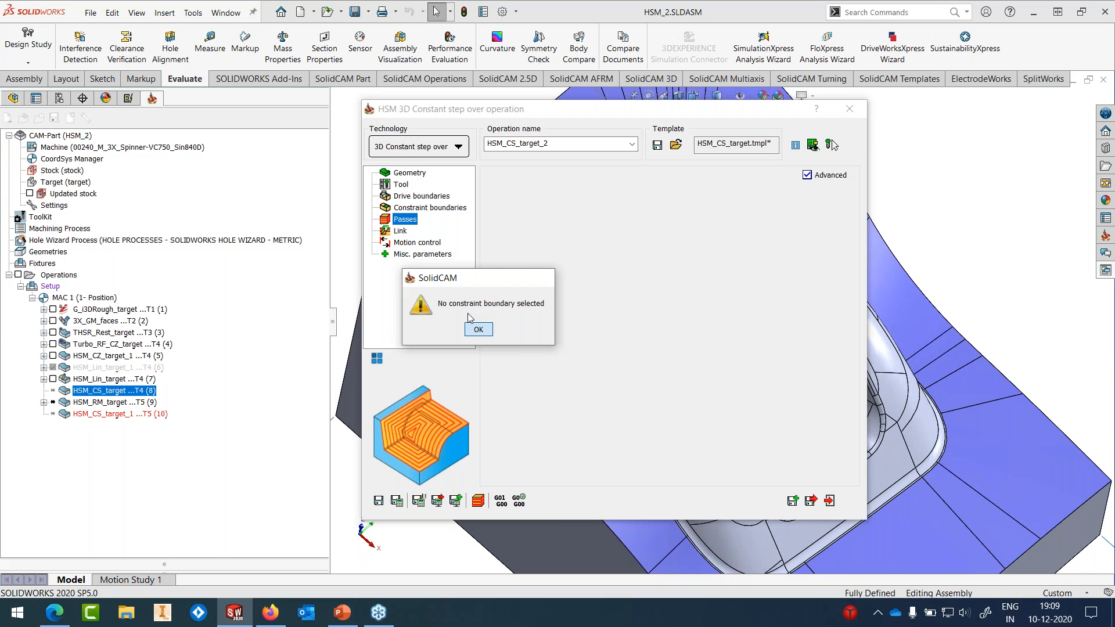
Step: Assign the existing selected-faces boundary as the constraint boundary, then save and close the constant step over operation
click(476, 329)
click(625, 283)
click(607, 295)
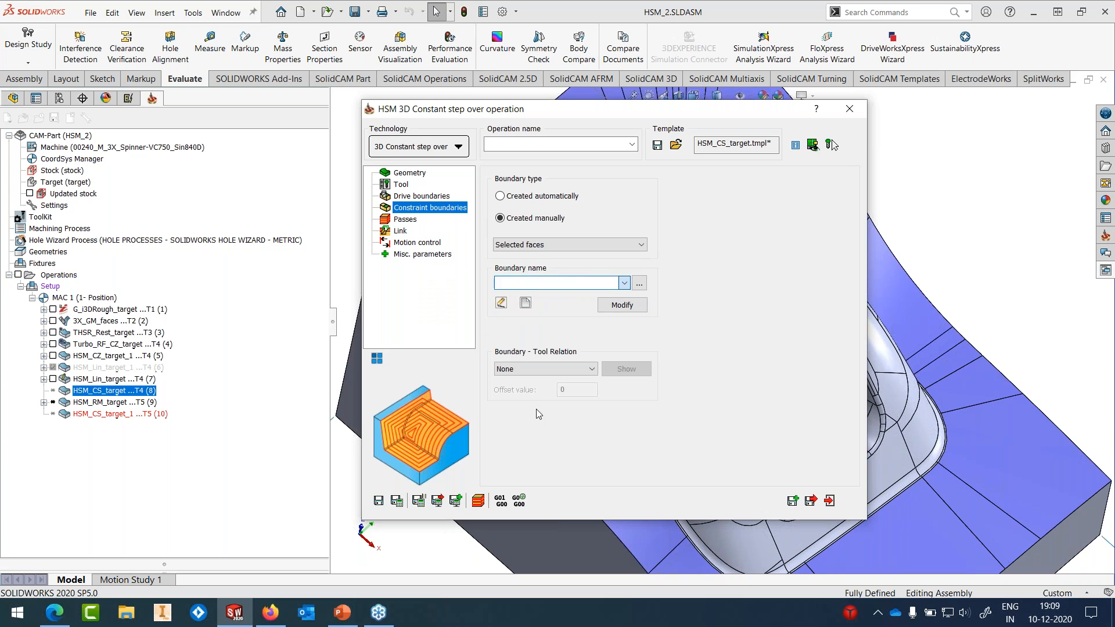
click(405, 220)
double_click(617, 323)
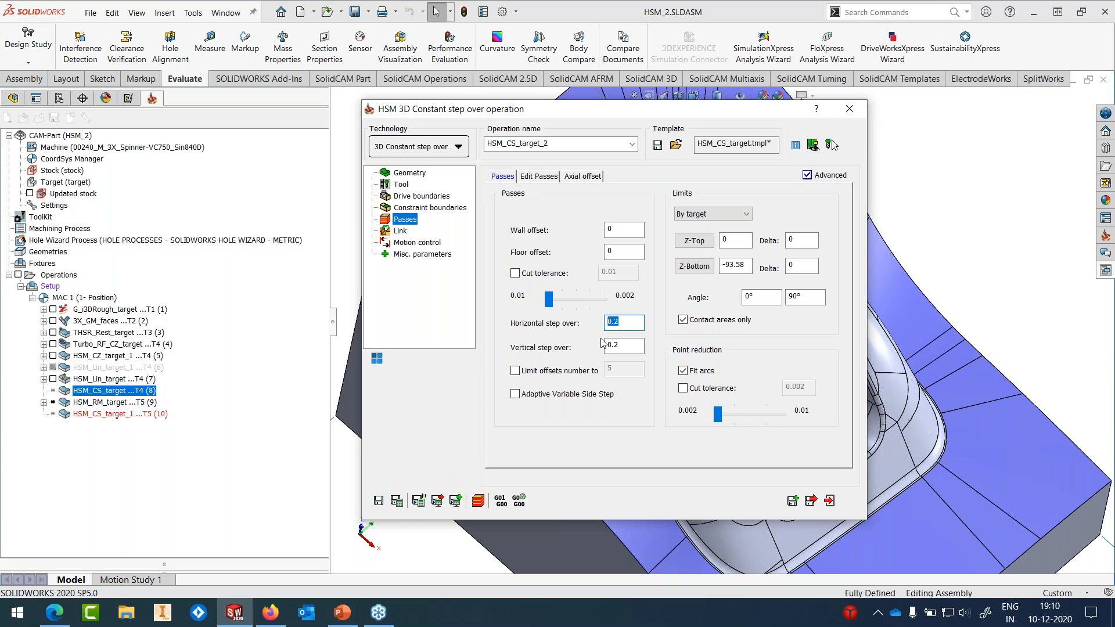
click(379, 501)
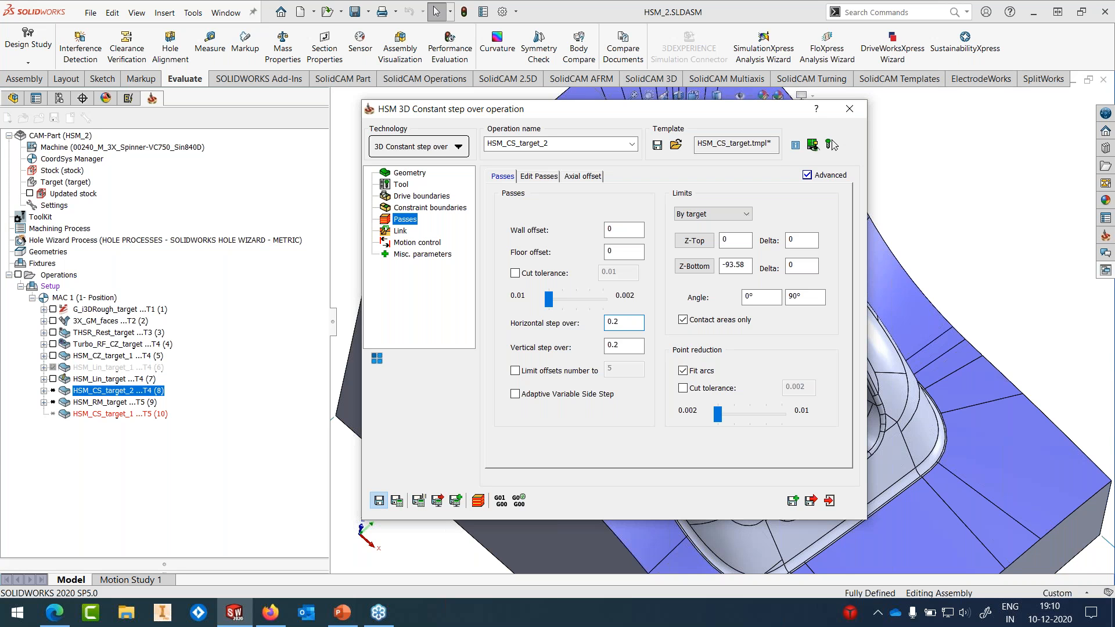
click(849, 108)
Step: Open the HSM_RM_target rest machining operation and assign target as its geometry
right_click(98, 403)
click(129, 148)
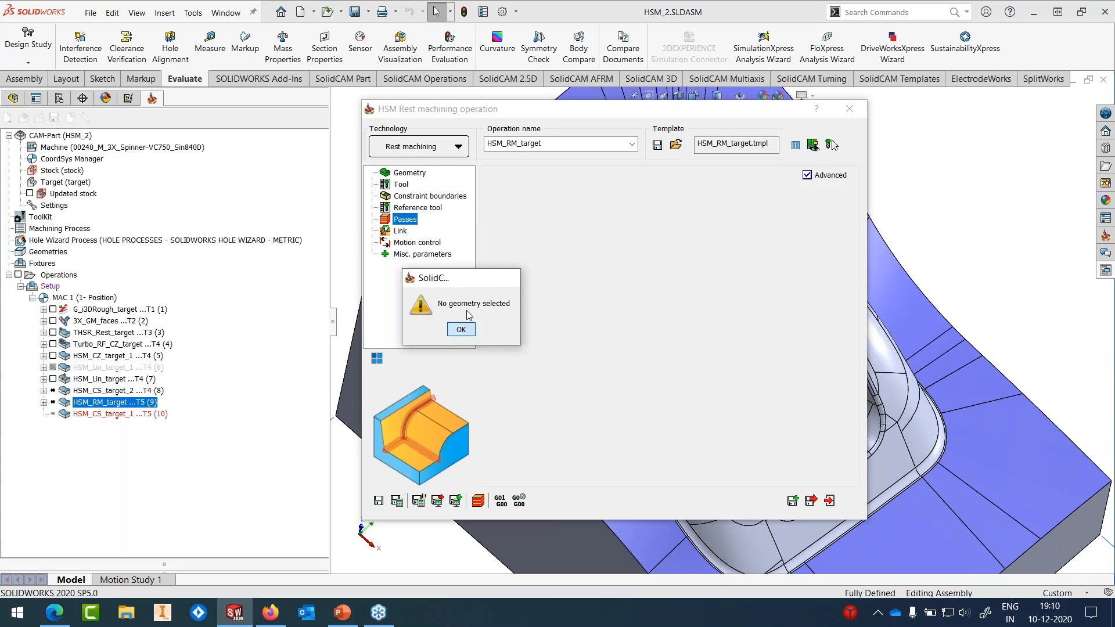
click(462, 329)
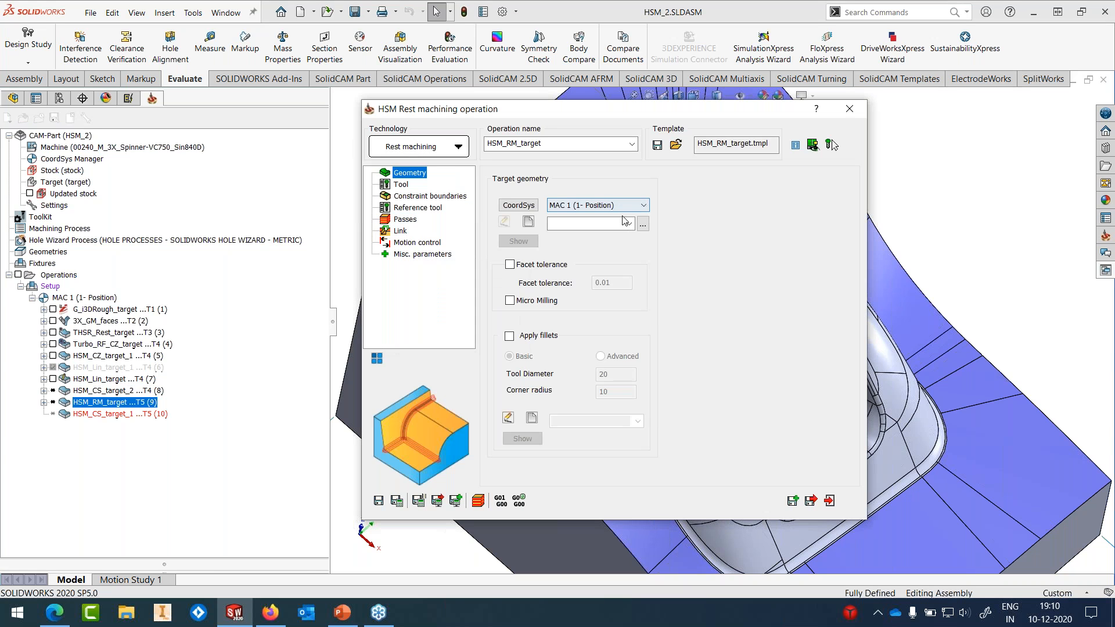
click(628, 224)
click(581, 234)
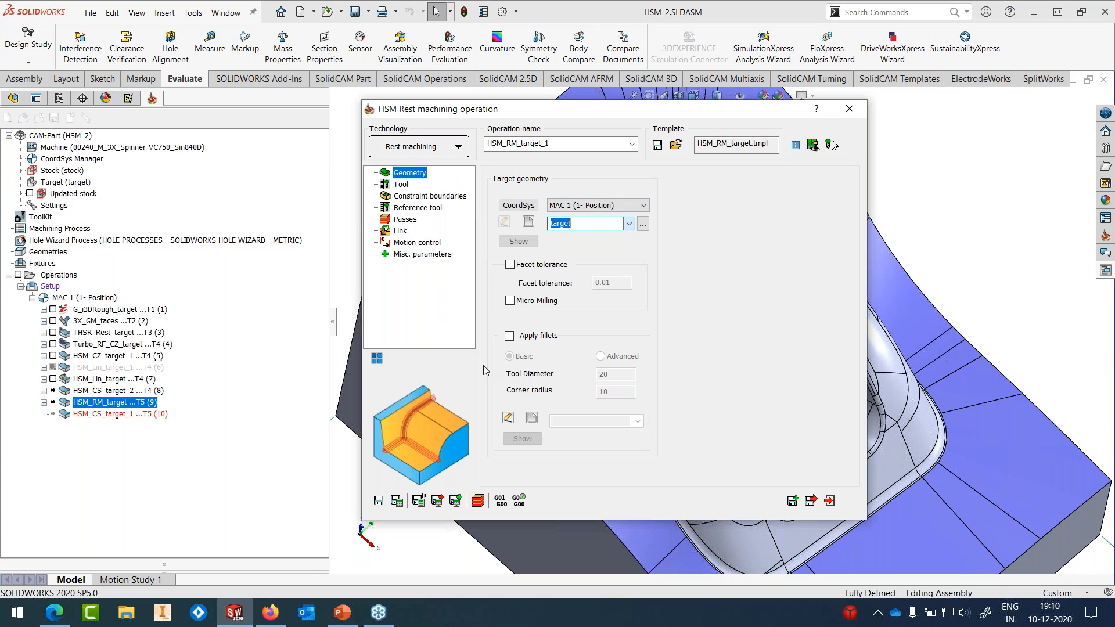
Step: Set the rest machining operation's constraint boundary to an automatically created box of the target geometry
click(402, 185)
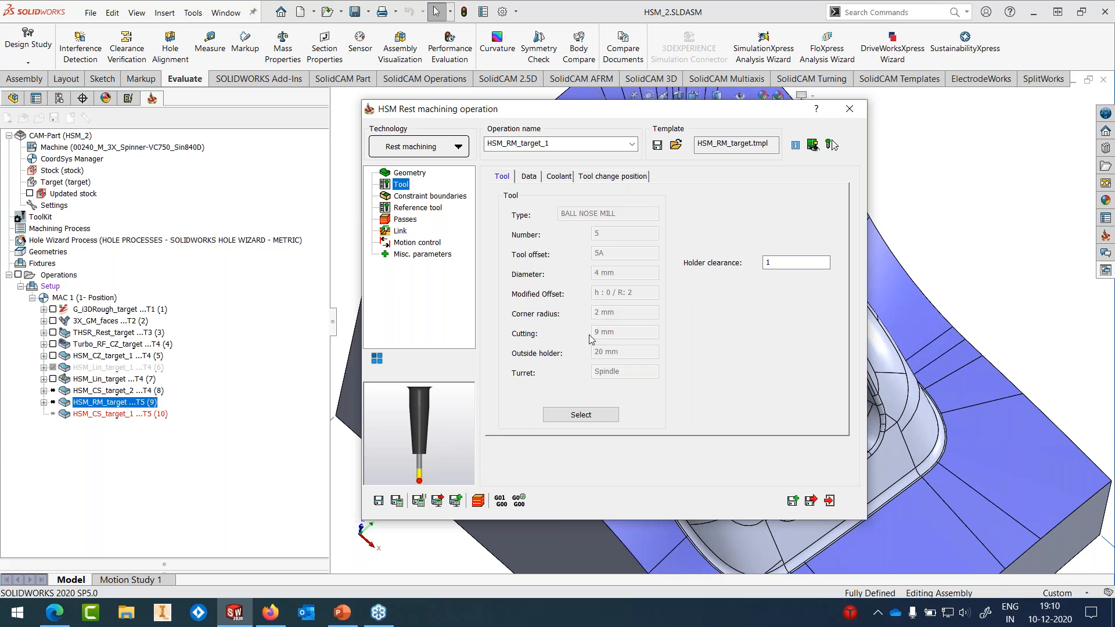
click(433, 197)
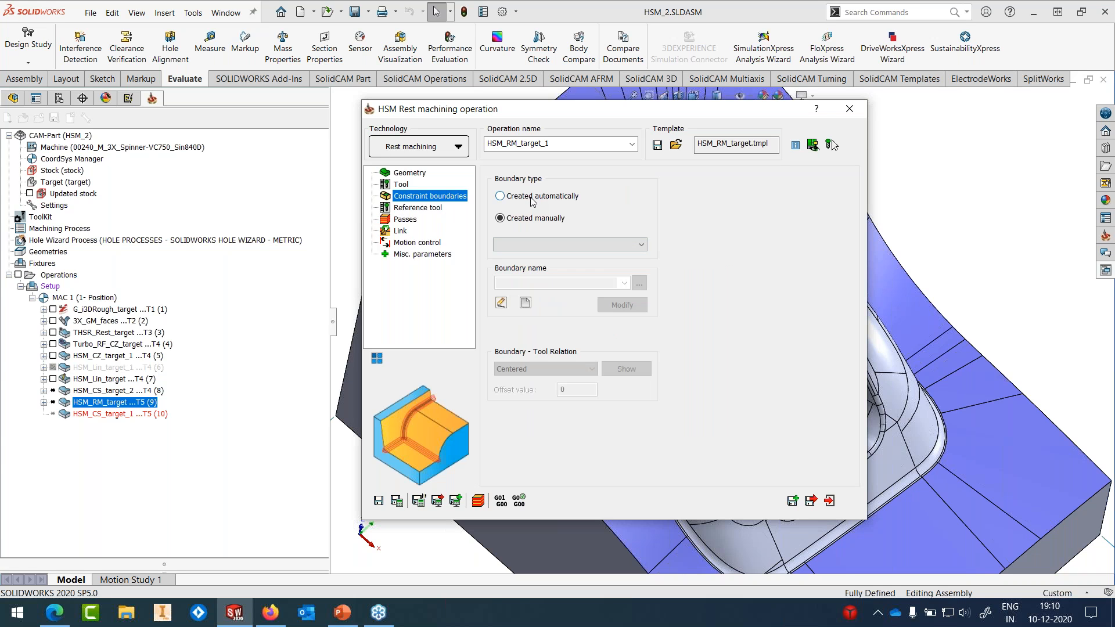
click(531, 197)
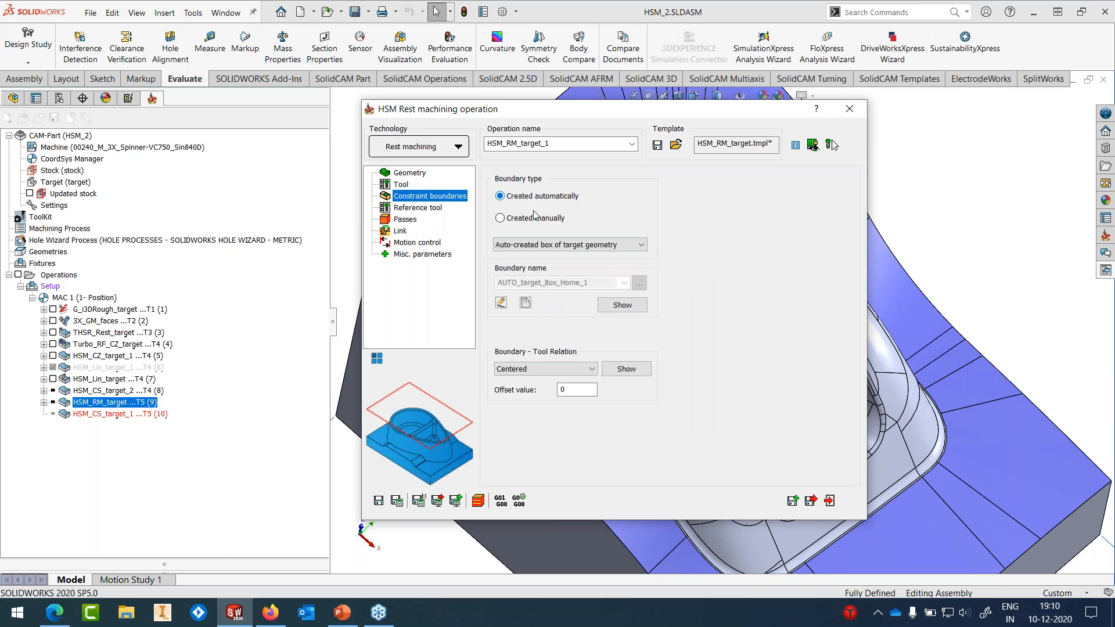
Step: Review the reference tool, passes and link parameters of the rest machining operation, then save it
click(416, 209)
double_click(569, 199)
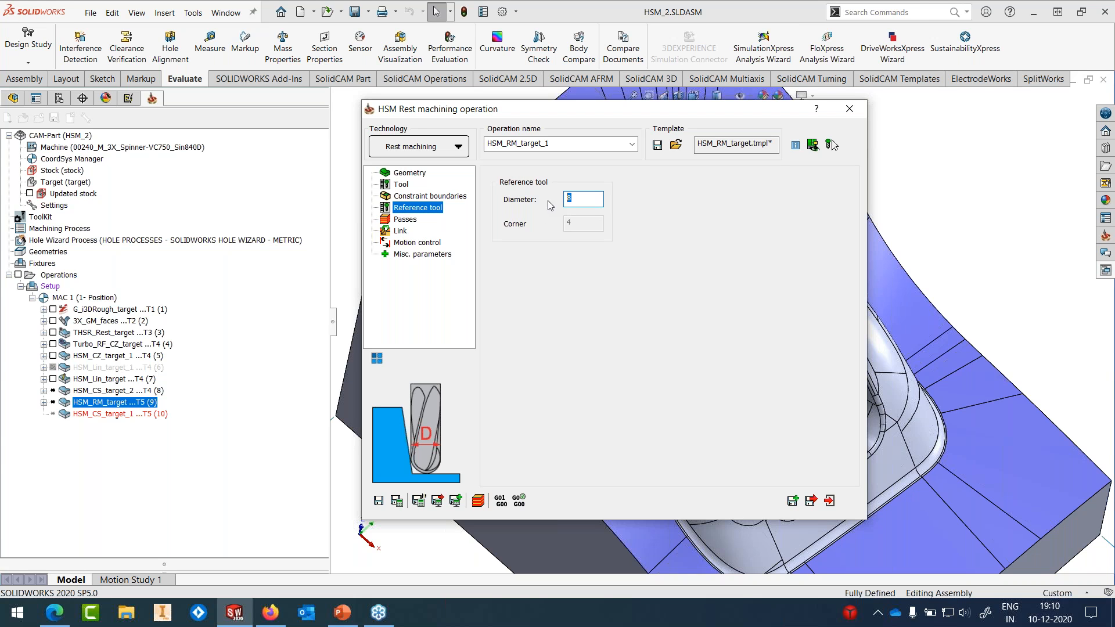
click(405, 219)
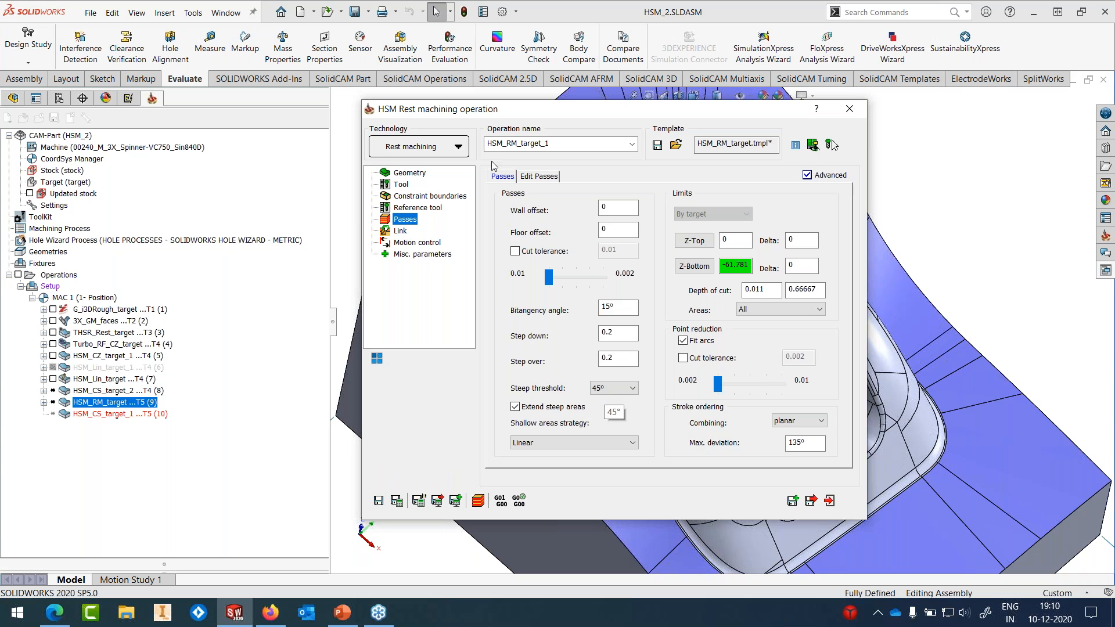
click(400, 230)
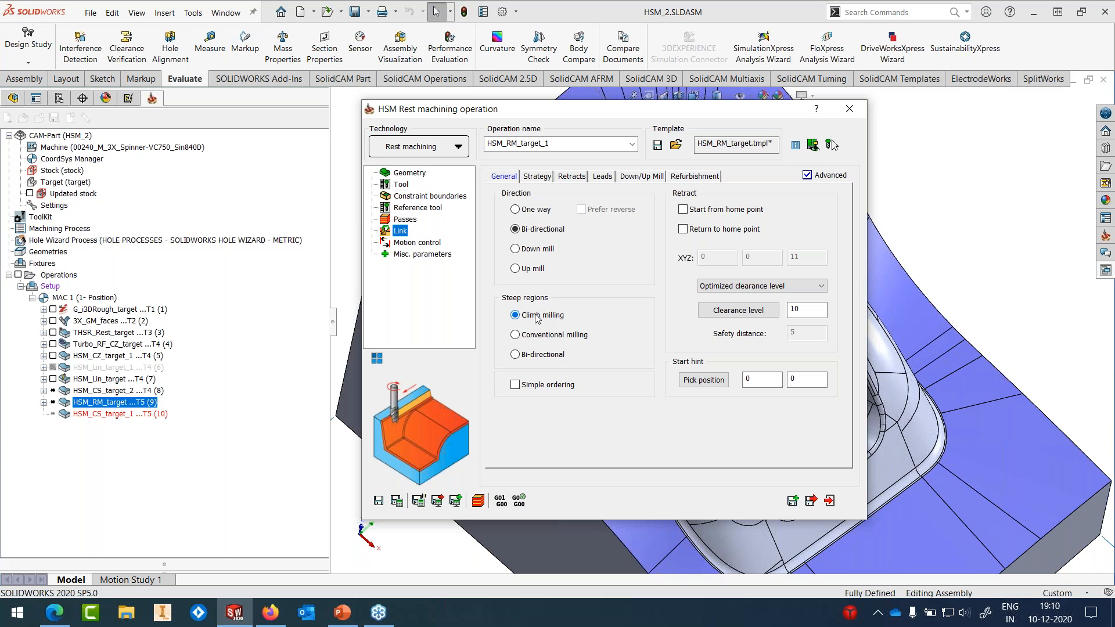
click(378, 504)
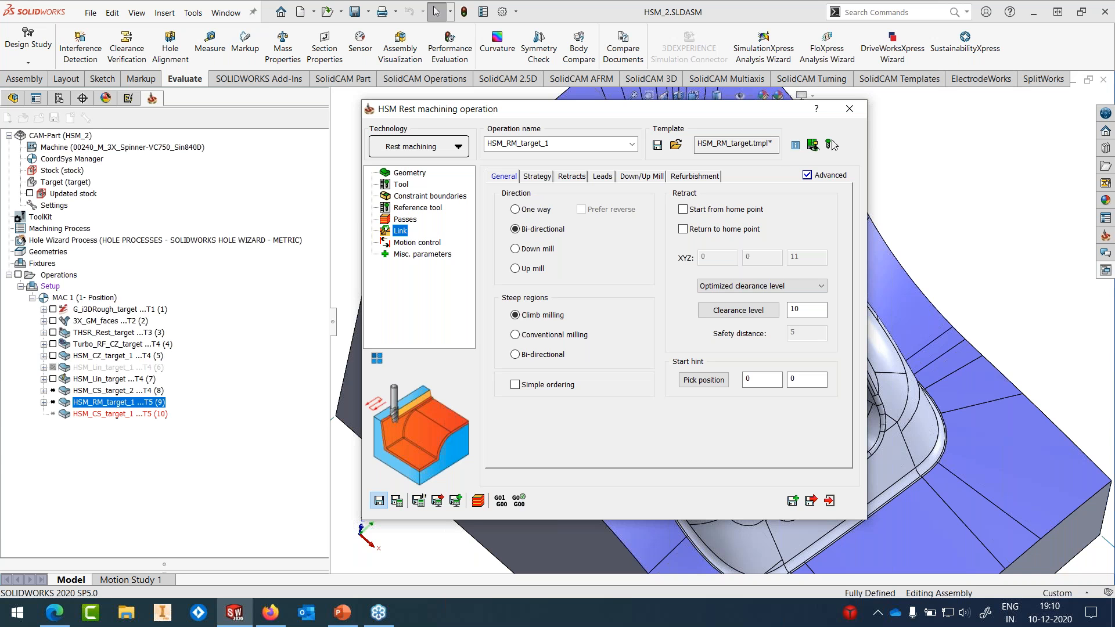
Step: Calculate the HSM_CS_target_2 operation and inspect its tool path over the recesses
click(102, 390)
right_click(102, 393)
click(140, 188)
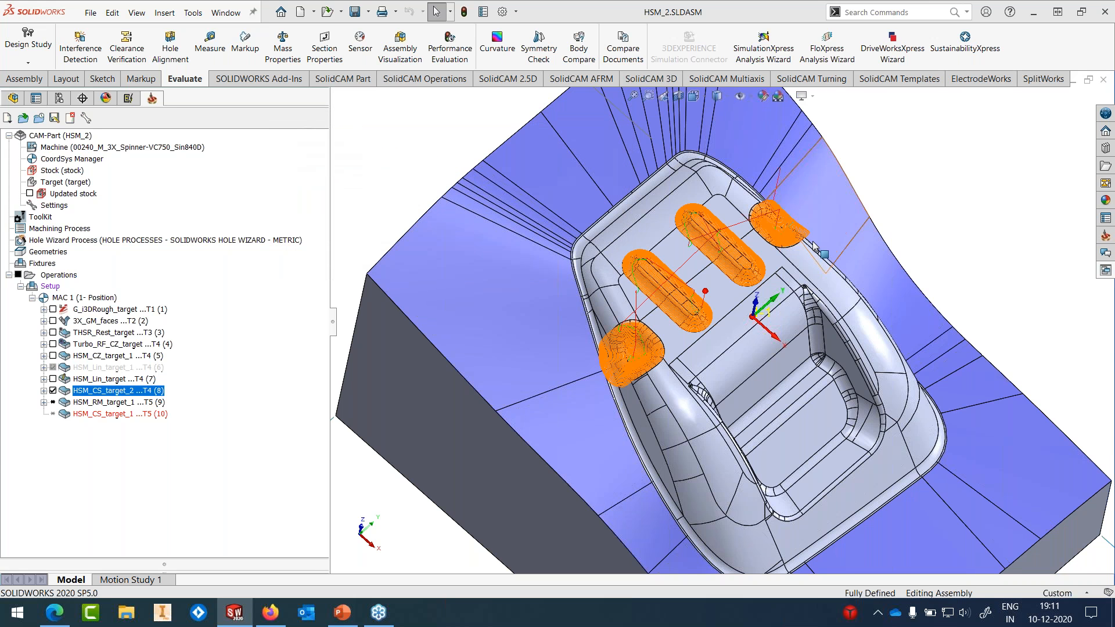
scroll(802, 244, up, 2)
middle_drag(754, 262, 652, 393)
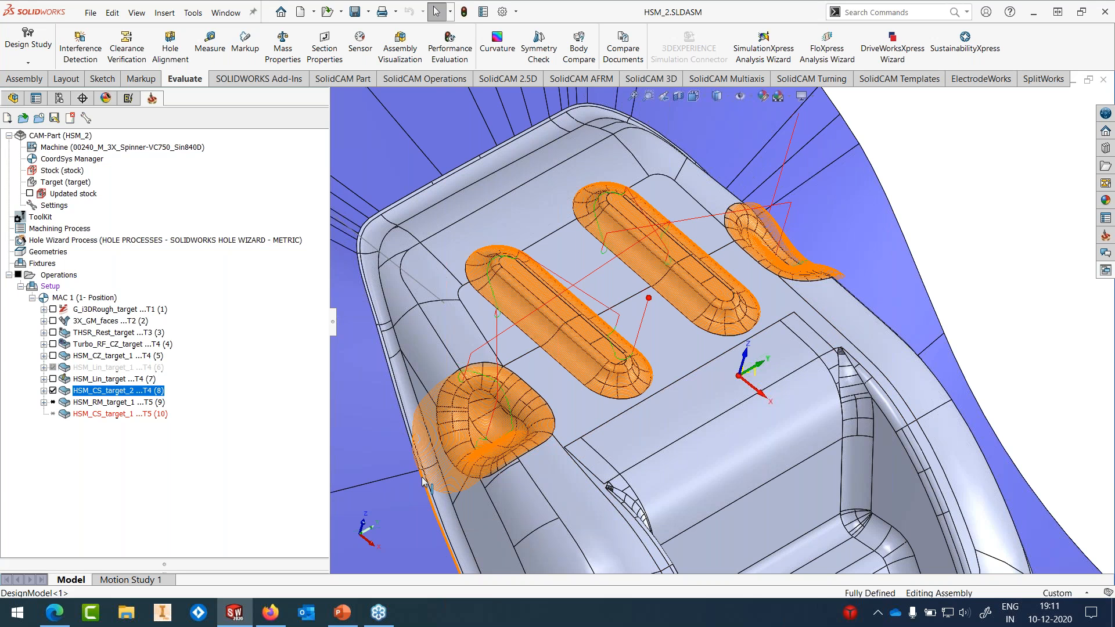
click(502, 496)
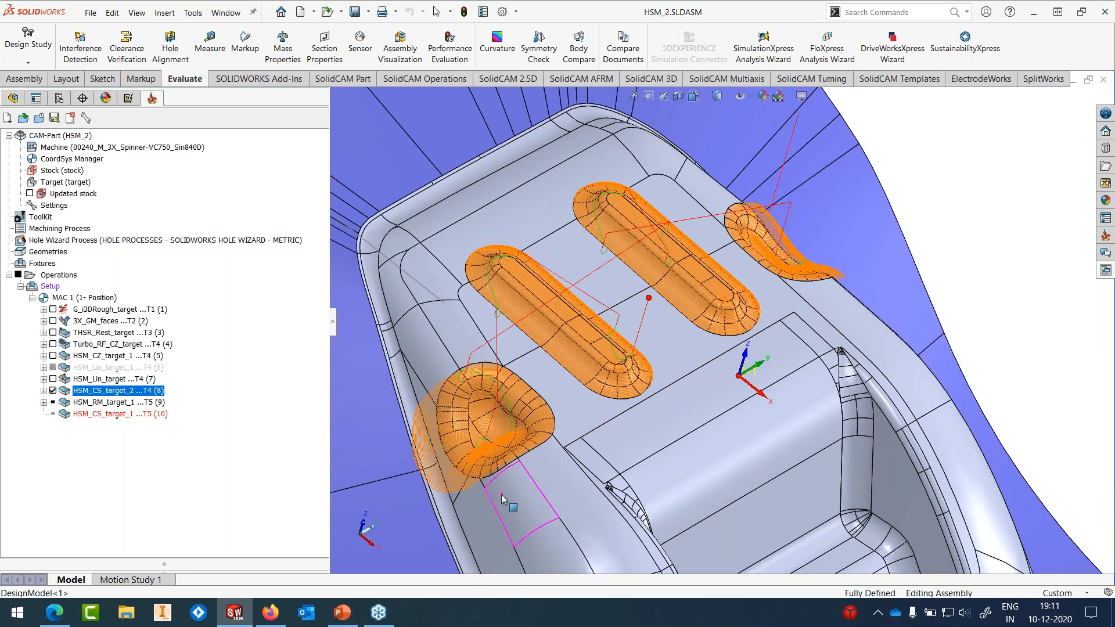
middle_drag(500, 494, 455, 466)
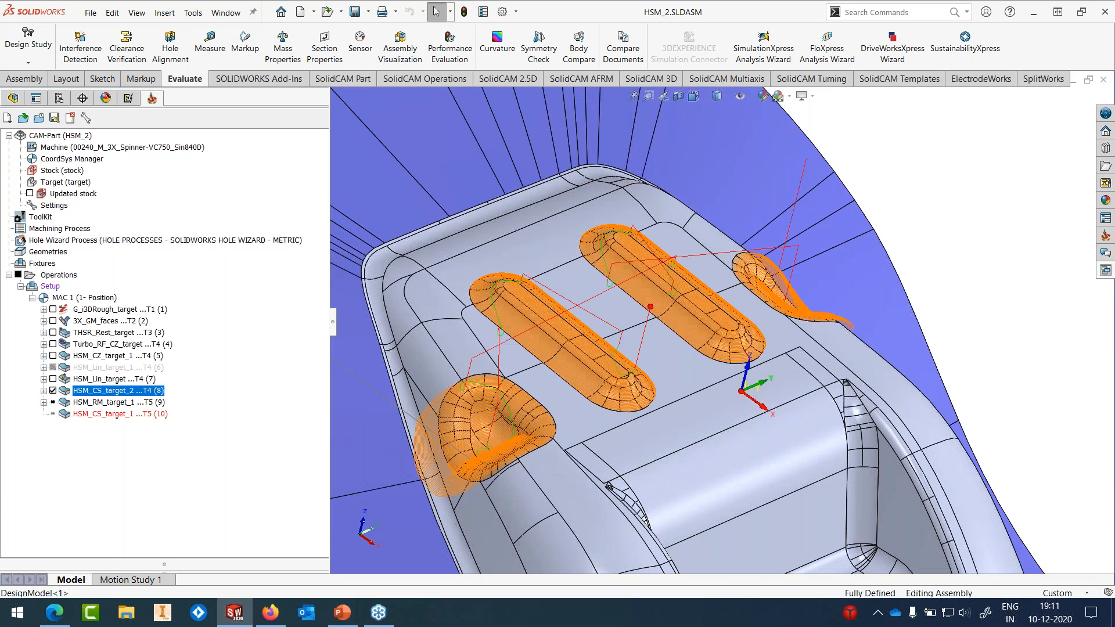
scroll(570, 436, up, 3)
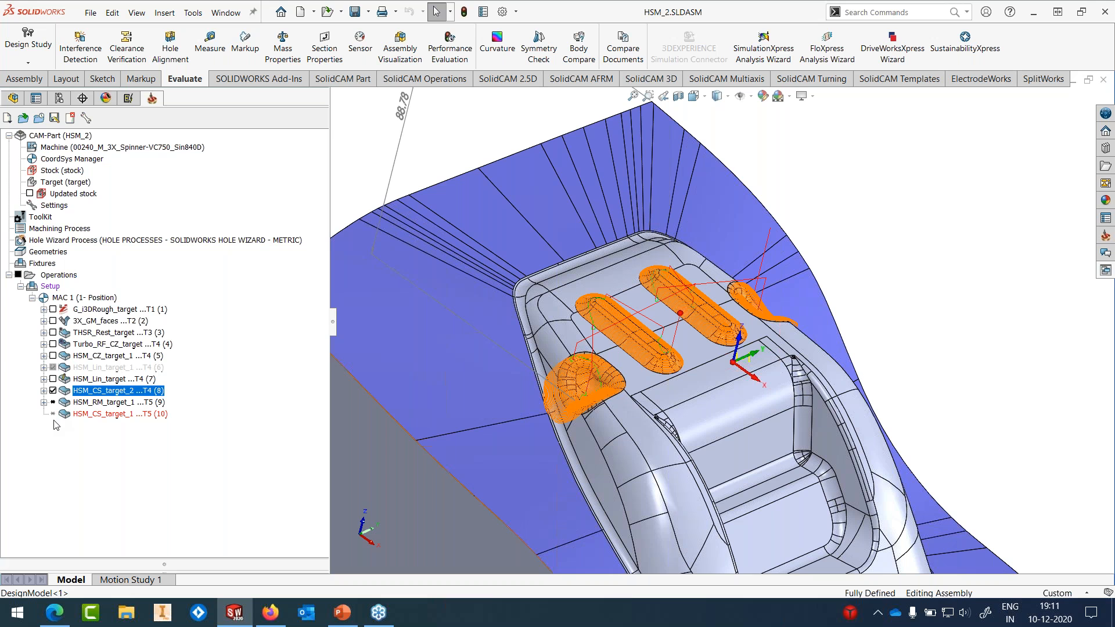
click(53, 390)
Step: Calculate the HSM_RM_target_1 operation and examine its steep and shallow passes around the inner pocket corner
right_click(81, 402)
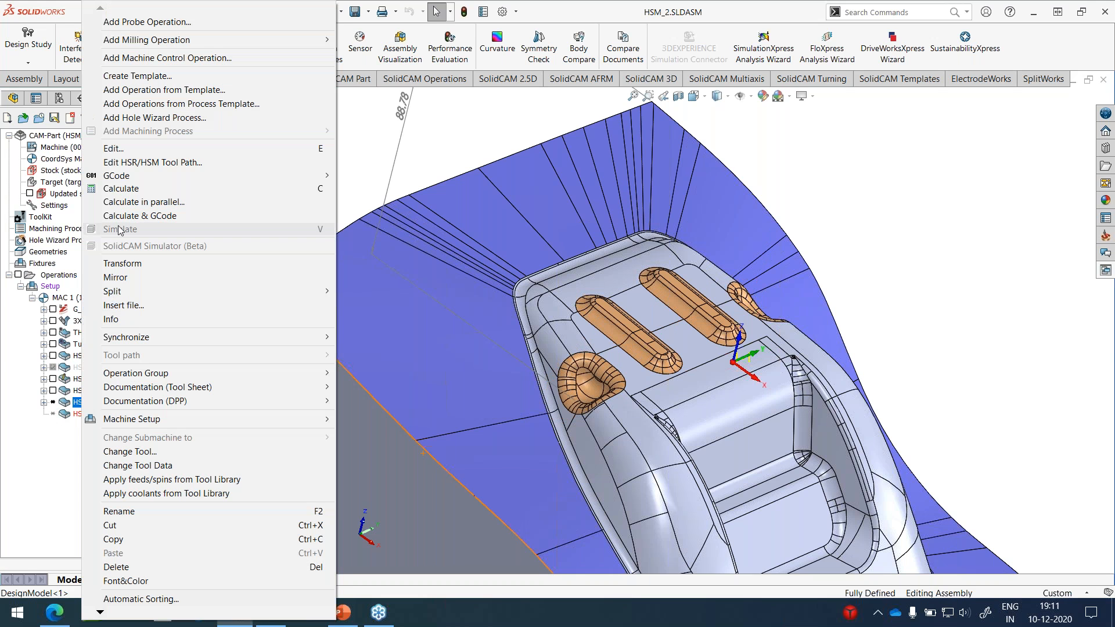
click(133, 190)
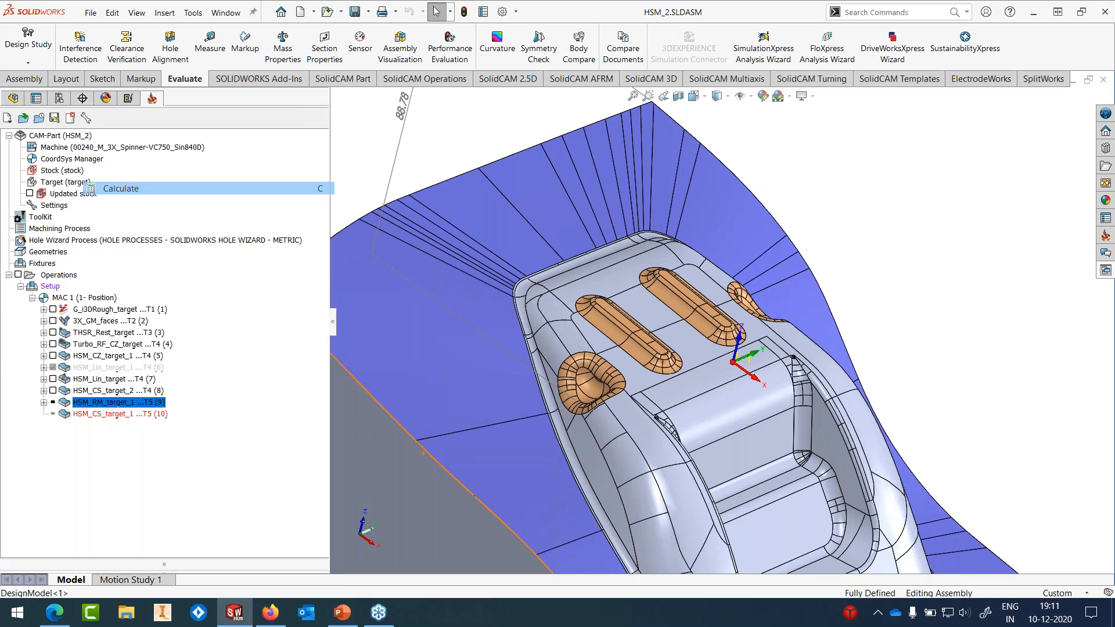
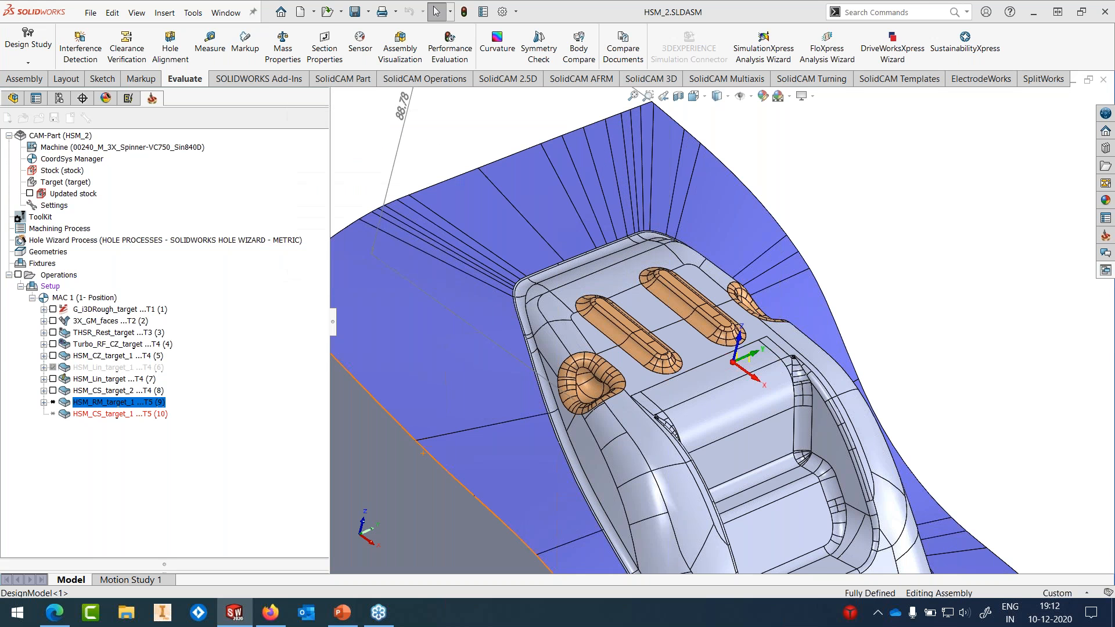
scroll(860, 523, down, 8)
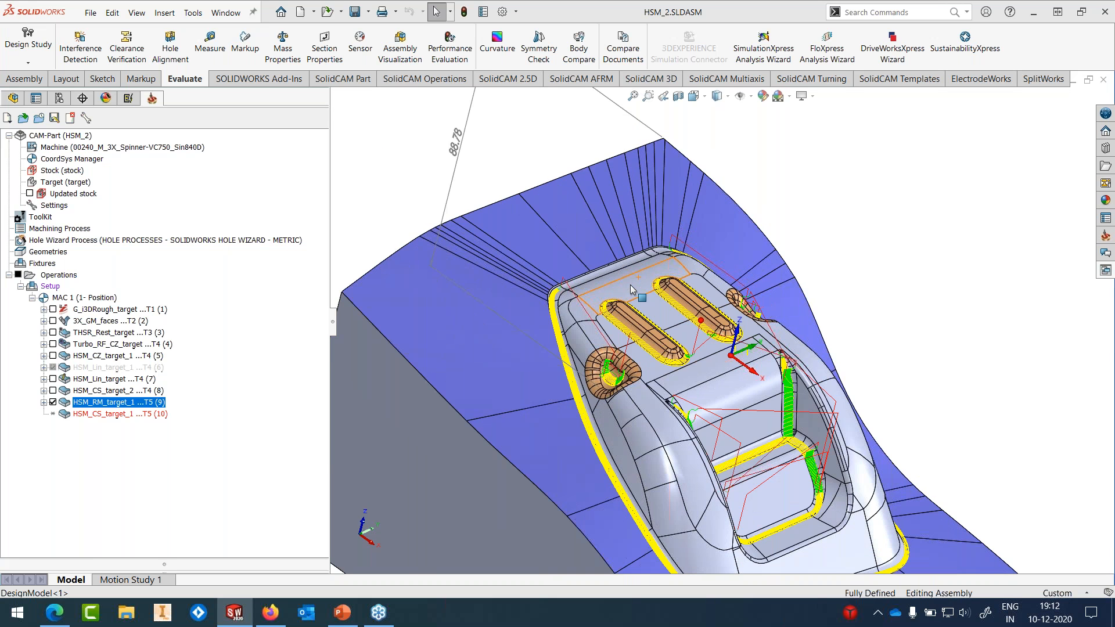
scroll(761, 401, down, 2)
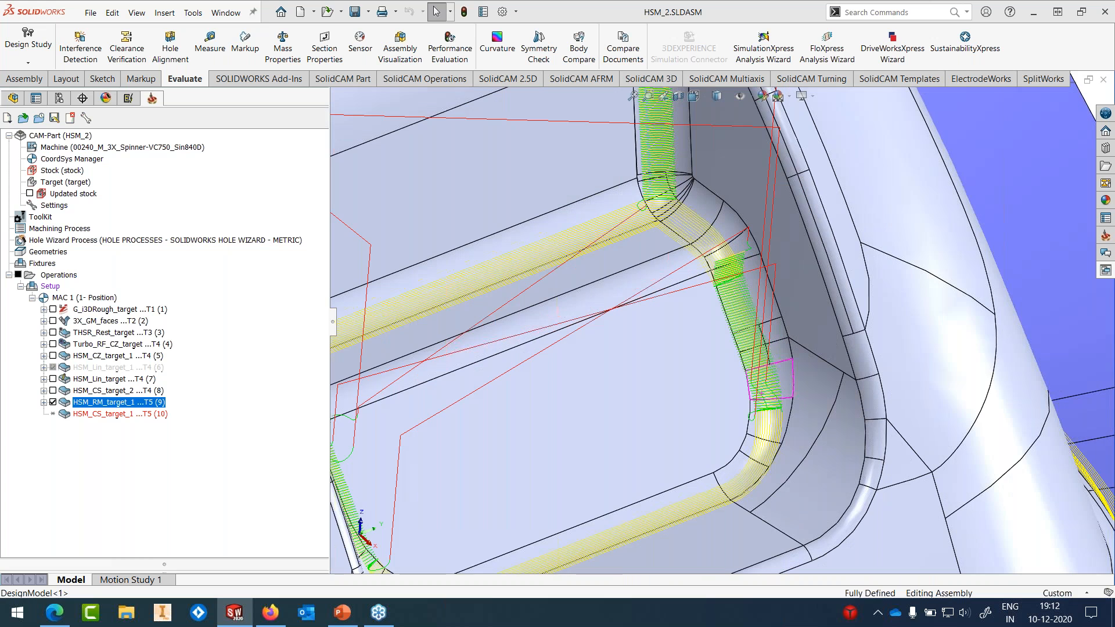
scroll(766, 402, down, 3)
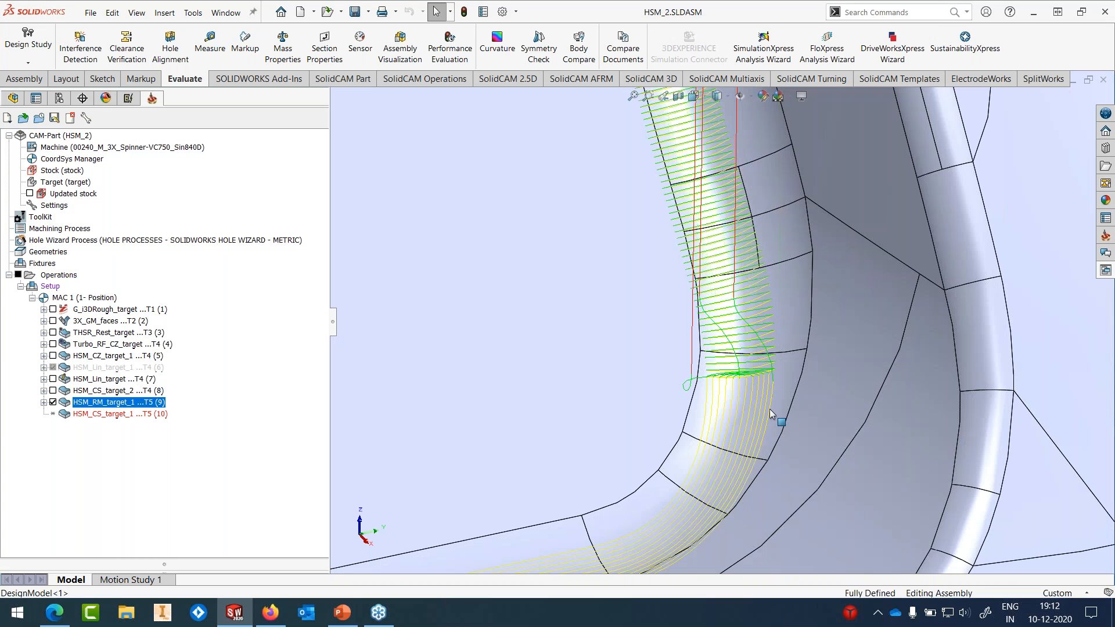
scroll(769, 409, down, 4)
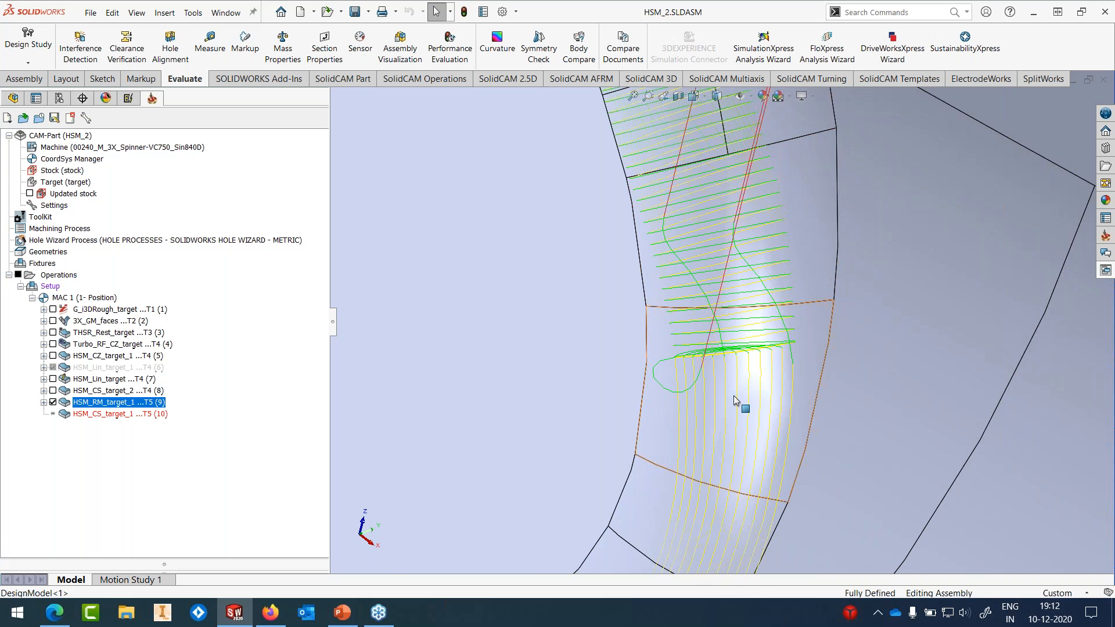
scroll(734, 395, up, 3)
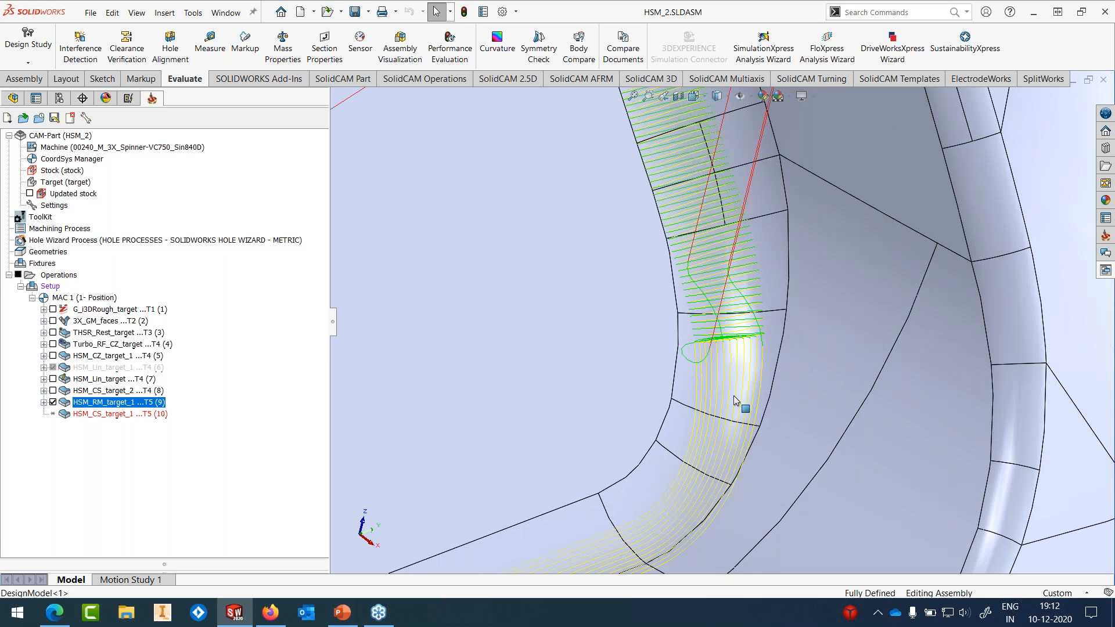
scroll(724, 384, down, 2)
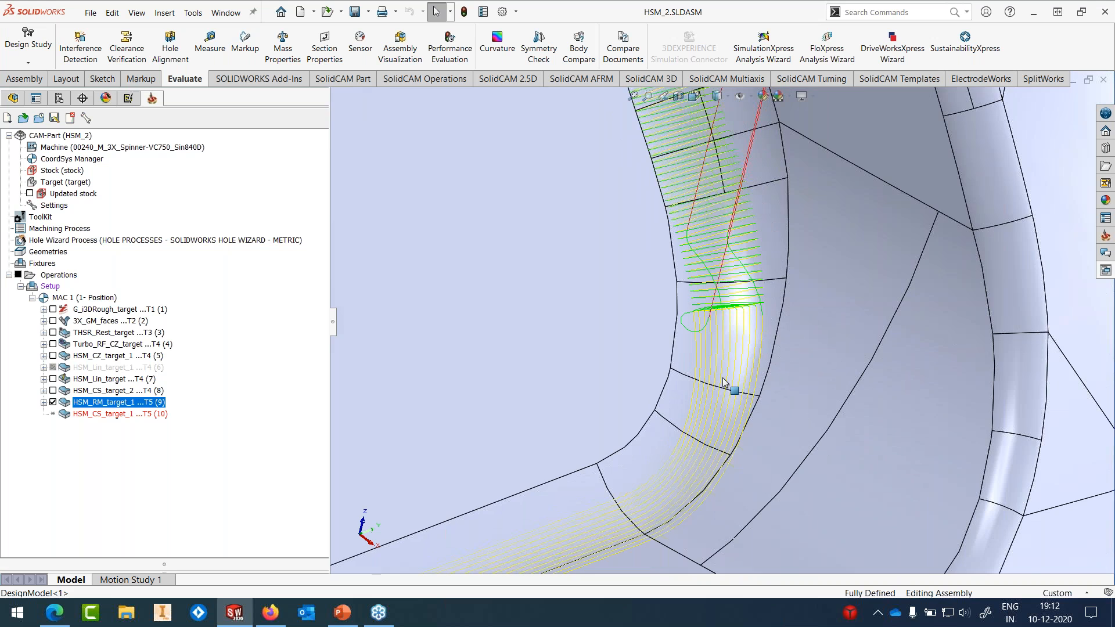
scroll(722, 323, up, 5)
click(52, 402)
Step: Try a wall offset of 0.5 and a floor offset of 0.2 for the HSM_RM_target_1 passes, then exit the operation
right_click(83, 402)
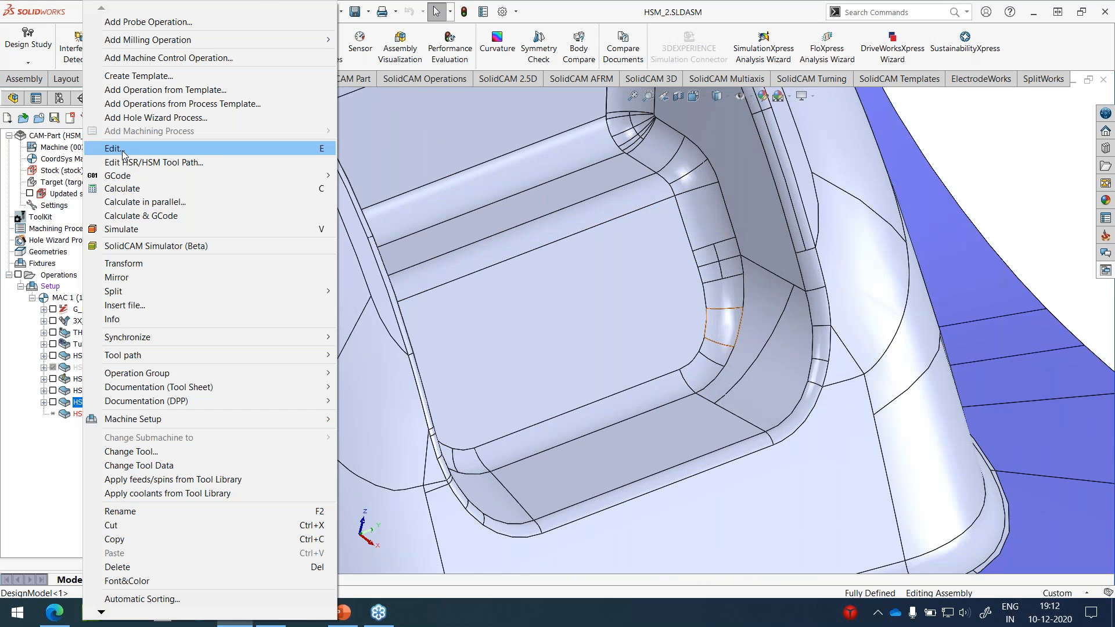
click(123, 150)
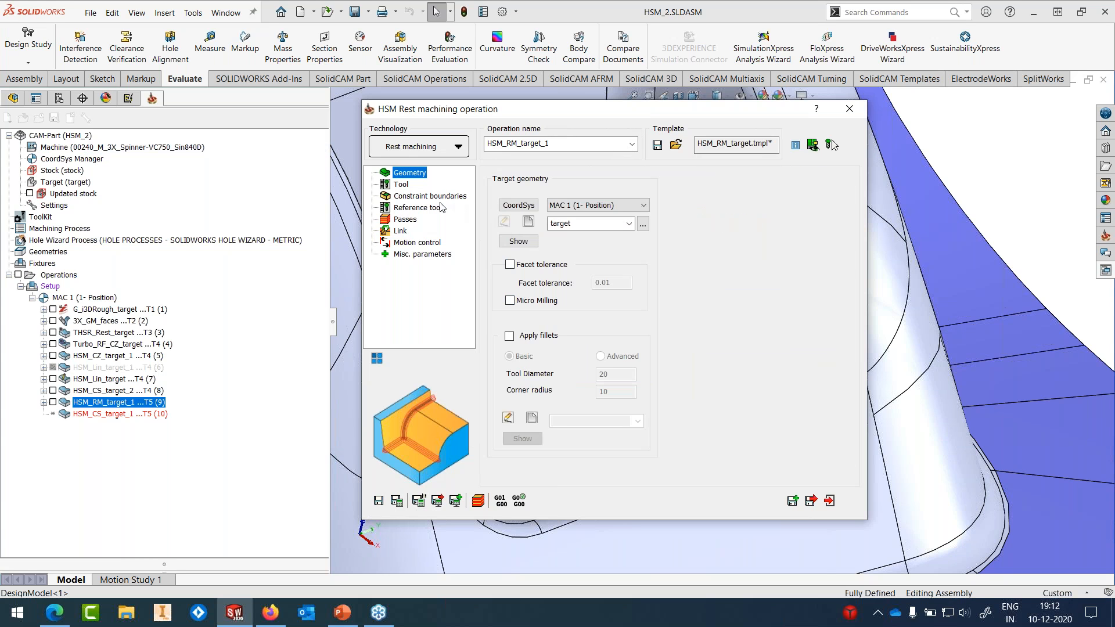
click(406, 220)
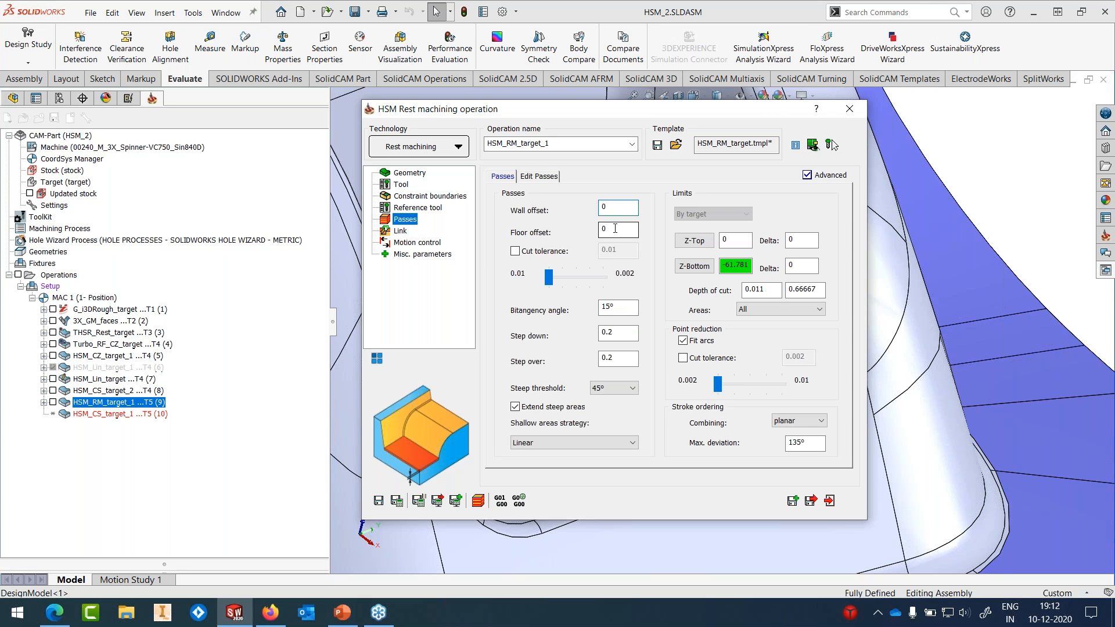
text(.5)
click(615, 230)
double_click(618, 232)
text(0.2)
click(829, 501)
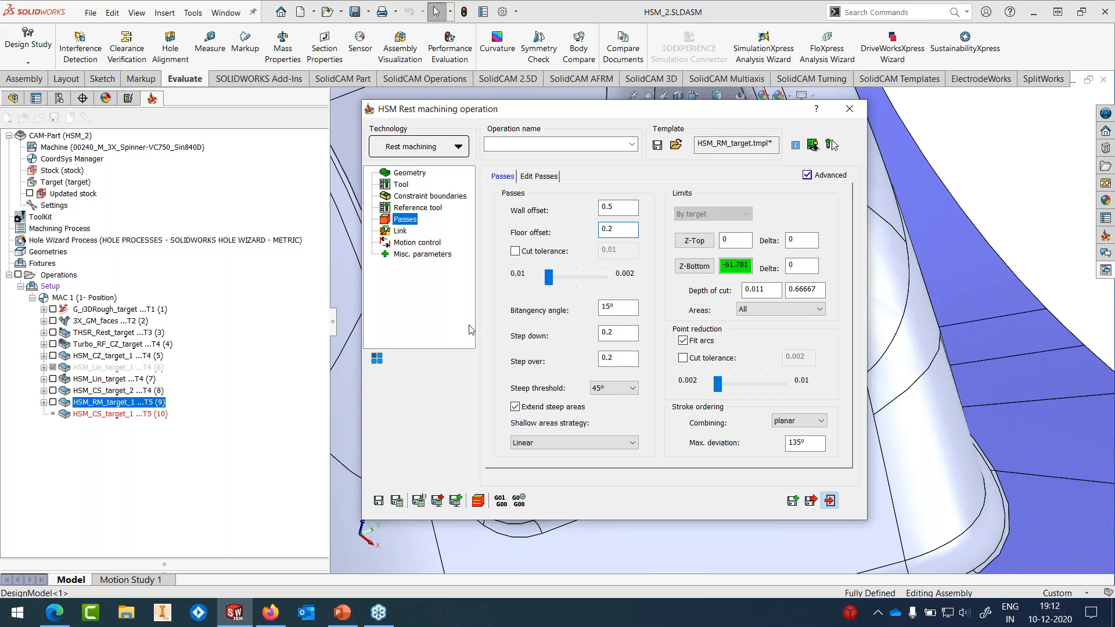
click(470, 333)
Step: Show the HSM_RM_target_1 tool path on the model and inspect it around the recesses
scroll(818, 302, up, 3)
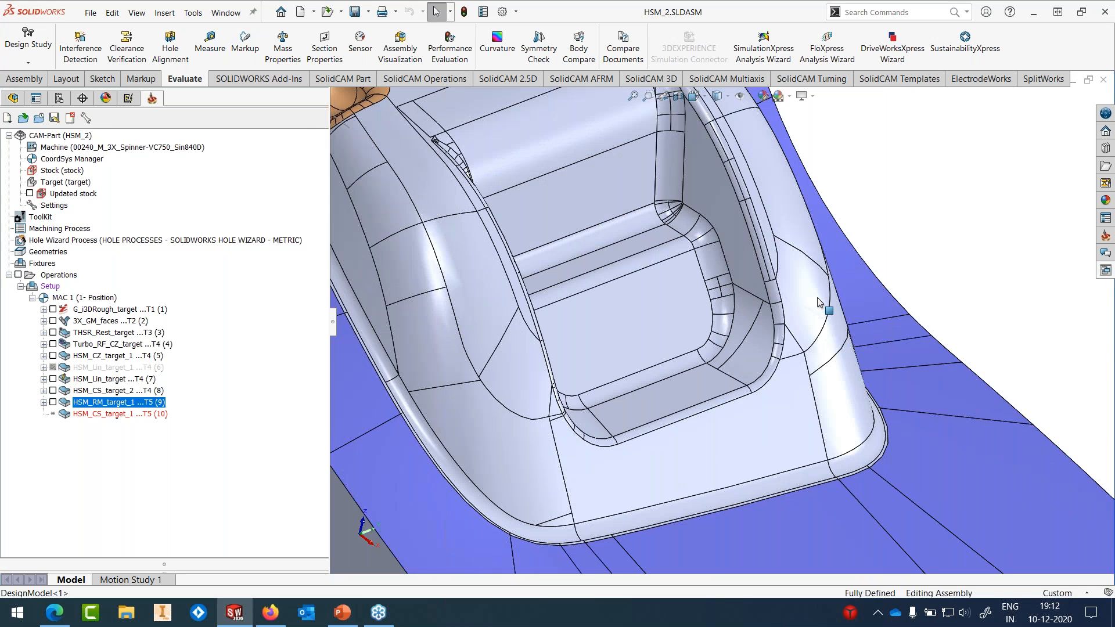
scroll(818, 303, up, 7)
middle_drag(818, 303, 796, 316)
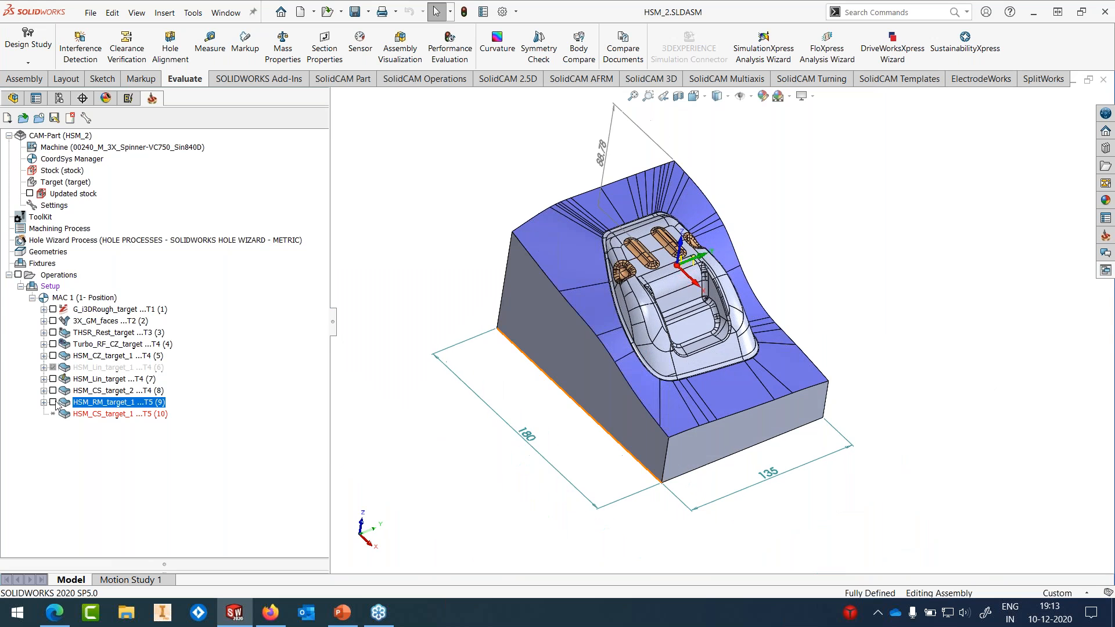
click(53, 403)
scroll(675, 281, down, 2)
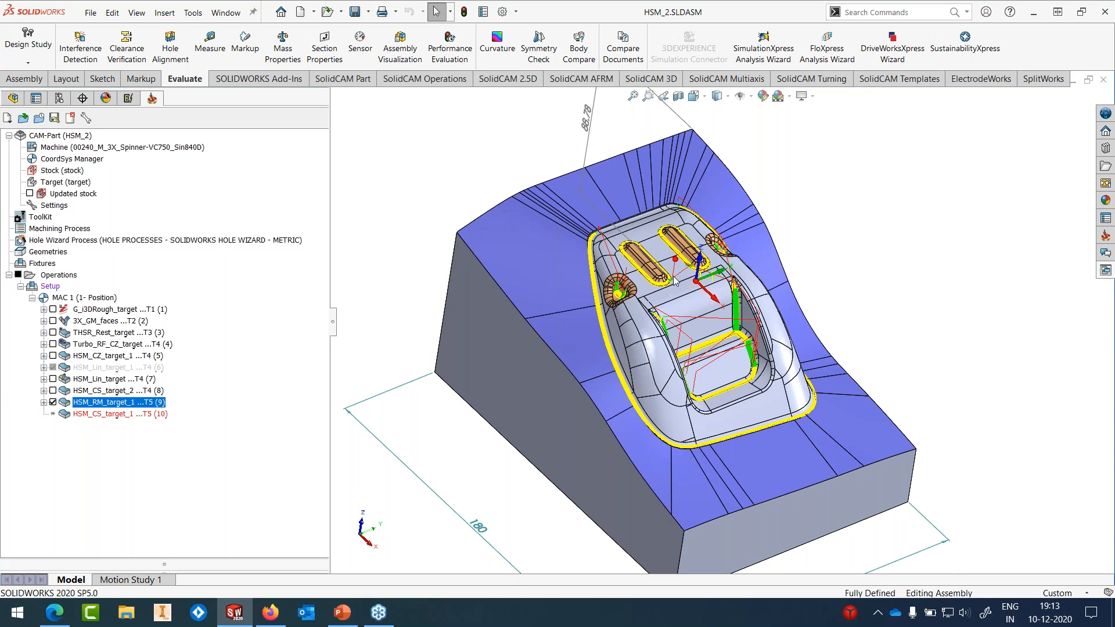
scroll(675, 281, down, 3)
scroll(671, 296, down, 2)
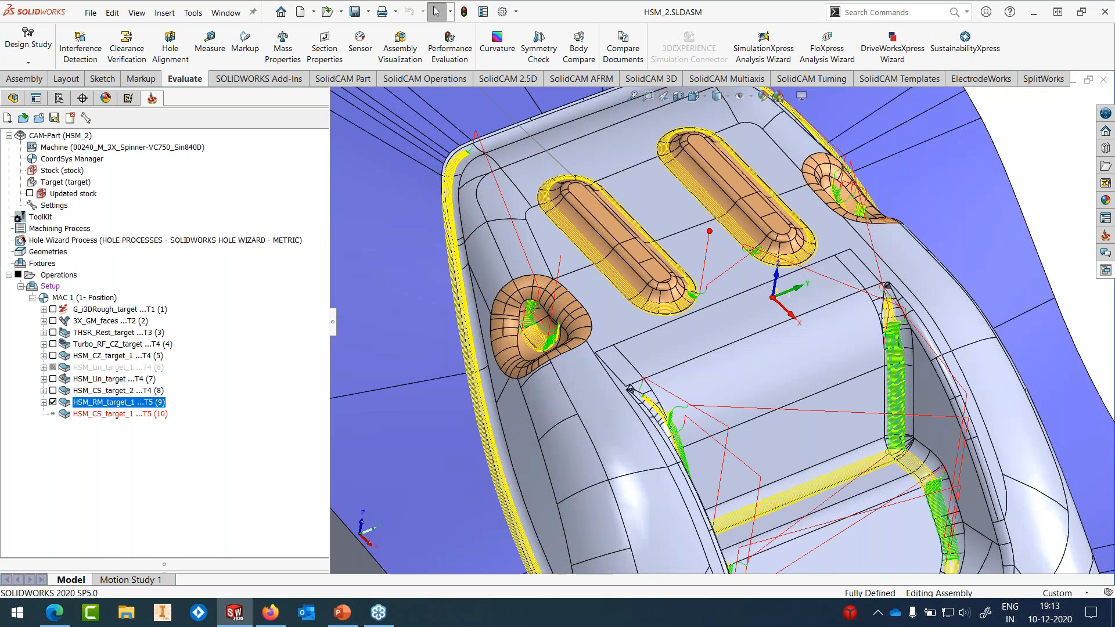
Step: Create an Edit HSR/HSM tool path operation from HSM_RM_target_1 with a manually created user-defined boundary
right_click(137, 403)
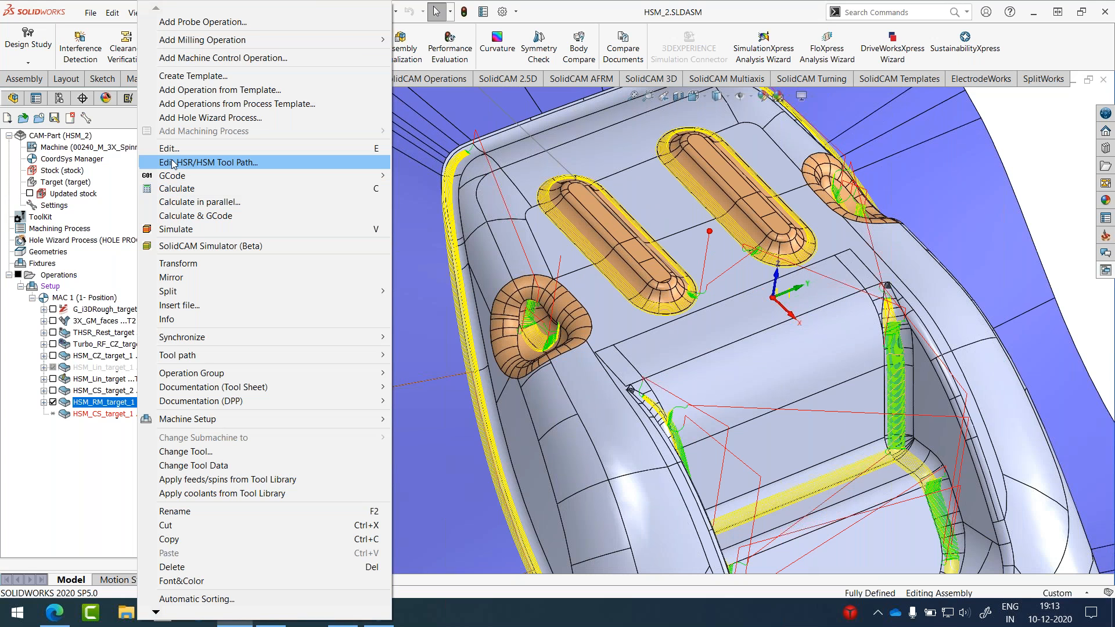
click(173, 164)
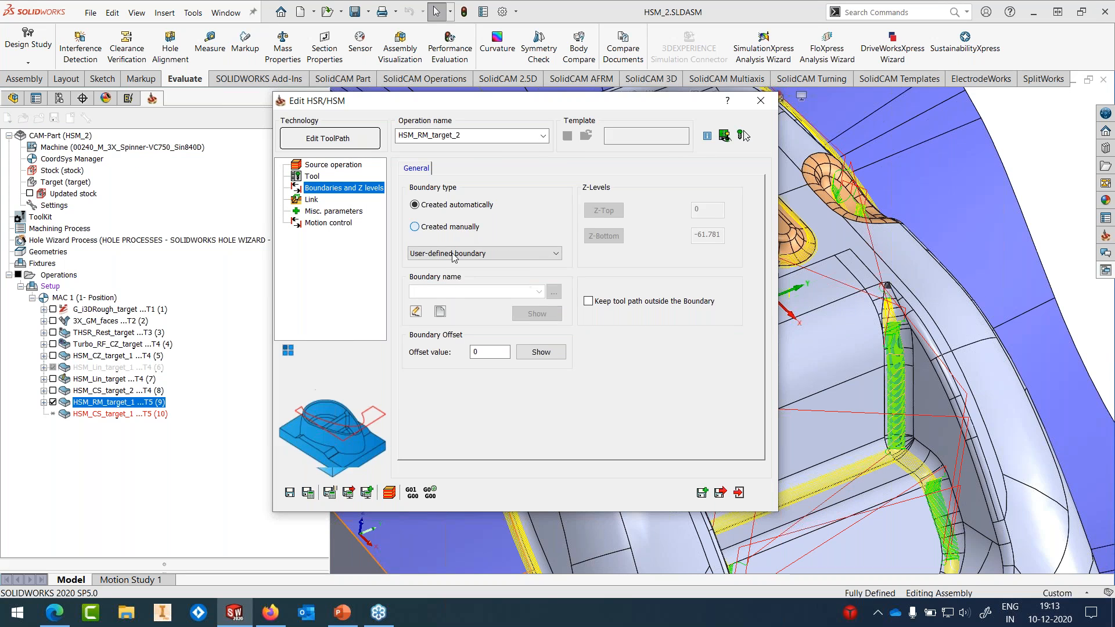
click(414, 226)
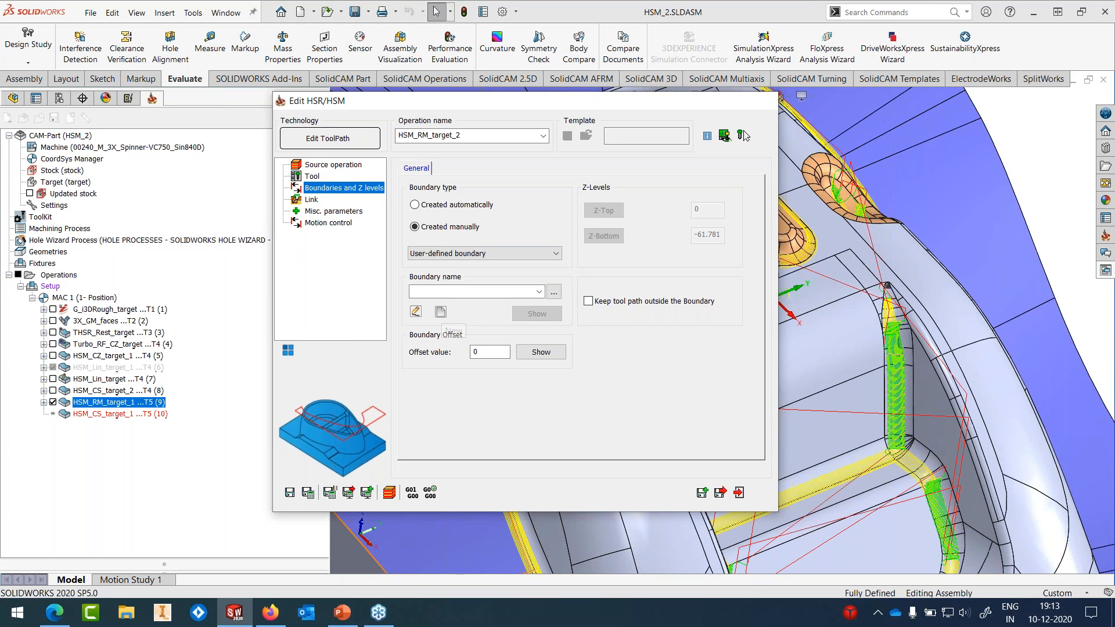
Step: Define the boundary from the outer edge loops of the two rounded side recesses, keep the tool path outside it, and calculate the edited operation
click(441, 312)
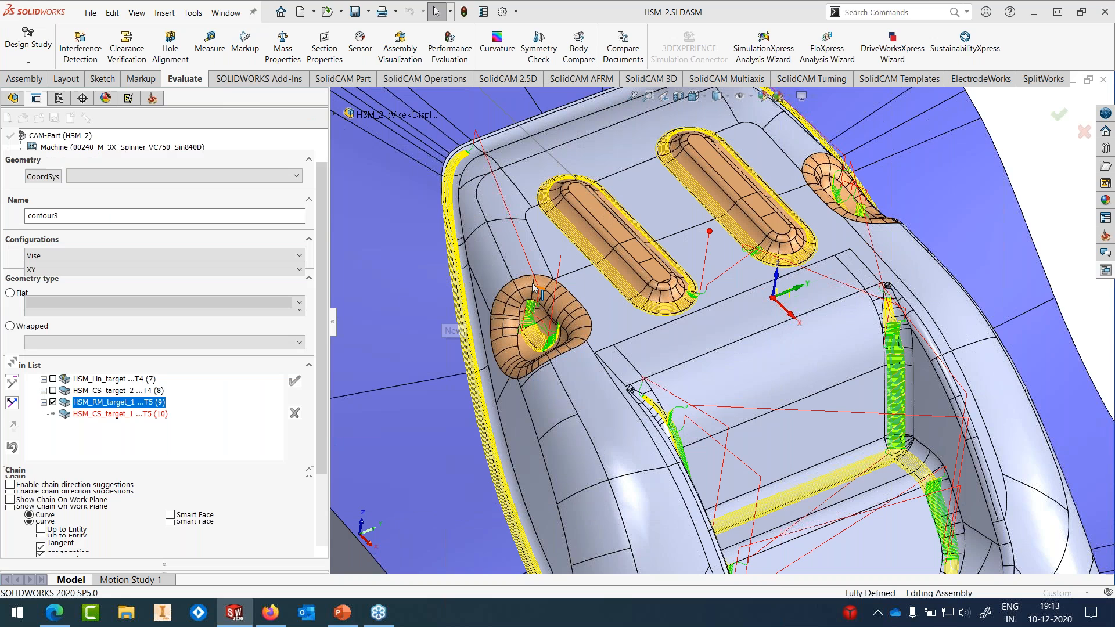
click(533, 276)
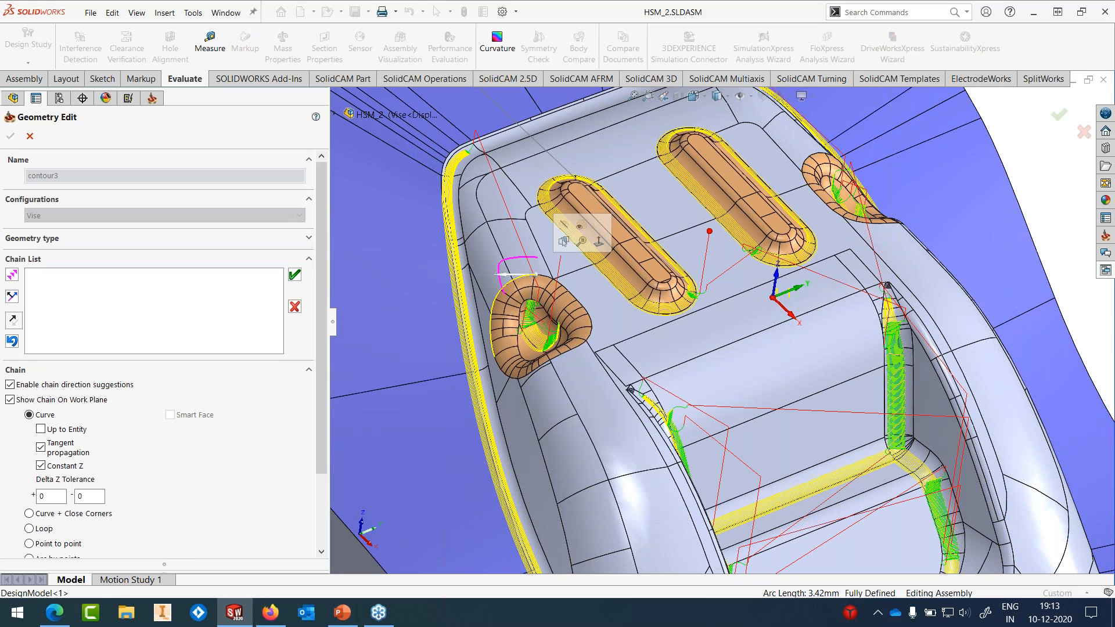
click(439, 326)
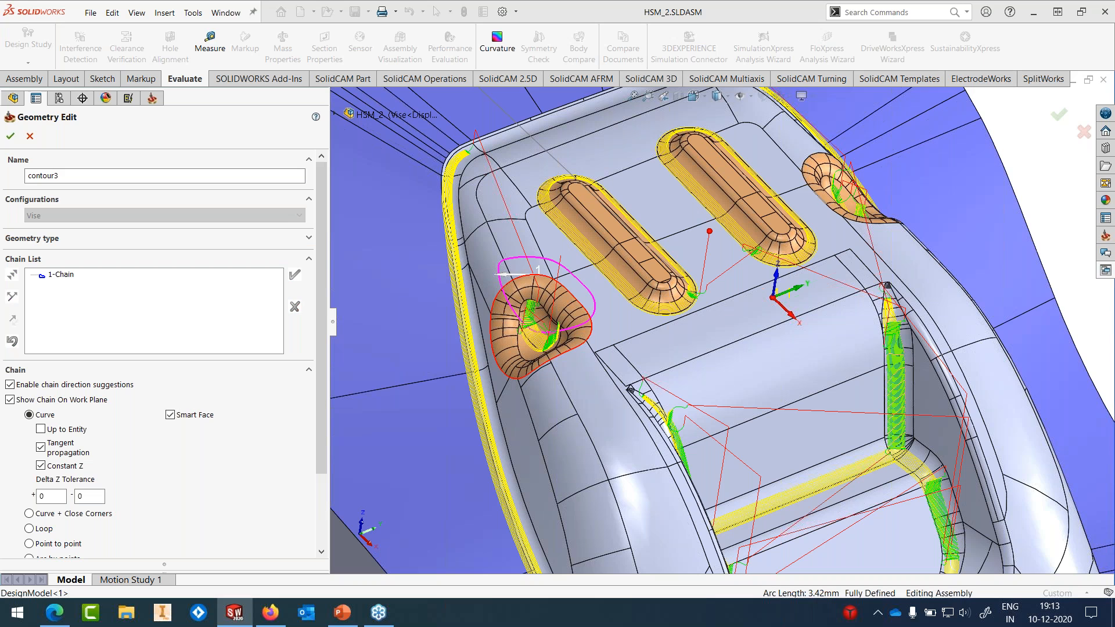
click(825, 203)
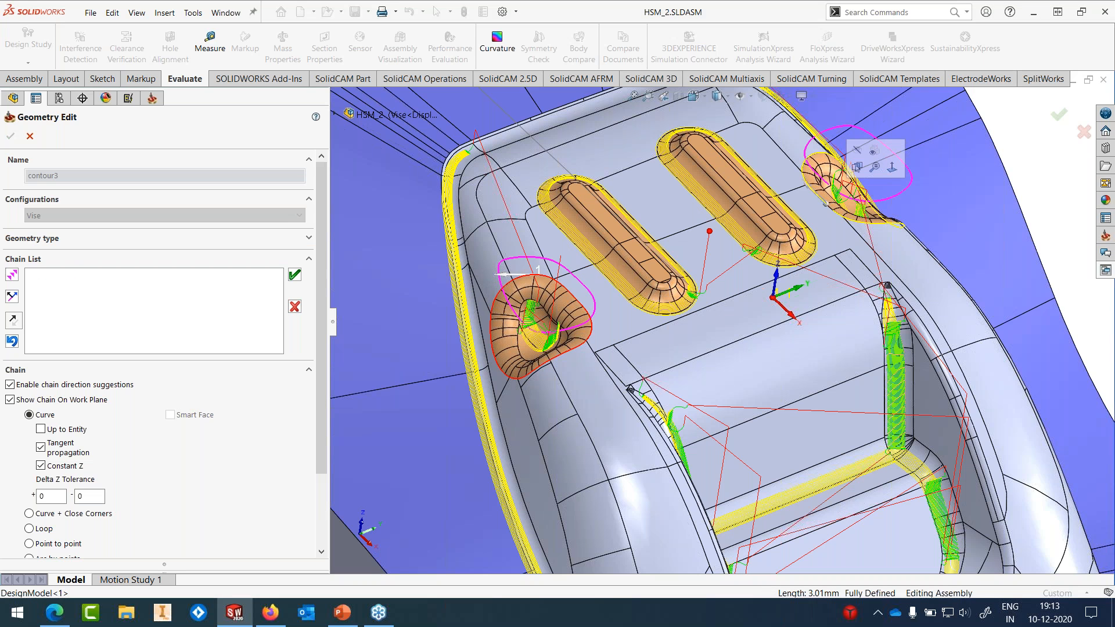
click(428, 325)
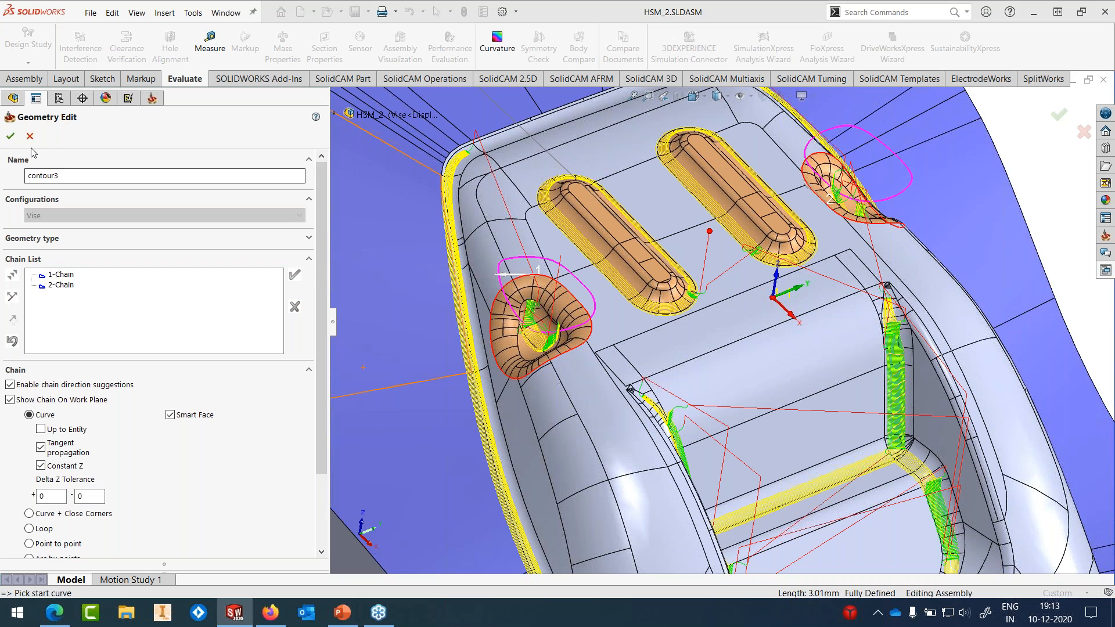
click(10, 135)
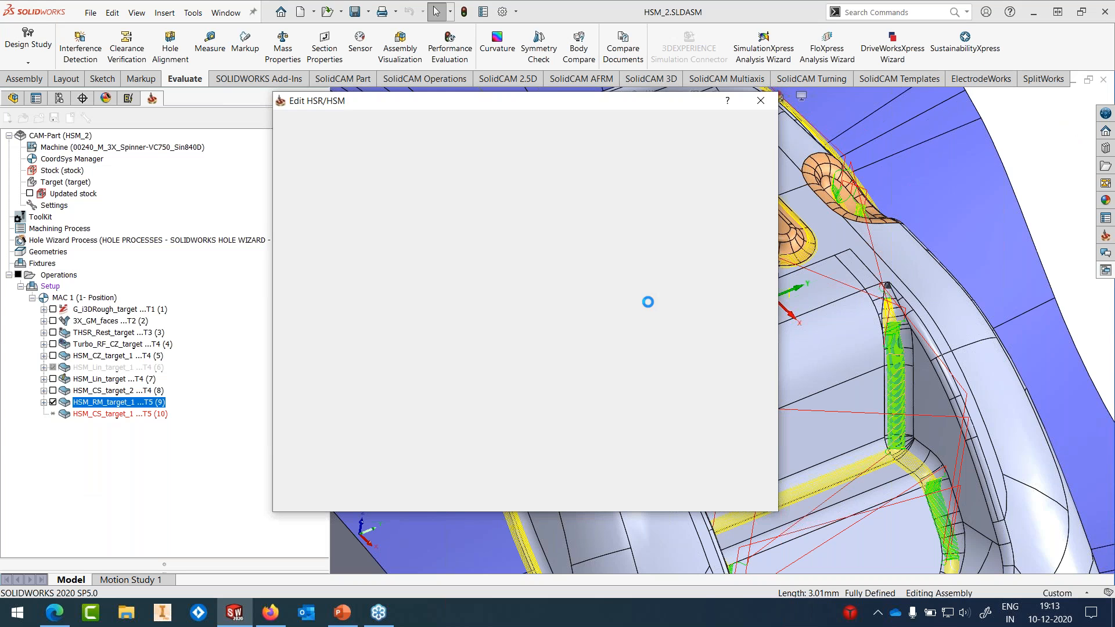
click(308, 493)
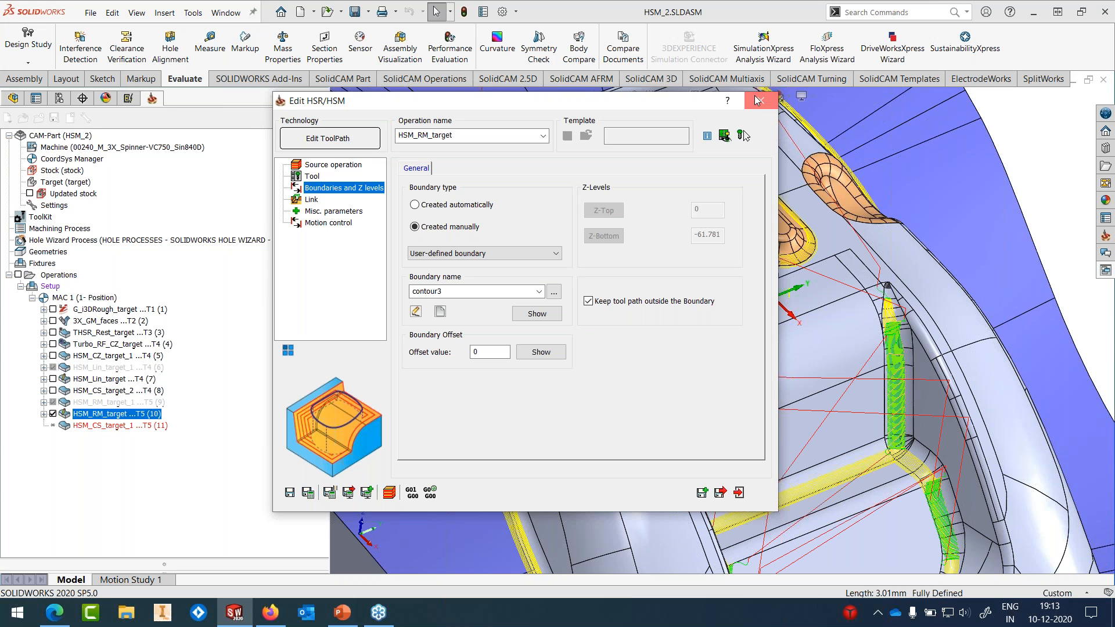
click(758, 101)
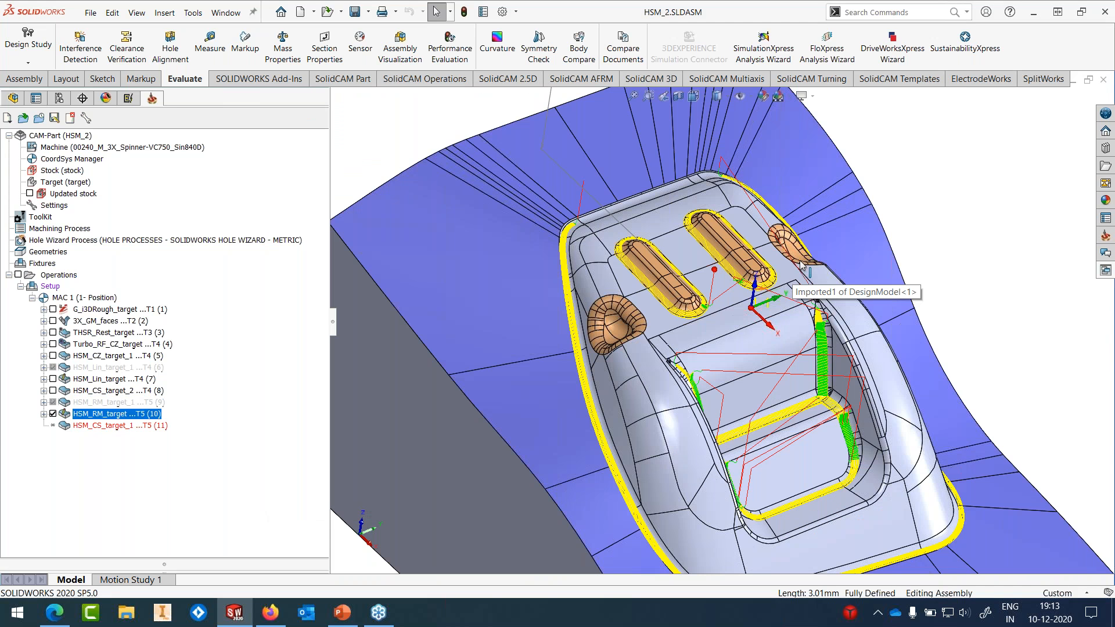
Step: Edit the HSM_CS_target_1 constant step over operation and start a user-defined boundary with the inner floor edge loop of one rounded side recess
right_click(108, 425)
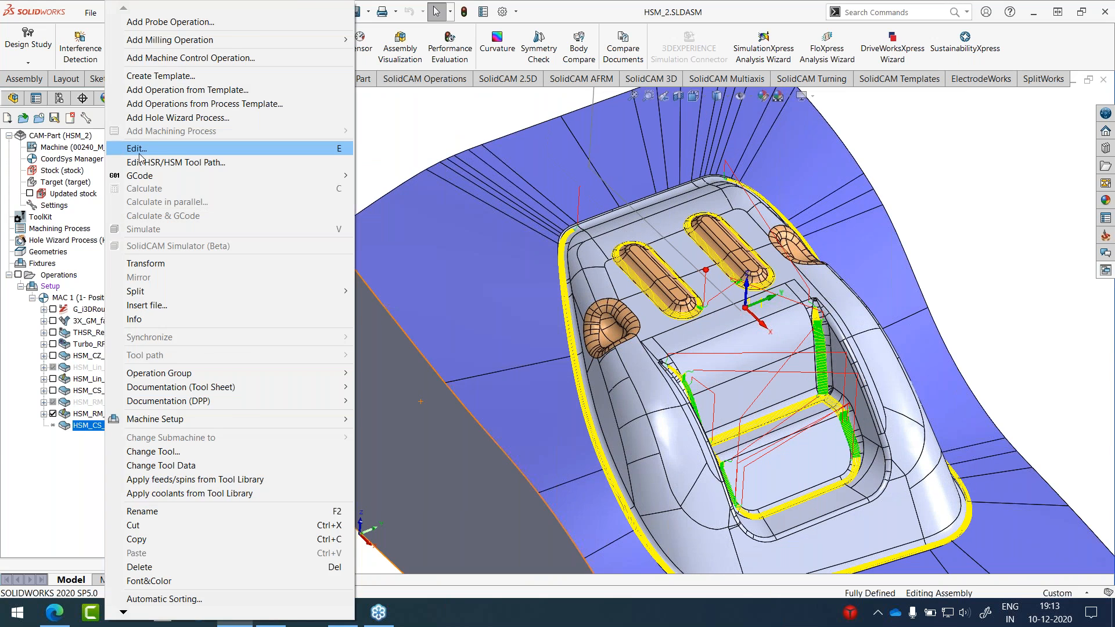
click(140, 152)
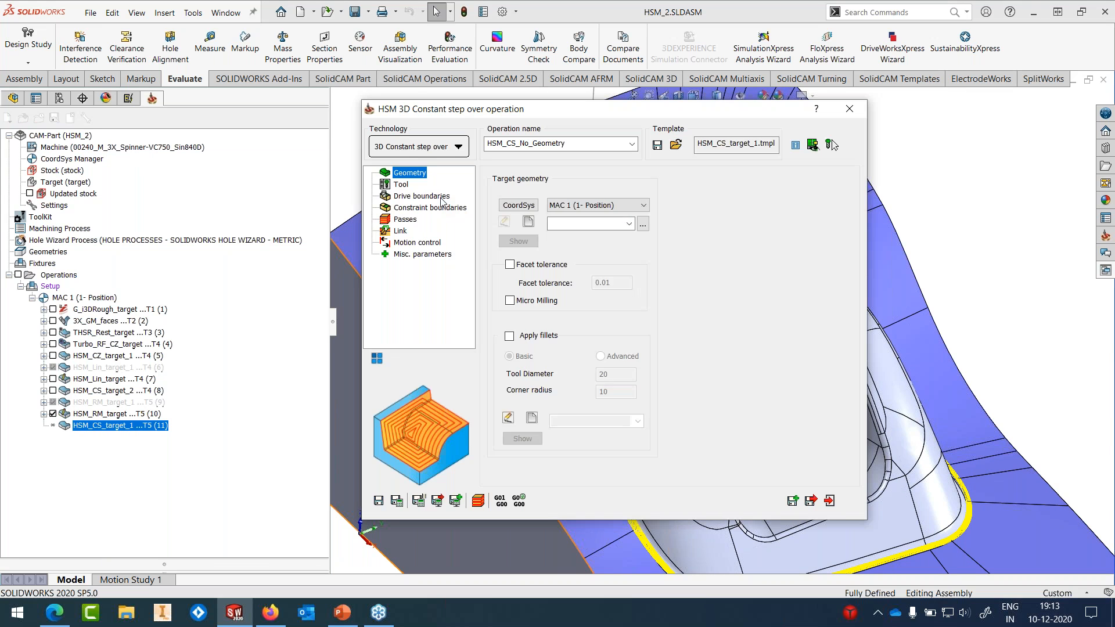
click(421, 195)
click(526, 303)
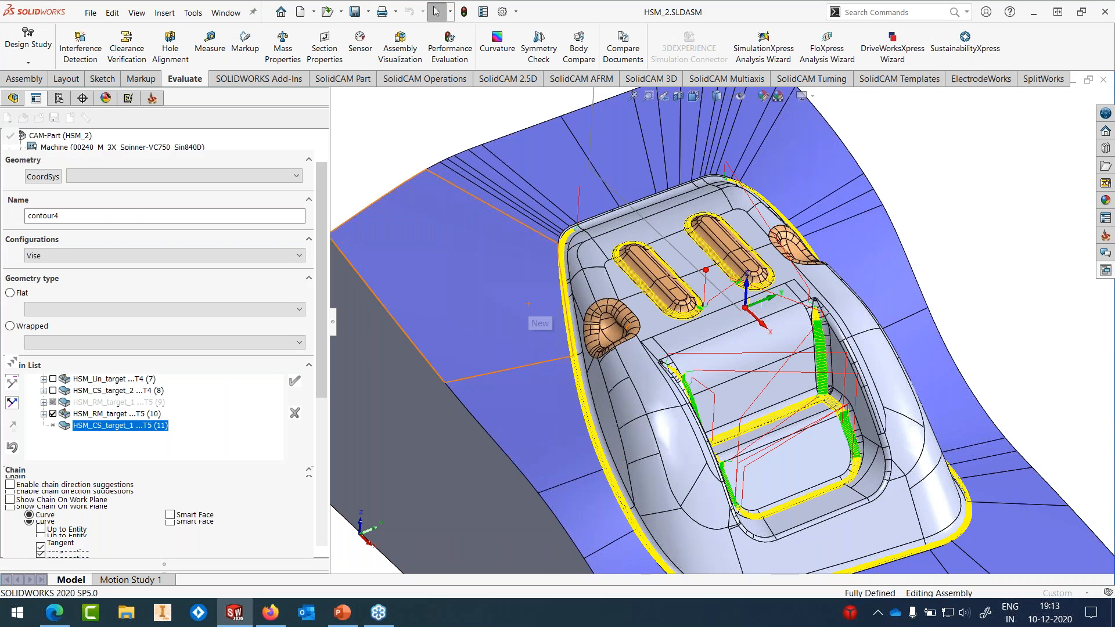
scroll(606, 329, down, 6)
click(615, 283)
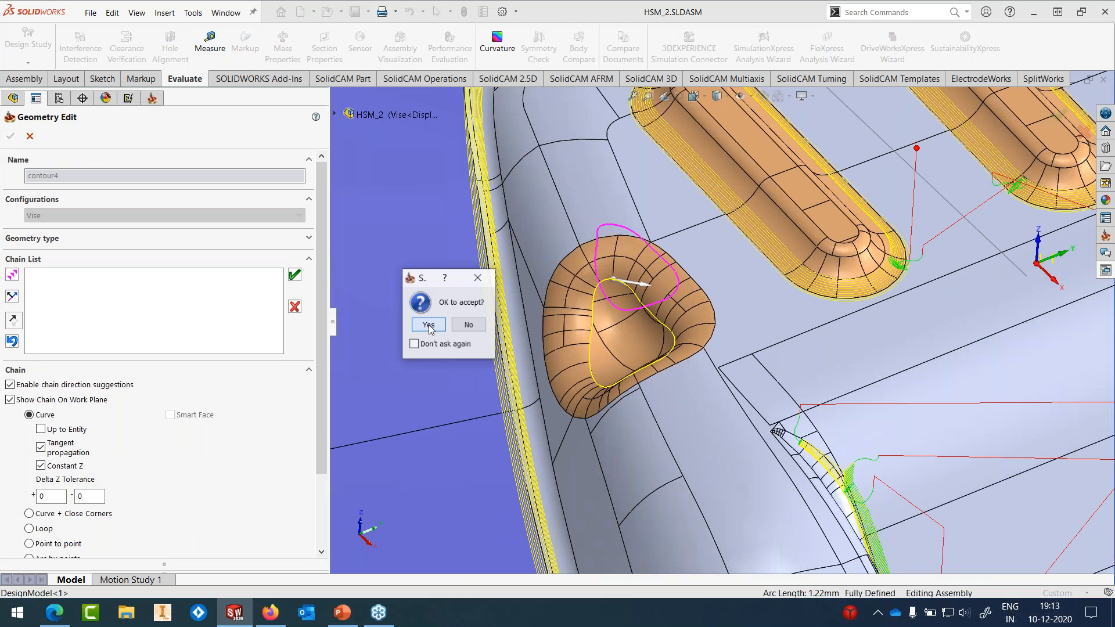
key(Return)
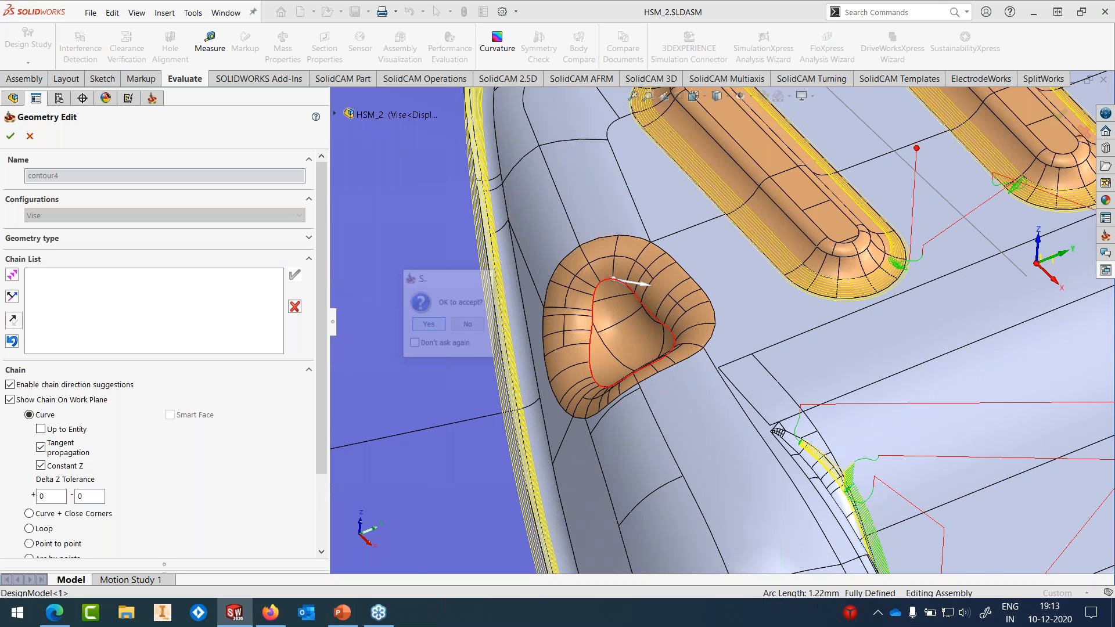
Step: Chain the inner floor edge loop of the opposite rounded side recess as the second boundary chain and accept the geometry
scroll(858, 326, up, 3)
middle_drag(859, 326, 765, 347)
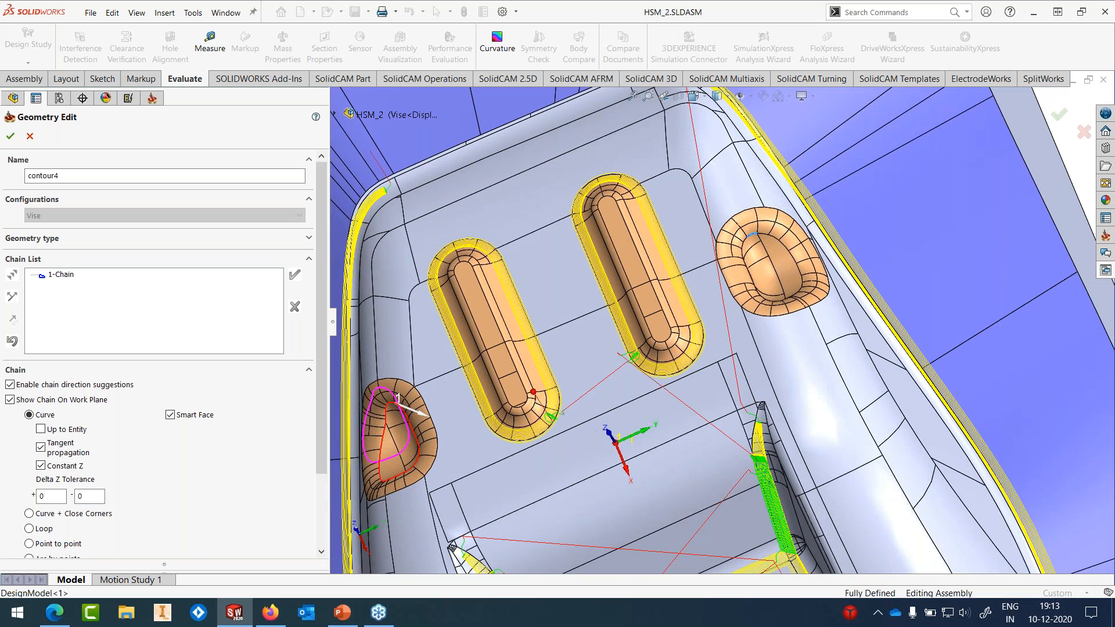
click(753, 234)
scroll(761, 301, down, 2)
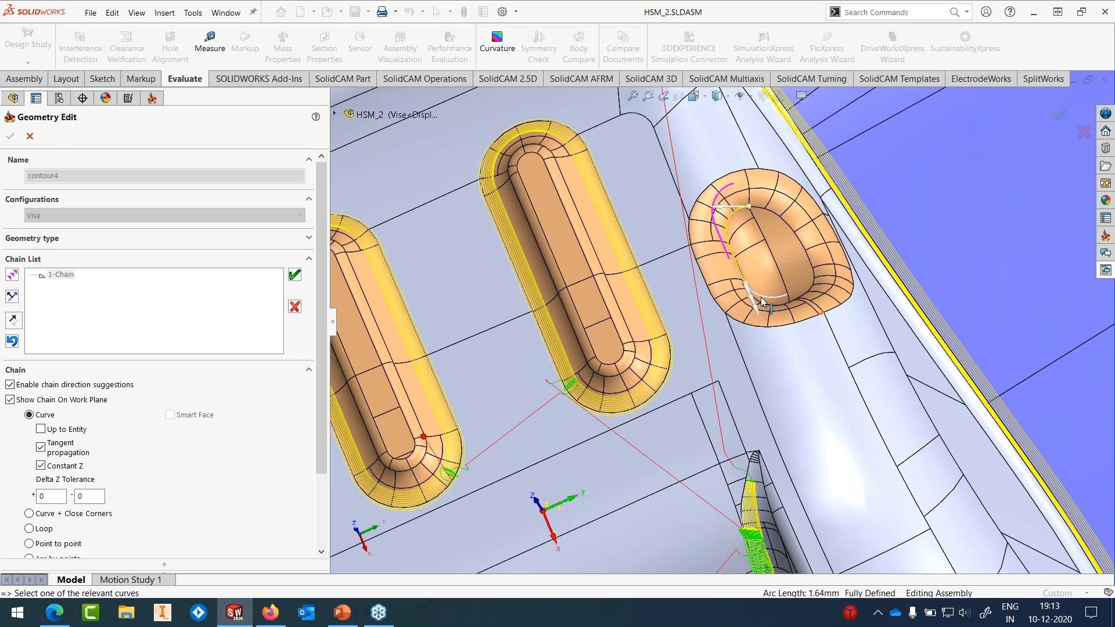
scroll(763, 302, down, 4)
middle_drag(800, 372, 800, 381)
click(12, 275)
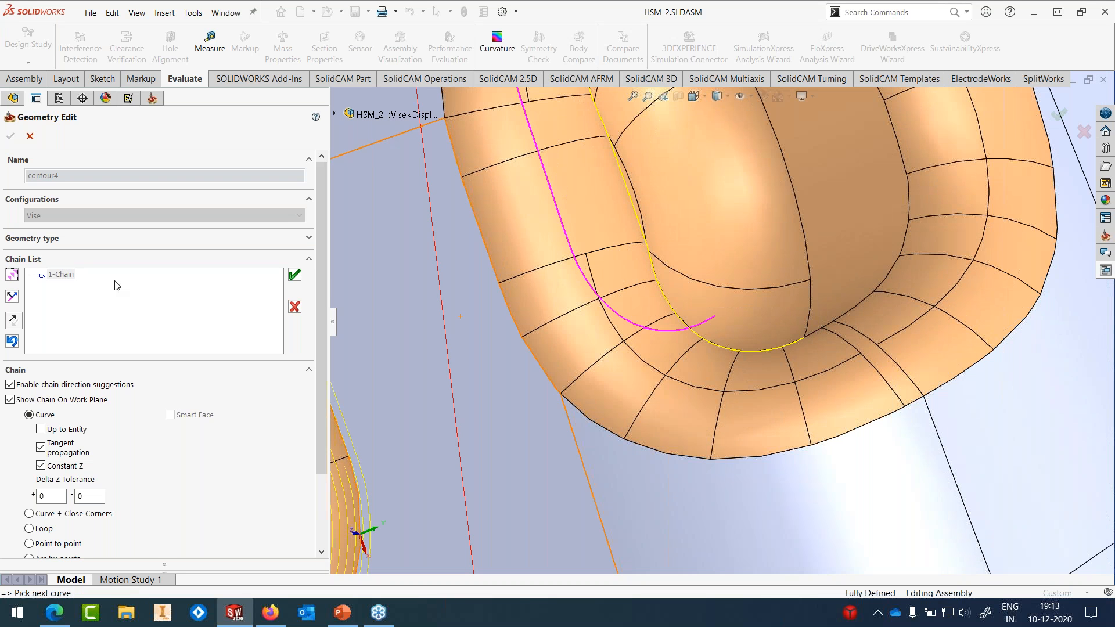
click(817, 337)
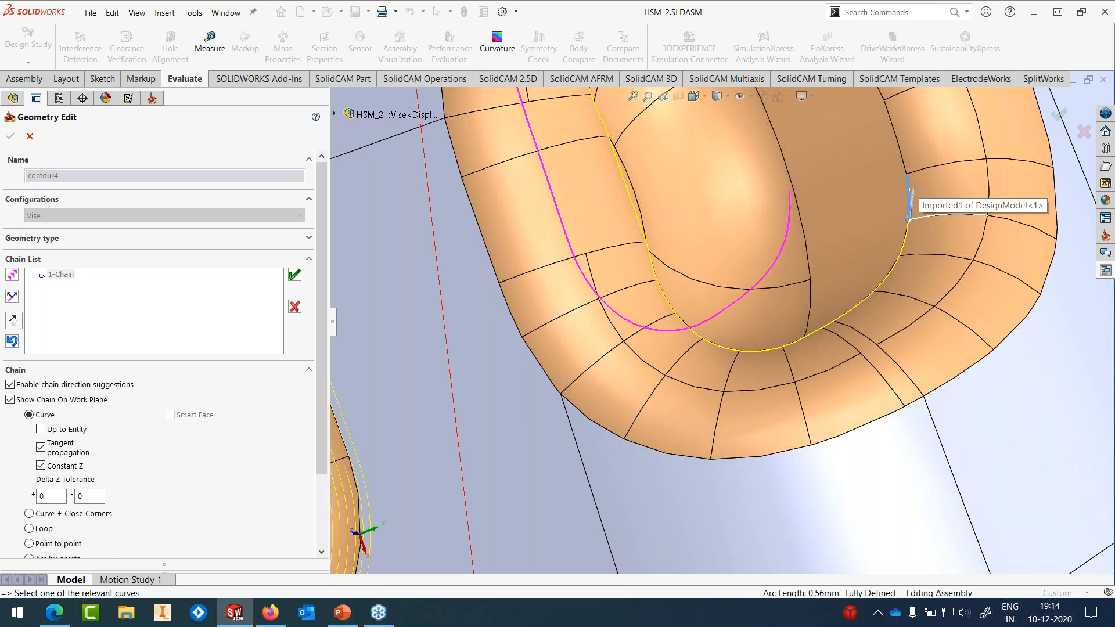
click(911, 192)
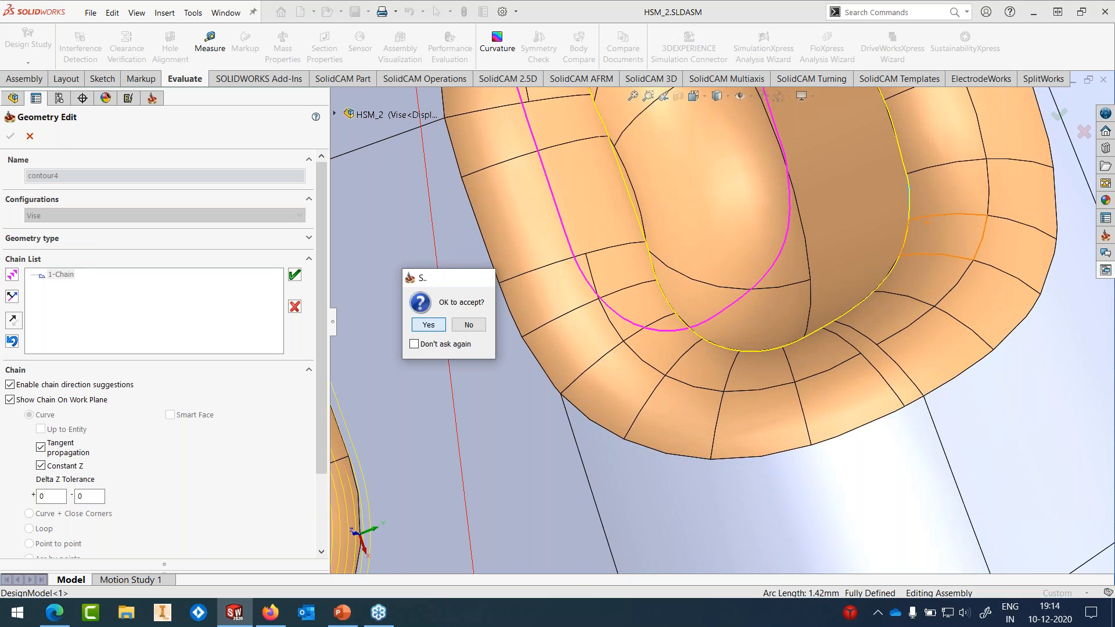
click(429, 325)
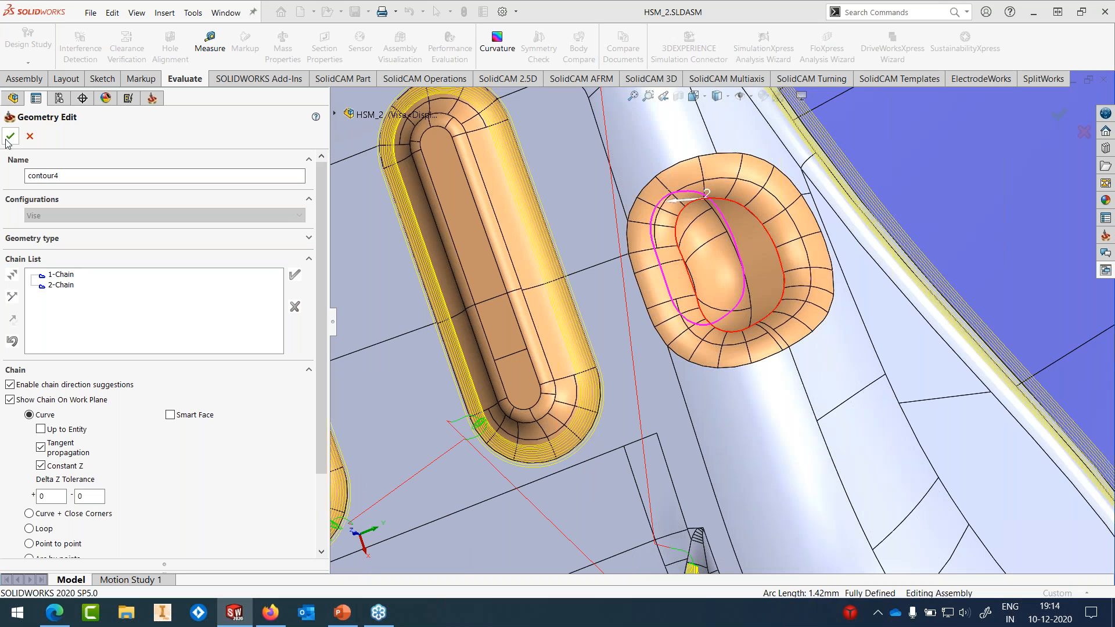
click(7, 142)
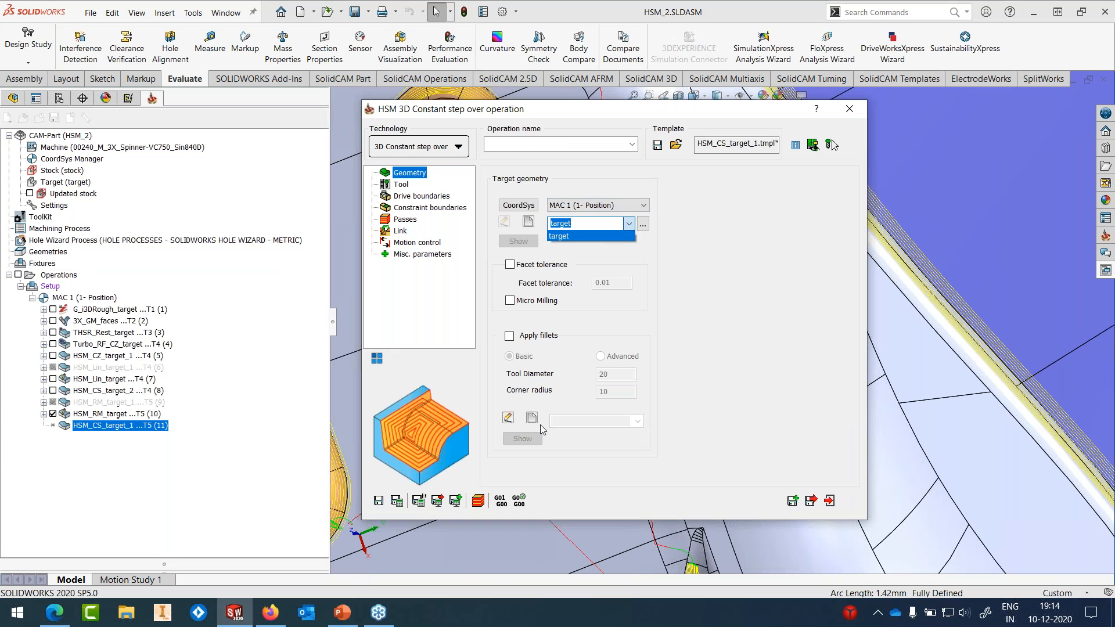
Step: Assign the target geometry and contour4 as the constraint boundary, then calculate the constant step over operation and exit it
click(398, 500)
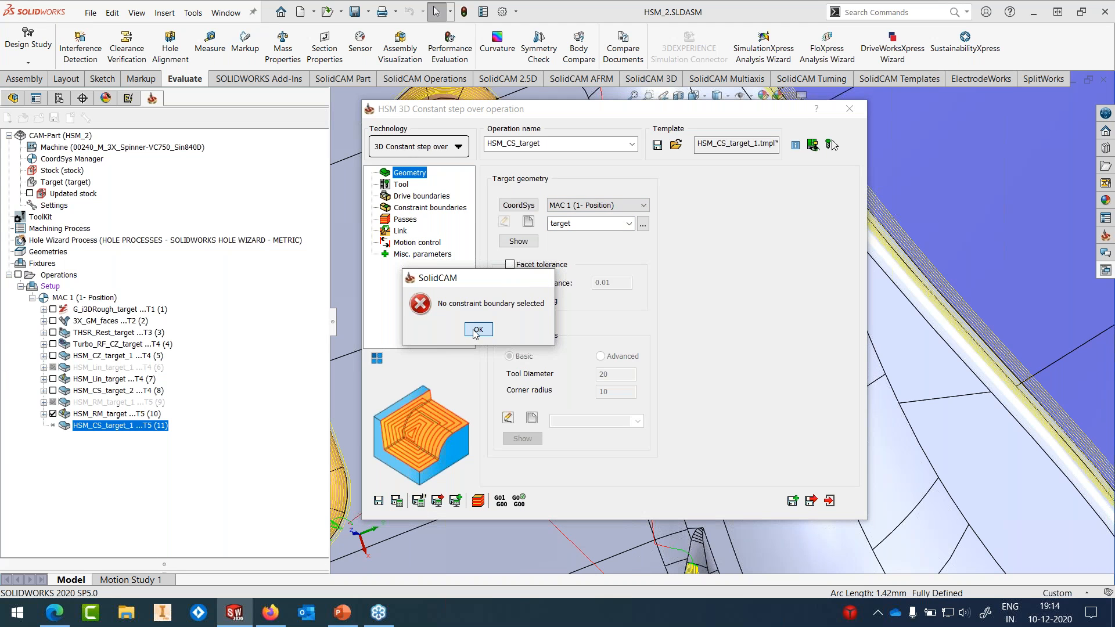
click(478, 330)
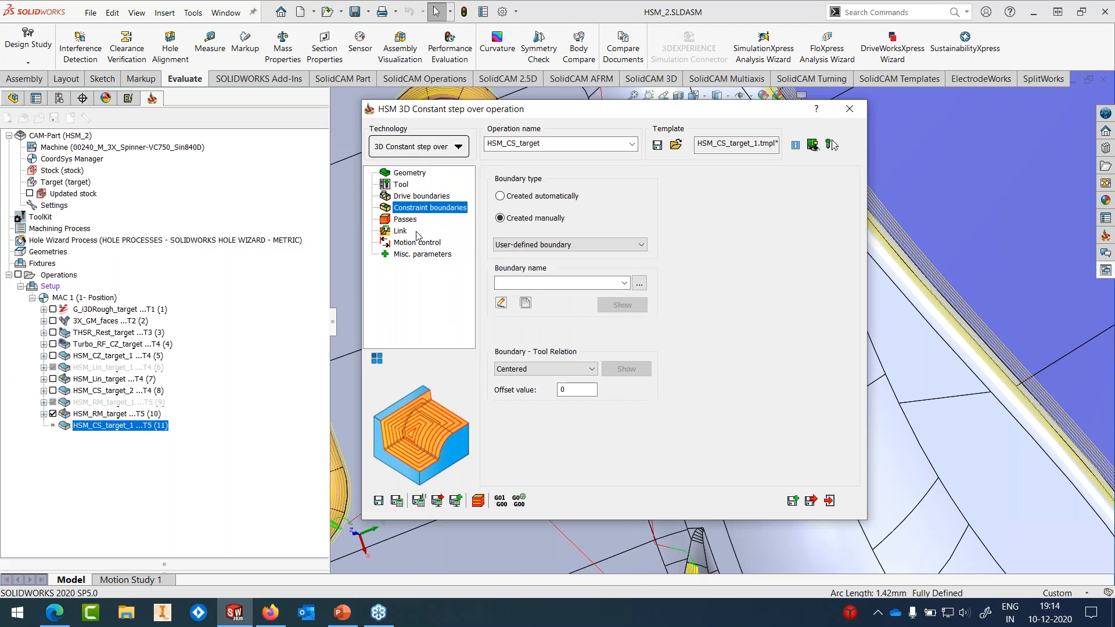
click(625, 283)
click(561, 337)
click(396, 500)
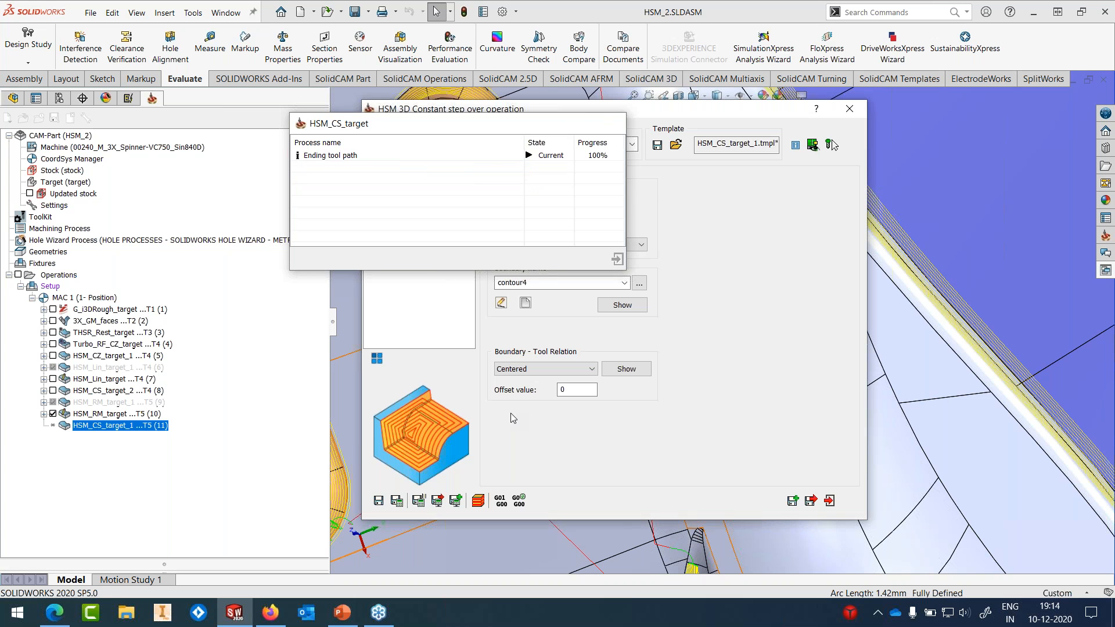
click(848, 109)
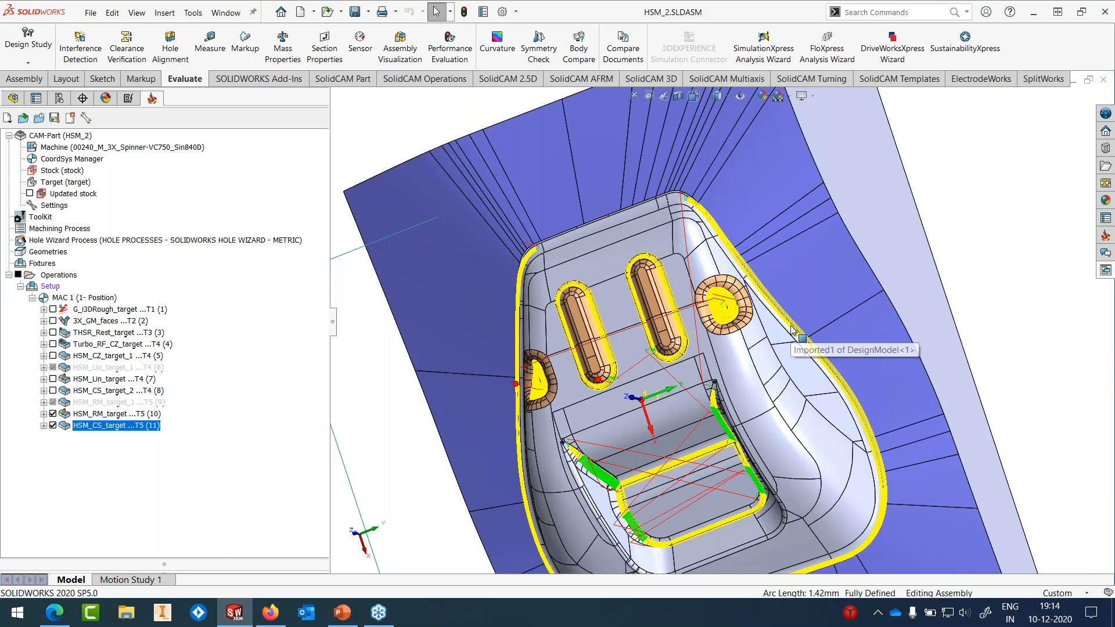
Step: Inspect the constant step over passes on the recess floors, then hide the HSM_RM_target and HSM_CS_target tool paths
middle_drag(792, 330, 672, 417)
scroll(619, 396, down, 5)
scroll(672, 418, up, 5)
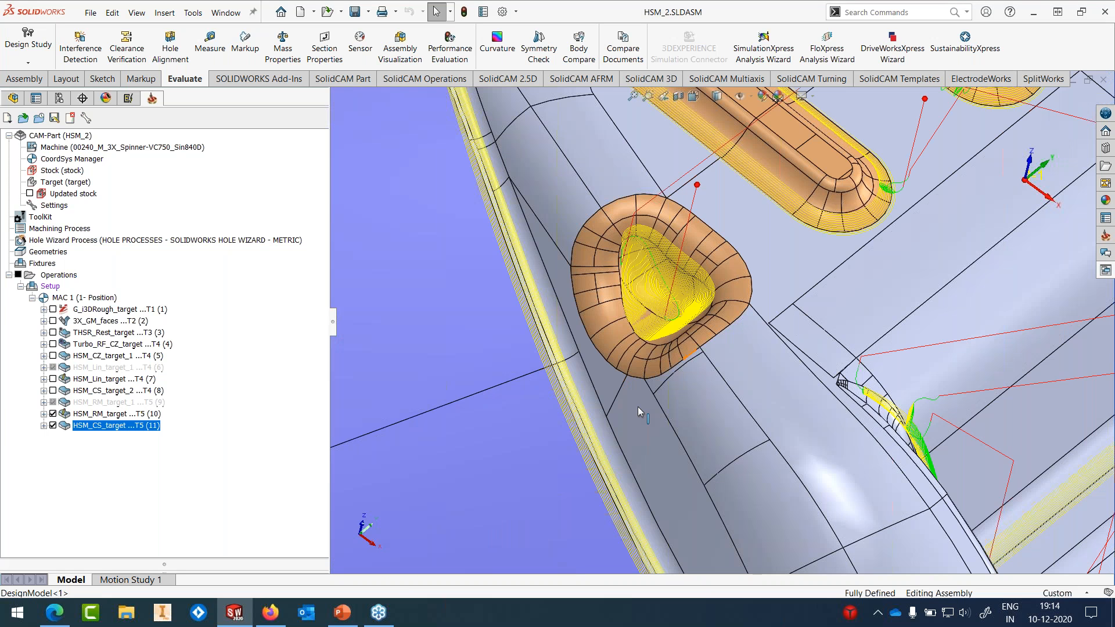
scroll(842, 387, up, 3)
scroll(893, 364, up, 5)
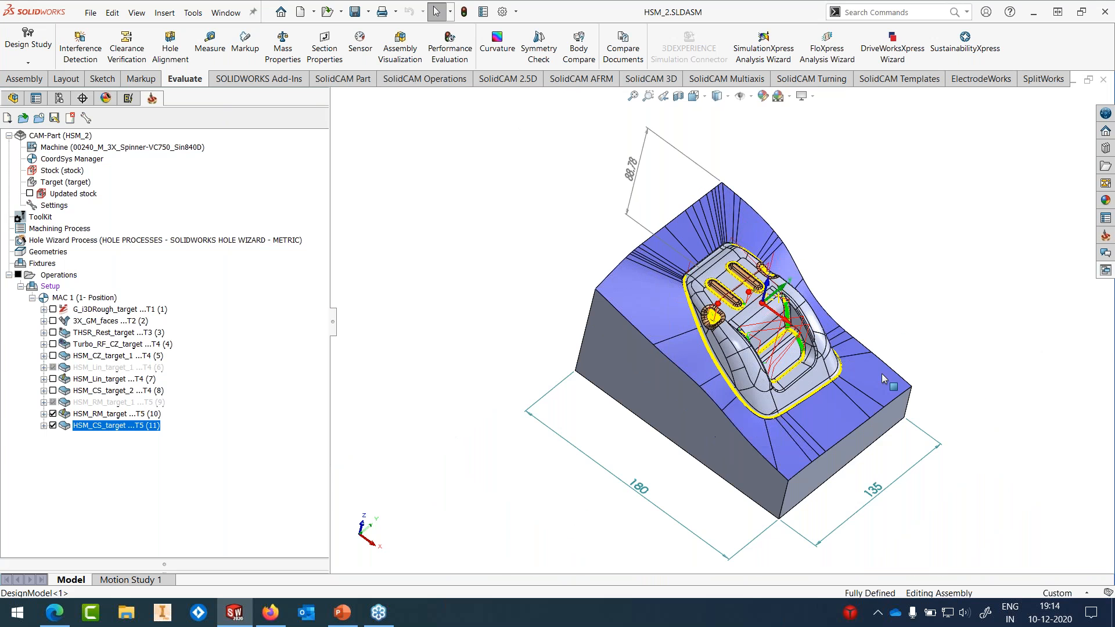
scroll(883, 378, down, 2)
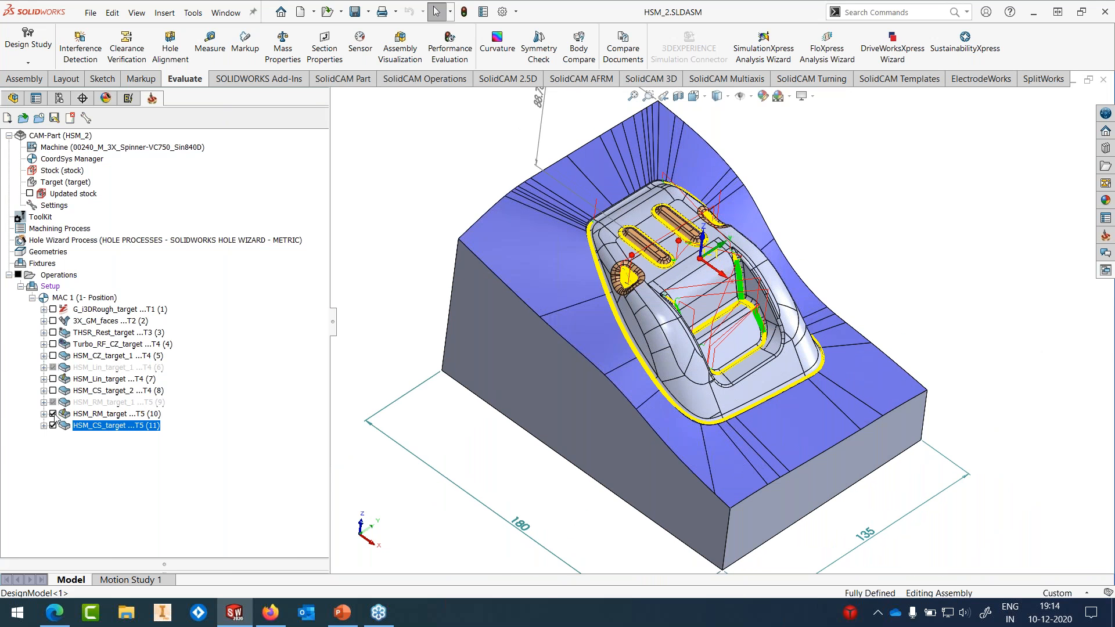
click(53, 413)
click(53, 426)
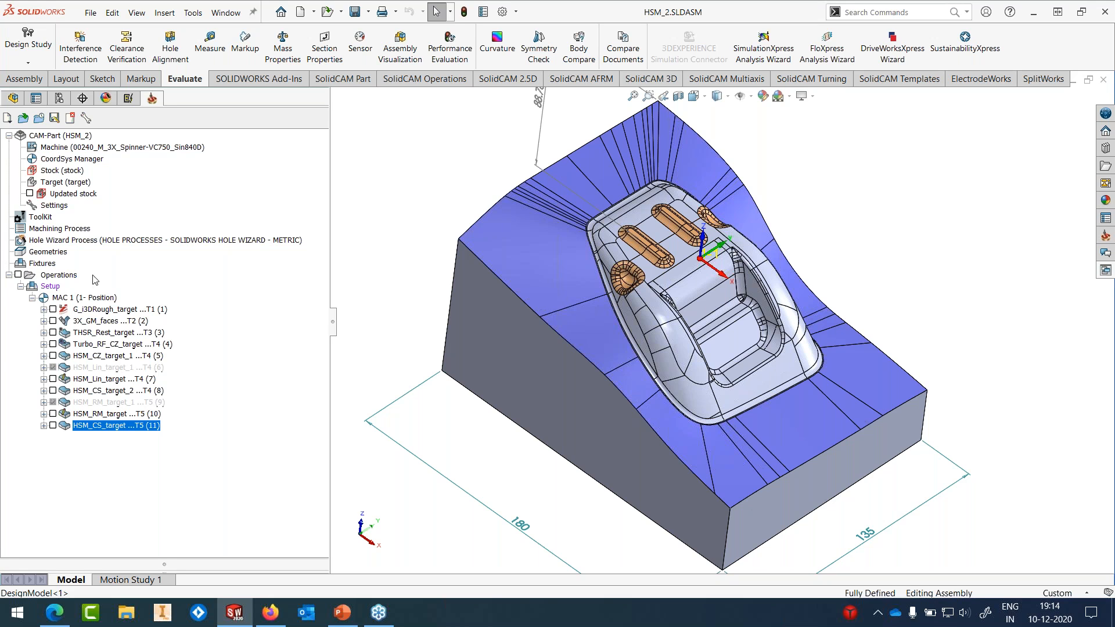
Step: Generate the G-code for the G_i3DRough_target operation
click(94, 311)
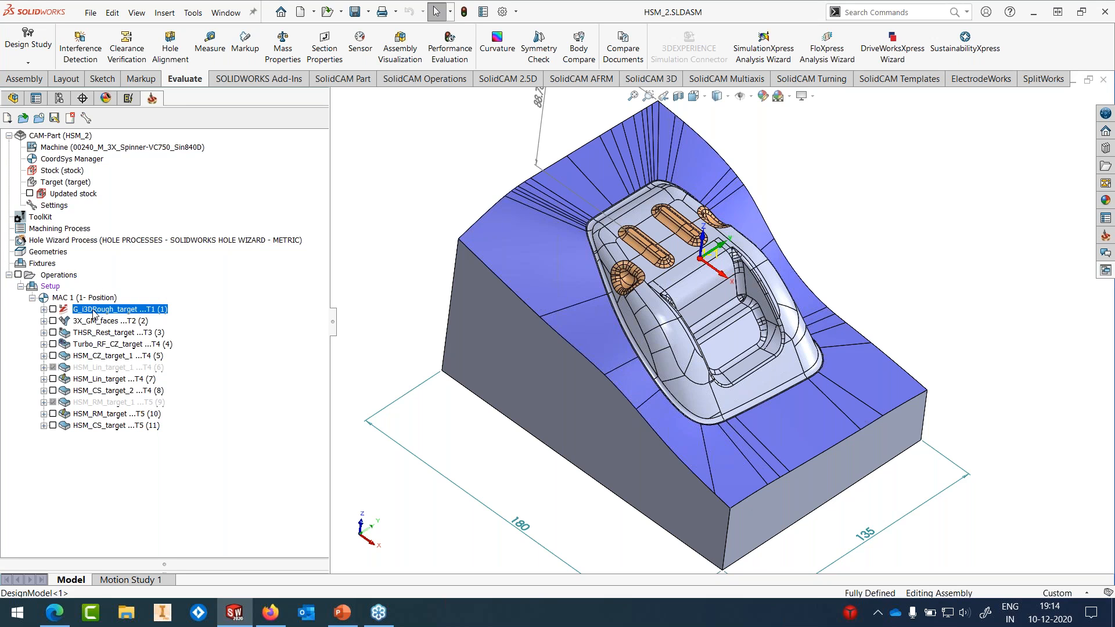
right_click(94, 314)
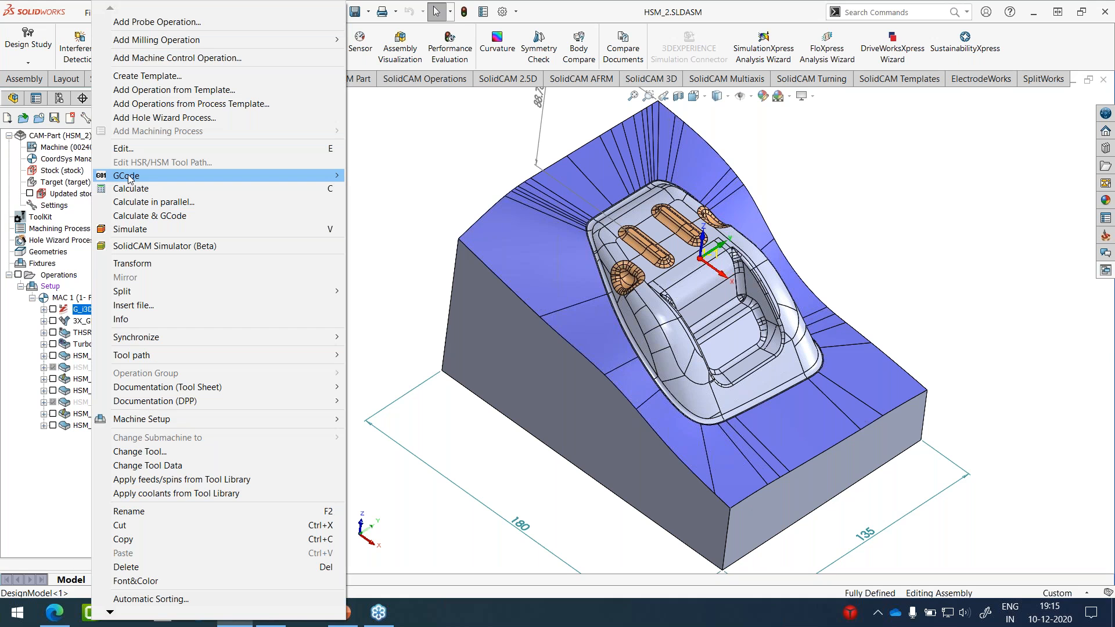
click(133, 175)
click(524, 318)
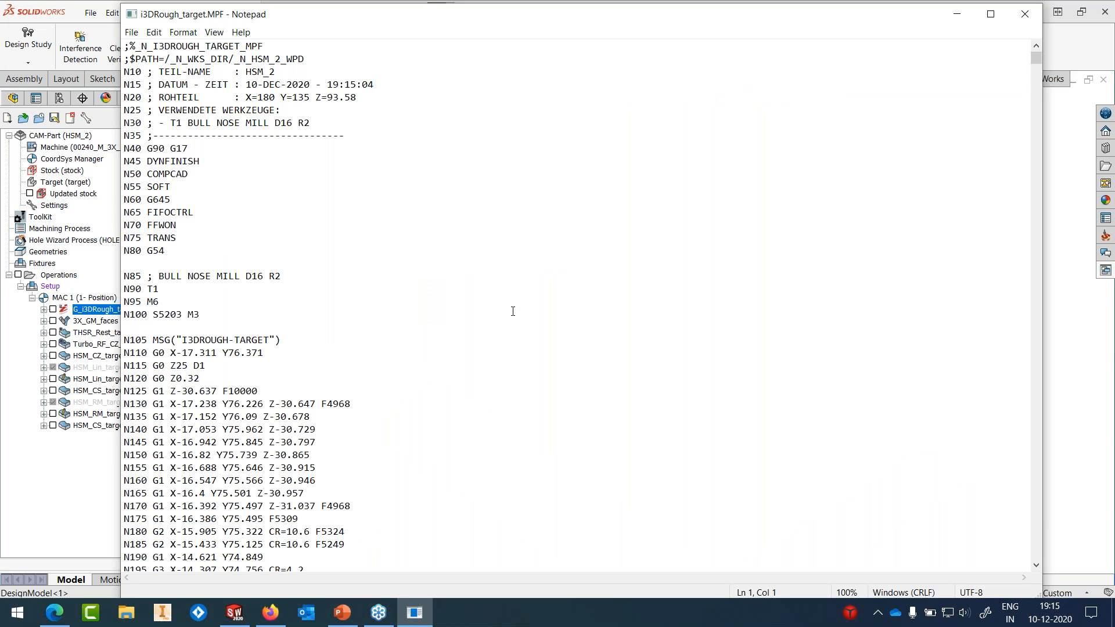
Step: Read through the generated roughing program, examining its linear and arc moves and feed values
scroll(513, 311, down, 10)
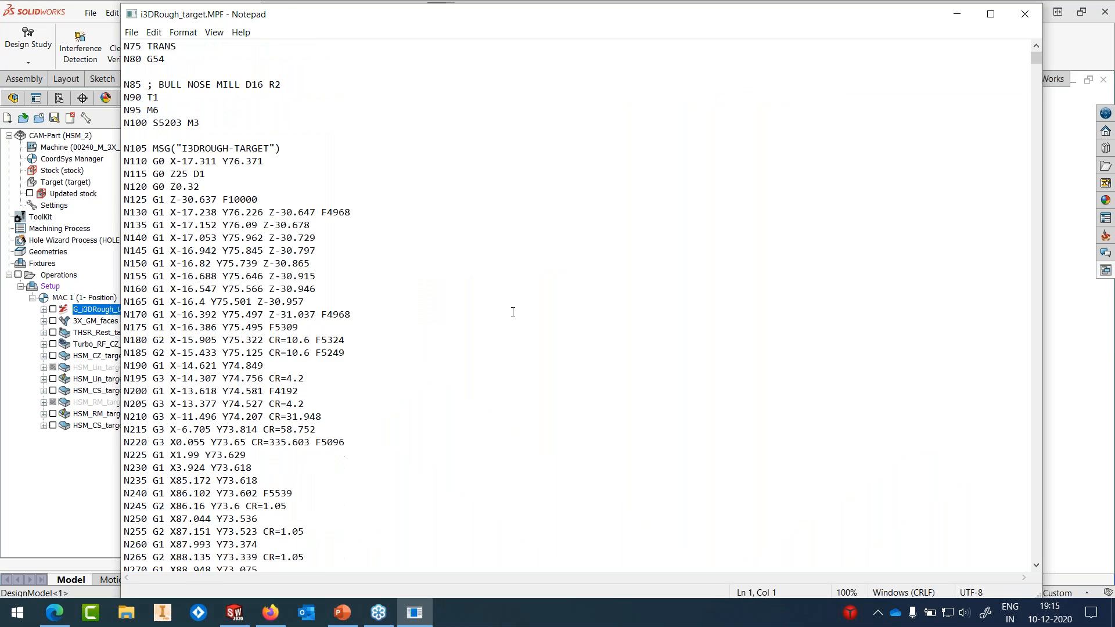
scroll(514, 315, down, 2)
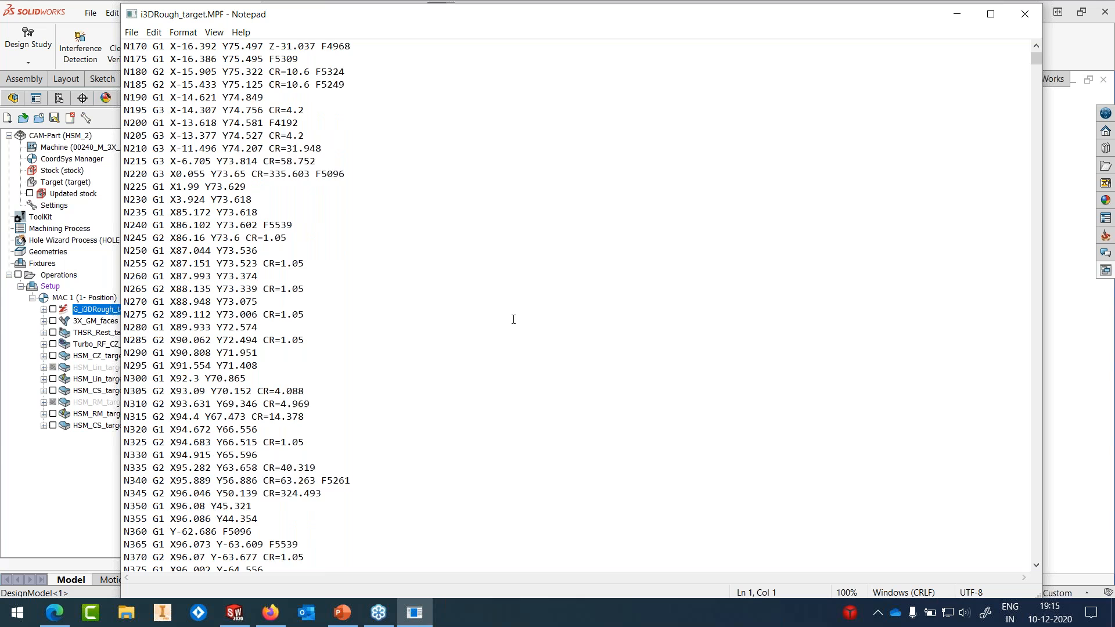
scroll(513, 320, down, 1)
scroll(513, 319, down, 1)
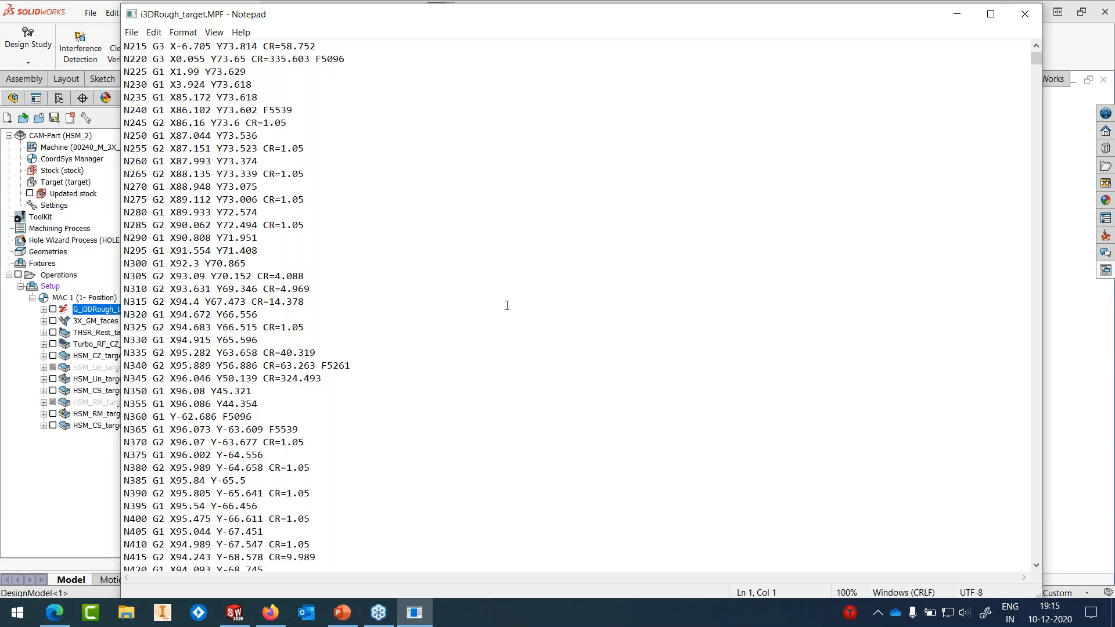
scroll(507, 306, down, 1)
scroll(508, 306, down, 5)
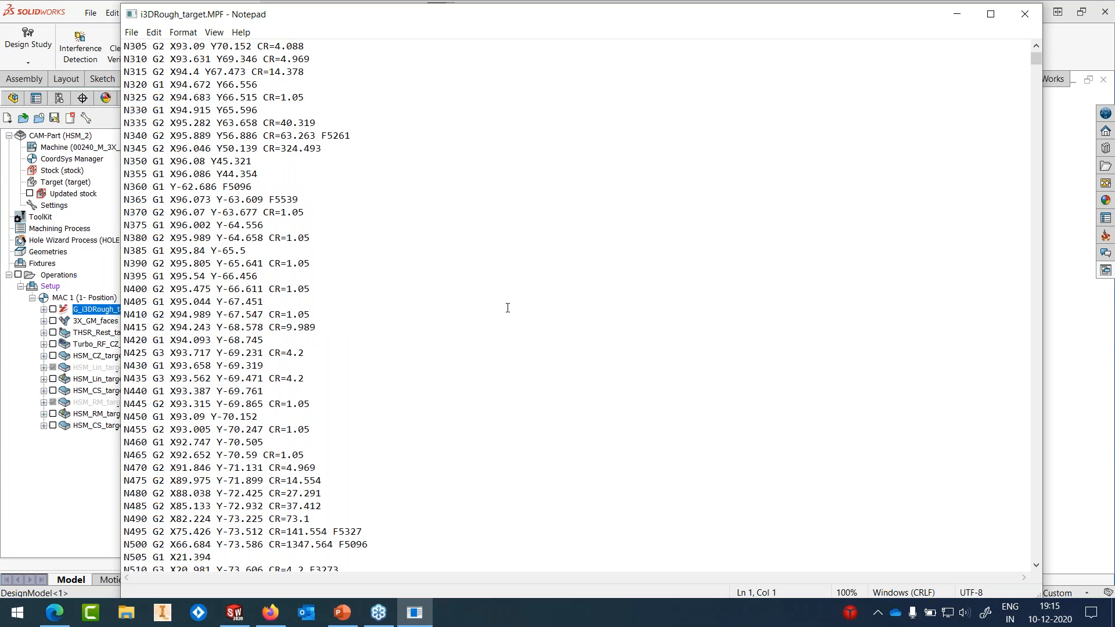
Step: Read further through the roughing program's cutting and retract moves, then close the G-code file
scroll(507, 307, down, 5)
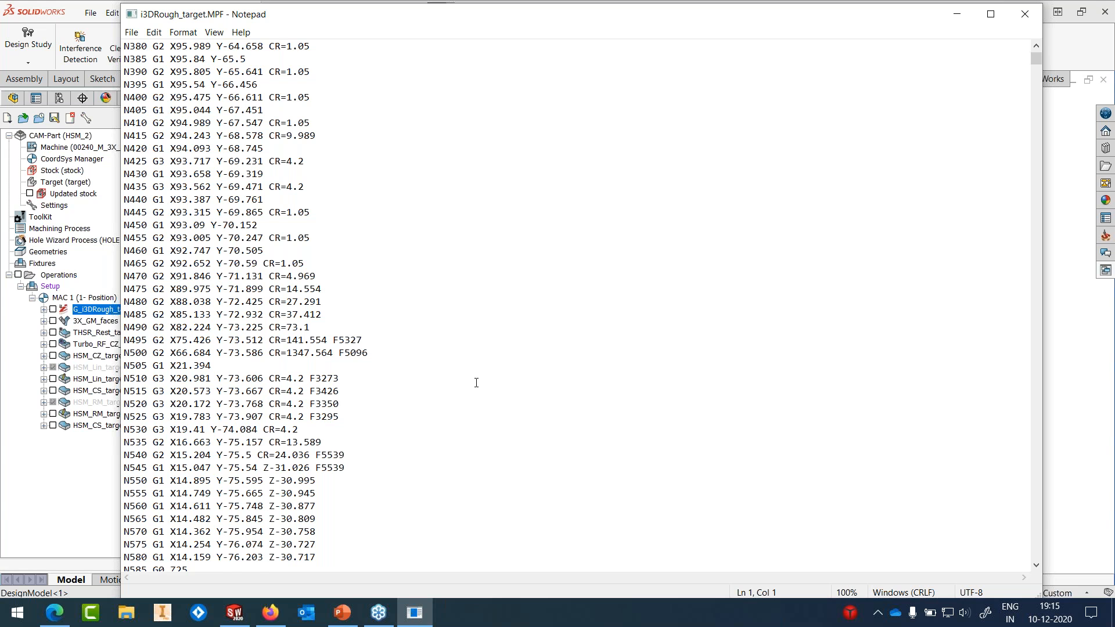
scroll(477, 383, down, 7)
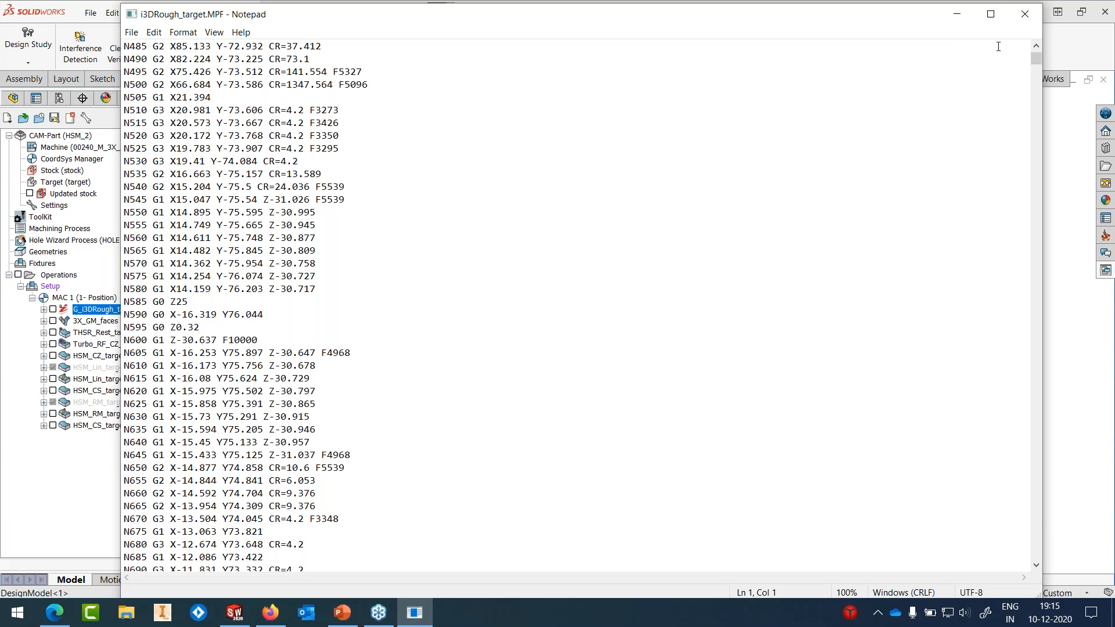
click(1025, 14)
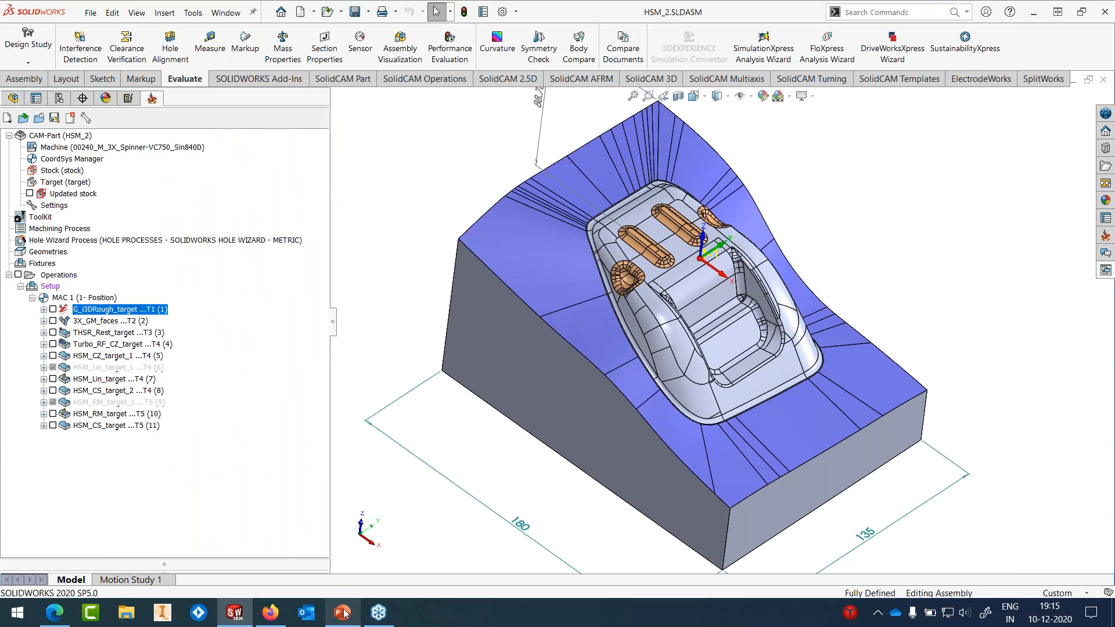
Step: Open the recent CAM-Part DIE_PART from the 3X MACHINING folder and inspect the die model
click(193, 13)
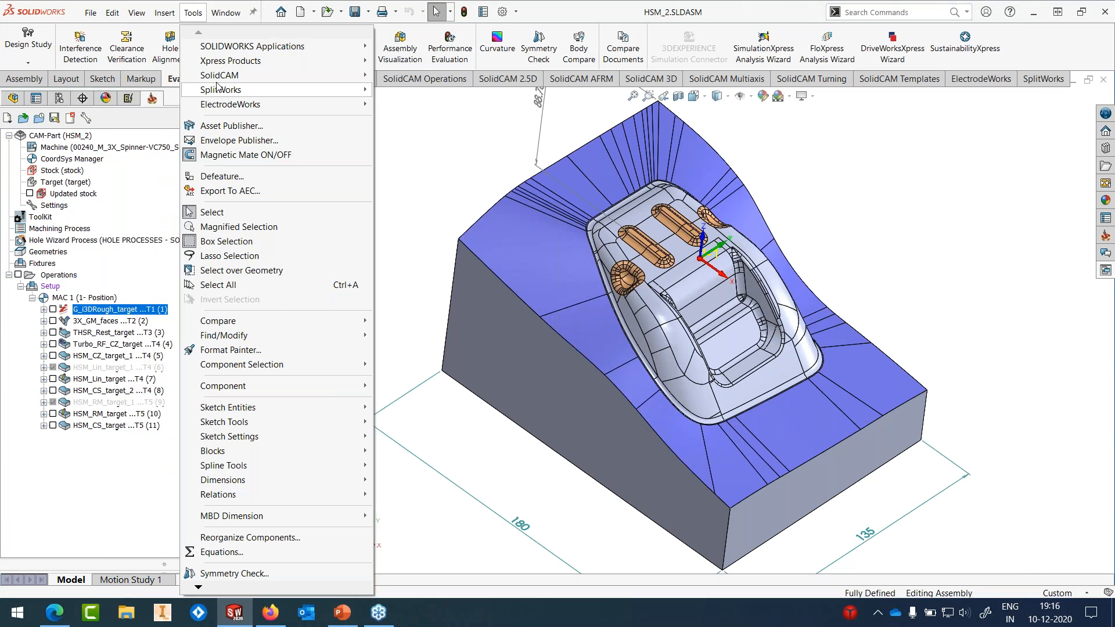
mouse_move(220, 75)
mouse_move(483, 335)
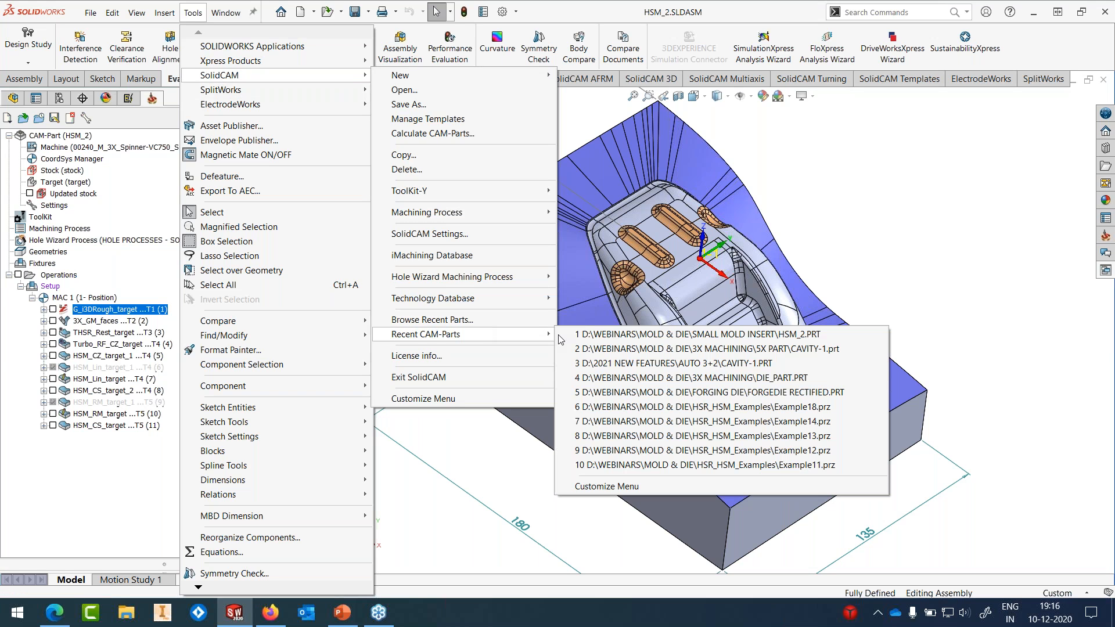
click(782, 378)
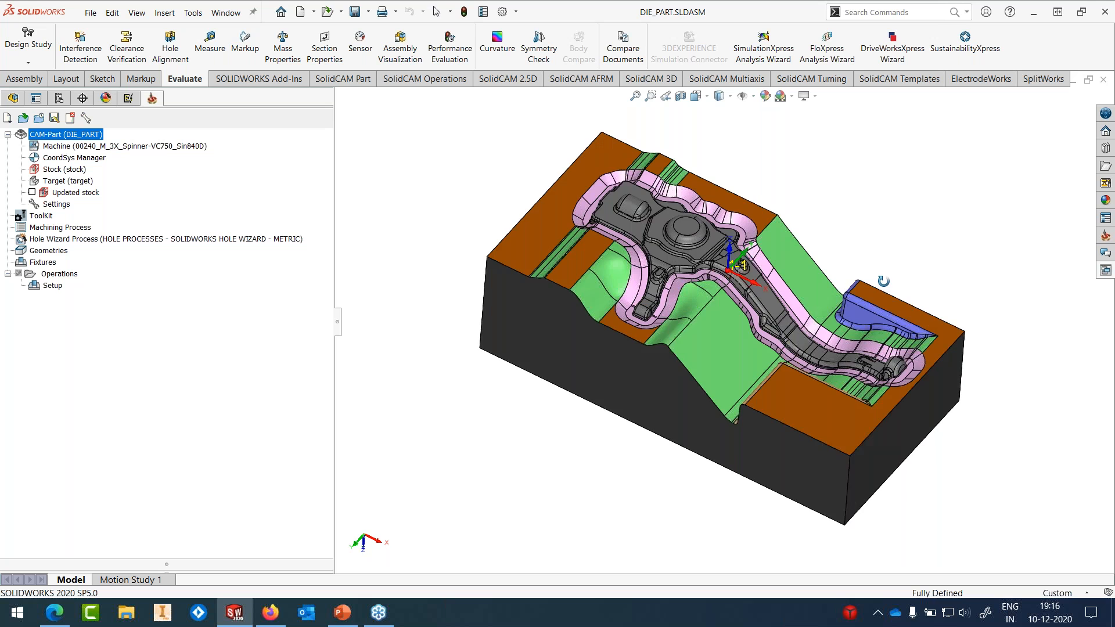
scroll(887, 268, down, 2)
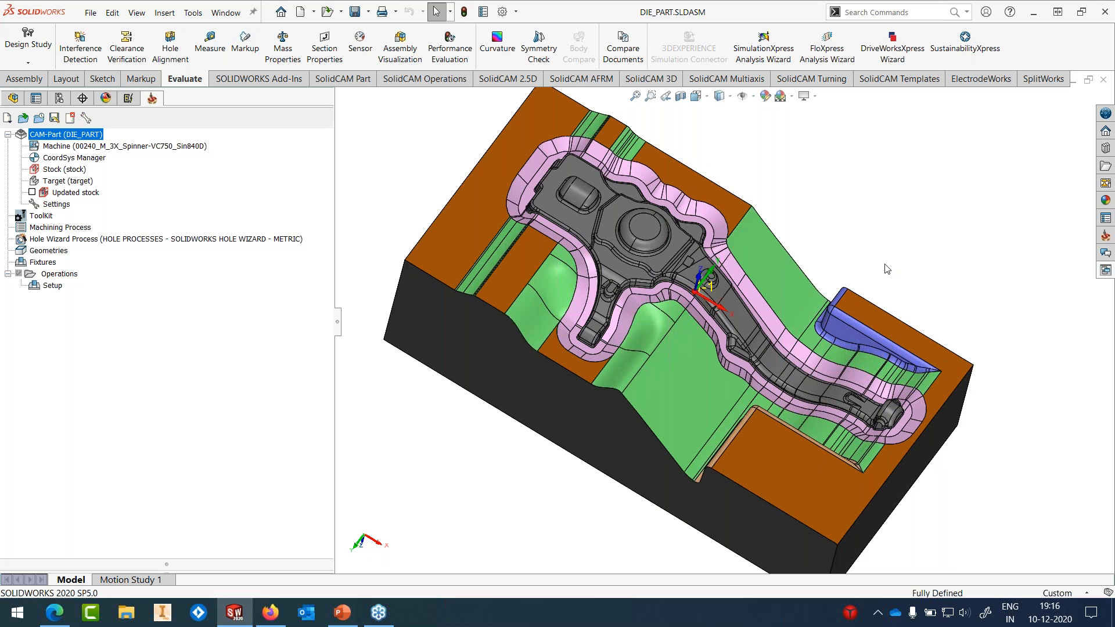
scroll(832, 276, up, 2)
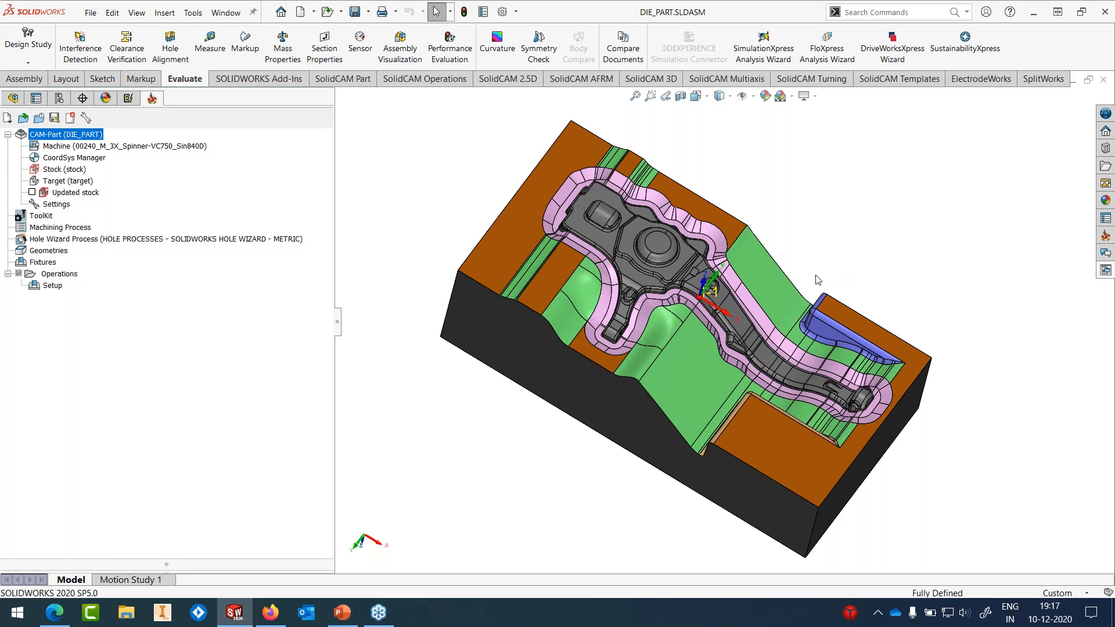
right_click(63, 276)
click(146, 230)
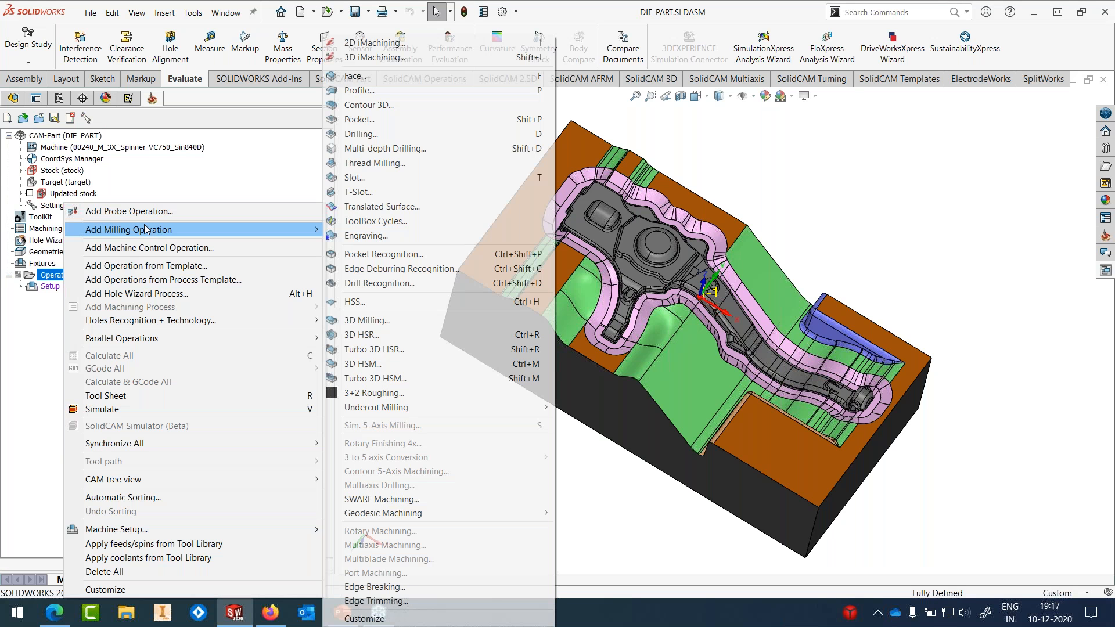
mouse_move(378, 408)
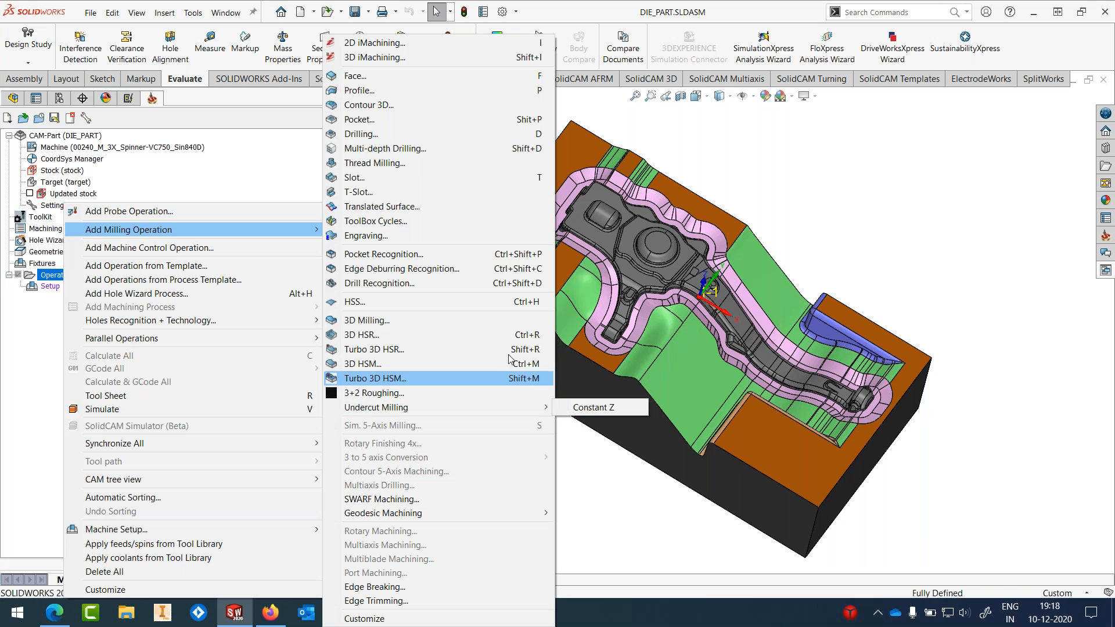
click(970, 251)
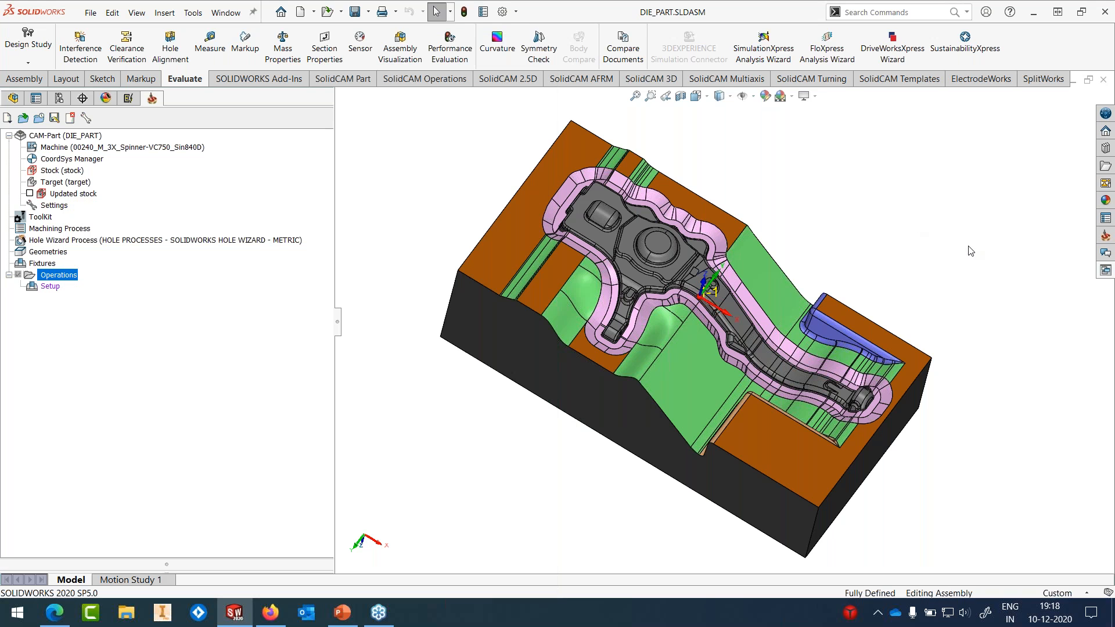
Step: Apply the WEB_MED_MOLD process template from the SolidCAM2020 template directory to DIE_PART
click(1105, 272)
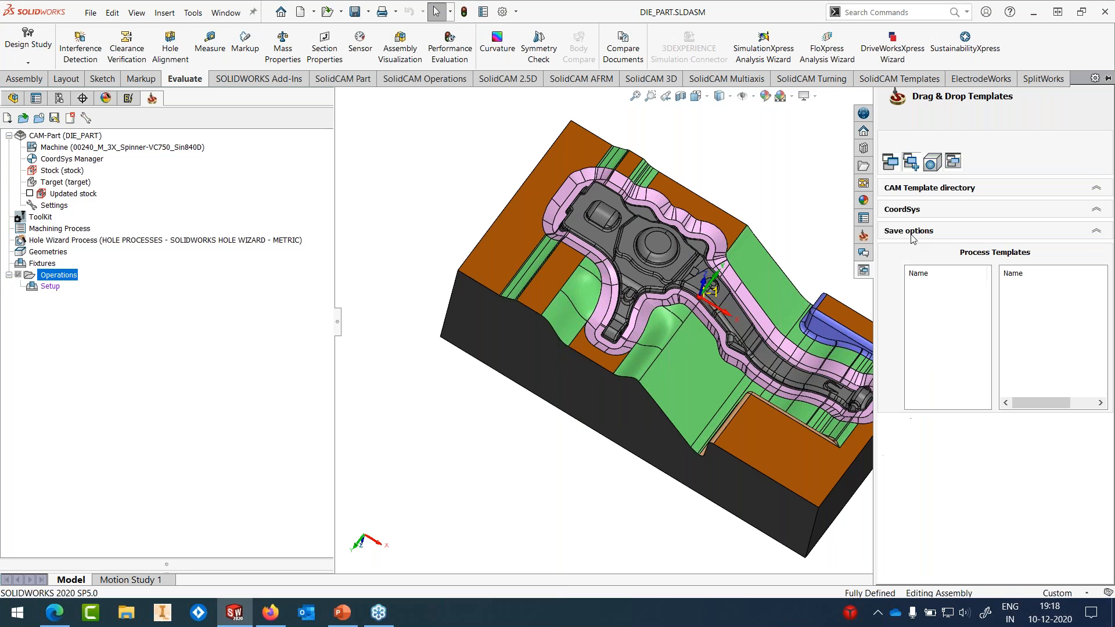
click(920, 188)
click(959, 208)
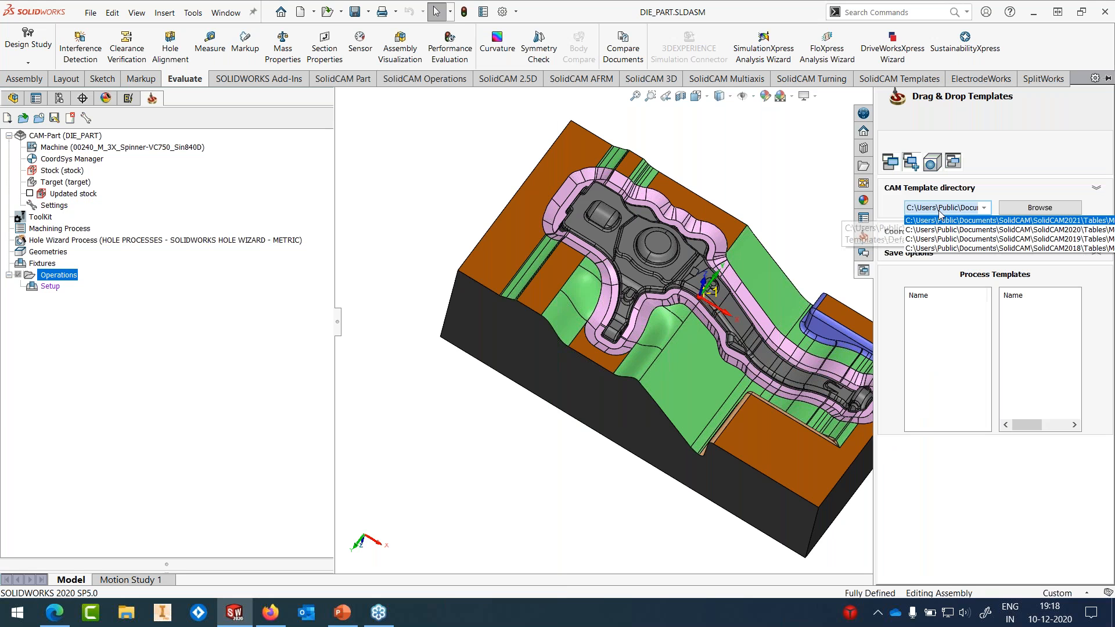
click(960, 230)
click(936, 321)
drag(937, 325, 509, 345)
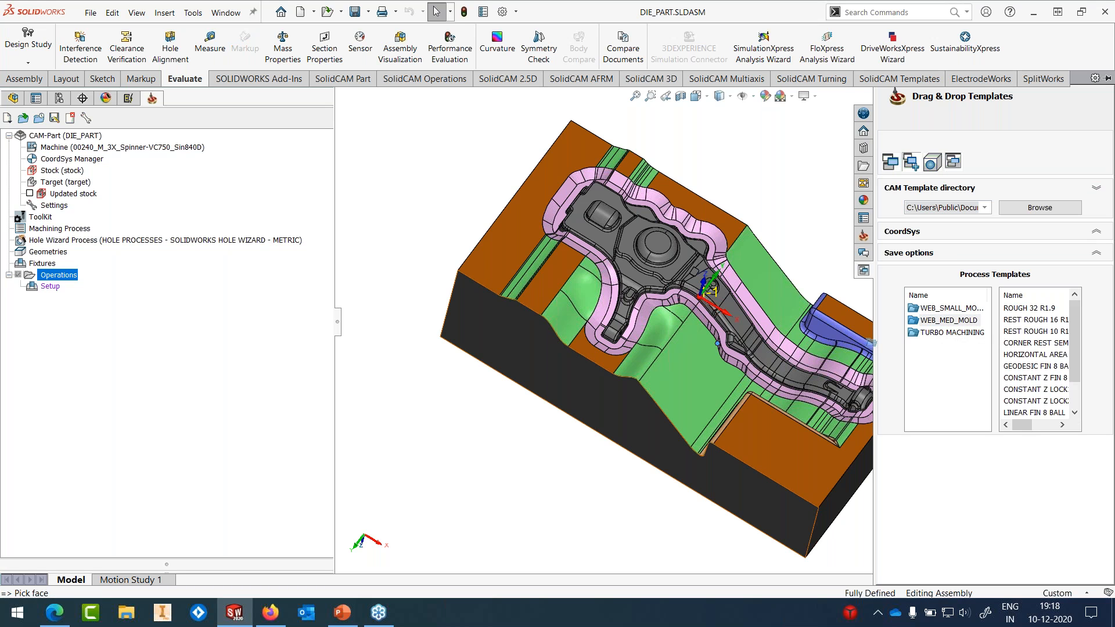
click(390, 262)
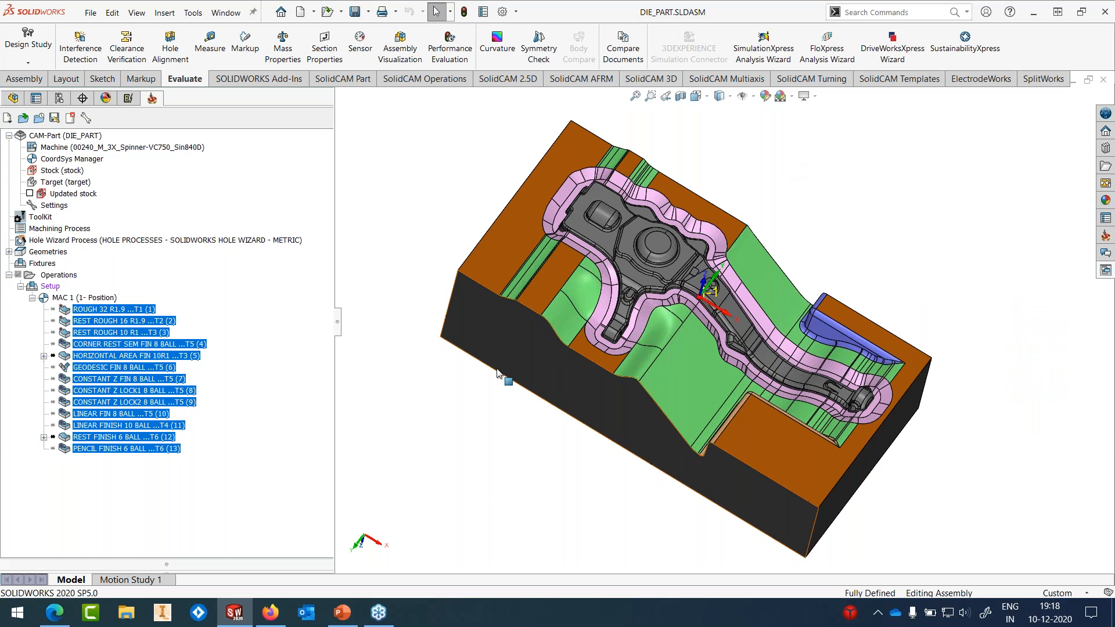
Step: Open the ROUGH 32 R1.9 operation for editing with target as its machining surfaces
click(140, 310)
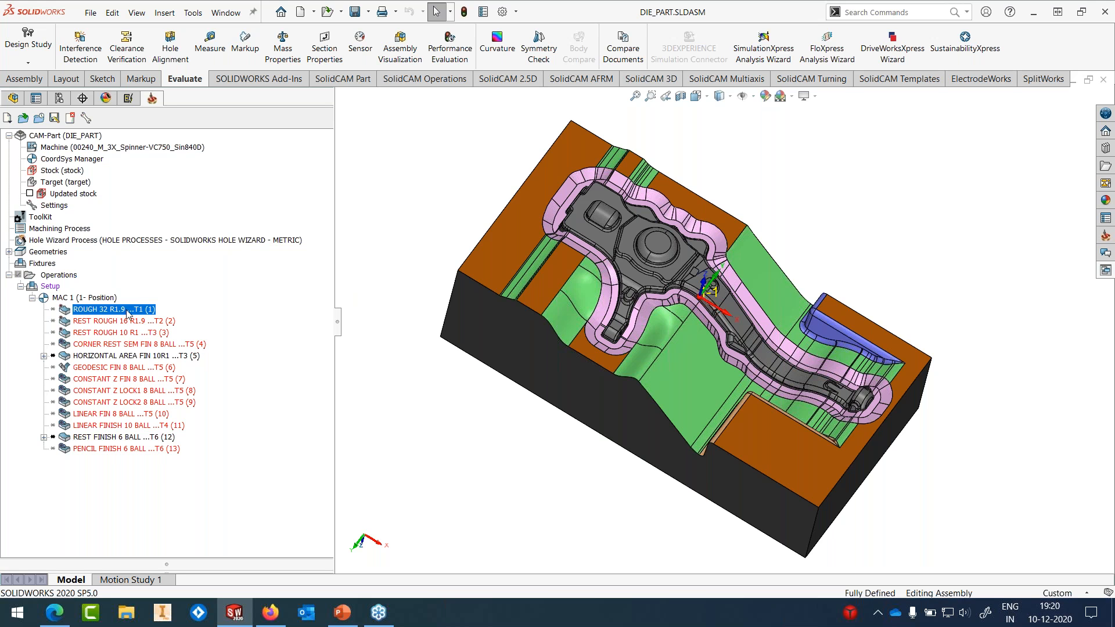
right_click(115, 312)
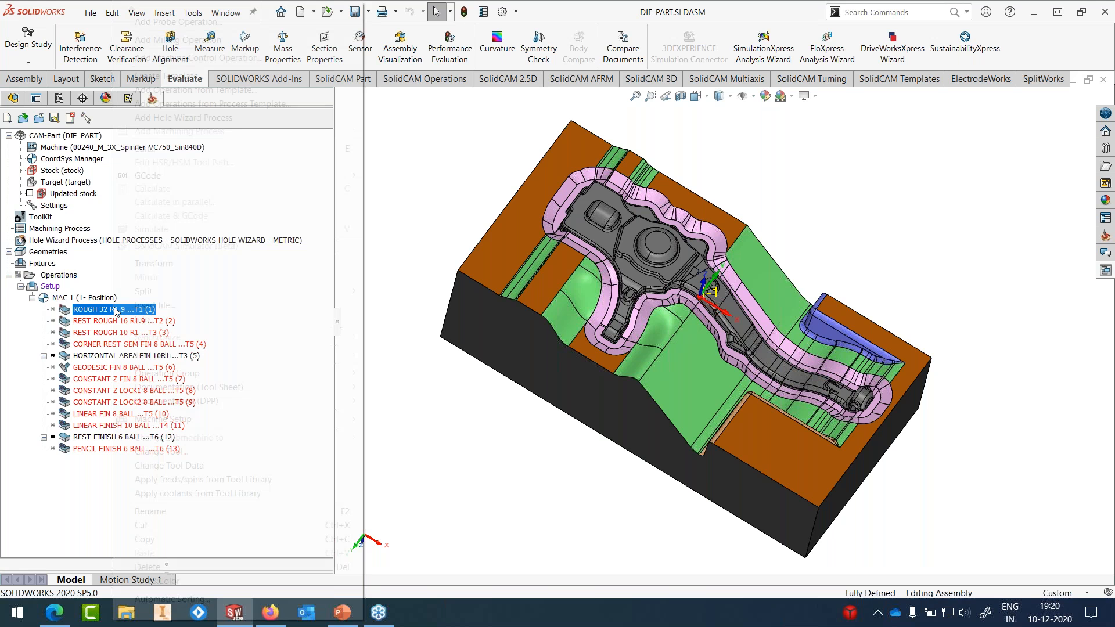
click(146, 149)
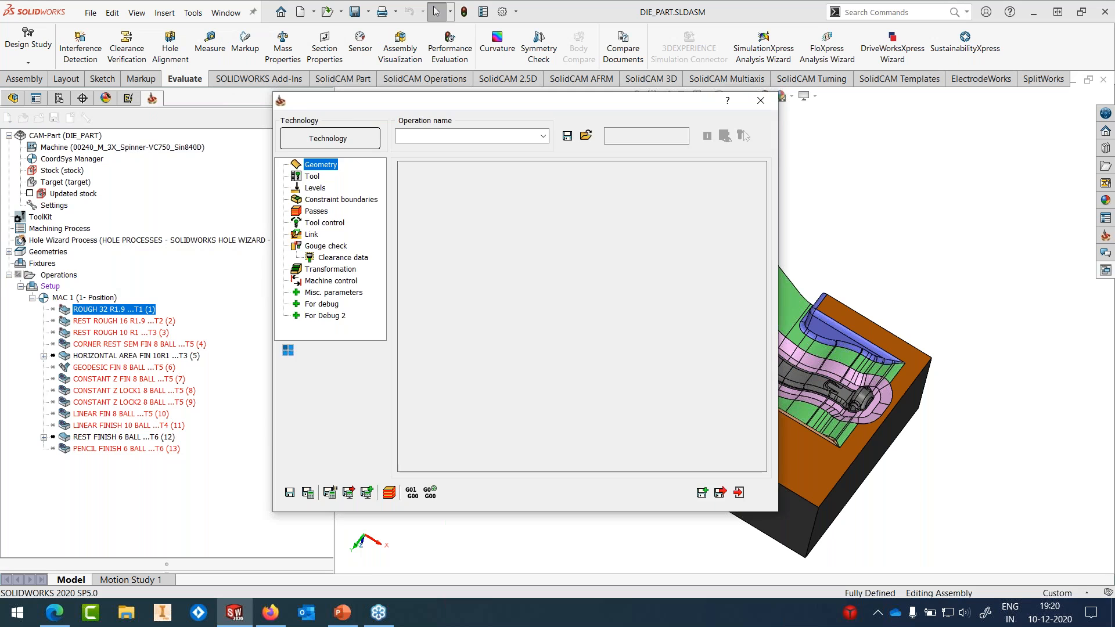
drag(463, 105, 439, 98)
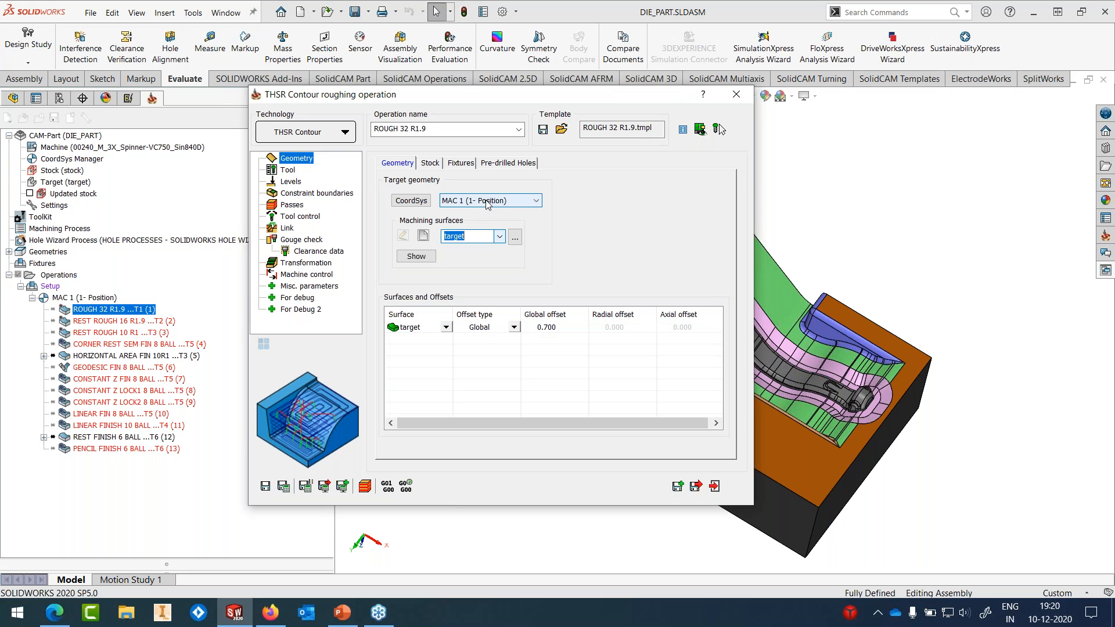
Step: Review the roughing operation's stock, fixture and pre-drilled hole definitions
click(435, 163)
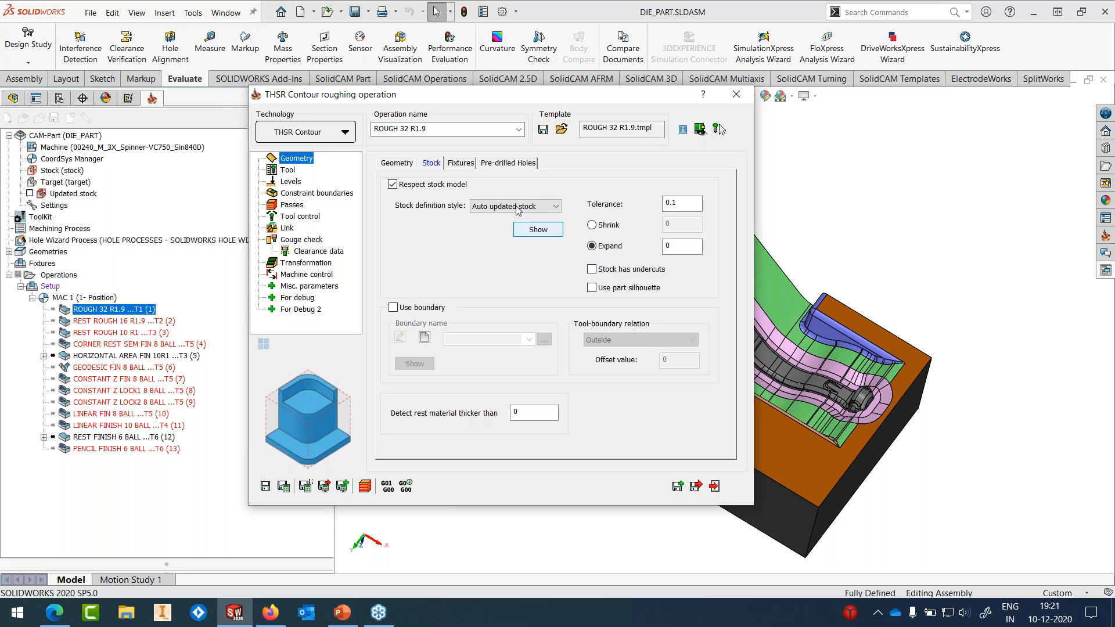
click(462, 164)
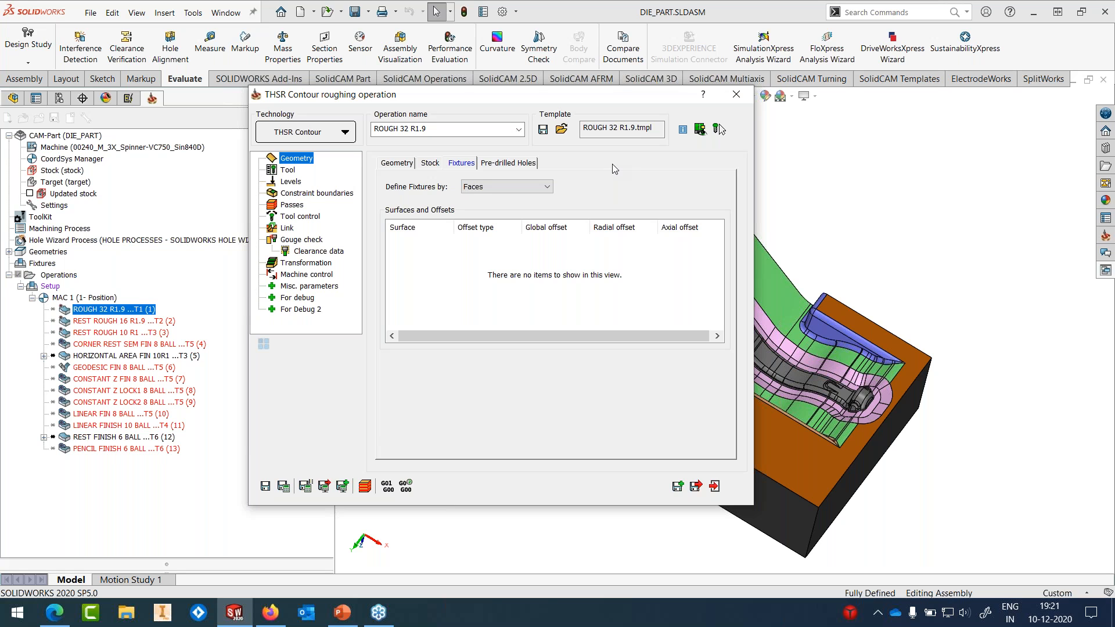
click(548, 187)
click(500, 196)
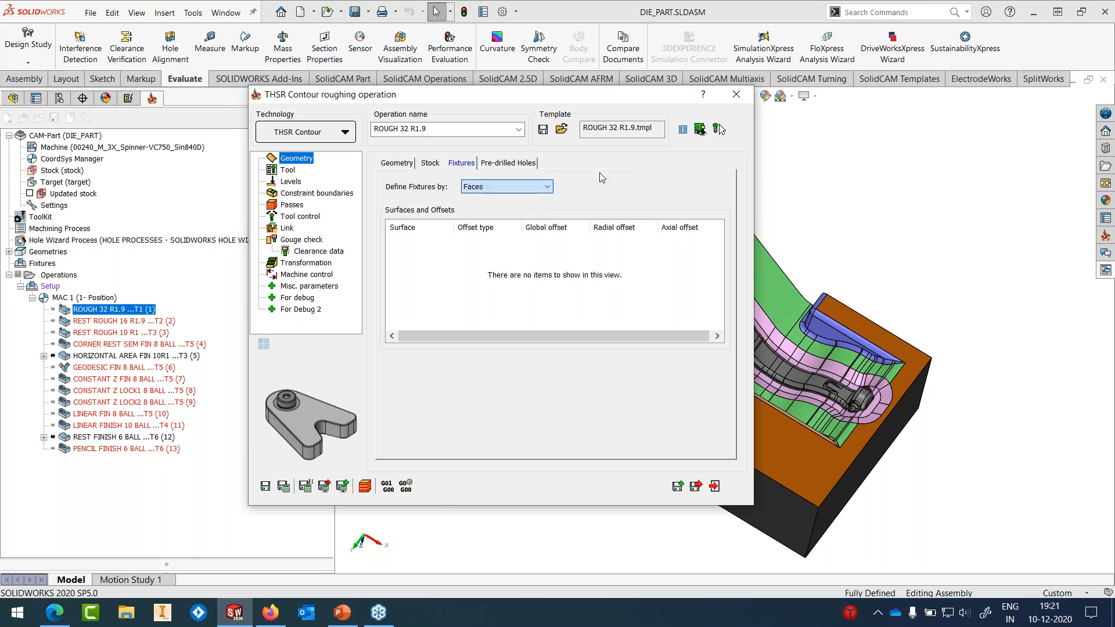
click(513, 165)
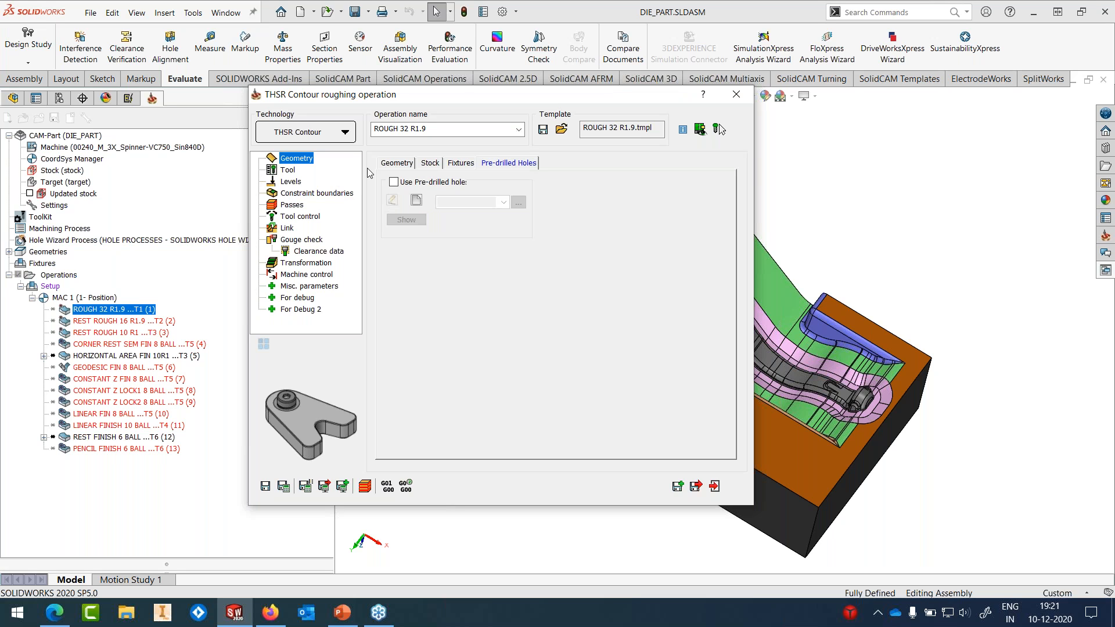
click(392, 163)
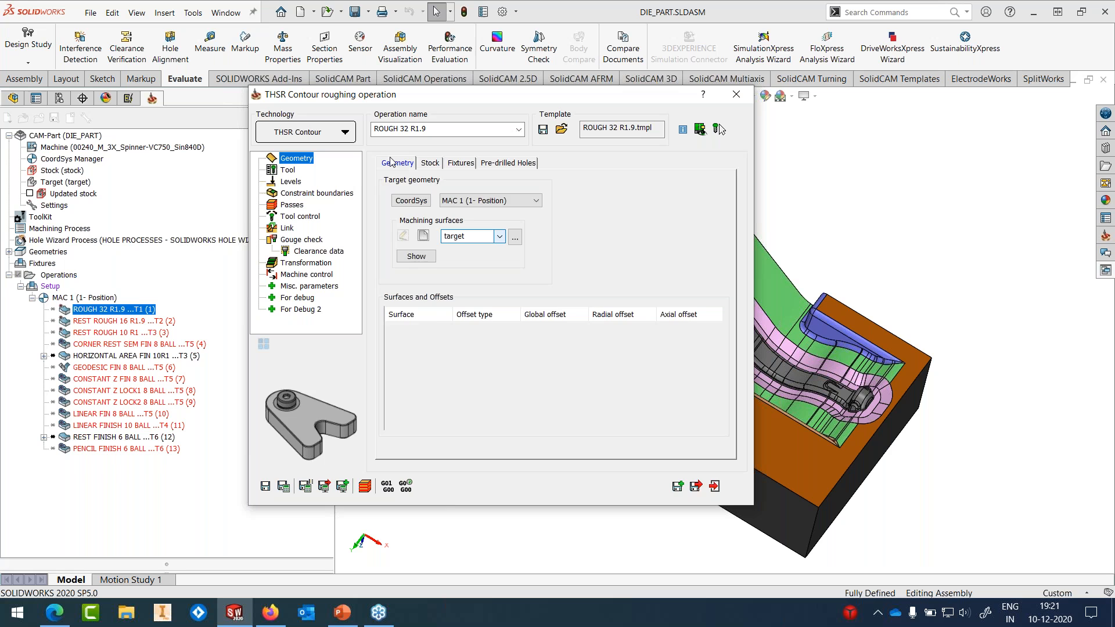
Step: Review the roughing operation's tool data, clearance levels and constraint boundary settings
click(288, 169)
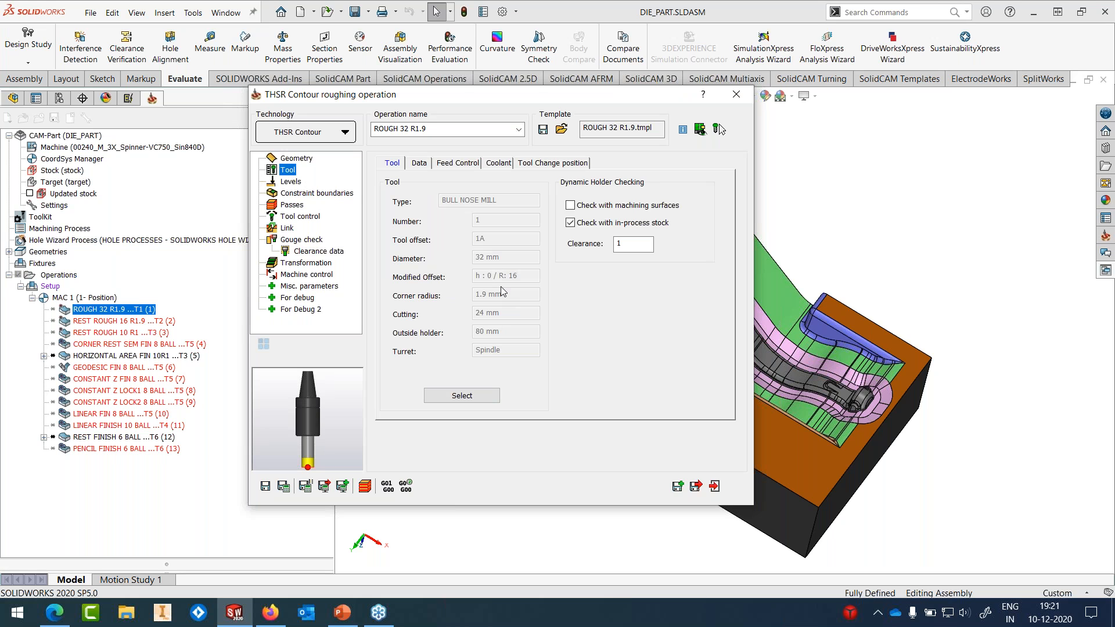
key(Down)
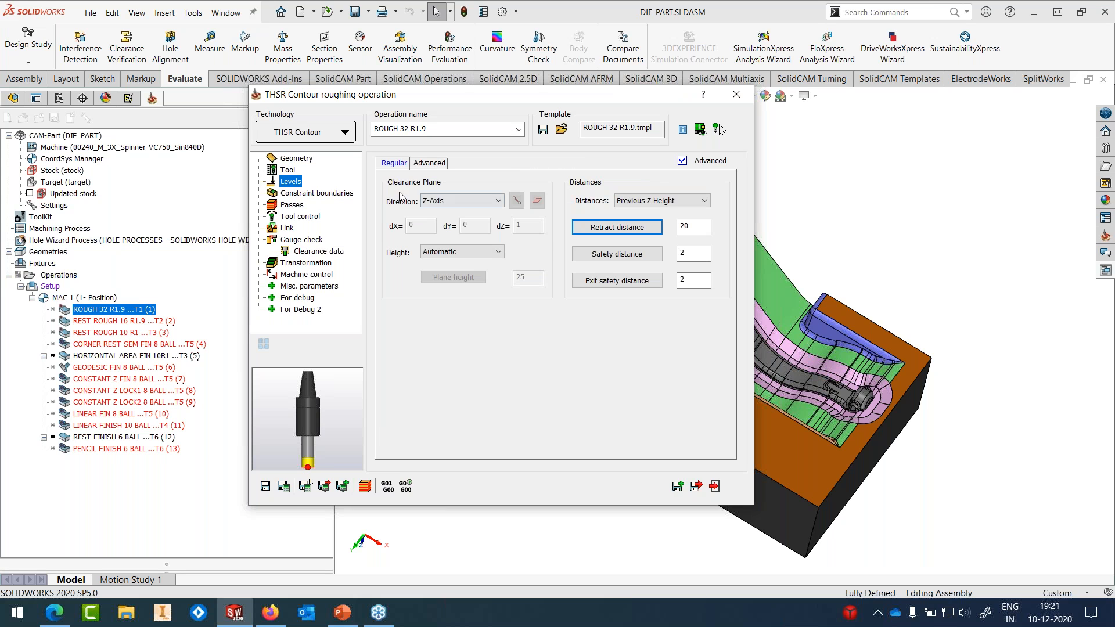
click(345, 194)
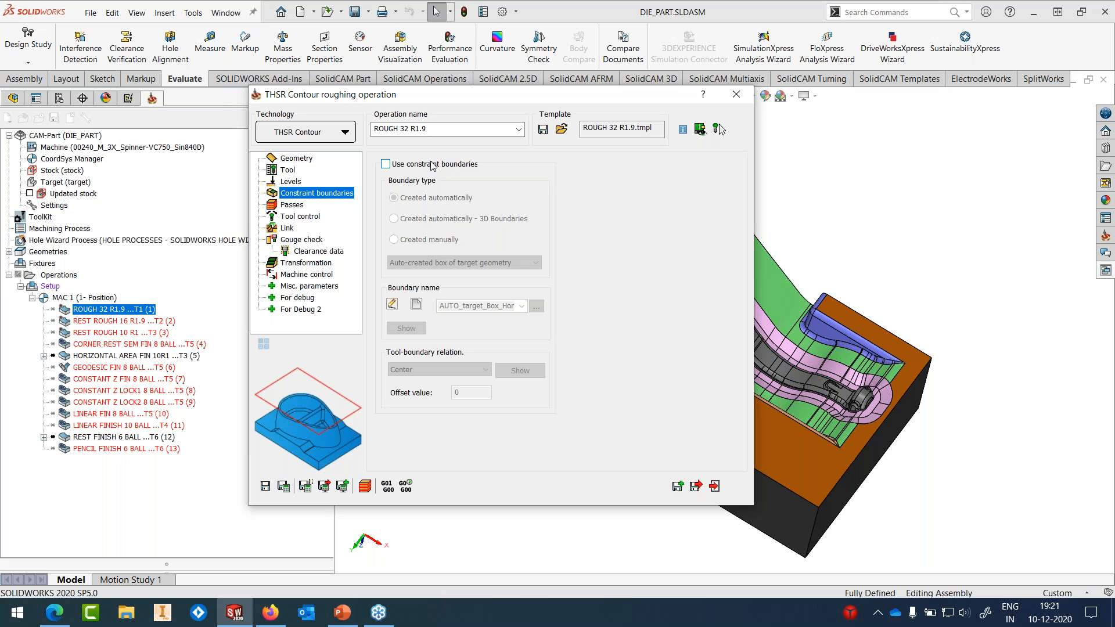
Step: Check the roughing step down, step over, cut tolerance and ramping settings, then save and exit the operation
click(293, 205)
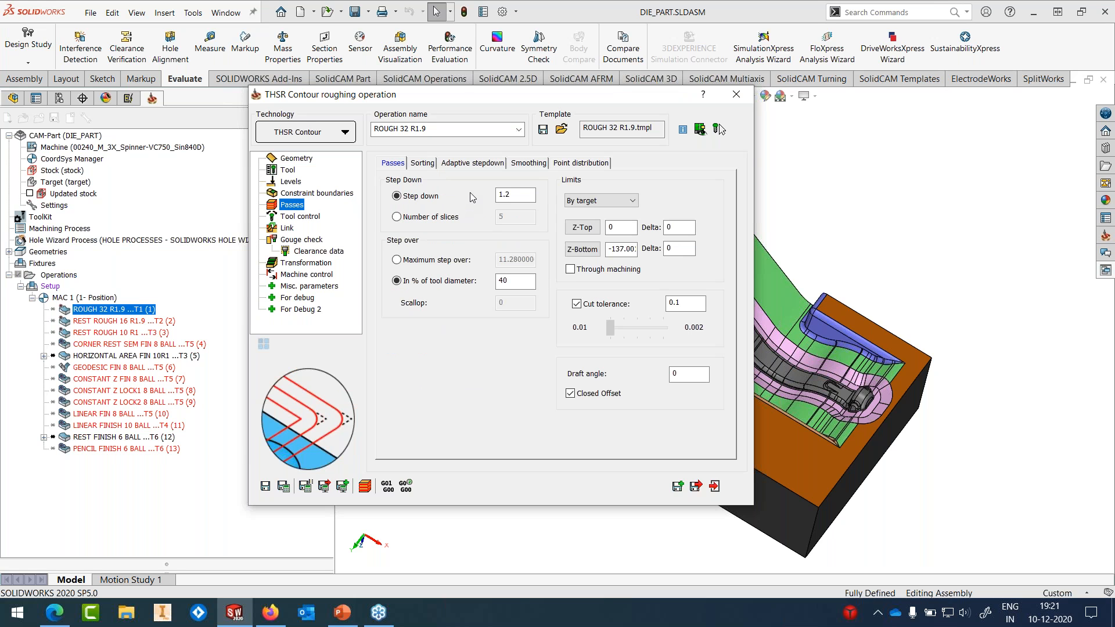
drag(518, 195, 490, 200)
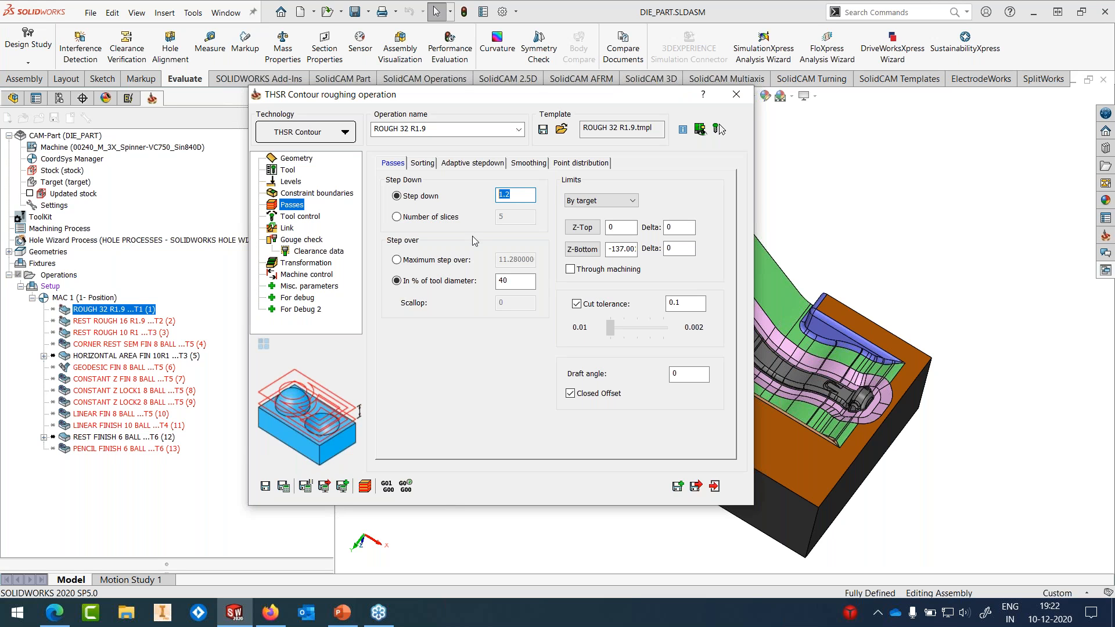
drag(527, 281, 472, 289)
click(668, 302)
double_click(668, 302)
click(288, 230)
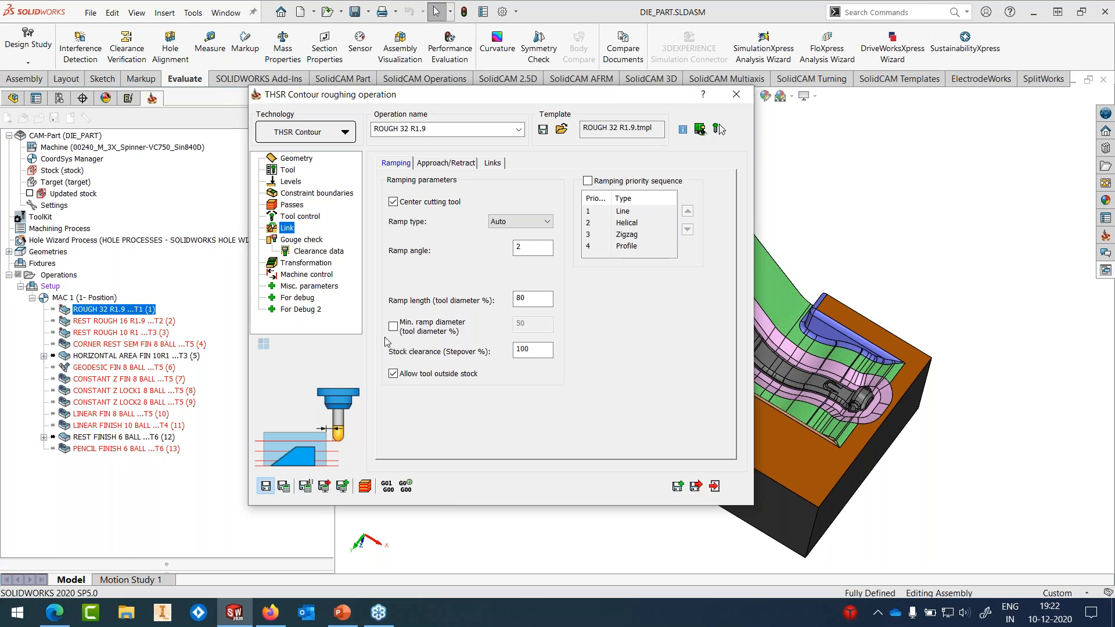
click(737, 96)
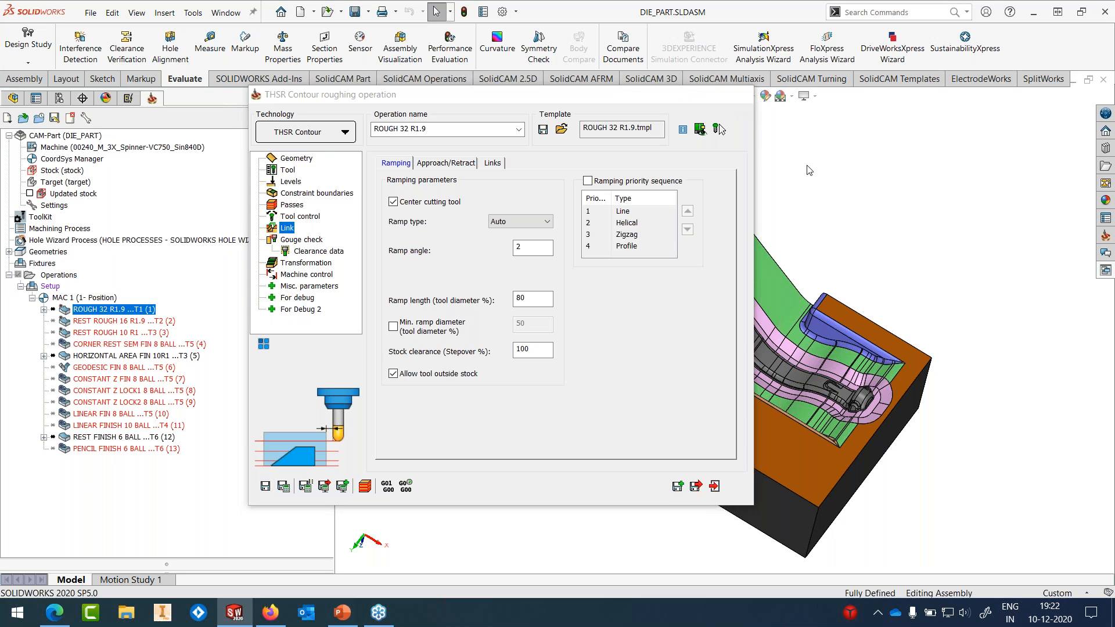
Step: Open the REST ROUGH 16 R1.9 operation for editing and review its geometry, stock definition and rest material detection threshold
right_click(123, 324)
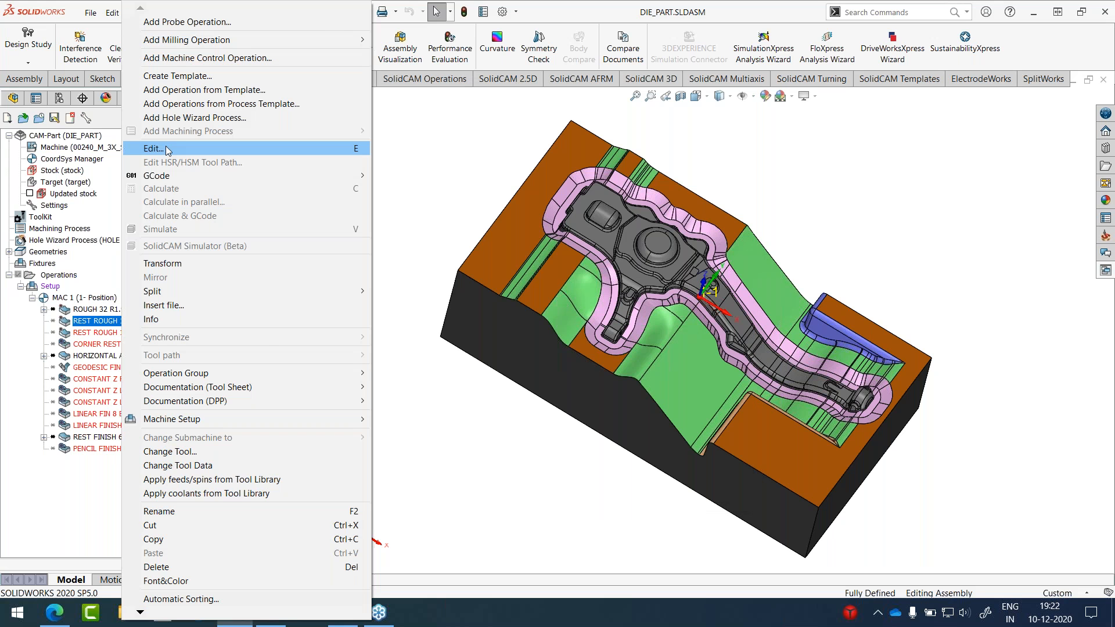
click(160, 149)
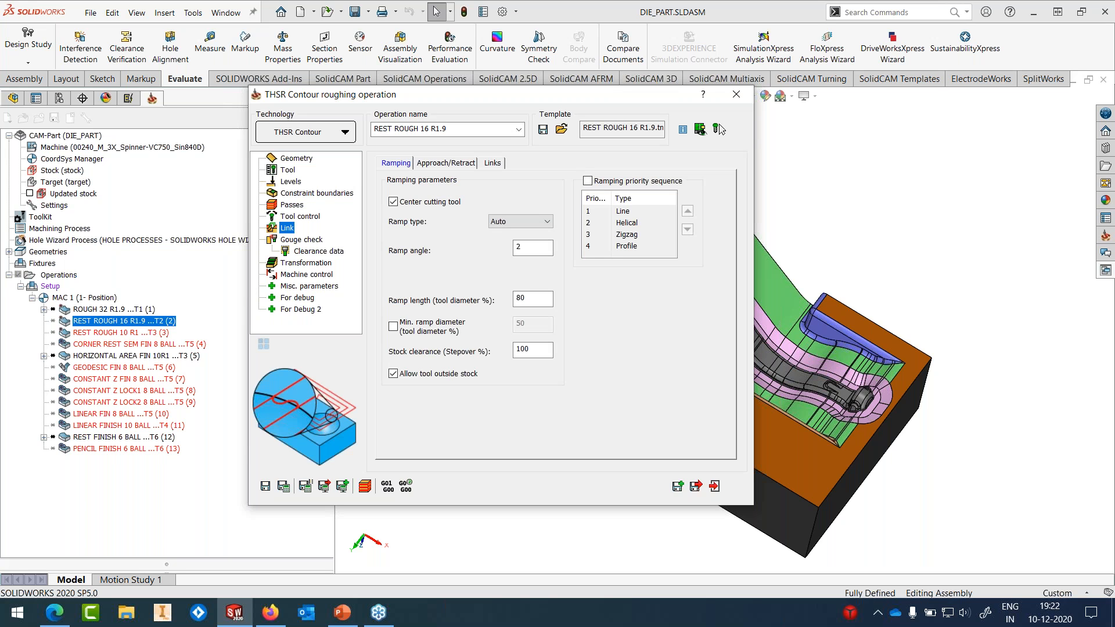
click(302, 159)
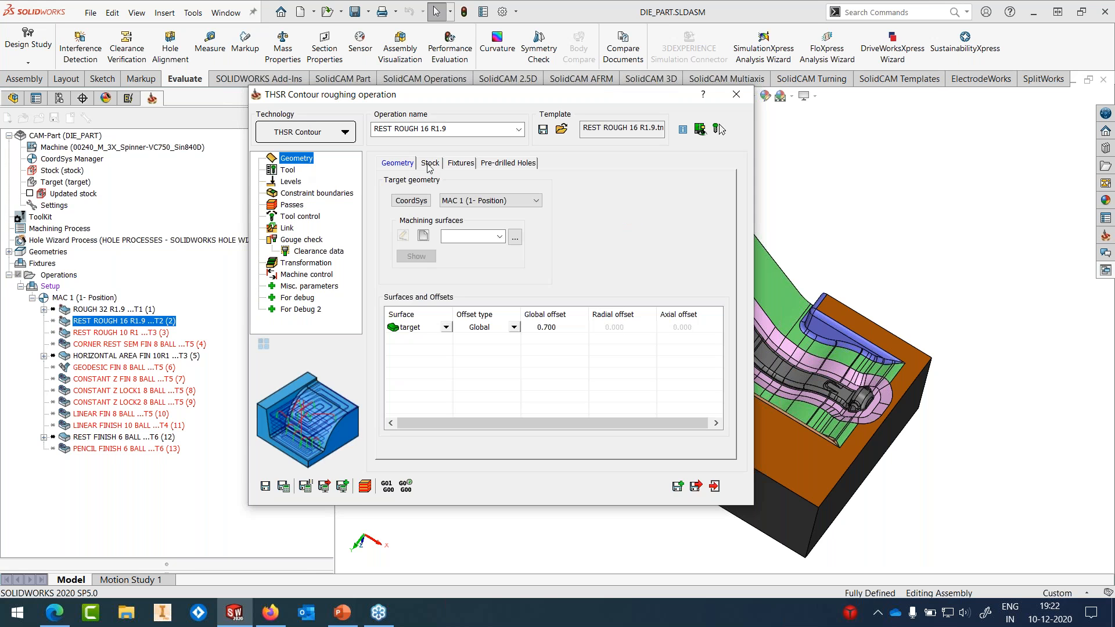
click(430, 164)
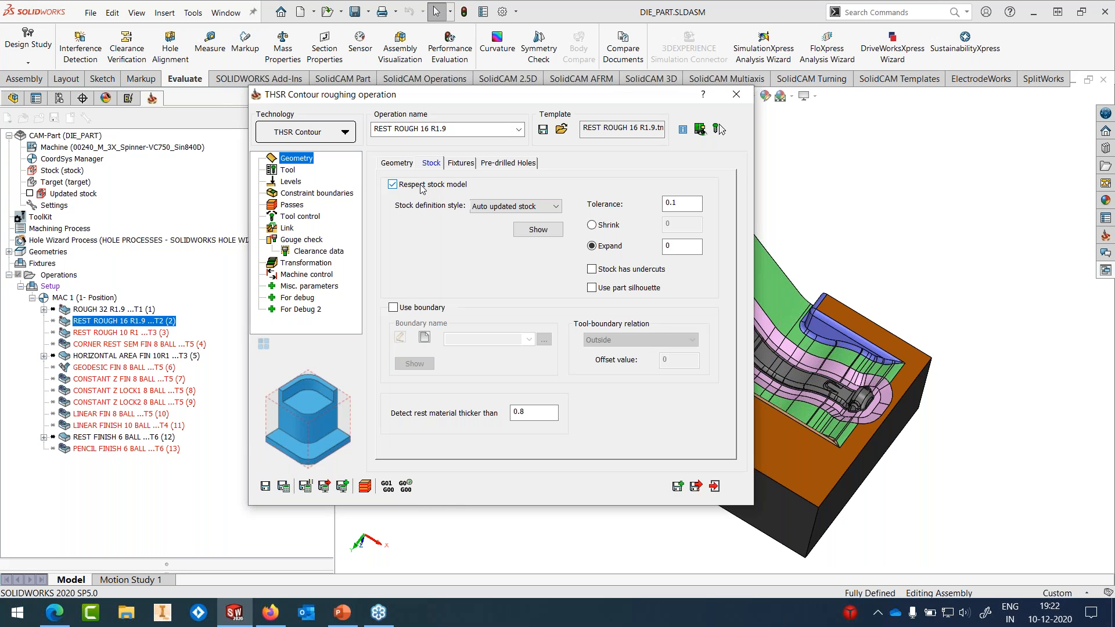
click(523, 411)
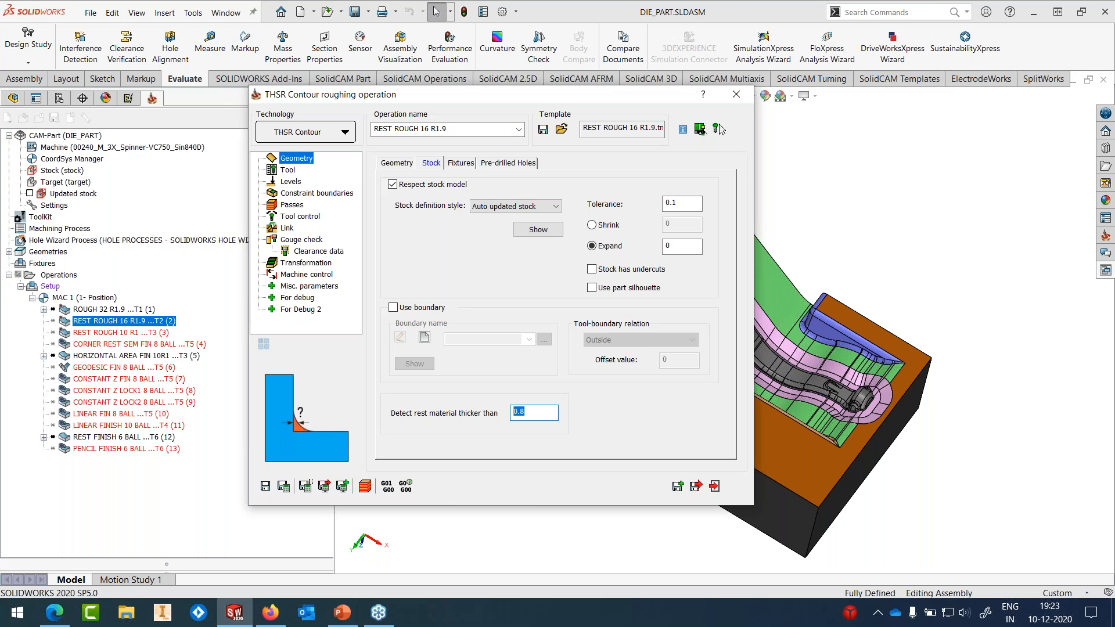
Step: Review the rest roughing operation's tool, dynamic holder checking clearance, constraint boundaries and step down settings
click(287, 170)
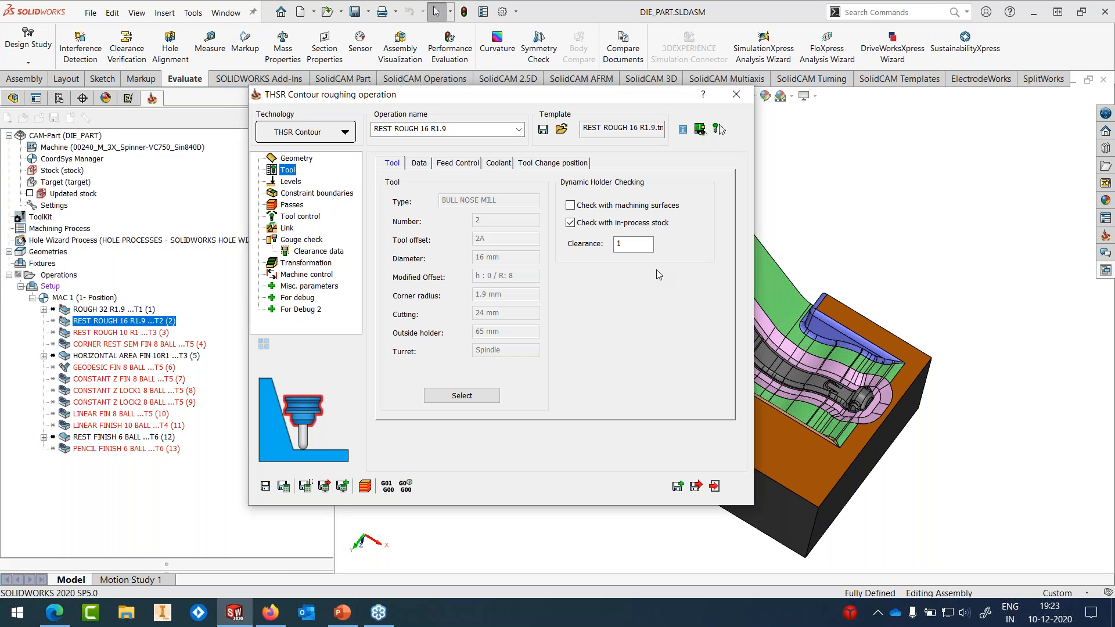
click(633, 244)
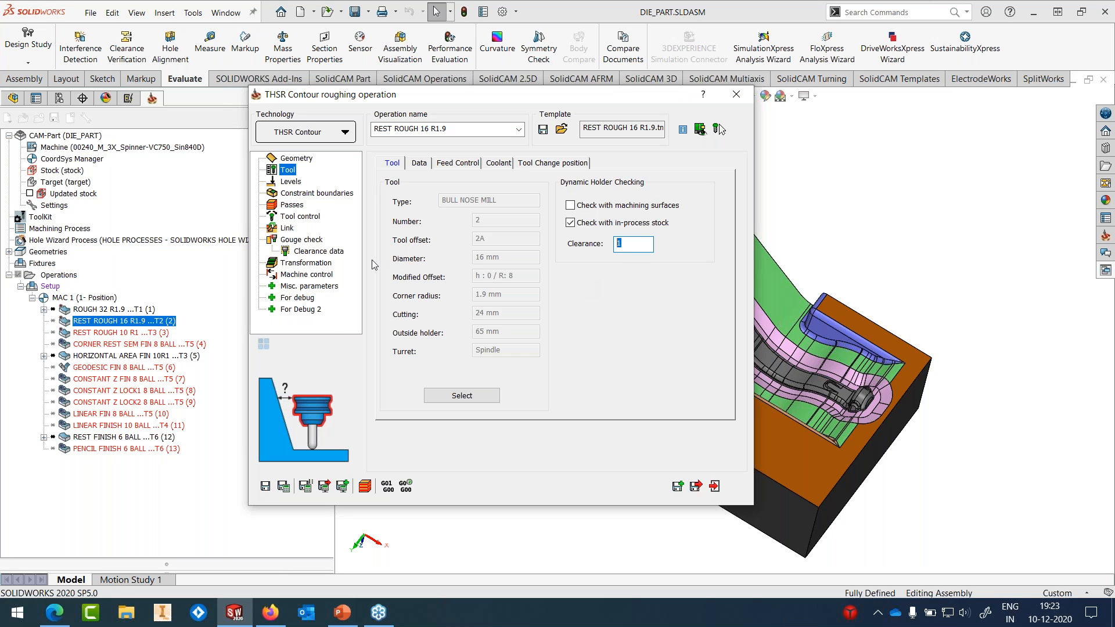
click(295, 204)
key(Up)
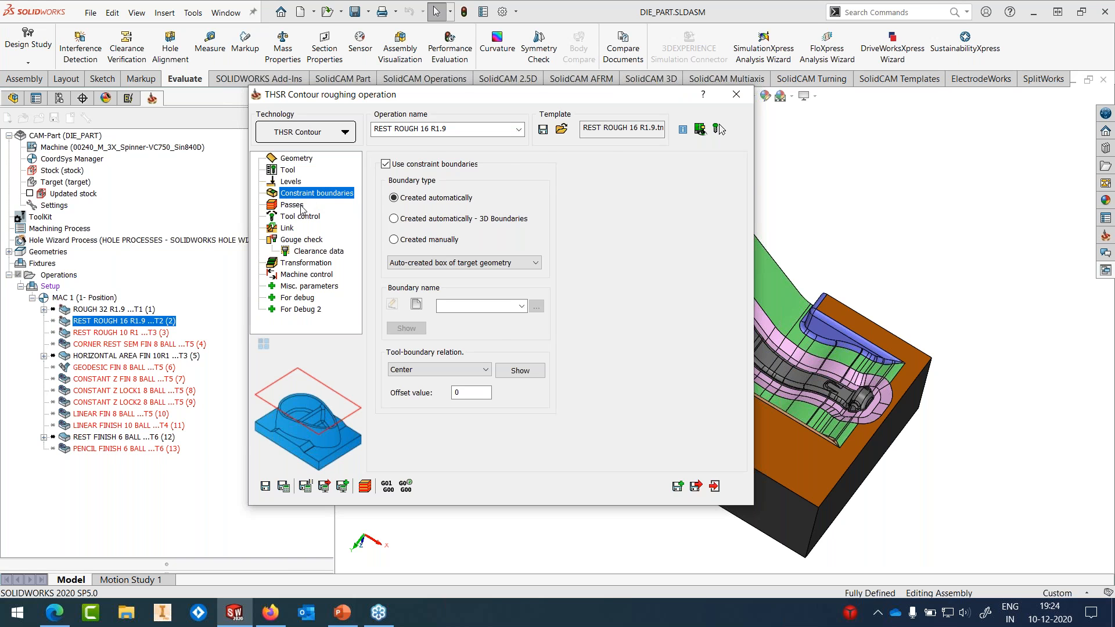
click(300, 206)
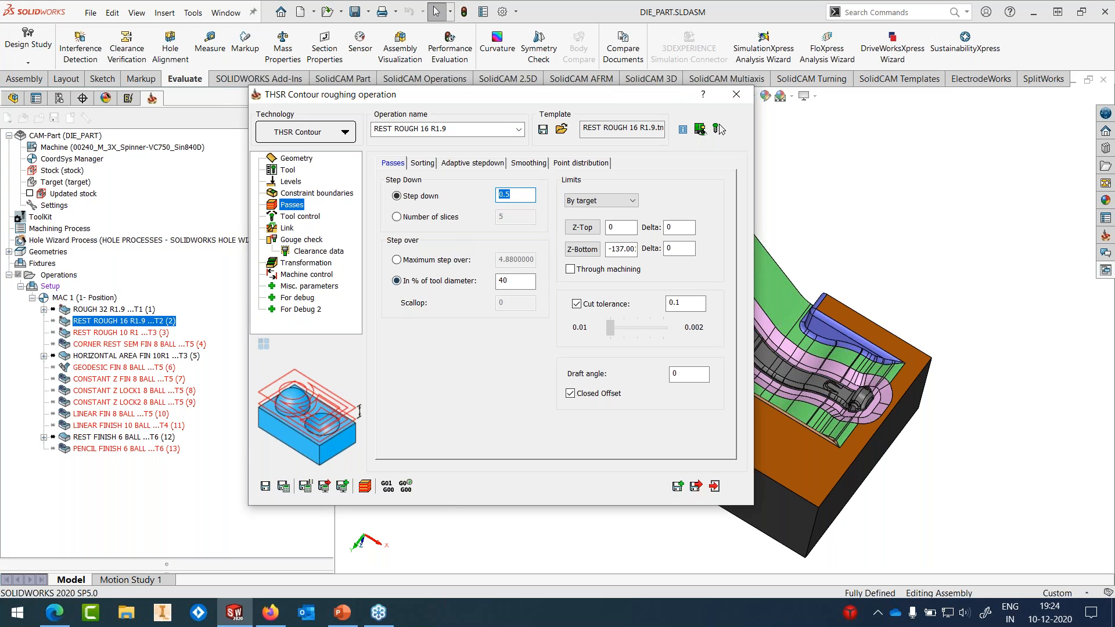
key(Tab)
Step: Try to save the REST ROUGH 16 R1.9 operation, and assign target as its machining surfaces
click(266, 487)
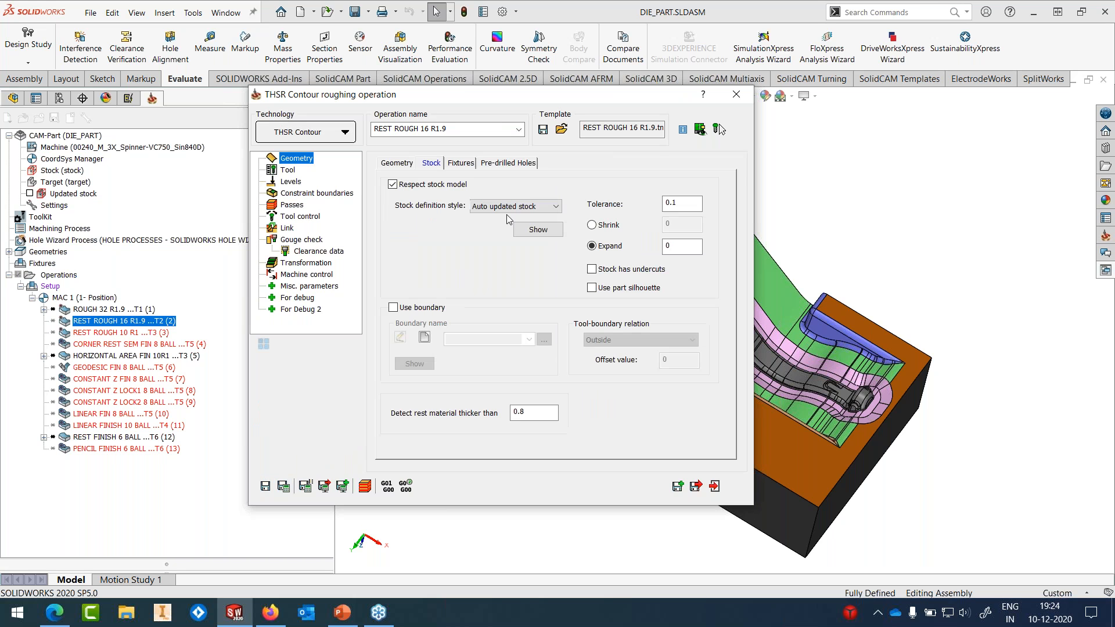
click(388, 163)
click(500, 235)
click(492, 251)
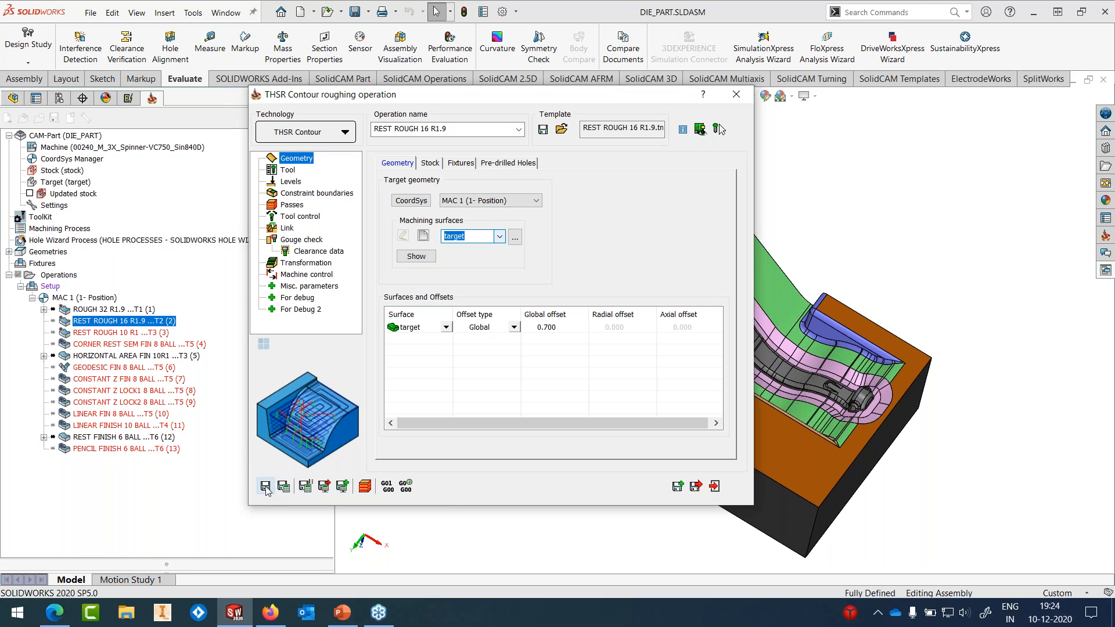
Step: Set an automatically created box of the target geometry as the constraint boundary, then save and close the REST ROUGH 16 R1.9 operation
click(316, 193)
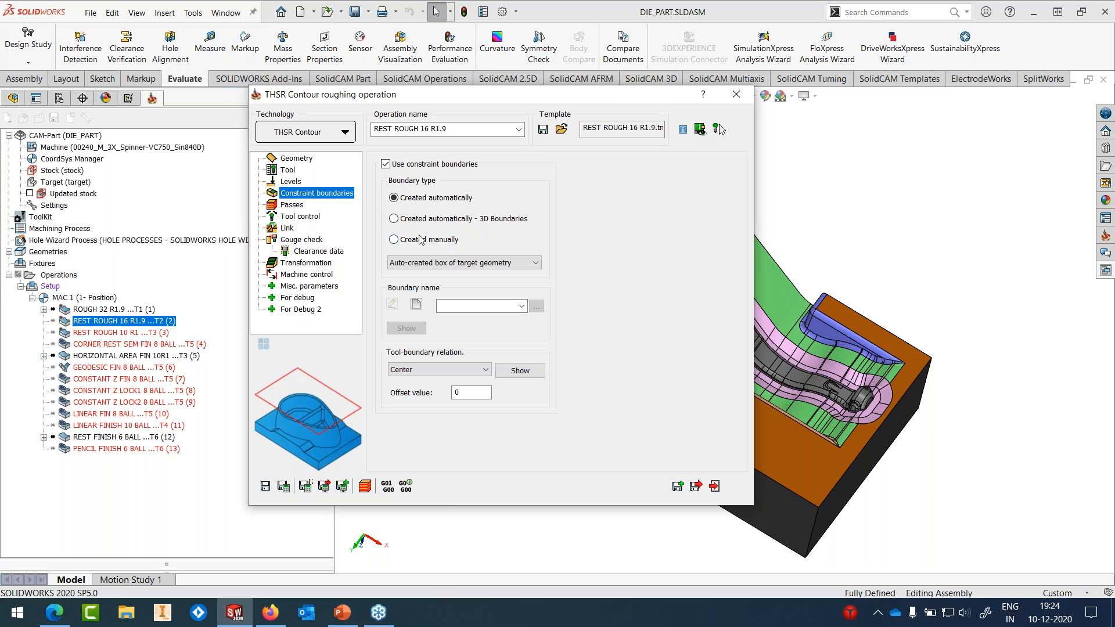
click(421, 240)
click(425, 199)
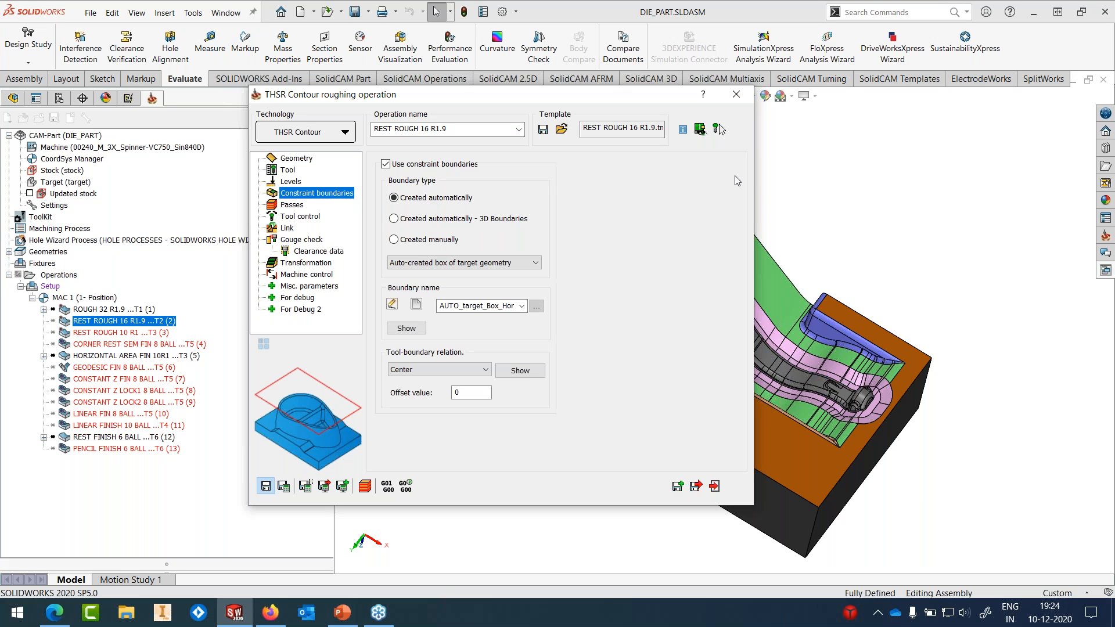
click(736, 98)
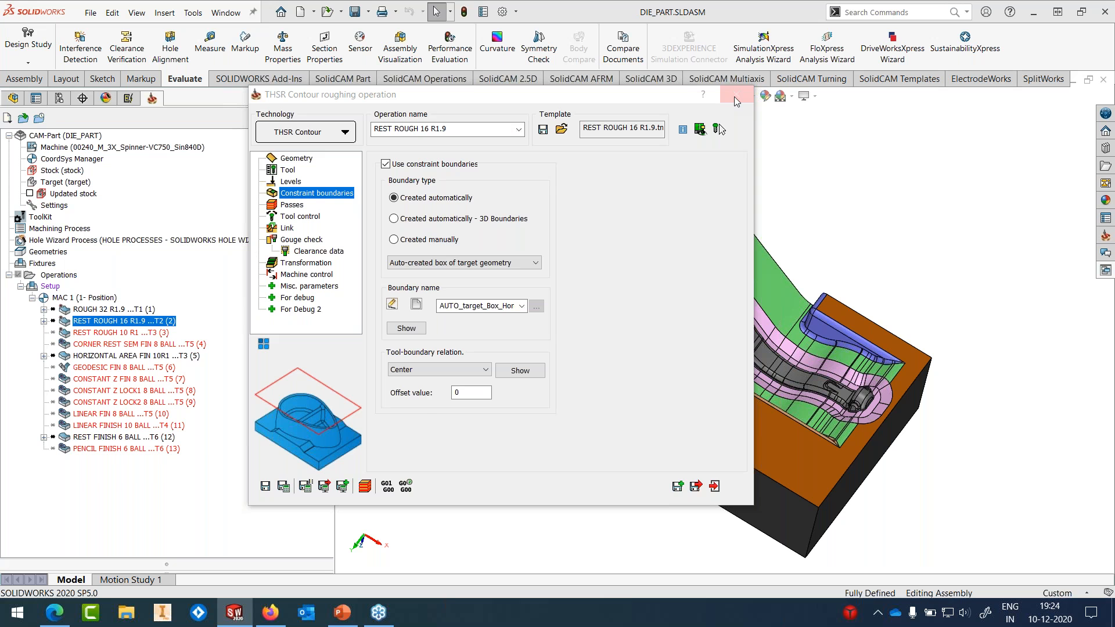
Step: Edit REST ROUGH 10 R1 with target as machining surfaces and the automatic target box as constraint boundary, then save and exit
right_click(124, 333)
click(249, 148)
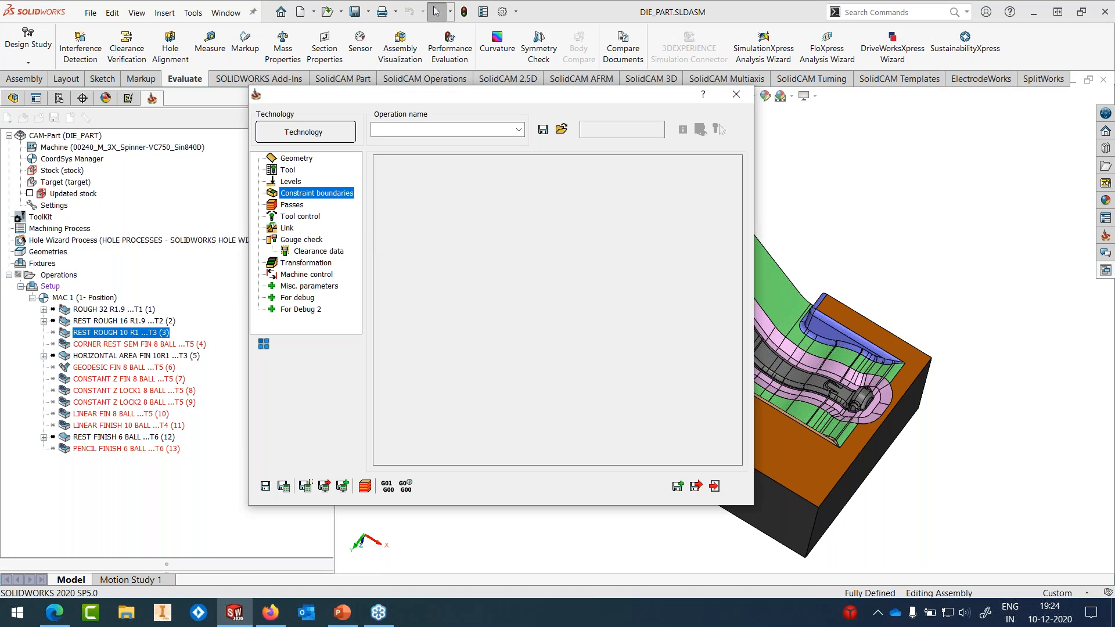
click(297, 159)
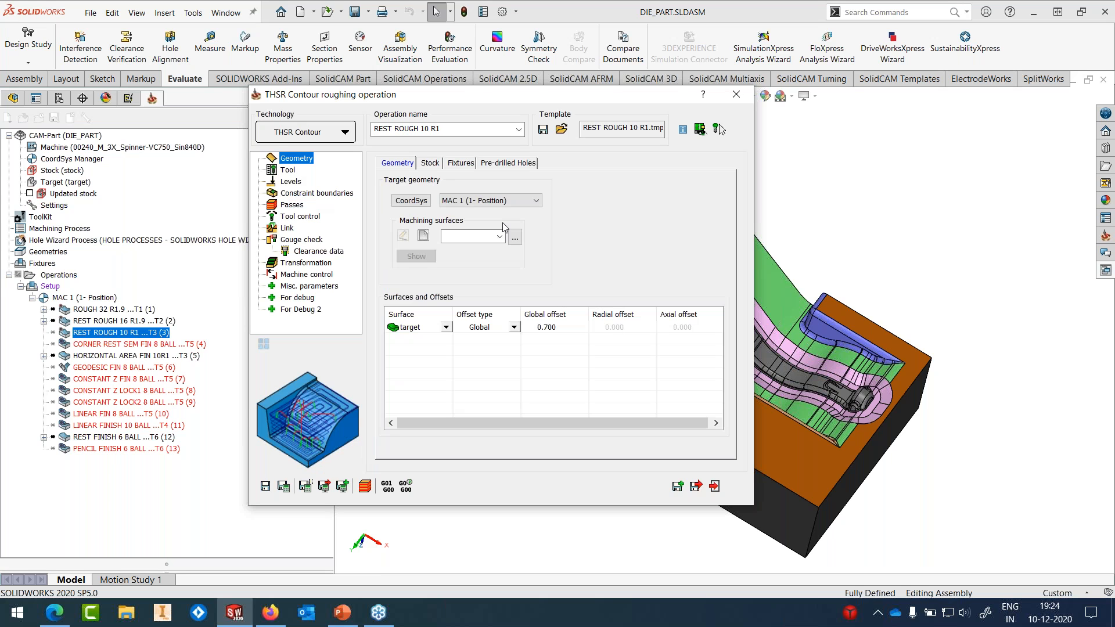
click(499, 236)
click(491, 250)
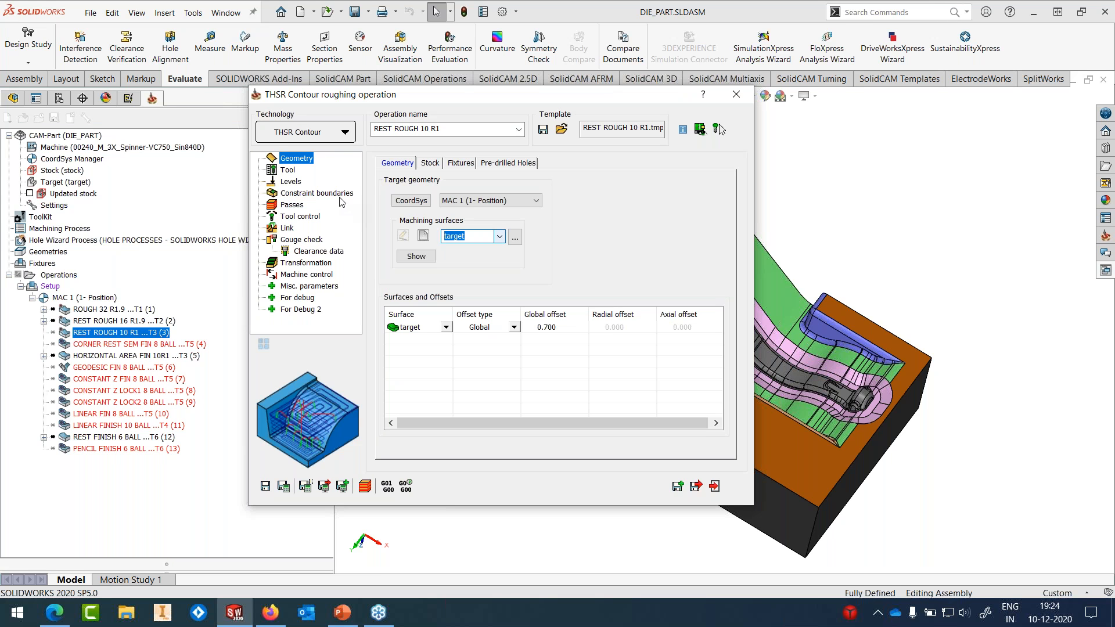
click(340, 197)
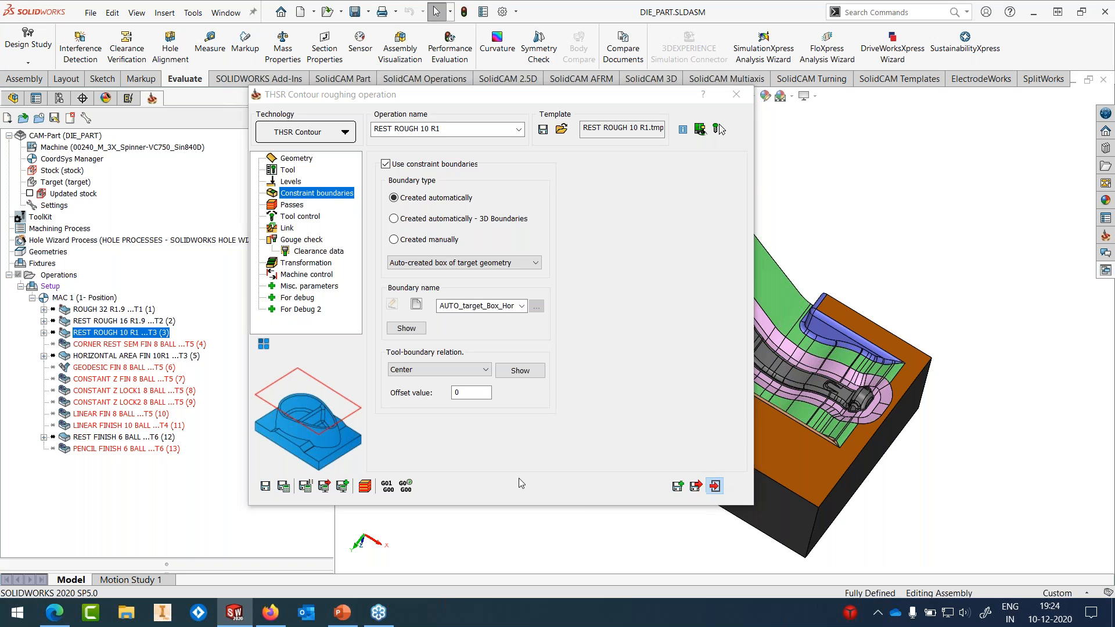
click(715, 487)
Step: Open the CORNER REST SEM FIN 8 BALL operation for editing
right_click(146, 344)
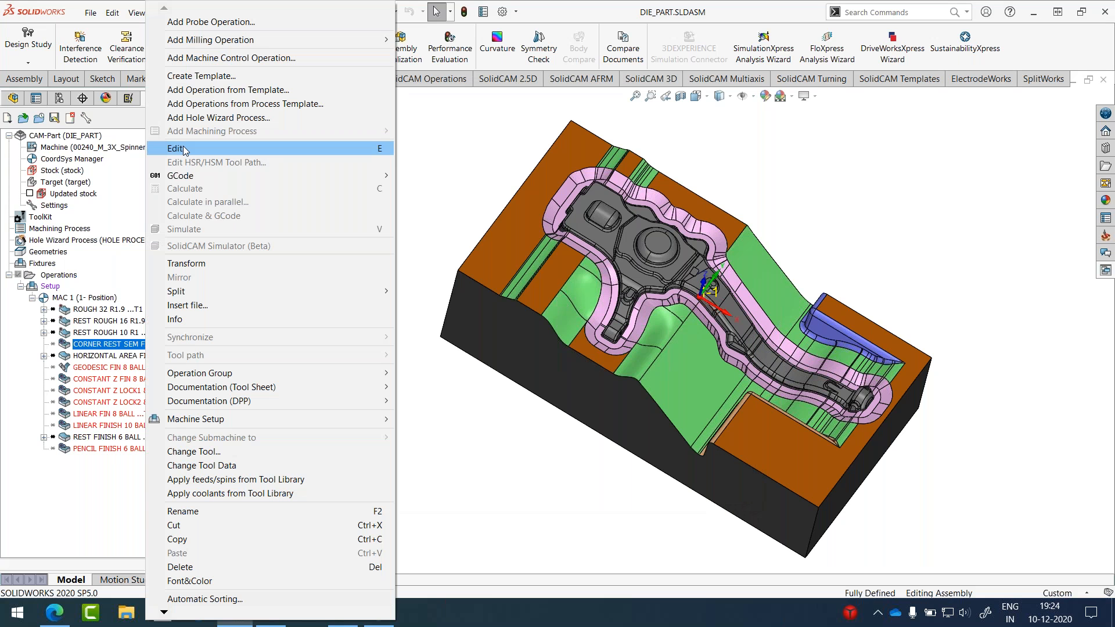
click(177, 149)
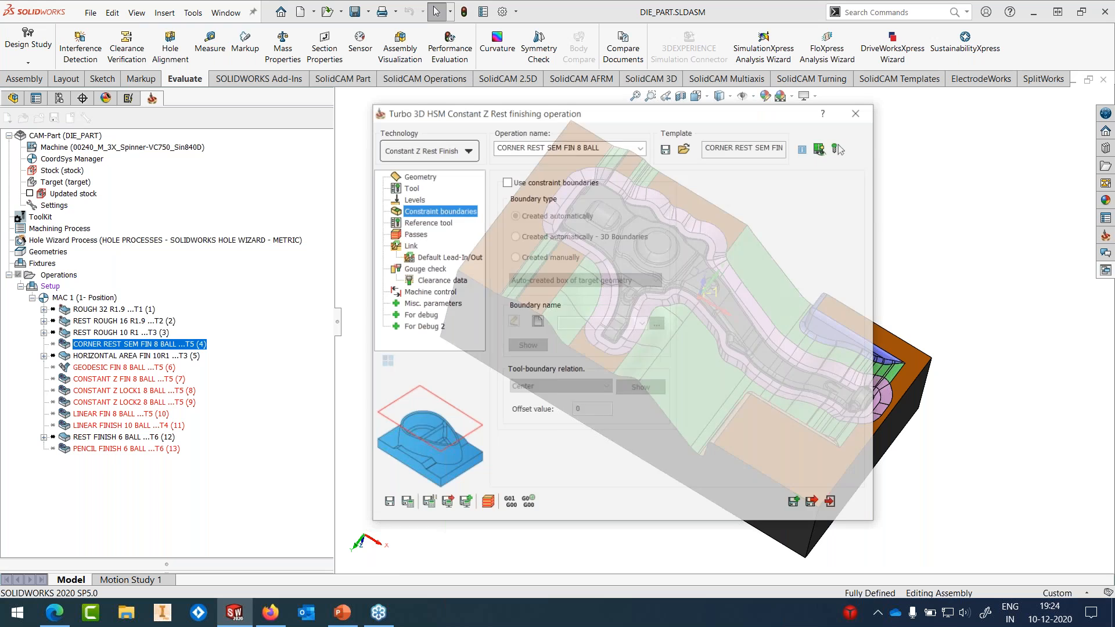
Step: Turn on automatically created constraint boundaries for the CORNER REST SEM FIN 8 BALL operation
click(424, 179)
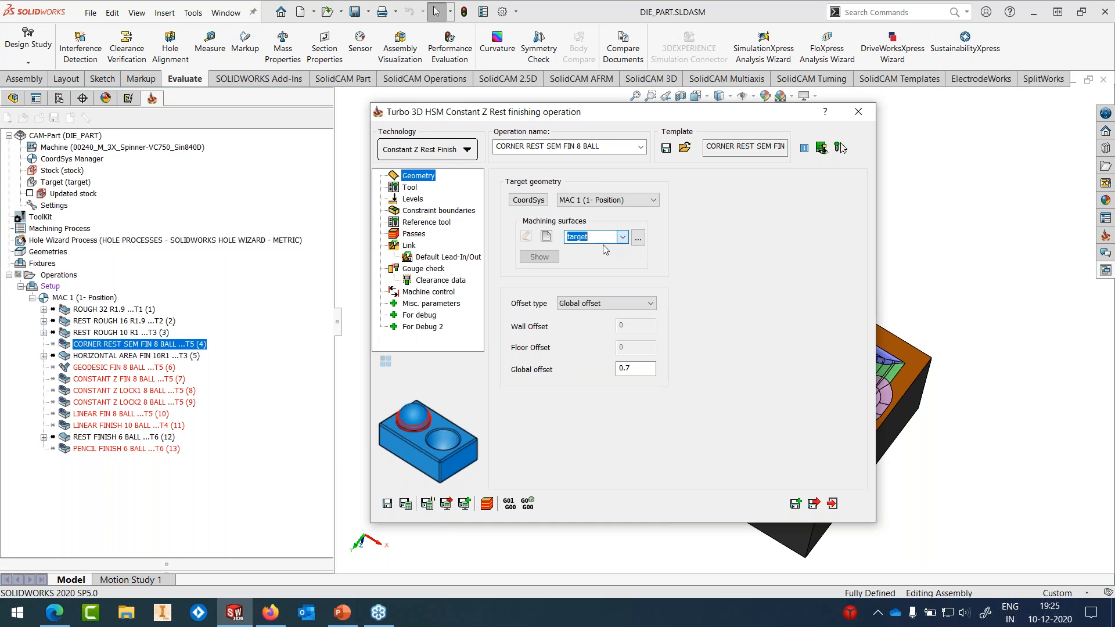
click(430, 210)
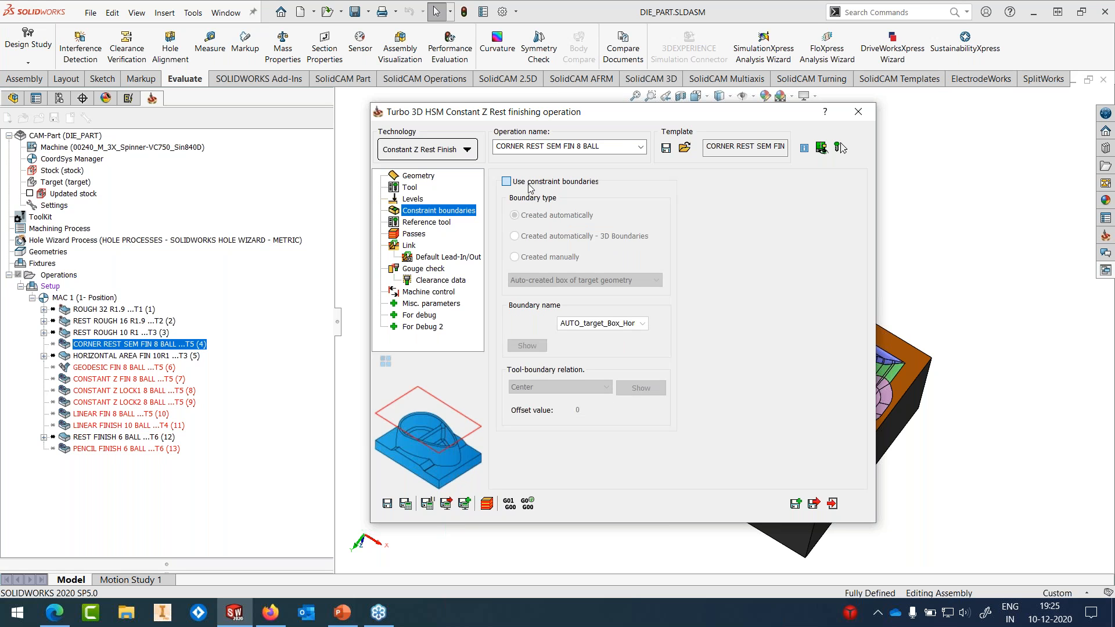
click(529, 182)
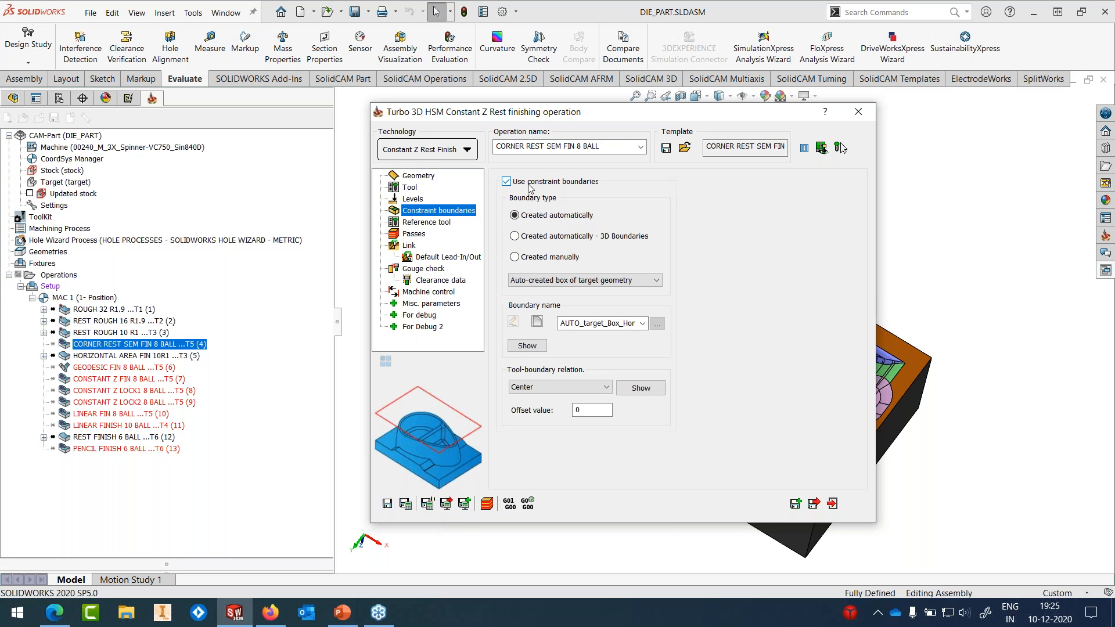
Step: Check the reference tool's diameter and corner radius, and save and close the corner rest operation
click(456, 227)
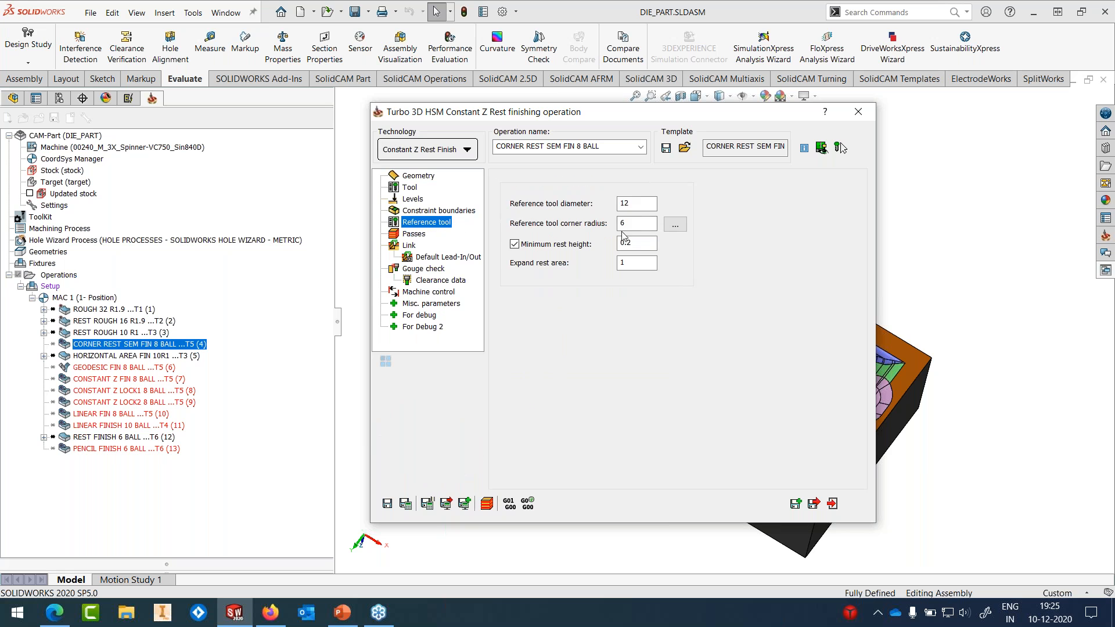
drag(639, 204, 578, 200)
drag(631, 225, 614, 228)
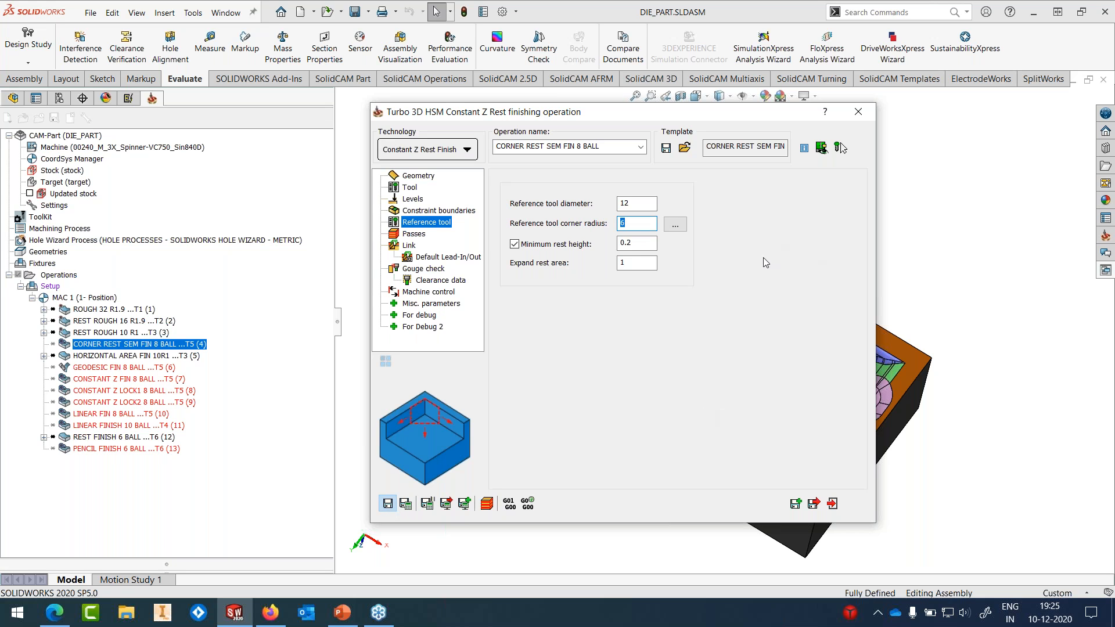
click(865, 113)
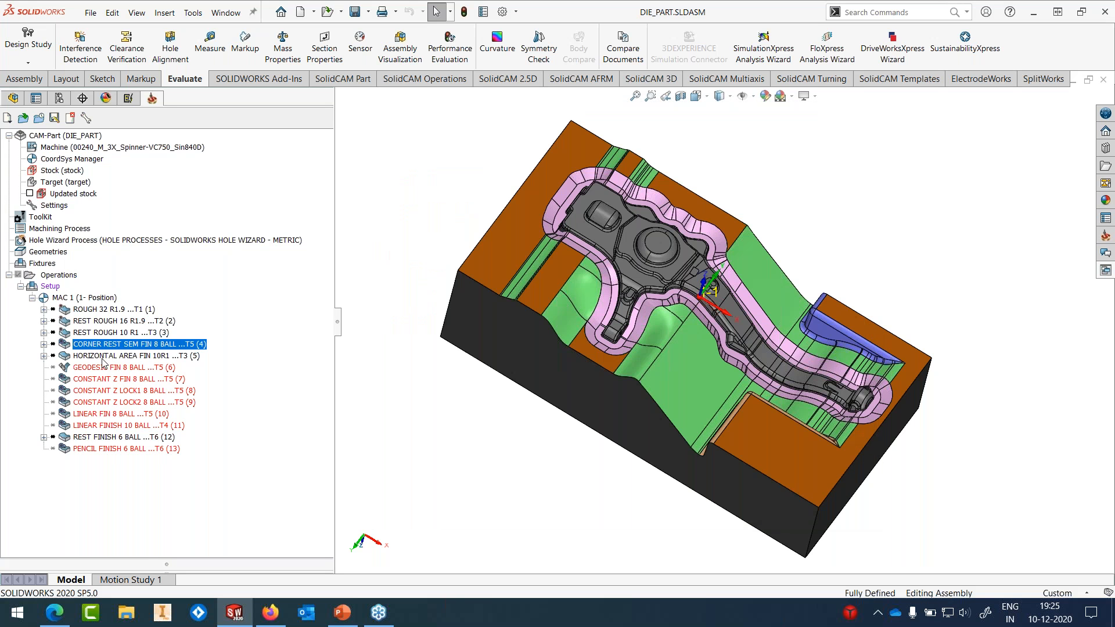
Step: Review the tool, constraint boundary and pass settings of the HORIZONTAL AREA FIN 10R1 operation, and save and close it
right_click(102, 360)
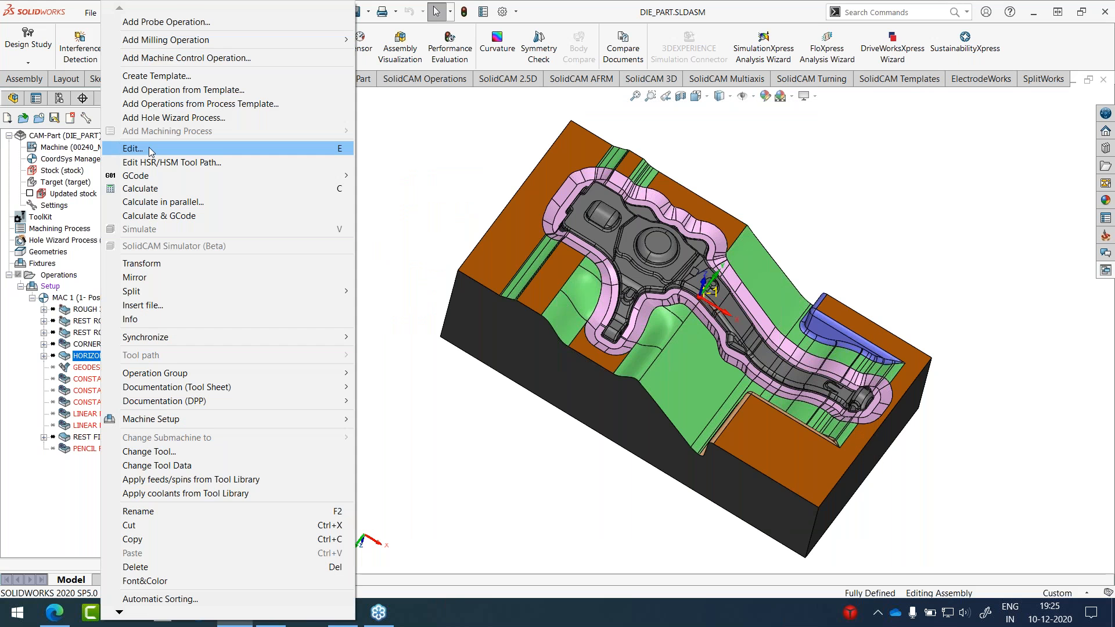
click(151, 148)
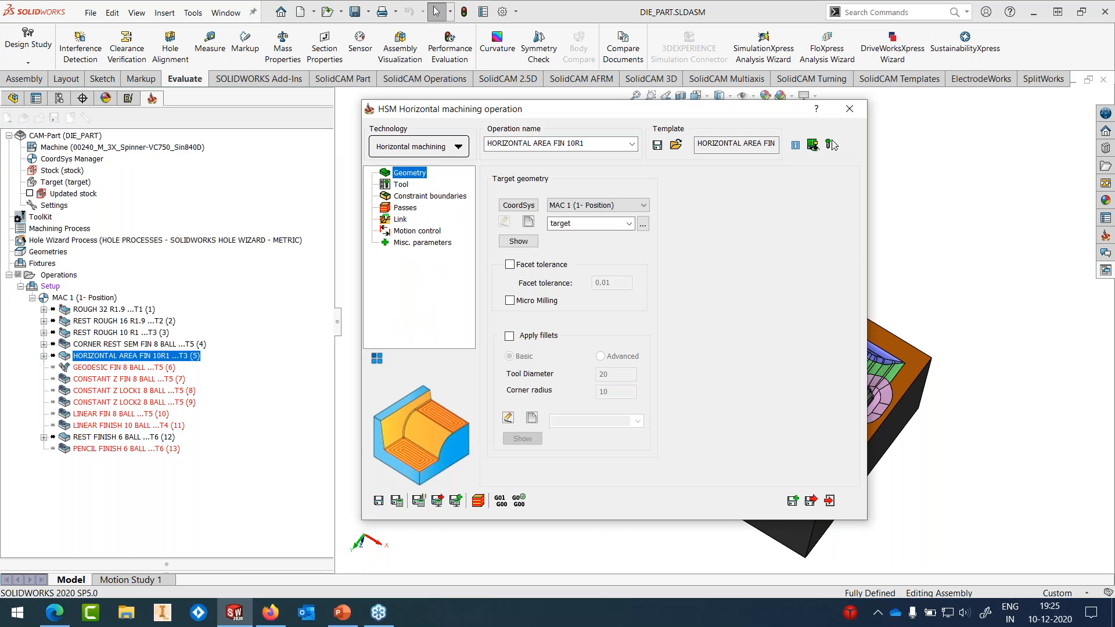
click(402, 185)
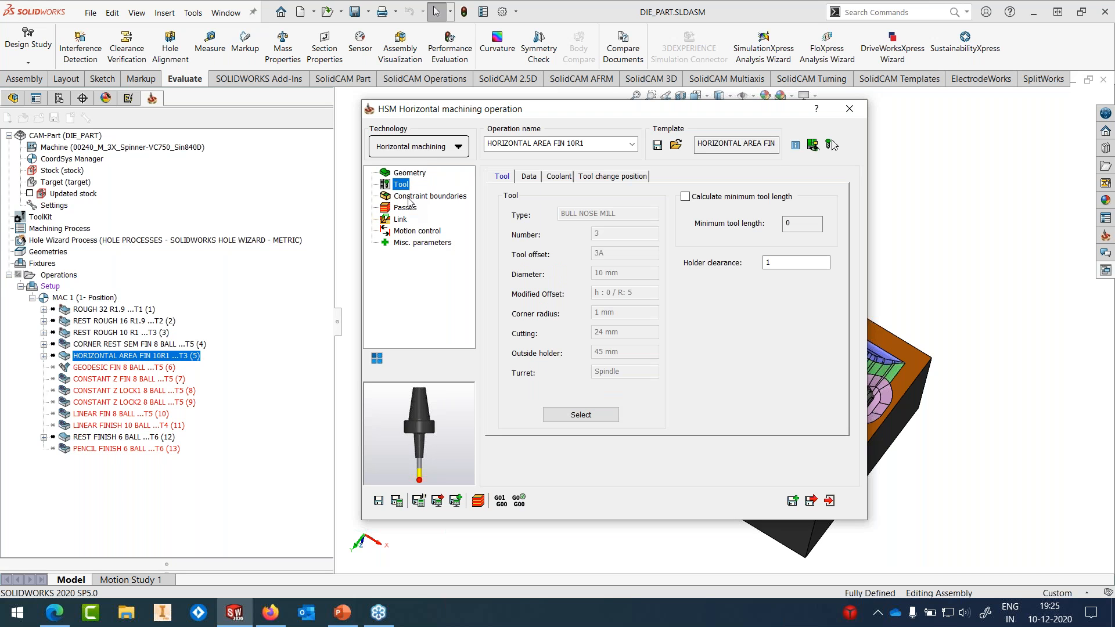
click(411, 197)
click(406, 208)
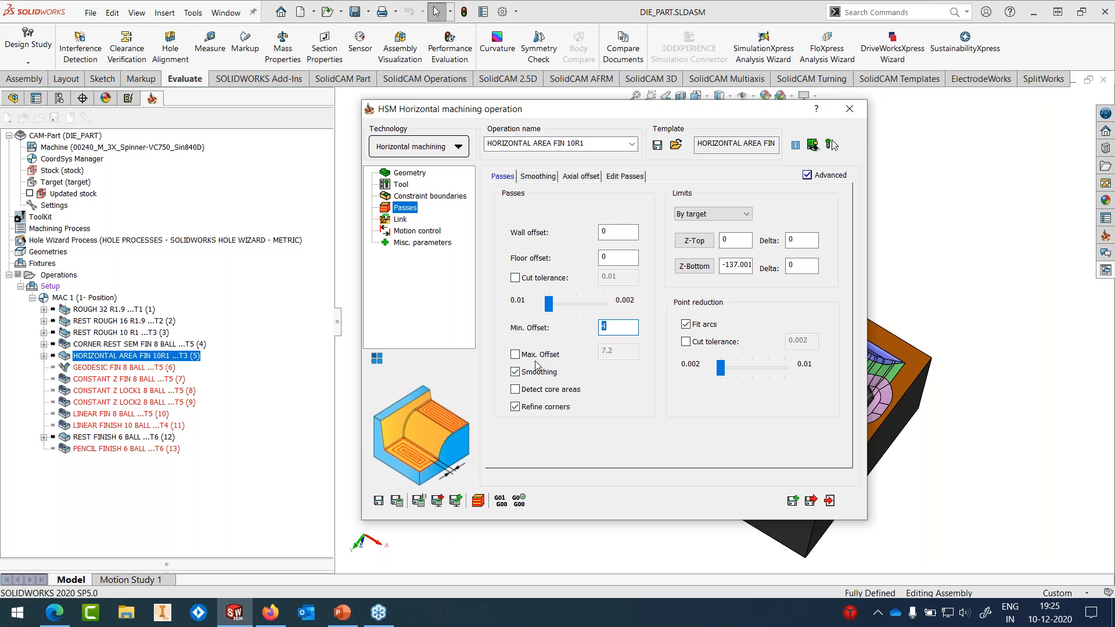
click(379, 501)
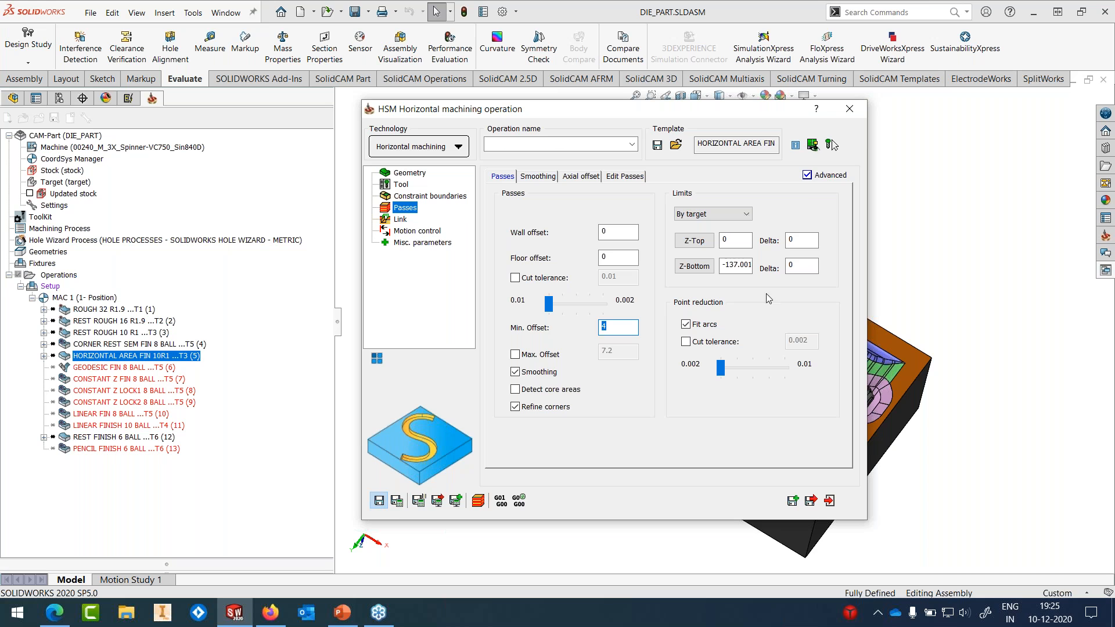
click(848, 109)
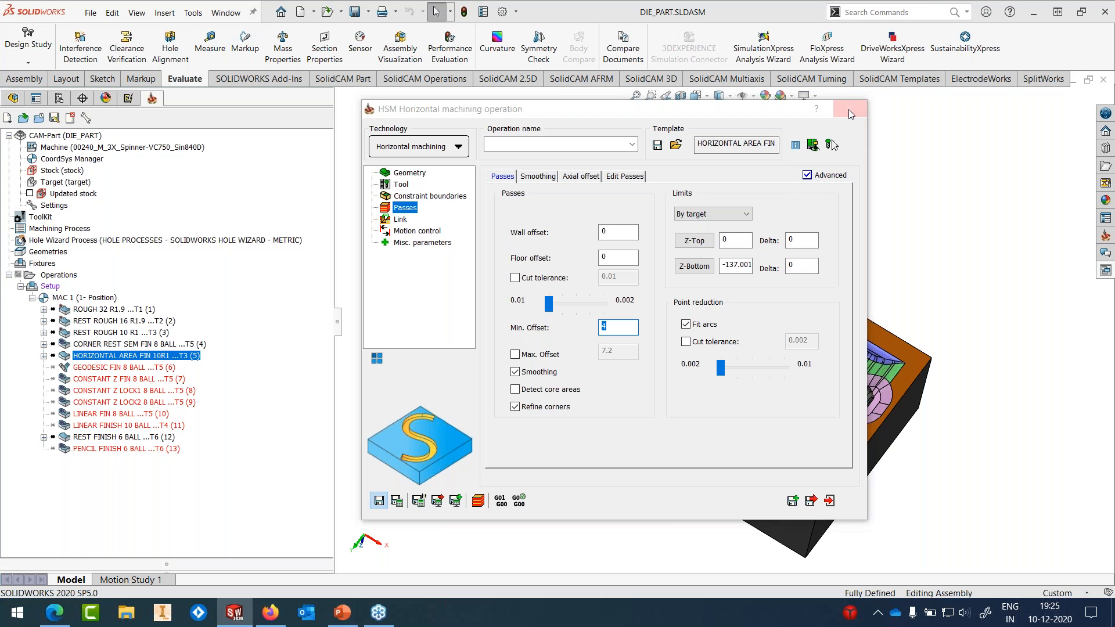
Step: Add a 3D HSM operation after the geodesic finishing operation and set its technology to Constant Z machining
click(124, 367)
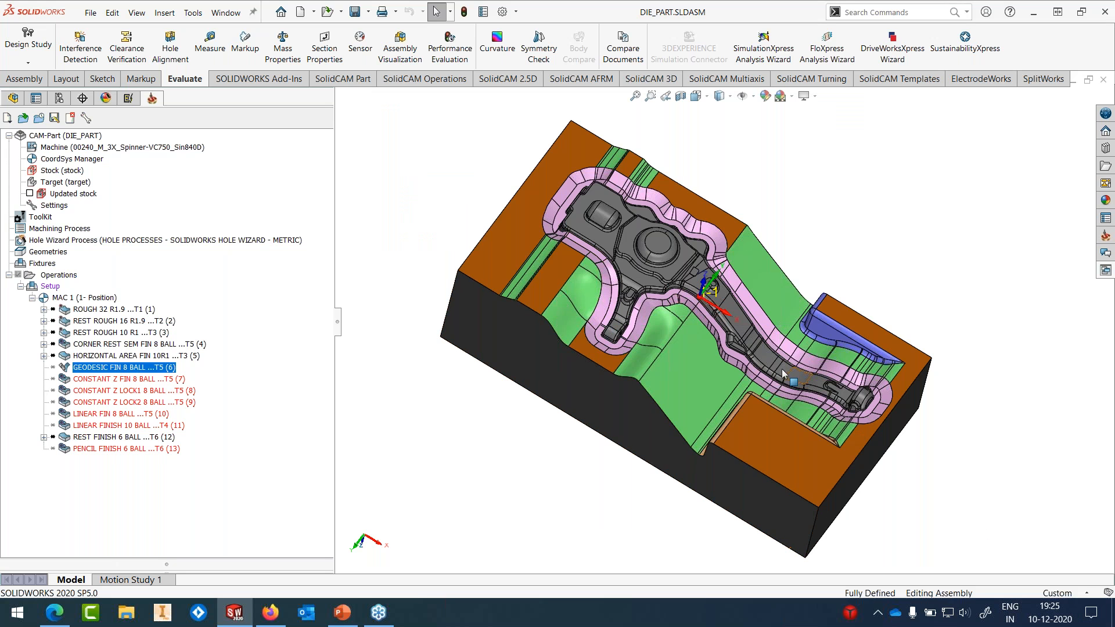
scroll(749, 348, down, 2)
middle_drag(748, 349, 741, 339)
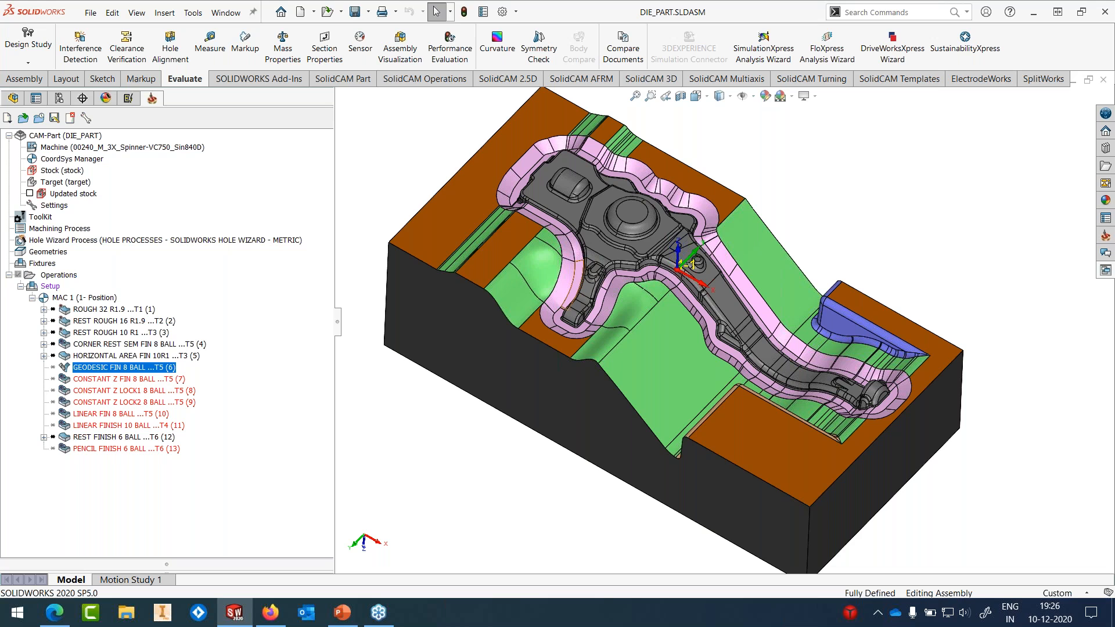
right_click(124, 370)
mouse_move(192, 39)
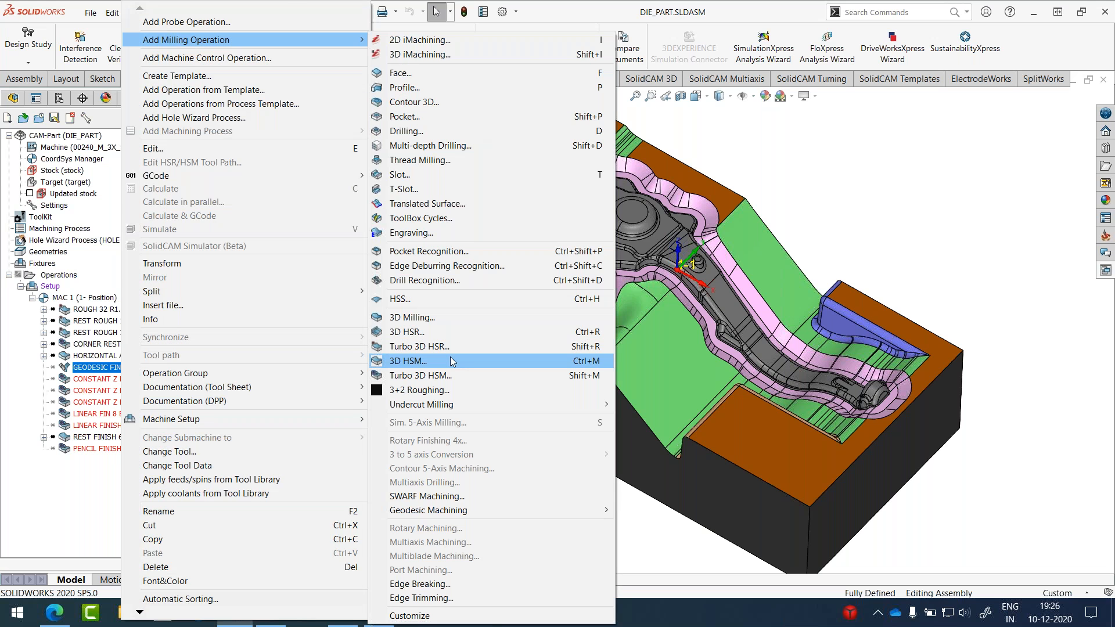
click(451, 357)
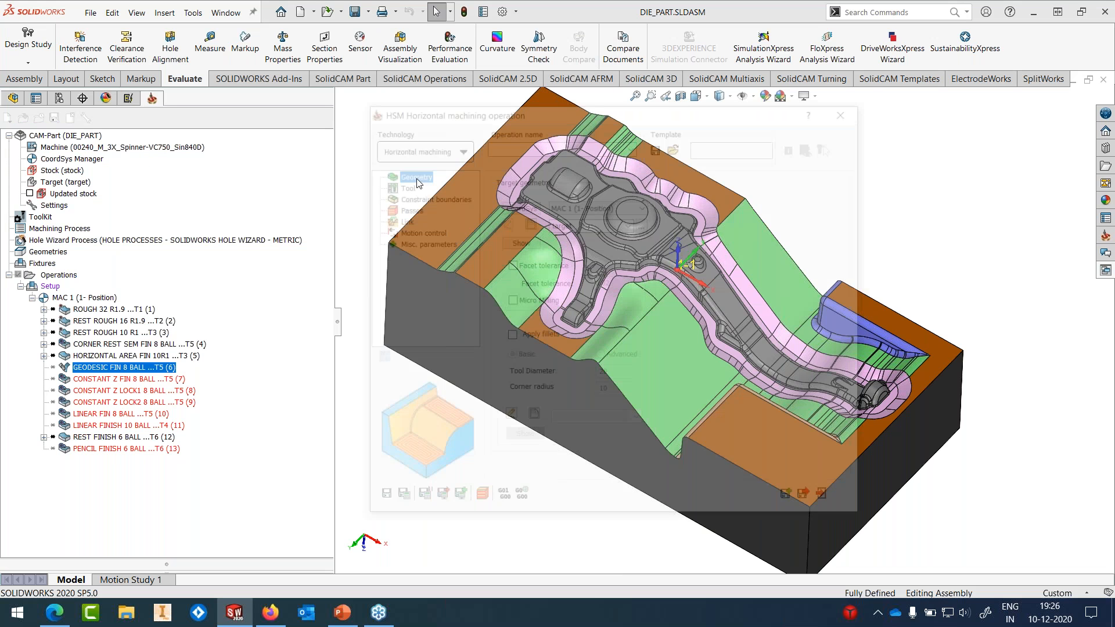
click(429, 148)
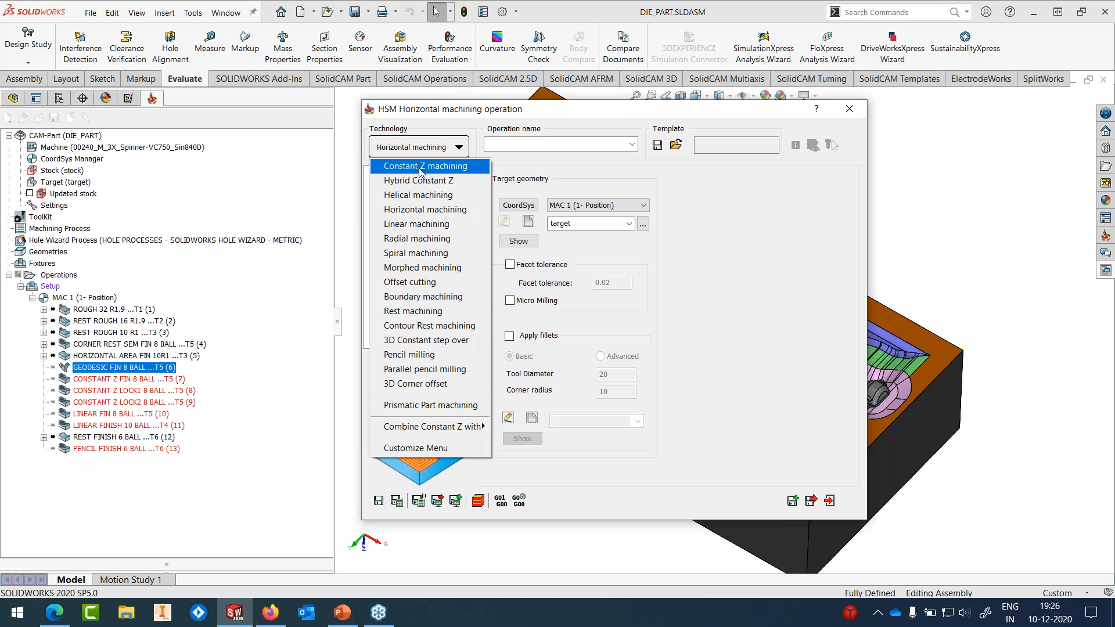
click(420, 167)
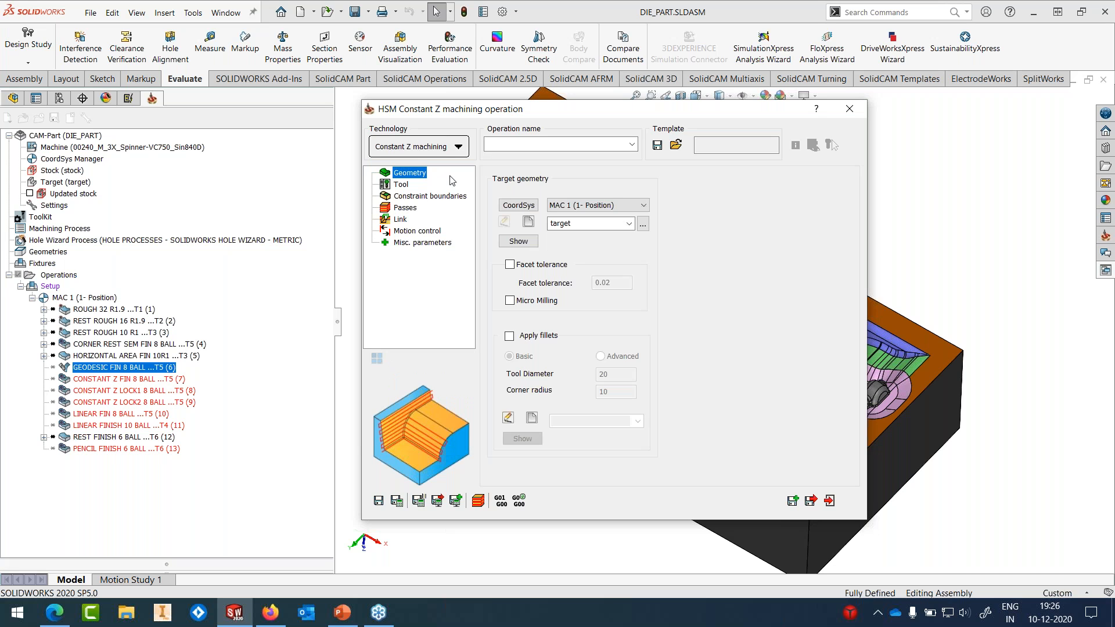
Step: Assign tool 5, the 8 mm ball nose mill, to the Constant Z operation
click(400, 185)
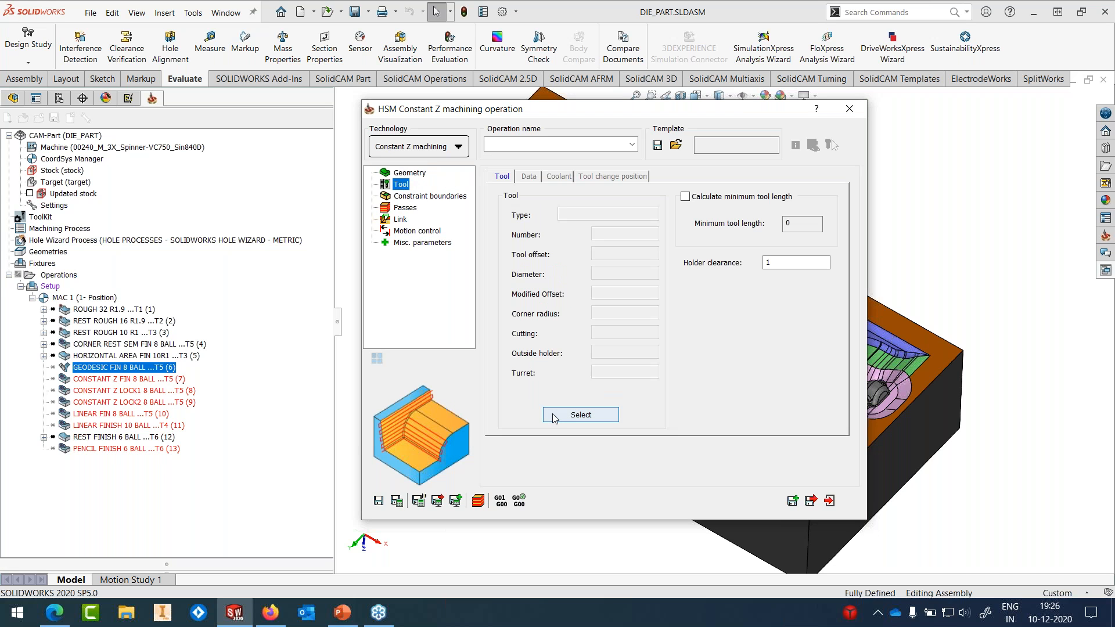
click(580, 414)
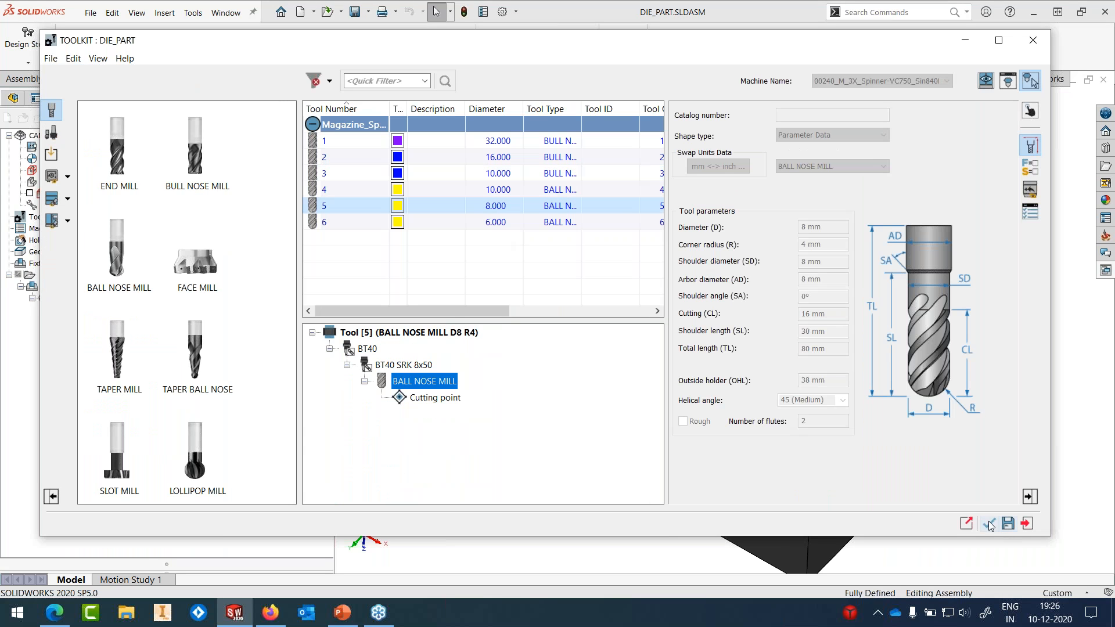
click(990, 525)
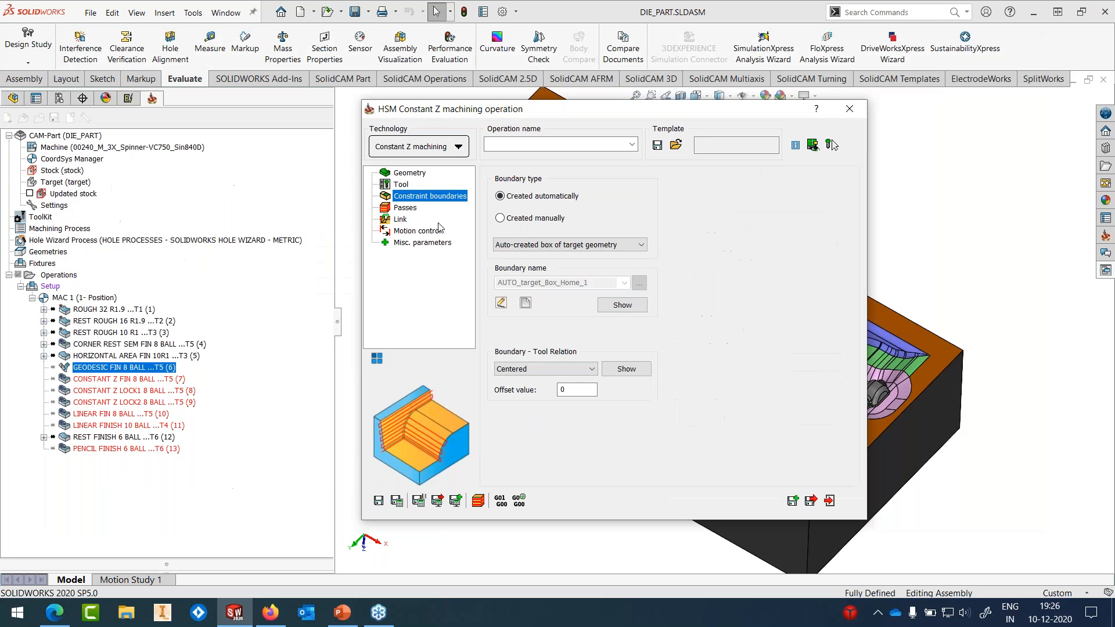
Step: Set the constraint boundary to be created manually as a silhouette boundary
click(528, 218)
click(530, 248)
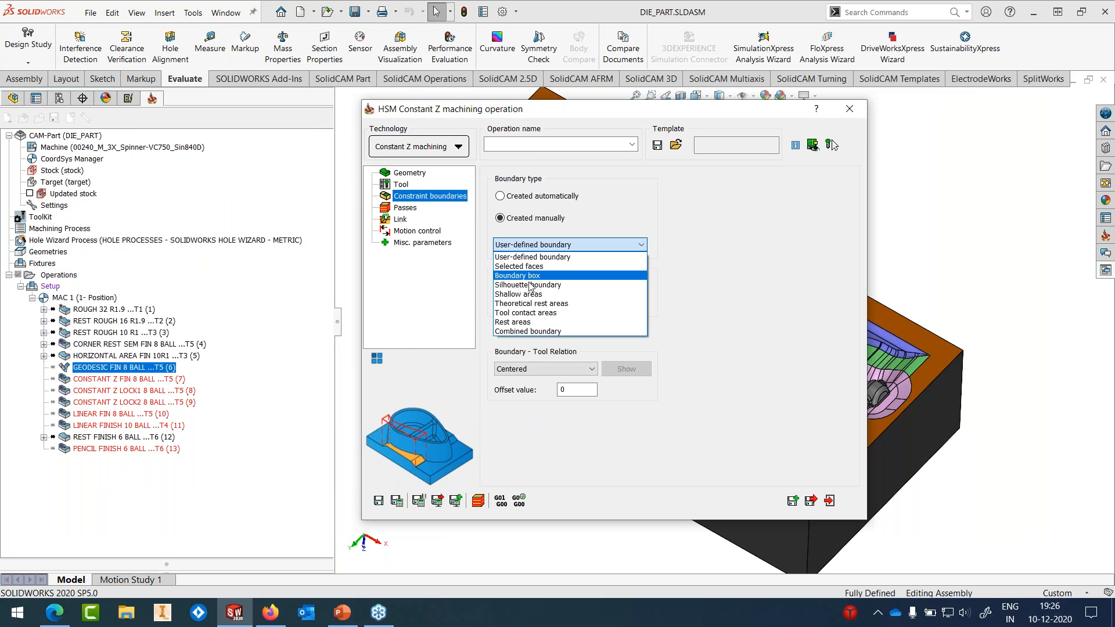
click(530, 285)
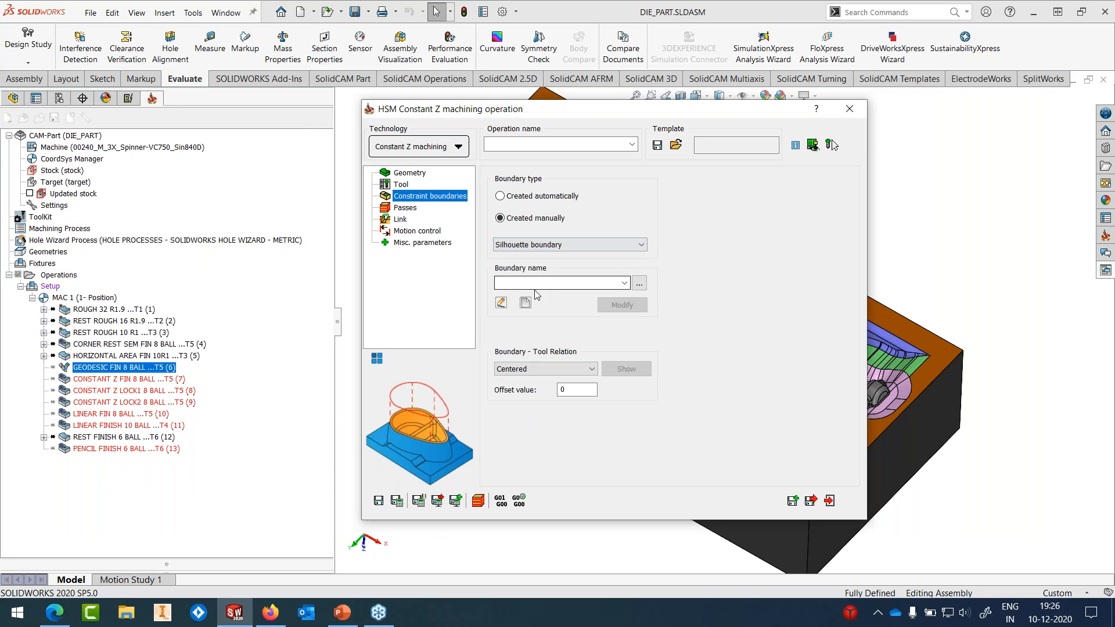
Step: Define a new silhouette boundary on all pink faces found by their model color, accept both chains, and save and close the operation
click(526, 304)
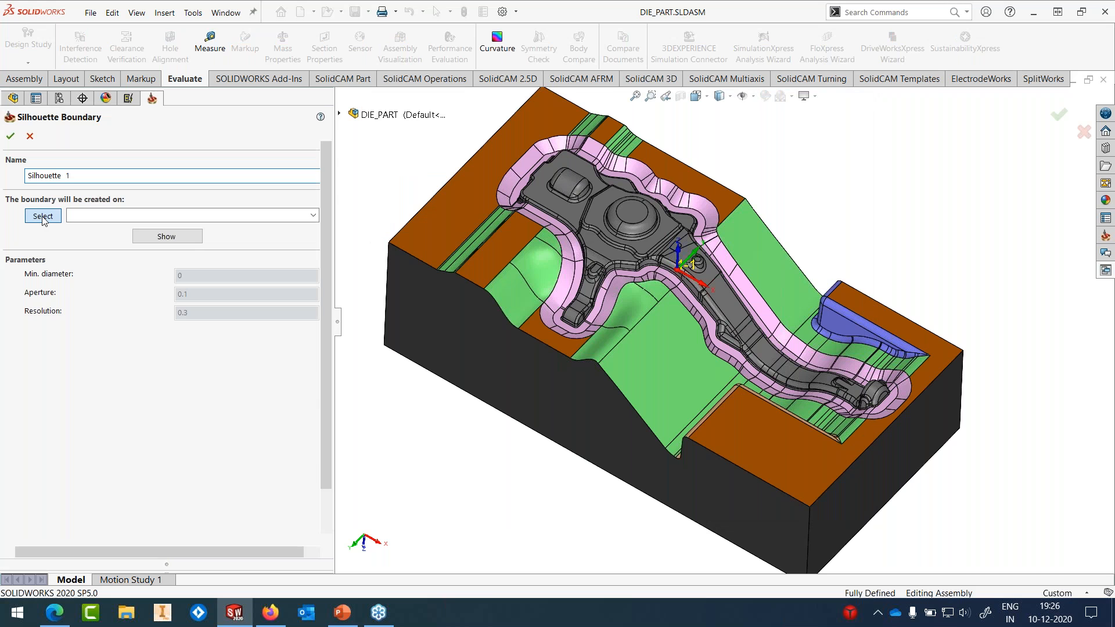
click(42, 216)
click(168, 320)
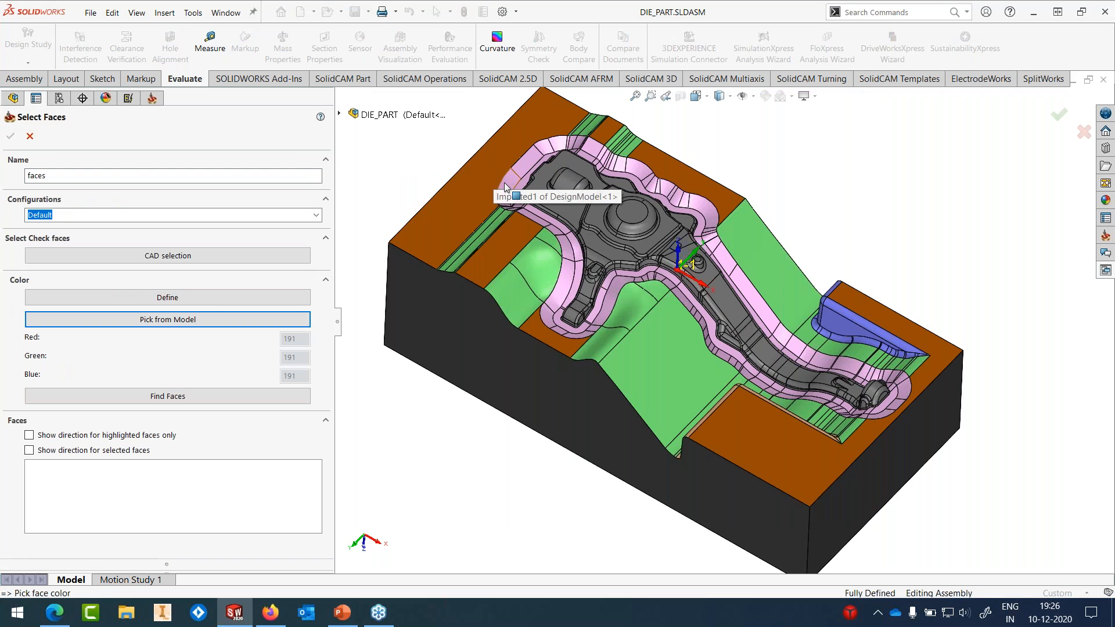
click(407, 245)
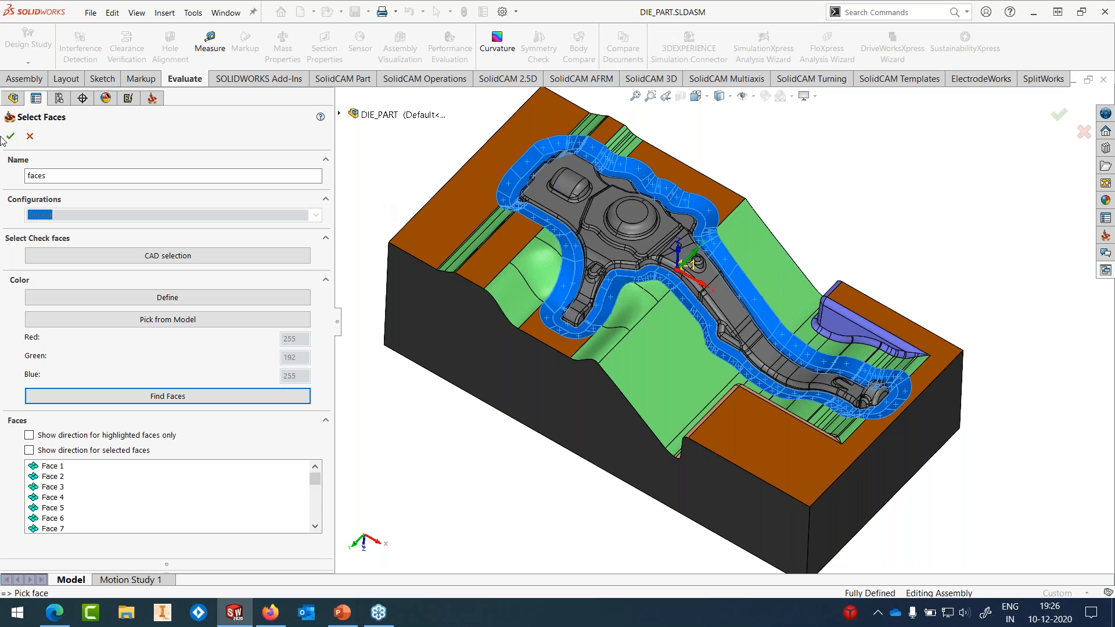
click(12, 136)
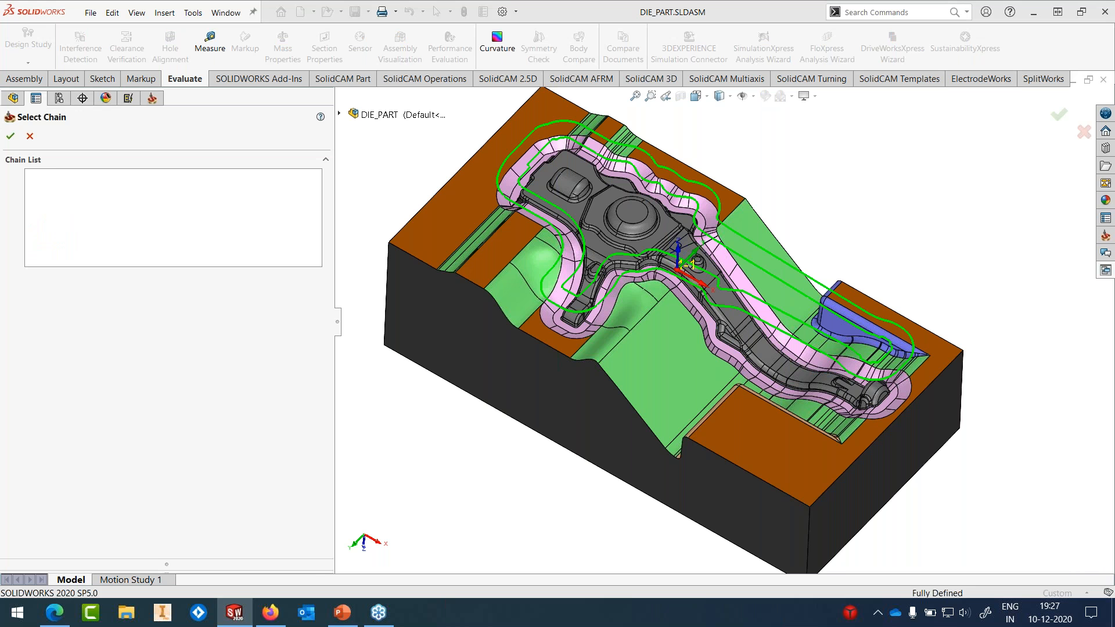
middle_drag(724, 265, 749, 241)
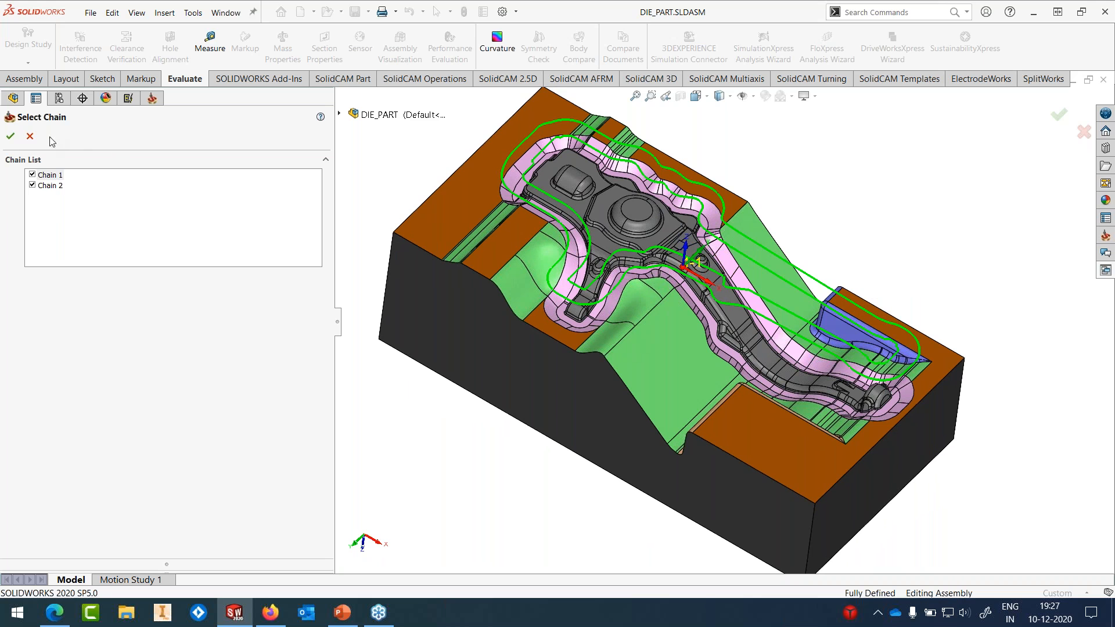
click(10, 138)
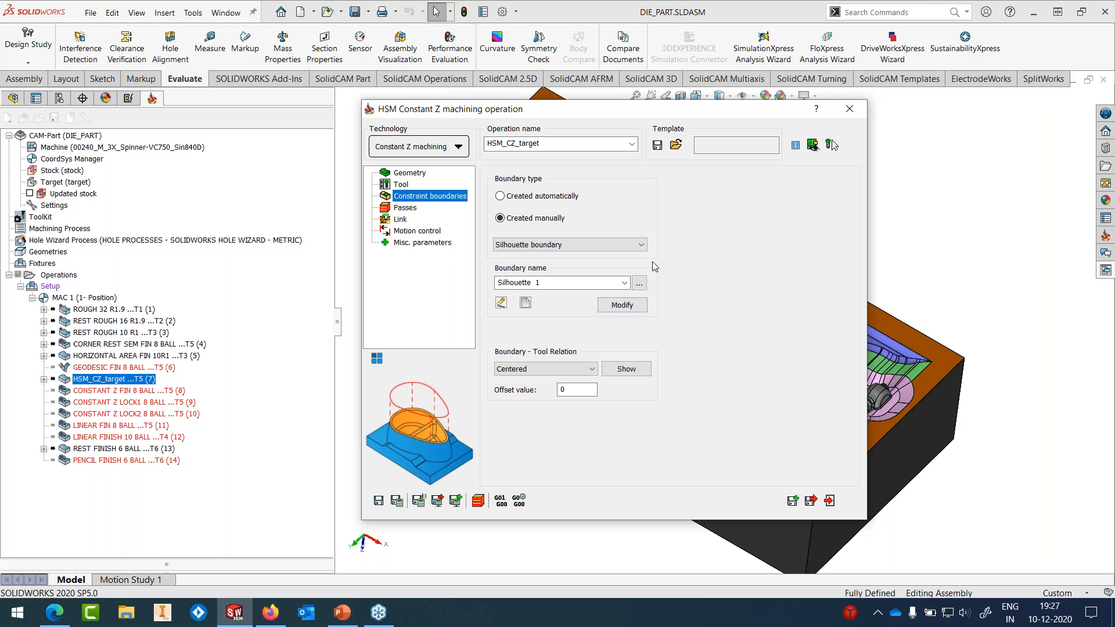
click(848, 110)
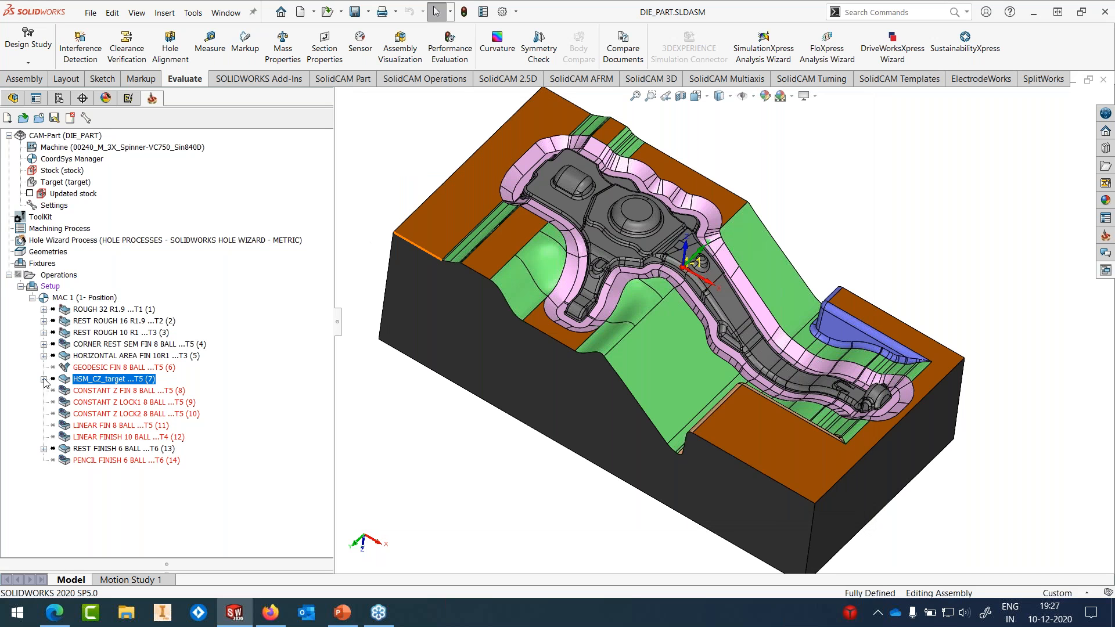
Step: Generate a sketch from the silhouette boundary of the HSM_CZ_target operation
click(43, 378)
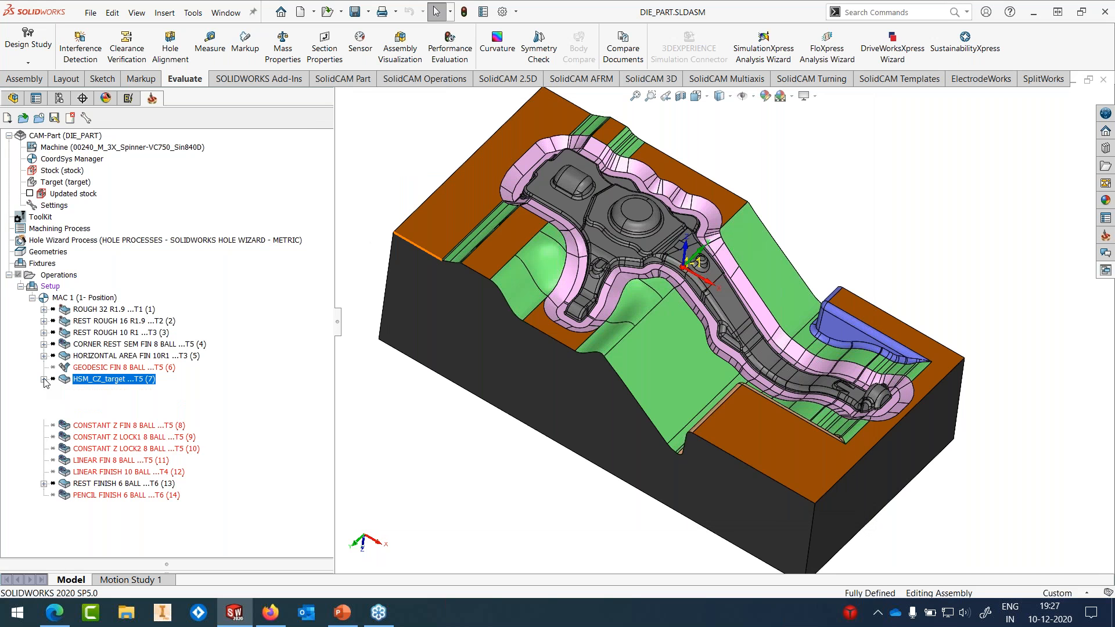
right_click(93, 403)
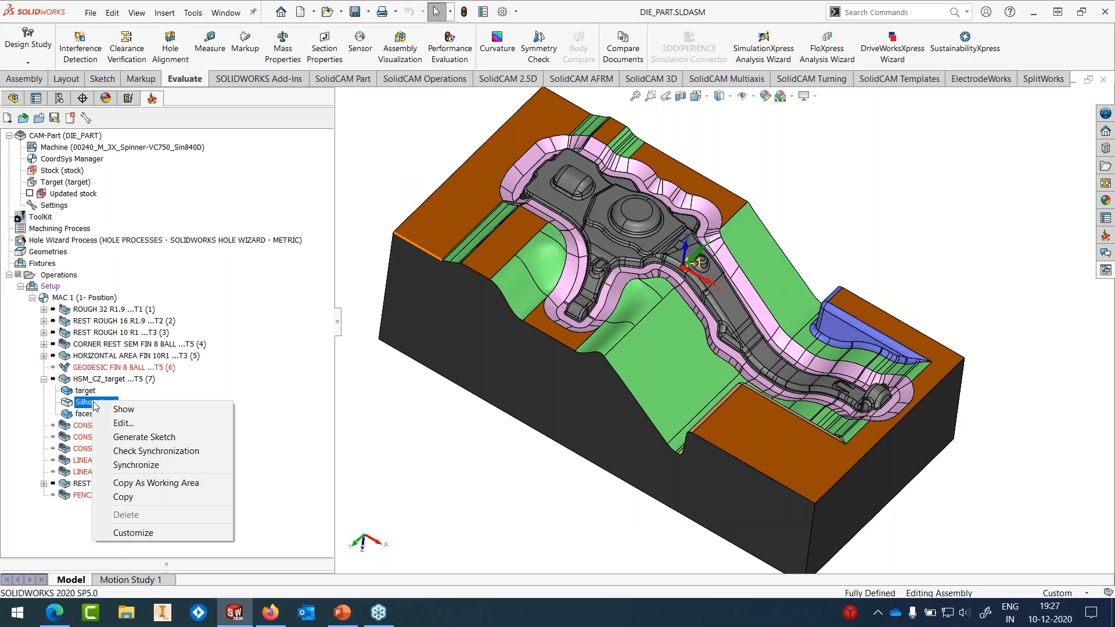
click(142, 438)
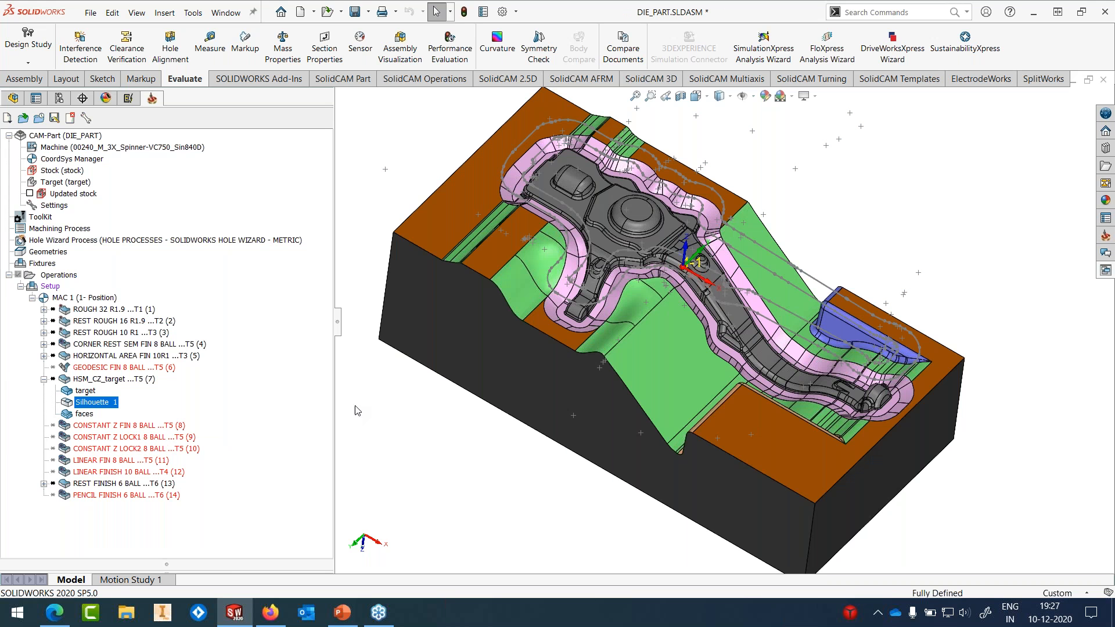
click(43, 380)
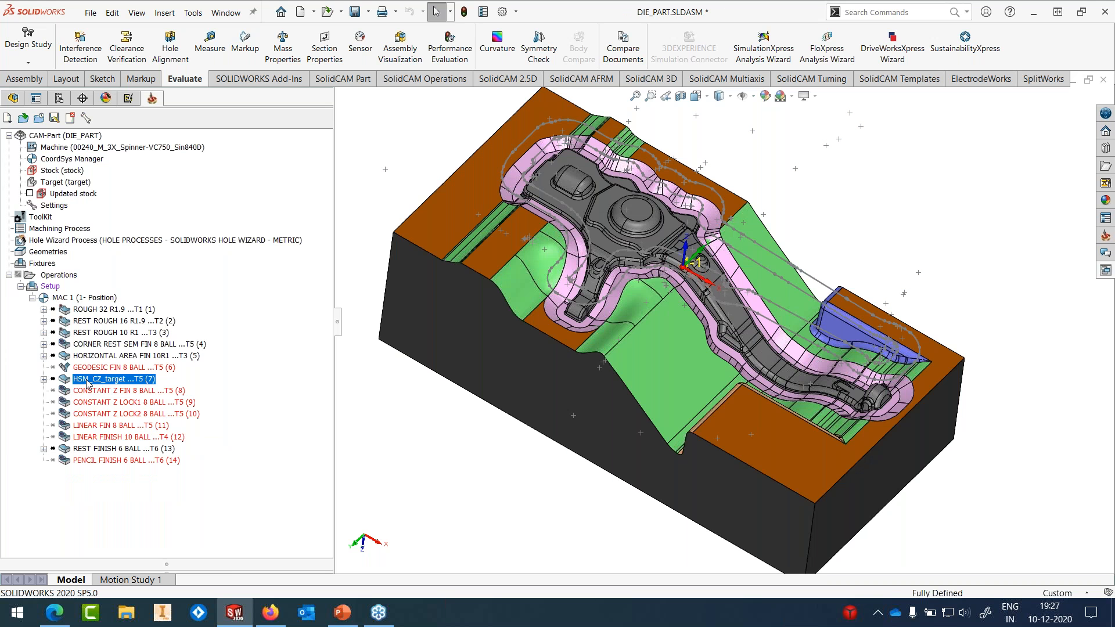
Step: Delete the HSM_CZ_target operation from the operations tree
middle_drag(877, 341, 909, 337)
right_click(130, 379)
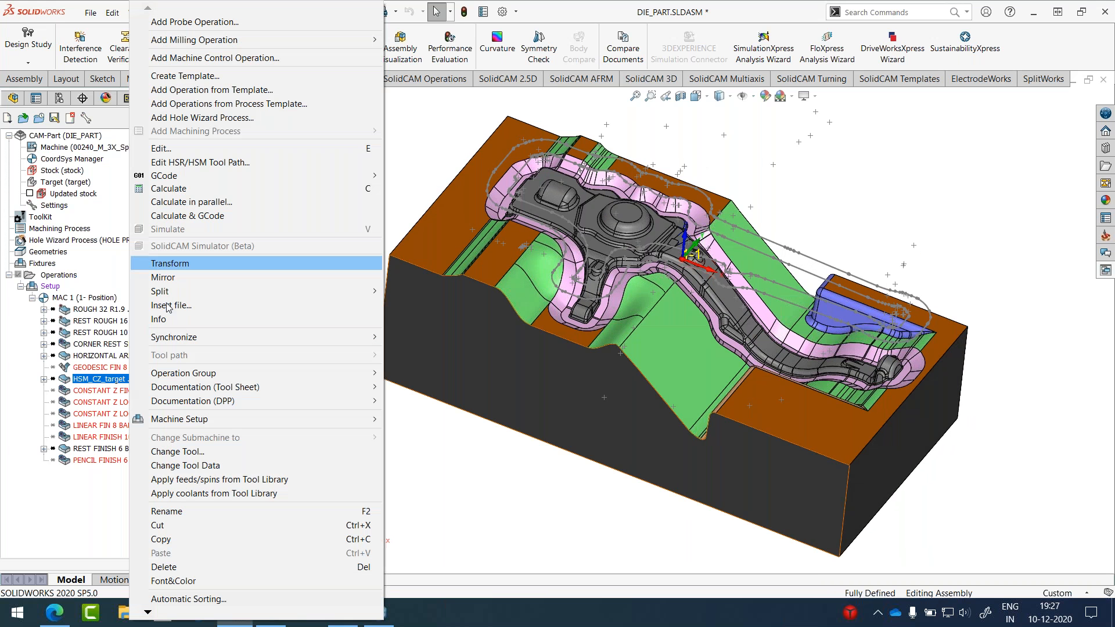
click(164, 567)
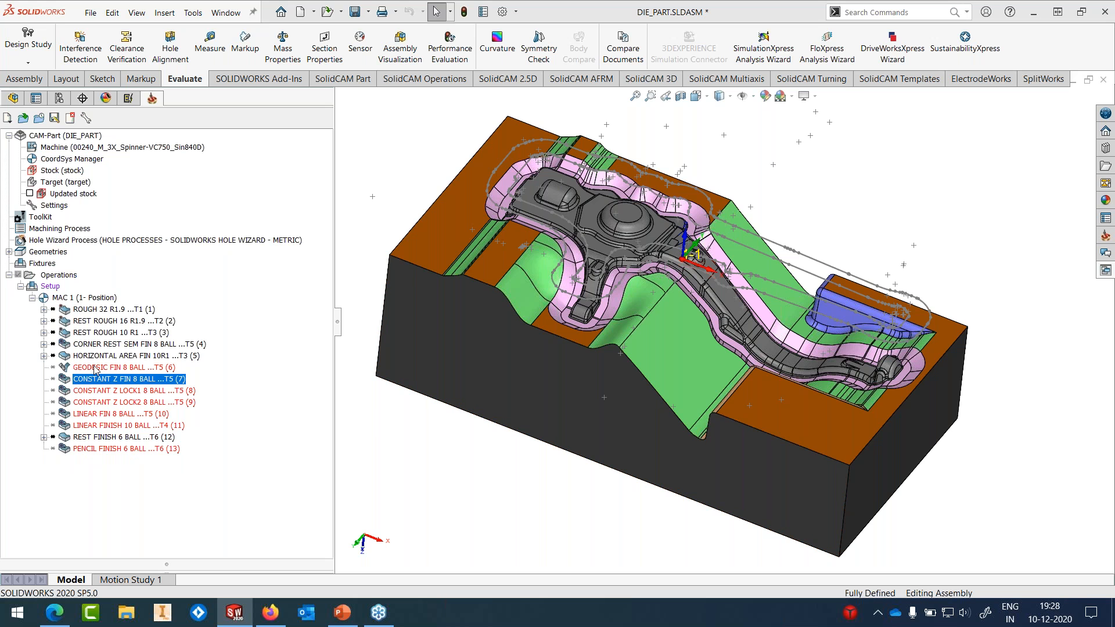
Step: Open the GEODESIC FIN 8 BALL operation for editing and set its machining surfaces to target
right_click(95, 369)
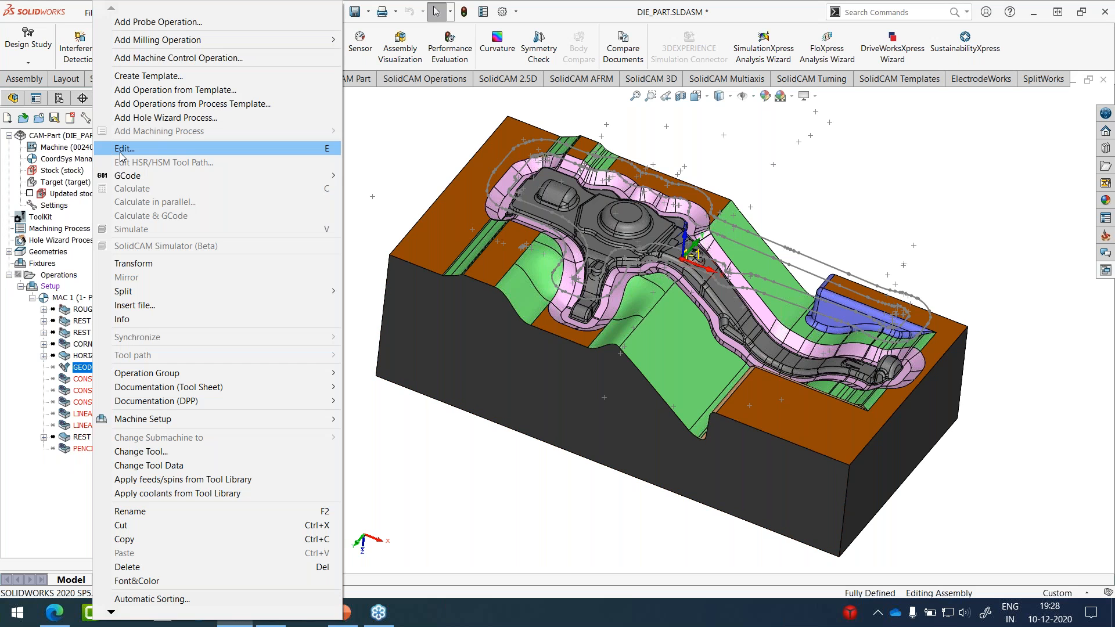
click(124, 148)
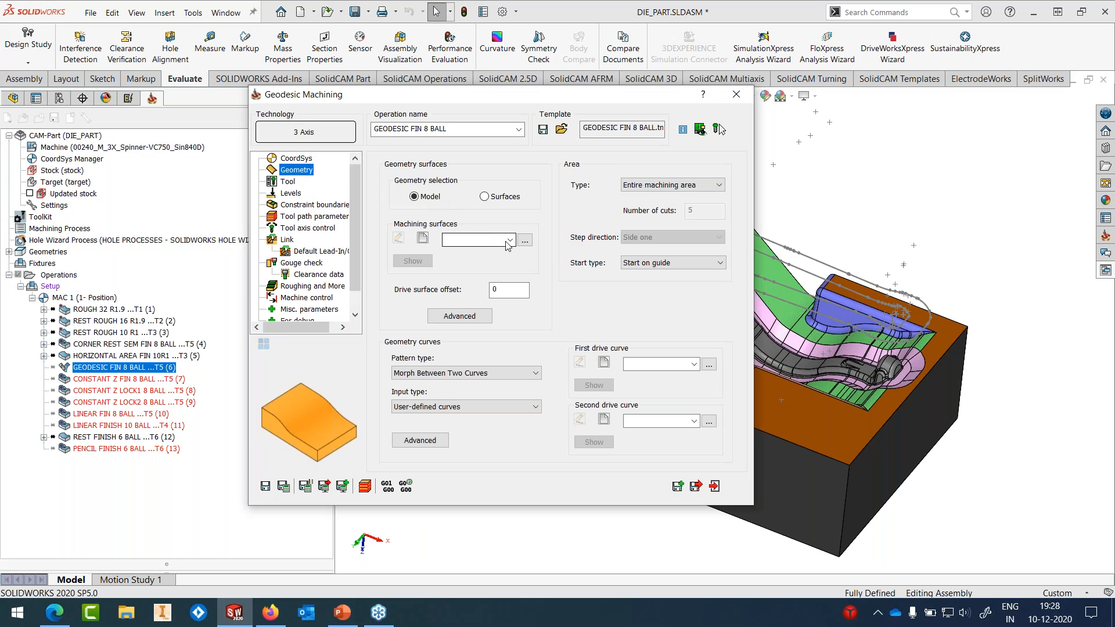
click(510, 240)
click(459, 250)
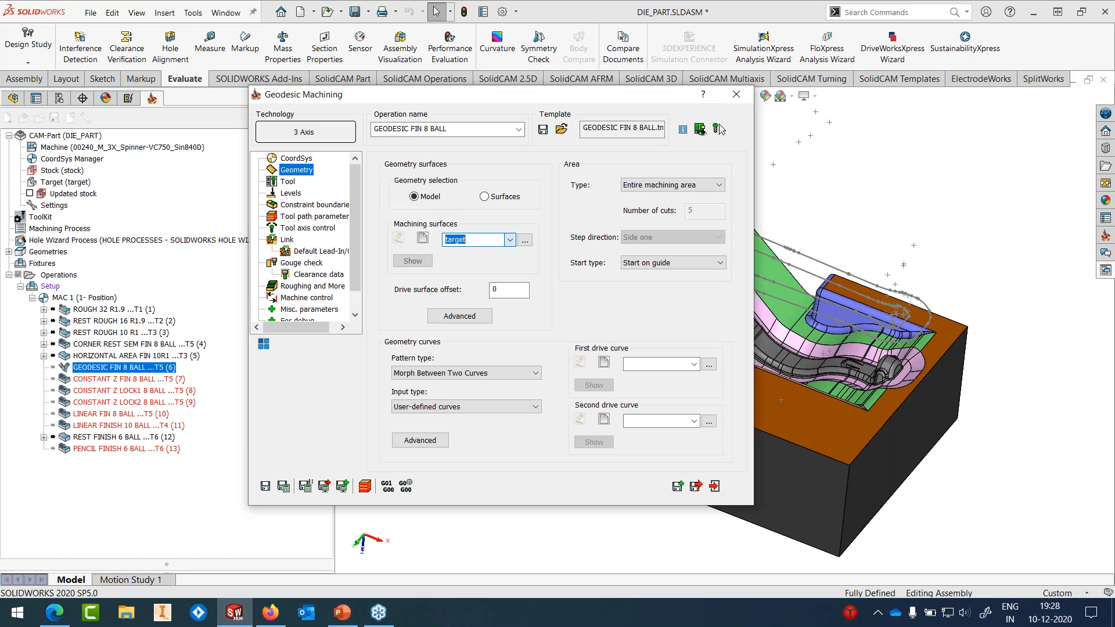
Step: Define the first drive curve as a closed chain along the outer silhouette sketch curve and accept the geometry
click(604, 361)
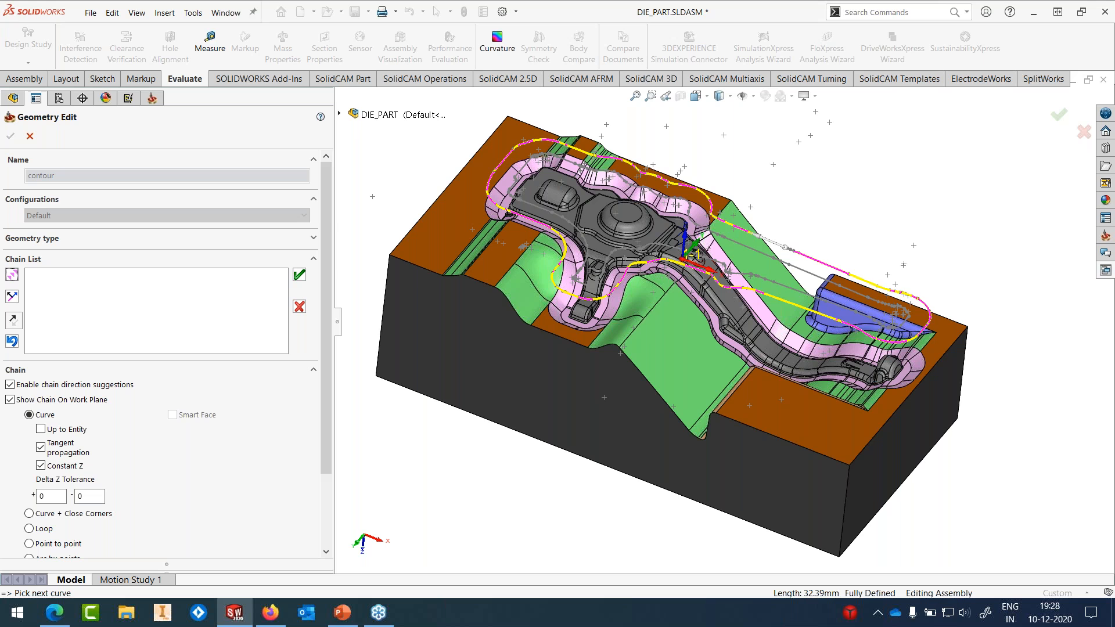
click(441, 324)
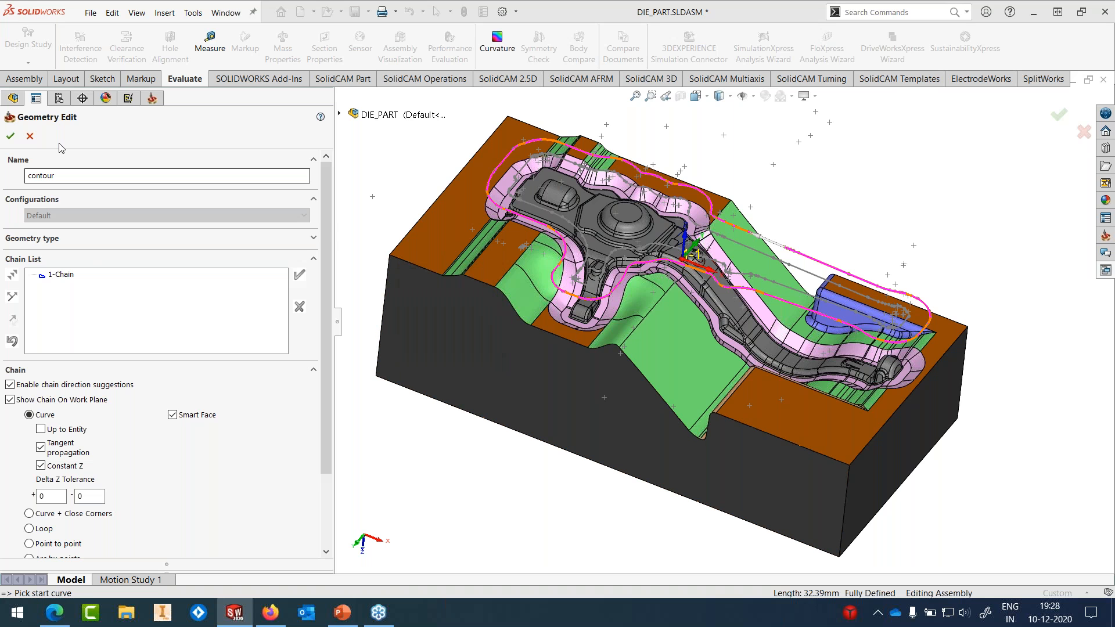
click(10, 136)
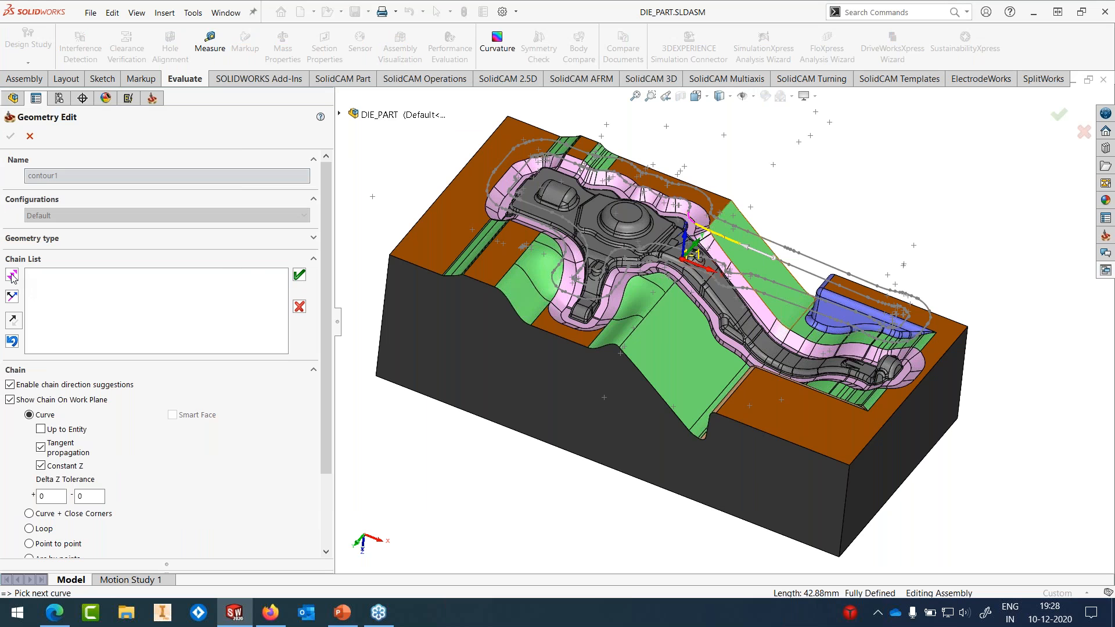
Step: Define the second drive curve as an automatically completed chain along the inner silhouette sketch curve and accept the geometry
click(11, 275)
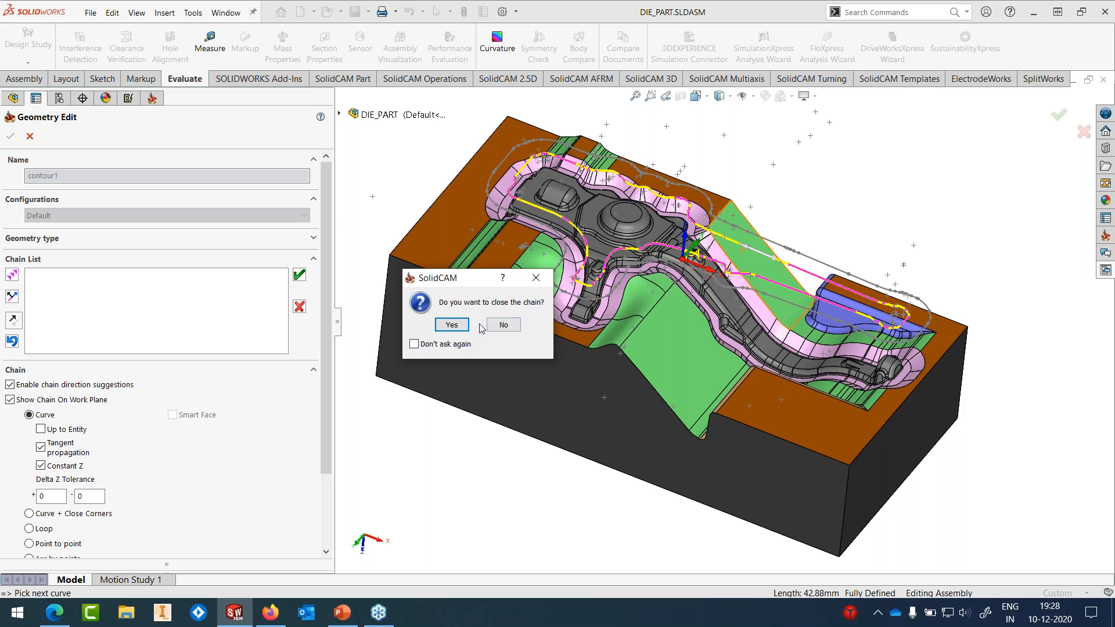
click(499, 326)
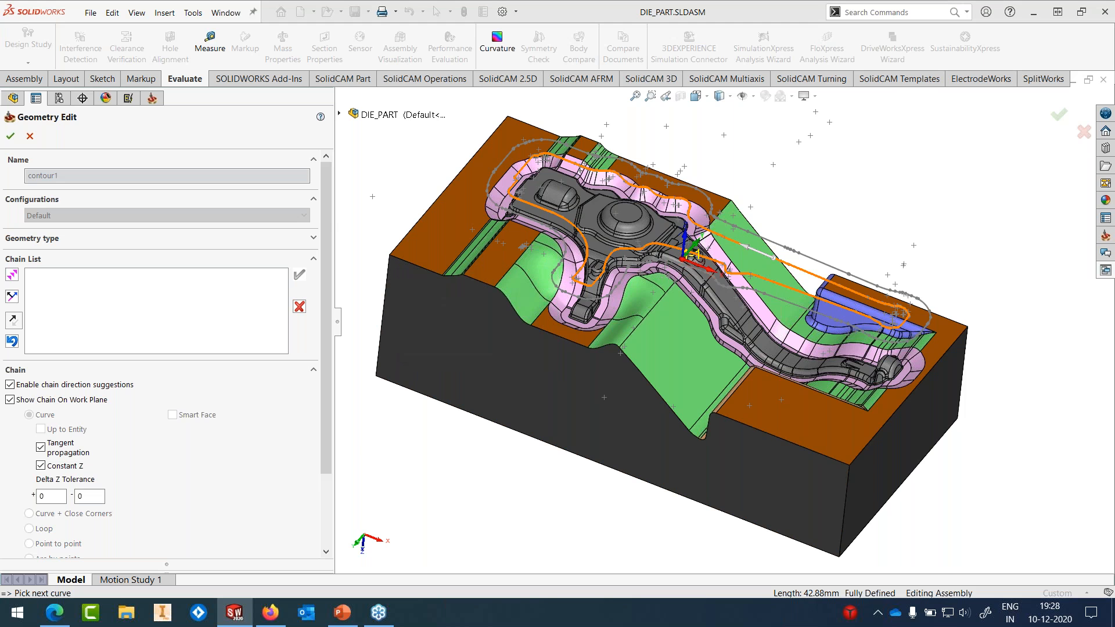
click(10, 136)
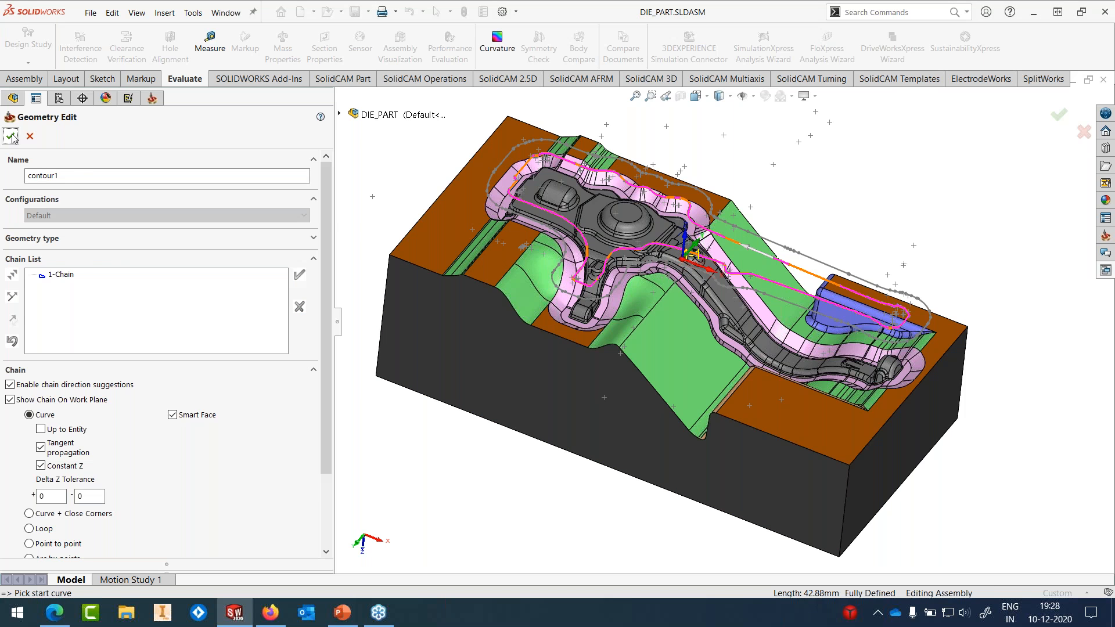
click(11, 138)
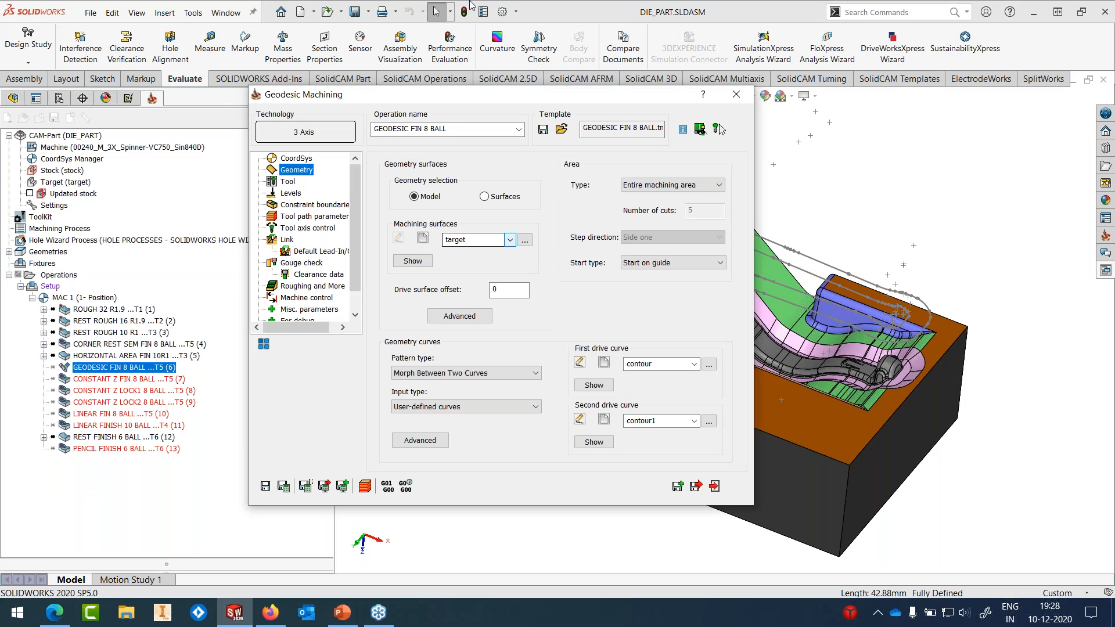
Step: Review the tool data and the tool path surface quality and step over settings of the geodesic operation
click(289, 182)
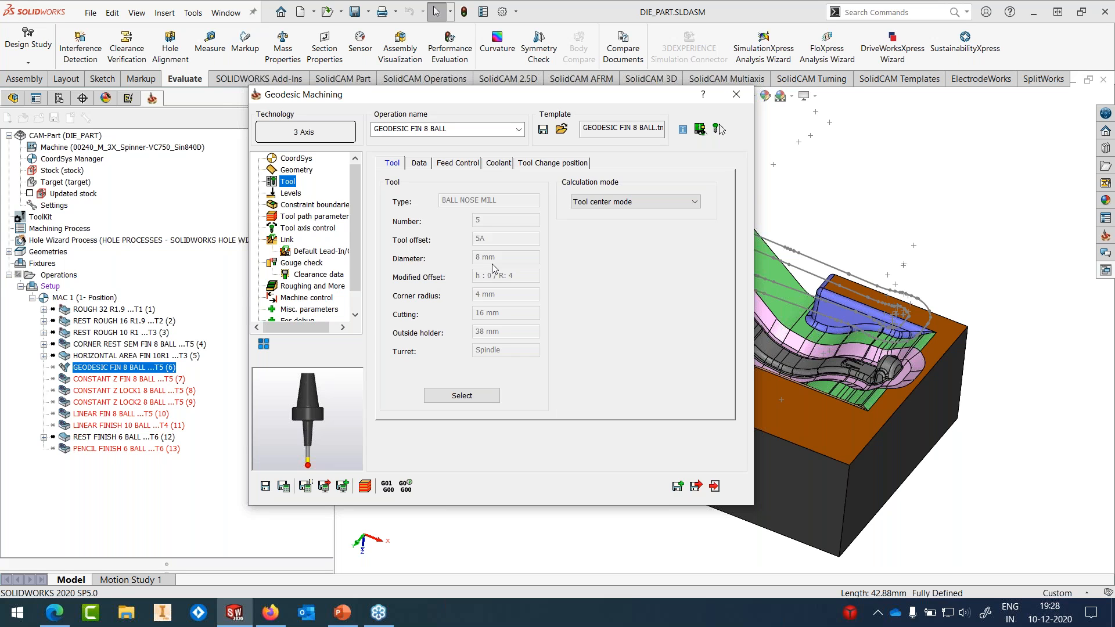
click(314, 216)
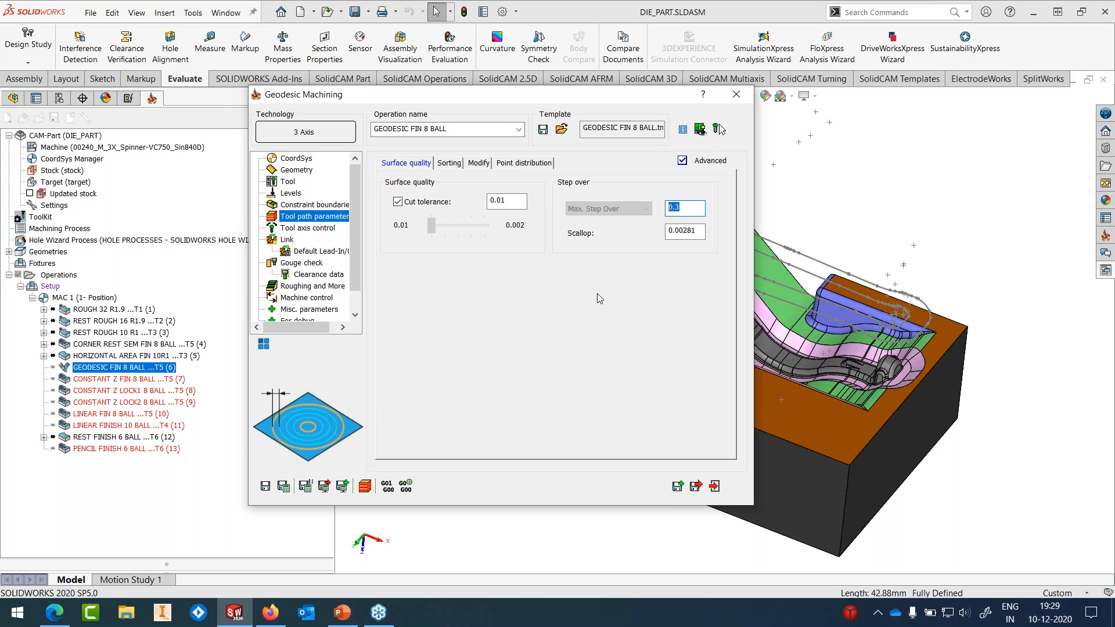
click(266, 489)
click(542, 277)
click(314, 205)
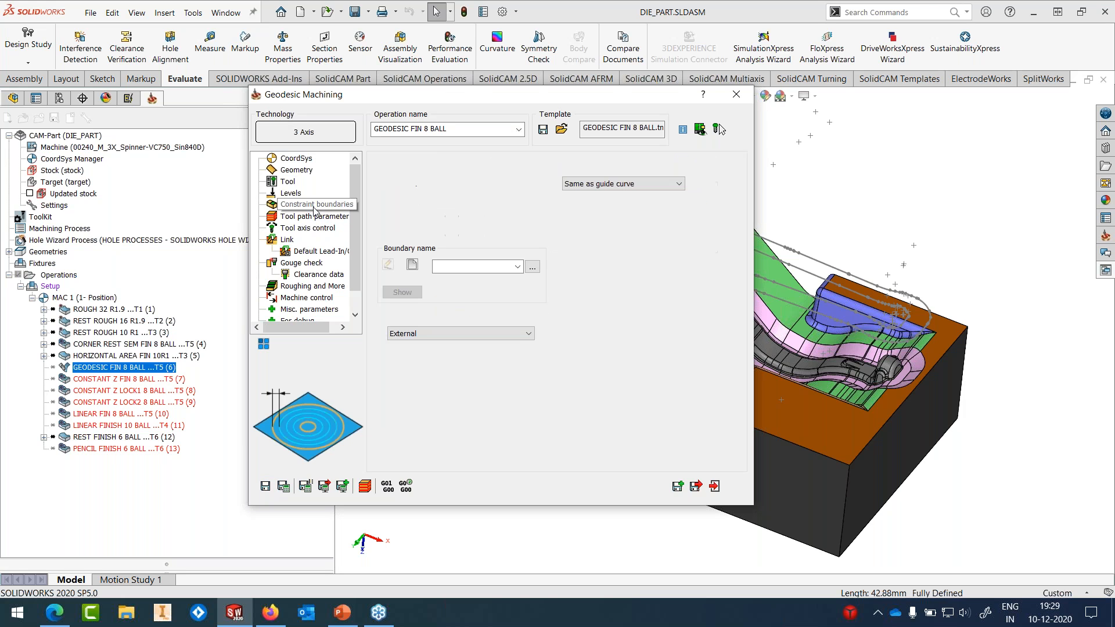
click(412, 265)
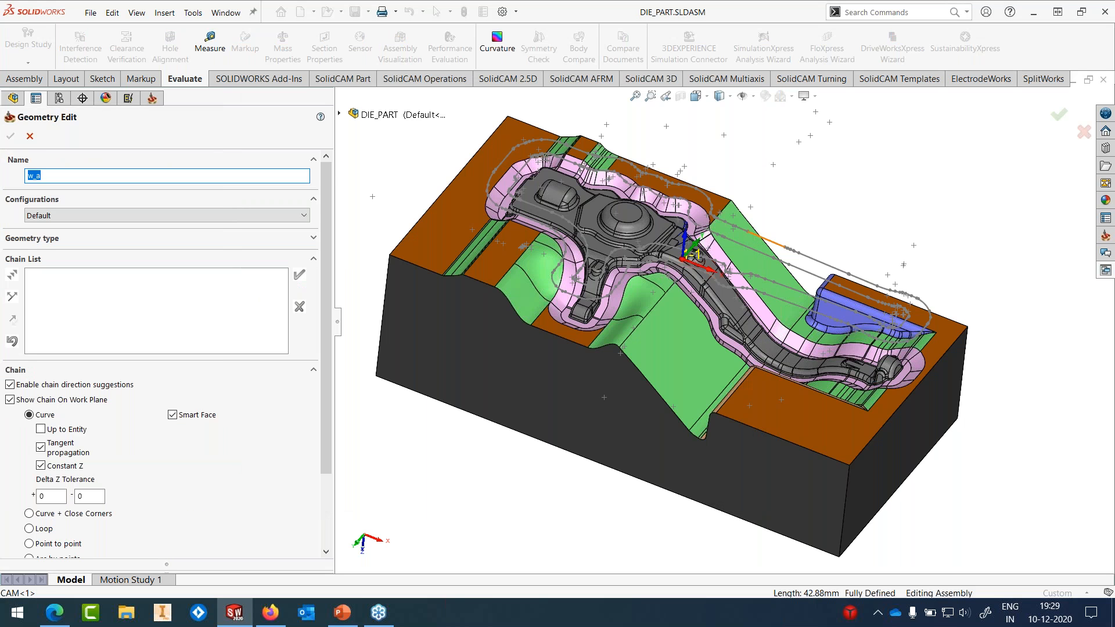
click(767, 240)
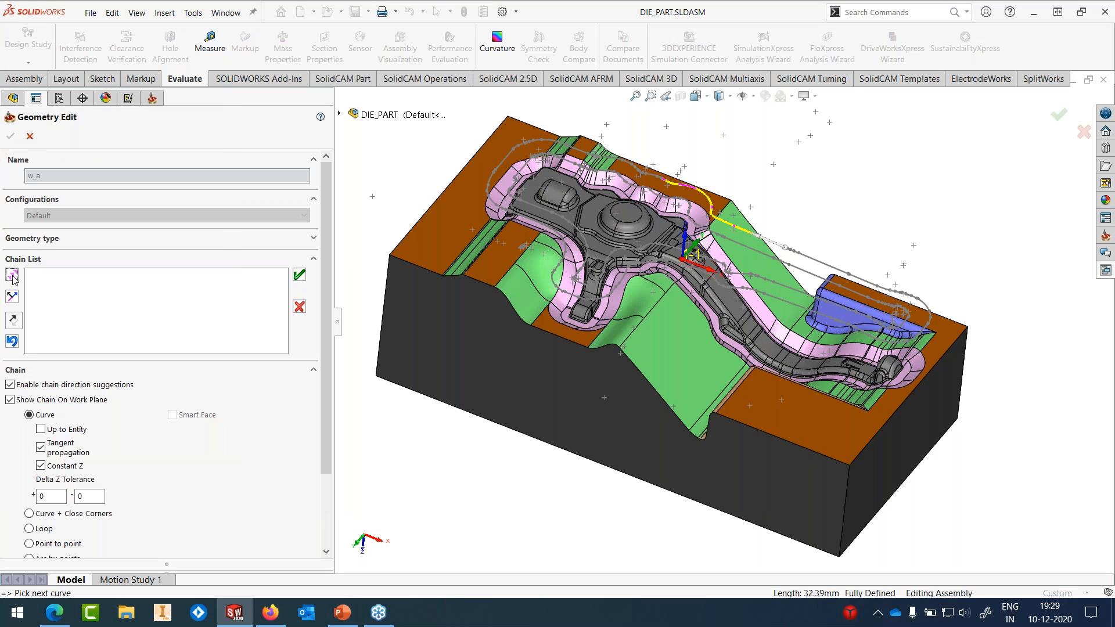
click(29, 136)
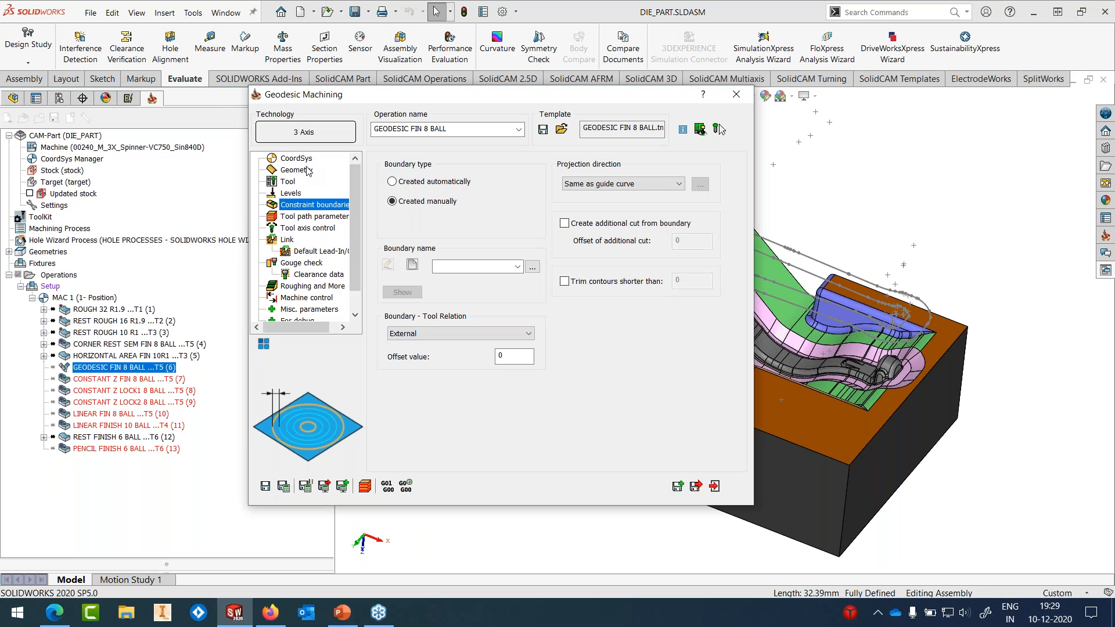
Step: Assign contour as the geodesic operation's constraint boundary, check it on the model, and calculate and close the operation
click(328, 204)
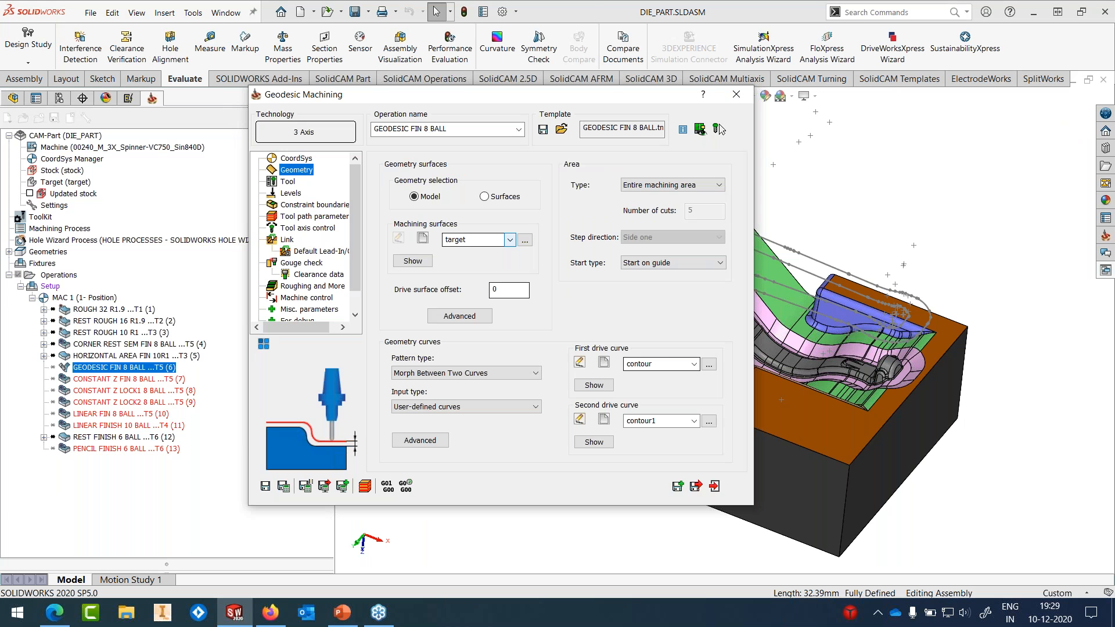
click(517, 266)
click(471, 279)
click(402, 292)
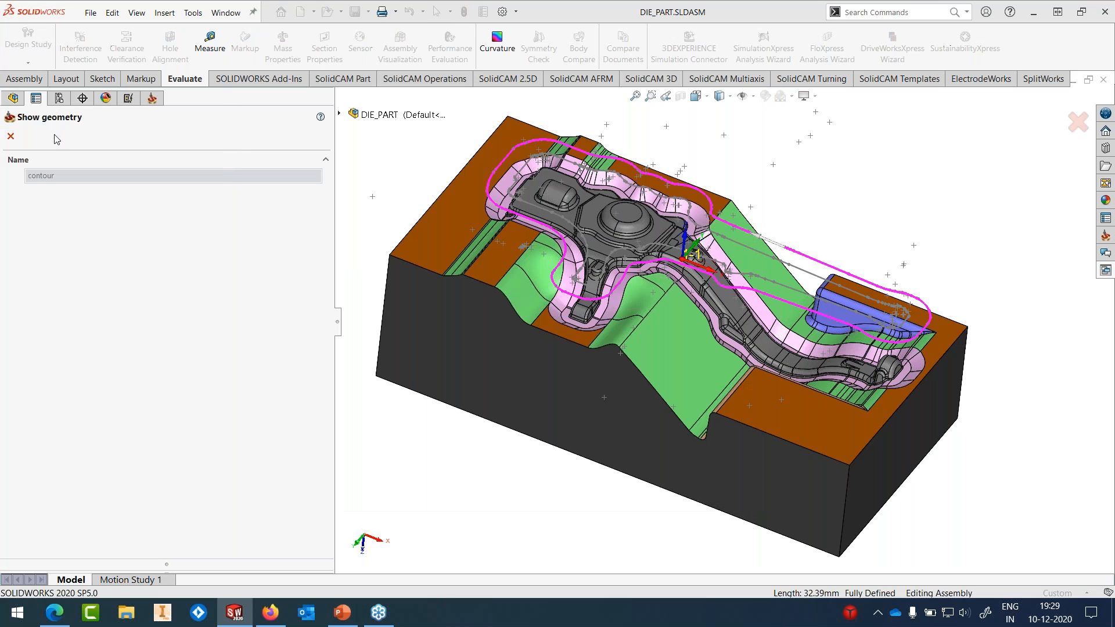
click(11, 137)
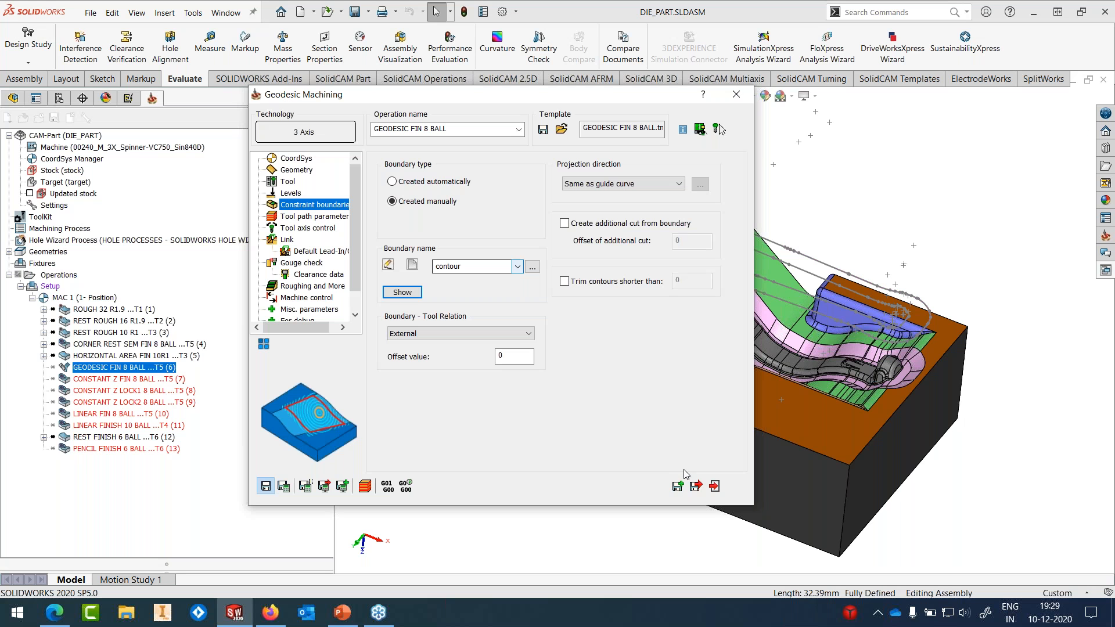
click(715, 486)
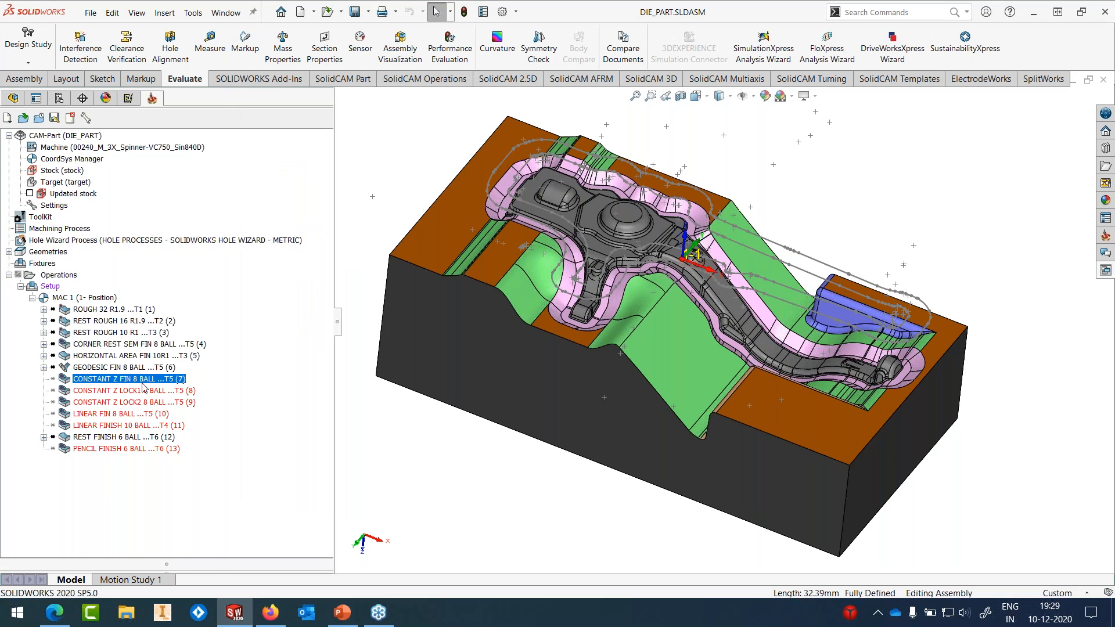
Step: Open the CONSTANT Z FIN 8 BALL operation, assign contour1 as its user-defined constraint boundary, and check it on the model
right_click(141, 379)
click(171, 150)
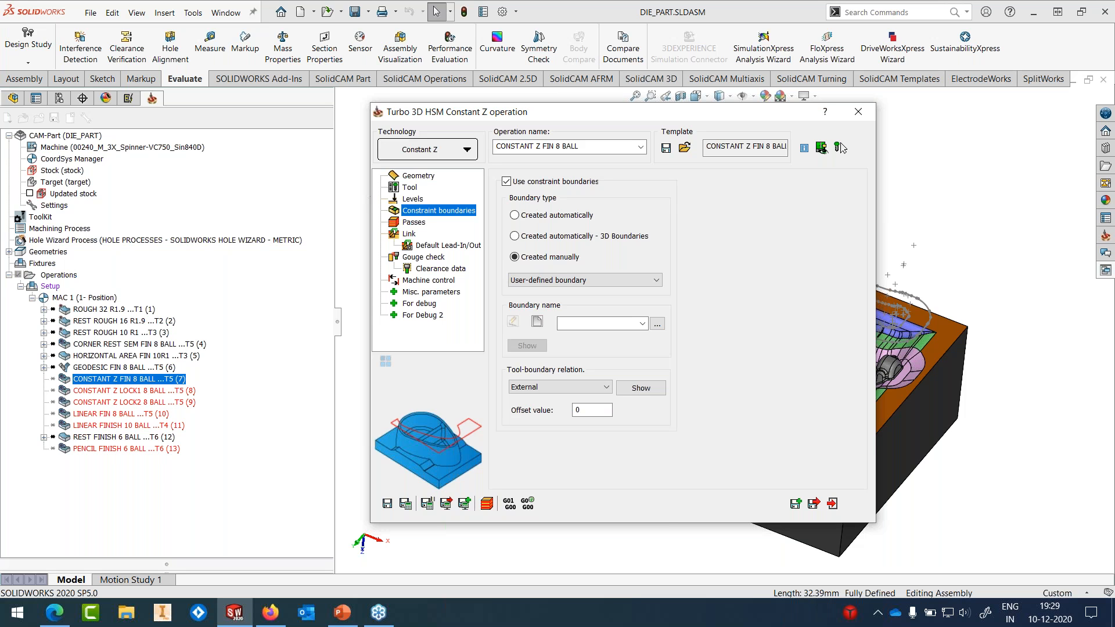
click(634, 326)
click(618, 343)
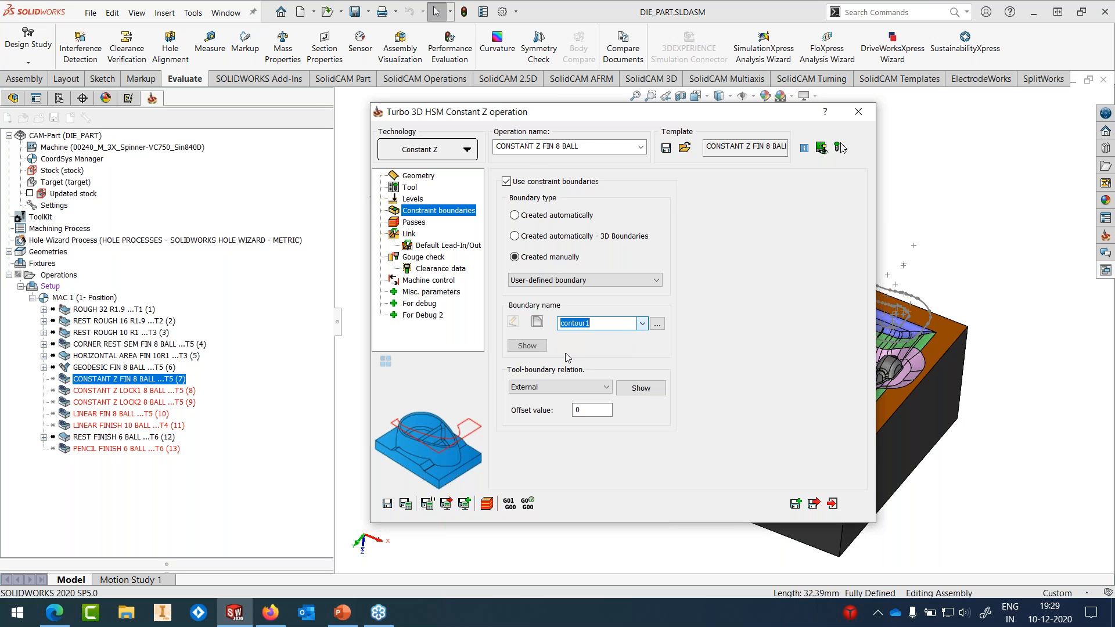
click(528, 346)
middle_drag(881, 210, 868, 237)
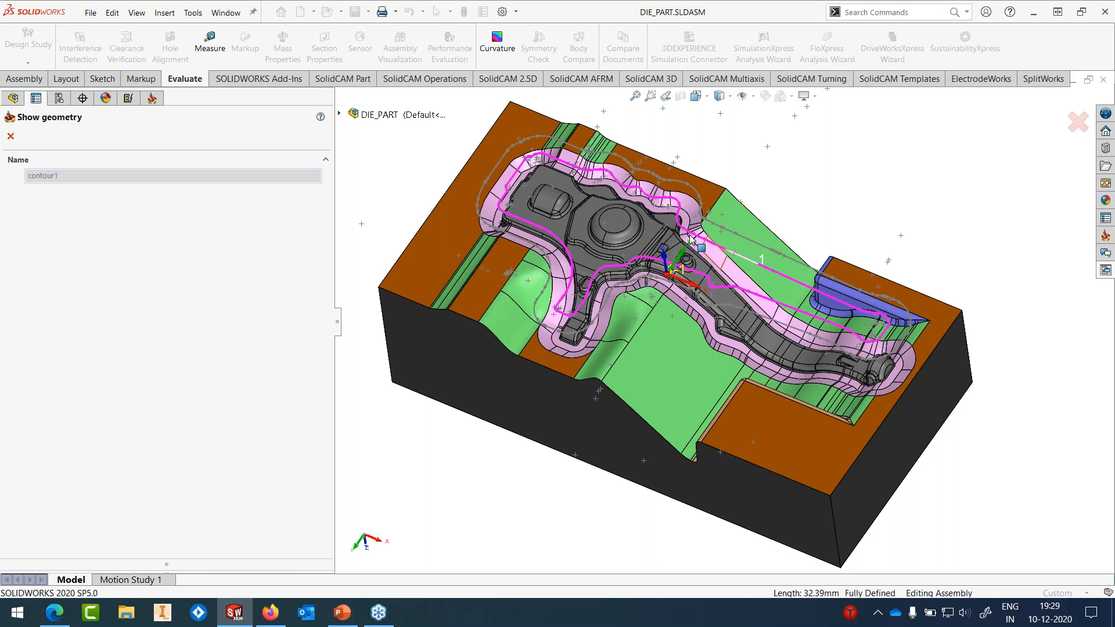
click(17, 140)
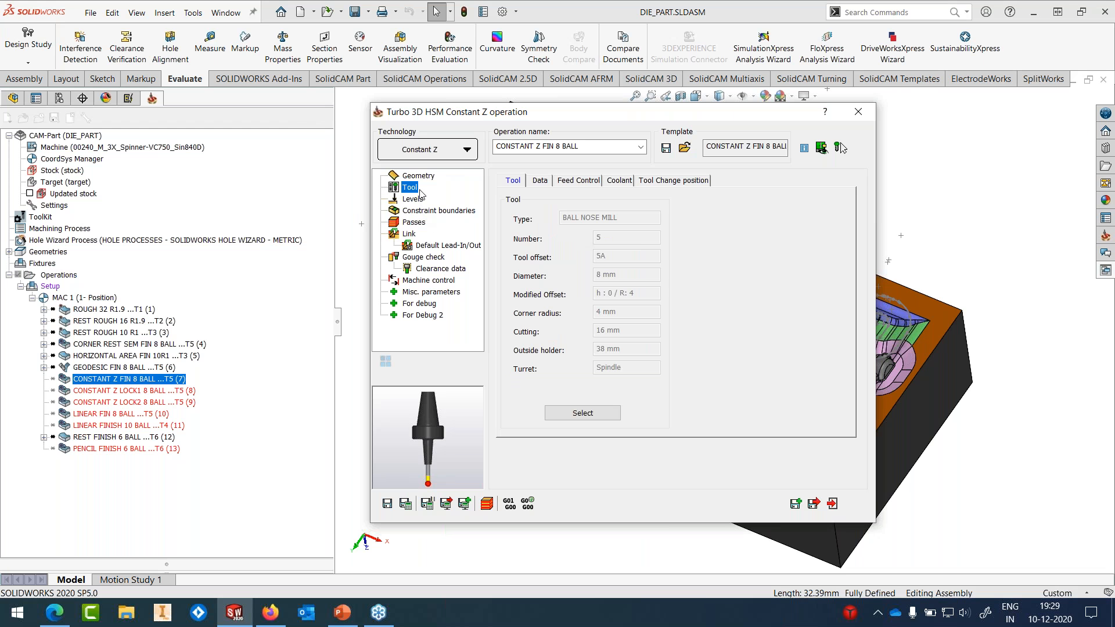
Step: Set the machining surfaces of the CONSTANT Z FIN 8 BALL operation to target
click(430, 176)
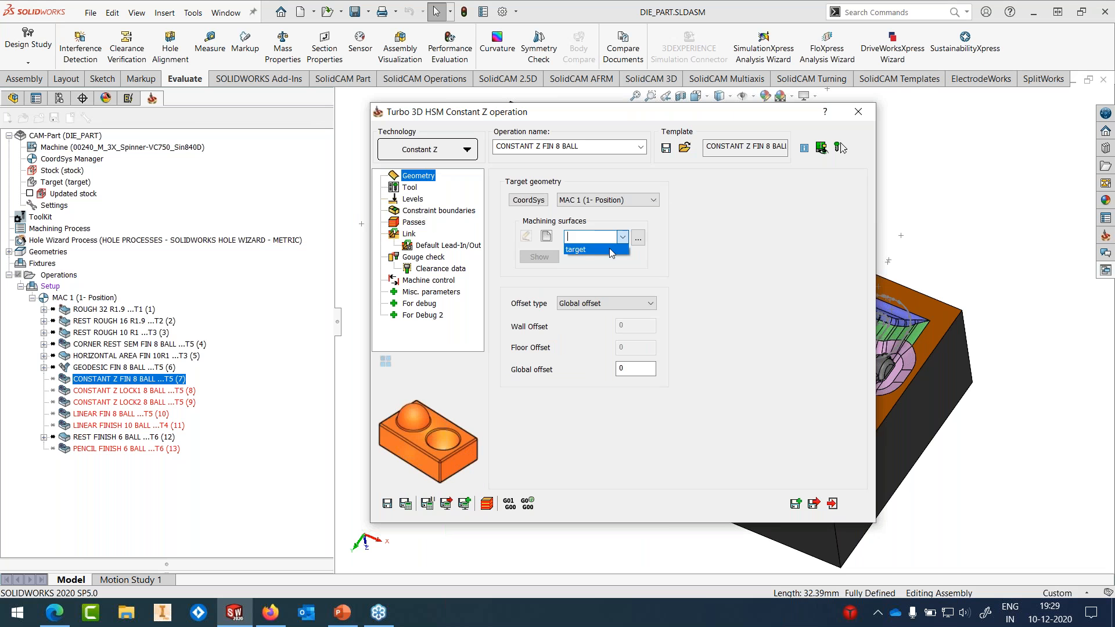
key(Down)
click(430, 211)
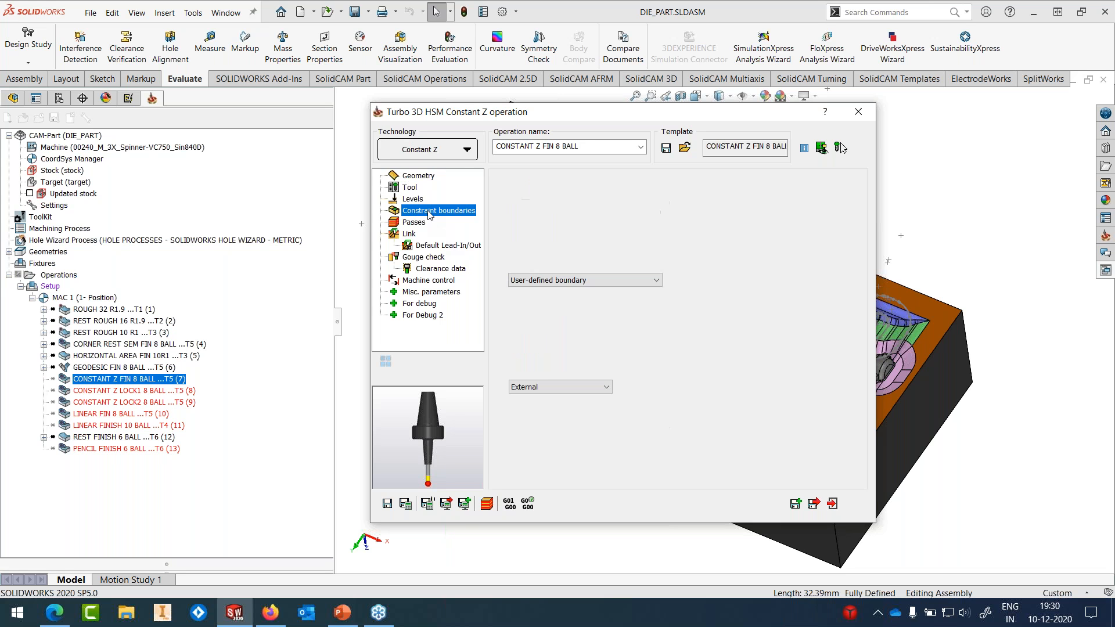
Step: Review the step down, angle range and link settings of CONSTANT Z FIN 8 BALL, and calculate and close the operation
click(413, 222)
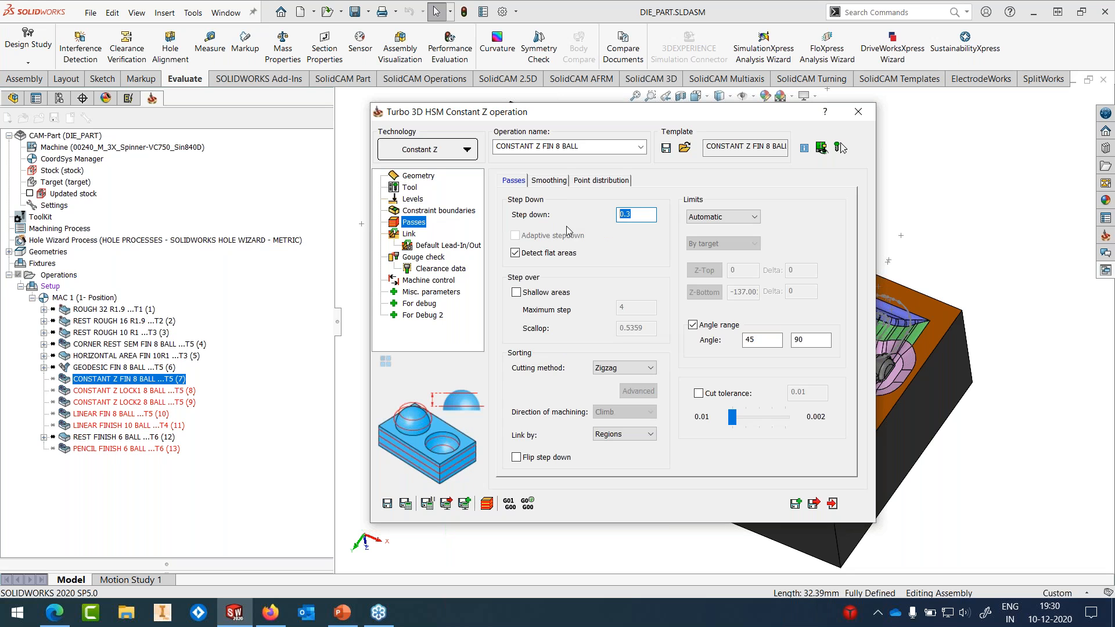
click(747, 339)
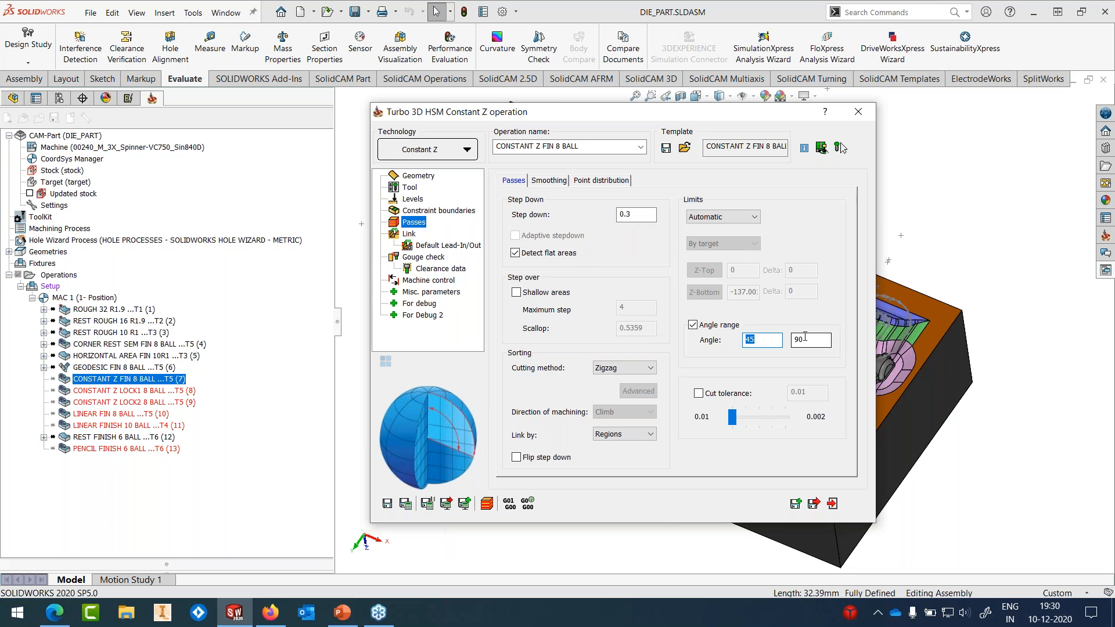
click(410, 234)
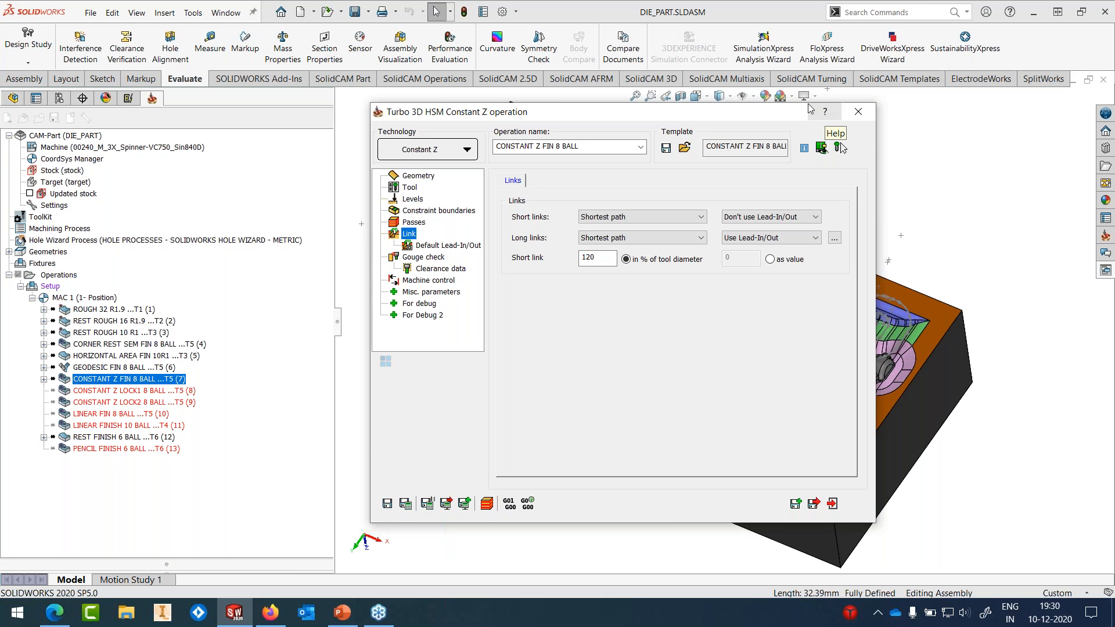
click(858, 112)
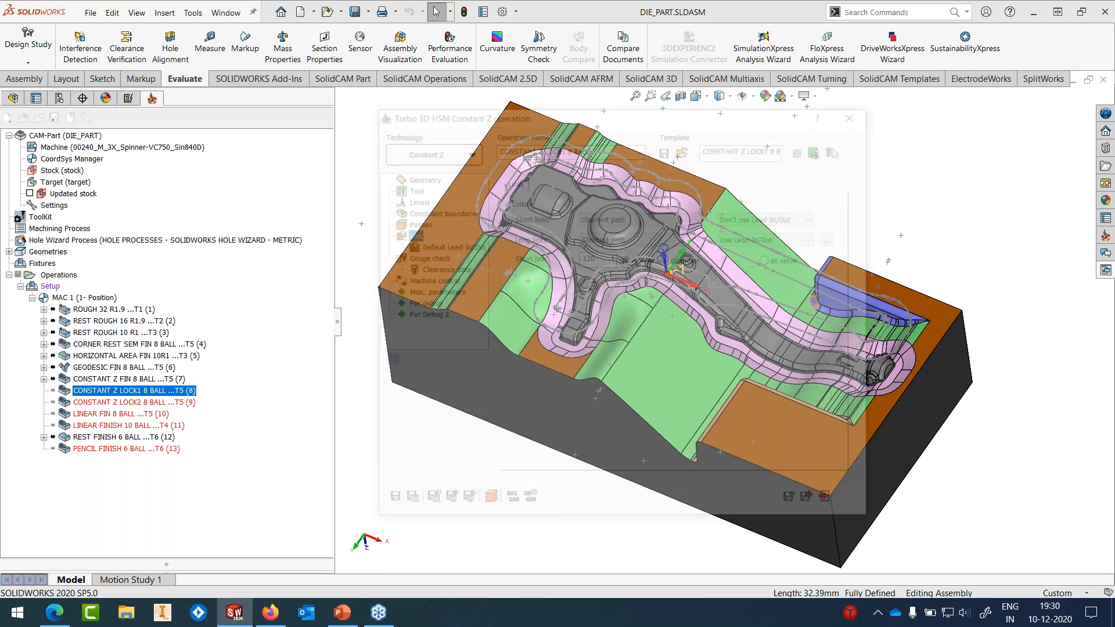
Step: Create a new silhouette constraint boundary for CONSTANT Z LOCK1 8 BALL from all faces matching the blue lock's colour
click(422, 176)
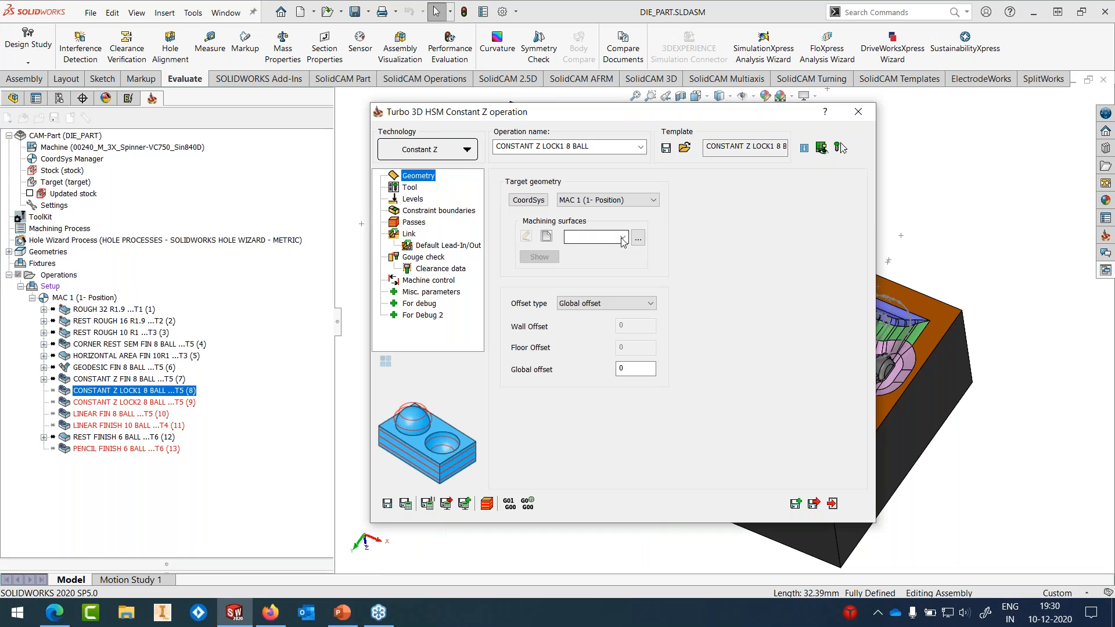
click(423, 211)
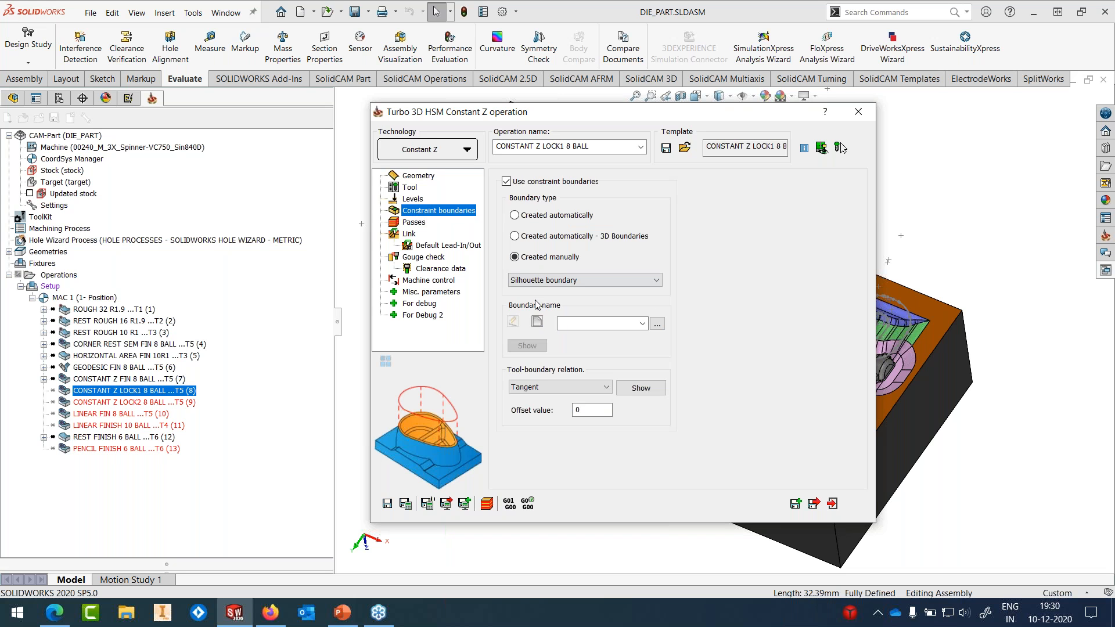
click(534, 326)
middle_drag(837, 308, 697, 202)
scroll(697, 201, down, 5)
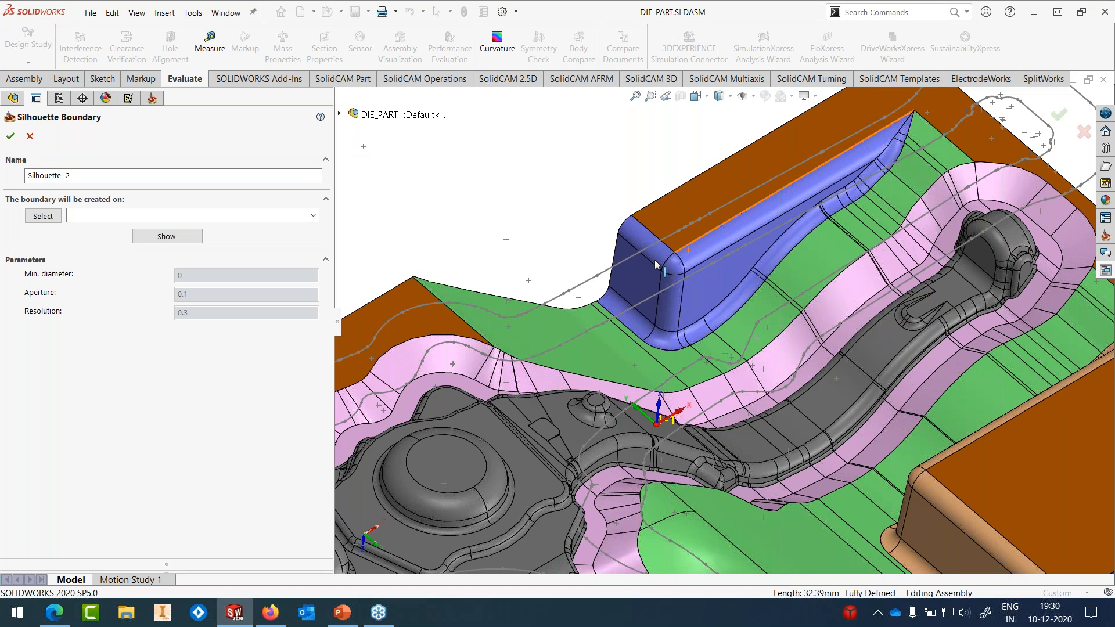
middle_drag(654, 260, 761, 325)
click(41, 217)
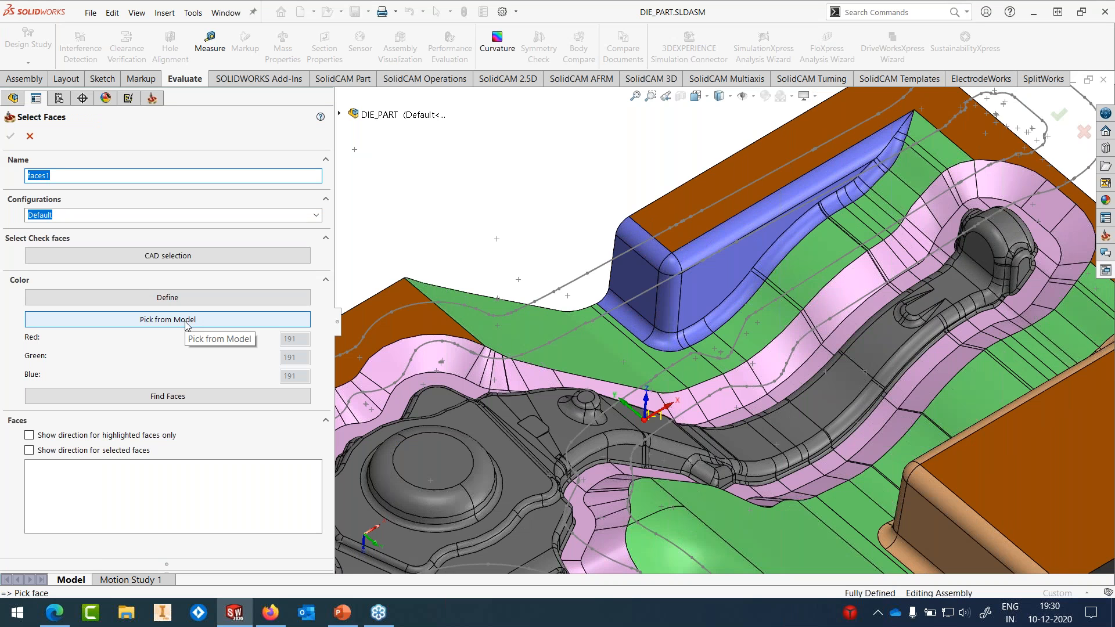
click(186, 321)
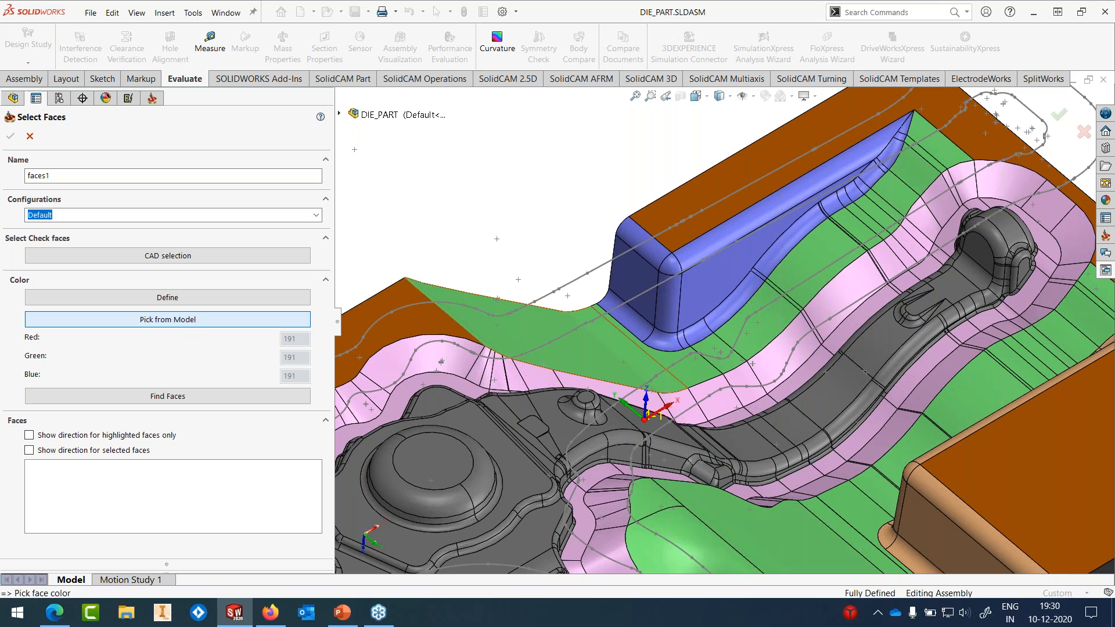
click(699, 314)
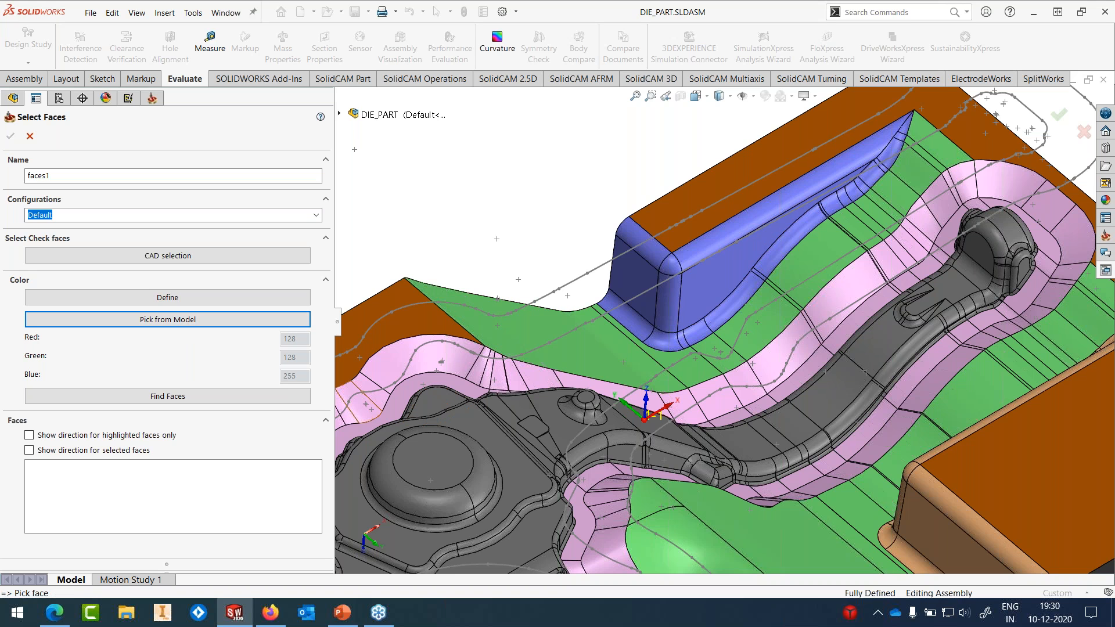
click(167, 397)
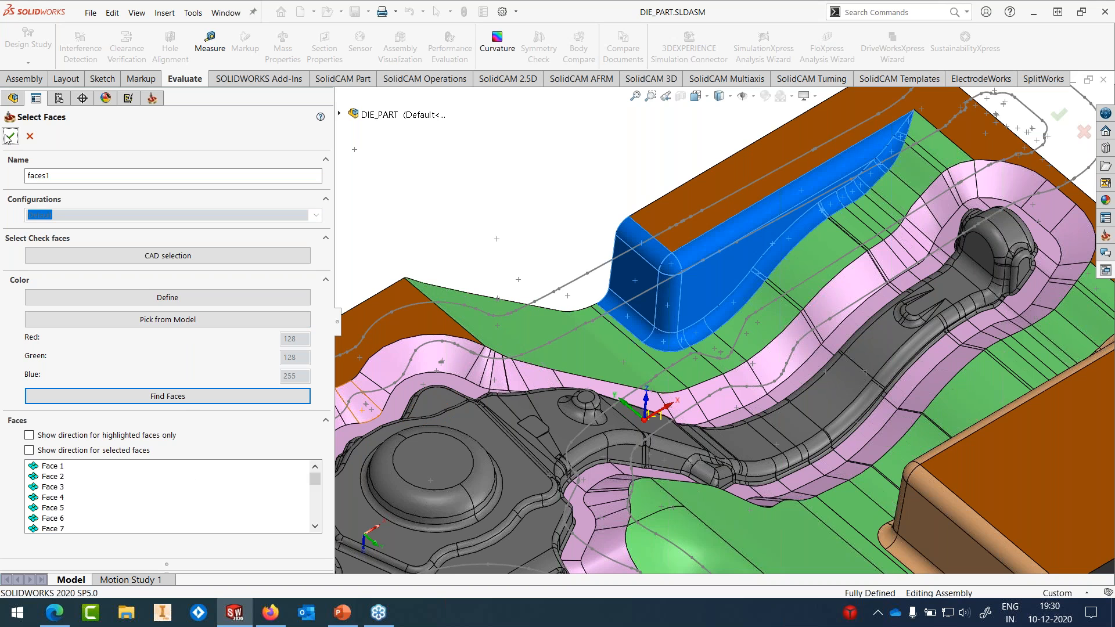
click(9, 137)
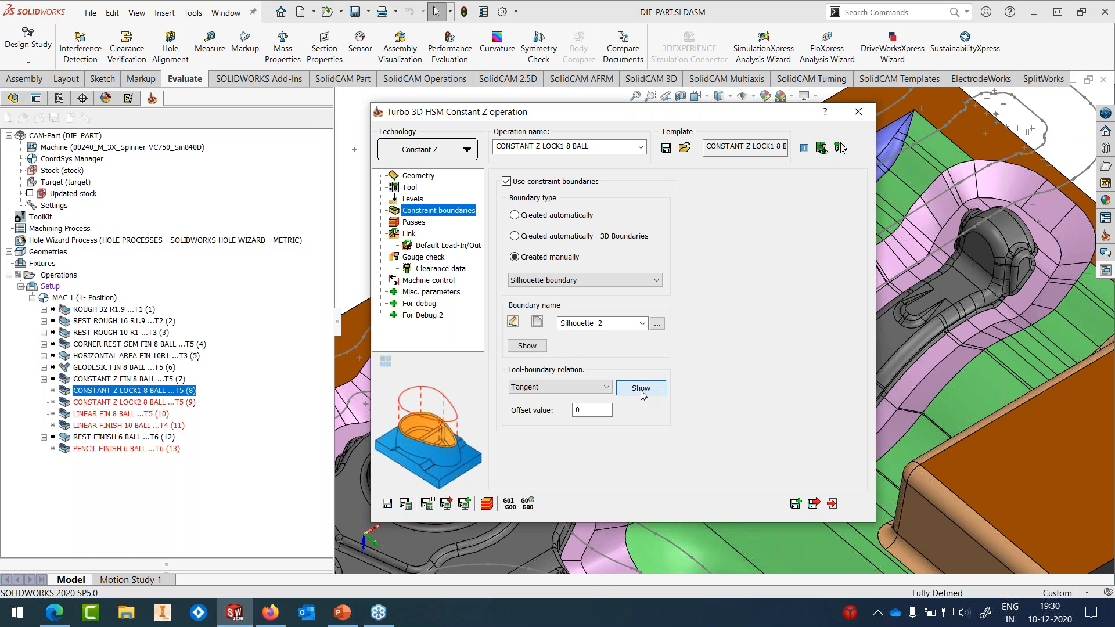
Step: Check the silhouette boundary on the model, and calculate and close the CONSTANT Z LOCK1 8 BALL operation
click(643, 393)
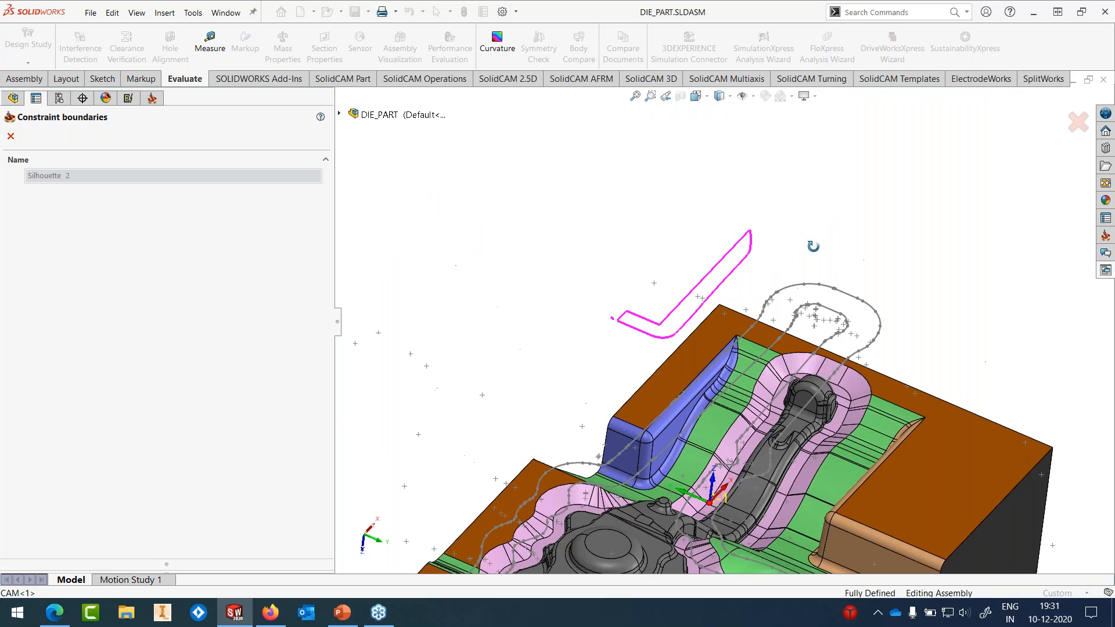
click(11, 137)
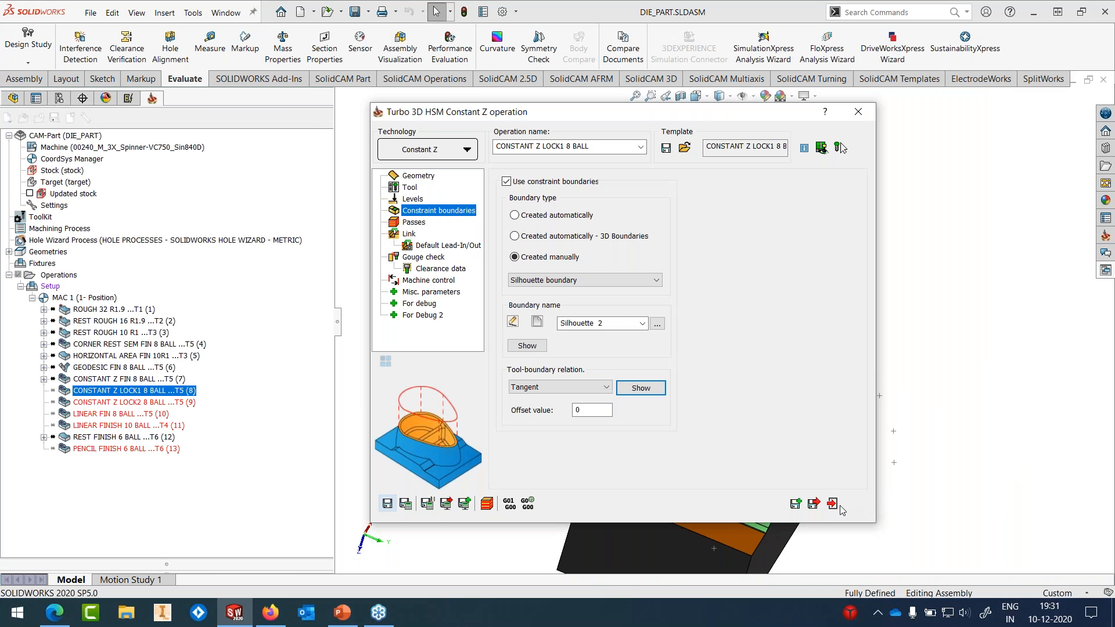
click(833, 504)
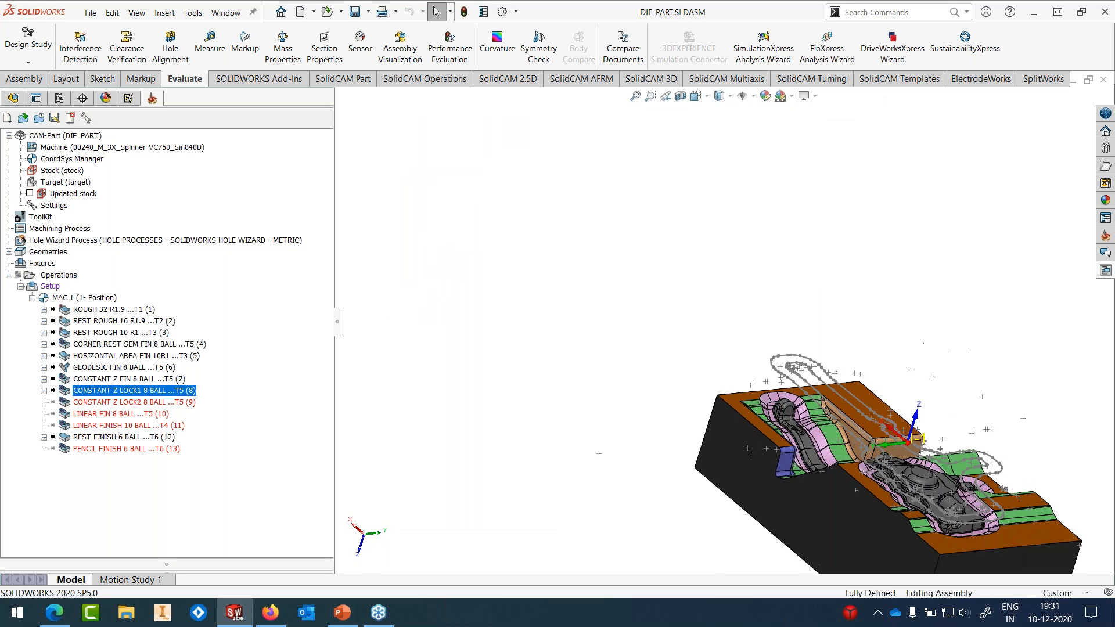
Step: Give CONSTANT Z LOCK2 8 BALL a new silhouette boundary from all faces in the light-orange lock's colour, and calculate and close the operation
scroll(817, 389, down, 3)
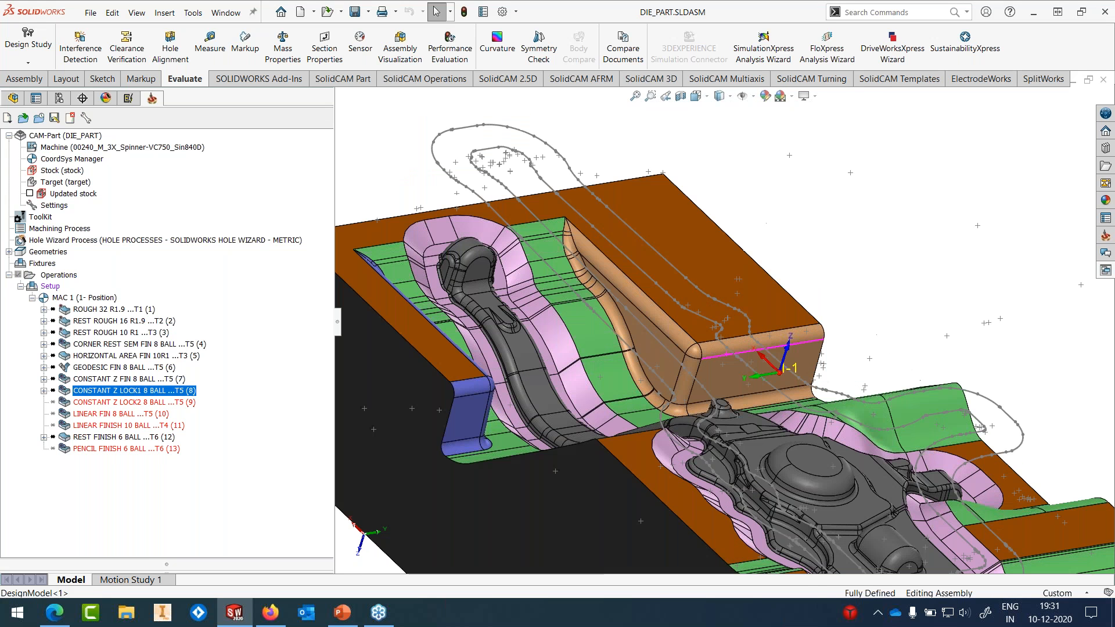
click(93, 403)
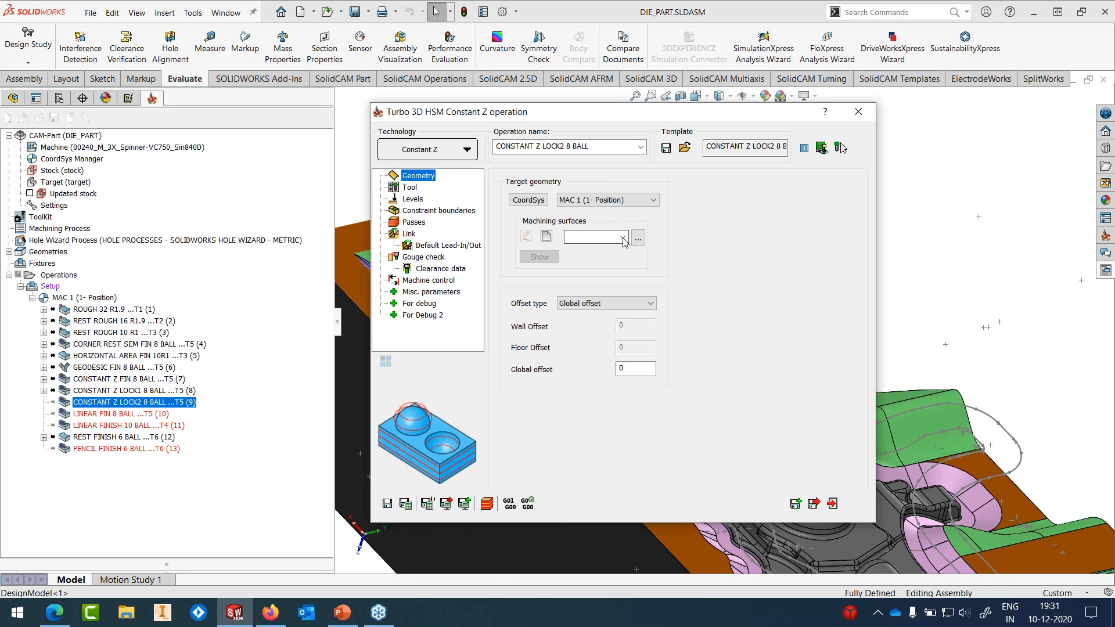
click(448, 210)
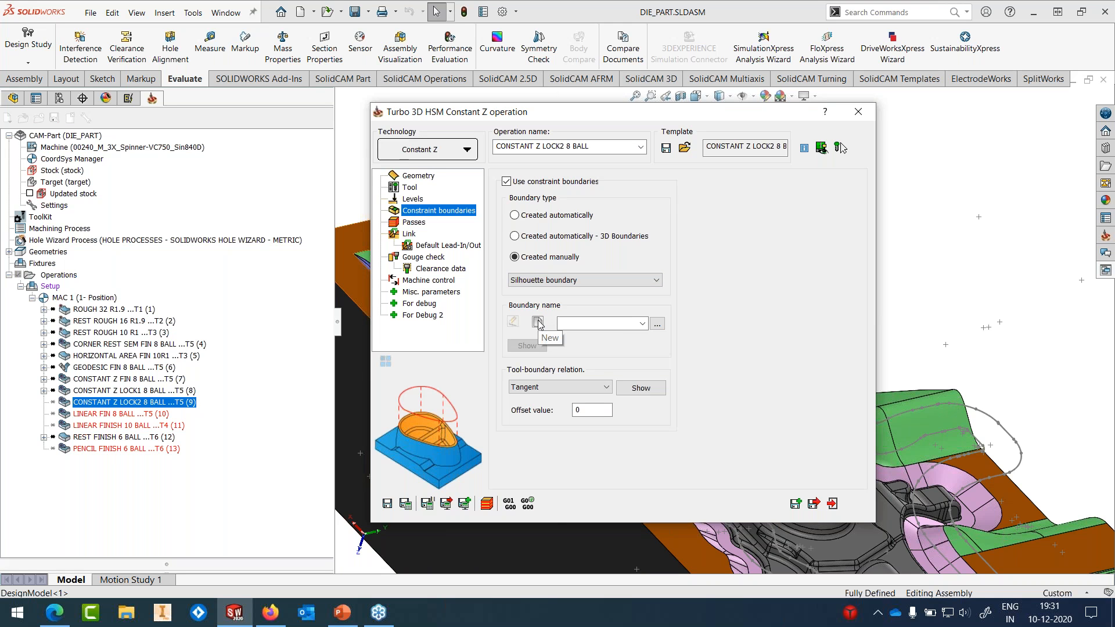
click(537, 321)
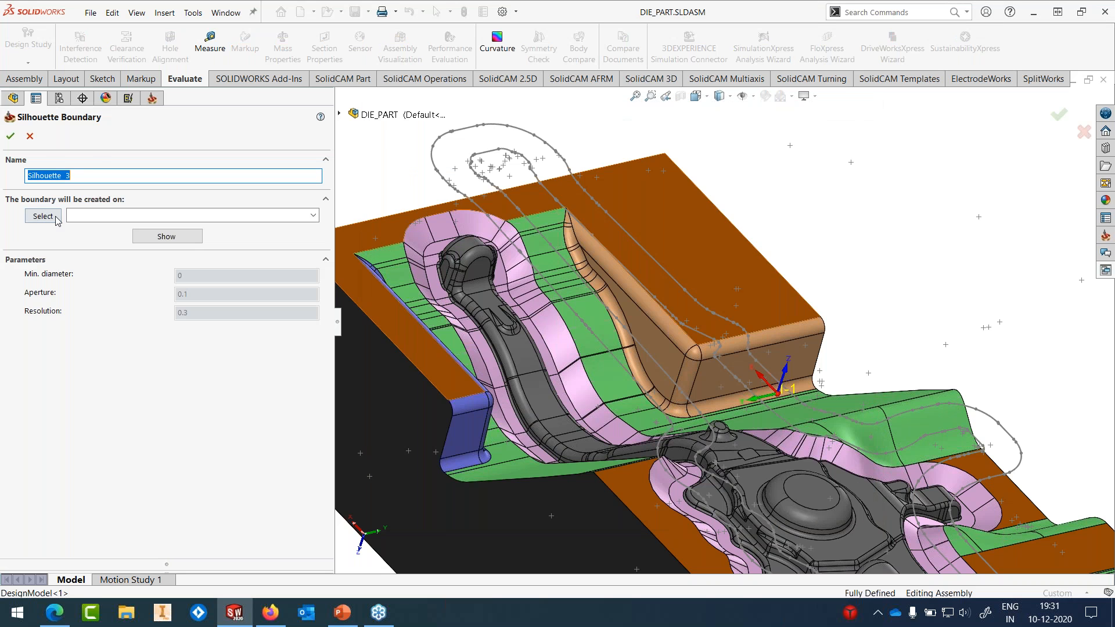
click(56, 218)
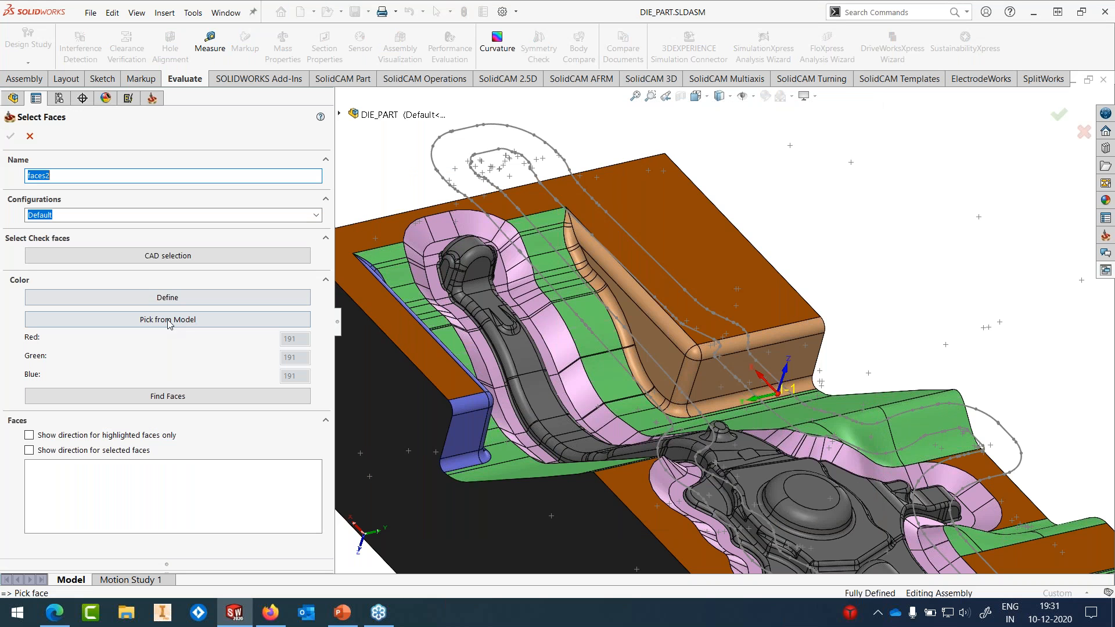
click(728, 382)
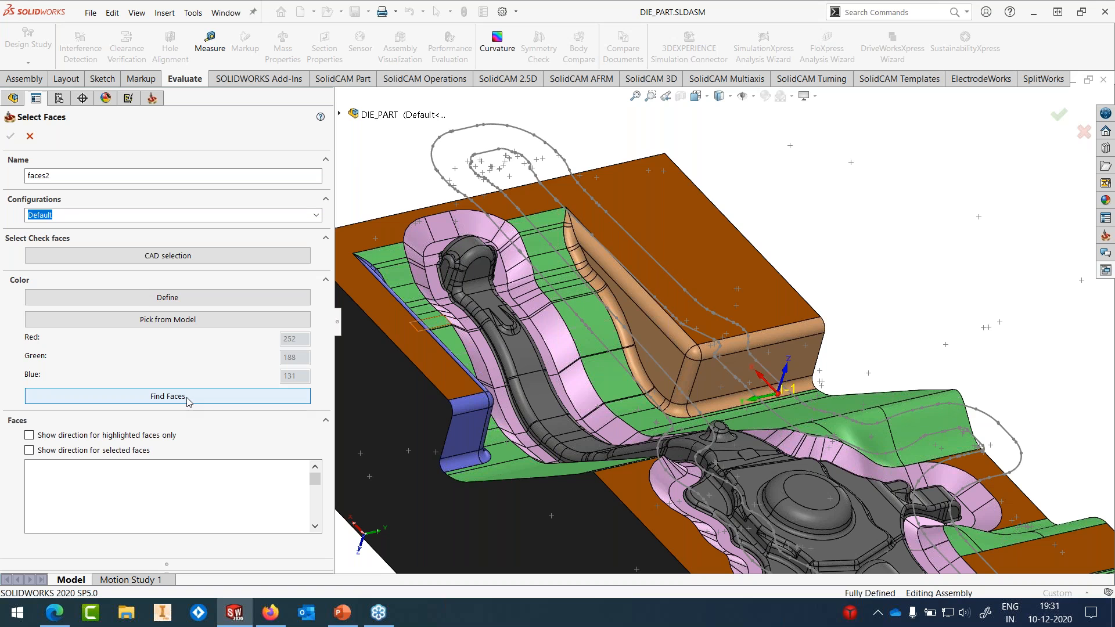
click(168, 396)
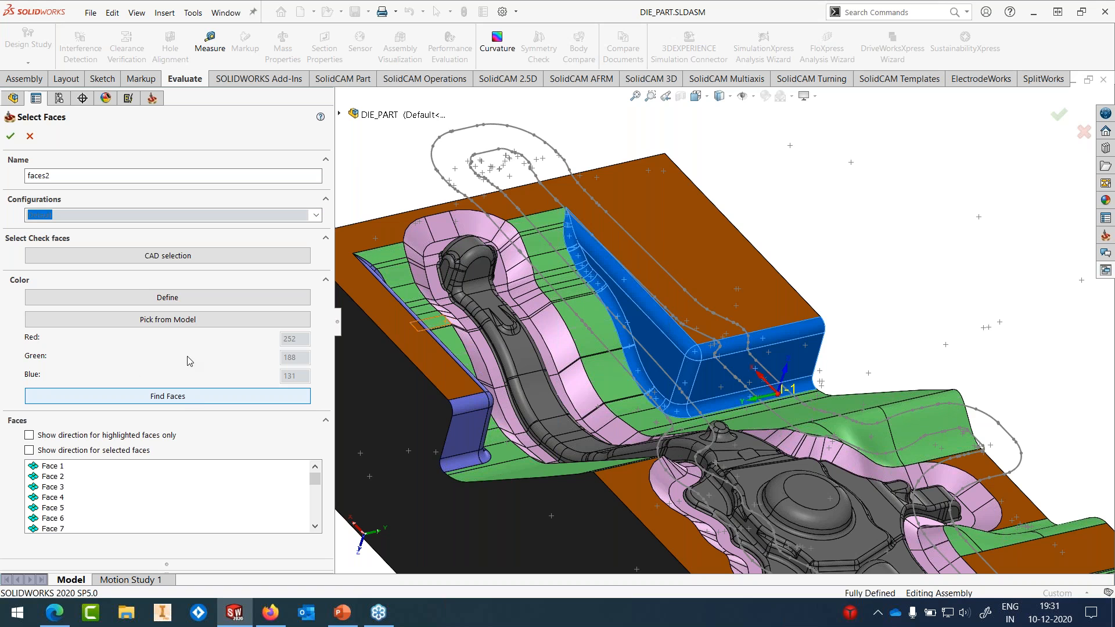
click(10, 137)
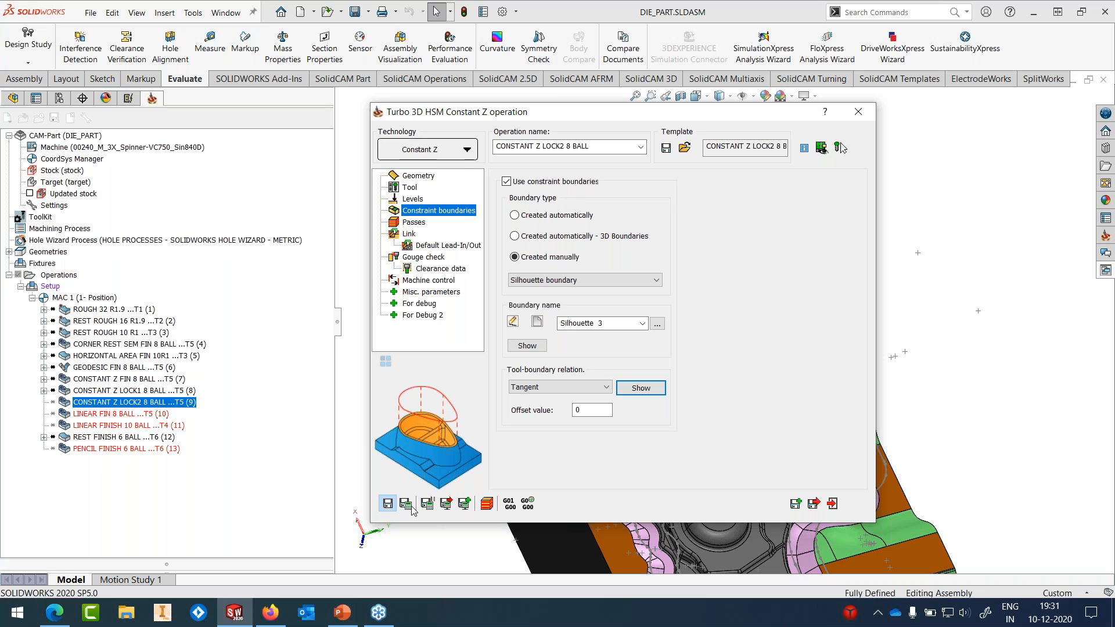
click(833, 504)
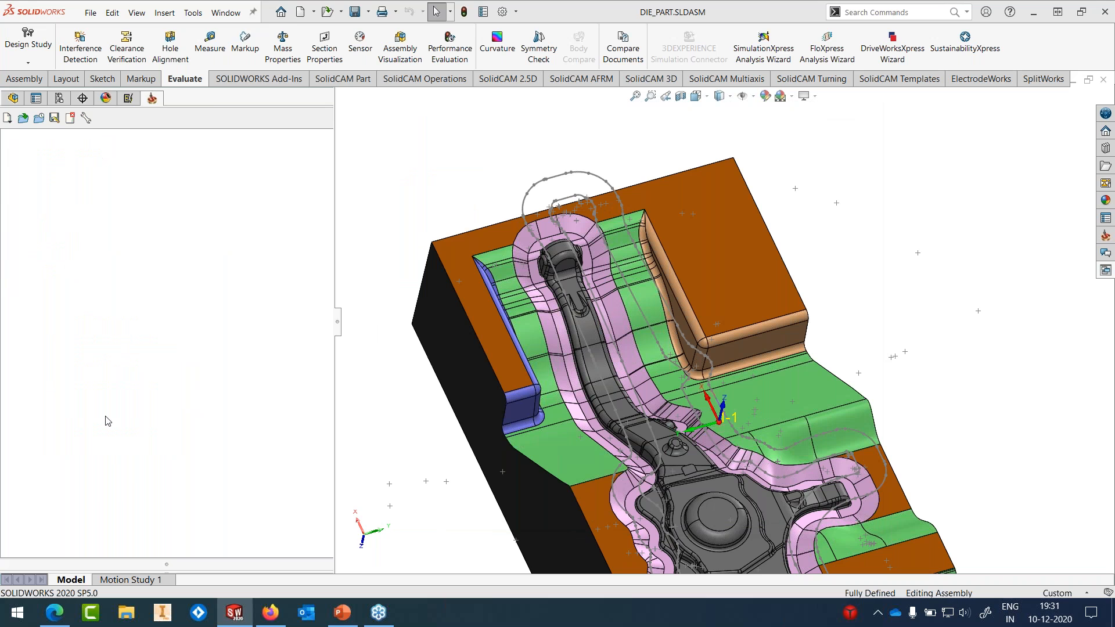
Step: Open the LINEAR FIN 8 BALL operation and check its user-defined constraint boundary contour1 on the model
right_click(106, 415)
click(137, 150)
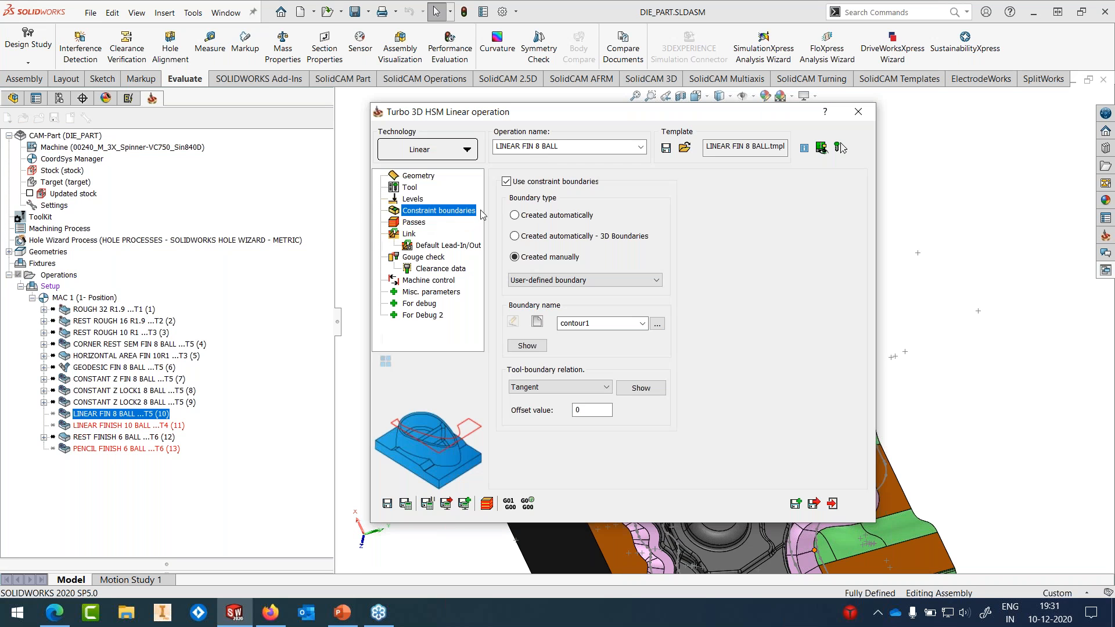
click(527, 346)
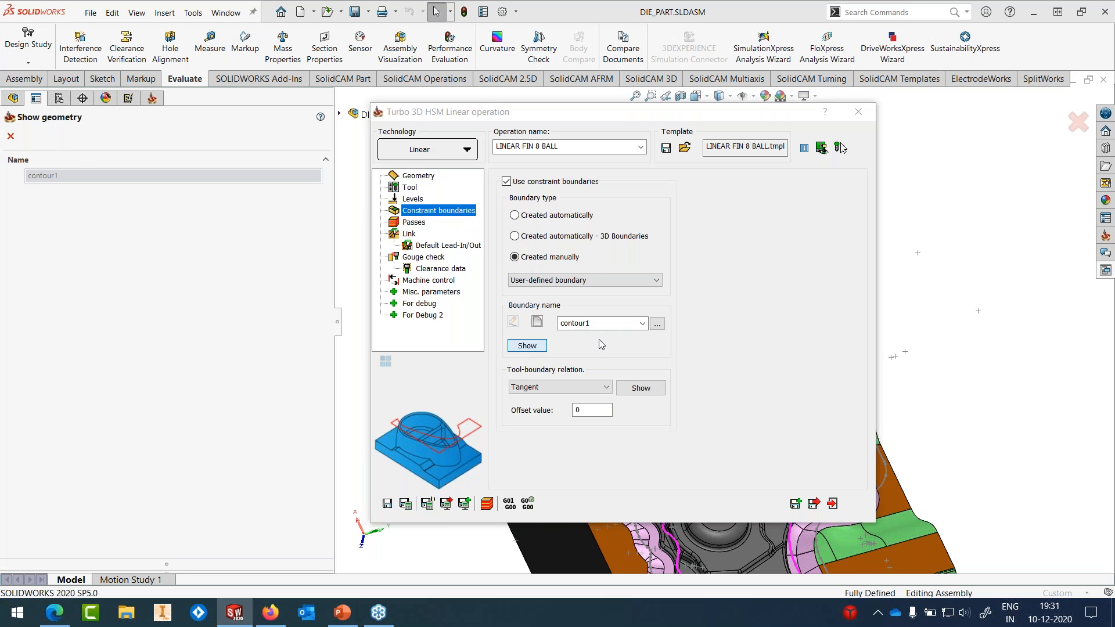
middle_drag(833, 199, 731, 415)
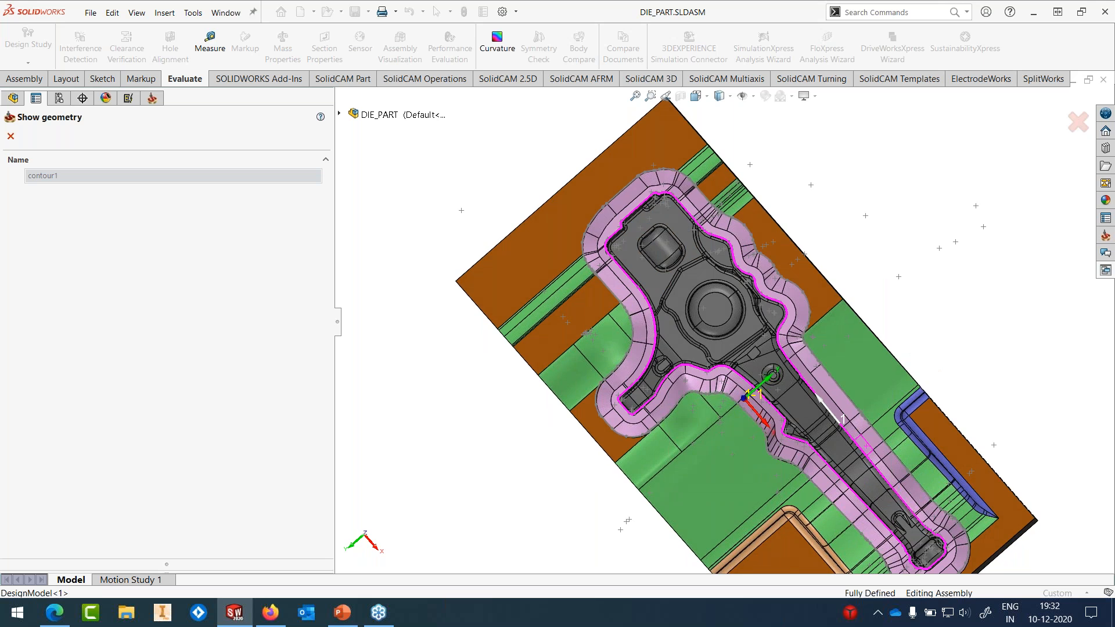
middle_drag(864, 444, 882, 353)
scroll(881, 352, up, 1)
click(10, 136)
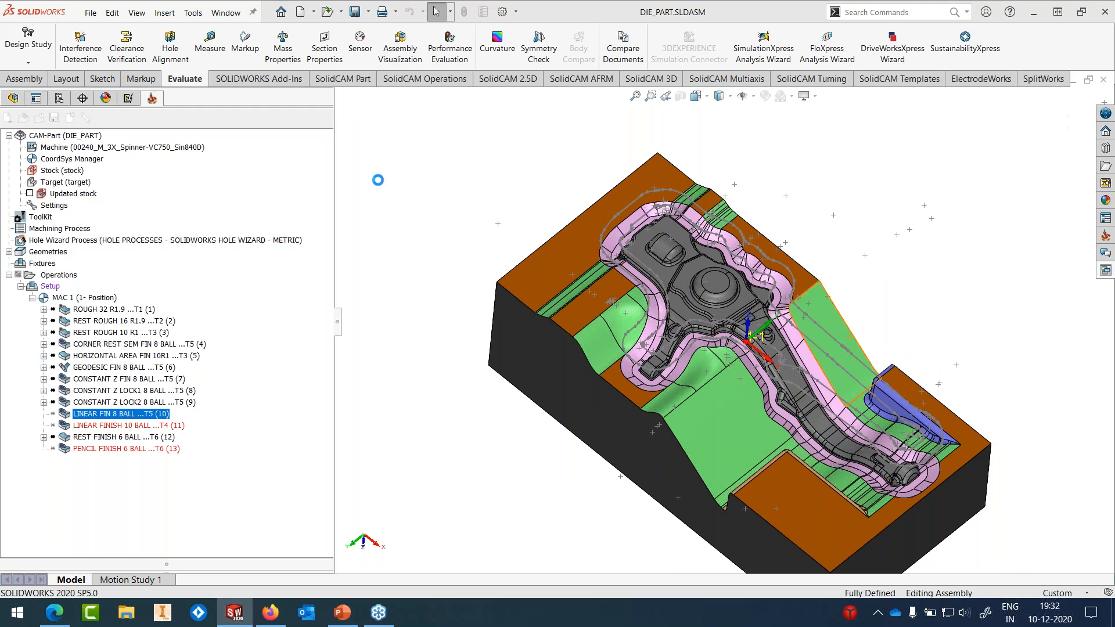
Step: Review the maximum step over and the angle range in the passes settings of LINEAR FIN 8 BALL
click(646, 215)
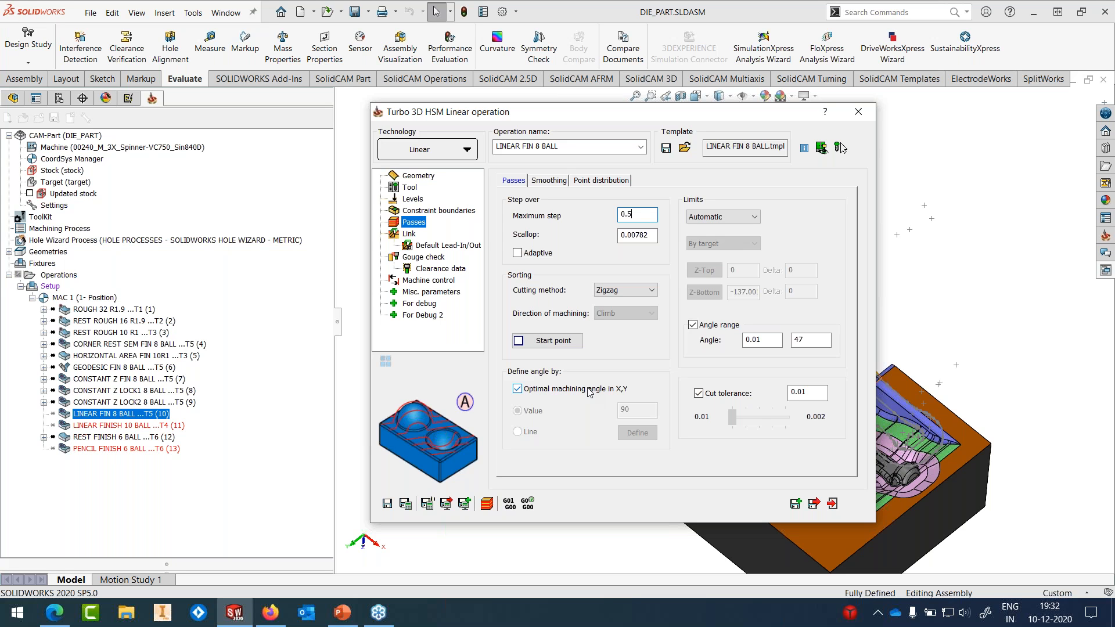
double_click(758, 340)
double_click(811, 341)
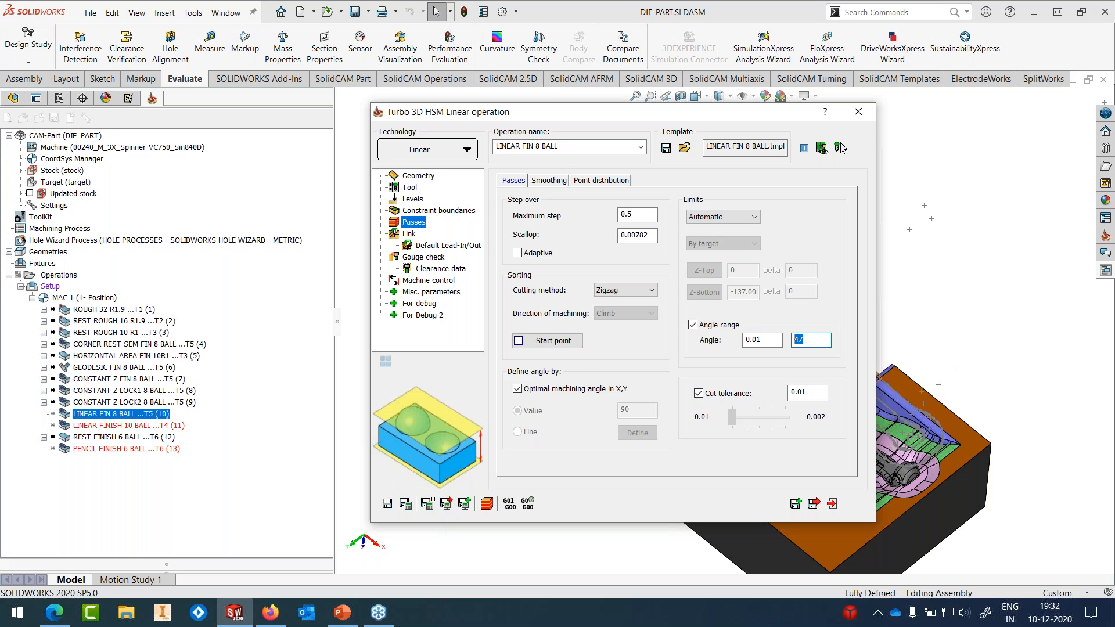
Step: Set the machining surfaces of LINEAR FIN 8 BALL to target, and calculate and close the operation
click(840, 147)
click(490, 347)
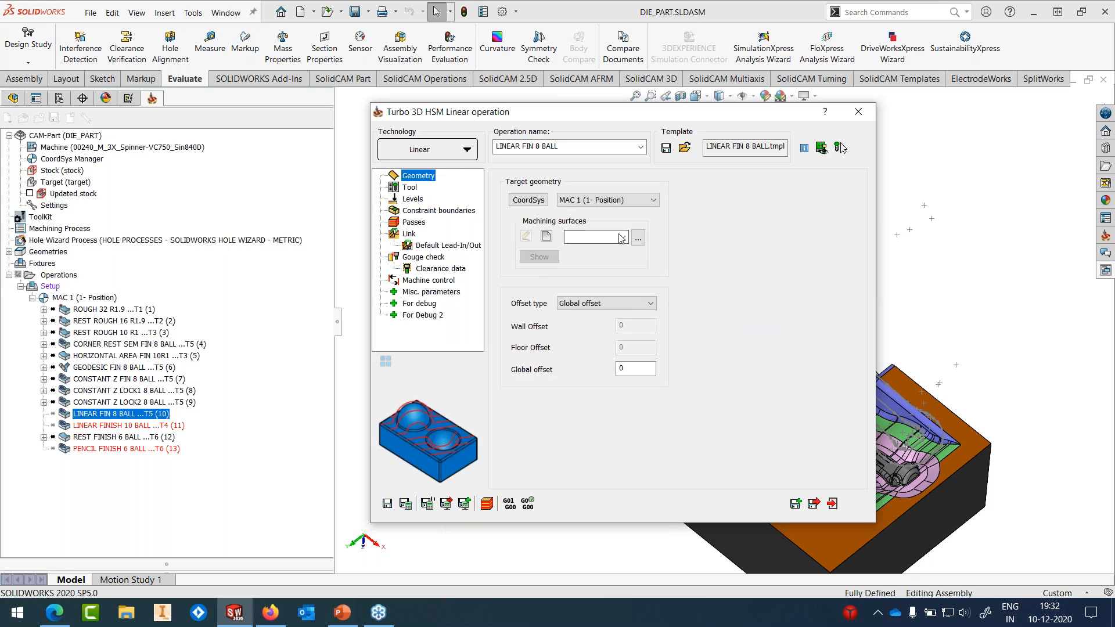
click(621, 237)
click(604, 245)
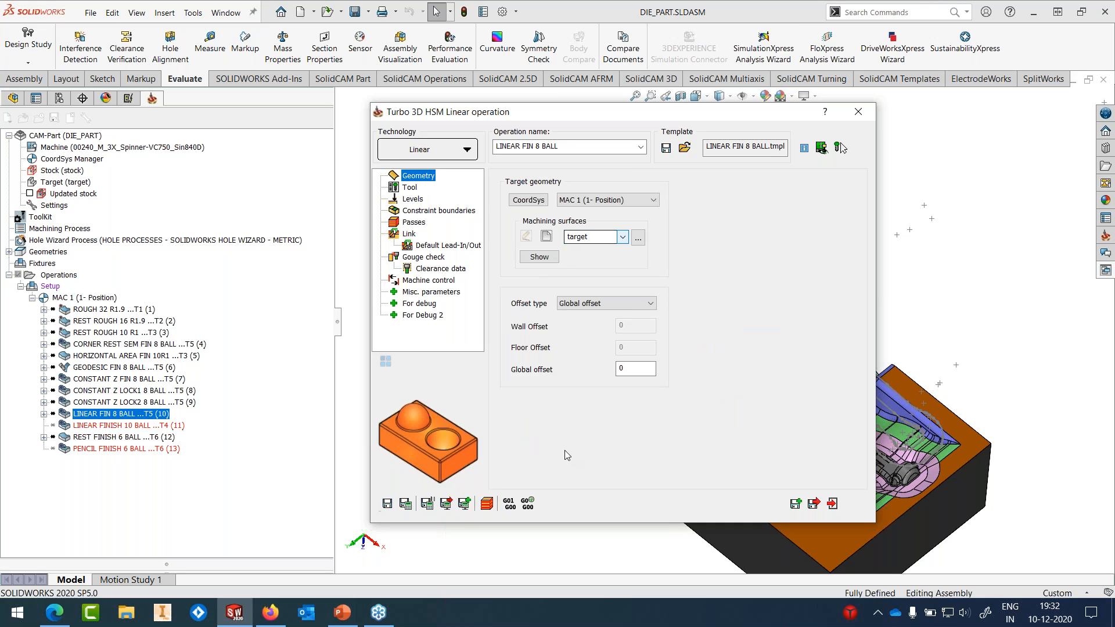
click(832, 504)
Step: Open the LINEAR FINISH 10 BALL operation and change its manually created constraint boundary type to Silhouette boundary
right_click(118, 425)
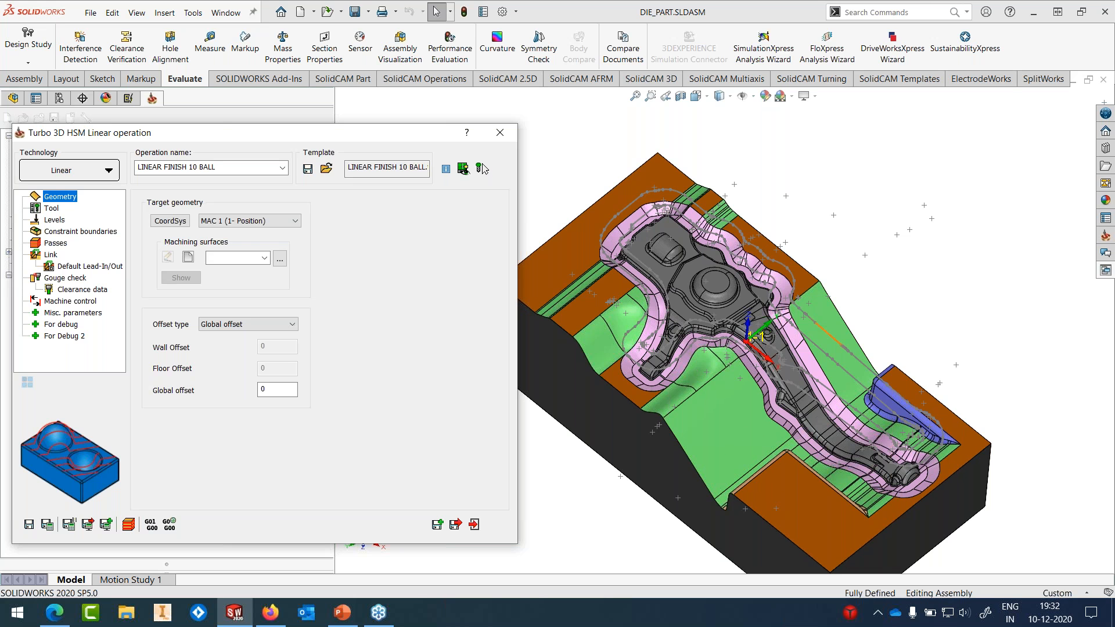
scroll(828, 340, up, 3)
middle_drag(829, 340, 761, 366)
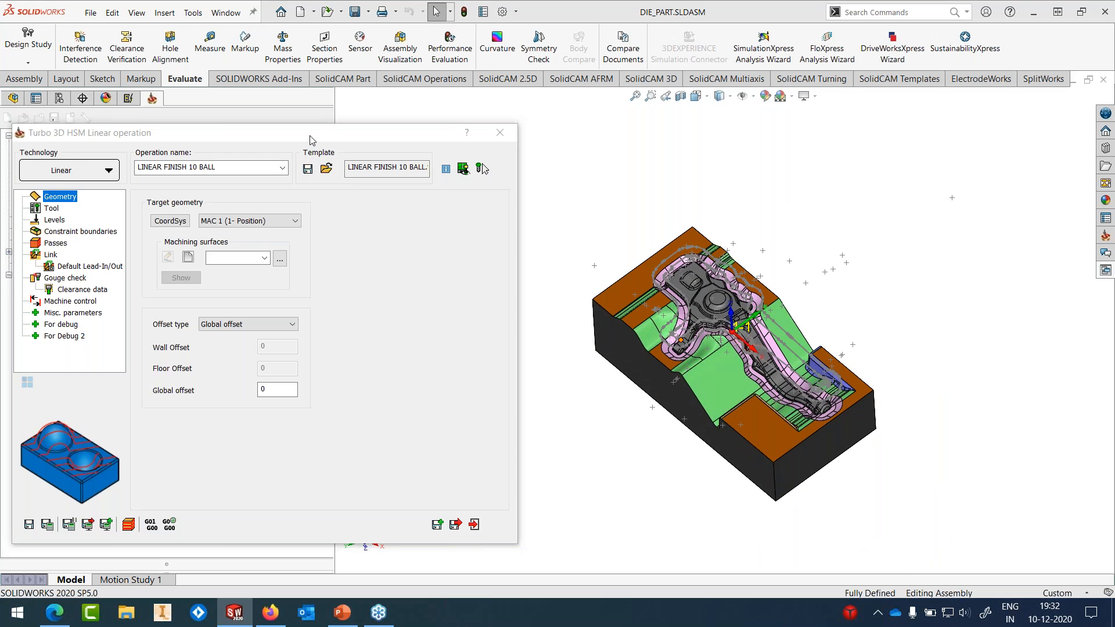
drag(309, 139, 509, 110)
click(274, 200)
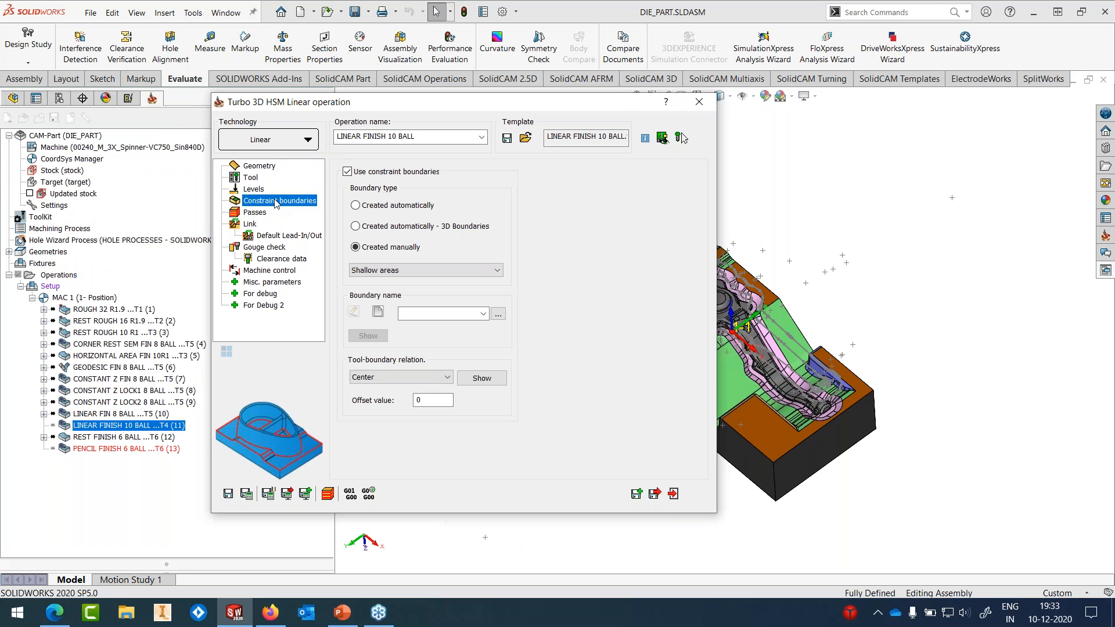
click(361, 271)
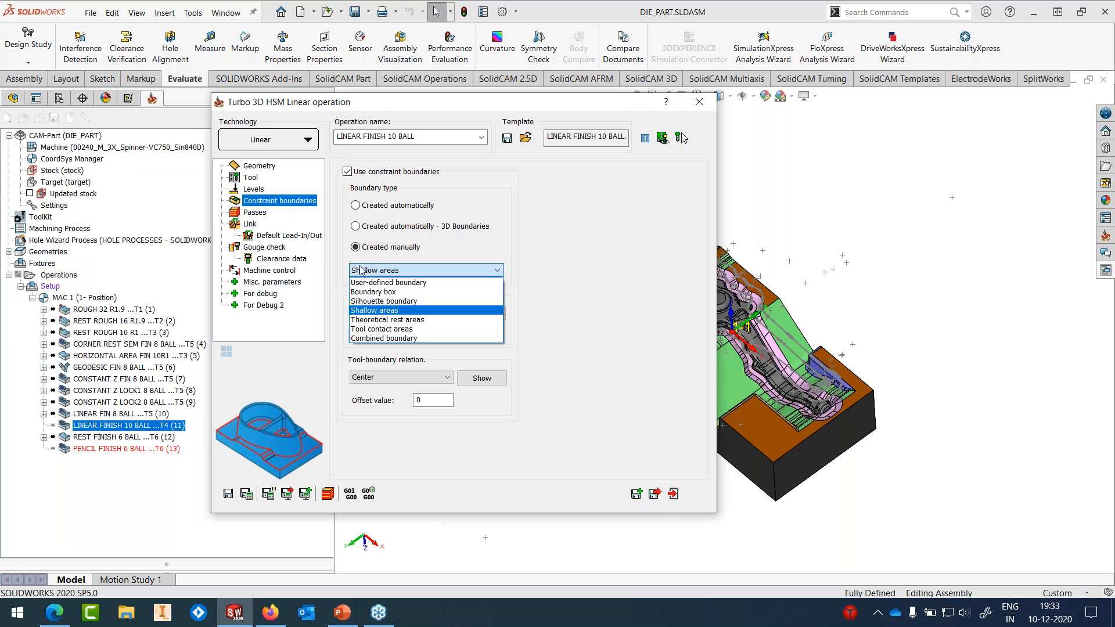
click(362, 301)
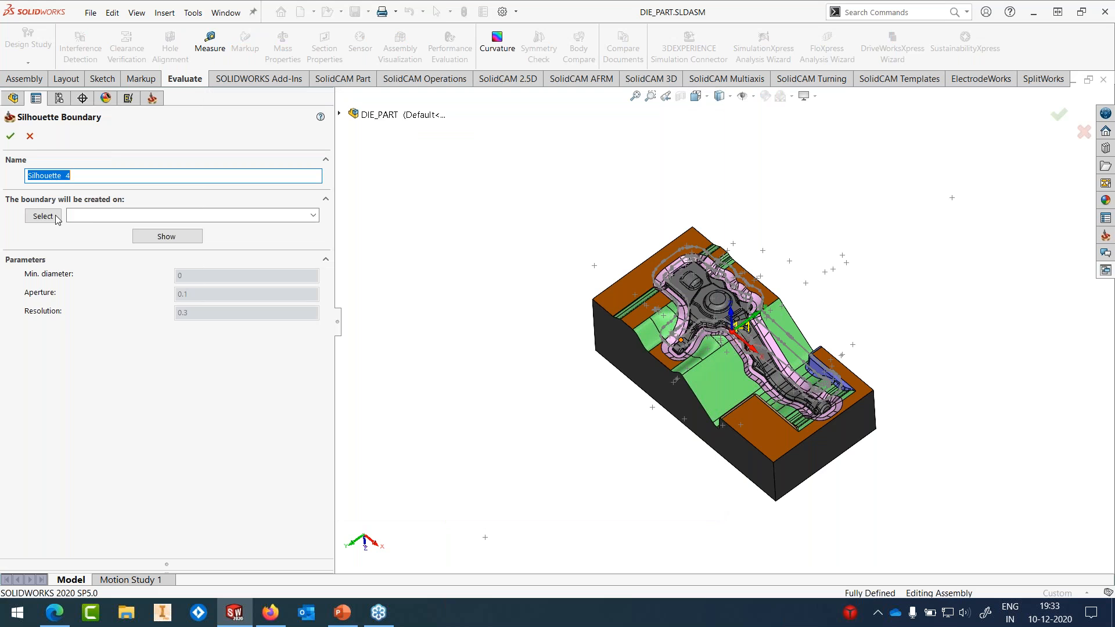
Step: Define the silhouette boundary of LINEAR FINISH 10 BALL on all faces matching the green colour picked from the model
click(57, 218)
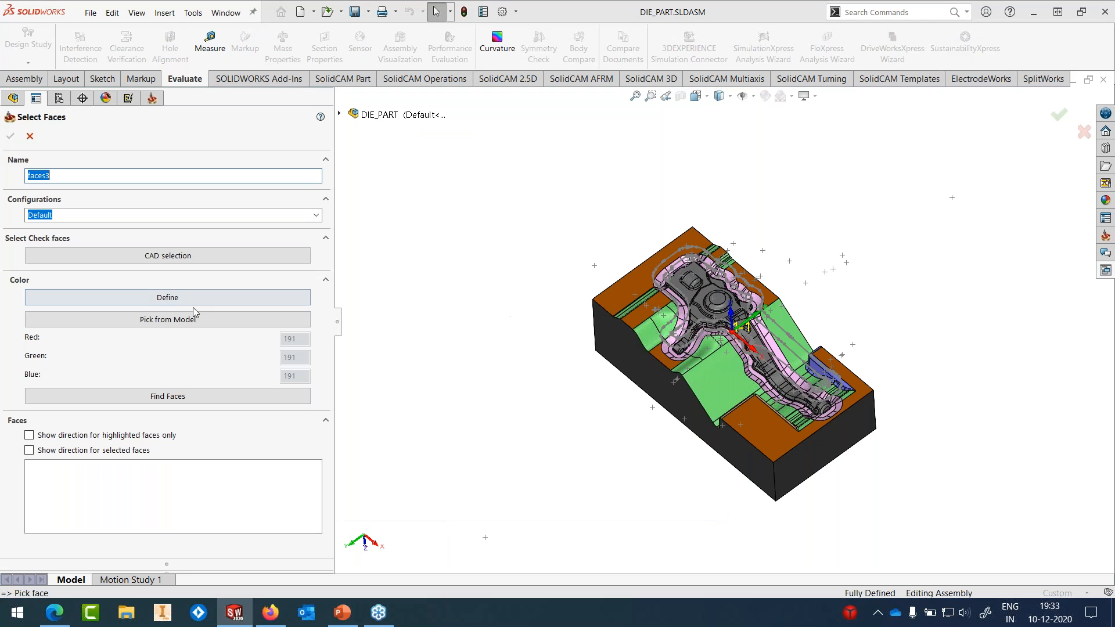
click(193, 321)
click(712, 388)
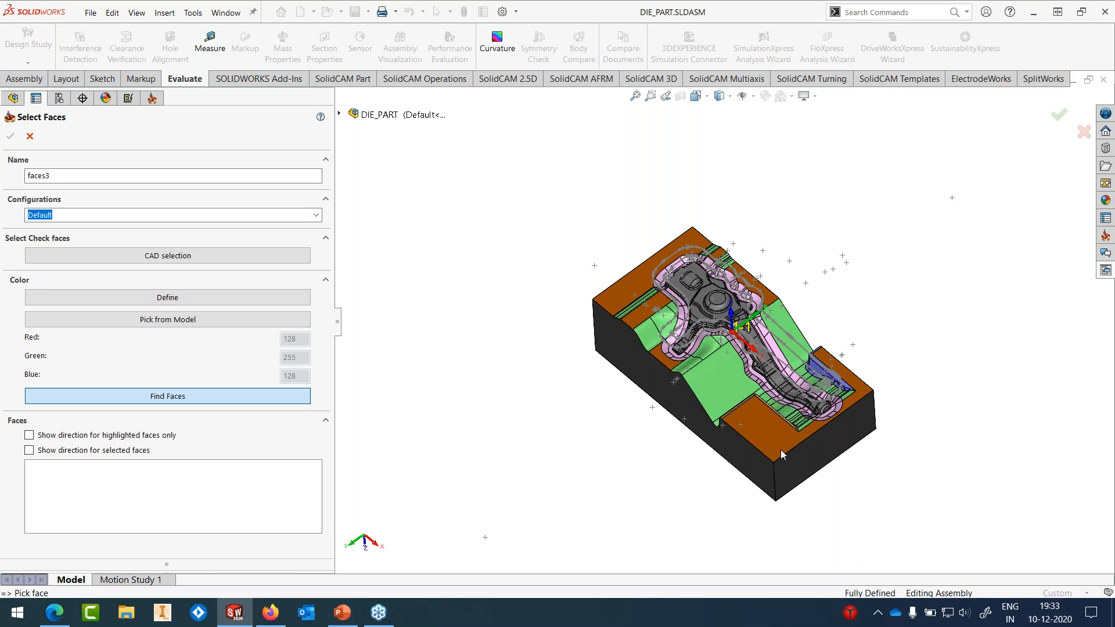
scroll(768, 420, down, 3)
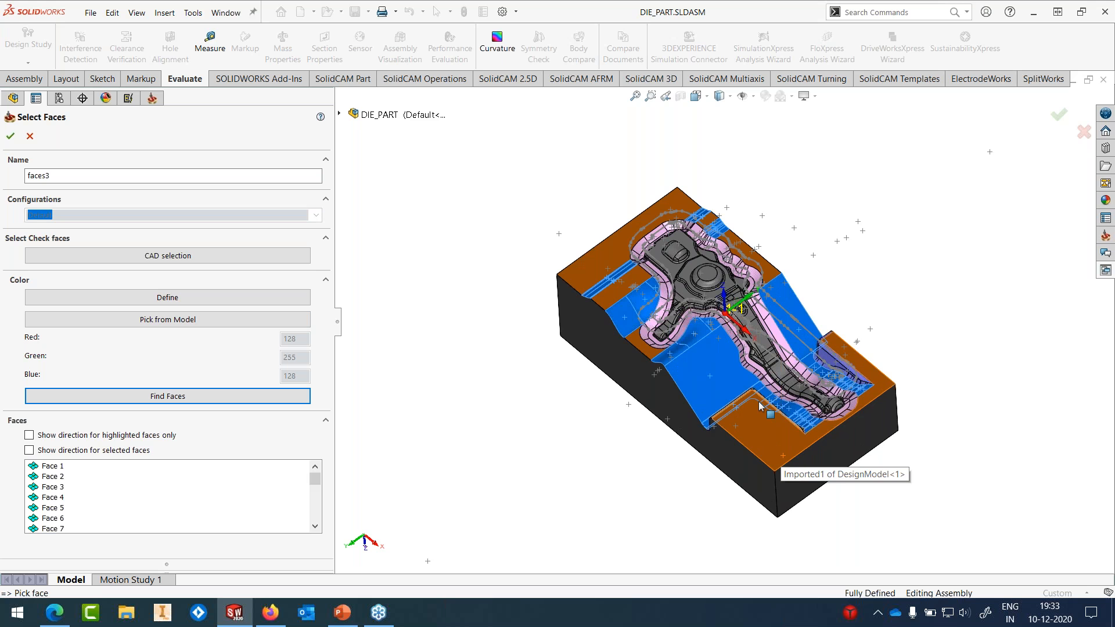
click(11, 137)
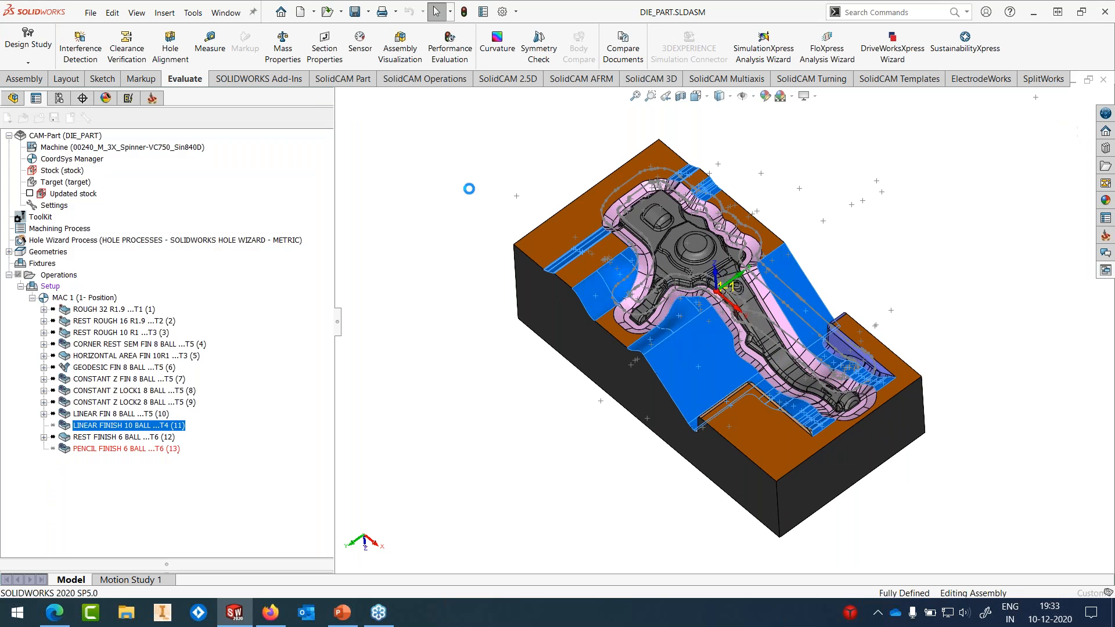
click(10, 136)
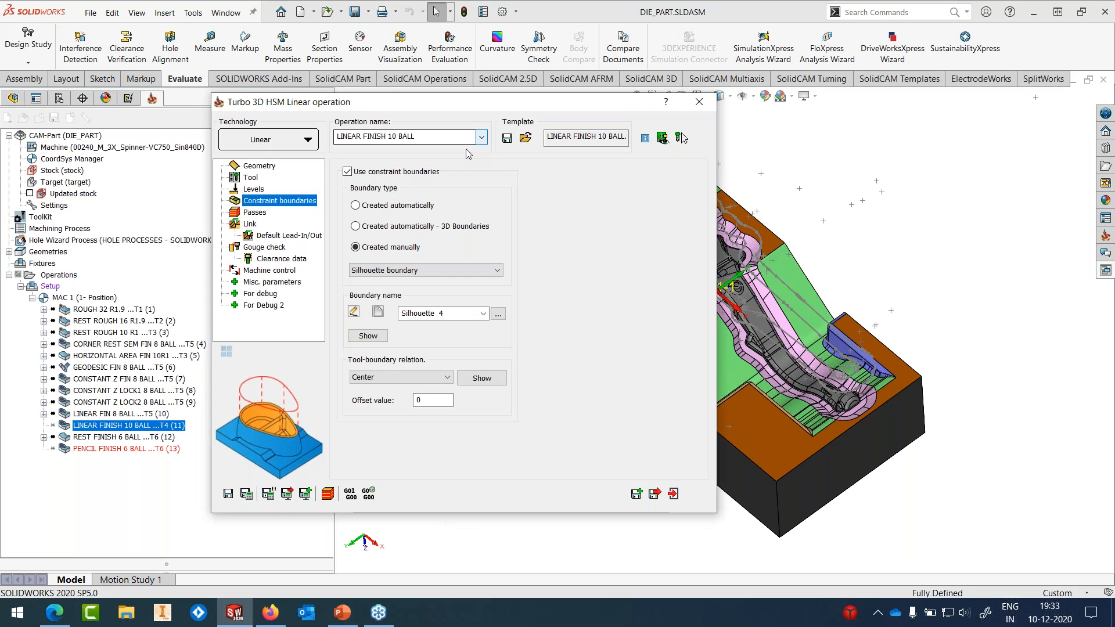
Step: Preview the silhouette constraint boundary of LINEAR FINISH 10 BALL on the model, and save and close the operation
click(481, 377)
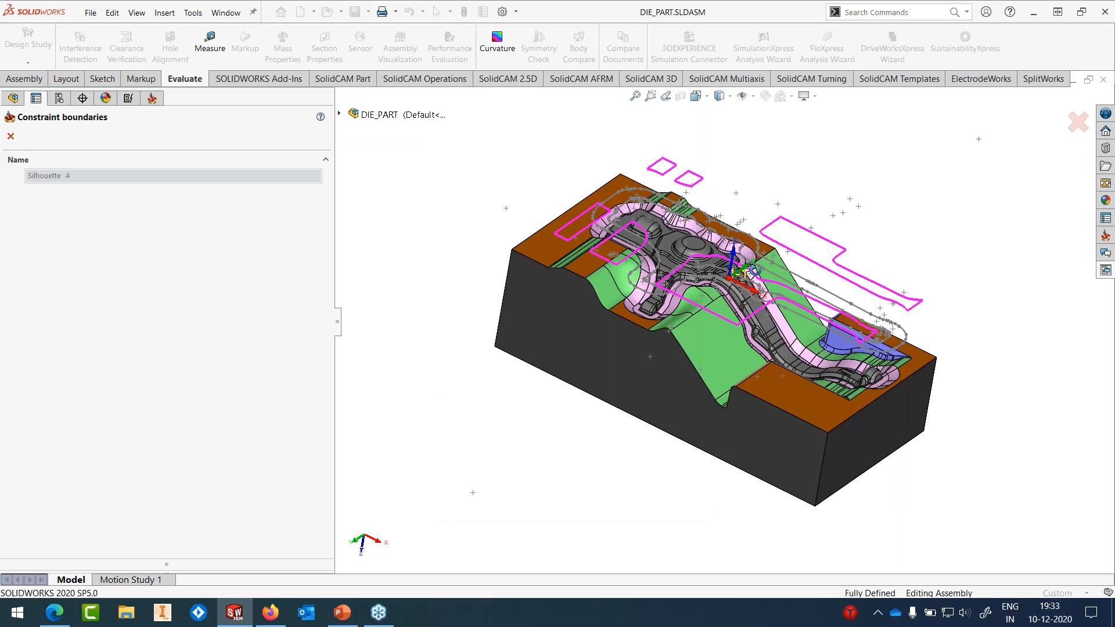
click(10, 137)
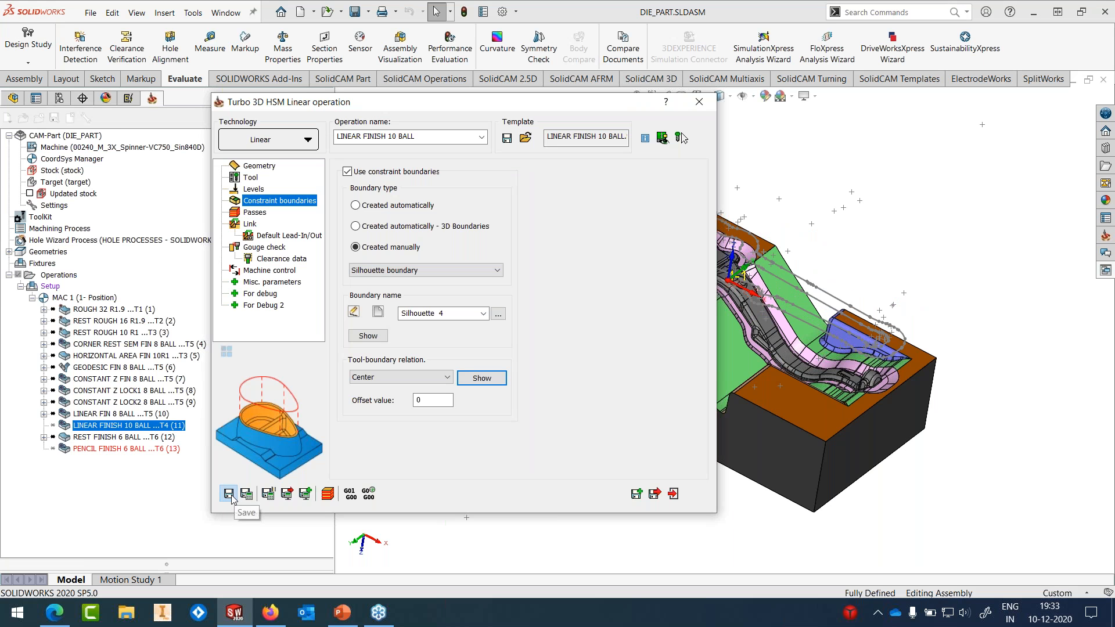
click(229, 495)
click(673, 495)
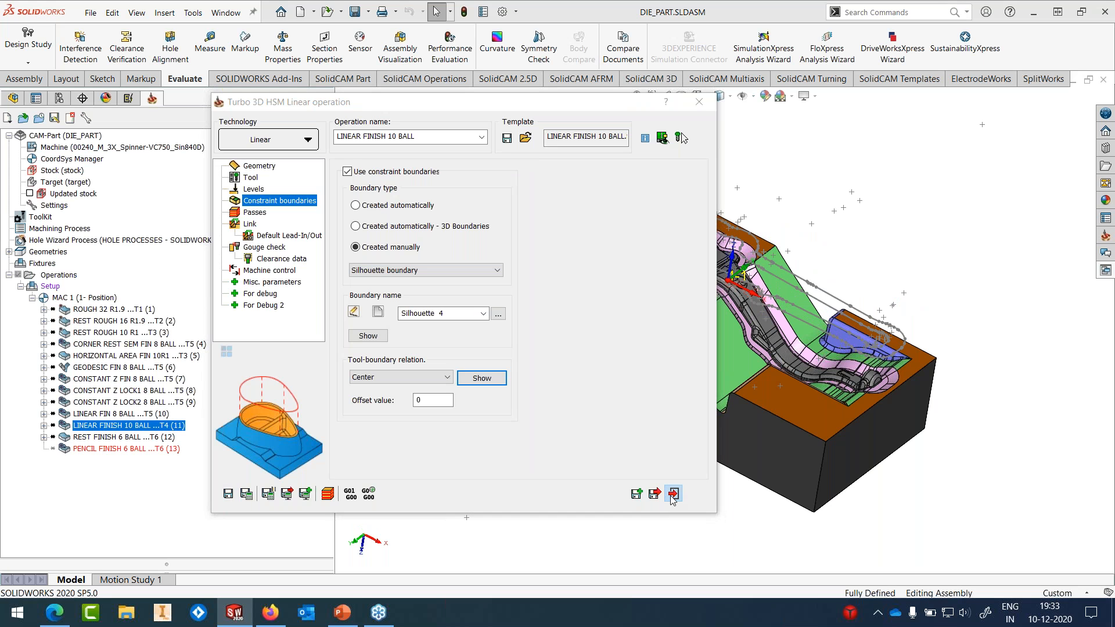
Step: Open the PENCIL FINISH 6 BALL operation, set its machining surfaces to target and try to save it
right_click(130, 449)
click(160, 148)
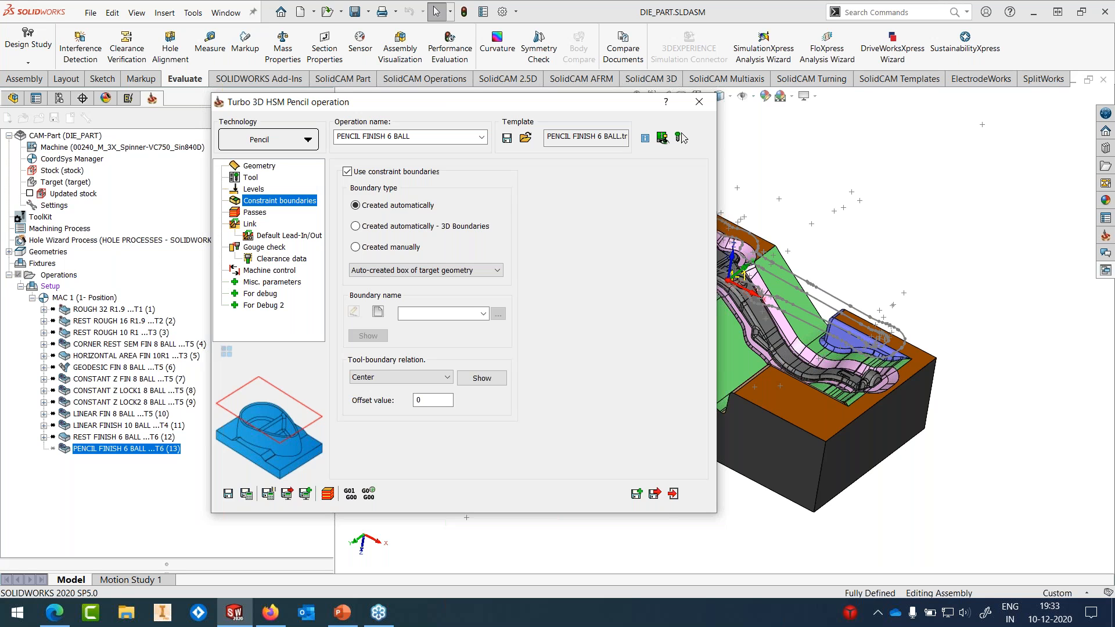
click(259, 166)
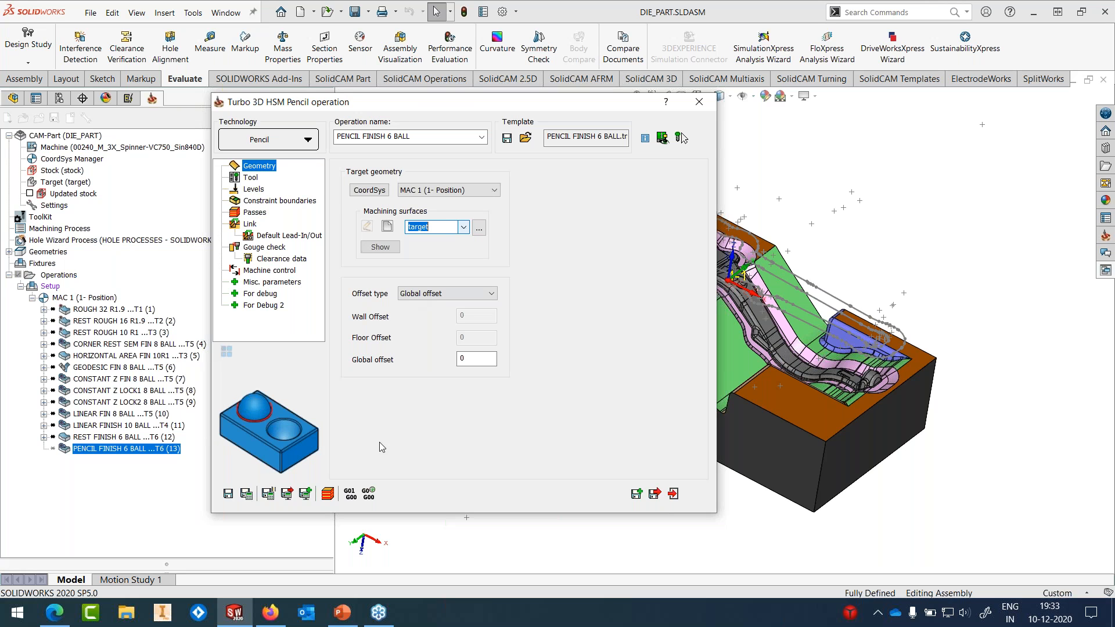
click(229, 494)
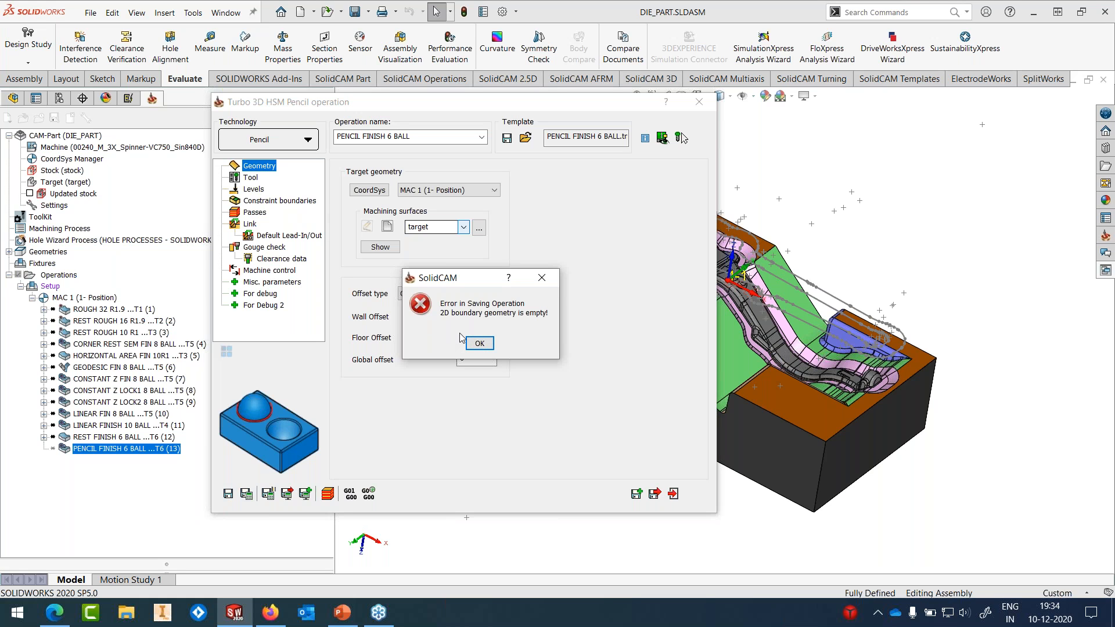
click(473, 344)
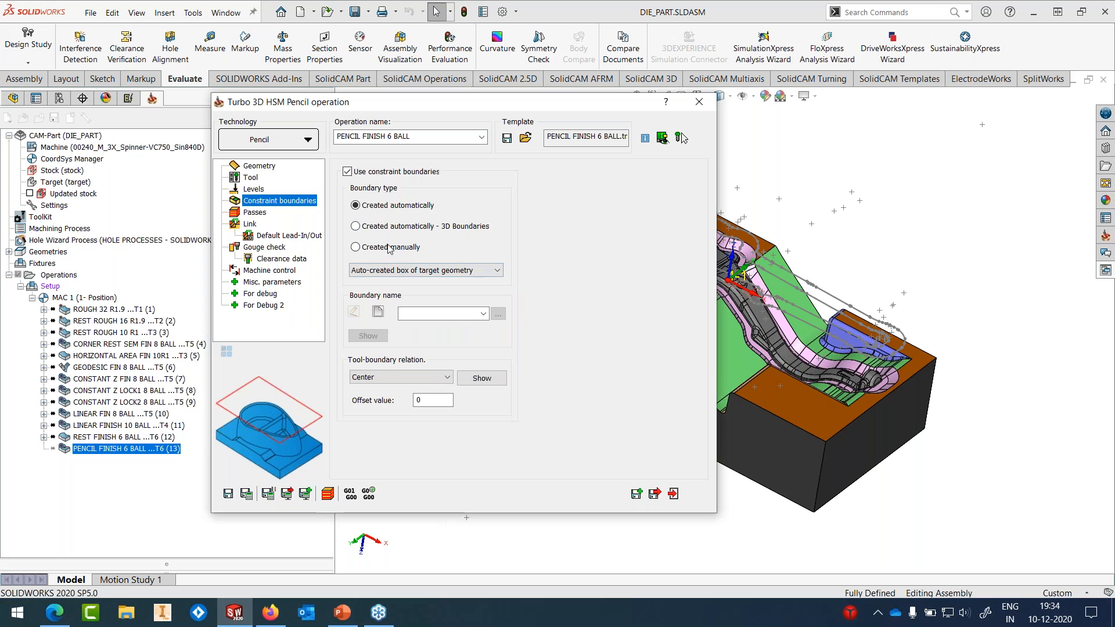
Step: Set the PENCIL FINISH 6 BALL constraint boundary to the automatically created box of target geometry, and save and close the operation
click(387, 206)
click(228, 495)
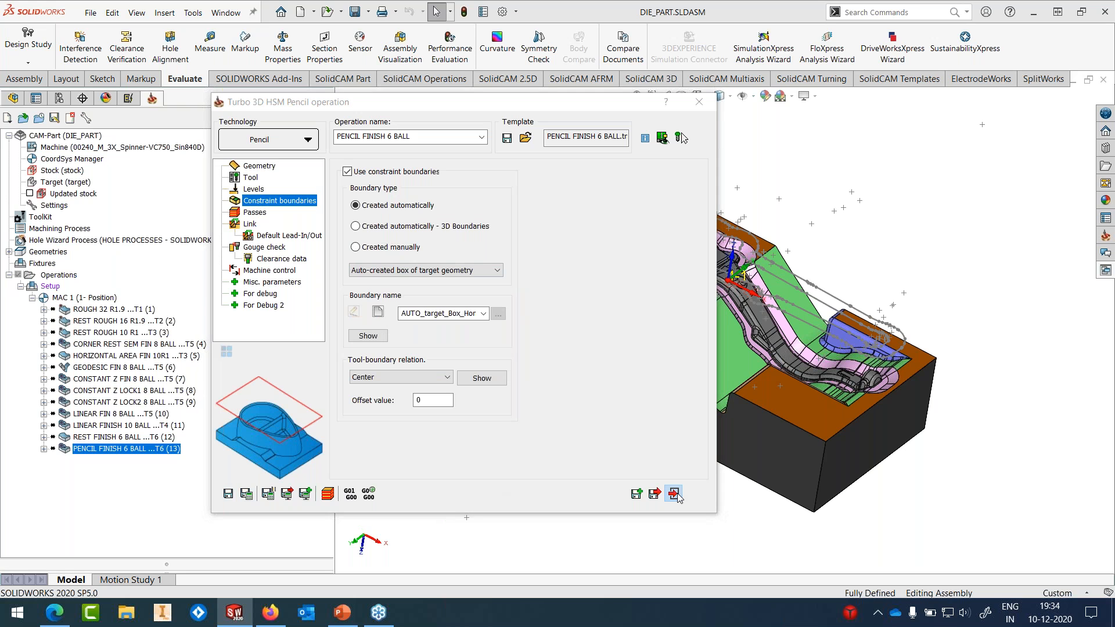
click(673, 494)
Step: Calculate all operations from ROUGH 32 R1.9 through PENCIL FINISH 6 BALL
click(834, 296)
click(879, 261)
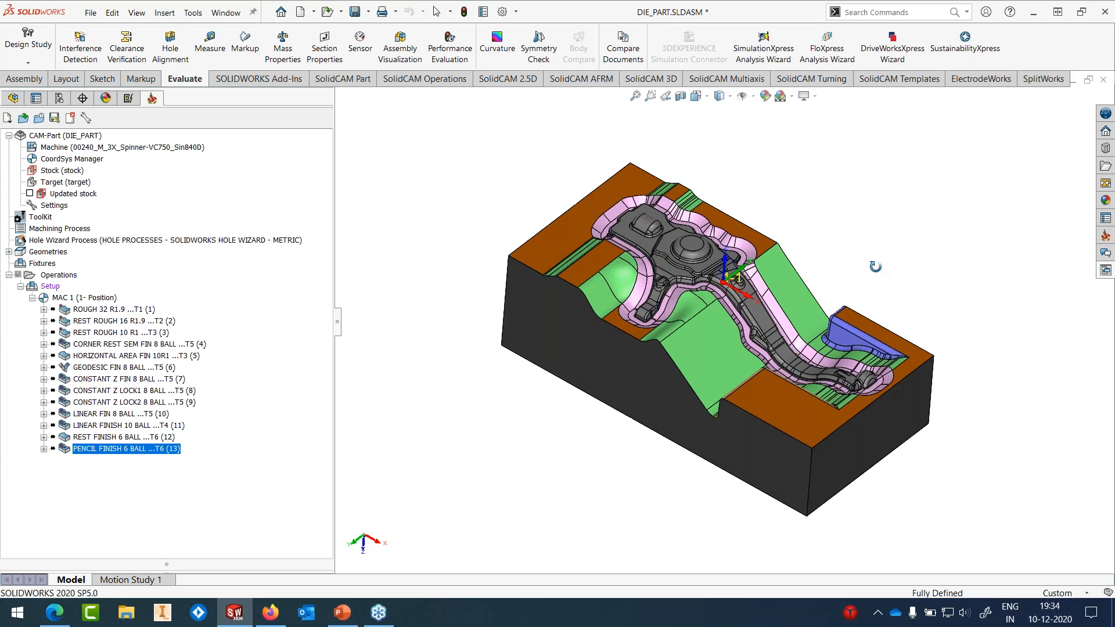
scroll(866, 290, down, 2)
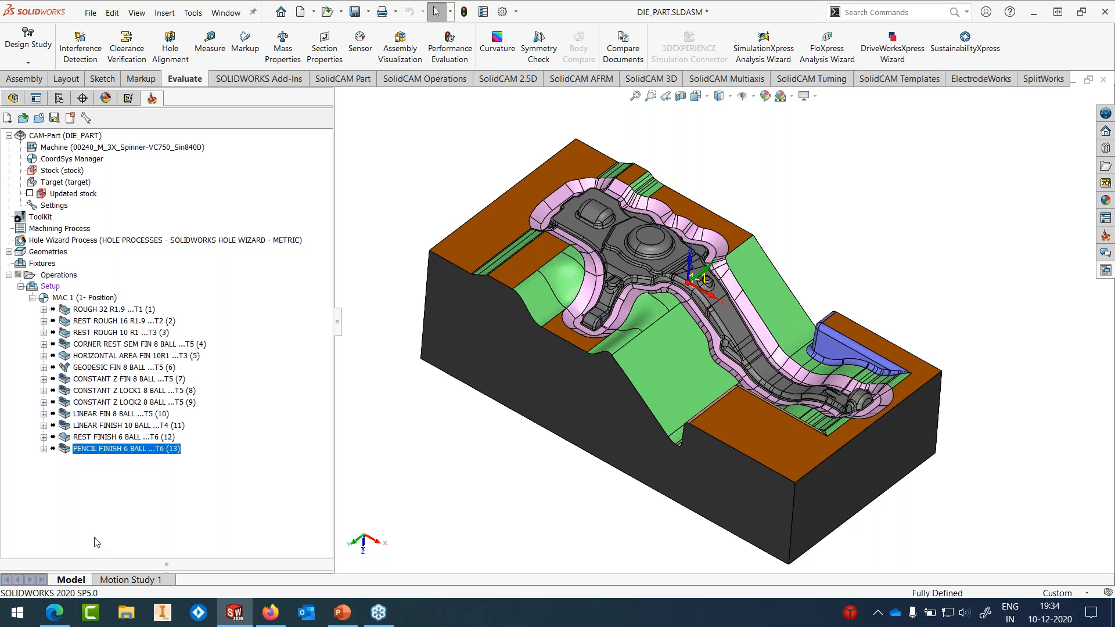
click(76, 311)
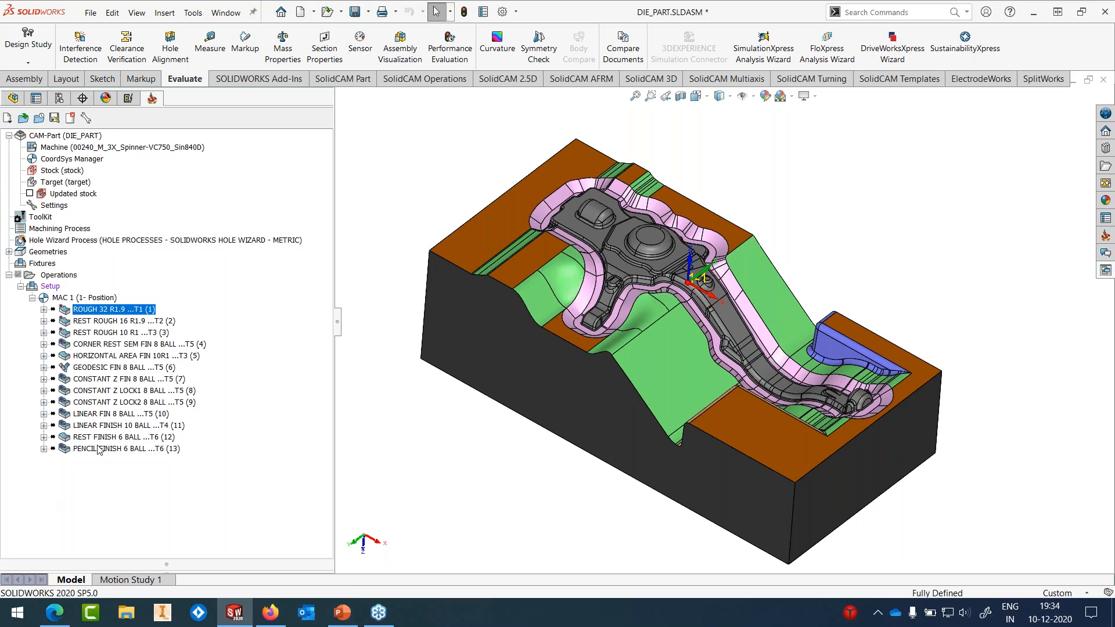
shift+click(99, 448)
right_click(98, 449)
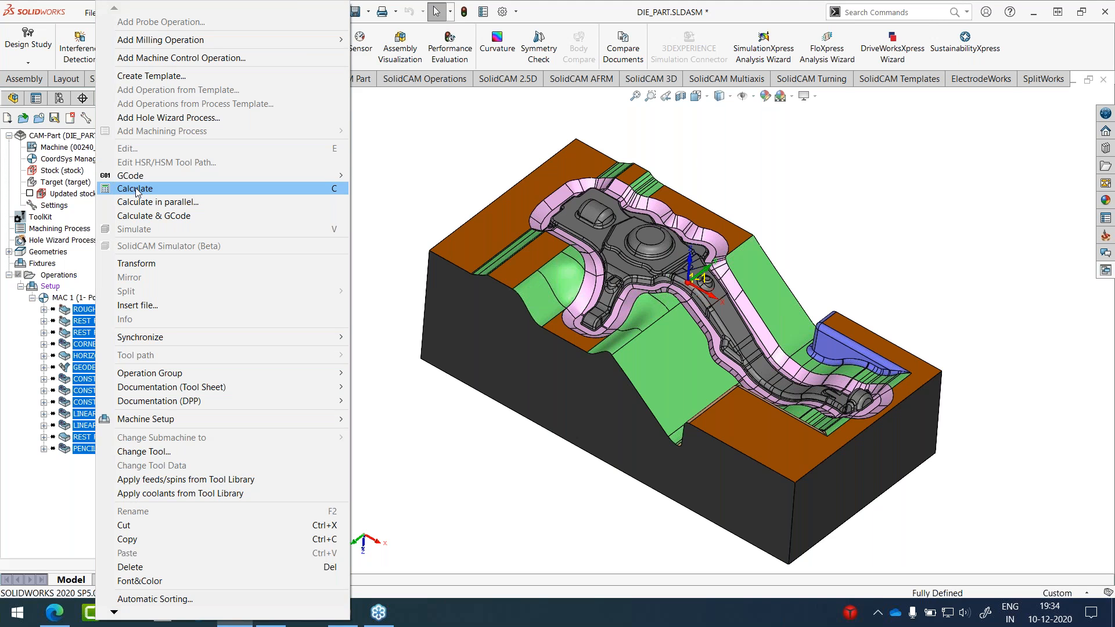
click(135, 188)
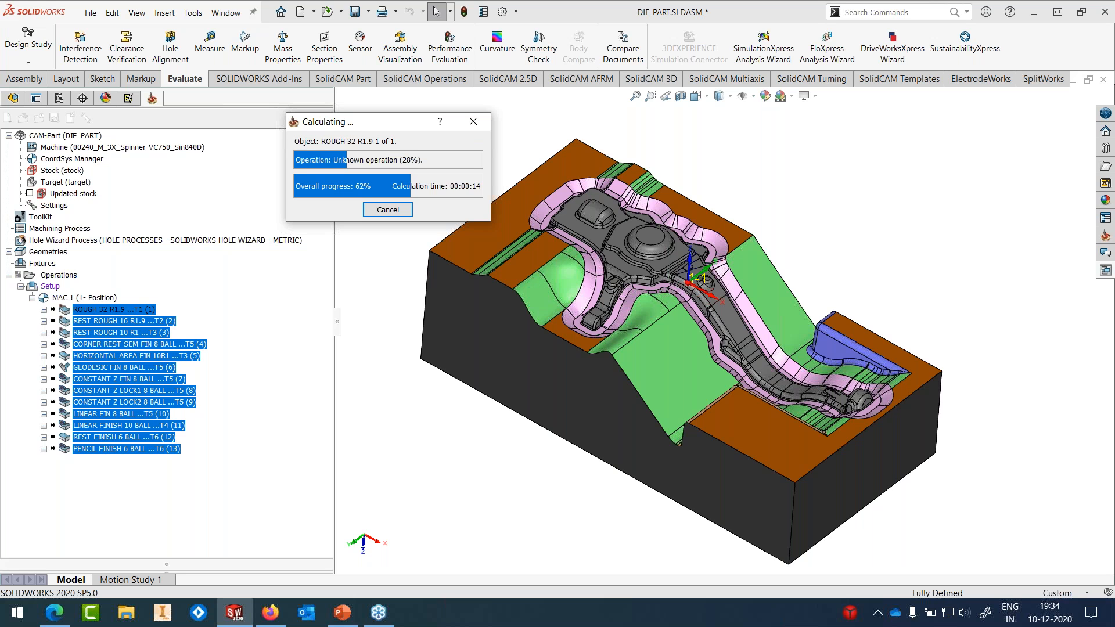
Step: Switch to PowerPoint, start the slide show at the Turbo HSR & HSM slide and change its display settings
click(336, 617)
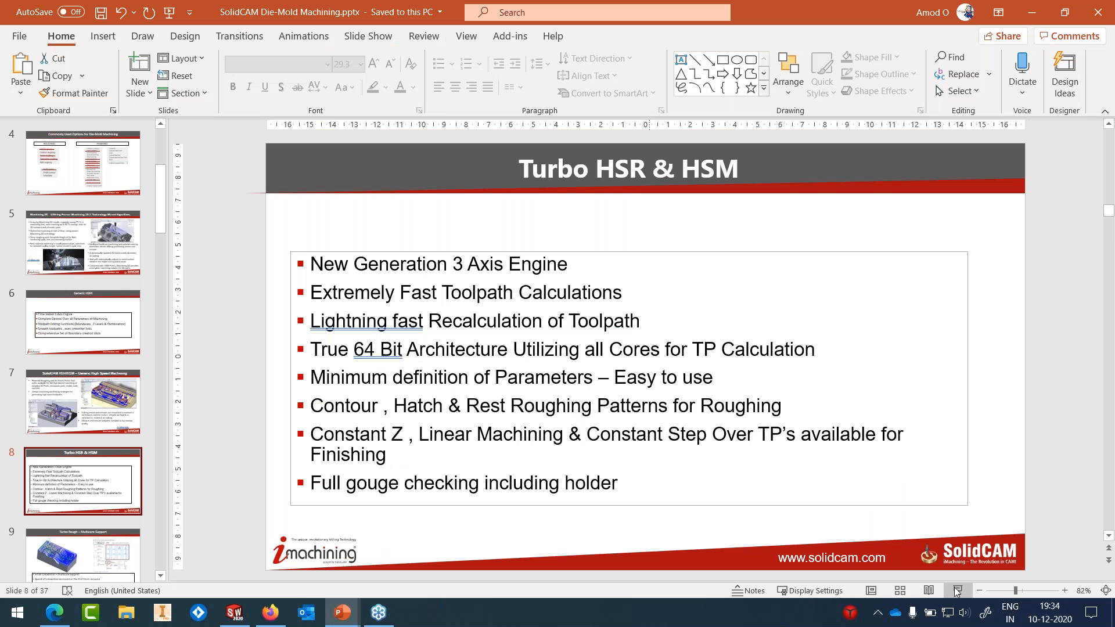
click(957, 591)
click(262, 24)
click(285, 56)
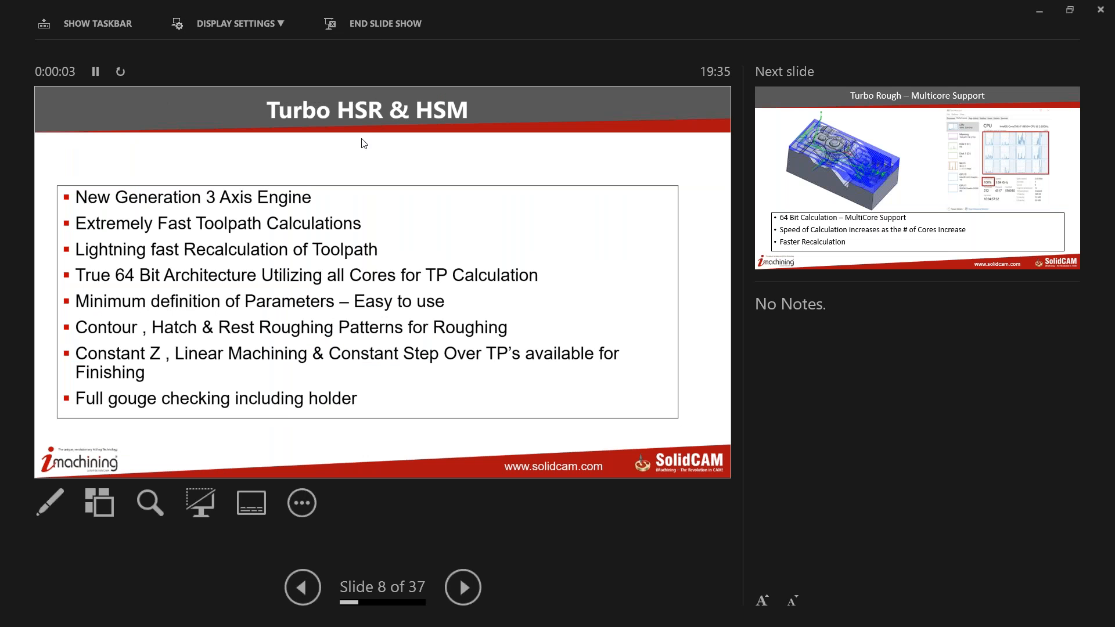
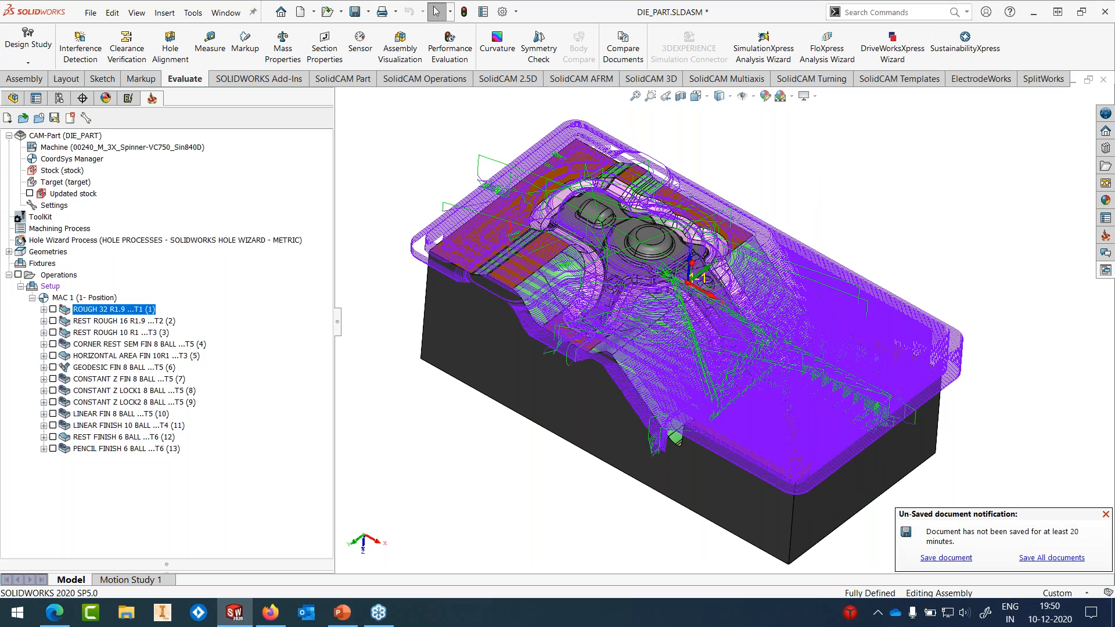
Step: Hide the ROUGH 32 R1.9 tool path and display the updated stock
click(53, 309)
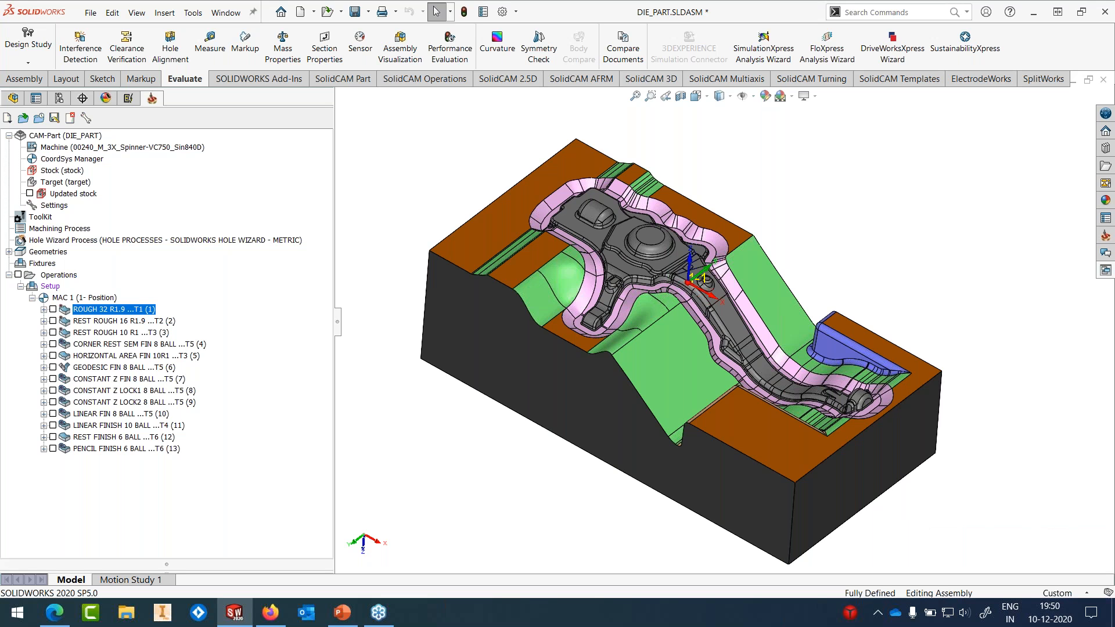
click(30, 194)
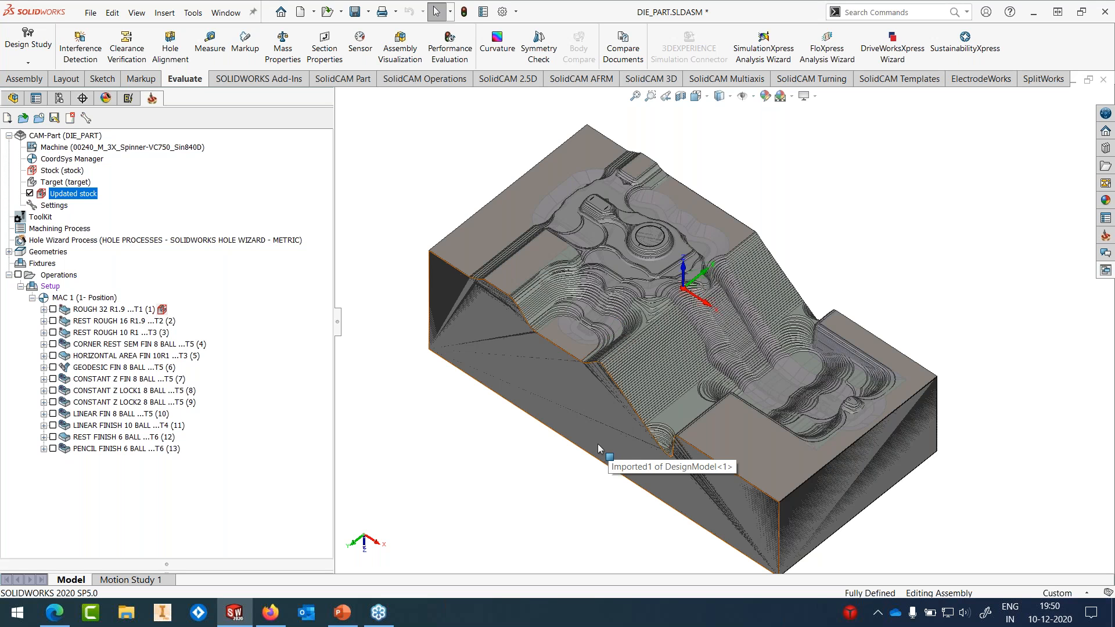
Step: Advance the updated stock to REST ROUGH 16 R1.9 and REST ROUGH 10 R1, examining the remaining material after each
click(181, 322)
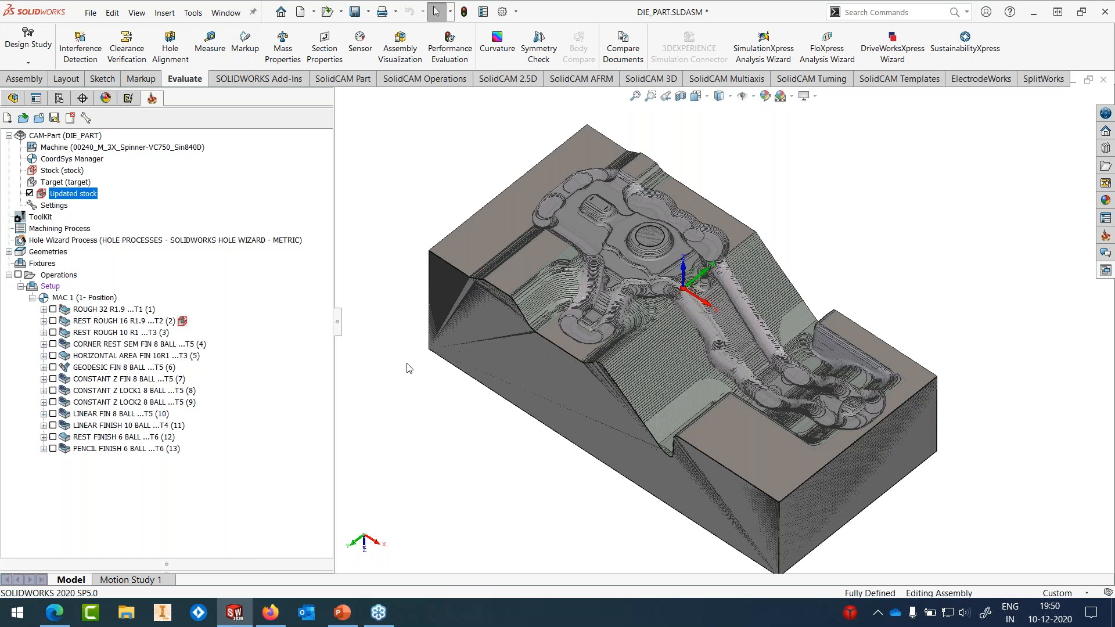
middle_drag(716, 361, 707, 374)
drag(181, 322, 178, 332)
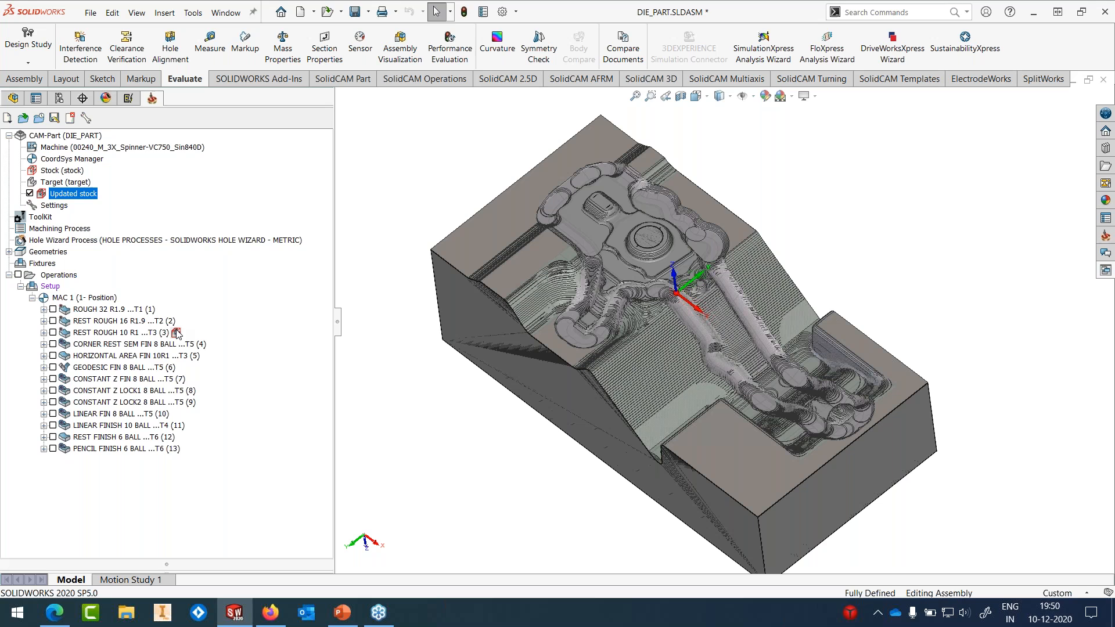
drag(176, 332, 178, 343)
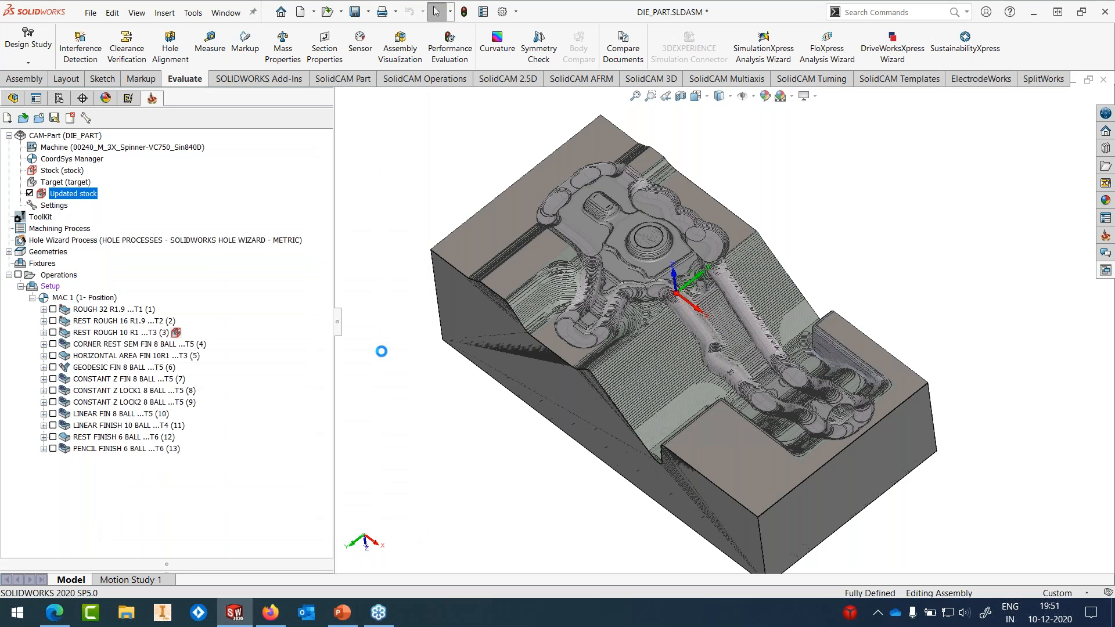
middle_drag(751, 305, 749, 306)
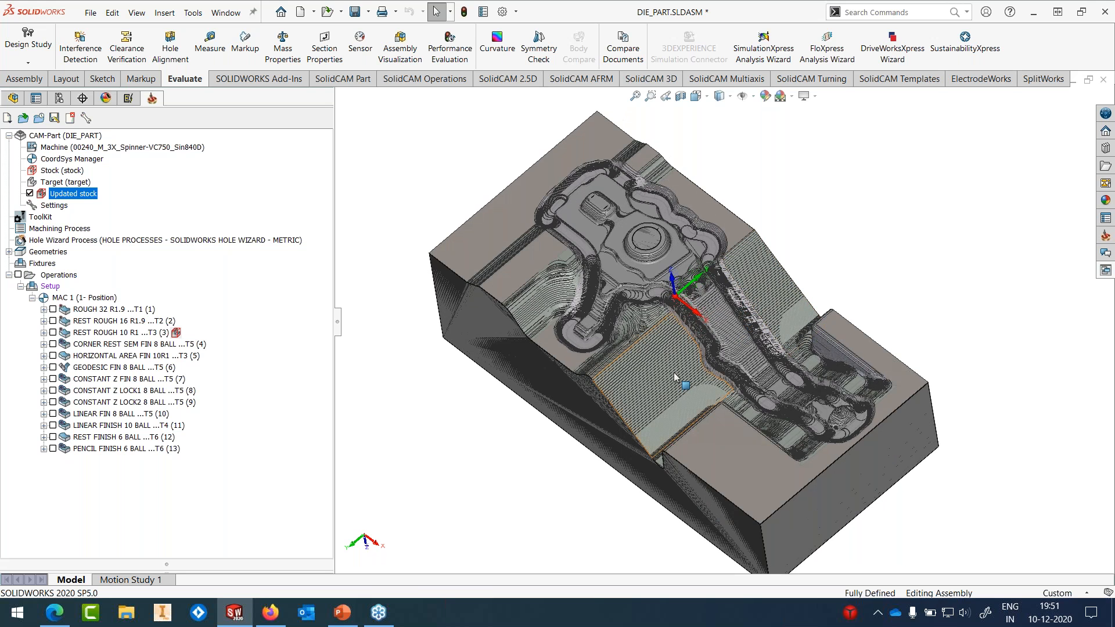
middle_drag(676, 378, 685, 354)
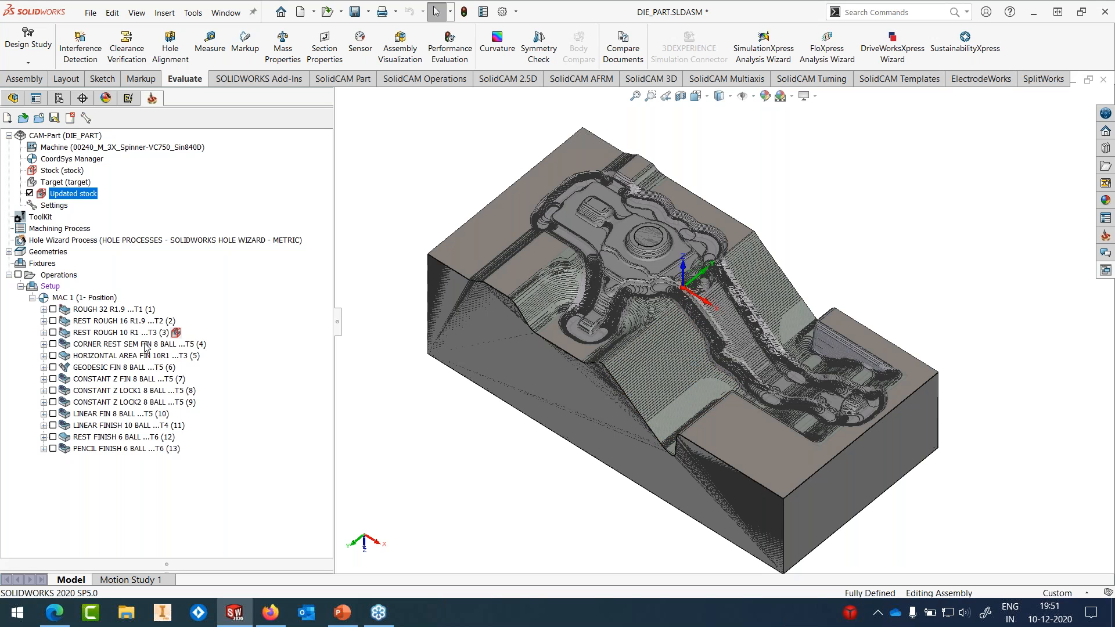
Step: Return the updated stock to the state after ROUGH 32 R1.9 and hide the DesignModel component to examine the stock alone
click(182, 322)
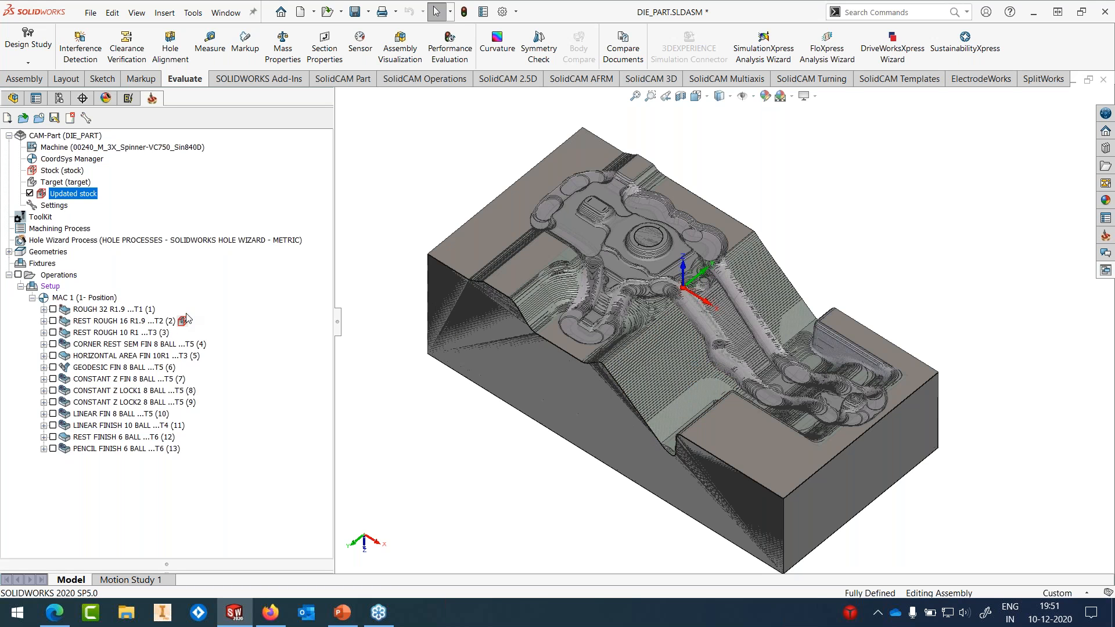
click(162, 309)
click(13, 98)
click(122, 242)
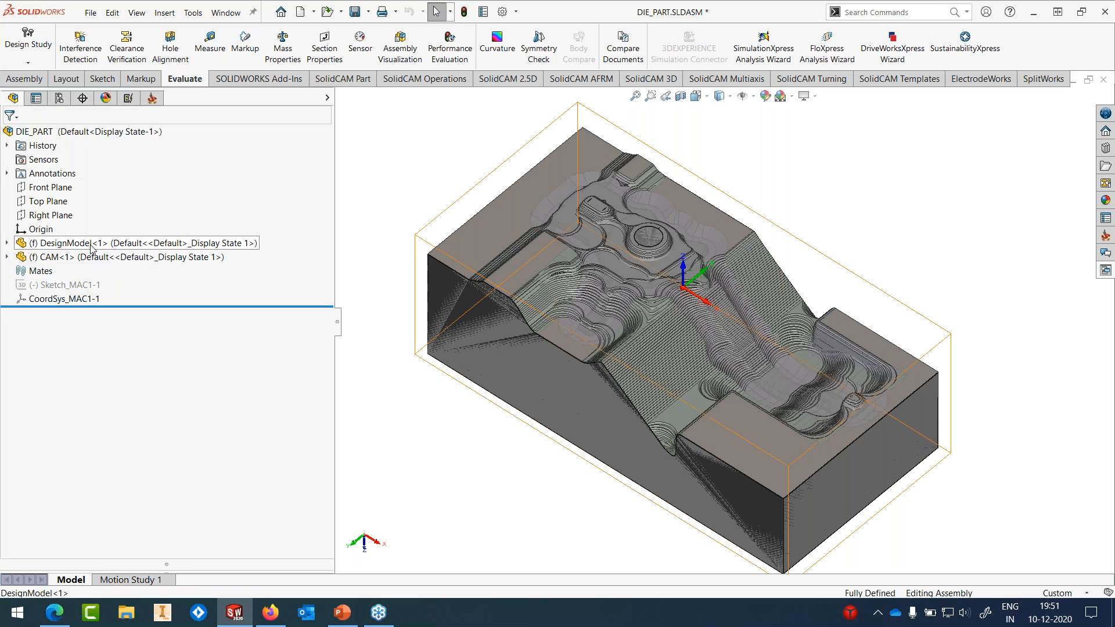
mouse_move(750, 195)
middle_down()
mouse_move(738, 226)
mouse_move(757, 213)
middle_up()
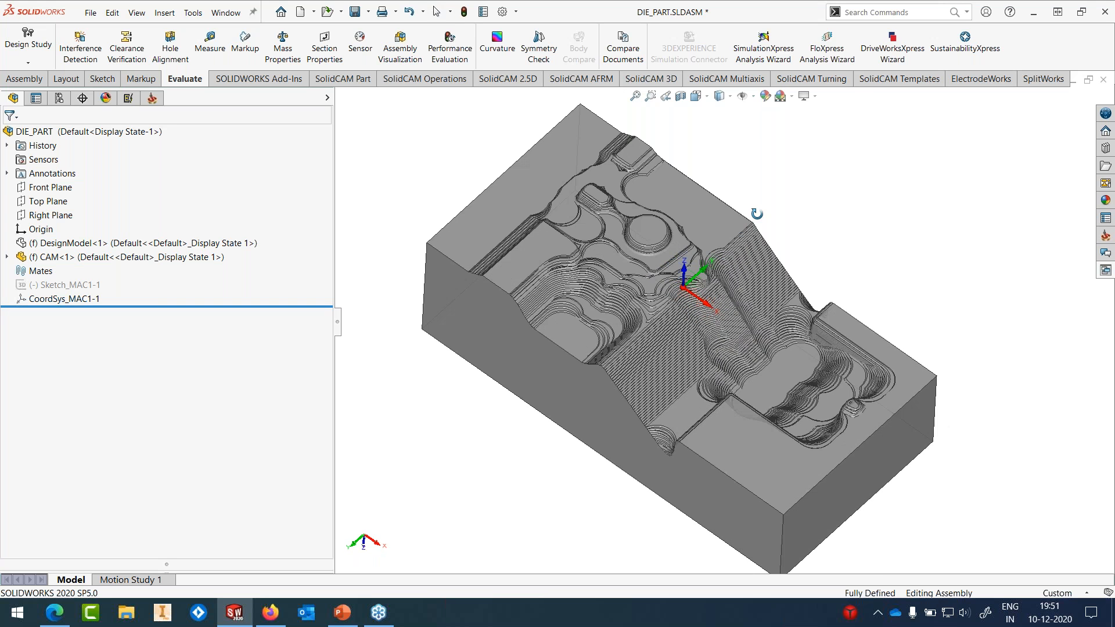
Step: Turn off the updated stock display and show the DesignModel component again
click(152, 97)
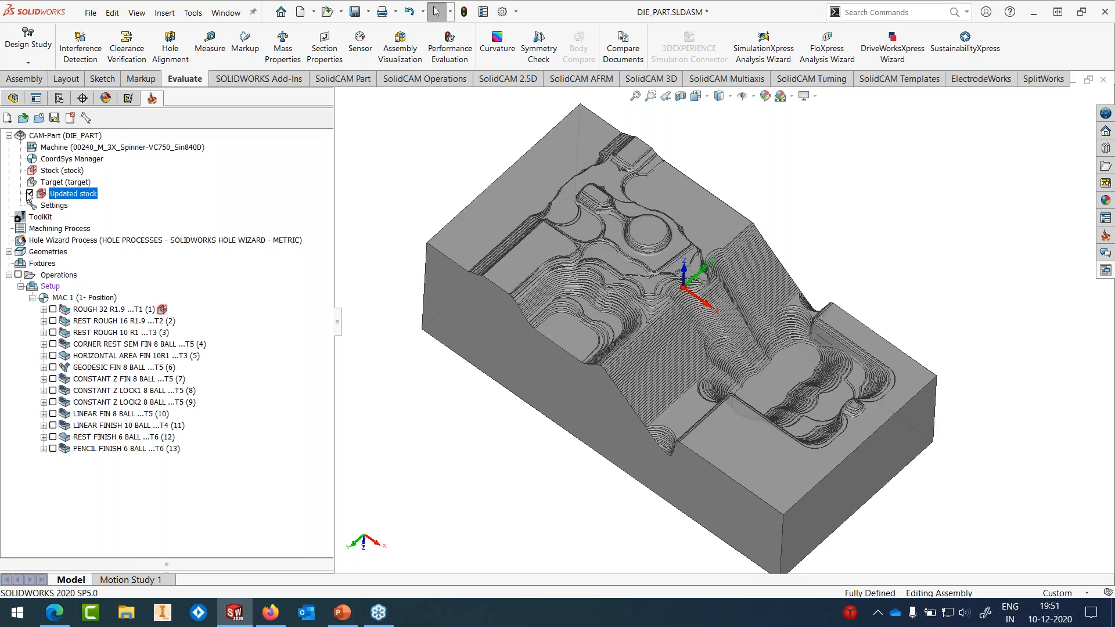
click(29, 194)
click(12, 97)
click(85, 243)
click(149, 210)
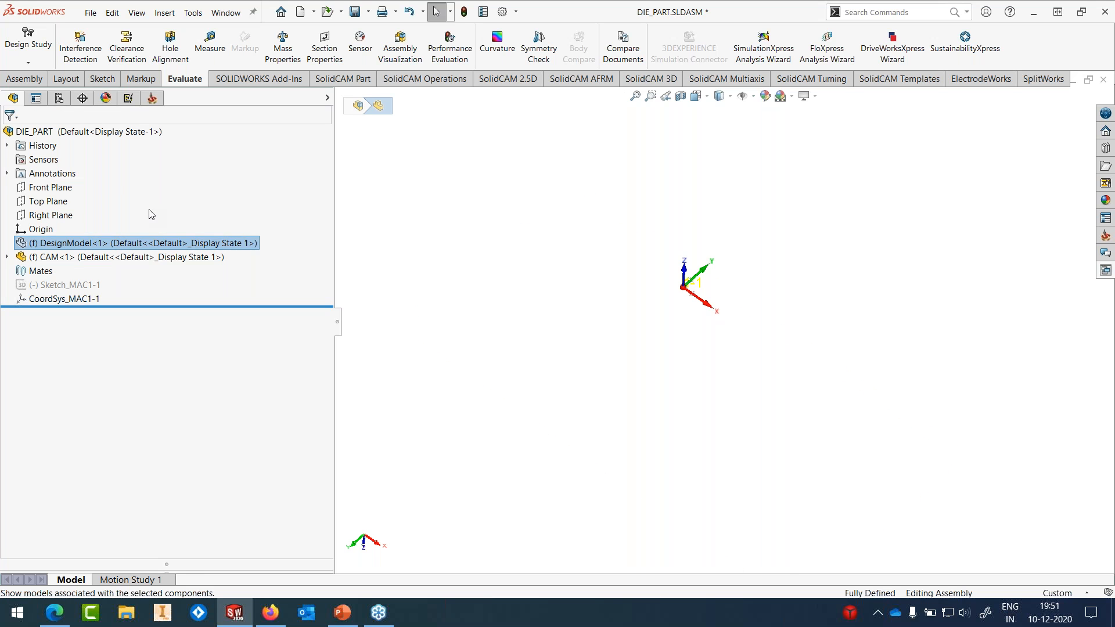
Step: Display the ROUGH 32 R1.9 tool path on the die model
click(152, 97)
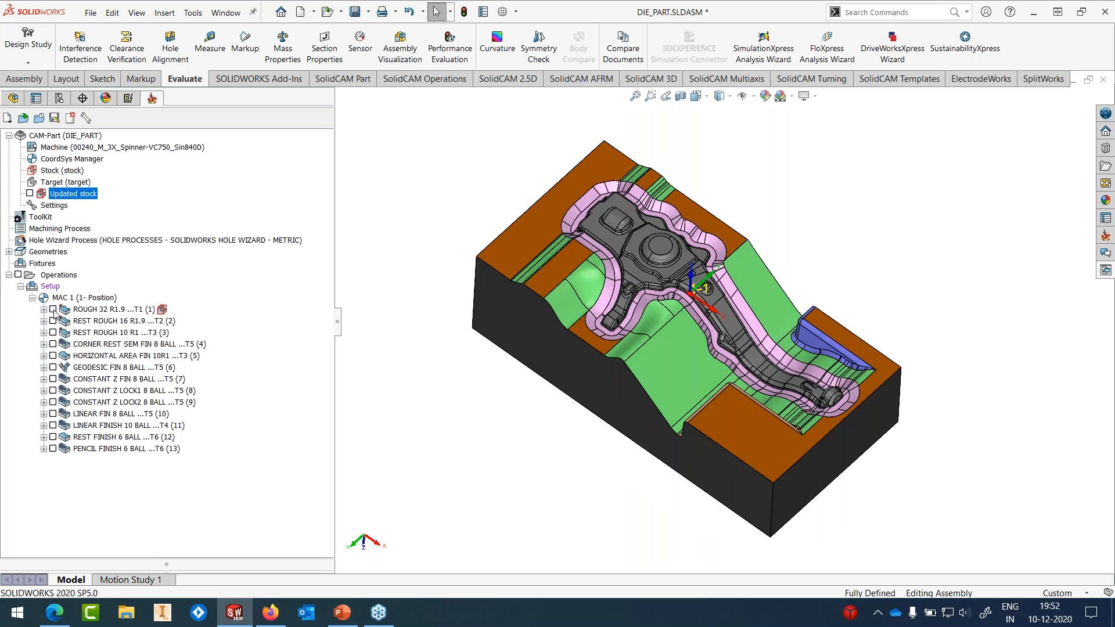
click(52, 309)
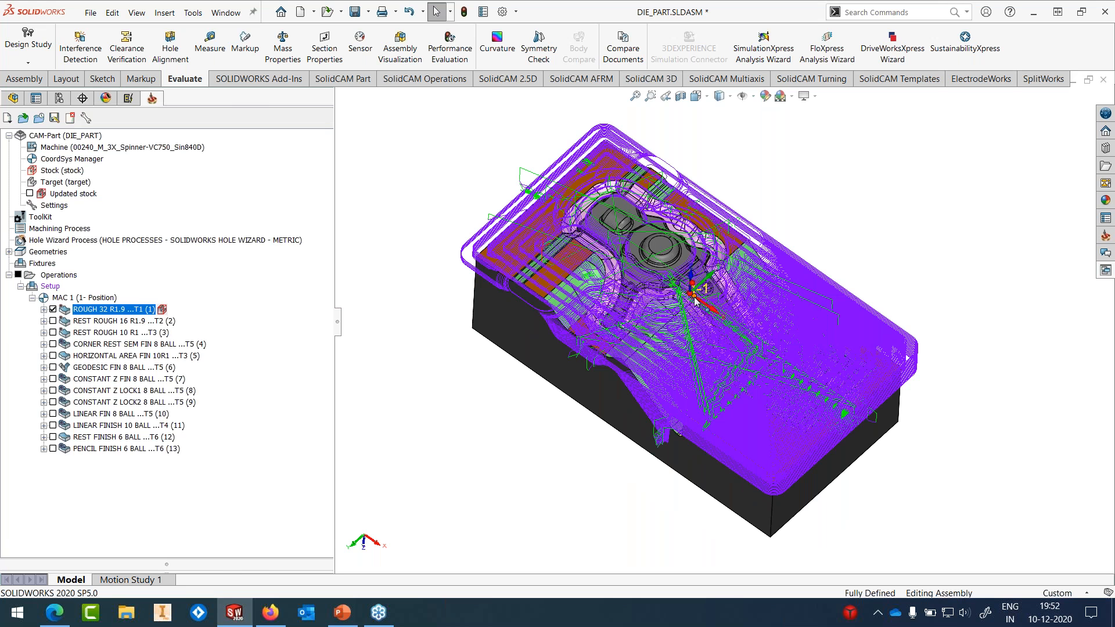
Step: Examine the ROUGH 32 R1.9 tool path up close on the die model and hide it
middle_drag(693, 283, 700, 263)
scroll(700, 264, down, 3)
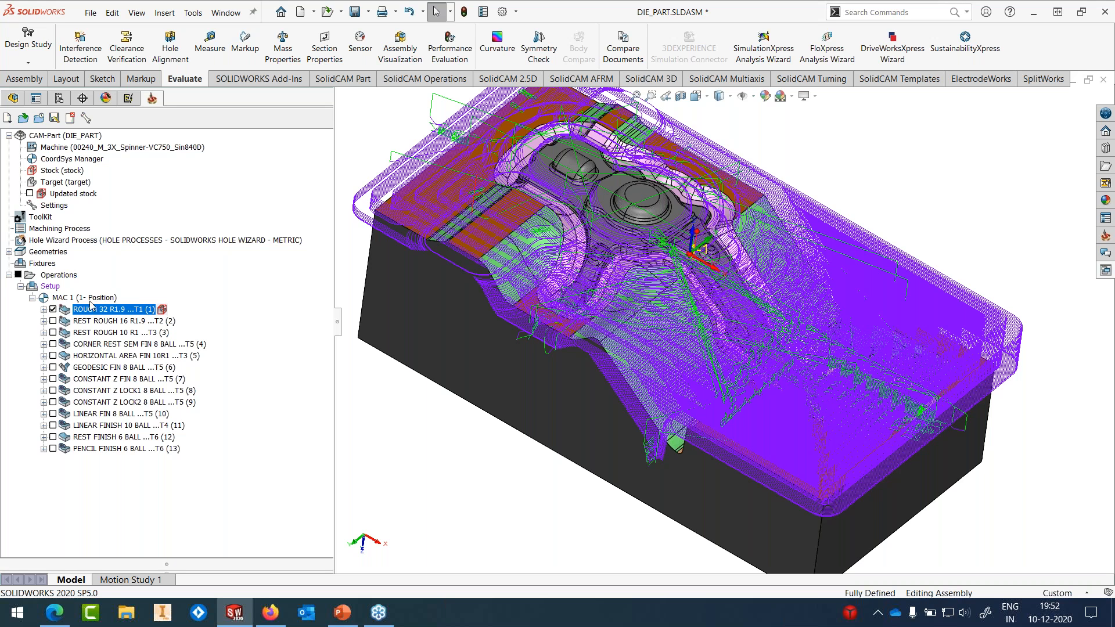
click(53, 310)
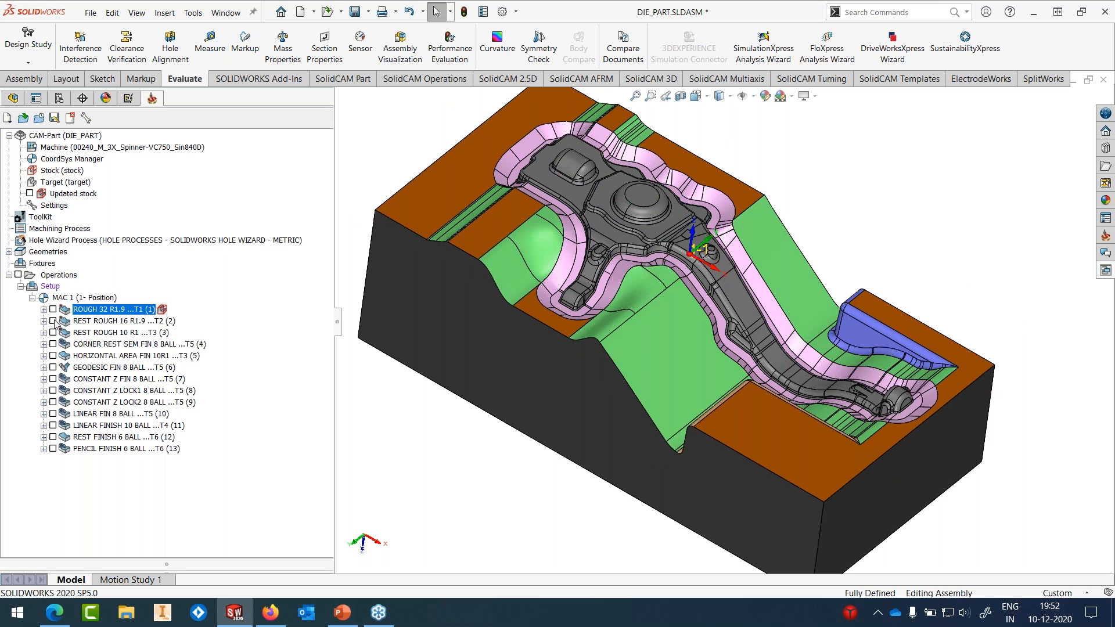
Step: Display and inspect the REST ROUGH 16 R1.9 and REST ROUGH 10 R1 tool paths one at a time, hiding each
click(52, 321)
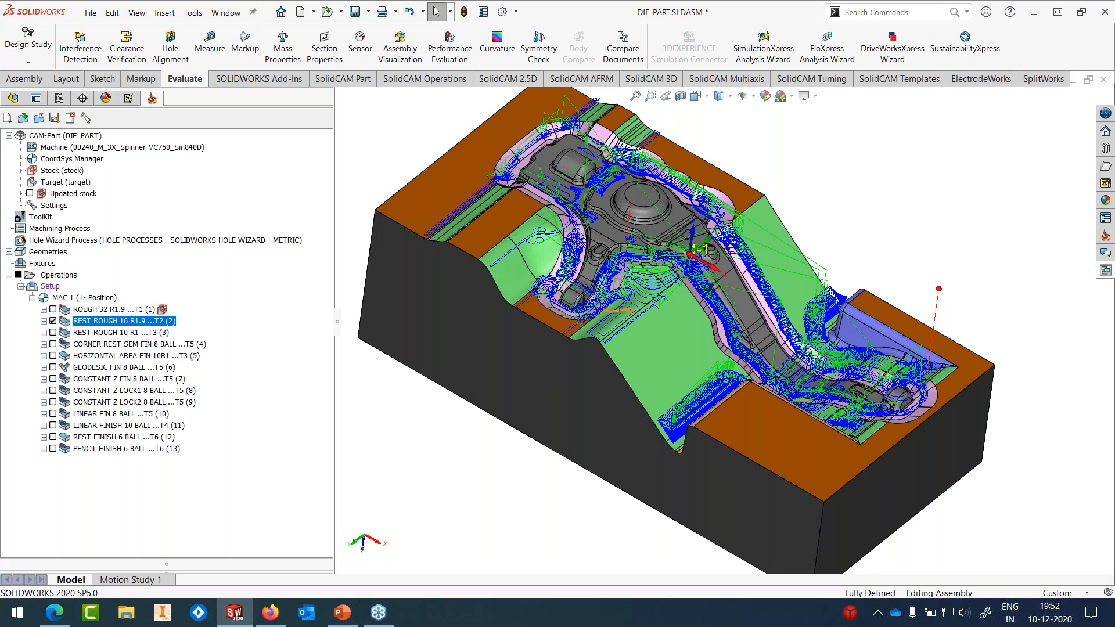
middle_drag(621, 311, 633, 318)
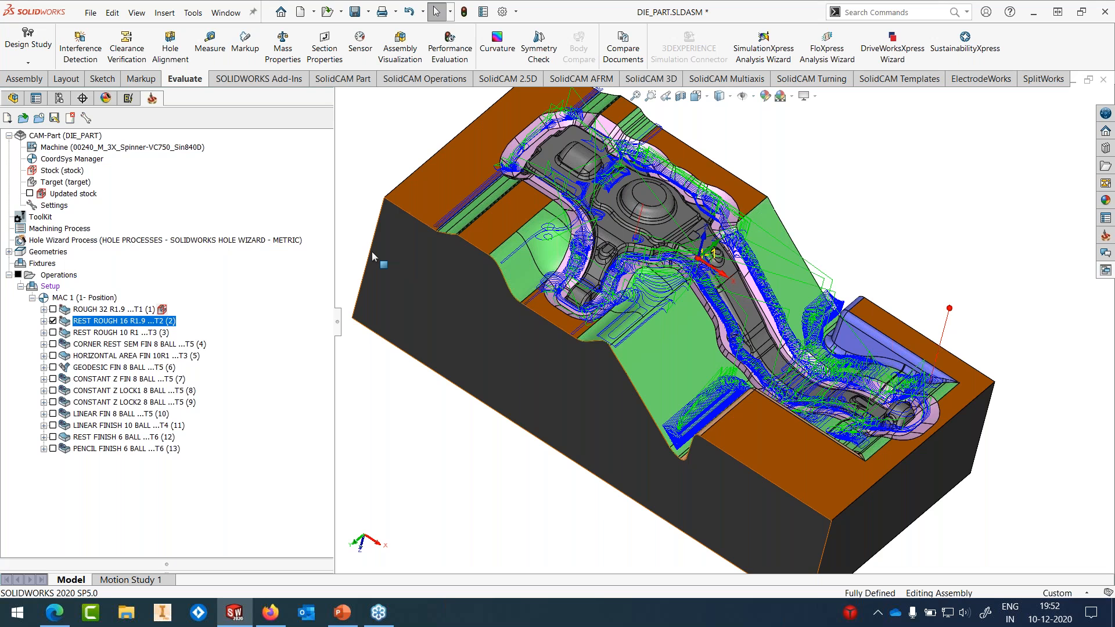
click(53, 322)
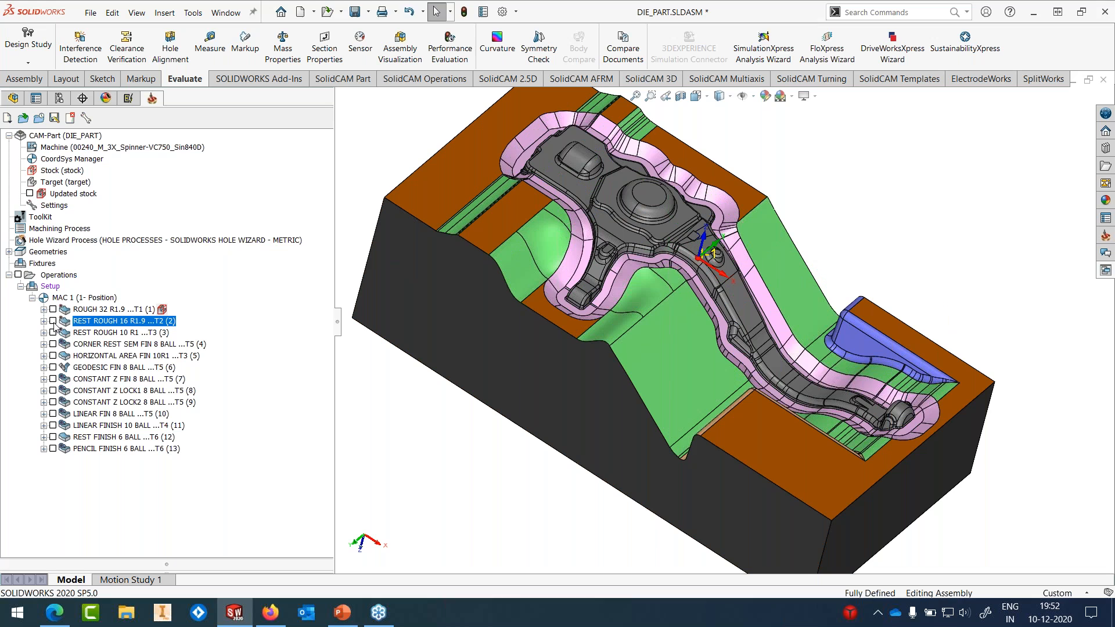
click(54, 333)
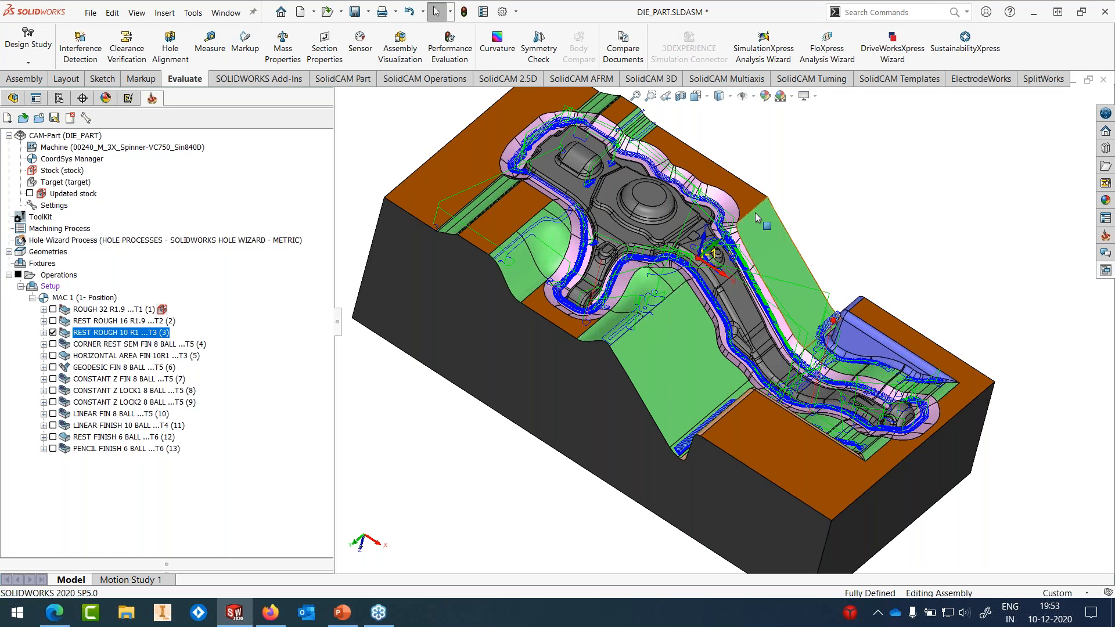
click(53, 333)
Step: Display the CORNER REST SEM FIN 8 BALL tool path, examine its passes along the corners and around the small boss, and hide it
click(52, 344)
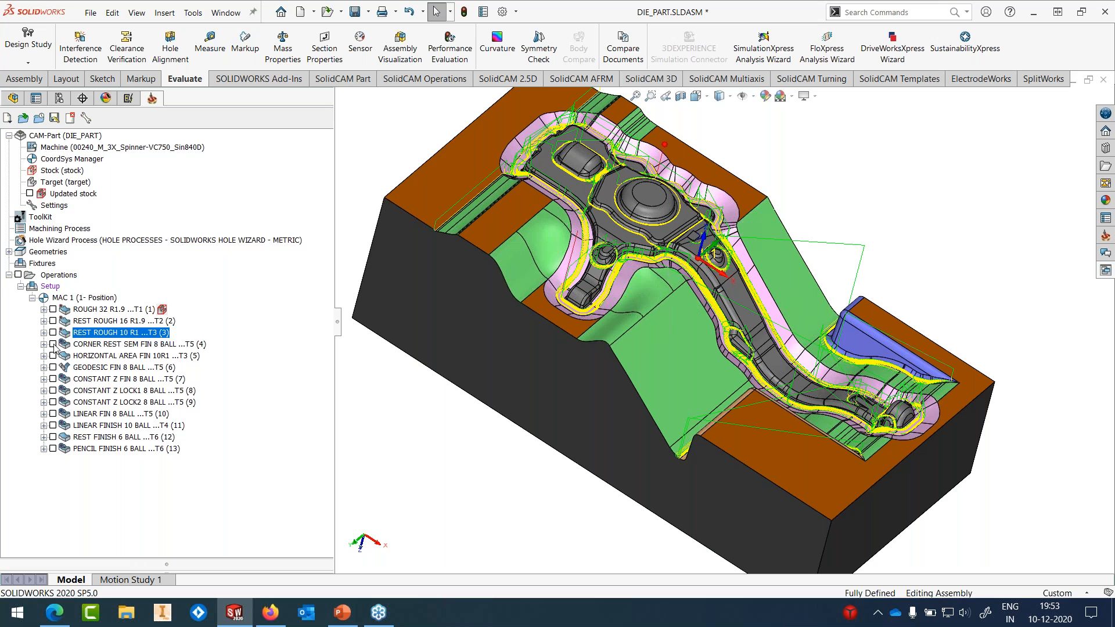
click(53, 345)
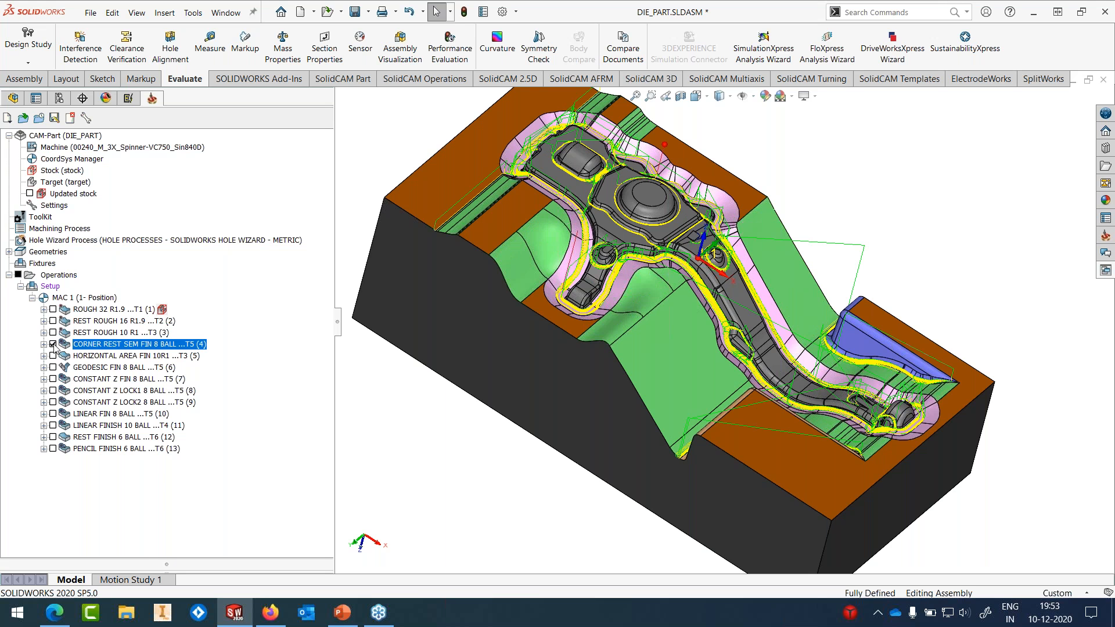
scroll(724, 316, down, 5)
scroll(723, 317, down, 5)
middle_drag(723, 276, 718, 280)
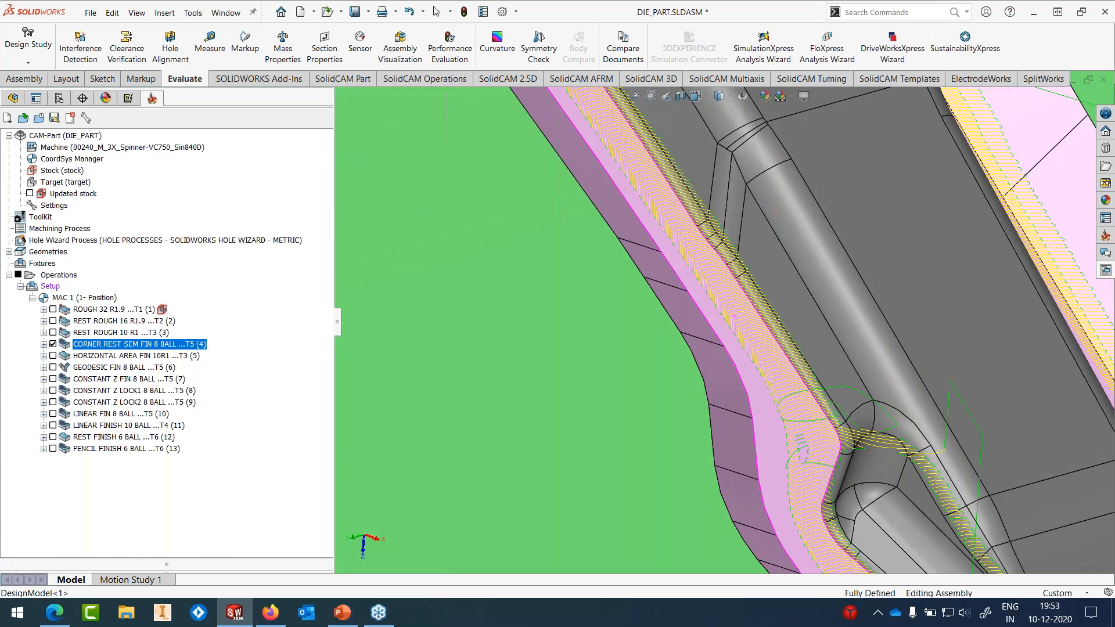
scroll(763, 305, up, 5)
scroll(714, 251, down, 2)
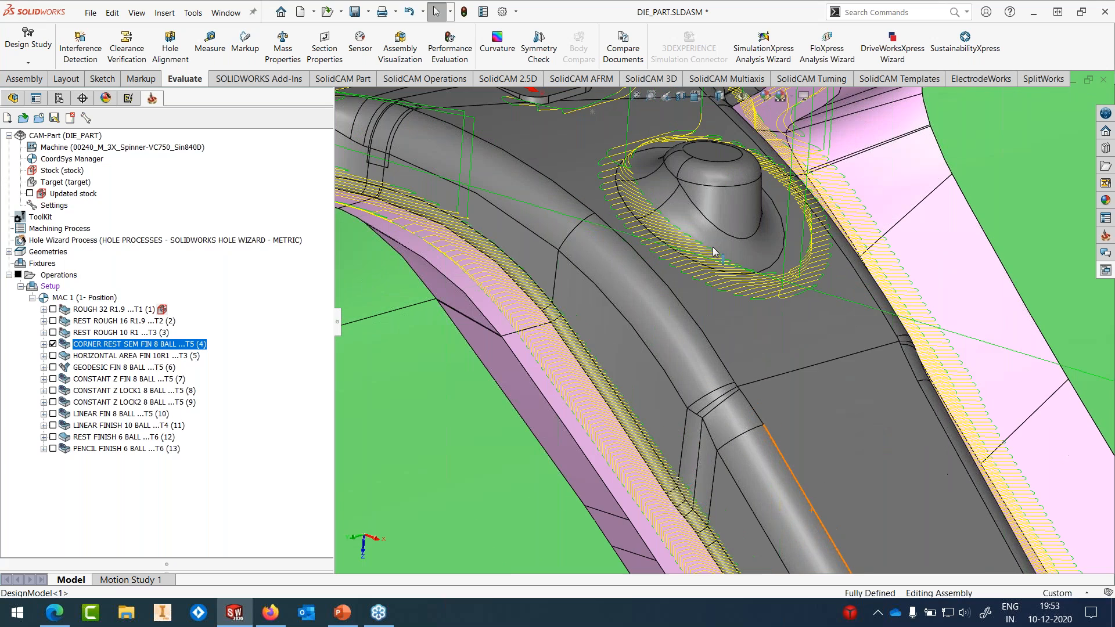
scroll(715, 252, down, 4)
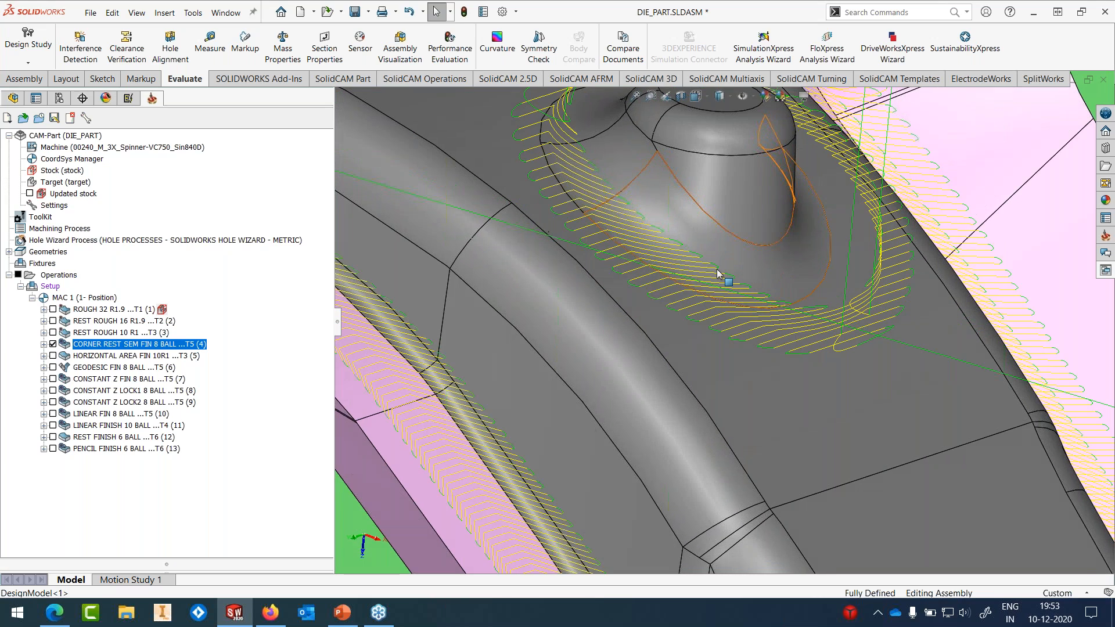
key(f)
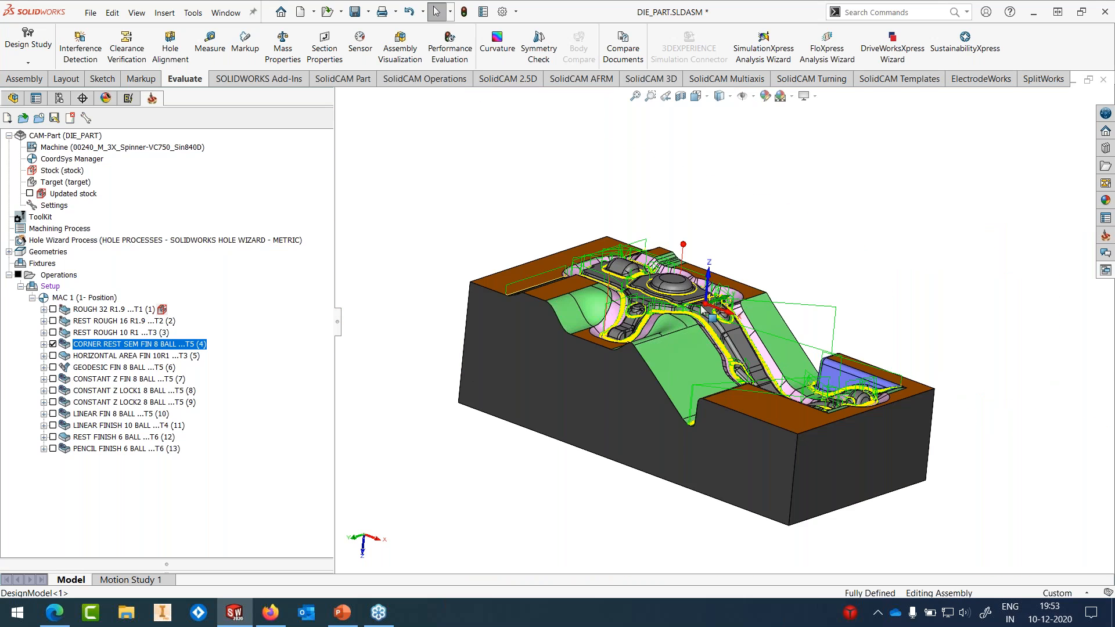
scroll(769, 435, down, 5)
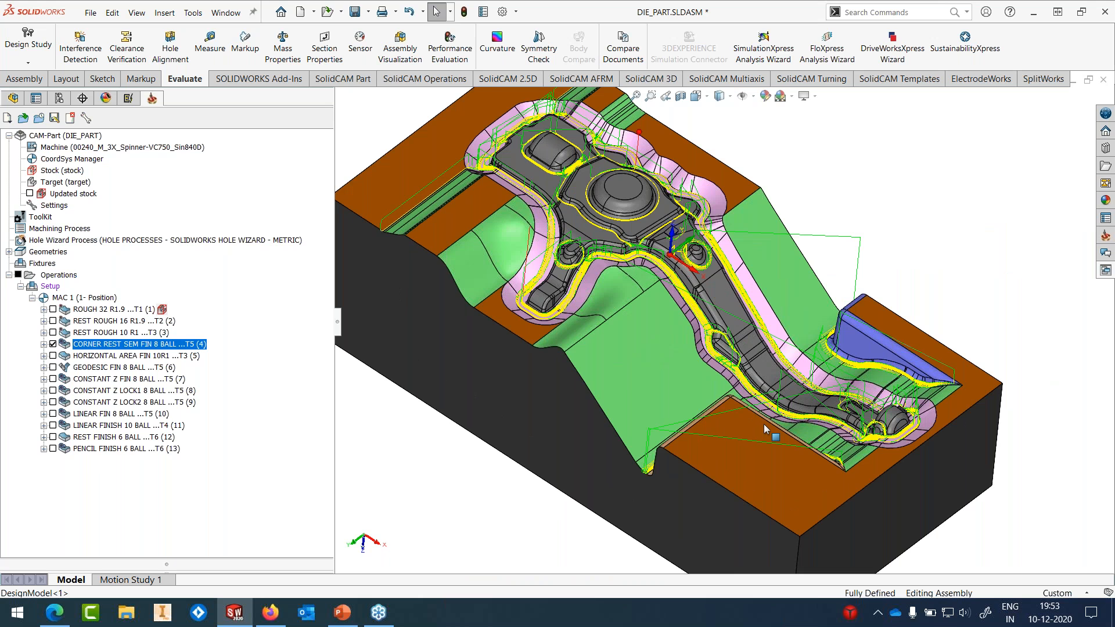
scroll(721, 309, up, 2)
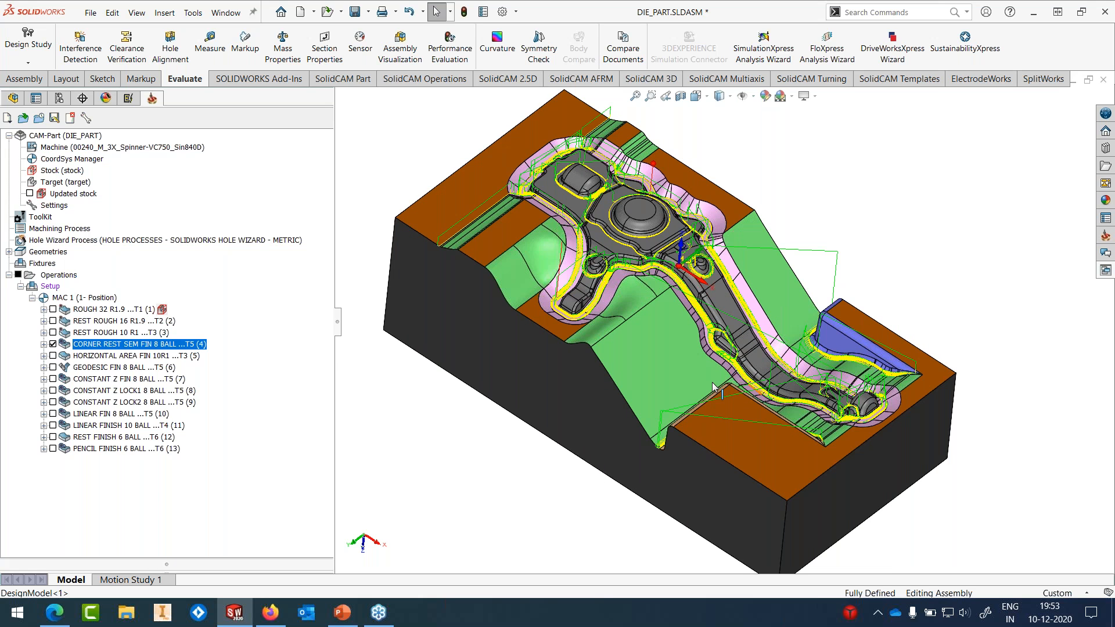
click(52, 345)
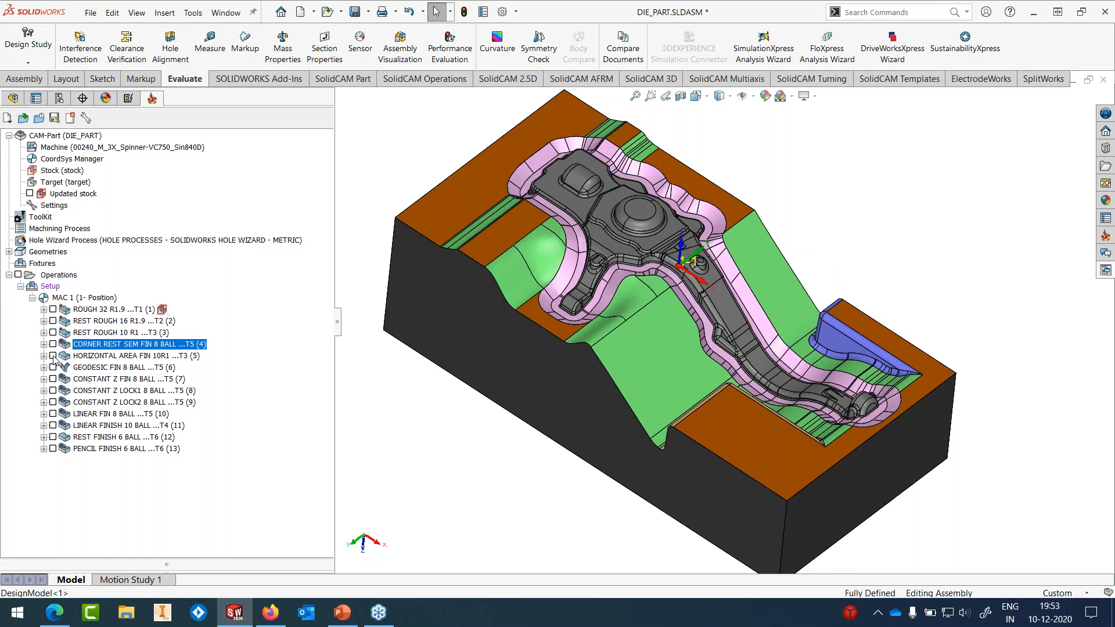
Step: Display the HORIZONTAL AREA FIN 10R1 tool path, examine its passes on the flat faces, and hide it
click(53, 356)
scroll(799, 446, down, 2)
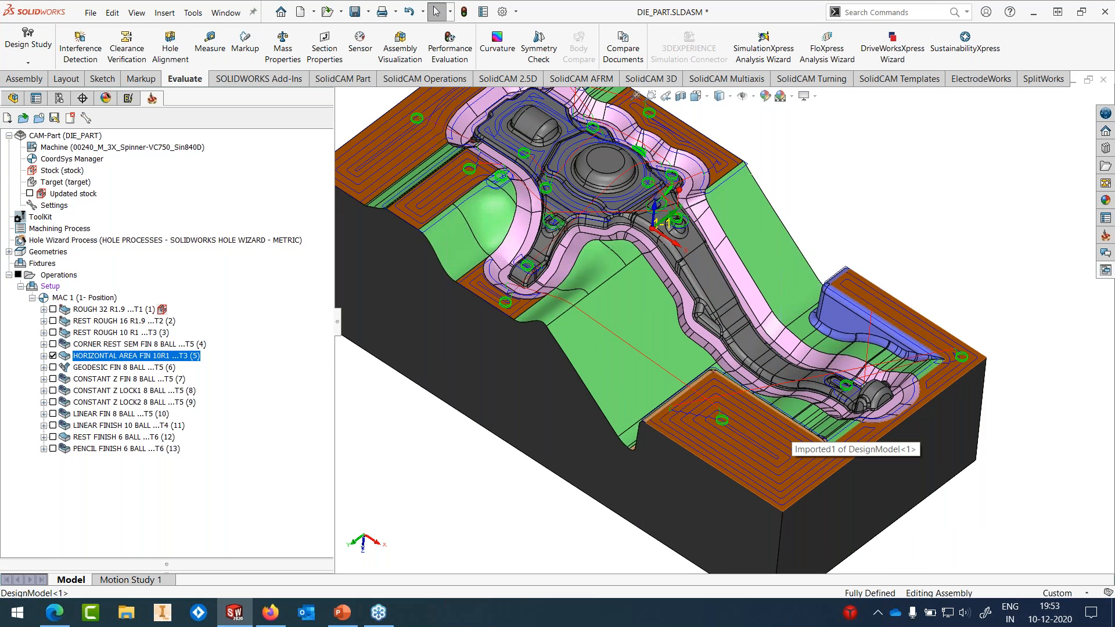
scroll(726, 378, up, 2)
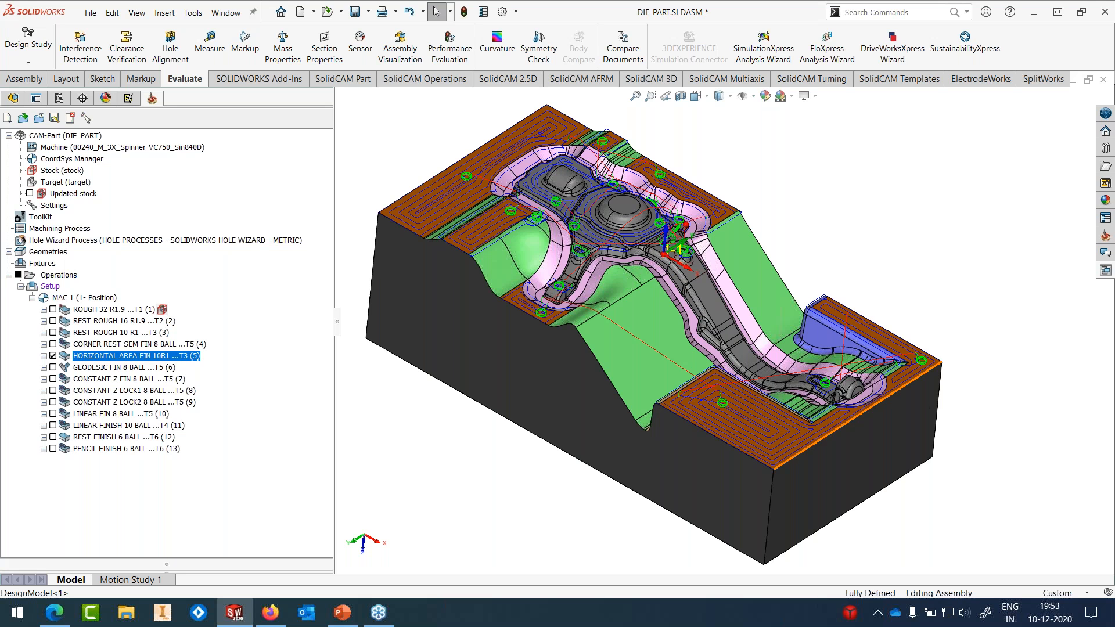
click(53, 356)
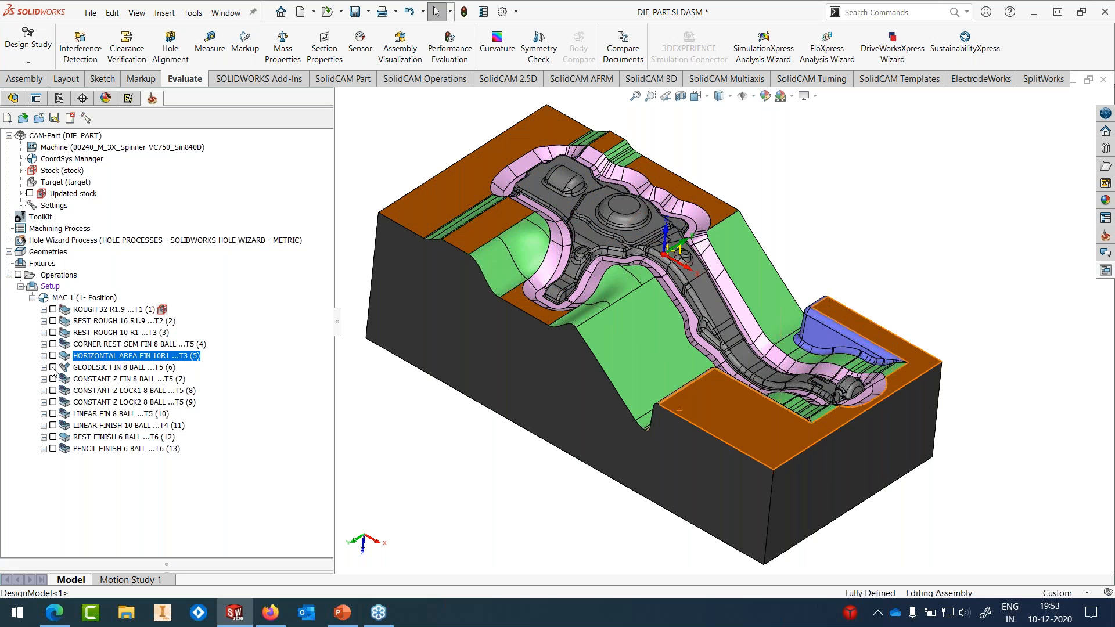
Step: Display the GEODESIC FIN 8 BALL tool path and examine its passes around the end of the short arm
click(53, 368)
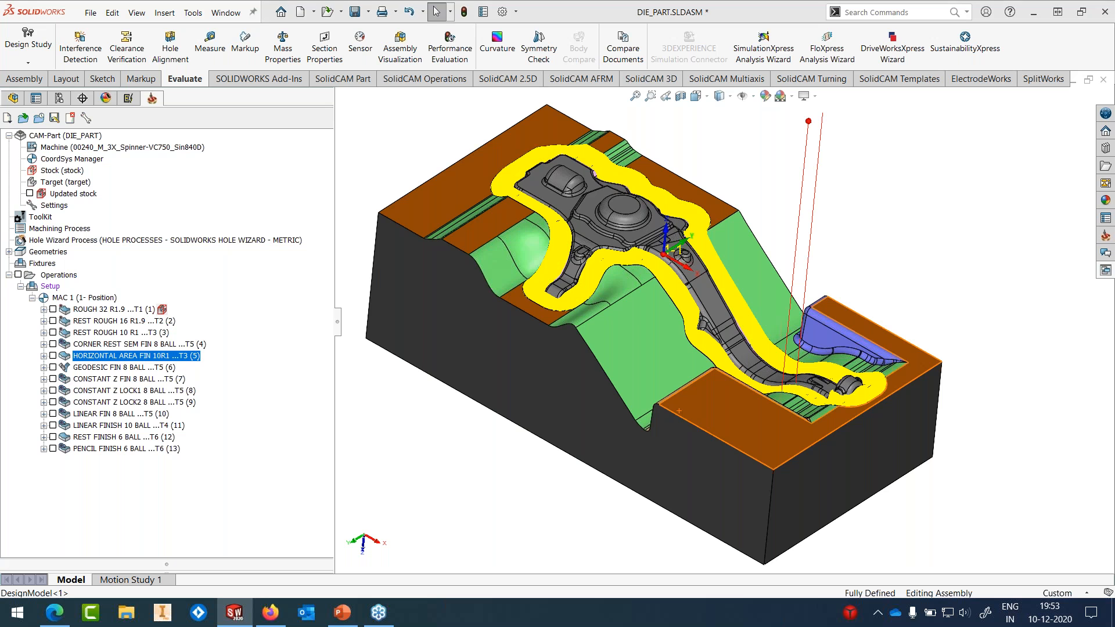
scroll(586, 292, down, 2)
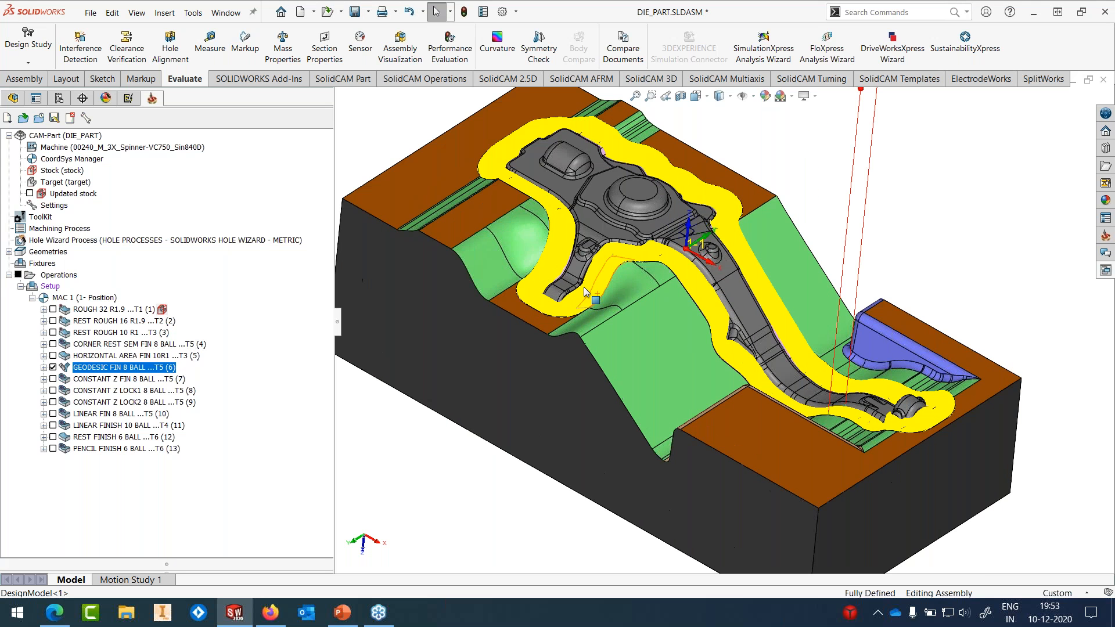
scroll(586, 292, down, 3)
scroll(577, 377, down, 3)
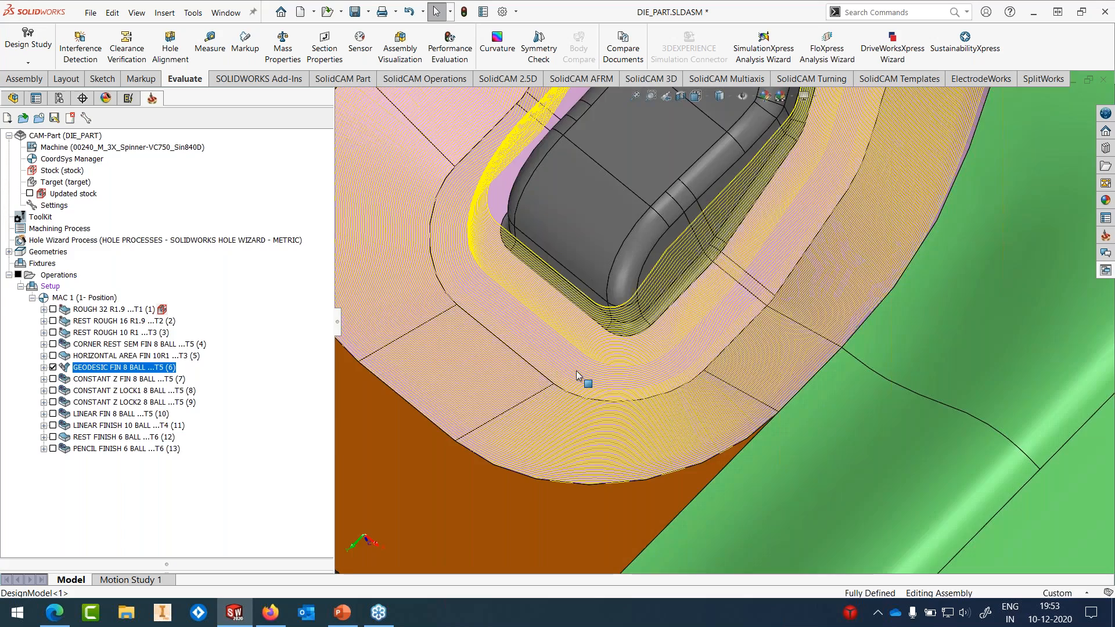
scroll(577, 375, up, 2)
scroll(598, 251, down, 3)
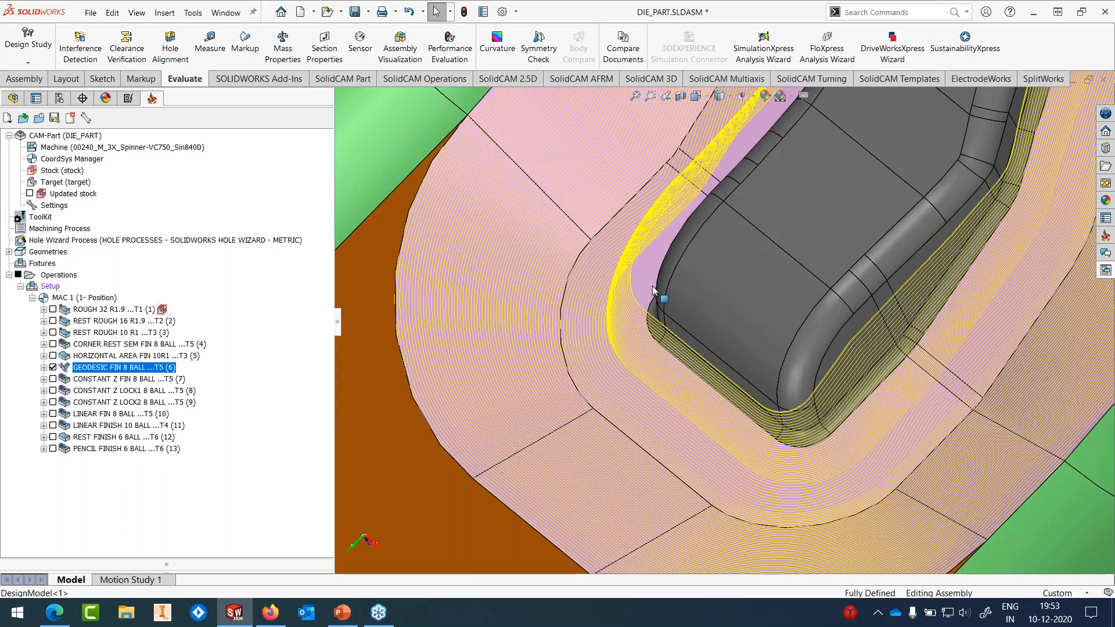
middle_drag(656, 284, 780, 280)
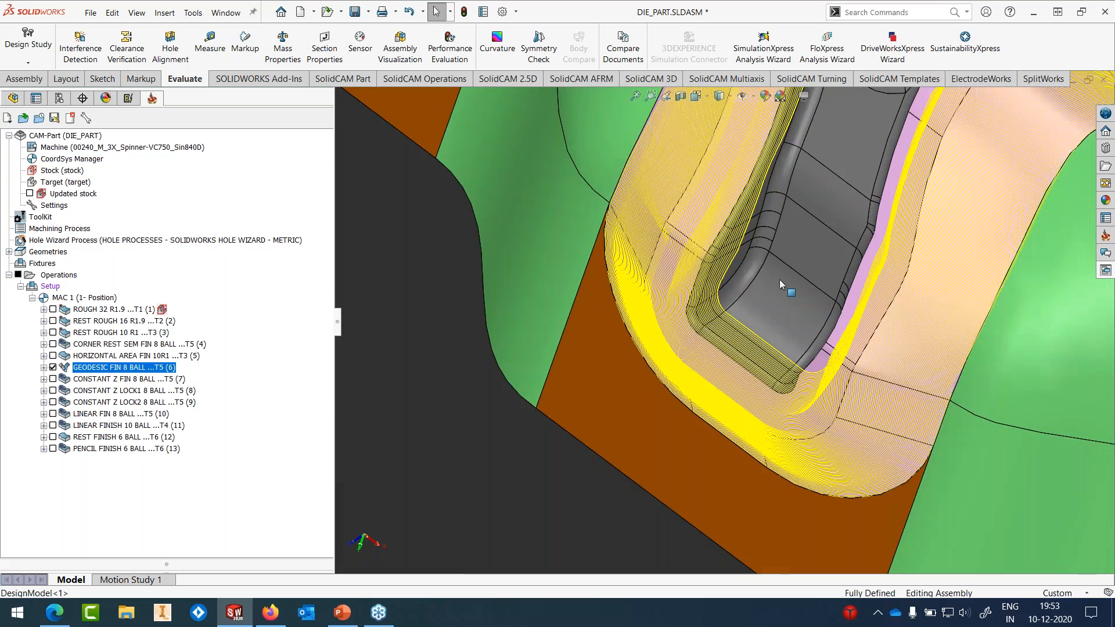
scroll(769, 222, down, 4)
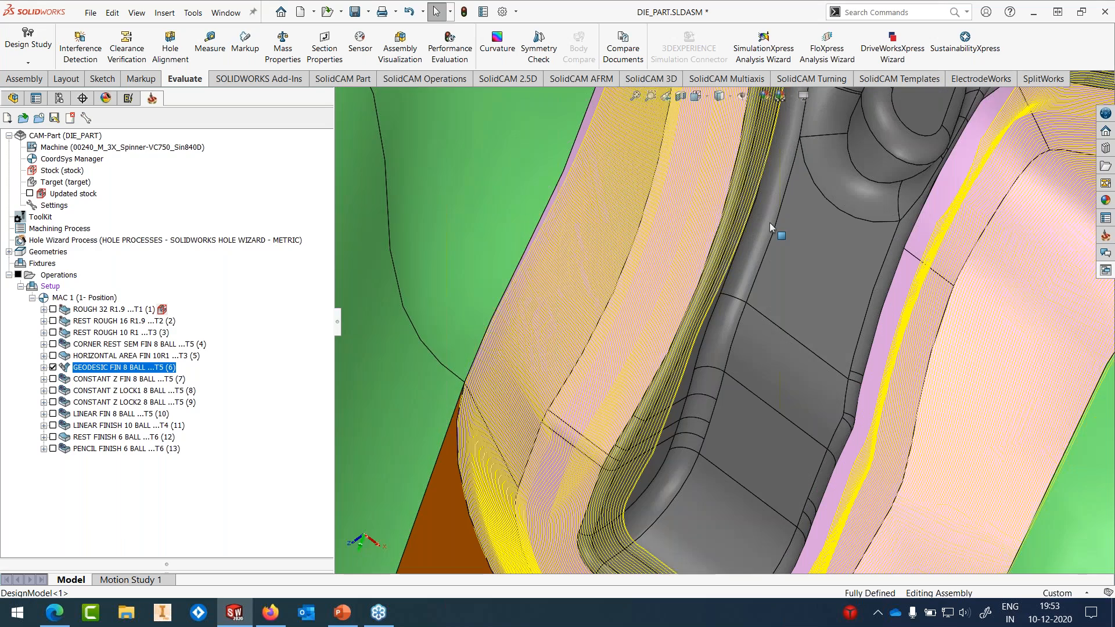
Step: Examine the GEODESIC FIN 8 BALL passes along the rest of the pink border surfaces and hide the tool path
scroll(769, 221, up, 6)
scroll(741, 194, down, 4)
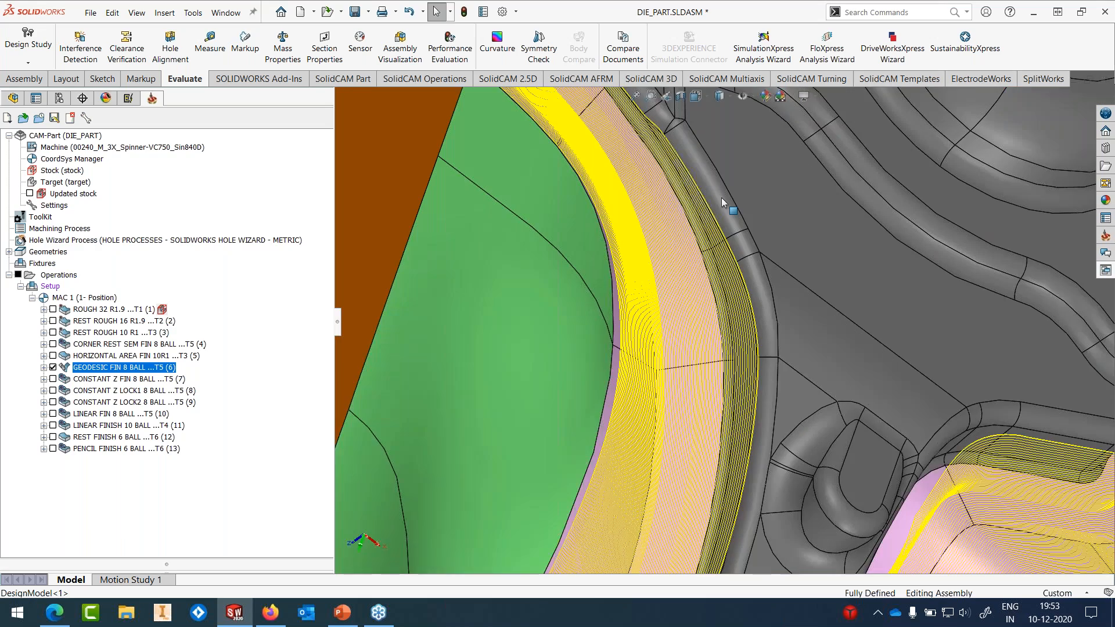
middle_drag(711, 223, 693, 119)
scroll(639, 169, up, 6)
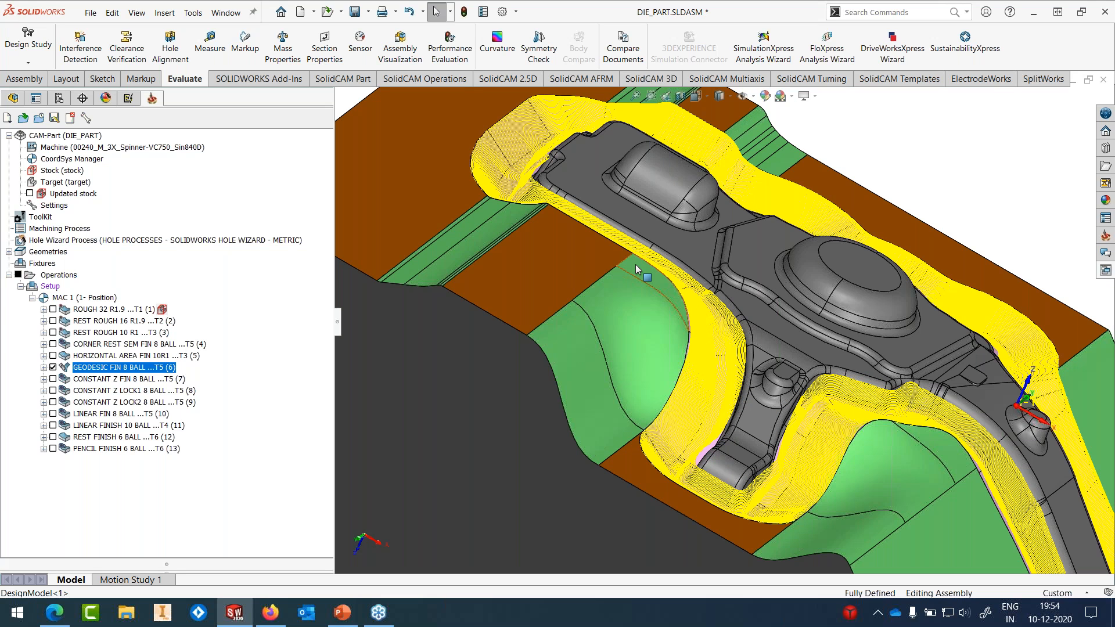
scroll(744, 306, up, 2)
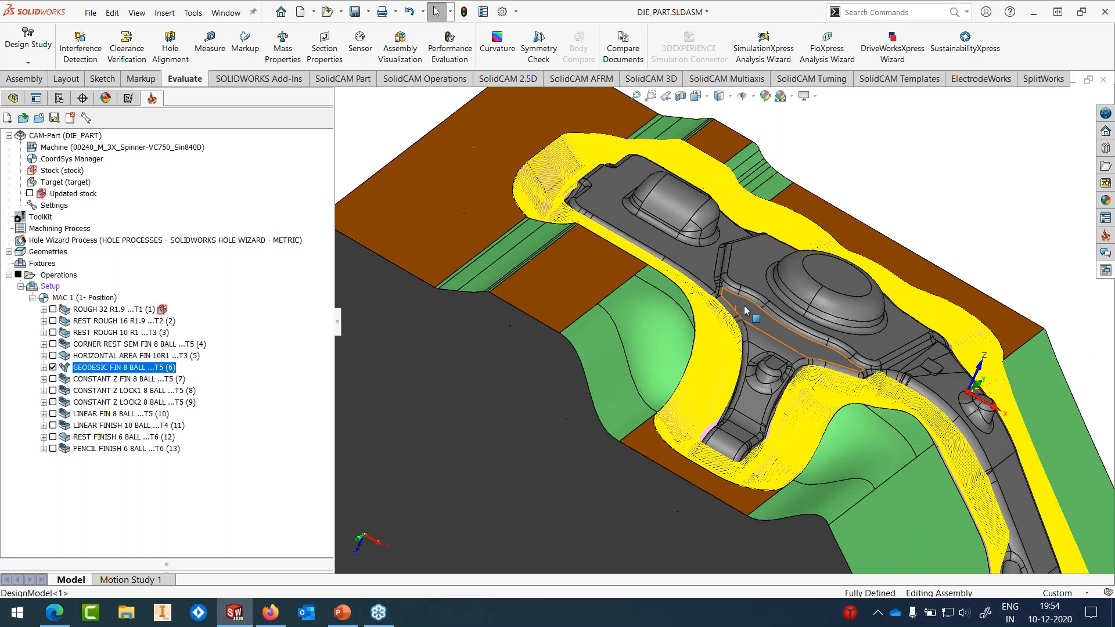
scroll(744, 305, up, 5)
scroll(942, 471, down, 2)
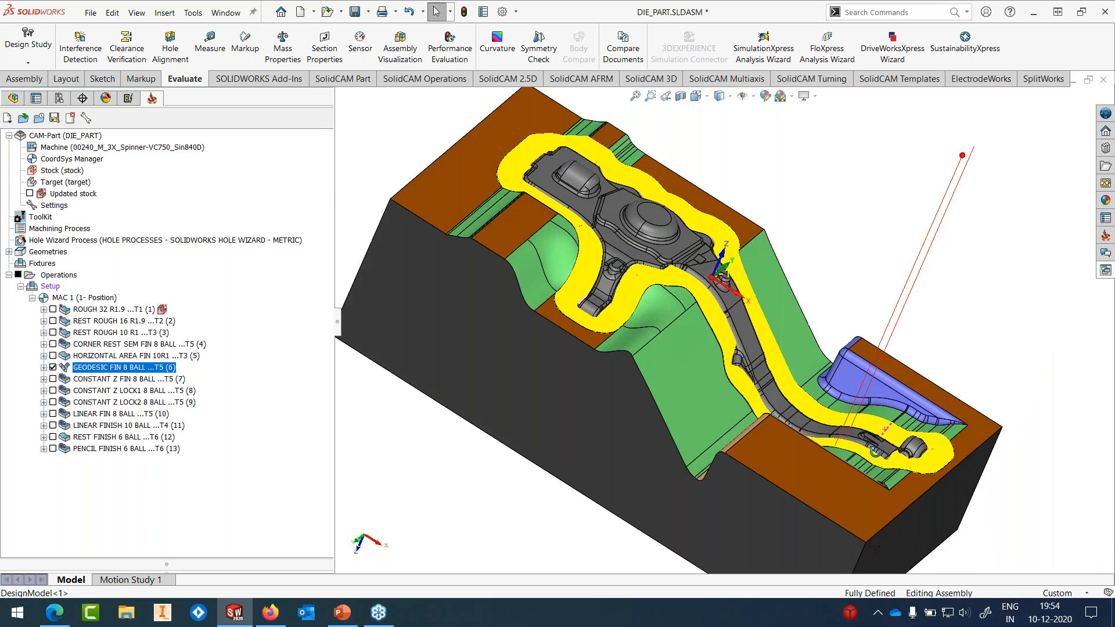
middle_drag(876, 452, 873, 453)
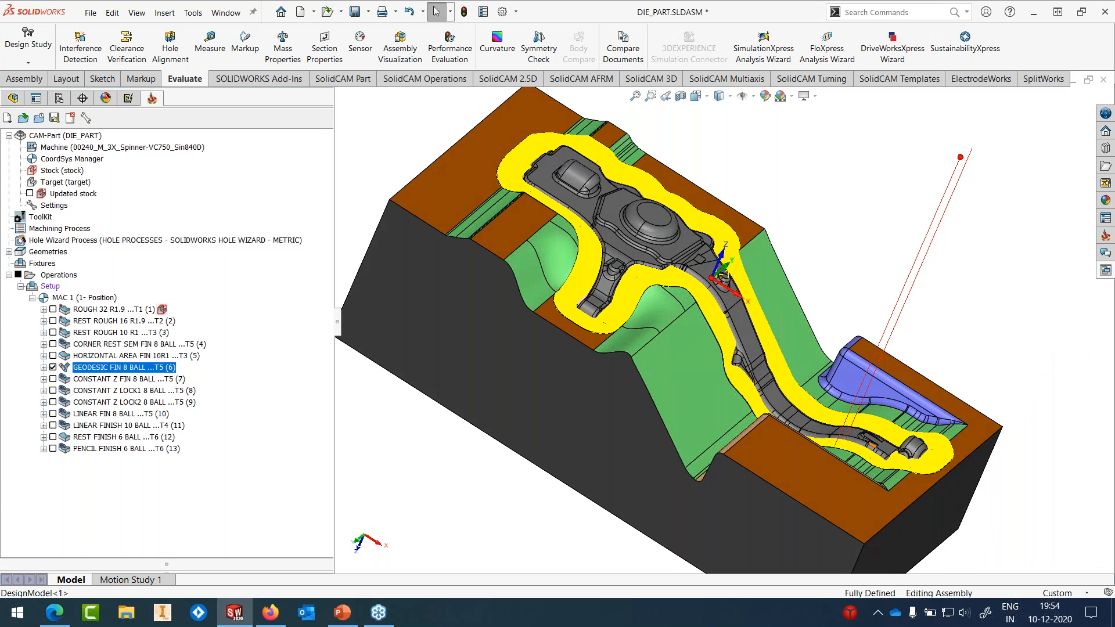
click(53, 368)
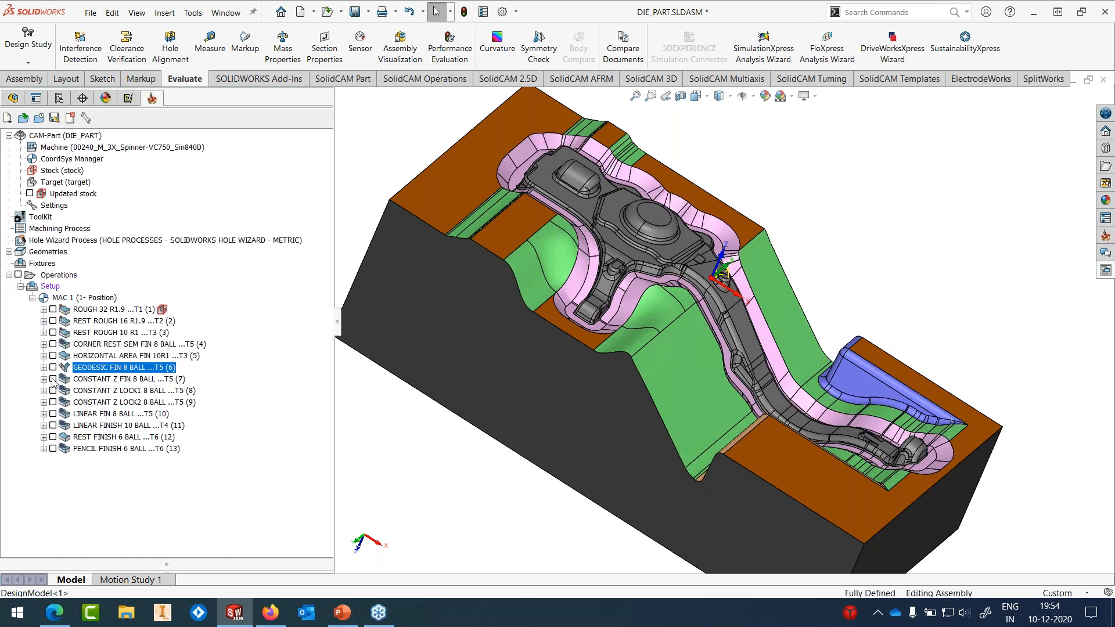
Step: Display the CONSTANT Z FIN 8 BALL tool path, examine its passes on the steep walls and bosses, and hide it
click(53, 379)
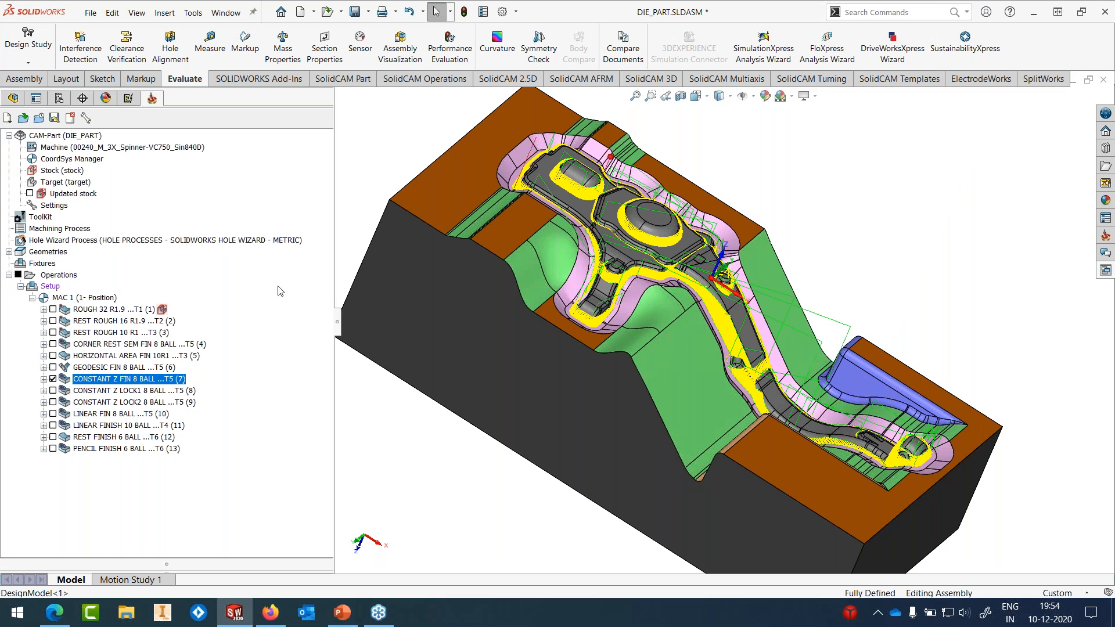
scroll(723, 208, down, 2)
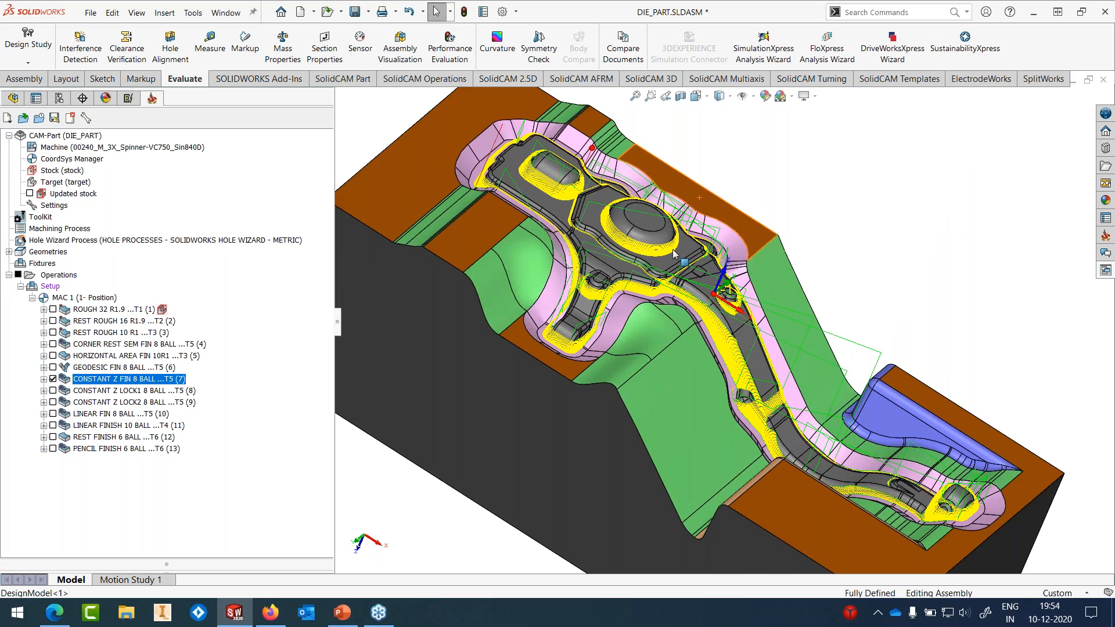
scroll(673, 250, down, 5)
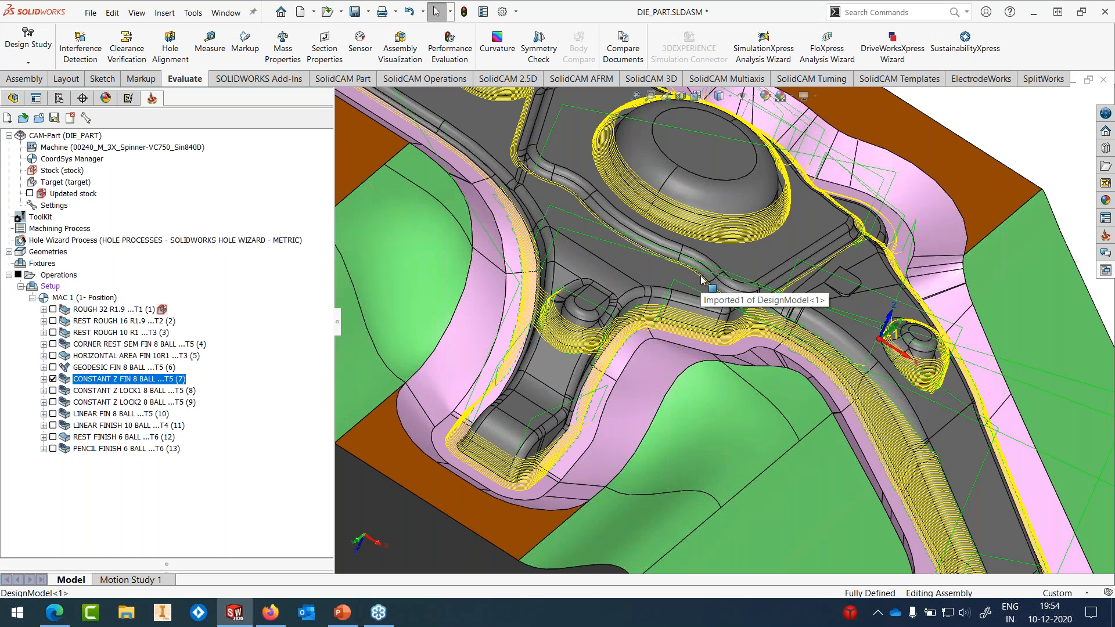
scroll(701, 280, up, 2)
key(f)
click(53, 378)
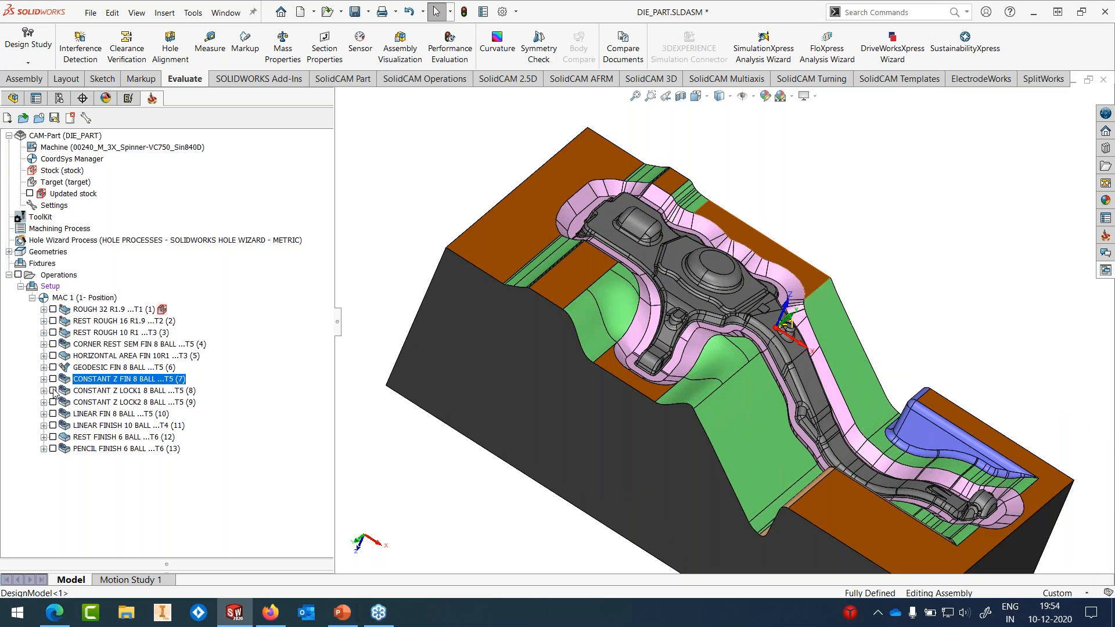
Step: Display the CONSTANT Z LOCK1 8 BALL tool path, examine its passes on the blue lock walls, and hide it
click(53, 390)
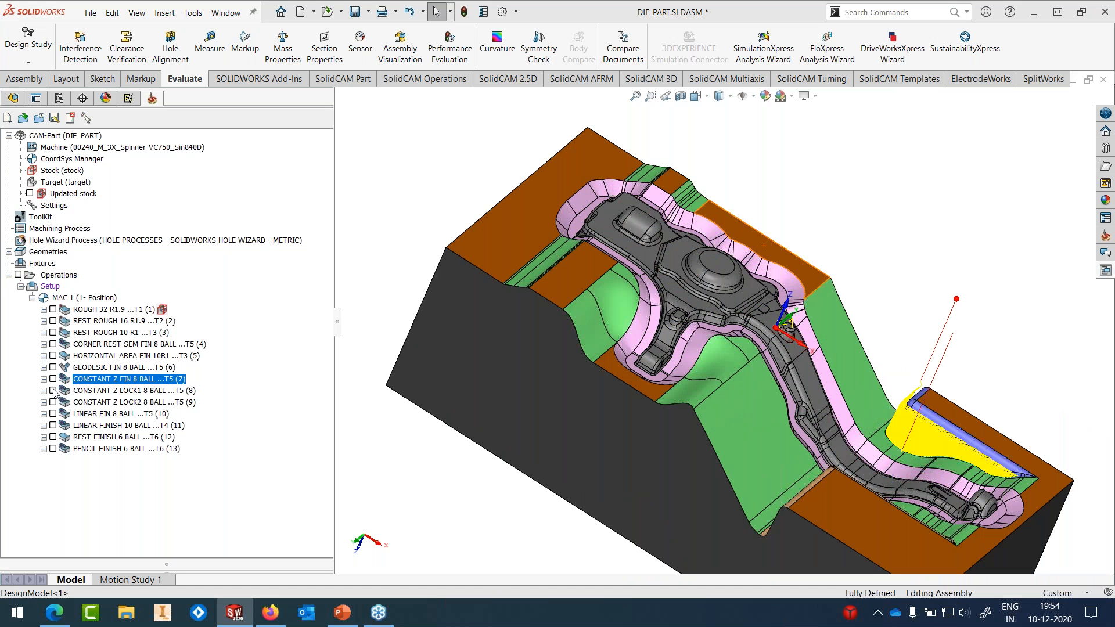
middle_drag(639, 348, 716, 300)
scroll(716, 300, down, 3)
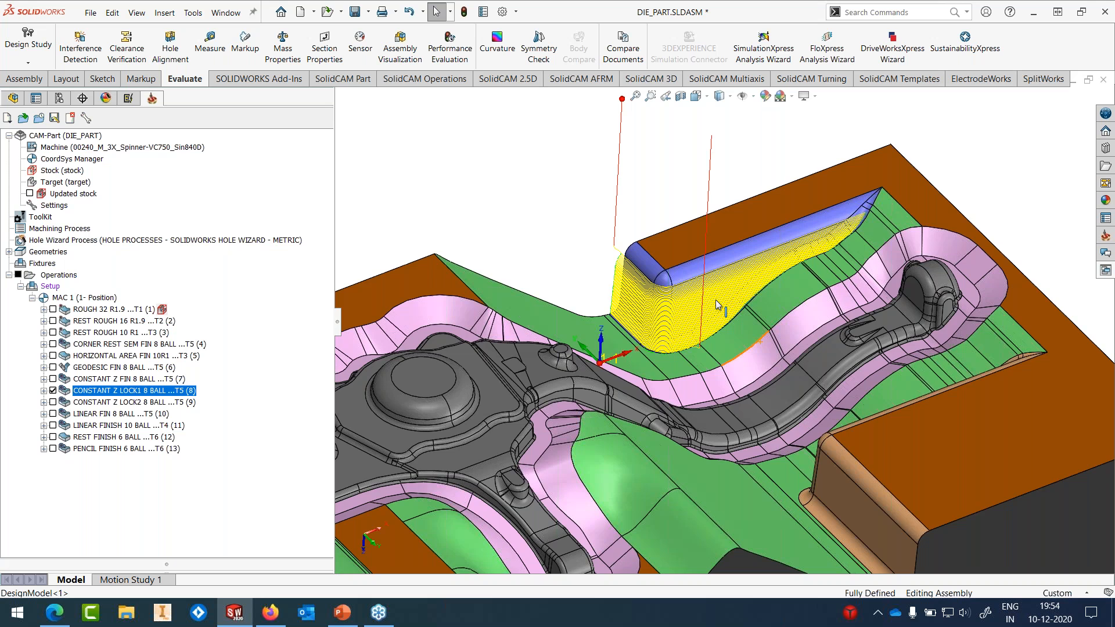
scroll(715, 300, down, 4)
scroll(700, 294, up, 7)
click(53, 391)
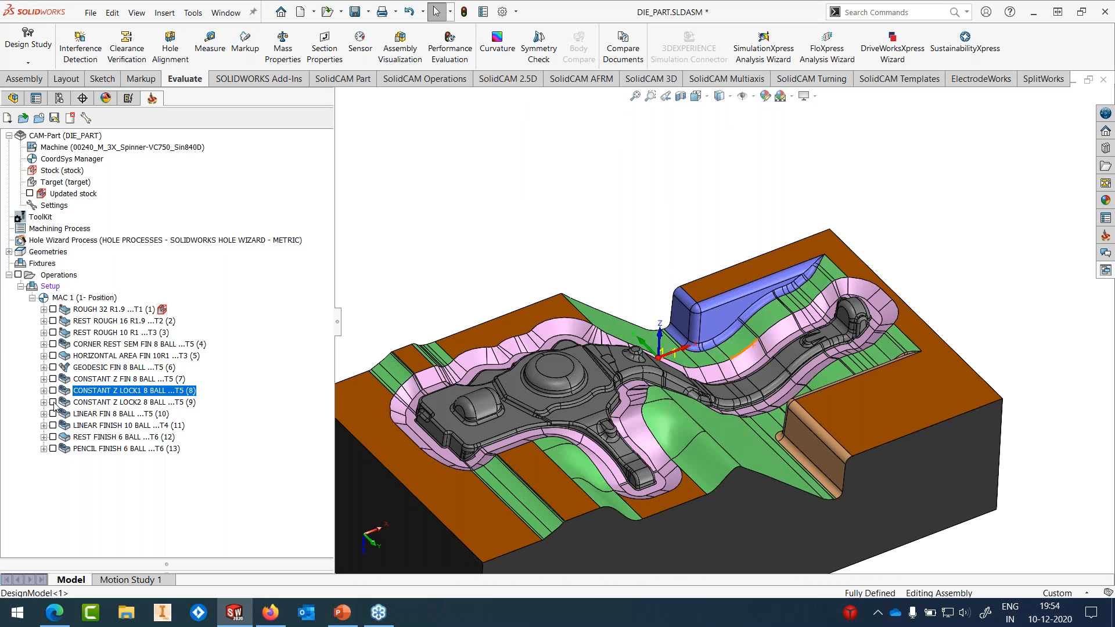
Step: Display the CONSTANT Z LOCK2 8 BALL tool path, examine its passes on the tan lock walls and corner, and hide it
click(53, 403)
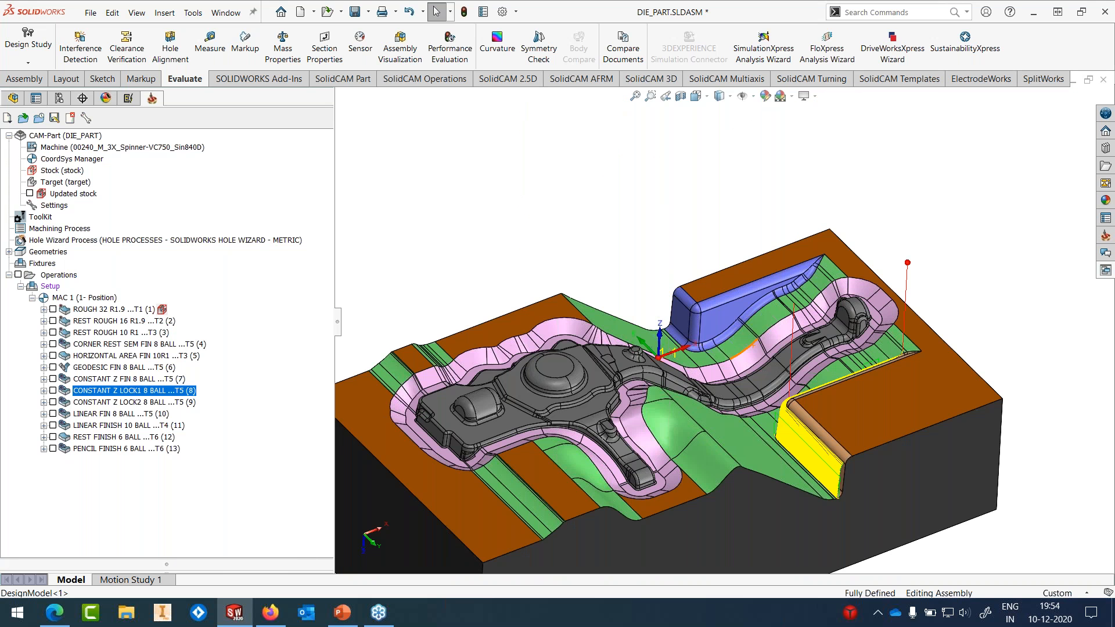
middle_drag(668, 424, 993, 423)
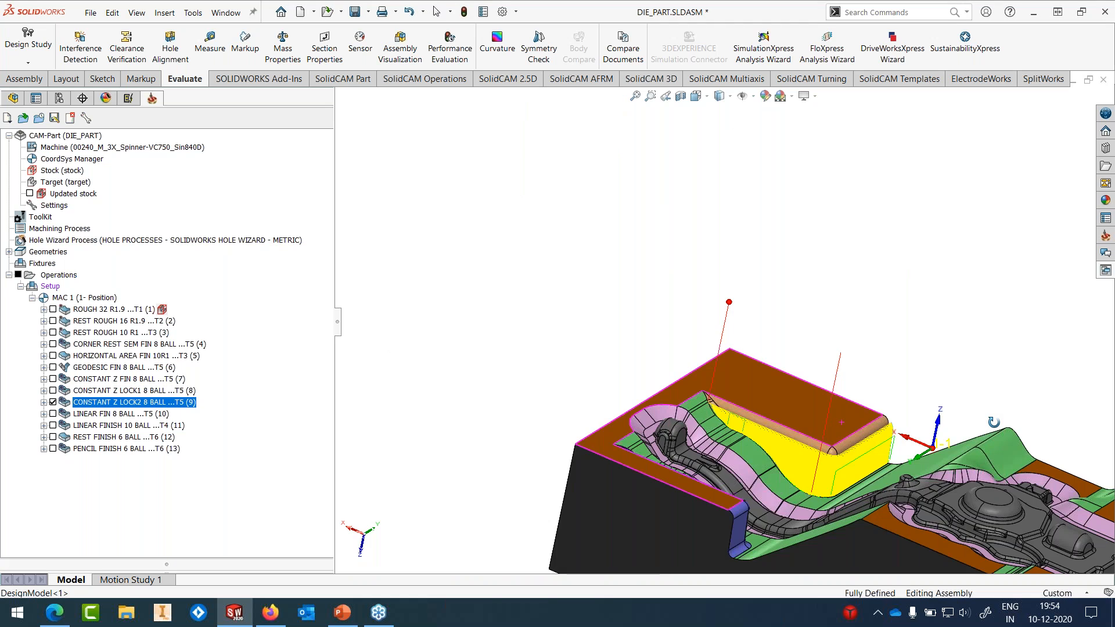
scroll(959, 453, down, 4)
scroll(760, 373, down, 3)
middle_drag(760, 374, 702, 402)
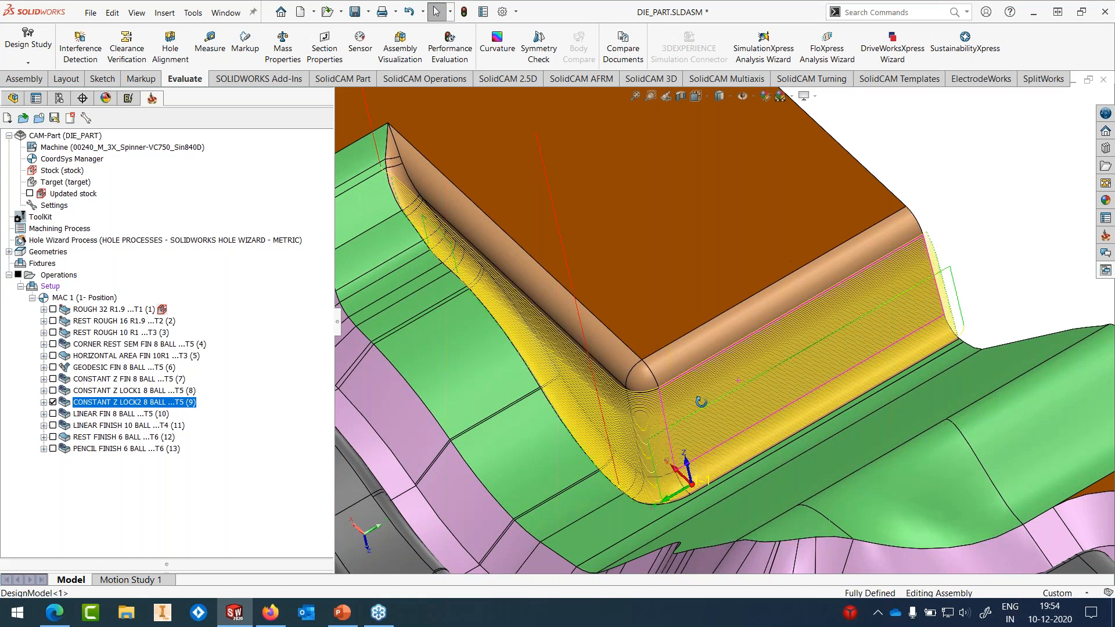
key(f)
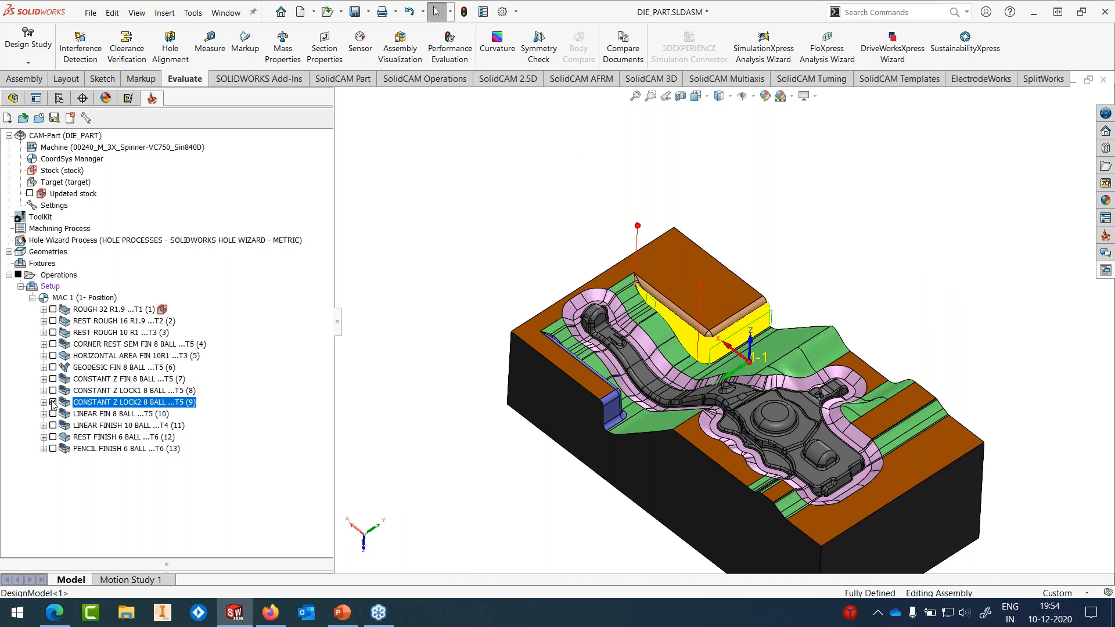
click(53, 402)
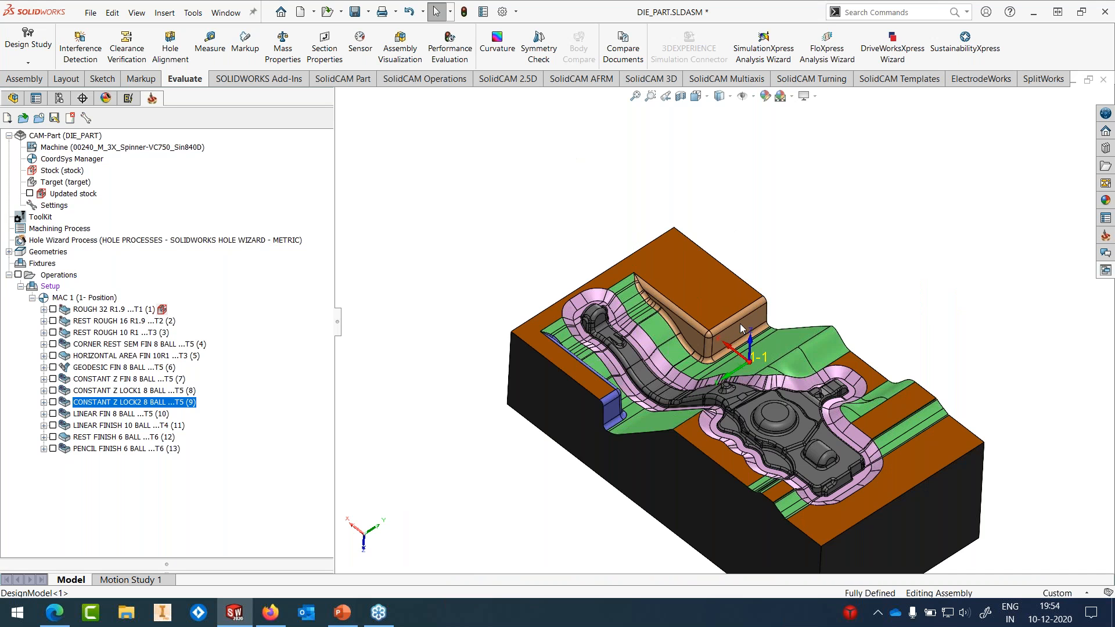
Step: Display the LINEAR FIN 8 BALL tool path, examine its passes over the dark grey part surfaces, and hide it
click(52, 414)
middle_drag(606, 264, 631, 238)
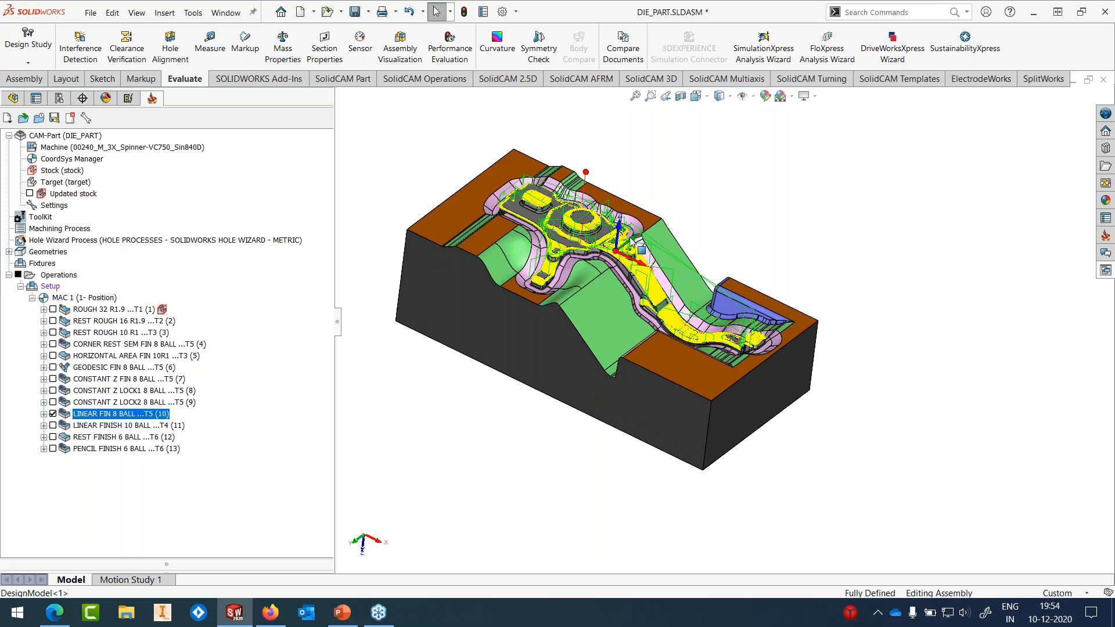
scroll(631, 238, down, 2)
scroll(630, 237, down, 5)
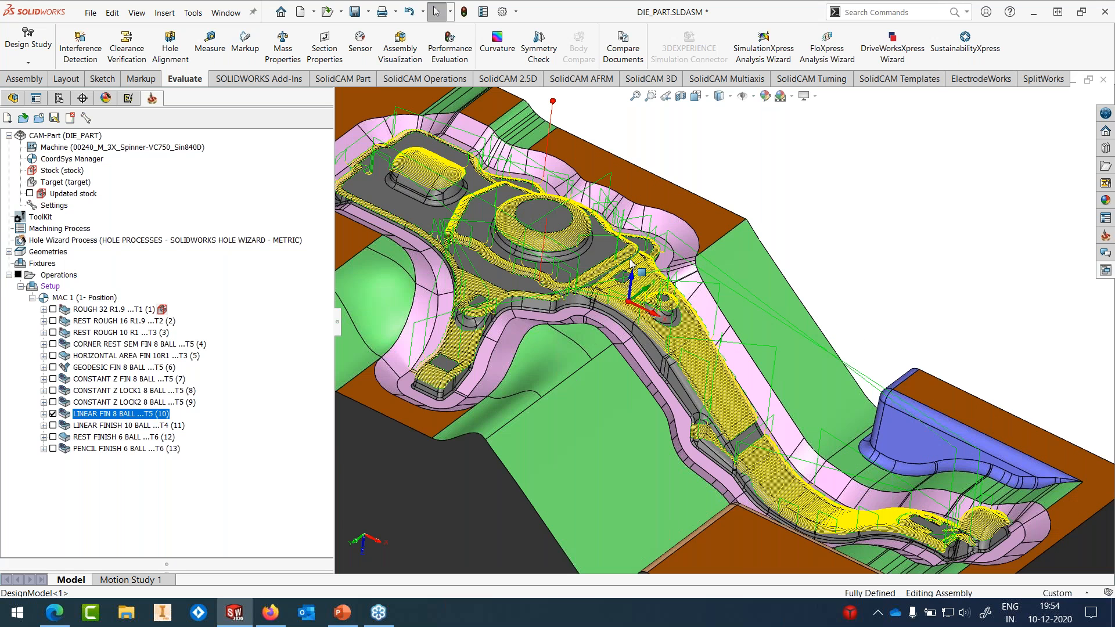
scroll(631, 265, down, 2)
key(f)
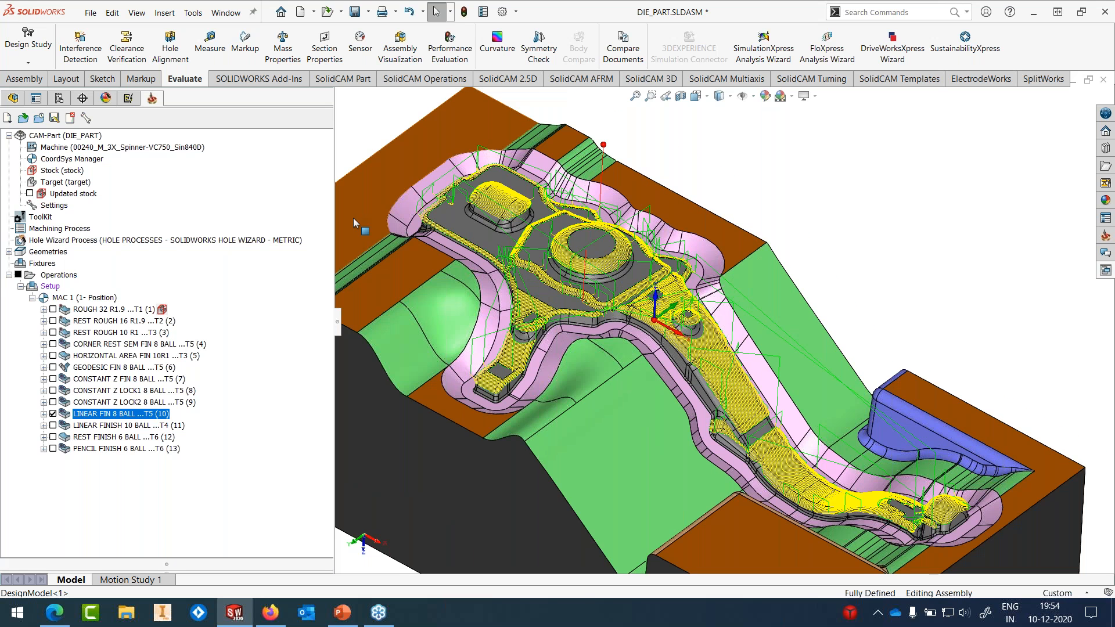
click(53, 414)
Step: Display the LINEAR FINISH 10 BALL tool path, examine its passes across the green parting surfaces, and hide it
click(53, 426)
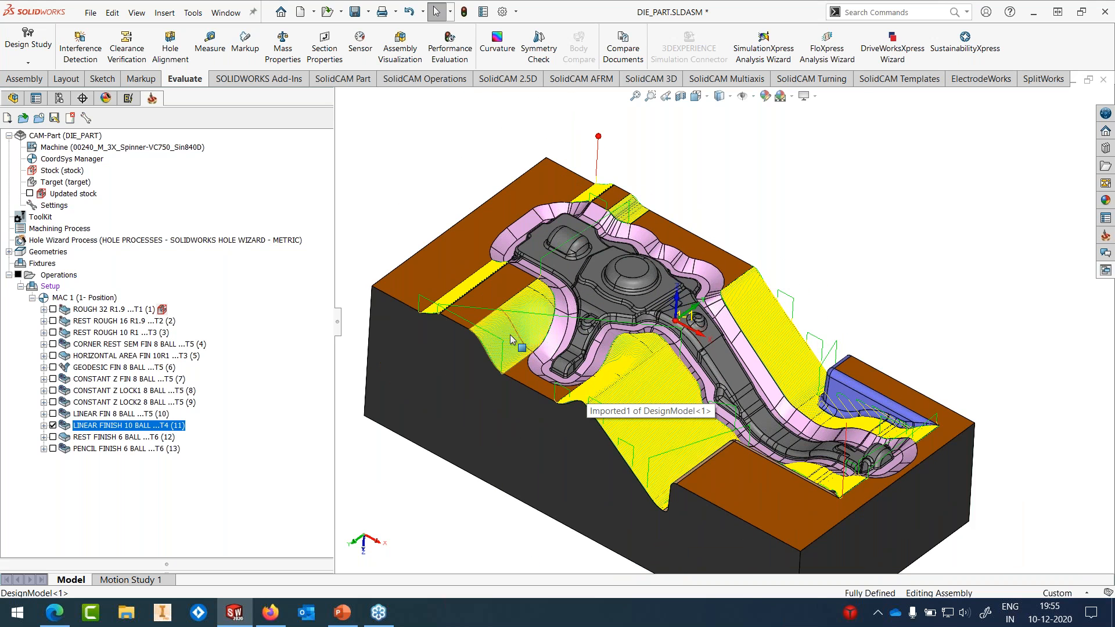
scroll(511, 340, down, 2)
scroll(506, 332, down, 4)
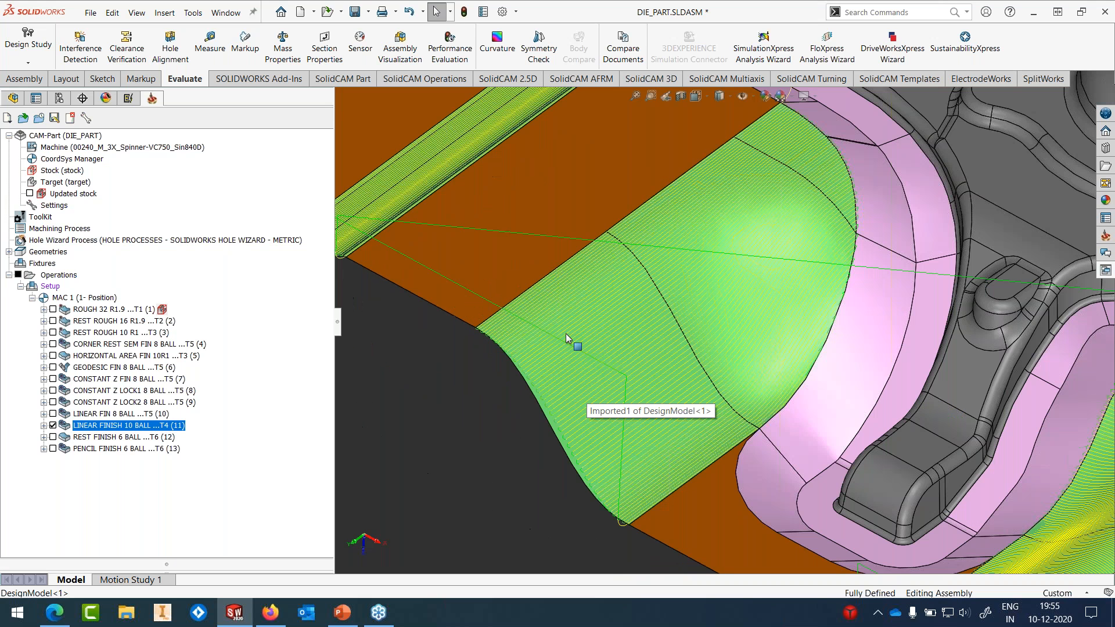
scroll(568, 338, up, 2)
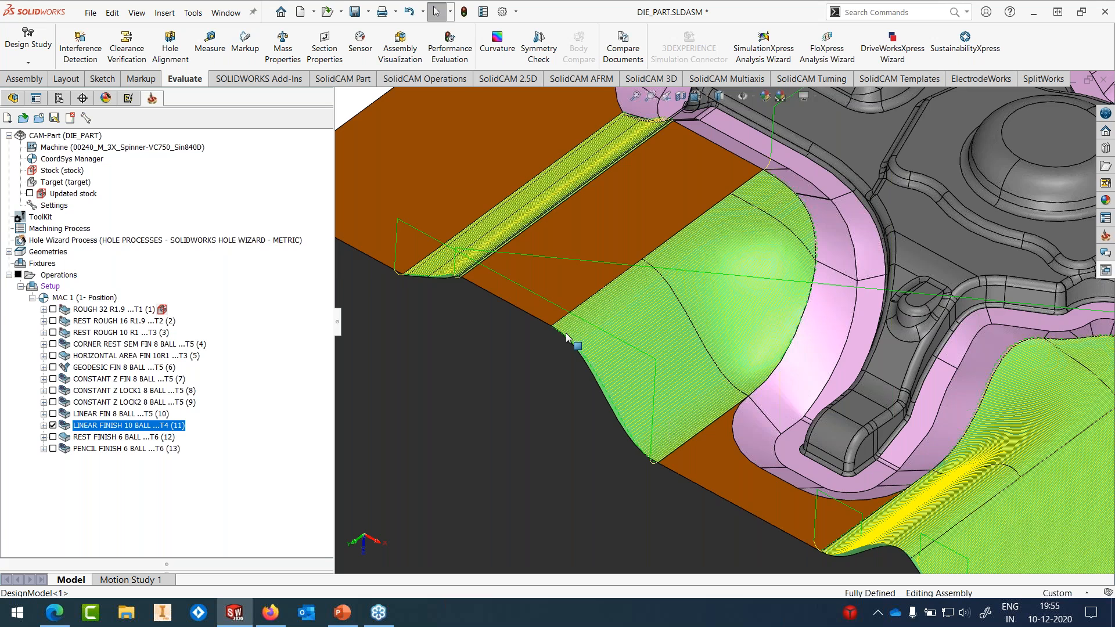
scroll(566, 338, down, 3)
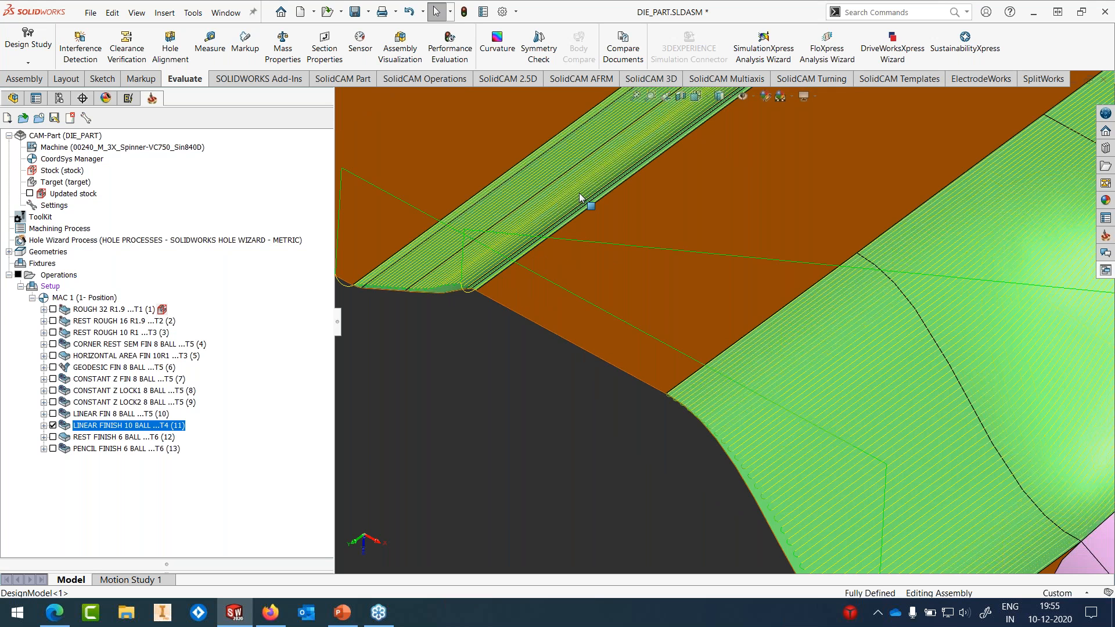
scroll(671, 324, up, 2)
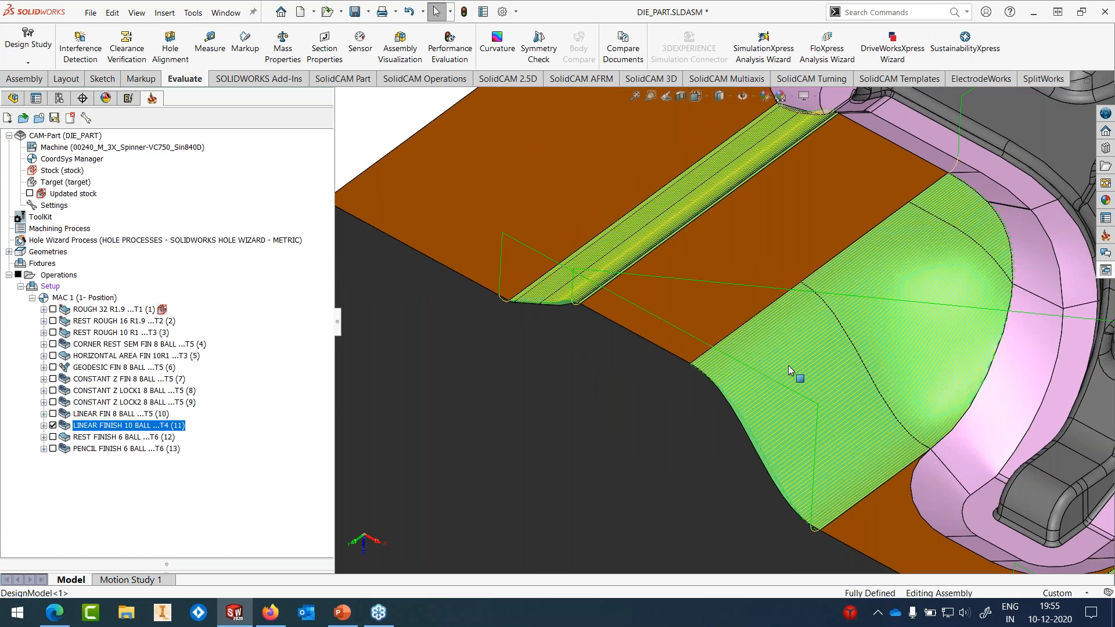
scroll(788, 370, up, 5)
scroll(887, 455, down, 6)
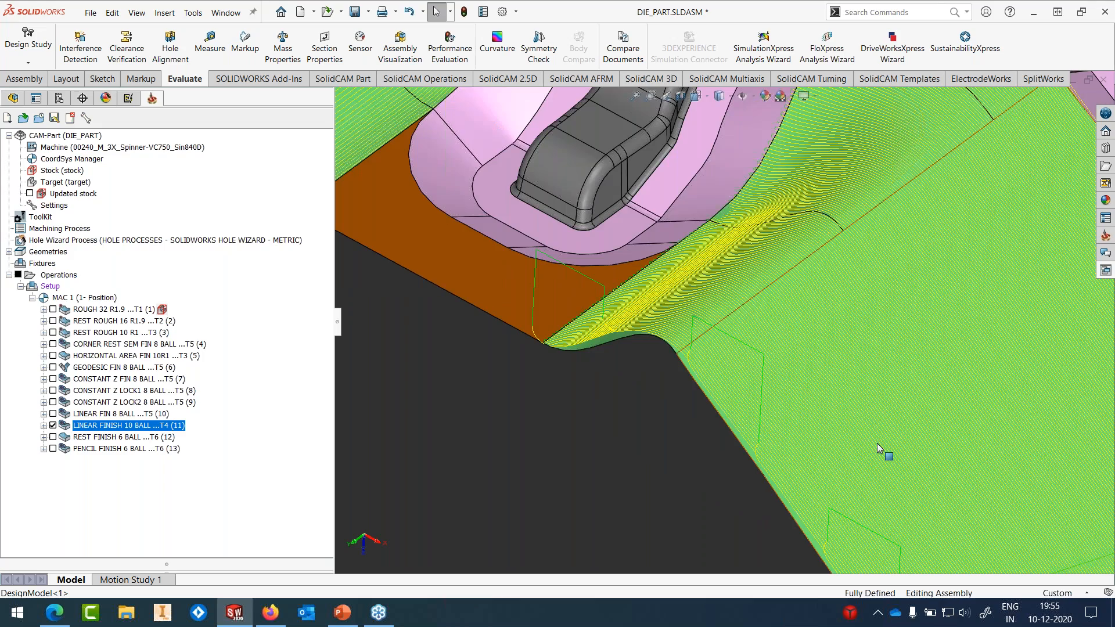
scroll(876, 441, up, 6)
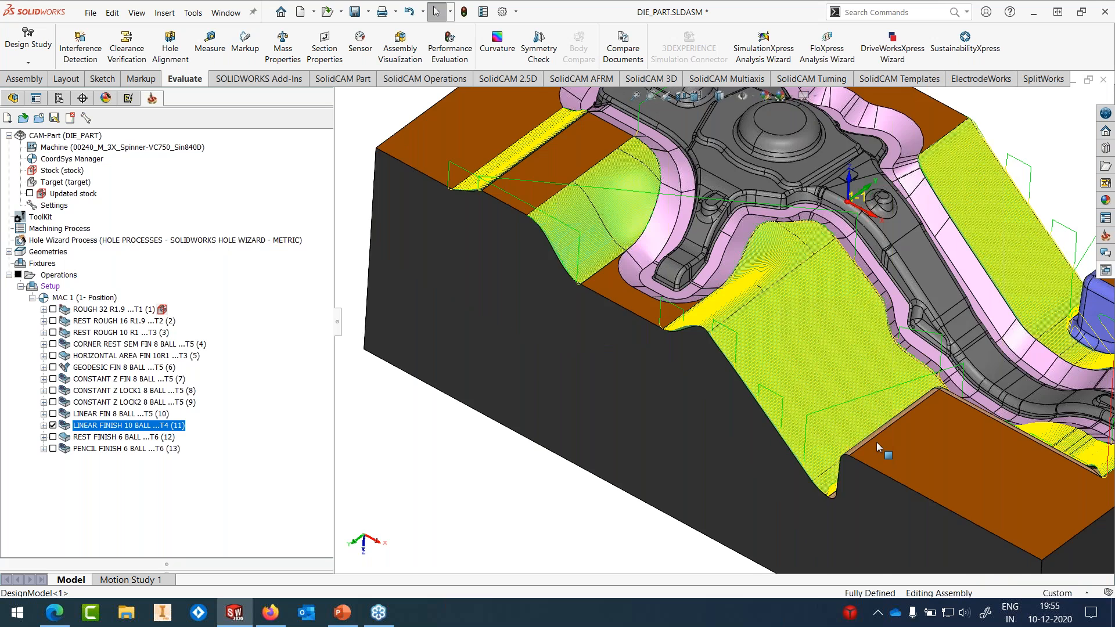
click(52, 425)
Step: Display the REST FINISH 6 BALL tool path, examine its passes along the inner corners and around the bosses, and hide it
click(53, 437)
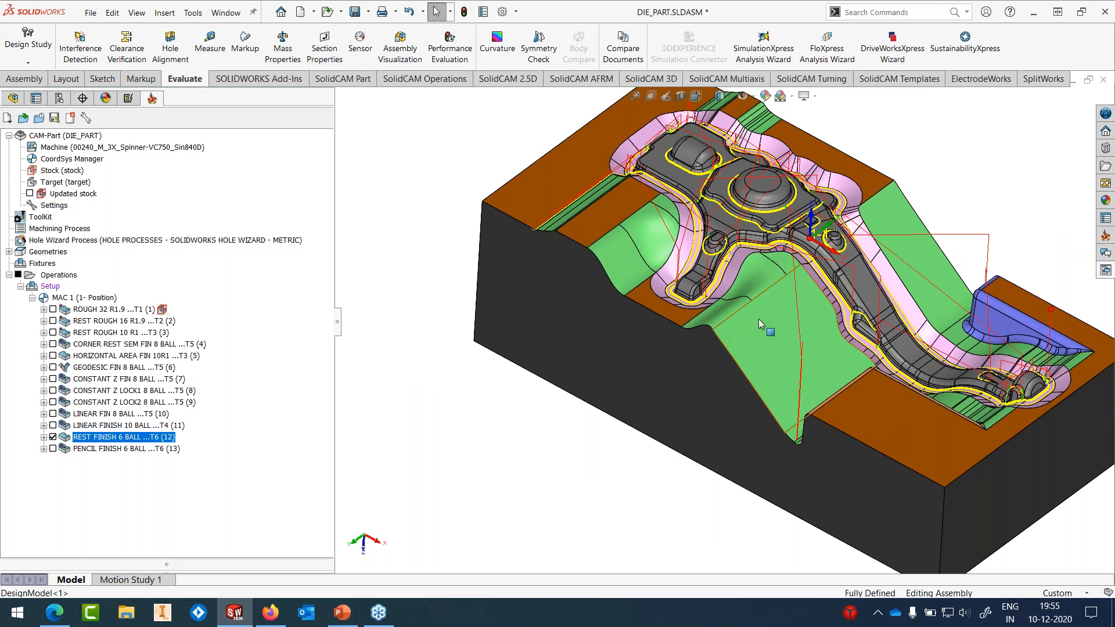
scroll(759, 319, down, 5)
mouse_move(842, 280)
middle_down()
mouse_move(804, 281)
mouse_move(842, 281)
middle_up()
scroll(732, 319, up, 3)
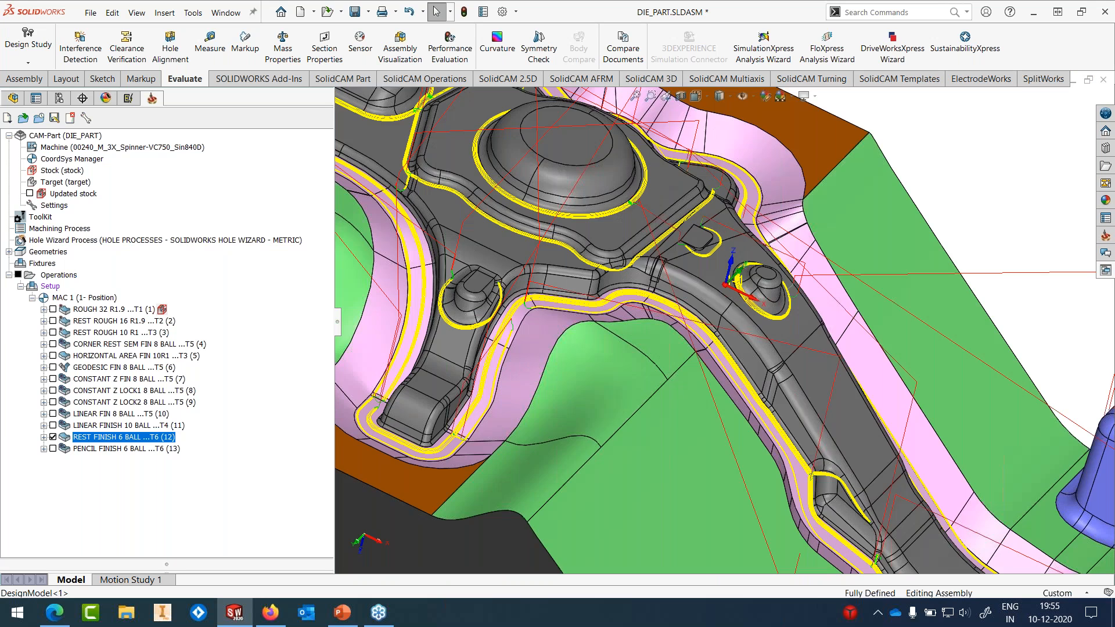
scroll(748, 402, up, 1)
scroll(748, 402, up, 2)
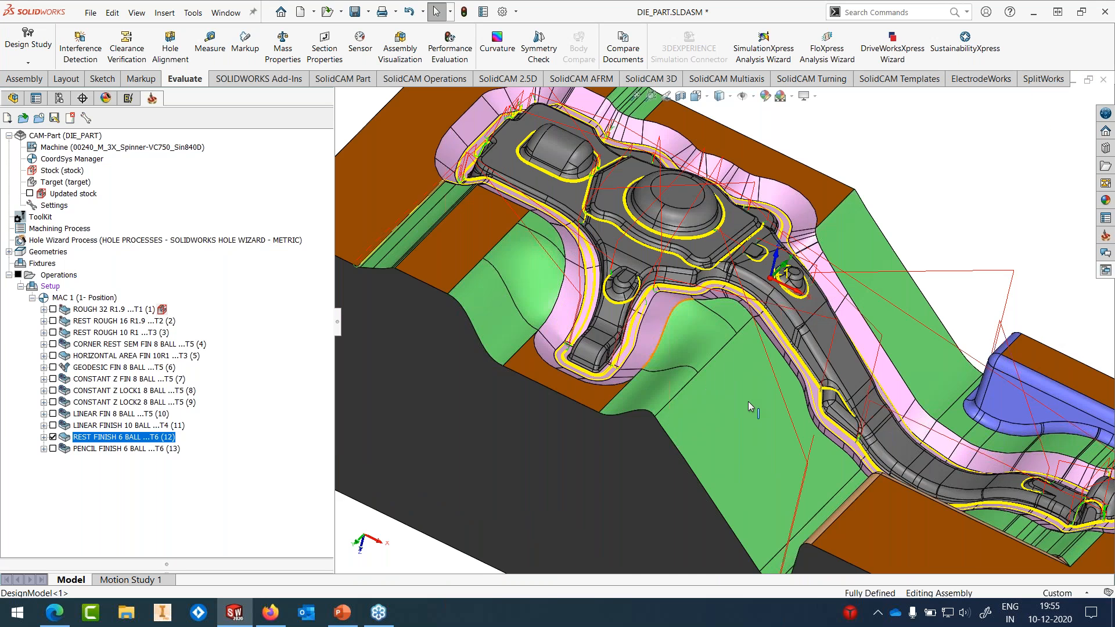
scroll(748, 402, up, 2)
click(53, 436)
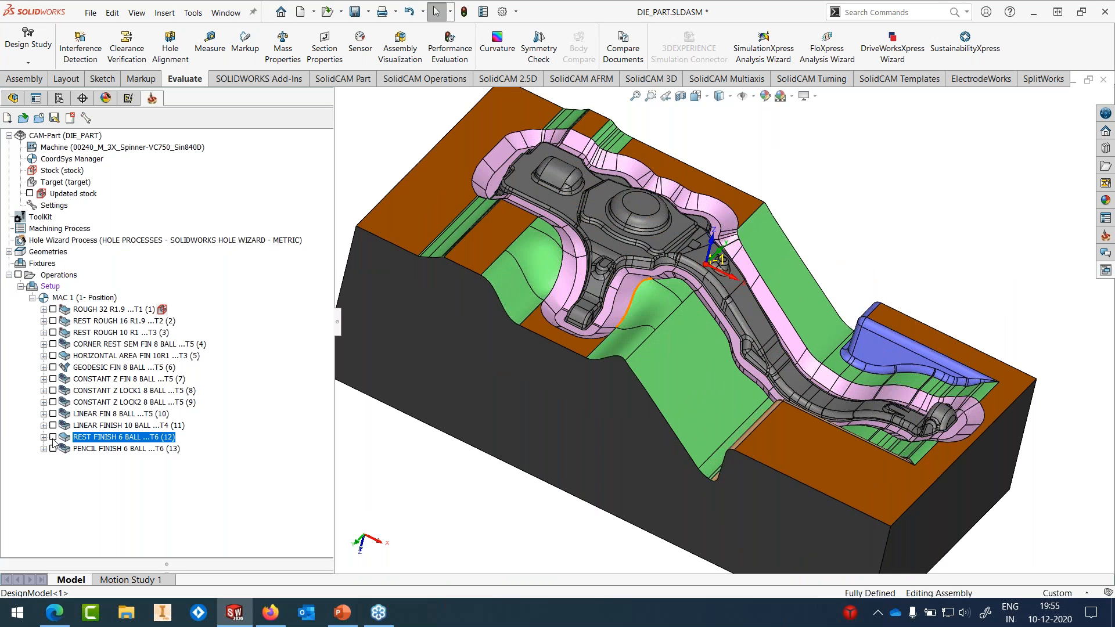
Step: Display the PENCIL FINISH 6 BALL tool path to examine its corner passes, and hide it
click(53, 449)
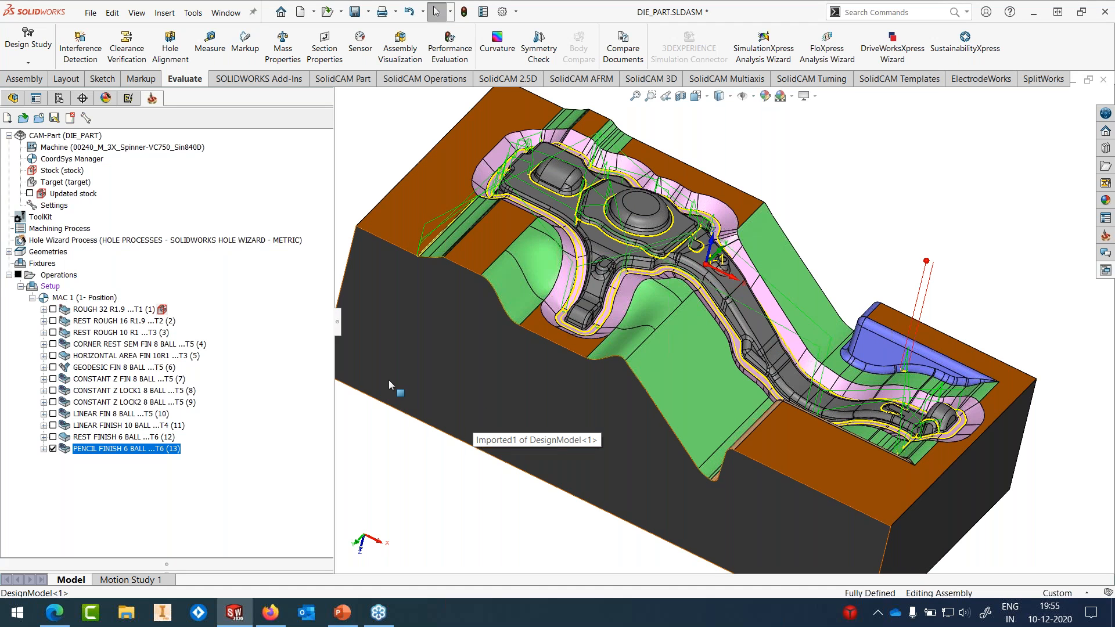
click(53, 449)
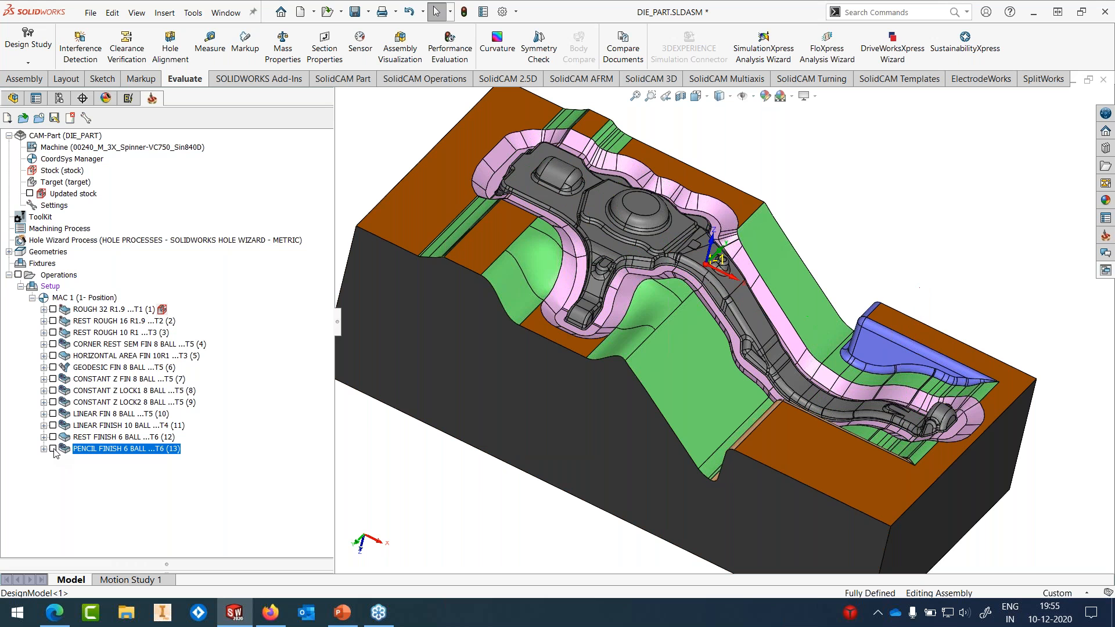
Step: Bring the blue lock into close view and show the operation templates among the Drag & Drop Templates
scroll(855, 346, down, 3)
middle_drag(855, 346, 971, 365)
scroll(969, 324, down, 2)
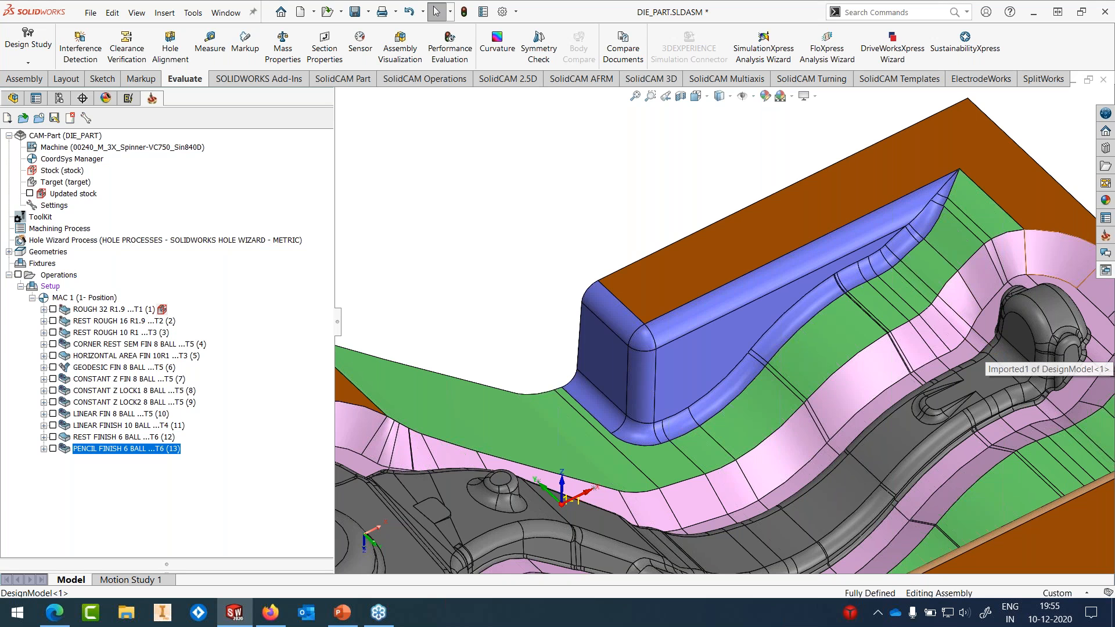
click(1106, 269)
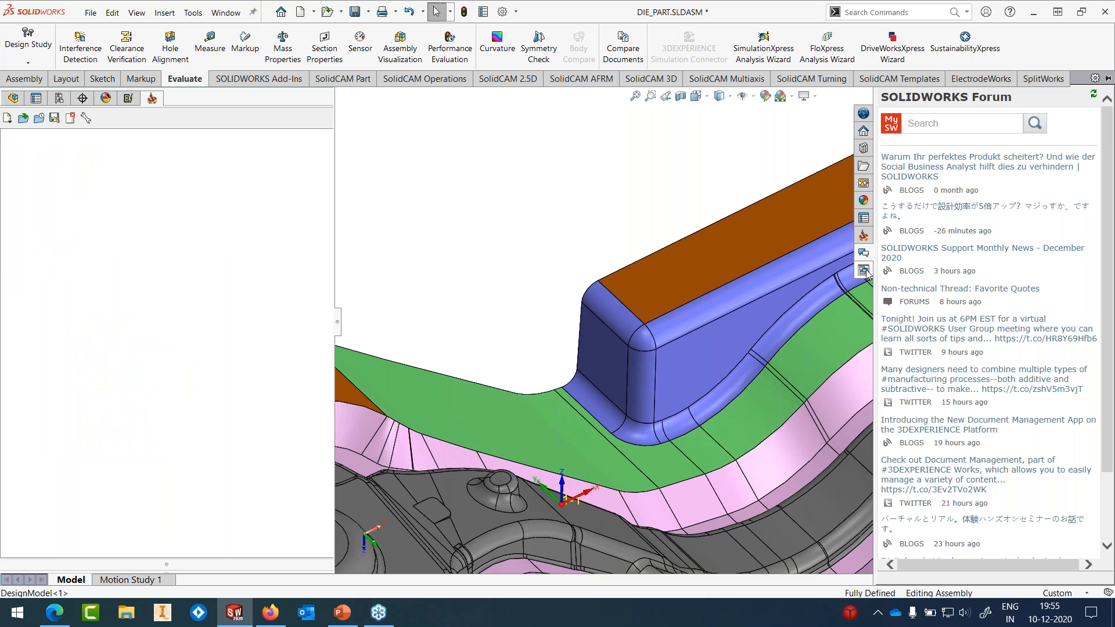
click(865, 270)
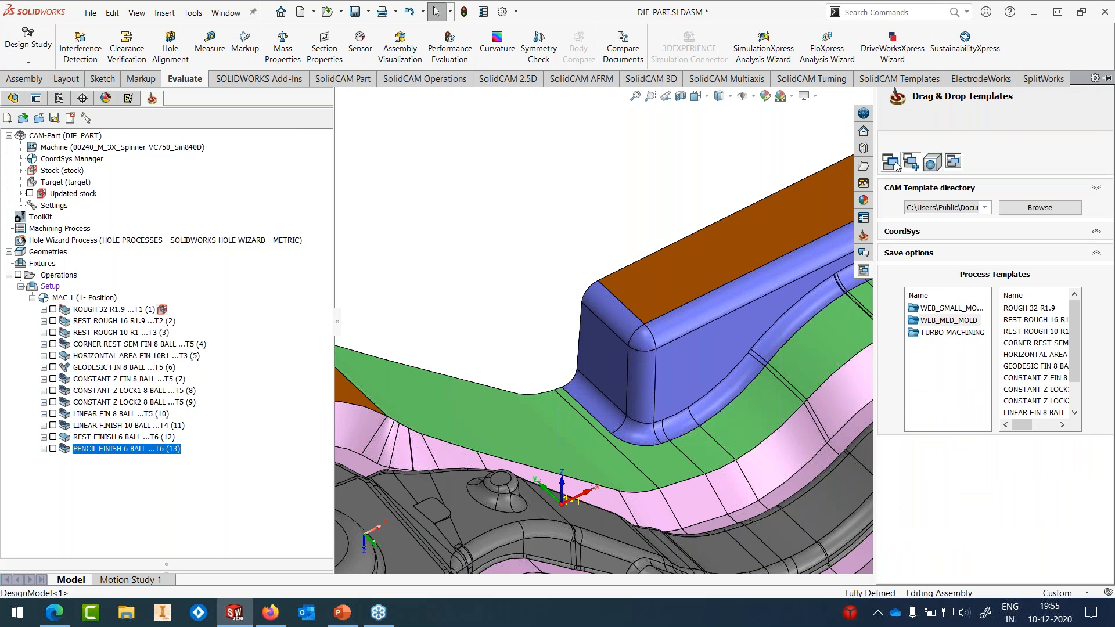
click(898, 165)
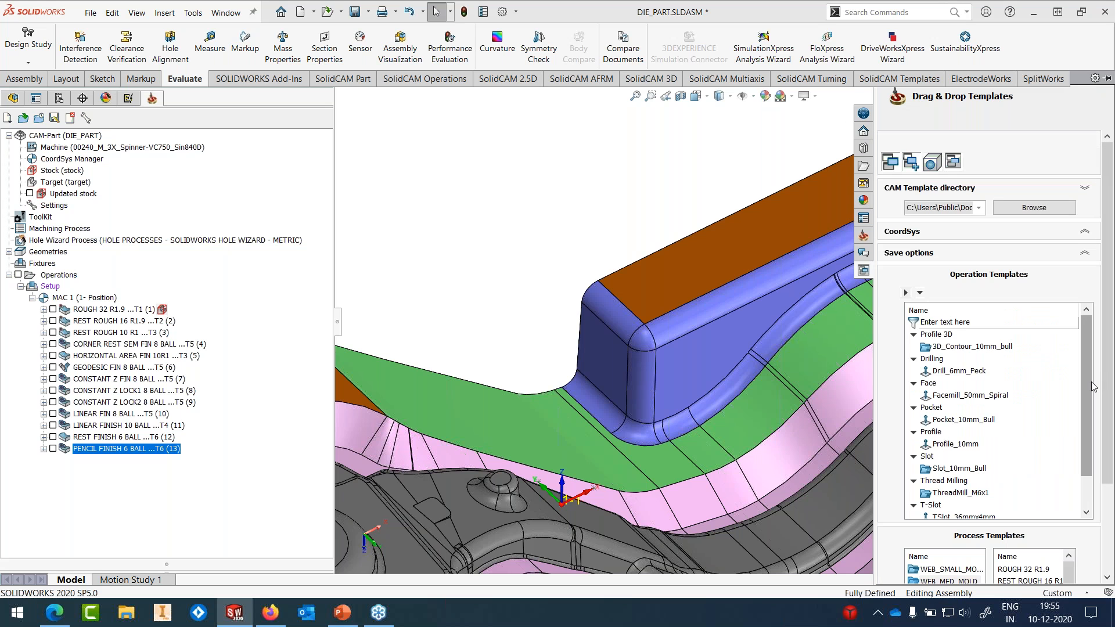
Step: Choose another CAM template directory and add a Parallel to Curve(s) operation from the LOCK TOP MACHINING template
scroll(1089, 379, down, 1)
click(957, 208)
click(966, 228)
scroll(999, 396, down, 2)
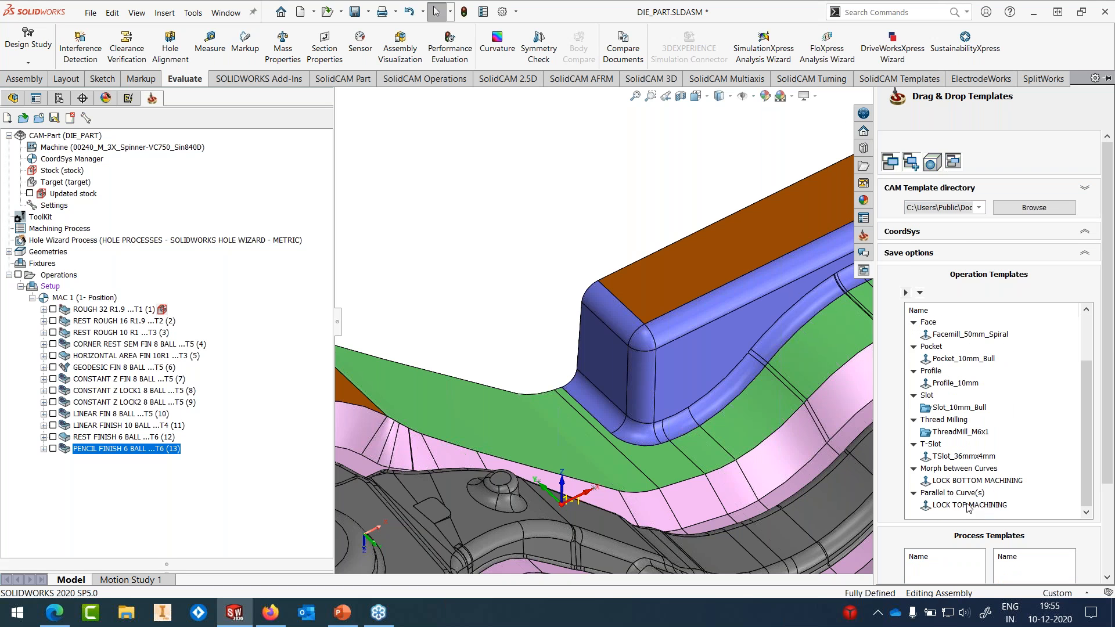
drag(962, 505, 518, 429)
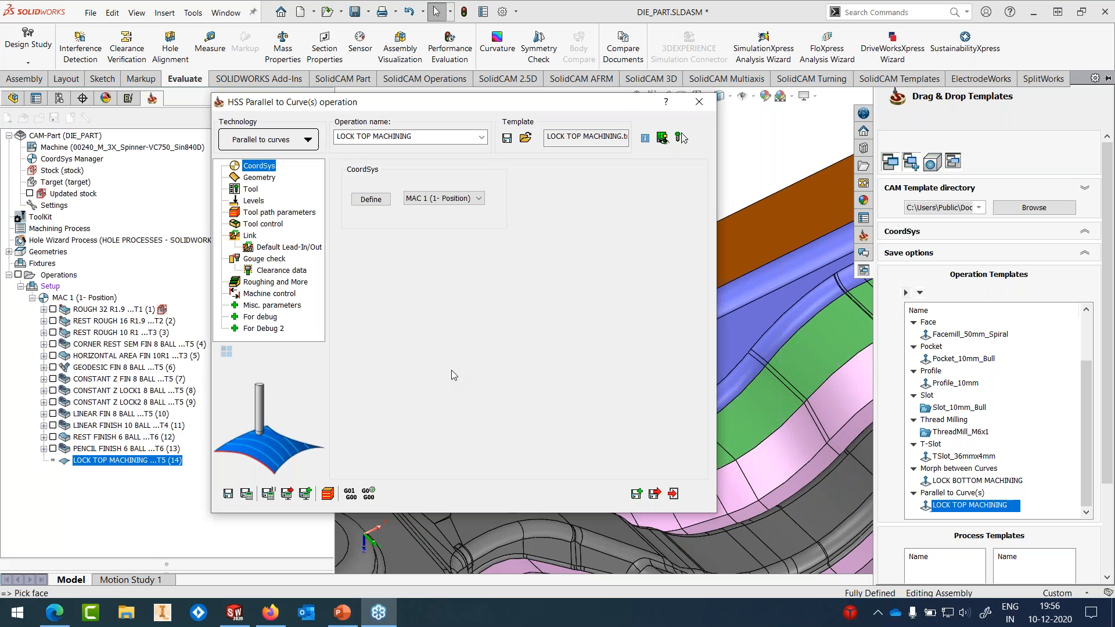
Step: Select the three rounded faces along the blue lock's top edge as the face geometry of the LOCK TOP MACHINING operation
key(Down)
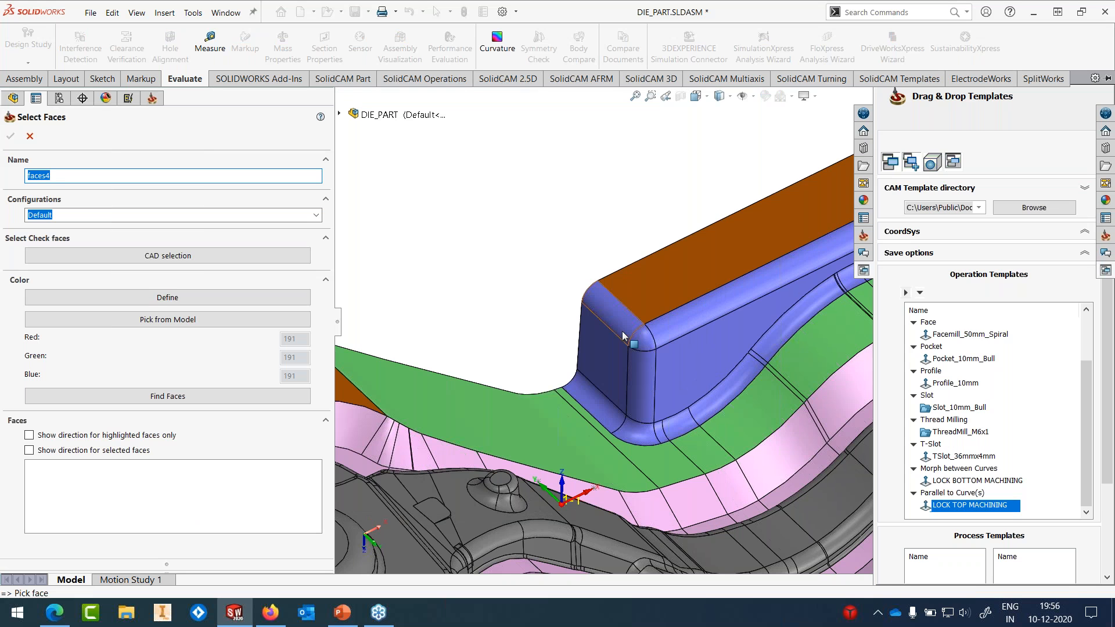
click(623, 335)
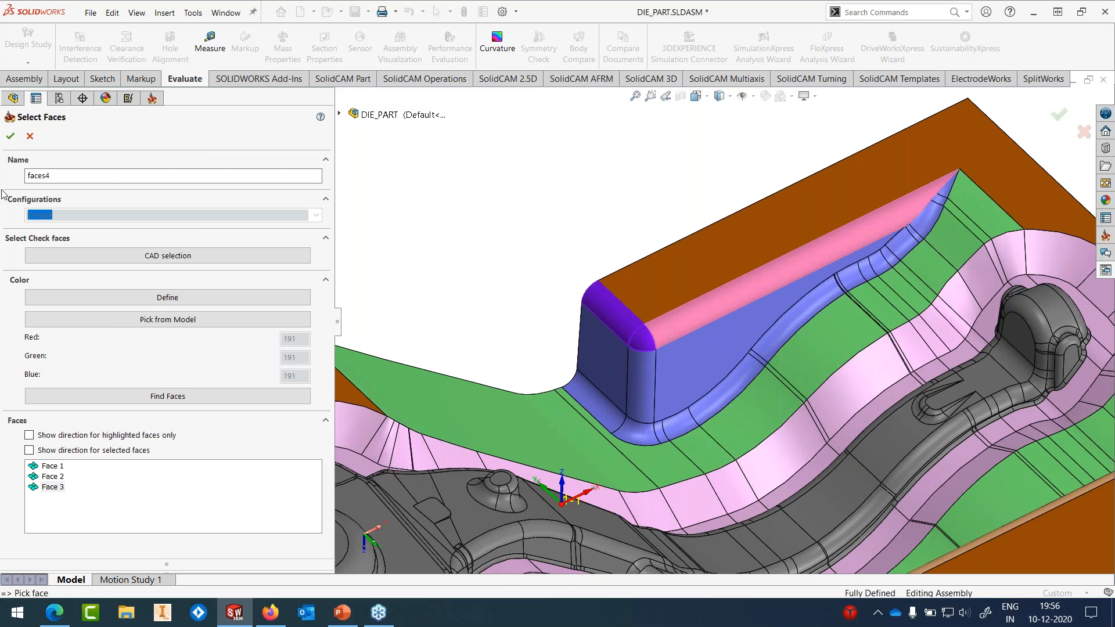
key(Return)
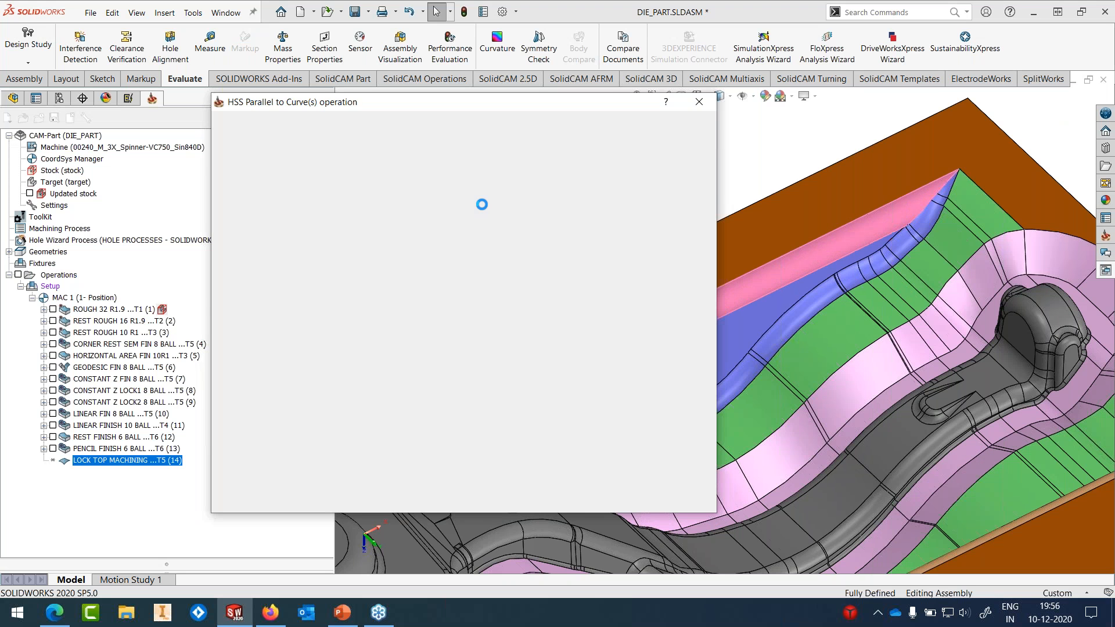
Step: Define the edge curve of LOCK TOP MACHINING as one chain along the lock's short end edge and long top edge
click(381, 290)
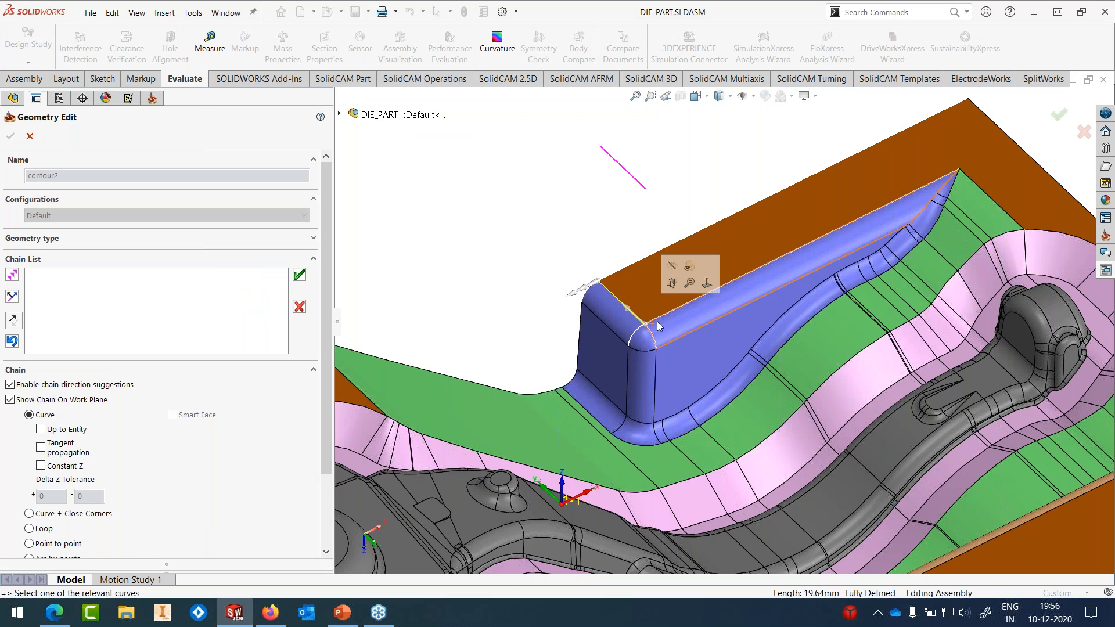
click(659, 327)
click(299, 275)
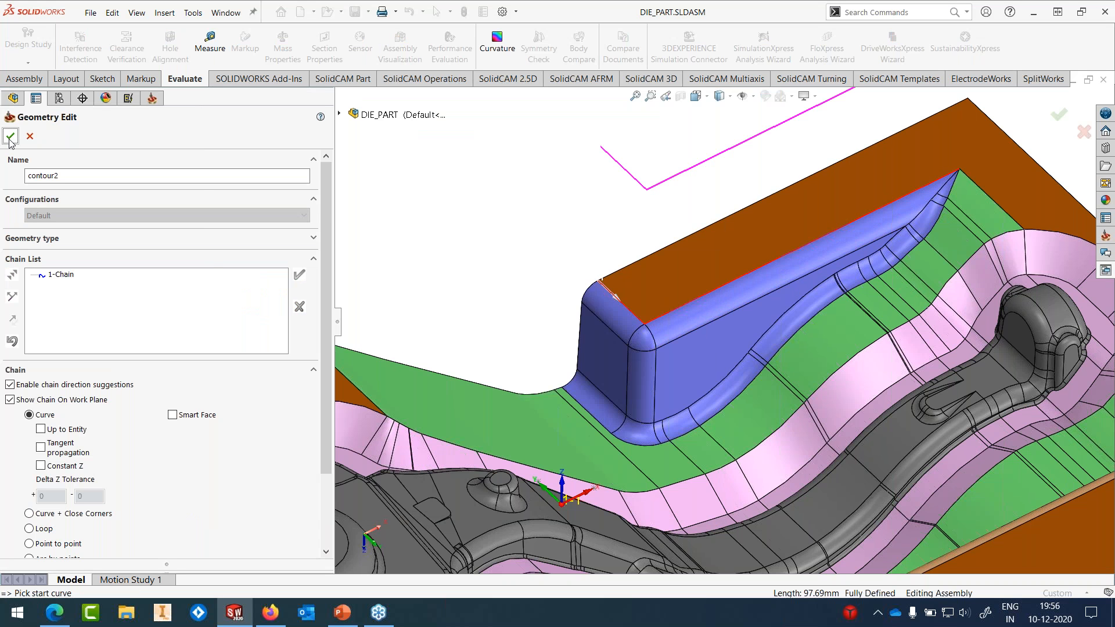
click(10, 137)
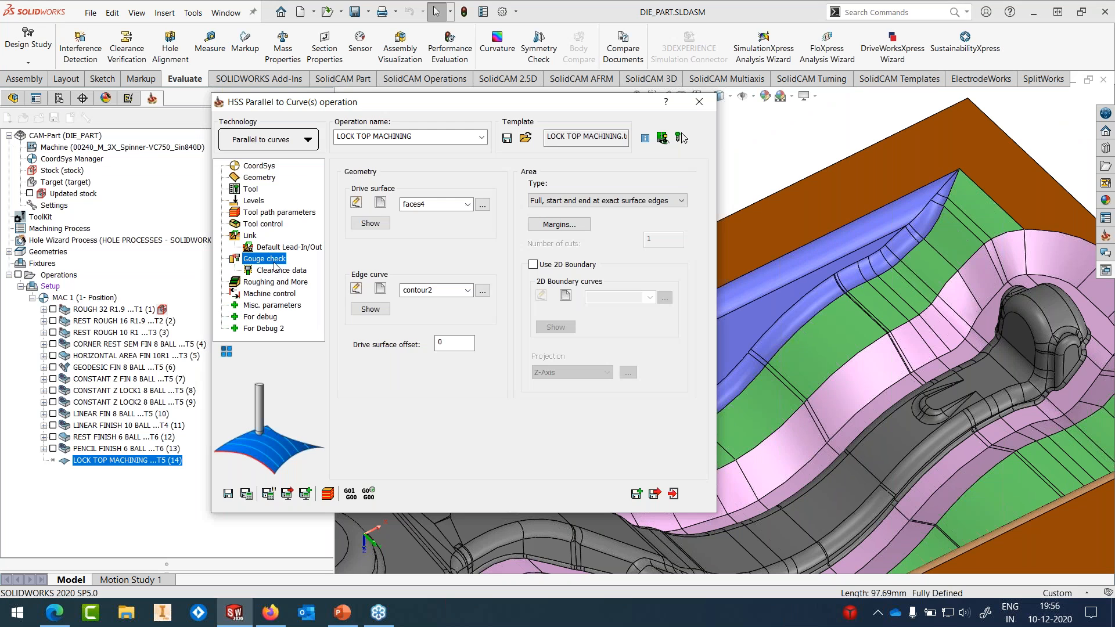
Step: Create a check surface geometry for the first gouge check and pick the blue fillet faces running down from the lock's pointed tip
click(566, 283)
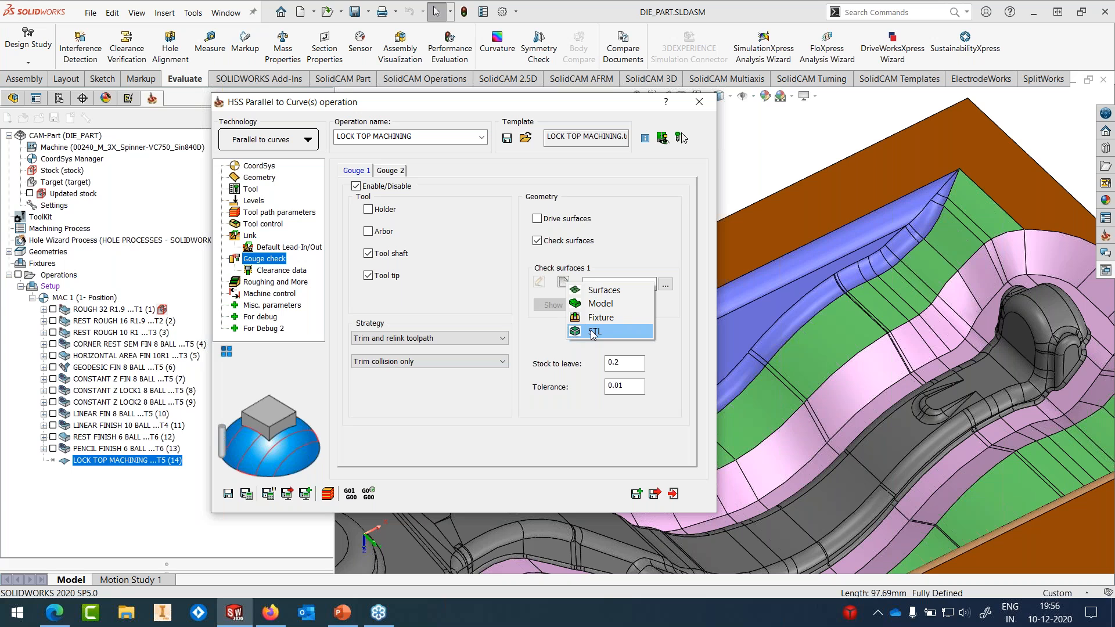
click(612, 294)
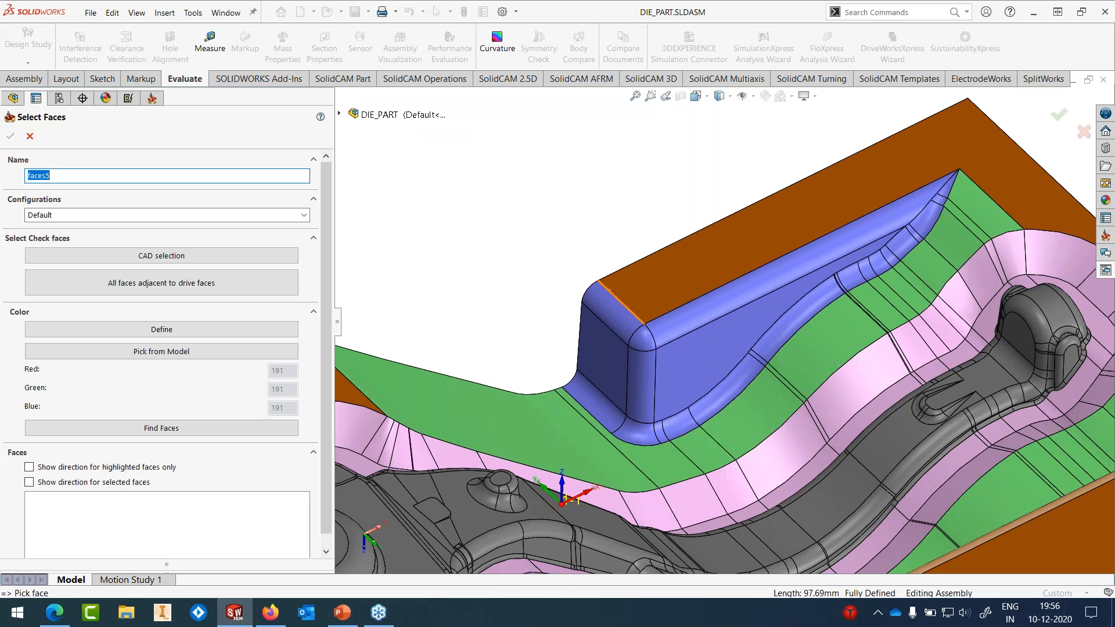
scroll(1070, 220, down, 5)
click(845, 277)
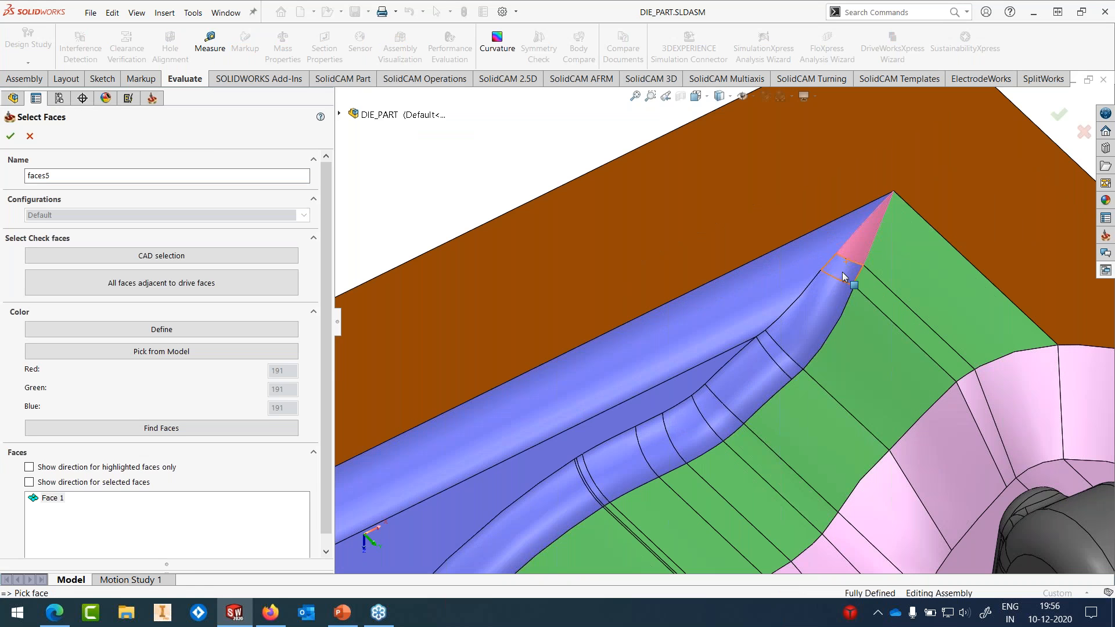
click(823, 317)
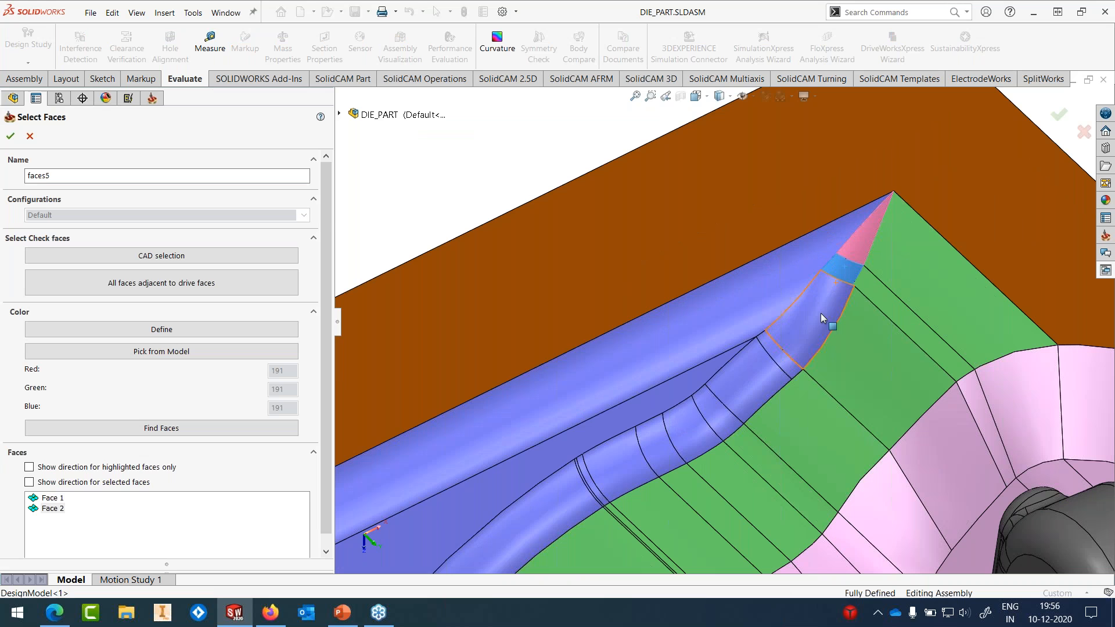
click(822, 318)
click(778, 357)
click(763, 386)
click(700, 441)
Step: Add the green faces beside the fillet, up to the lock's tip, to the check surfaces and calculate the operation
click(750, 448)
click(807, 421)
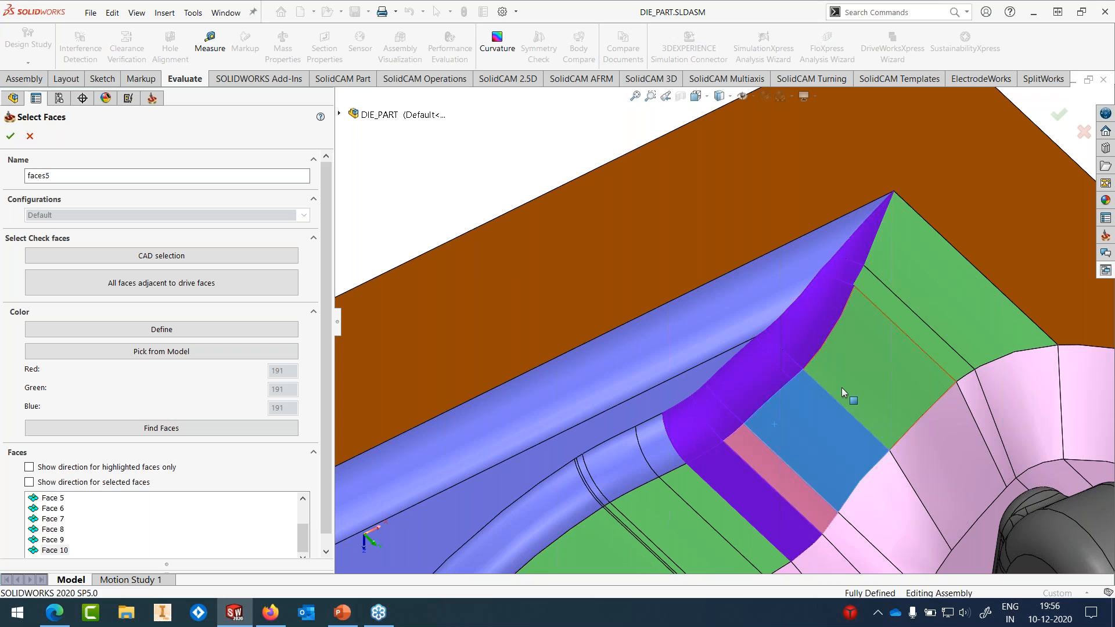
click(884, 336)
click(896, 311)
click(908, 295)
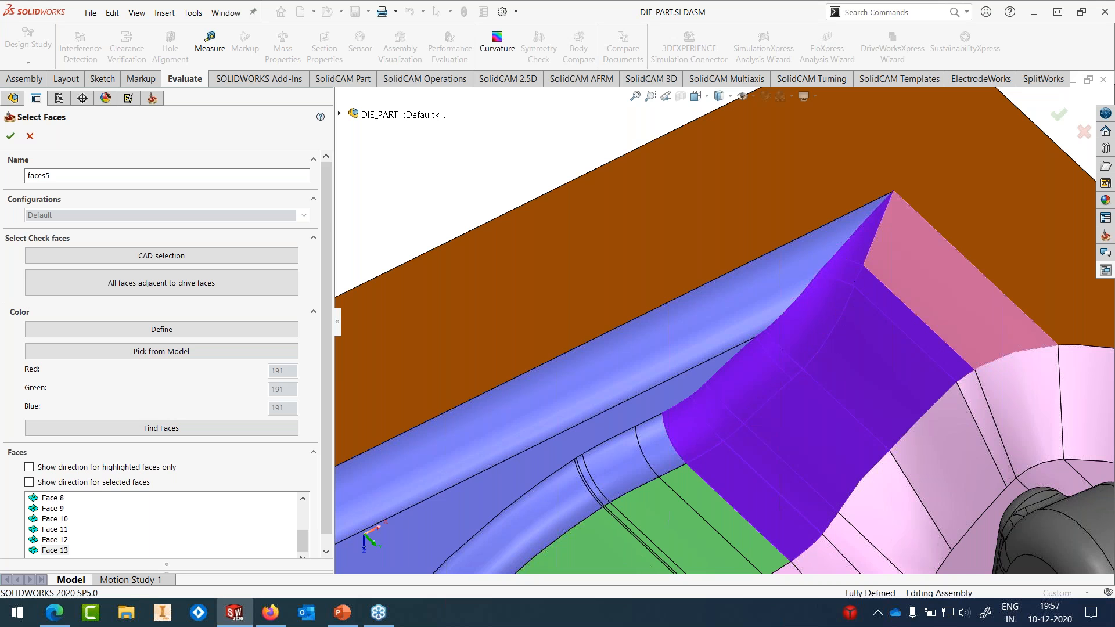
scroll(842, 302, up, 6)
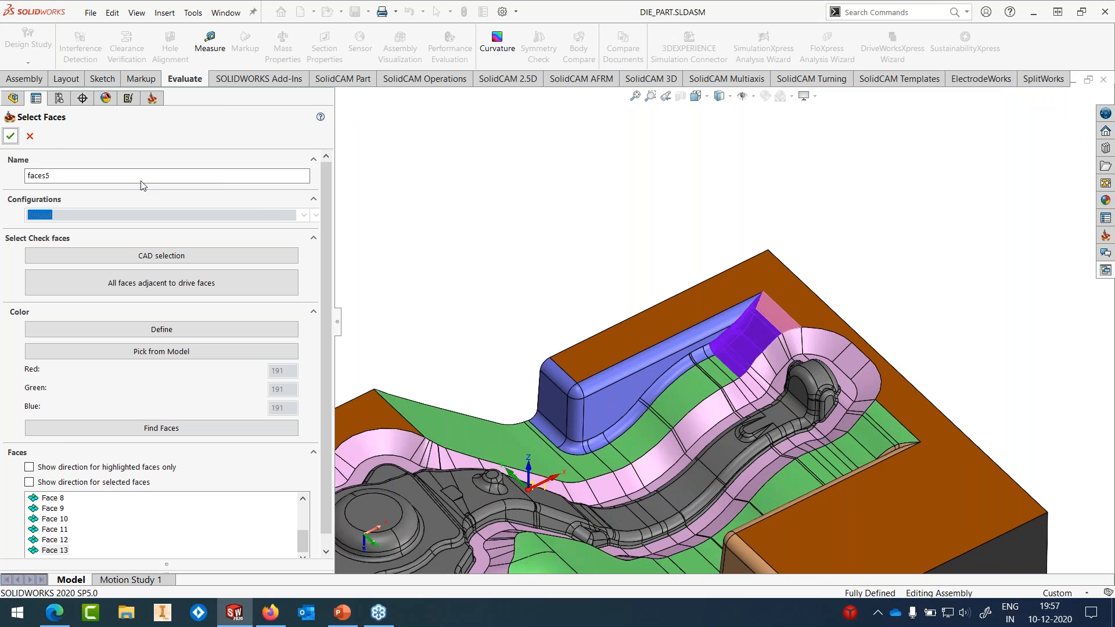
key(Return)
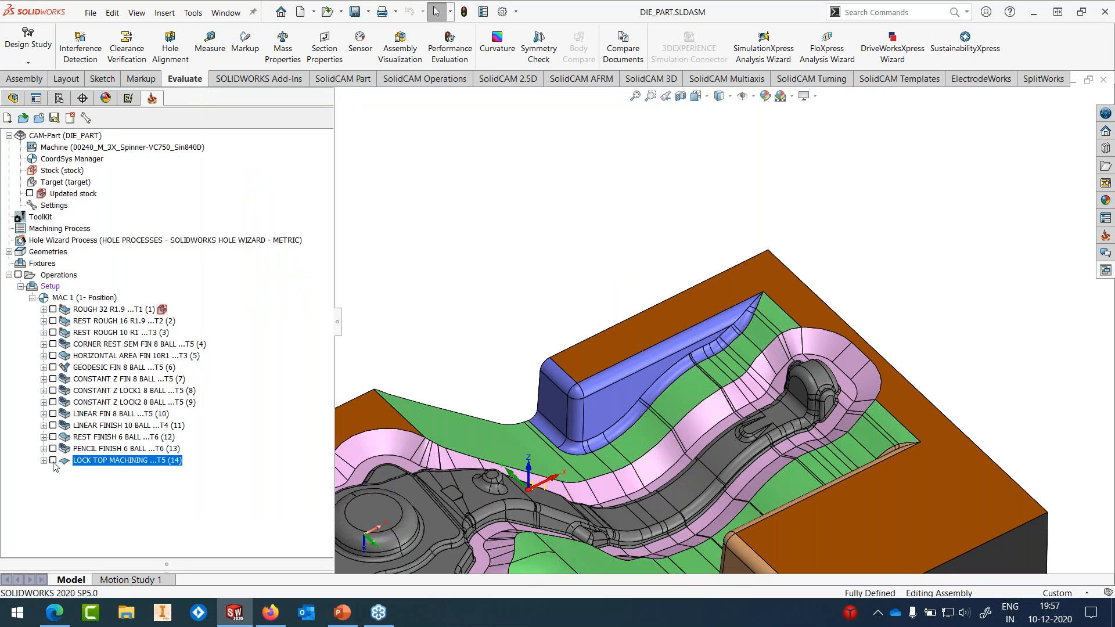
Step: Display the LOCK TOP MACHINING tool path to examine its passes around the blue lock, and hide it
click(53, 460)
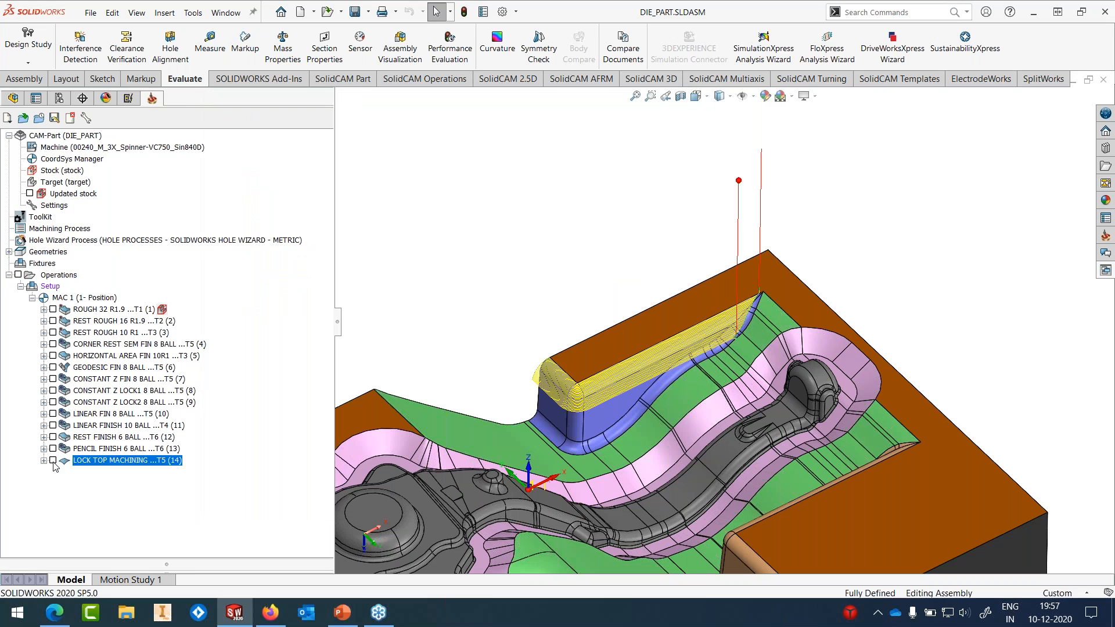
scroll(579, 398, down, 5)
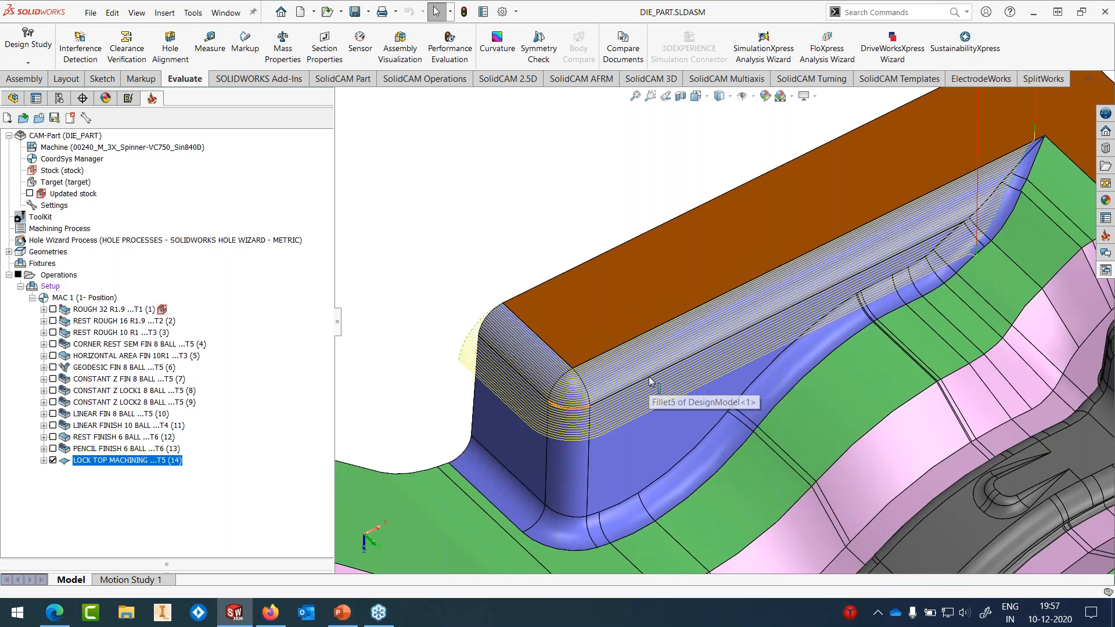
scroll(651, 381, up, 5)
scroll(664, 381, down, 5)
middle_drag(664, 381, 573, 363)
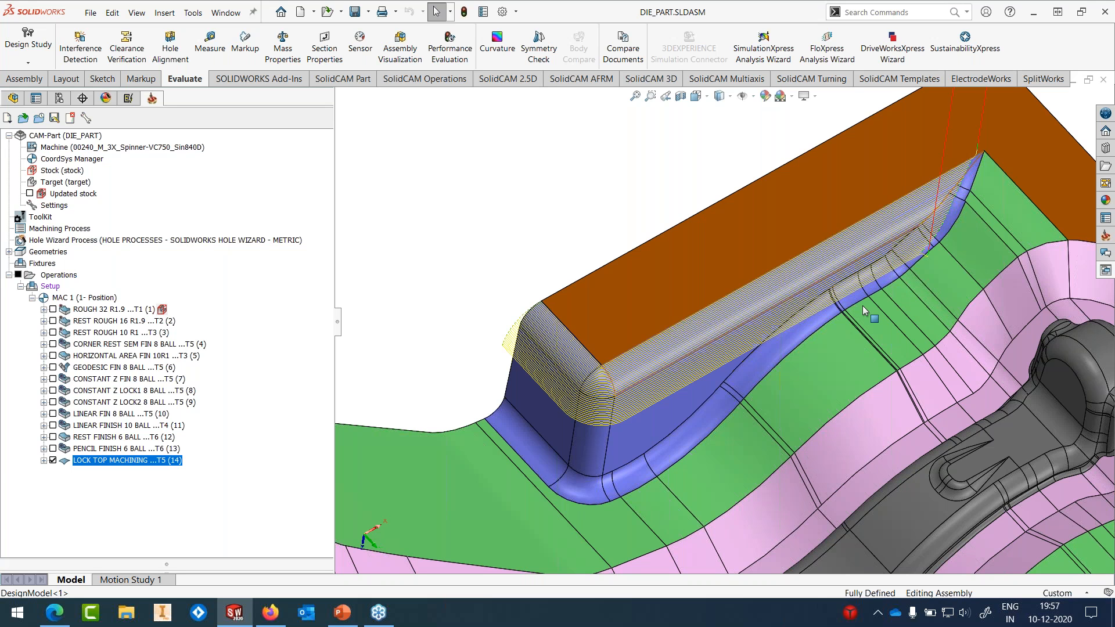
middle_drag(863, 312, 802, 273)
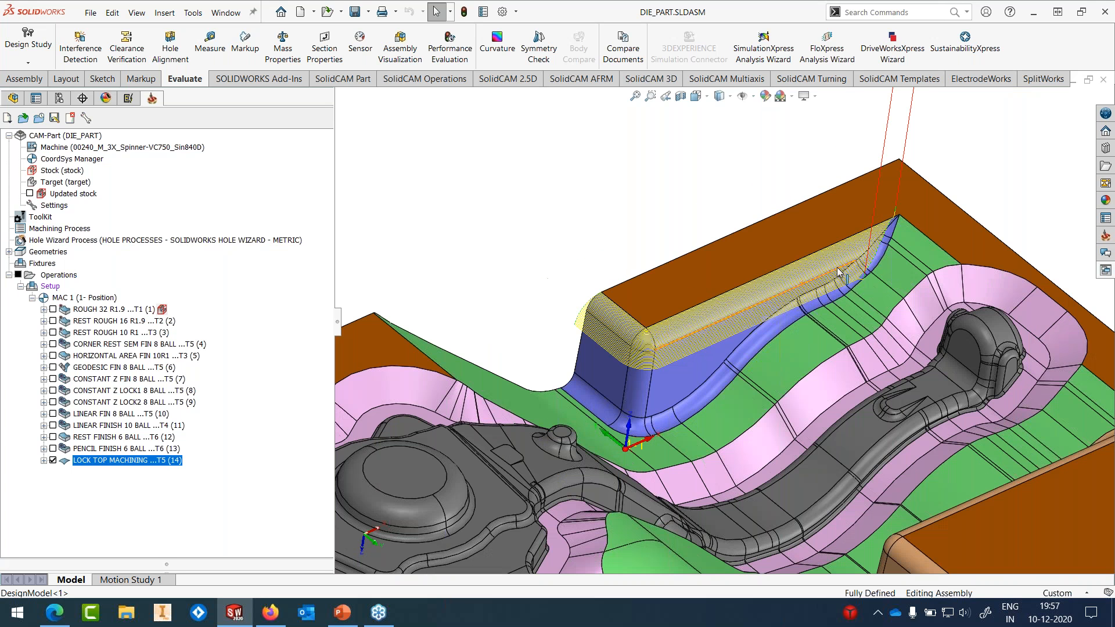
click(53, 460)
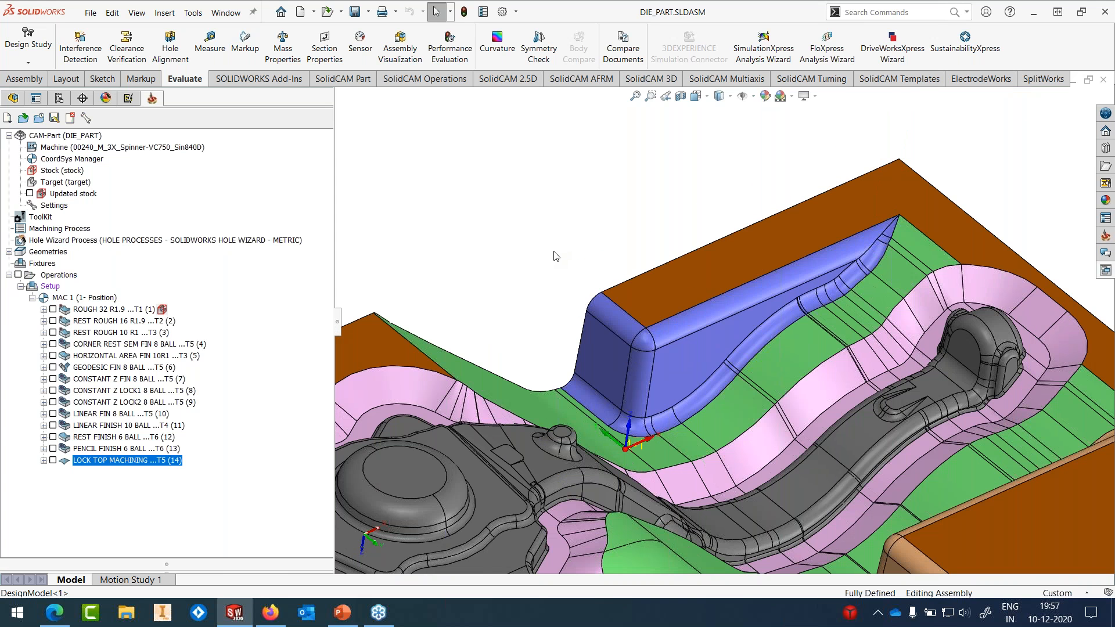
Step: Generate the CAM-part's tool sheet in the Excel 2010+ style with all sections included, overwriting the existing doc.xlsx
scroll(554, 251, up, 5)
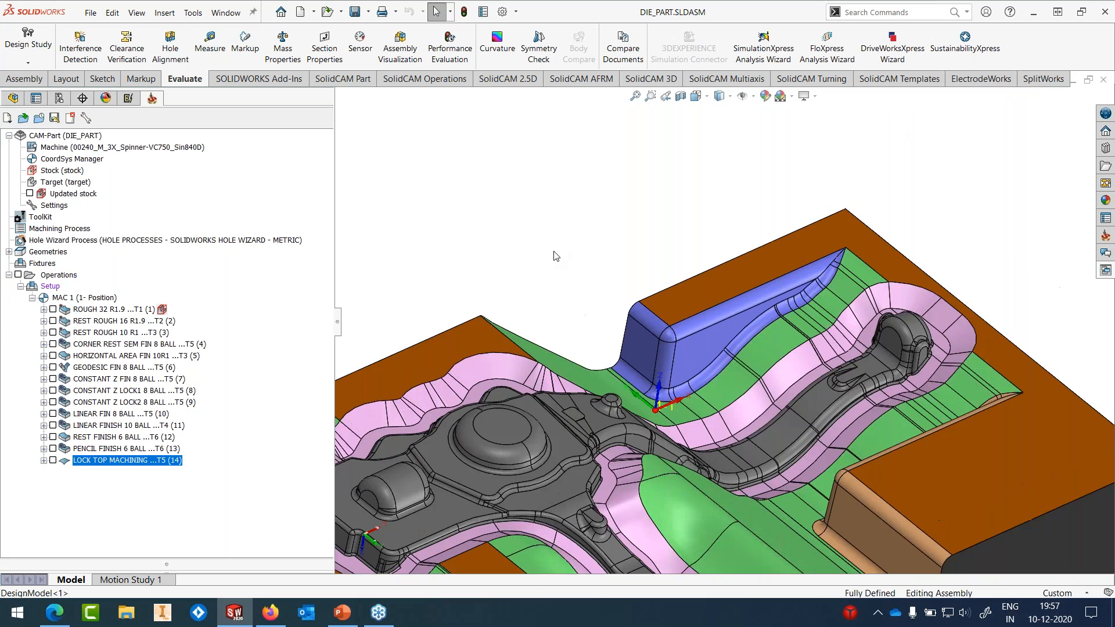
click(92, 136)
right_click(92, 137)
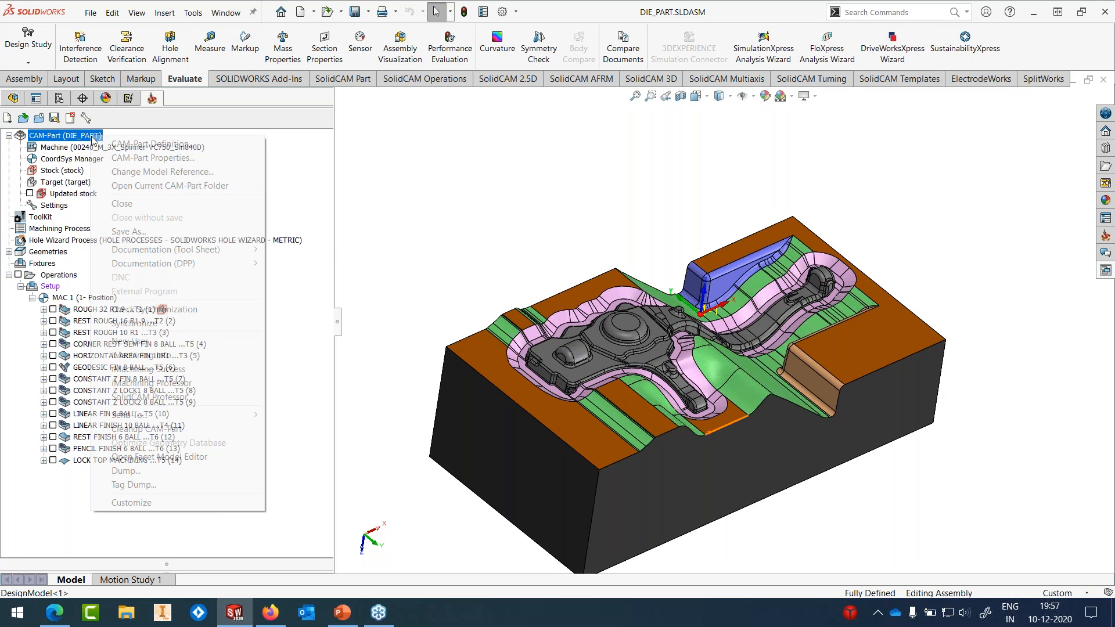
mouse_move(173, 256)
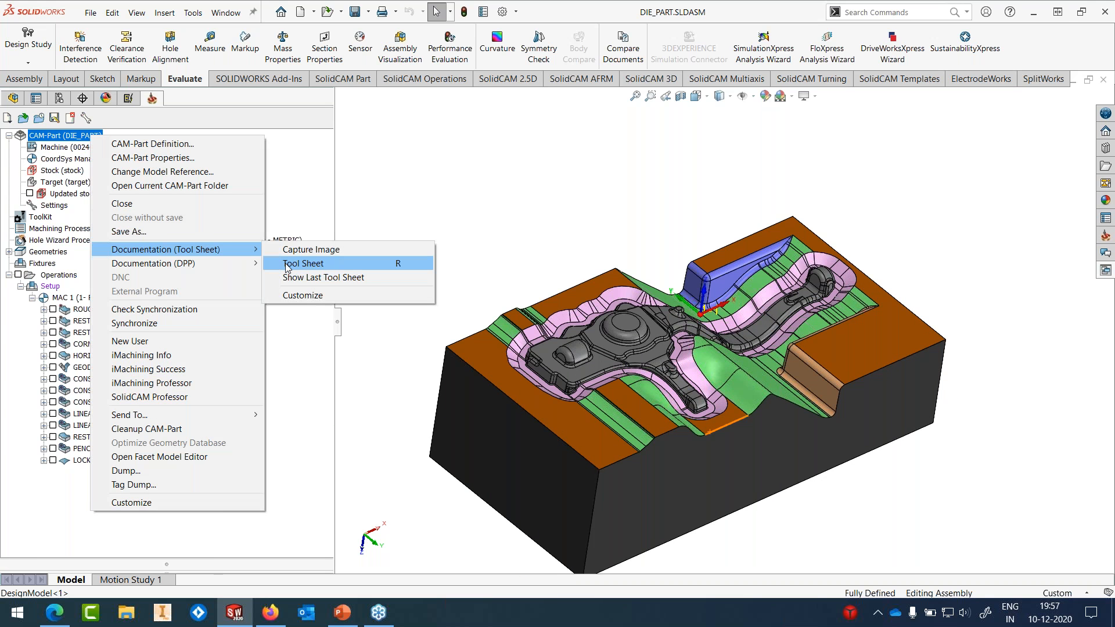
click(302, 264)
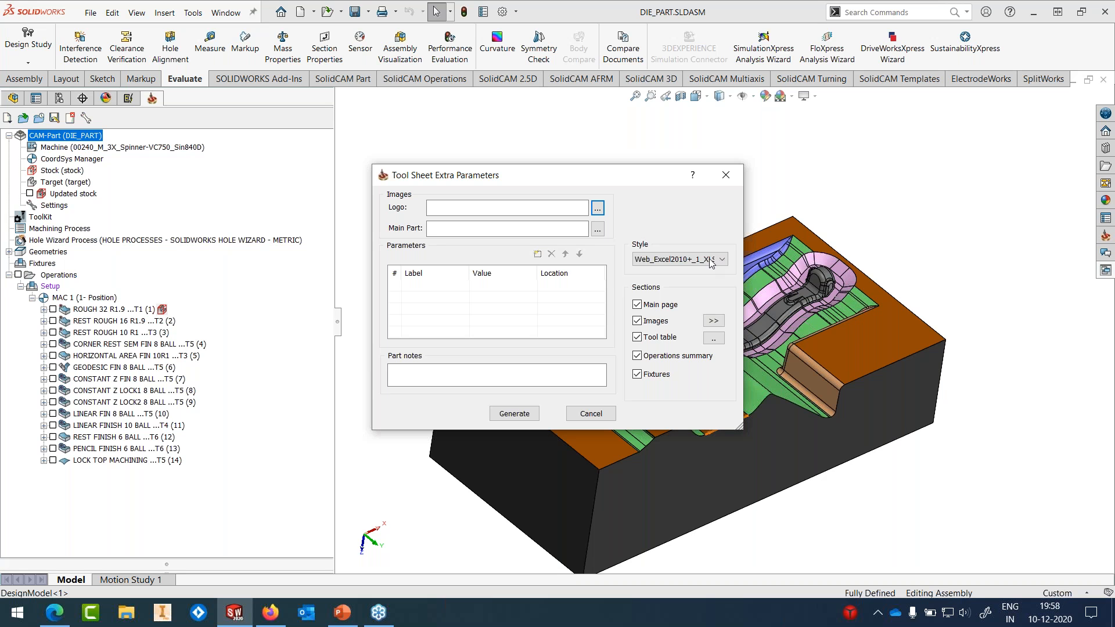
click(526, 416)
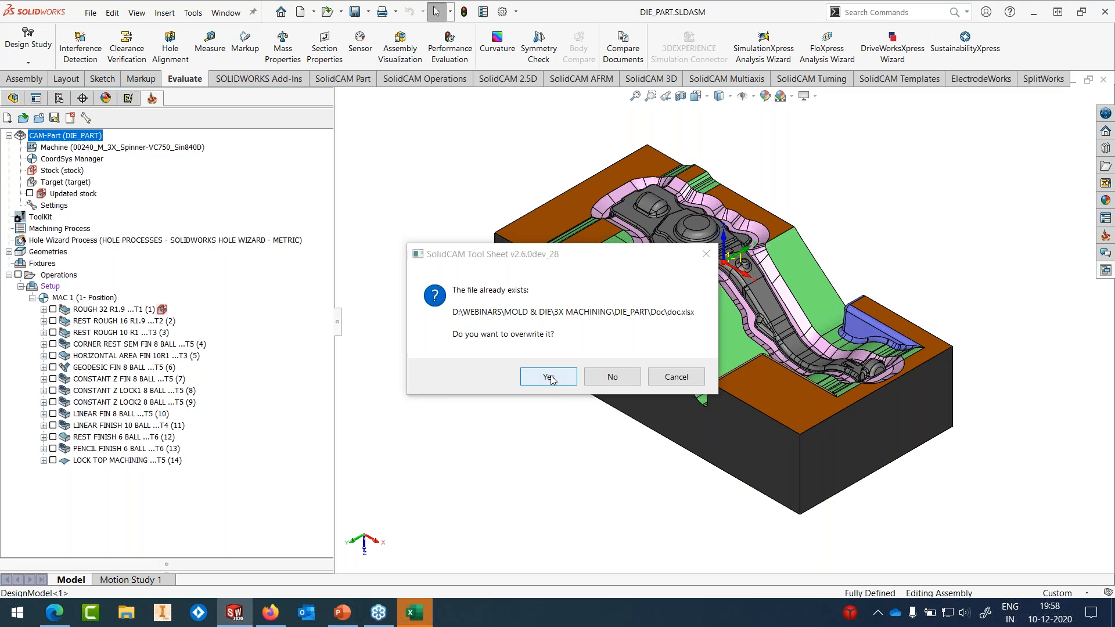
click(549, 377)
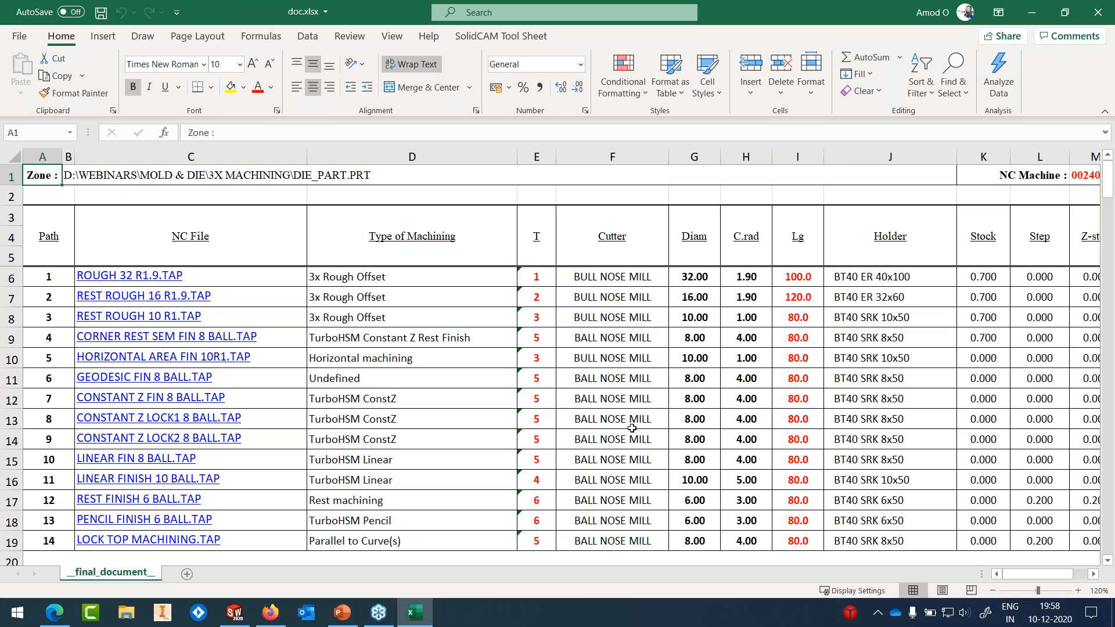
Step: Examine the Excel tool sheet's operations, tools, holders and cutting parameters across its columns, and return to SOLIDWORKS
scroll(632, 429, down, 1)
scroll(634, 429, up, 1)
click(1094, 574)
click(1094, 575)
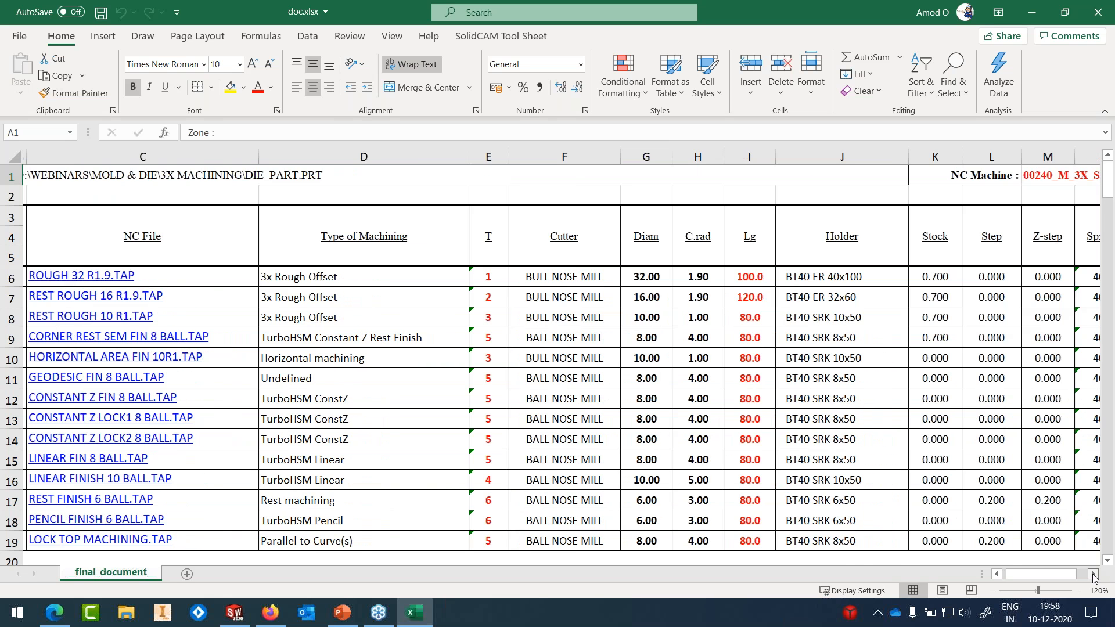
click(1094, 575)
click(1093, 574)
drag(1047, 574, 1017, 577)
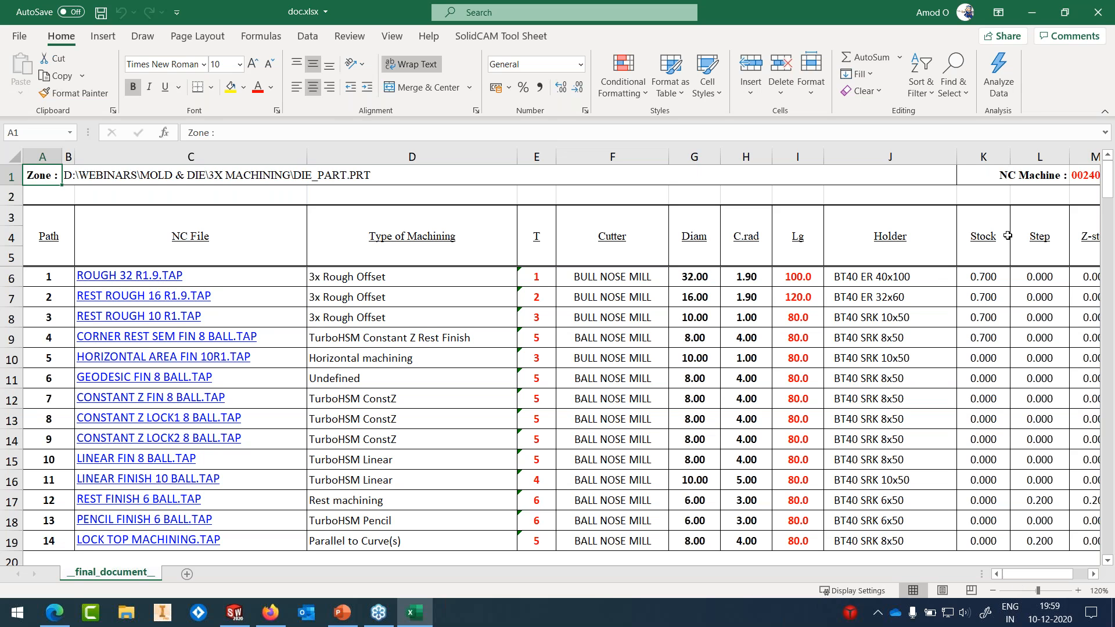
click(1039, 12)
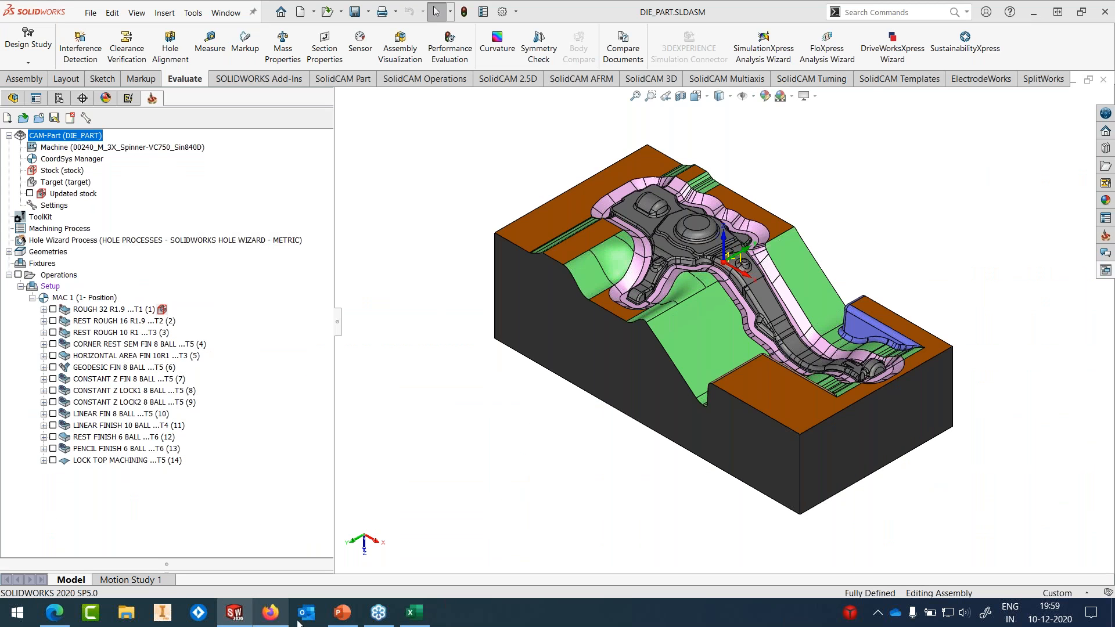
Step: Switch to the SolidCAM Die-Mold Machining presentation in PowerPoint, present full screen from the HSM Finishing Patterns slide and advance one slide
click(334, 621)
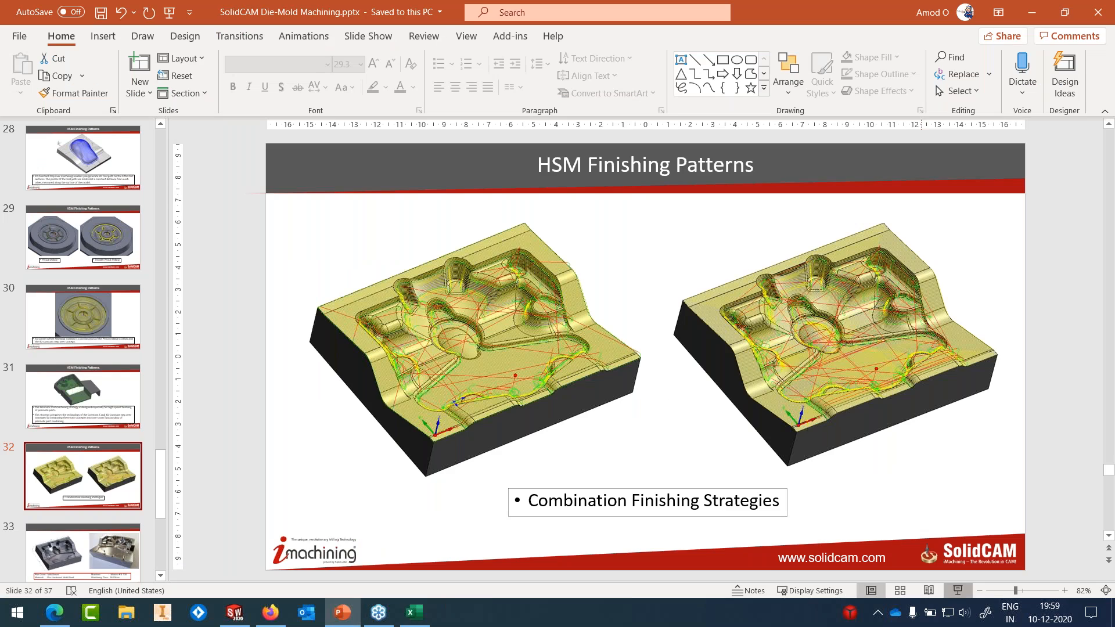
key(shift+F5)
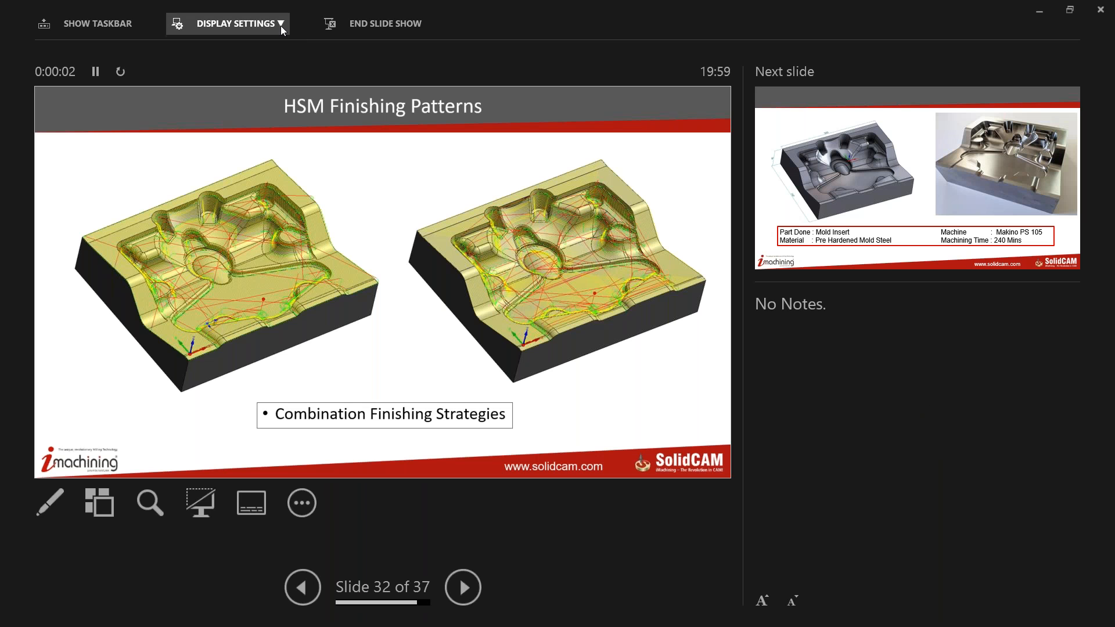
click(279, 55)
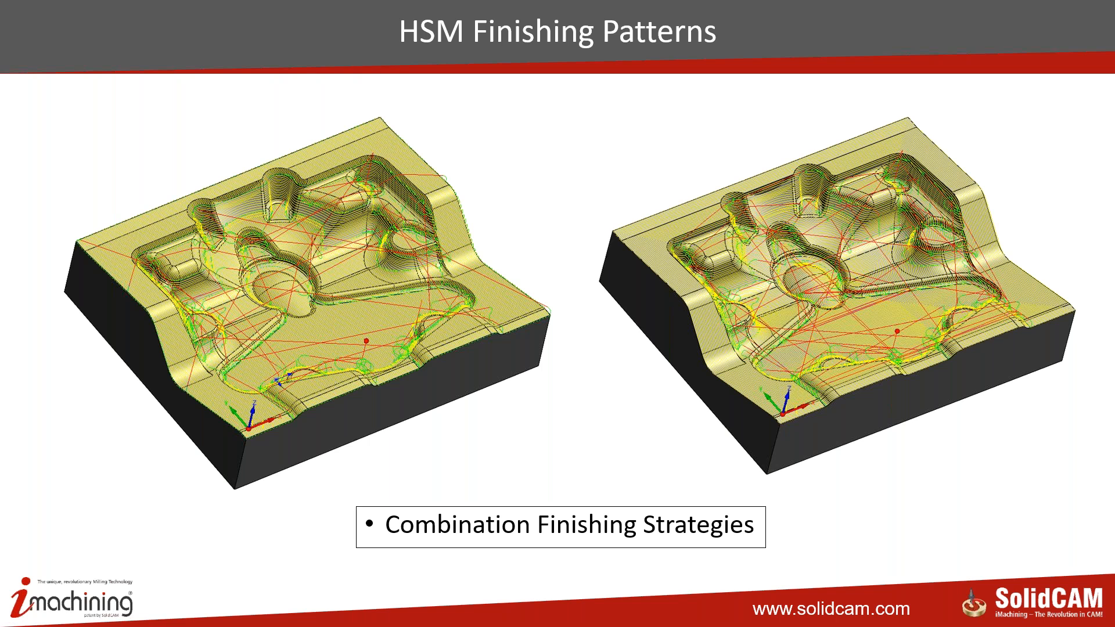
click(543, 123)
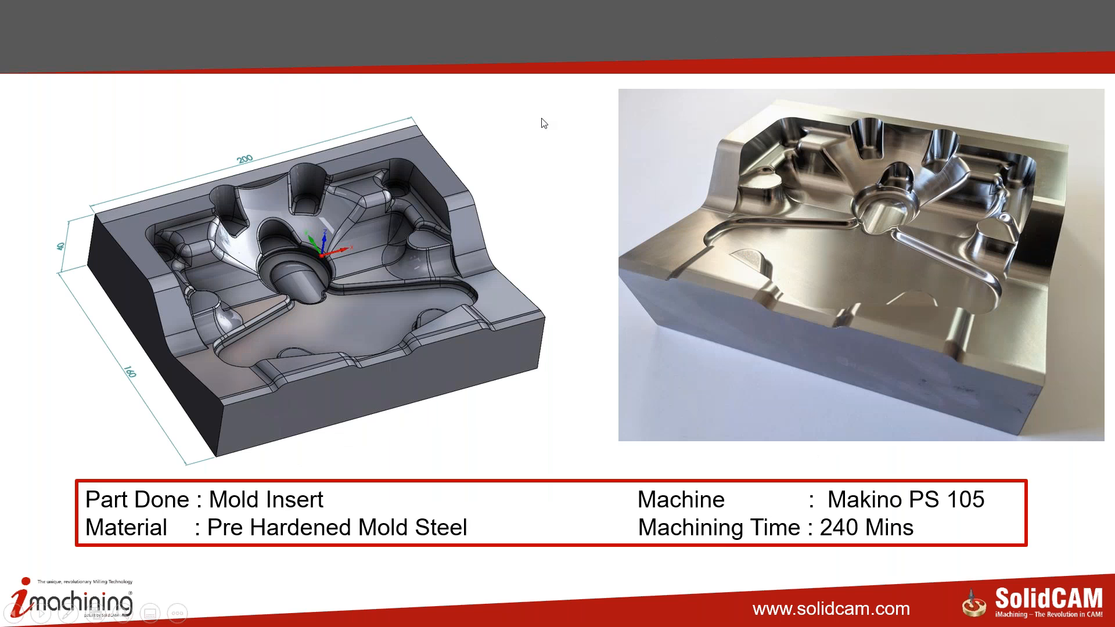
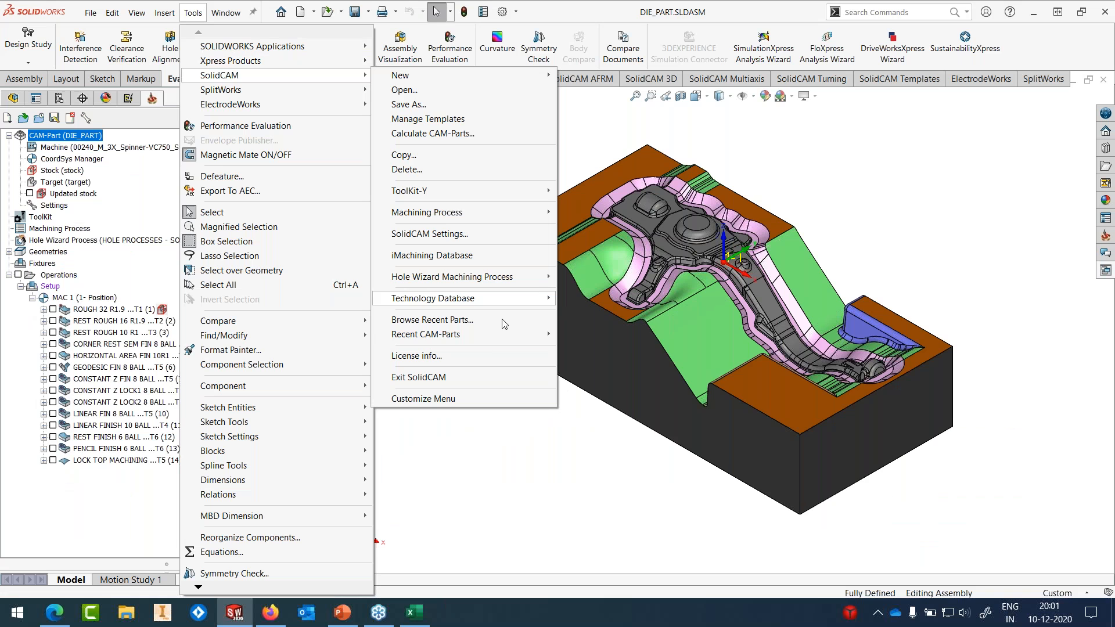
Step: Open the recent CAM-part CAVITY-1 in SOLIDWORKS and bring the deep open pocket at the cavity's side into close view
click(770, 365)
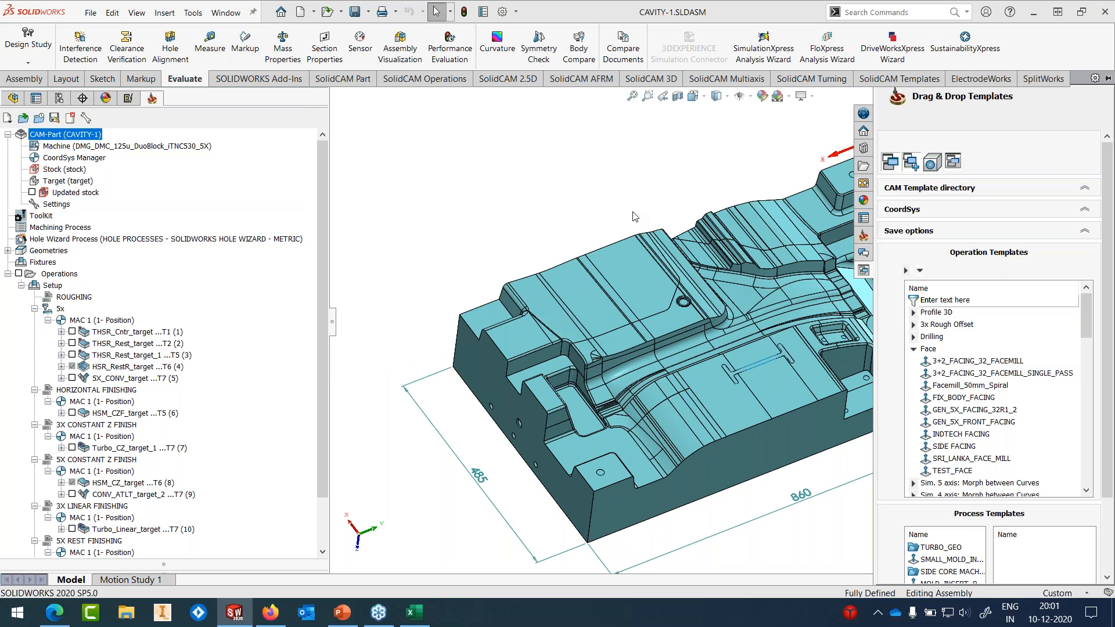
middle_drag(917, 456, 794, 418)
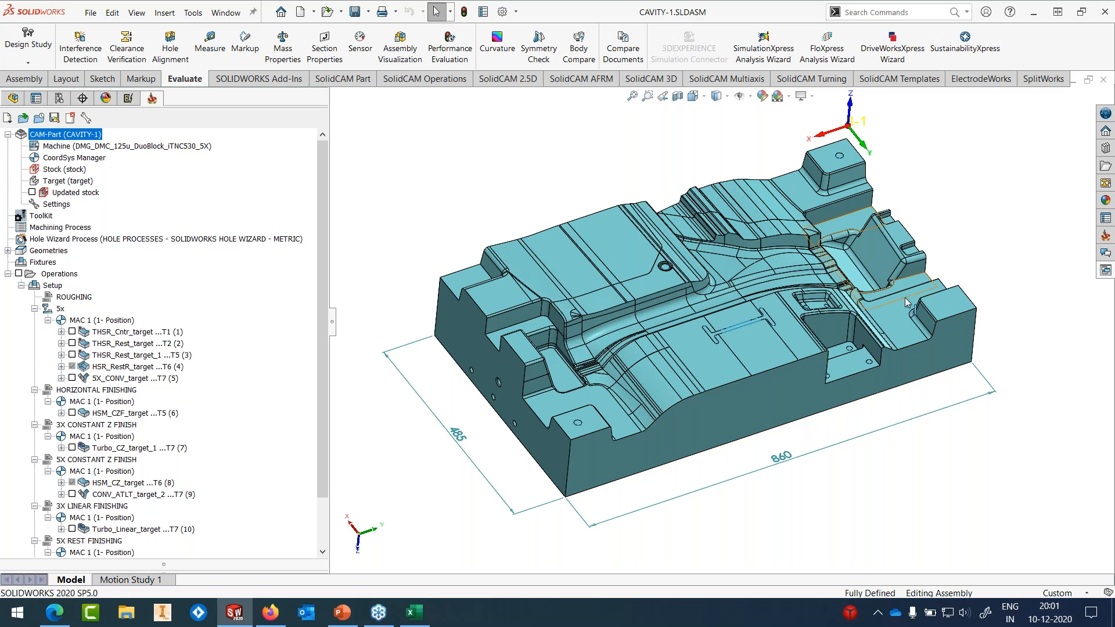
scroll(882, 341, down, 2)
scroll(882, 341, down, 2)
middle_drag(882, 341, 850, 281)
scroll(842, 270, down, 3)
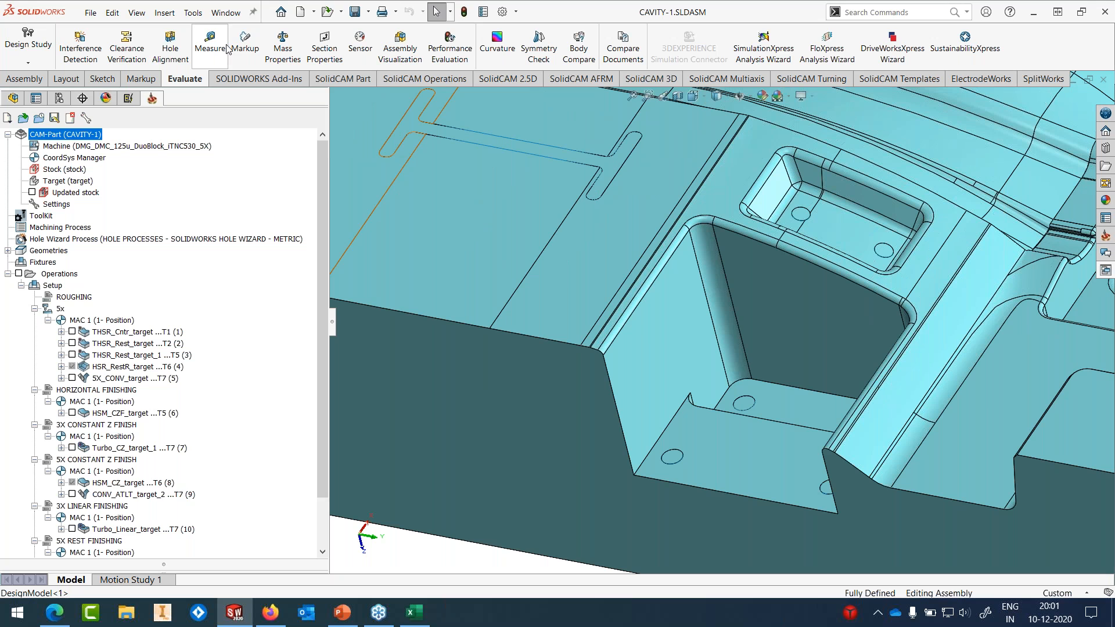
Step: Measure the depth of the cavity's deep side pocket from its upper corner to the floor face
click(210, 47)
click(685, 227)
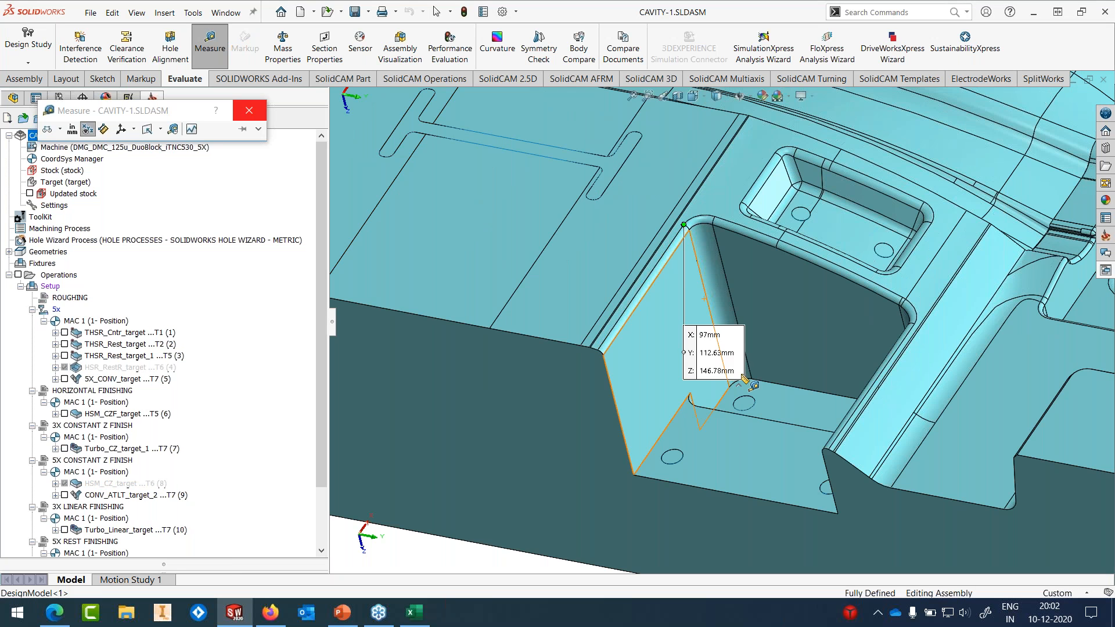
click(772, 401)
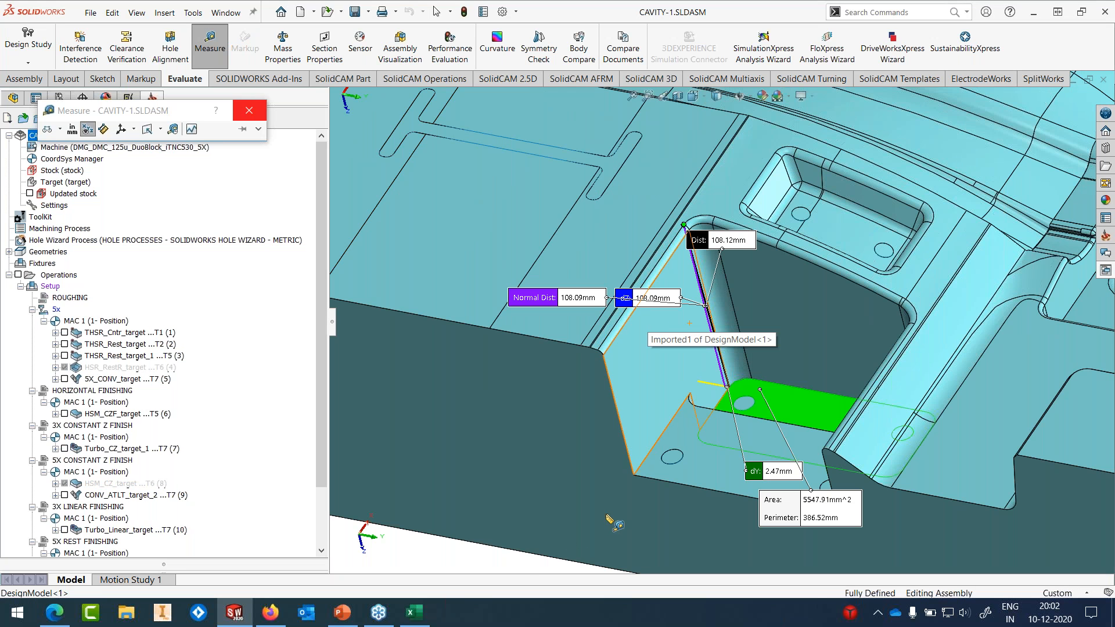
Step: Check the radius of curvature of the deep side pocket's corner fillet, close Measure and turn the curvature display off
click(477, 560)
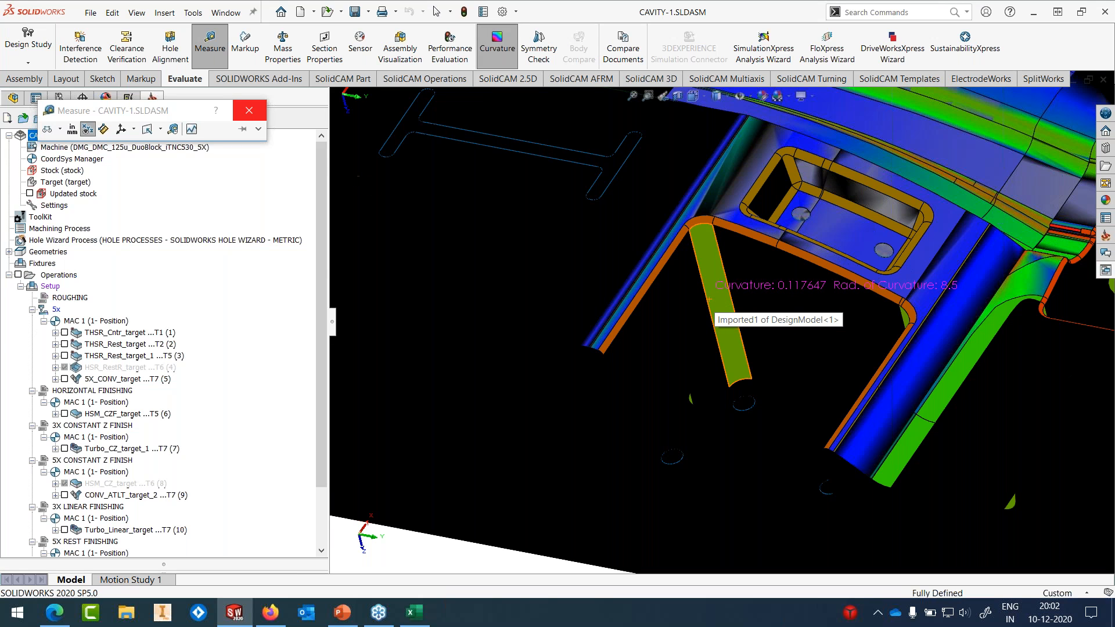
click(254, 117)
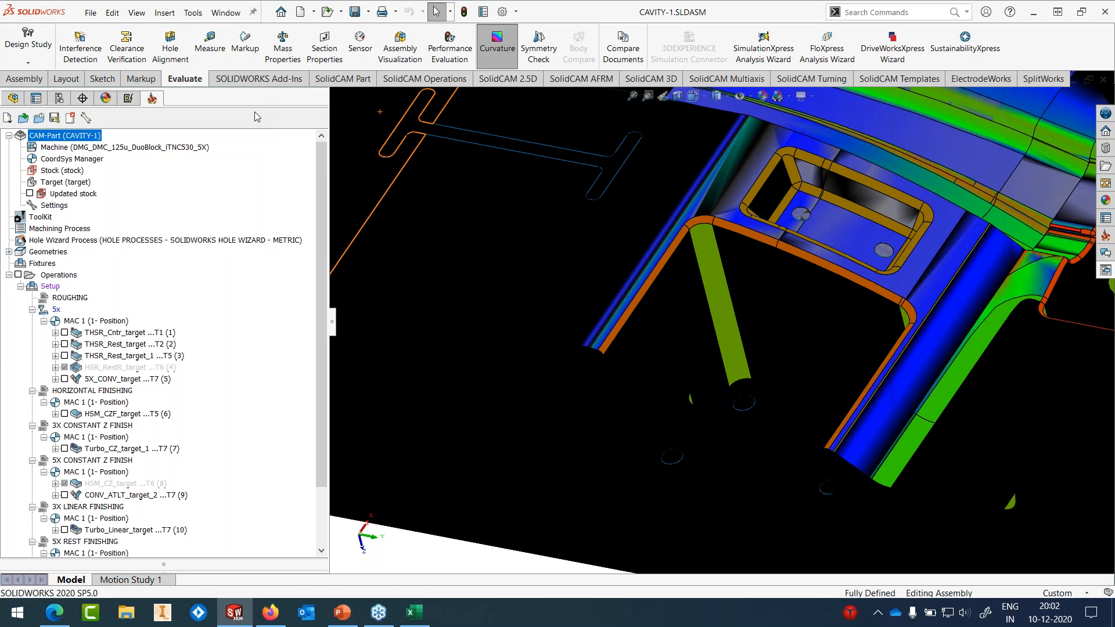
click(512, 51)
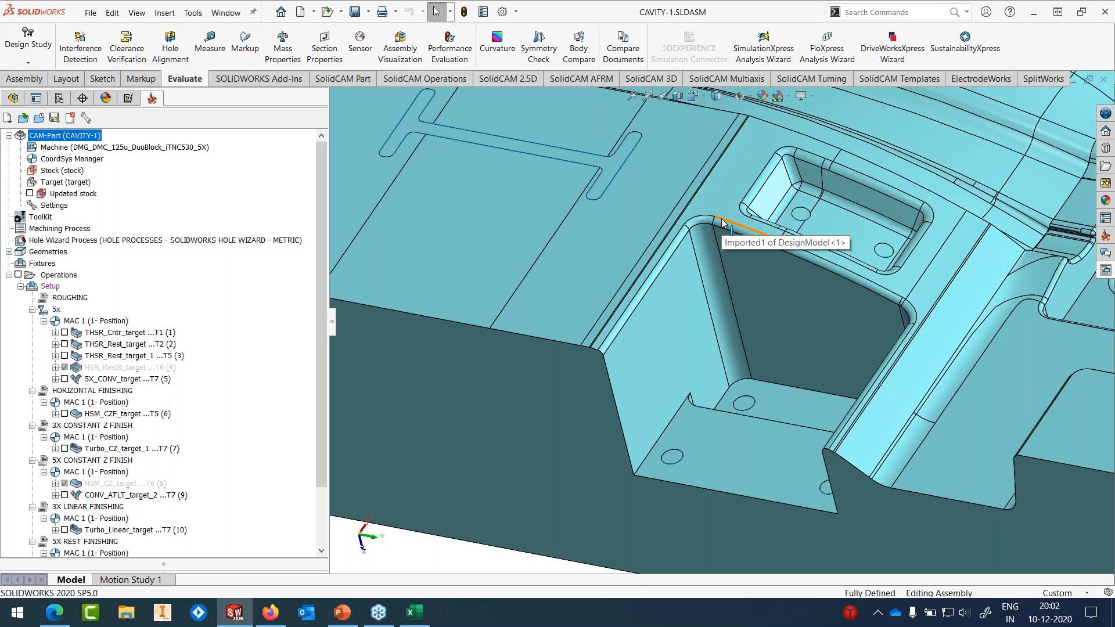
scroll(728, 259, up, 2)
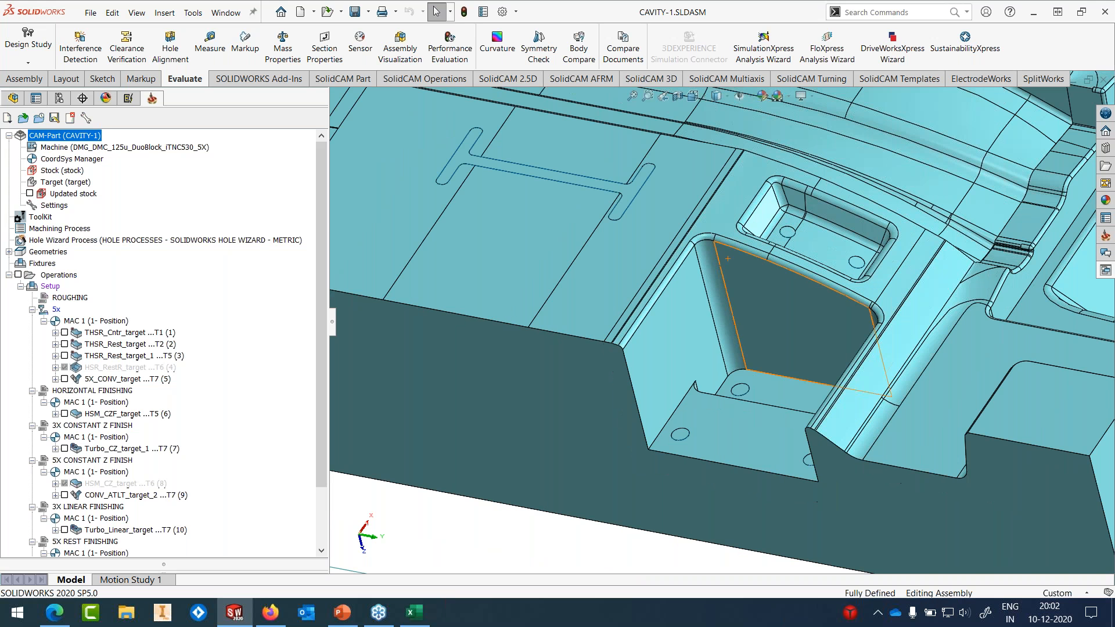
scroll(728, 258, up, 2)
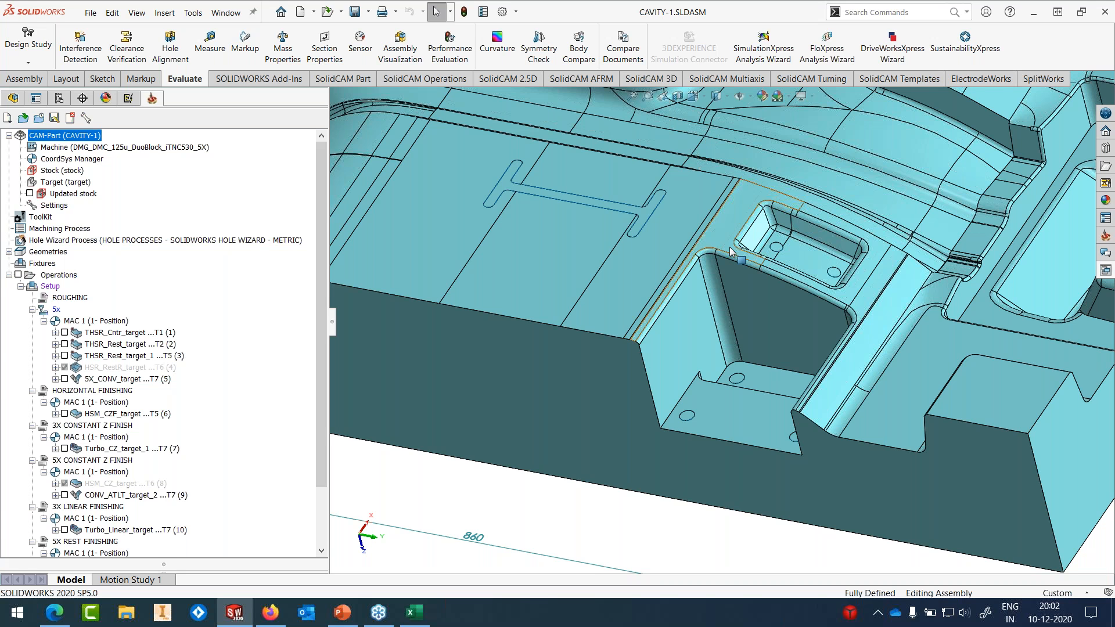
Step: Unsuppress the HSR_RestR_target operation in the roughing group of the 5x submachine
click(531, 189)
right_click(113, 372)
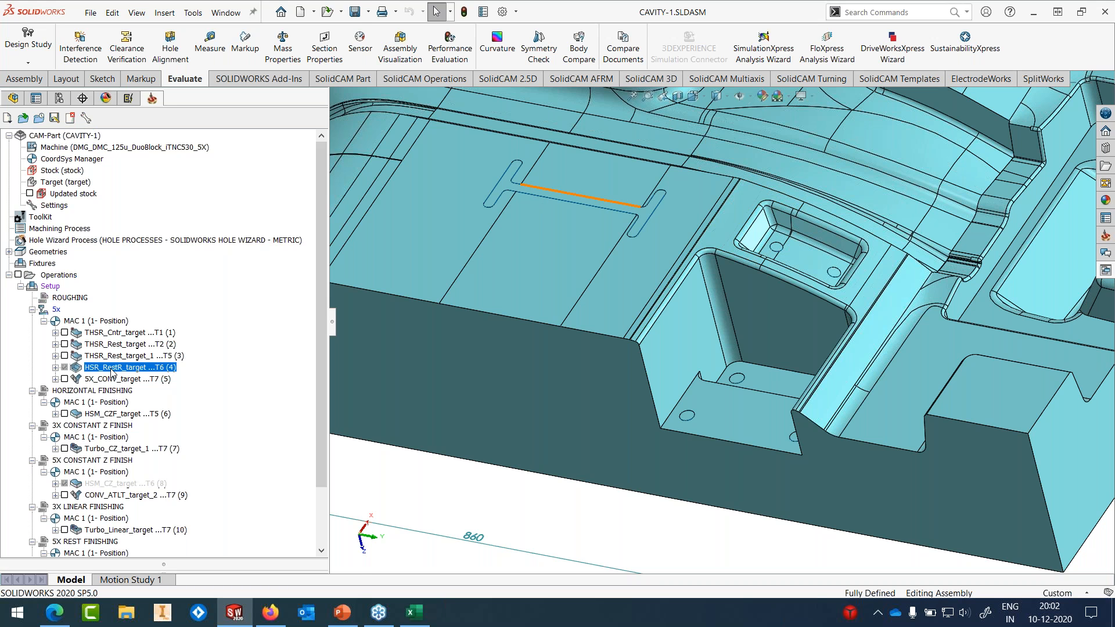
mouse_move(129, 613)
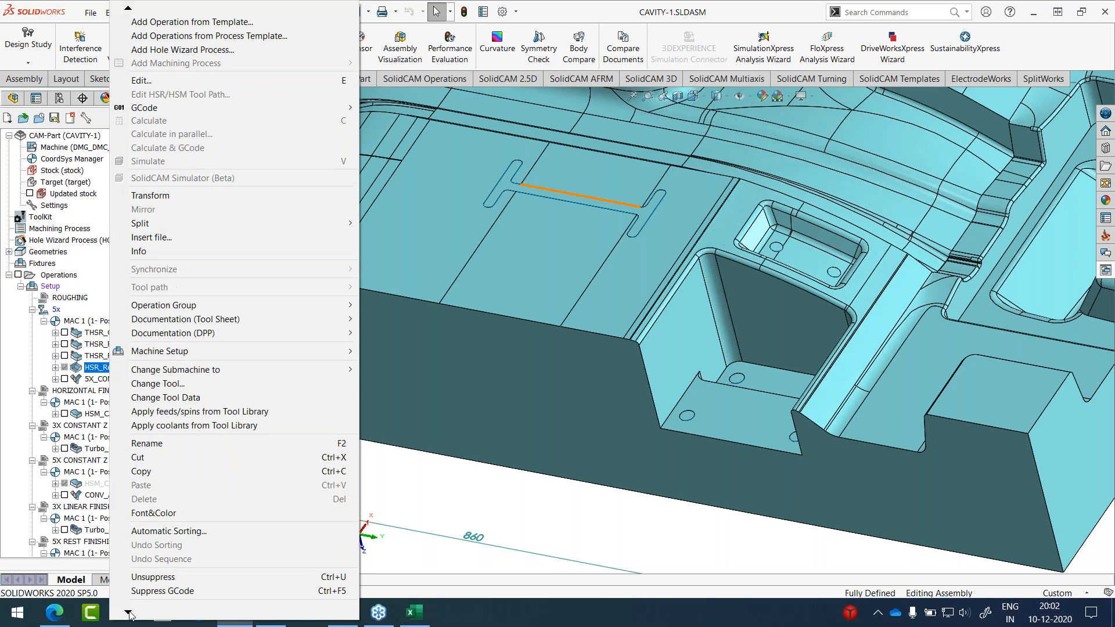
click(153, 563)
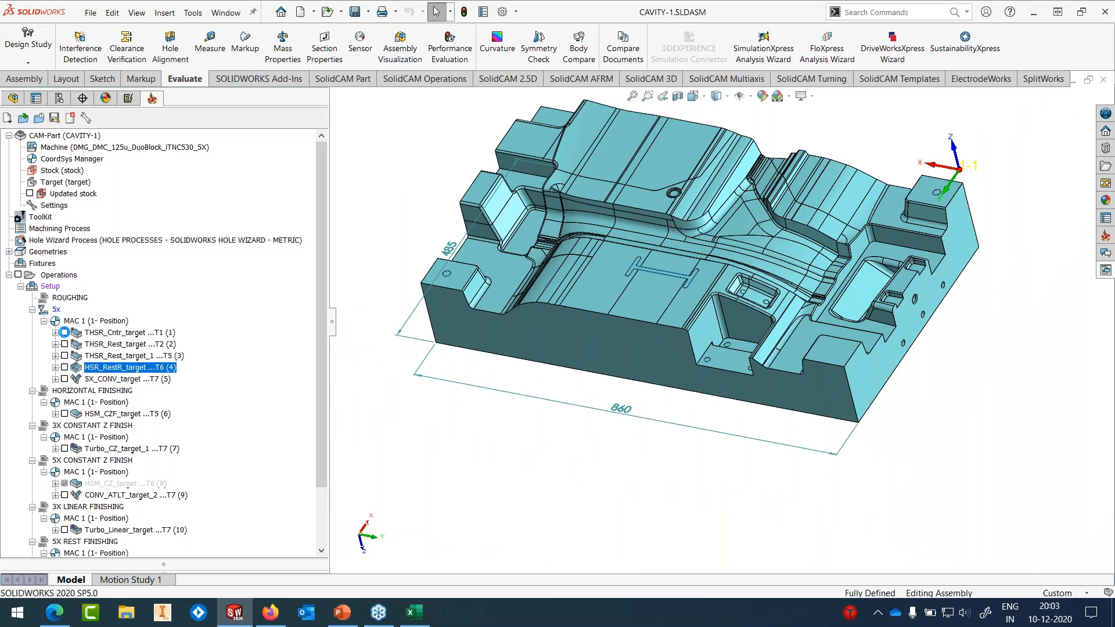
Step: Display the THSR_Cntr_target roughing tool path on the whole cavity, inspect it and hide it again
click(64, 332)
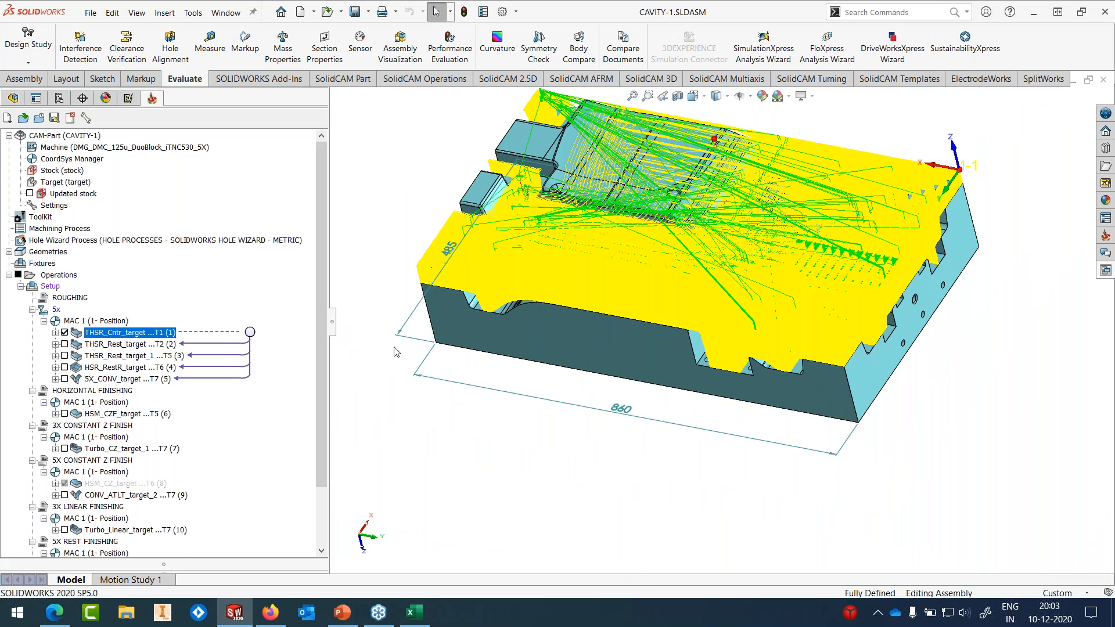
middle_drag(625, 271, 655, 226)
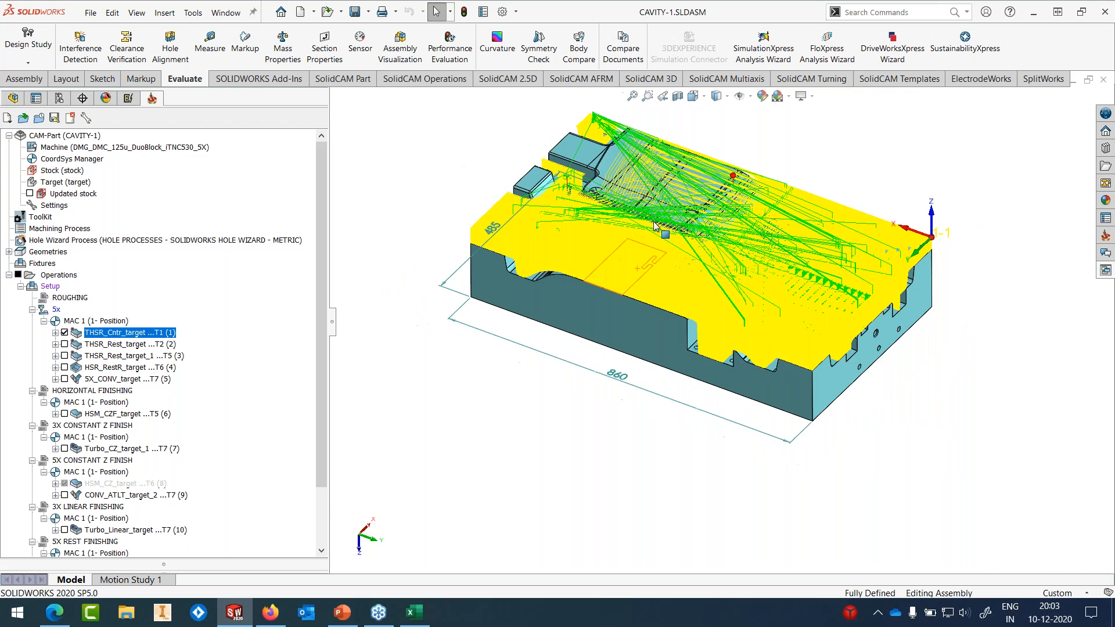
scroll(653, 226, down, 2)
click(64, 332)
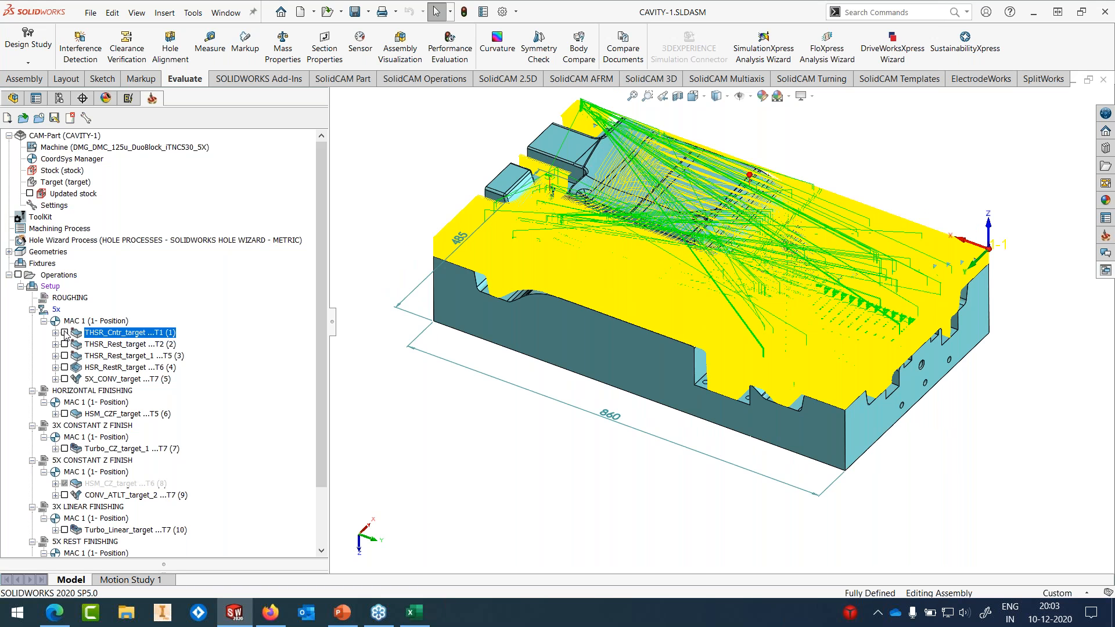
click(65, 333)
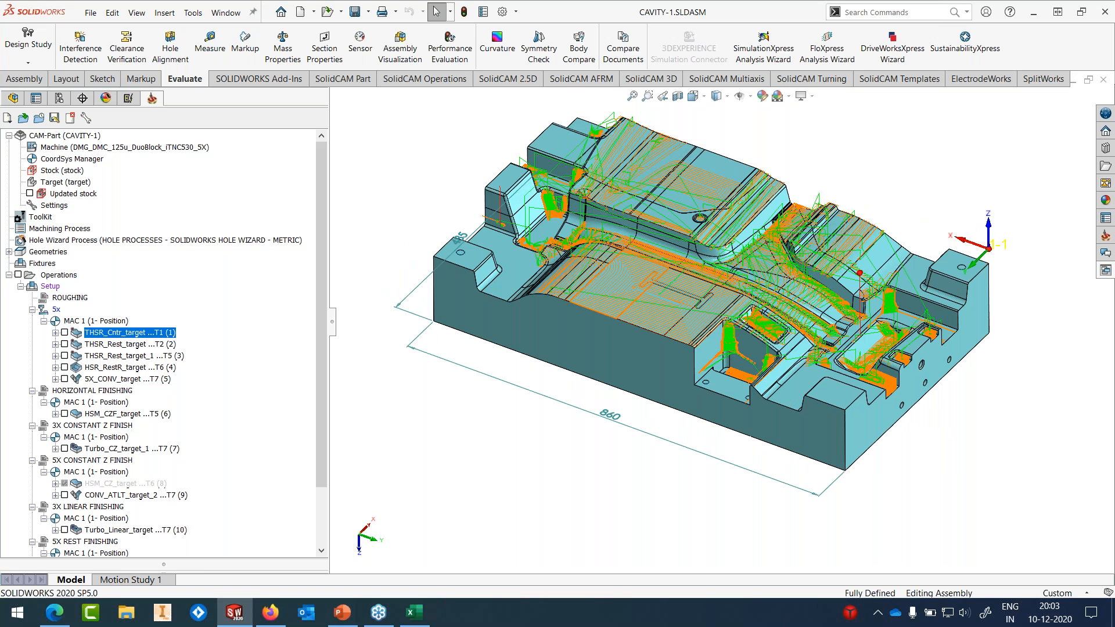
Step: Display the THSR_Rest_target tool path, examine its coverage of the deep side pocket and the whole cavity, and hide it
click(65, 344)
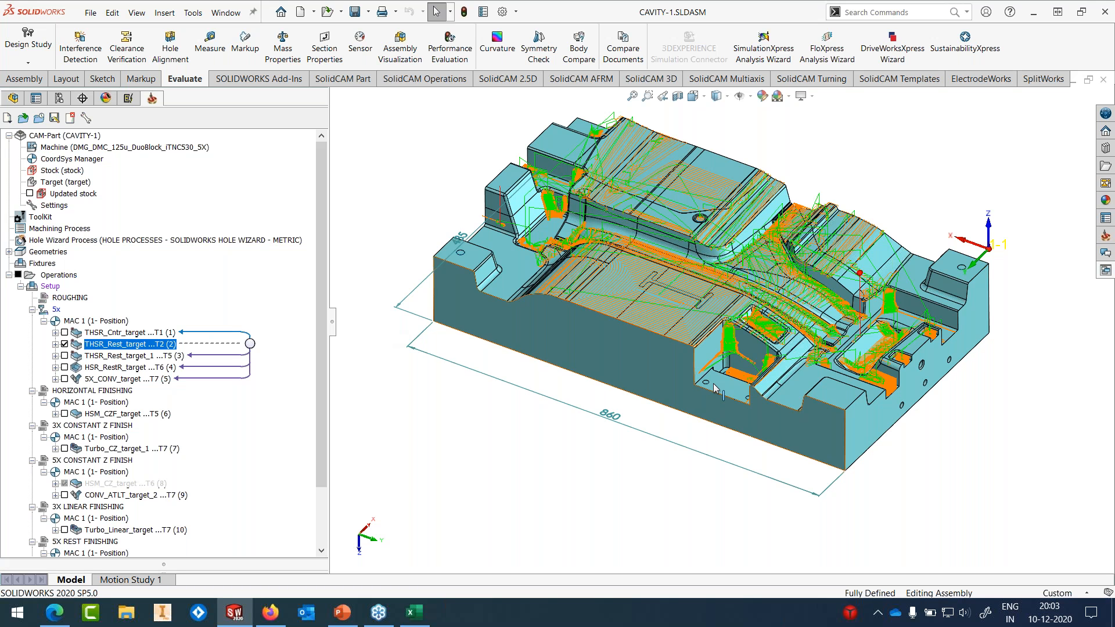
scroll(748, 362, down, 5)
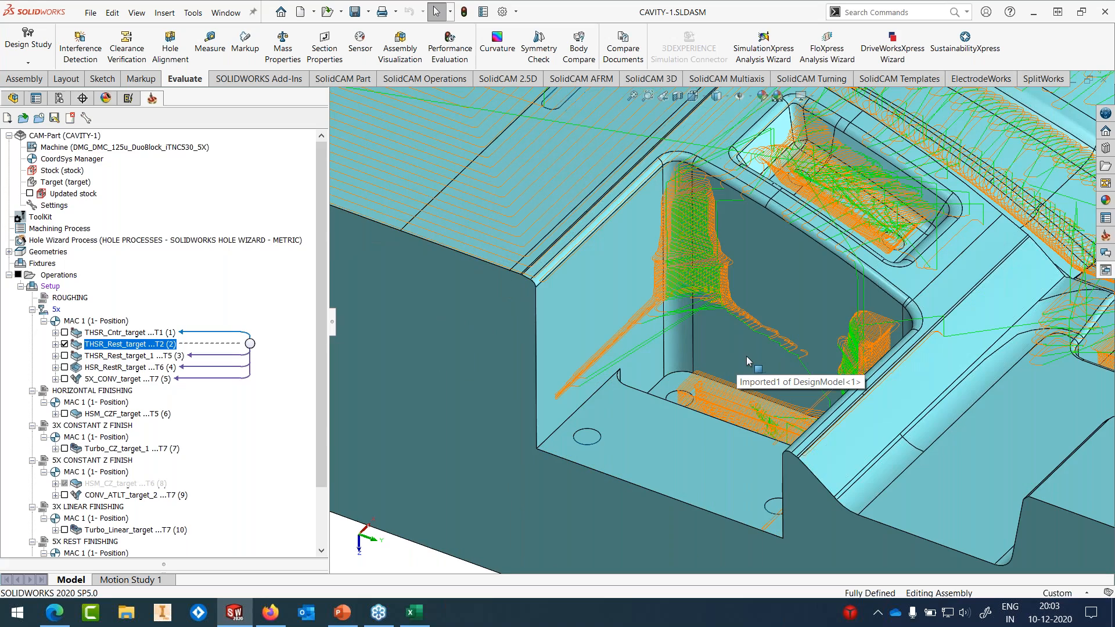
middle_drag(750, 359, 816, 429)
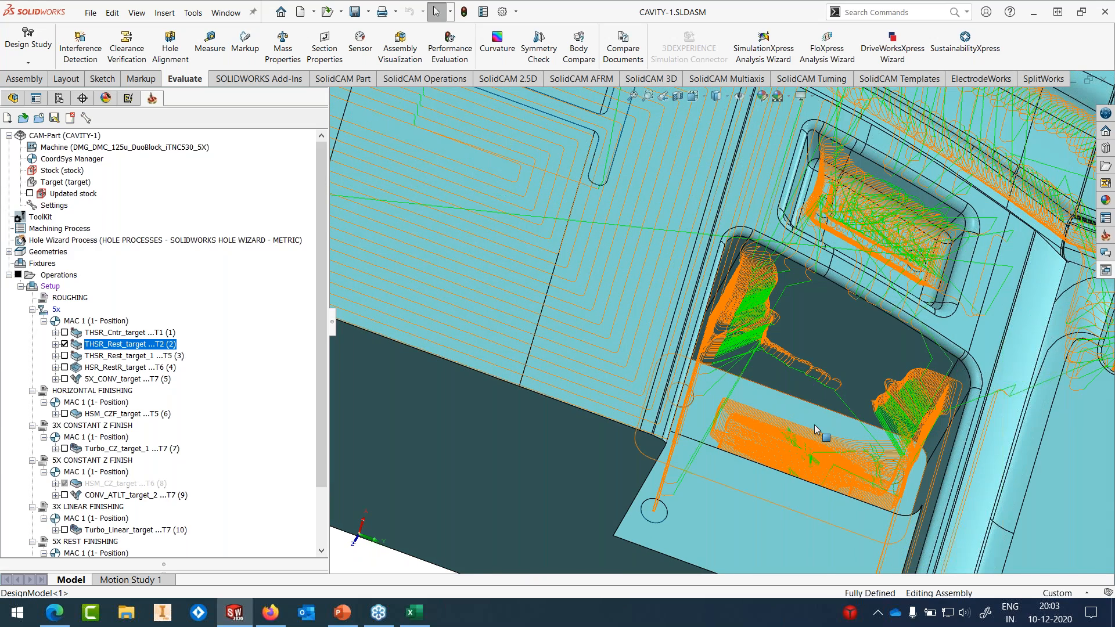
scroll(815, 430, up, 2)
scroll(730, 339, up, 5)
scroll(738, 342, down, 2)
mouse_move(739, 342)
middle_down()
mouse_move(725, 285)
mouse_move(719, 349)
middle_up()
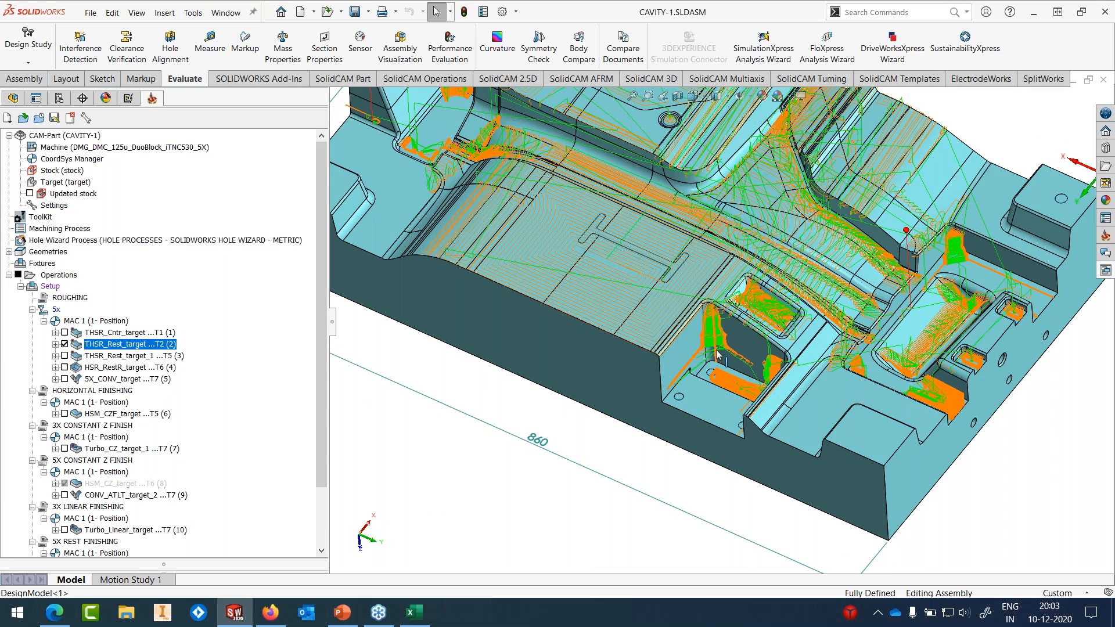
scroll(720, 348, up, 2)
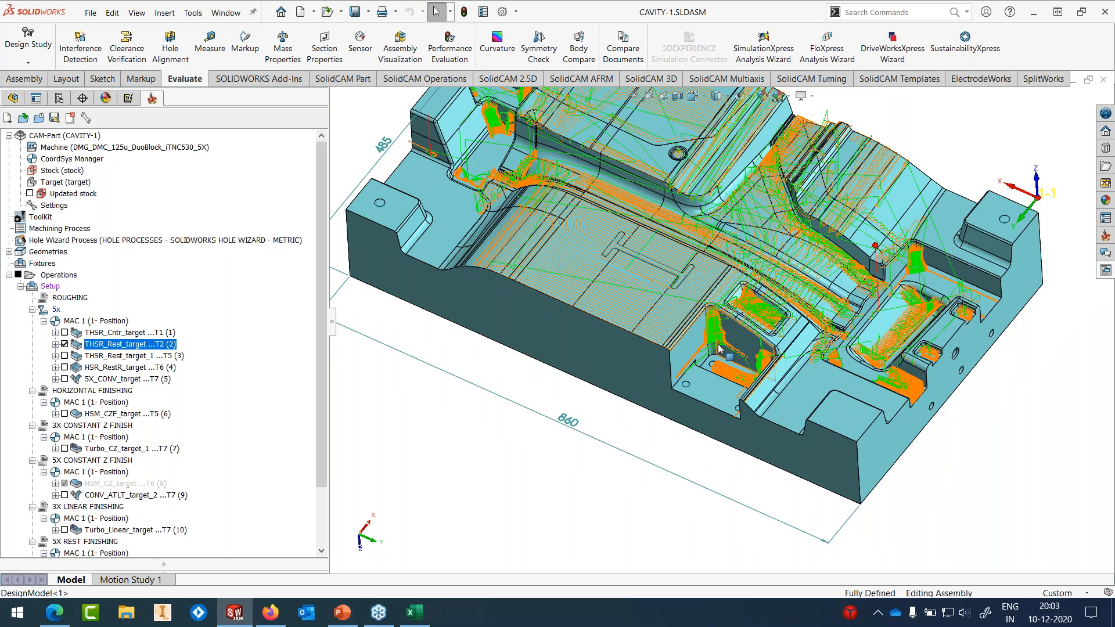
scroll(719, 349, up, 2)
middle_drag(658, 198, 649, 241)
click(65, 344)
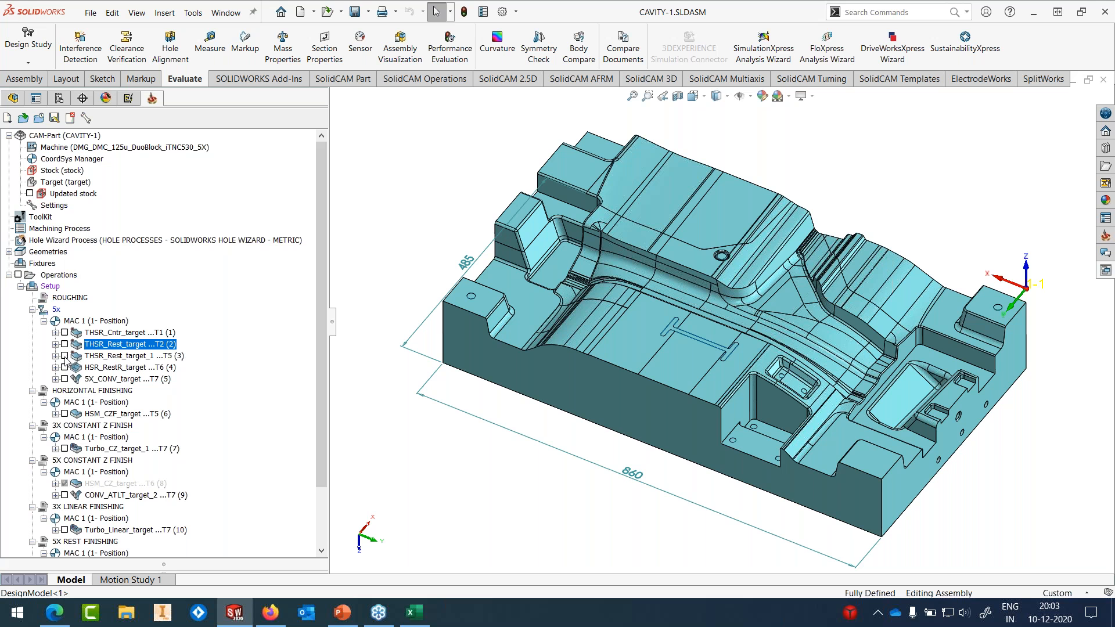
Step: Display the THSR_Rest_target_1 tool path and examine its rest roughing passes at the deep side pocket's floor
click(65, 357)
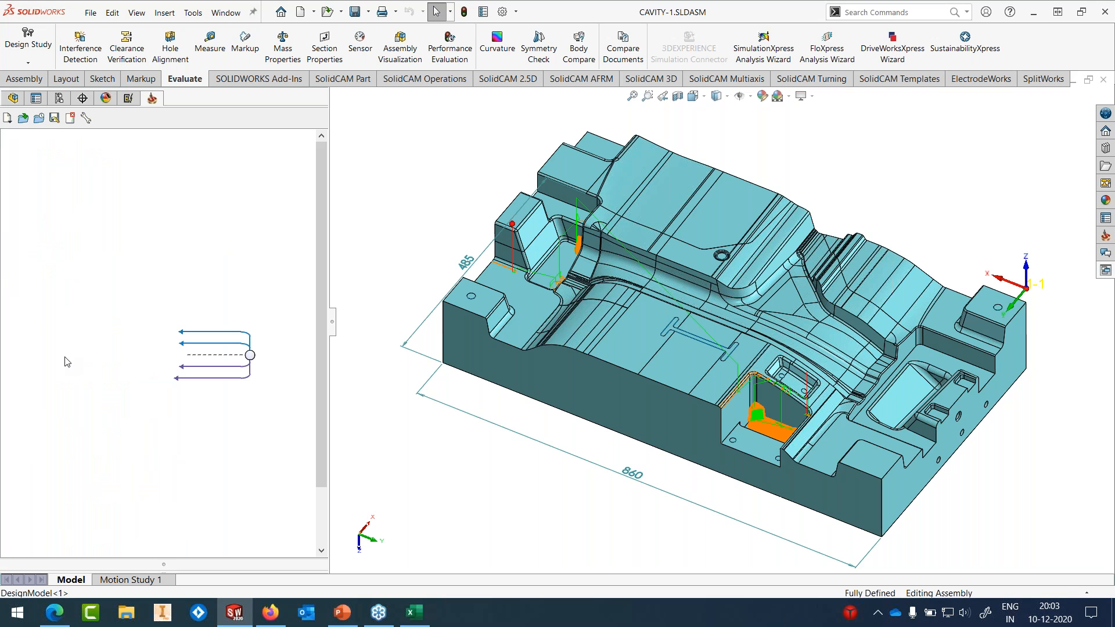
scroll(770, 422, down, 3)
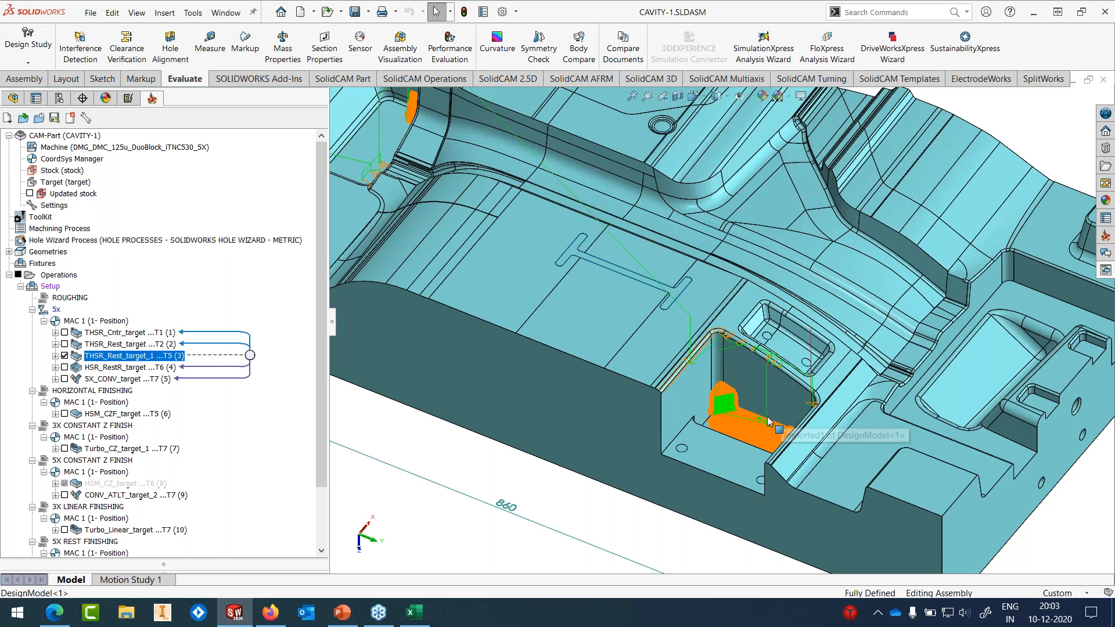
scroll(770, 422, down, 2)
scroll(743, 413, down, 2)
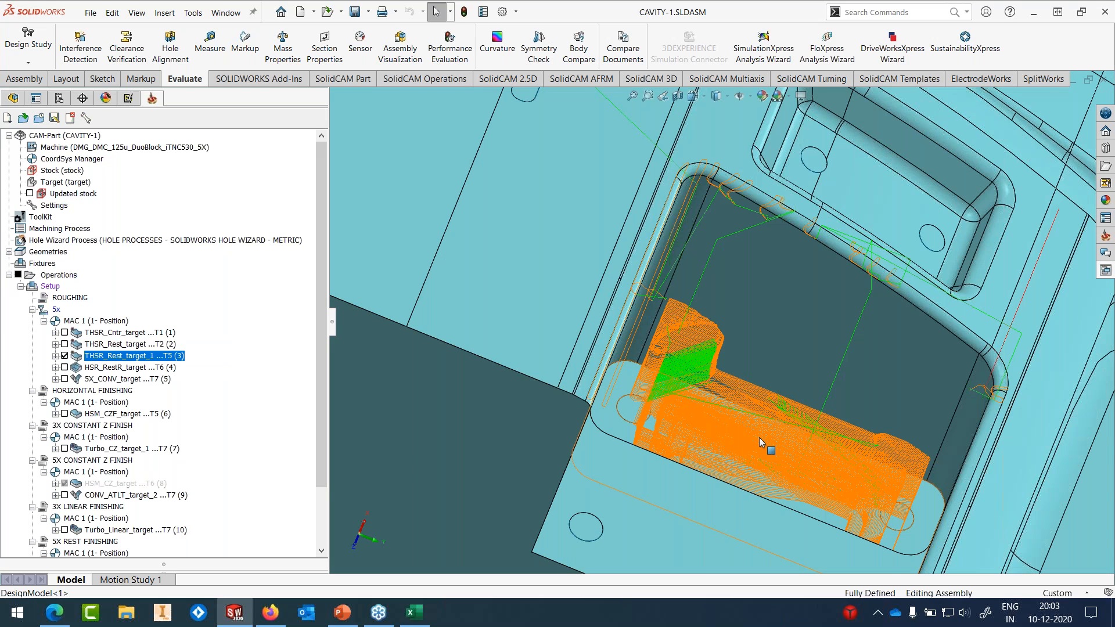
scroll(759, 438, up, 2)
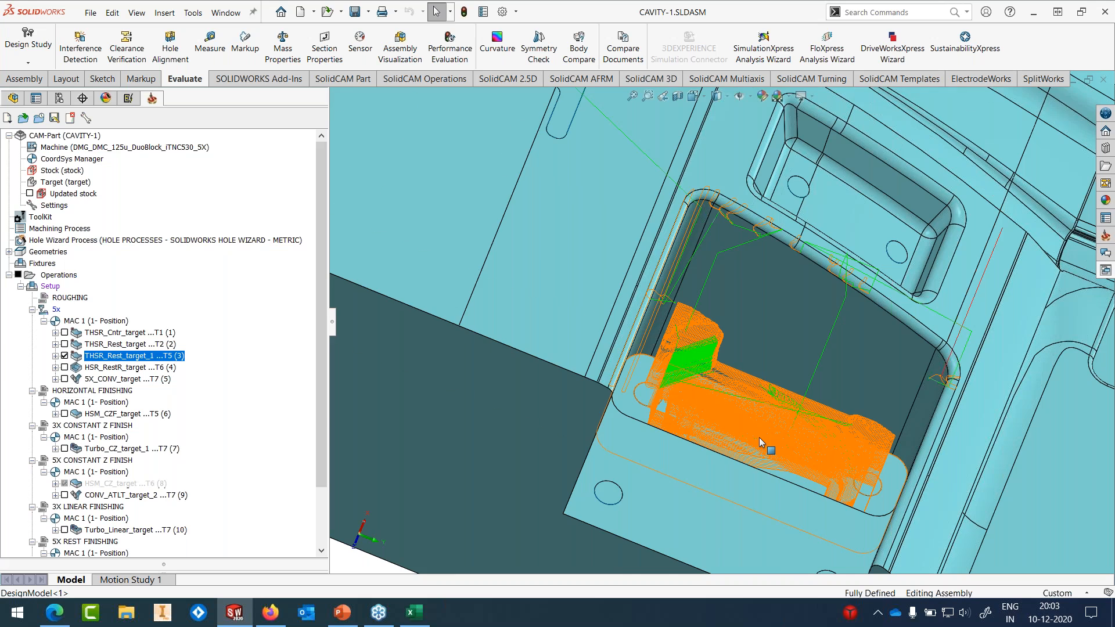
scroll(758, 438, up, 2)
scroll(759, 436, up, 5)
scroll(673, 305, down, 2)
middle_drag(717, 311, 704, 267)
scroll(772, 342, down, 2)
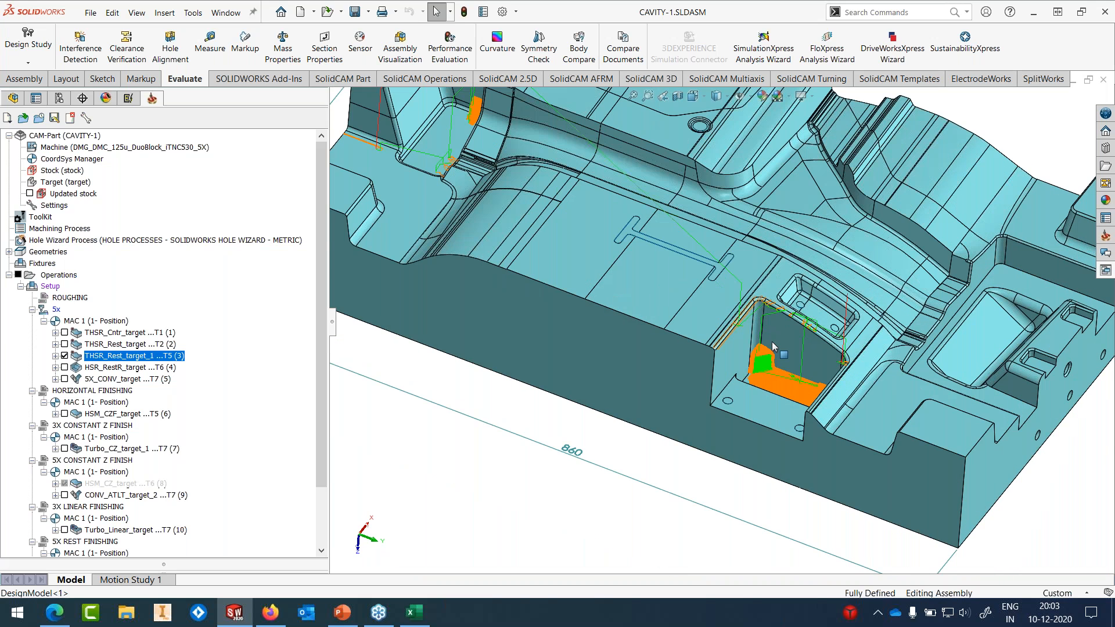
scroll(772, 342, down, 1)
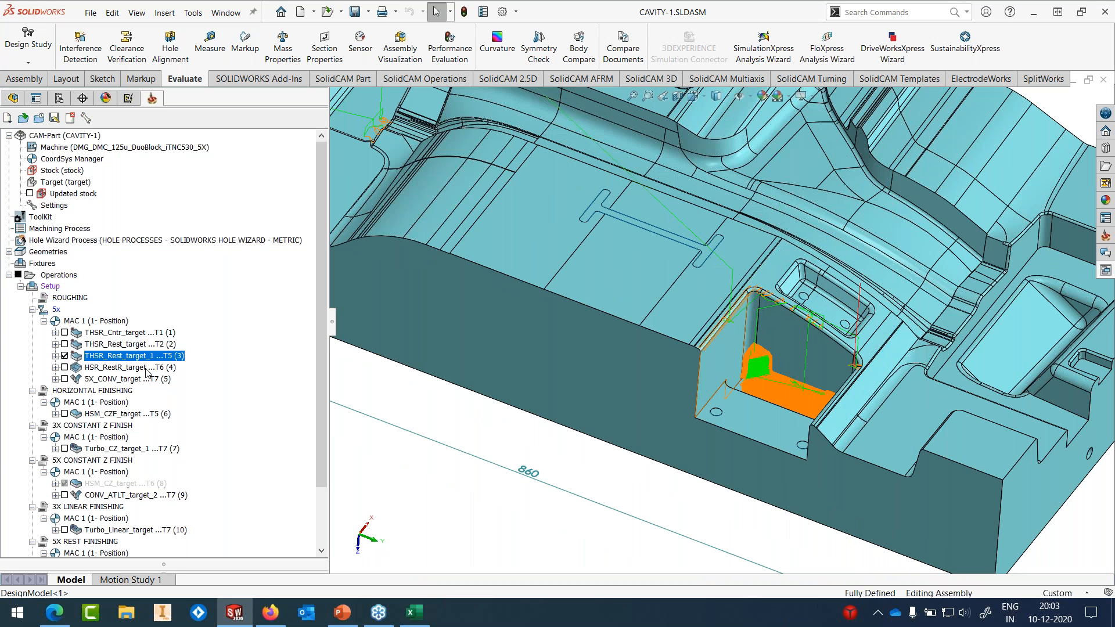
Step: Open the 5X_CONV_target operation for editing and review its ball nose mill and holder in the toolkit
click(139, 380)
right_click(140, 383)
click(351, 289)
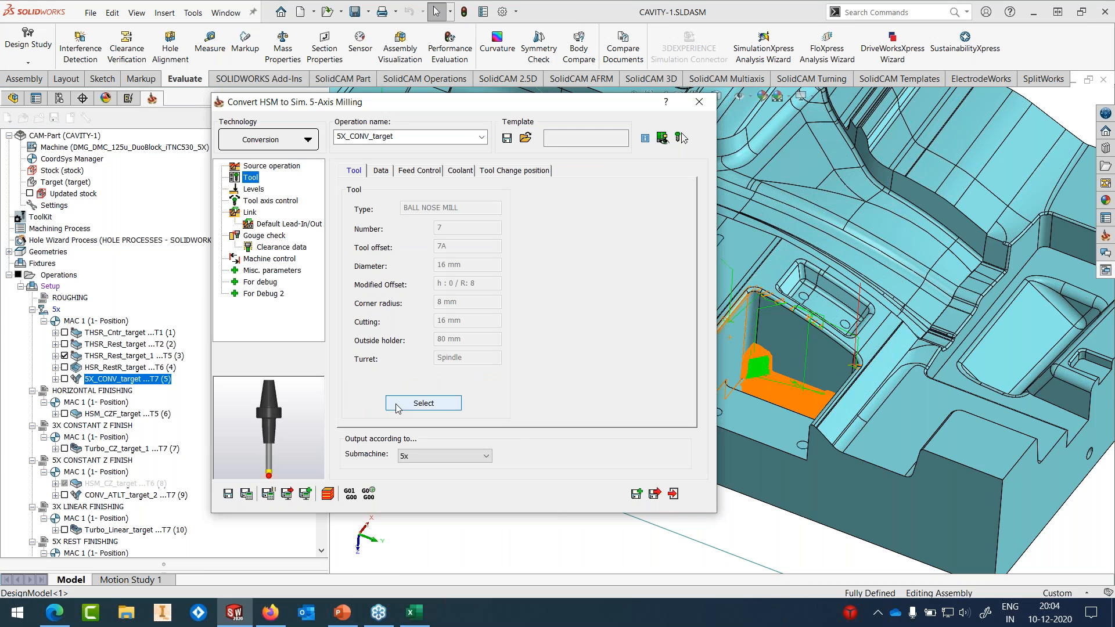
click(396, 405)
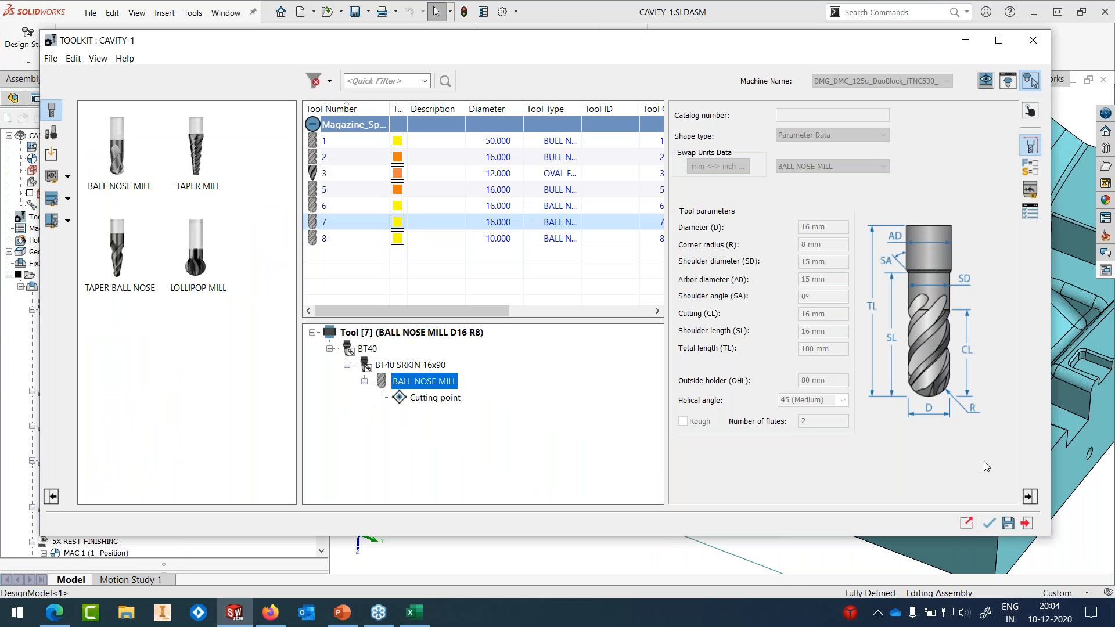
click(990, 524)
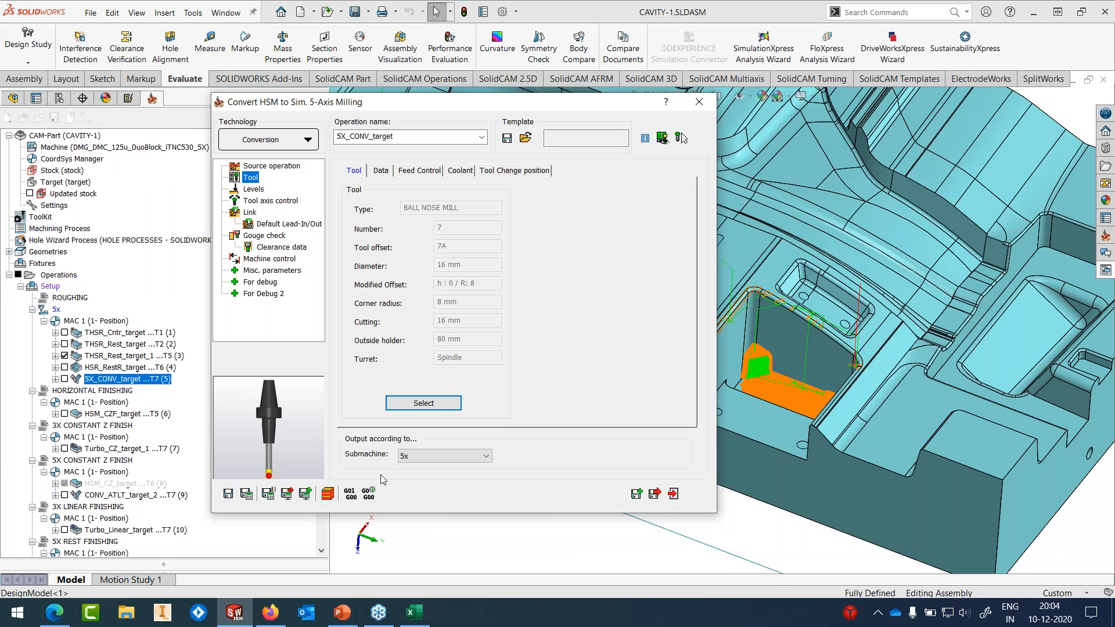
Step: Open the machine simulation of the 5X_CONV_target operation and bring the tool at the side pocket into close view
click(328, 494)
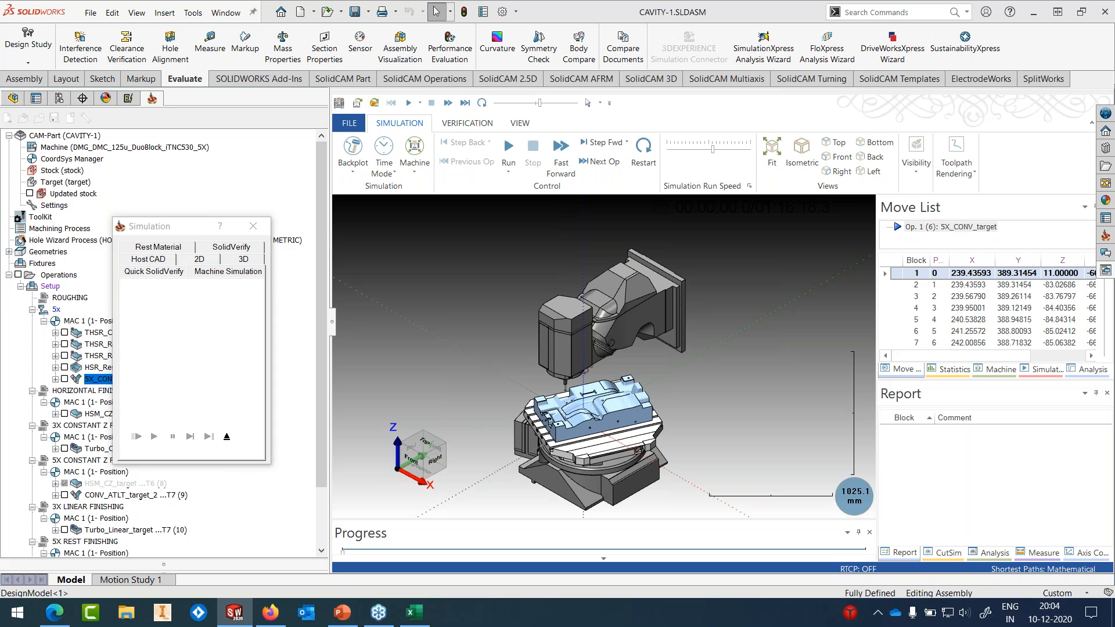
scroll(561, 422, up, 5)
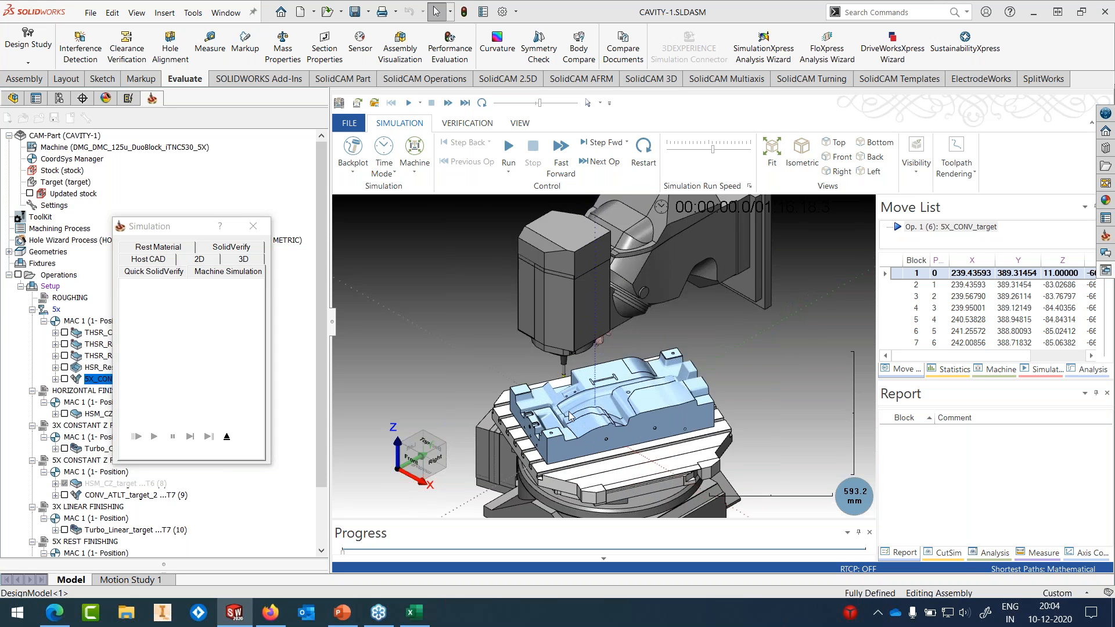
middle_drag(561, 423, 716, 412)
scroll(604, 430, down, 3)
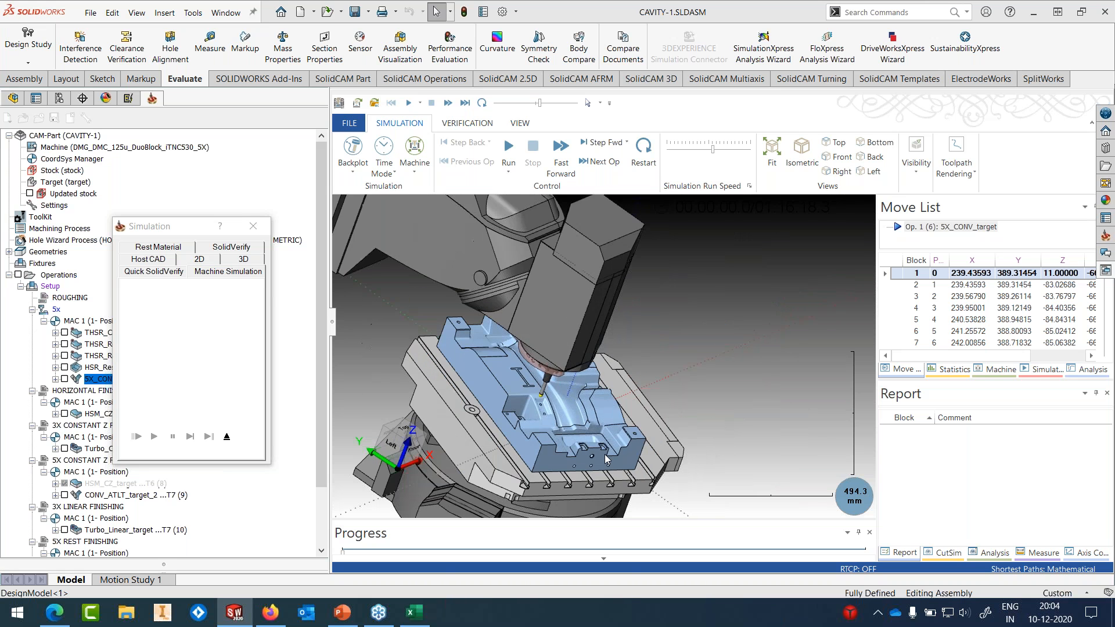
scroll(549, 435, up, 5)
scroll(545, 436, up, 3)
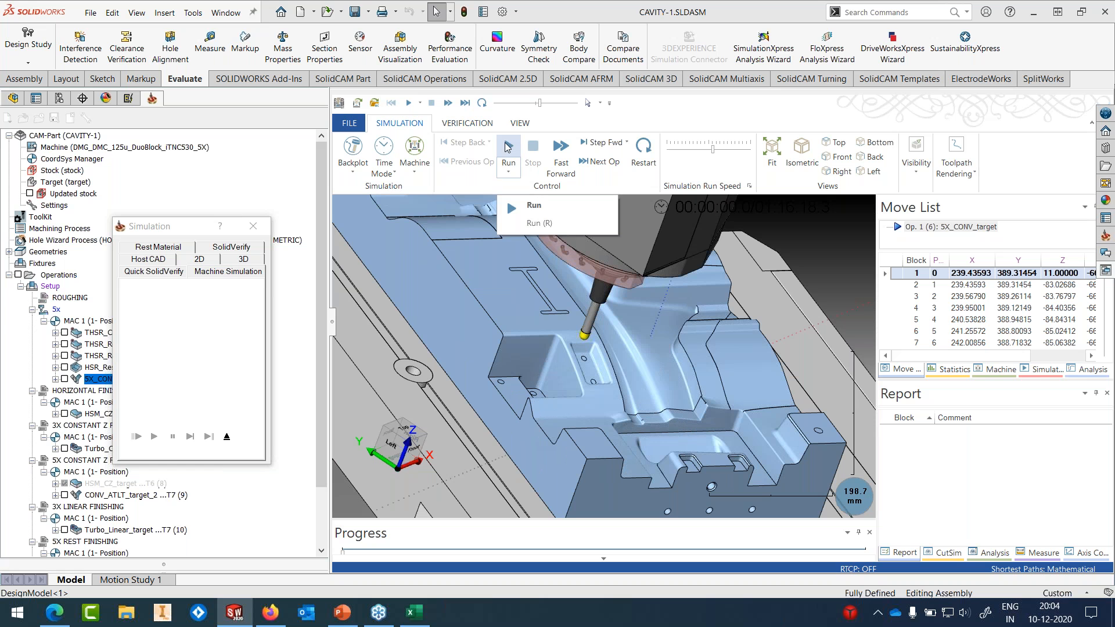
Step: Run the machine simulation of 5X_CONV_target and raise its run speed while watching the tool tilt in the deep pocket
click(508, 147)
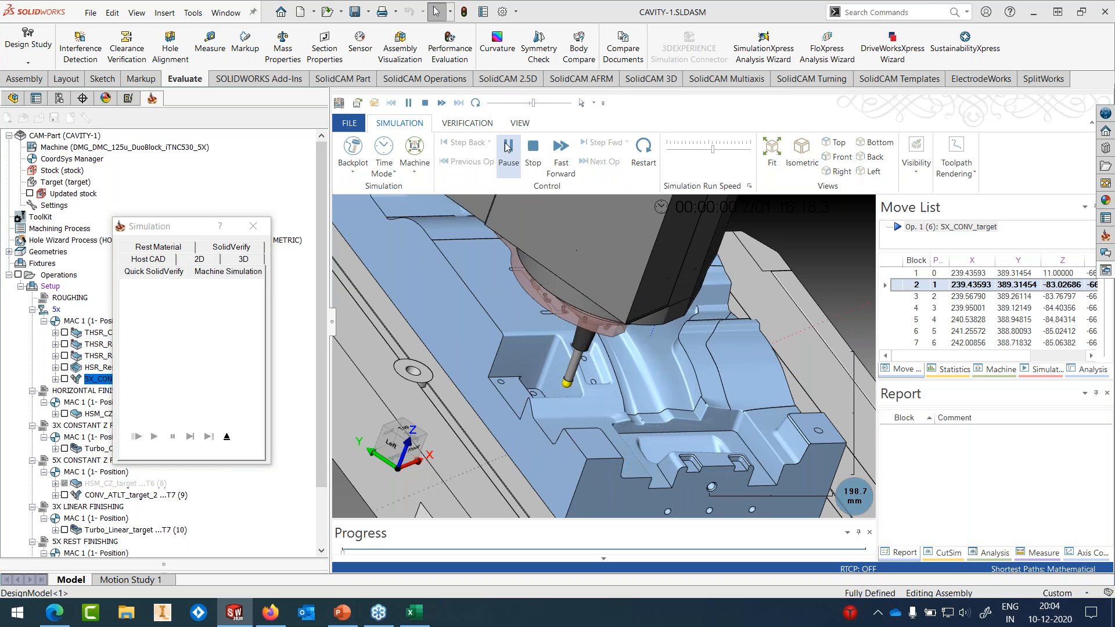
drag(714, 150, 728, 150)
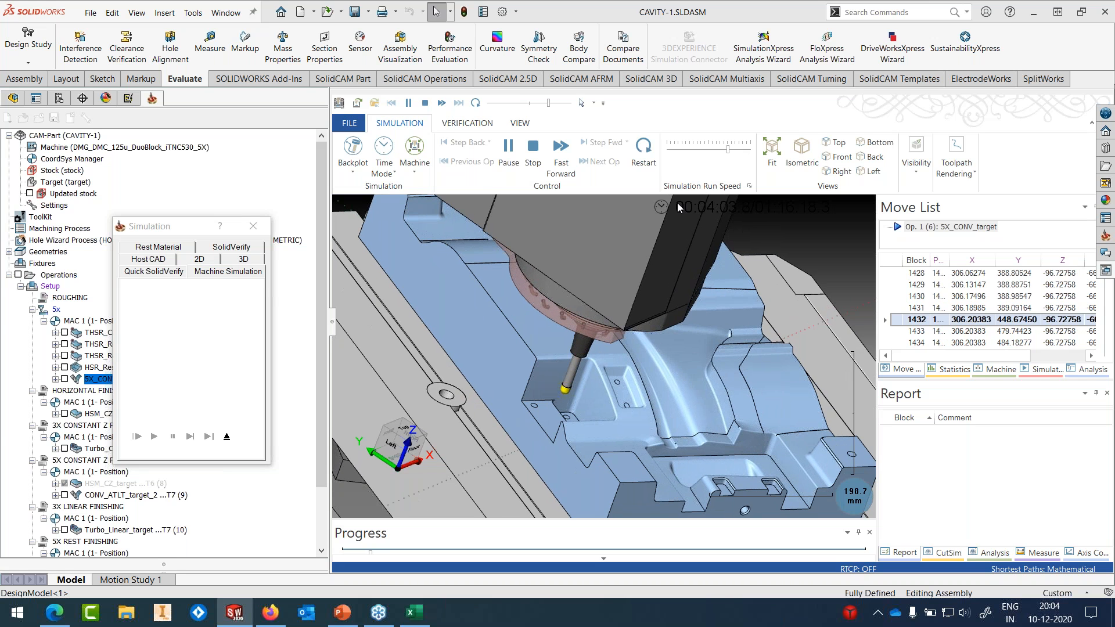
drag(729, 150, 730, 150)
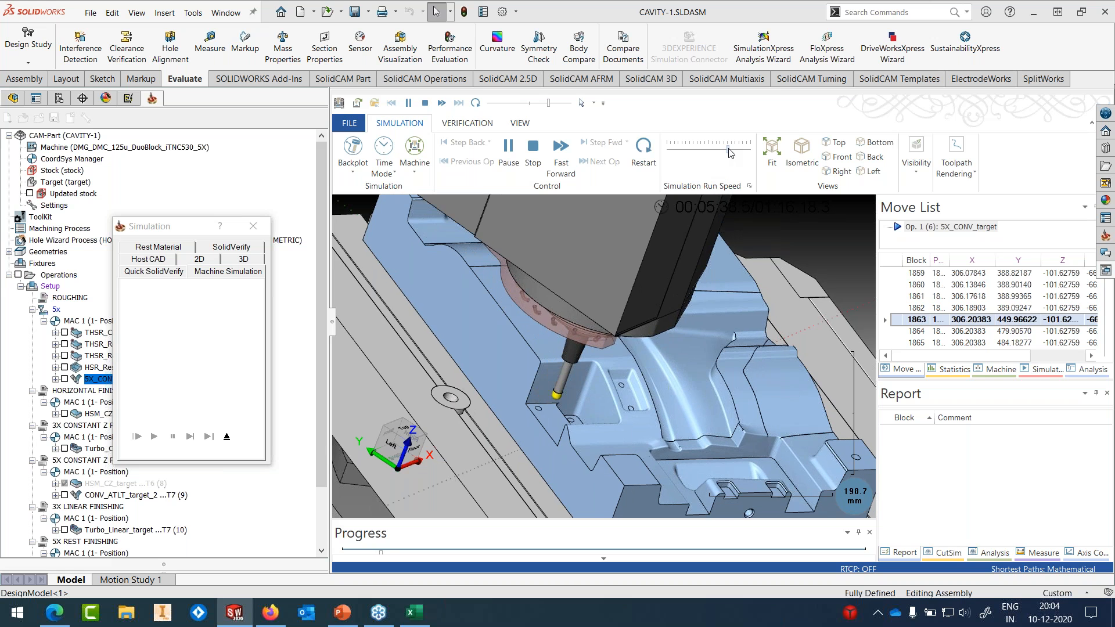
drag(732, 148, 734, 148)
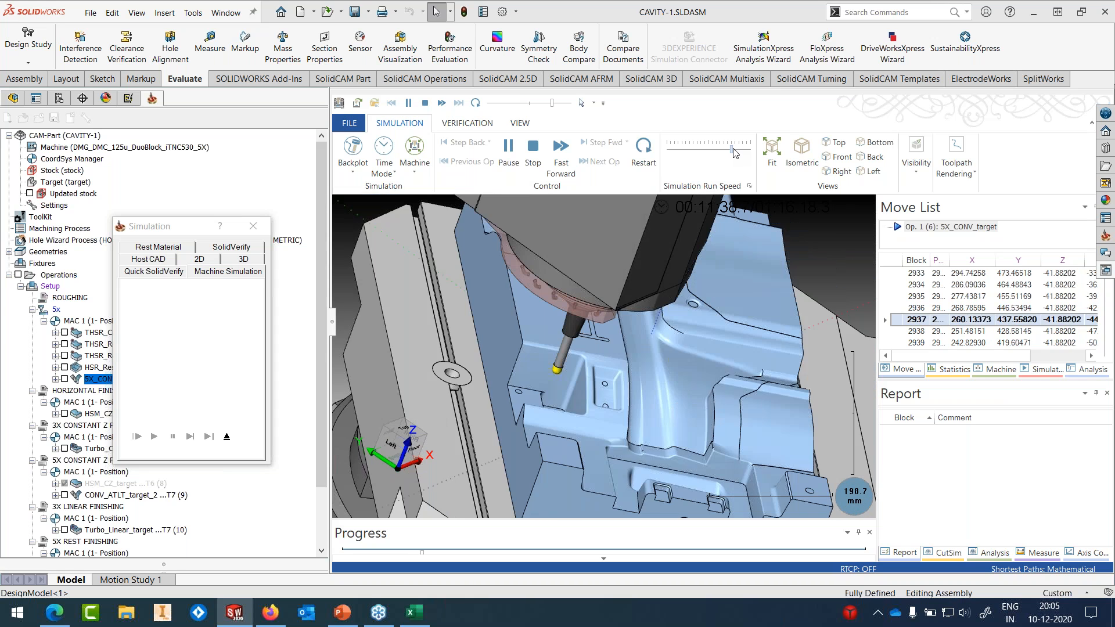
Step: Adjust the 5X_CONV_target simulation run speed, slow it to a low mid-range setting, and pause with the tool in the side pocket
drag(734, 152, 738, 153)
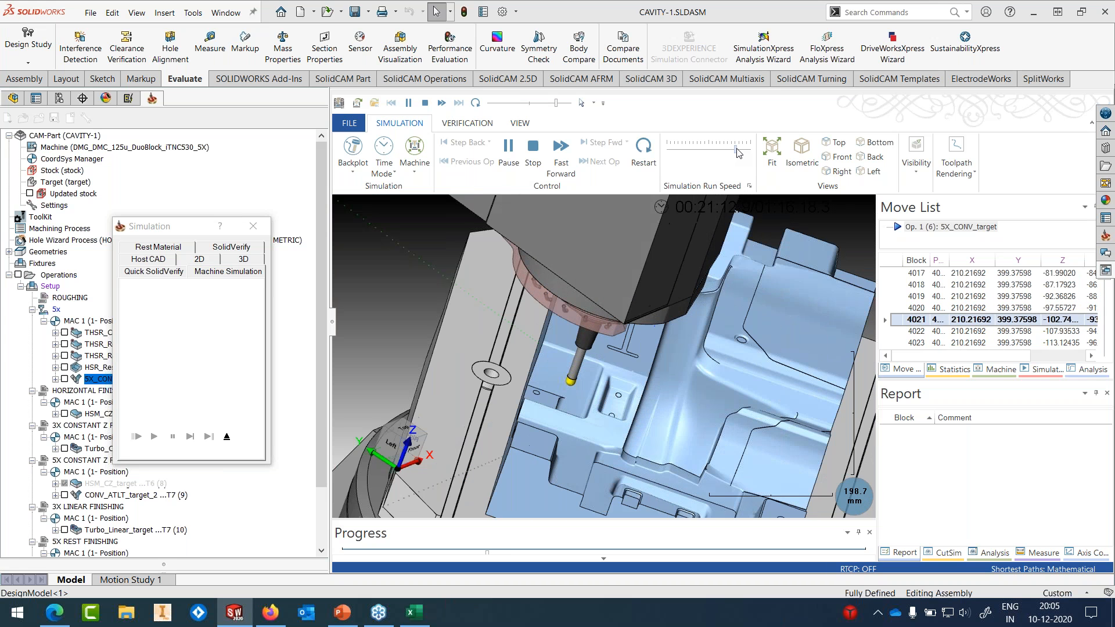
drag(737, 153, 725, 153)
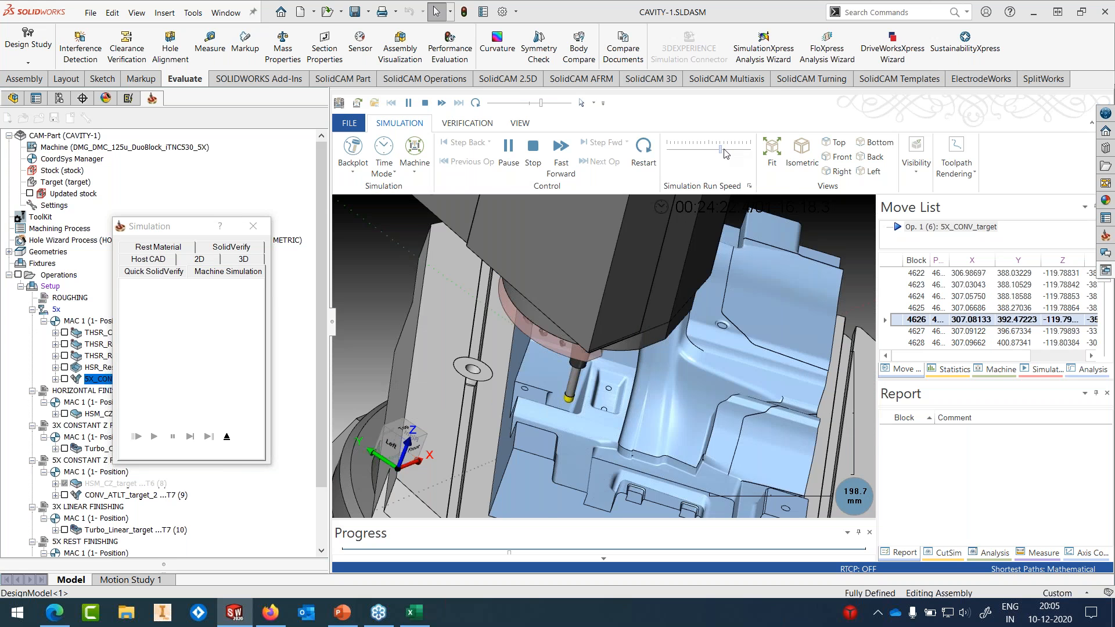
drag(722, 153, 698, 152)
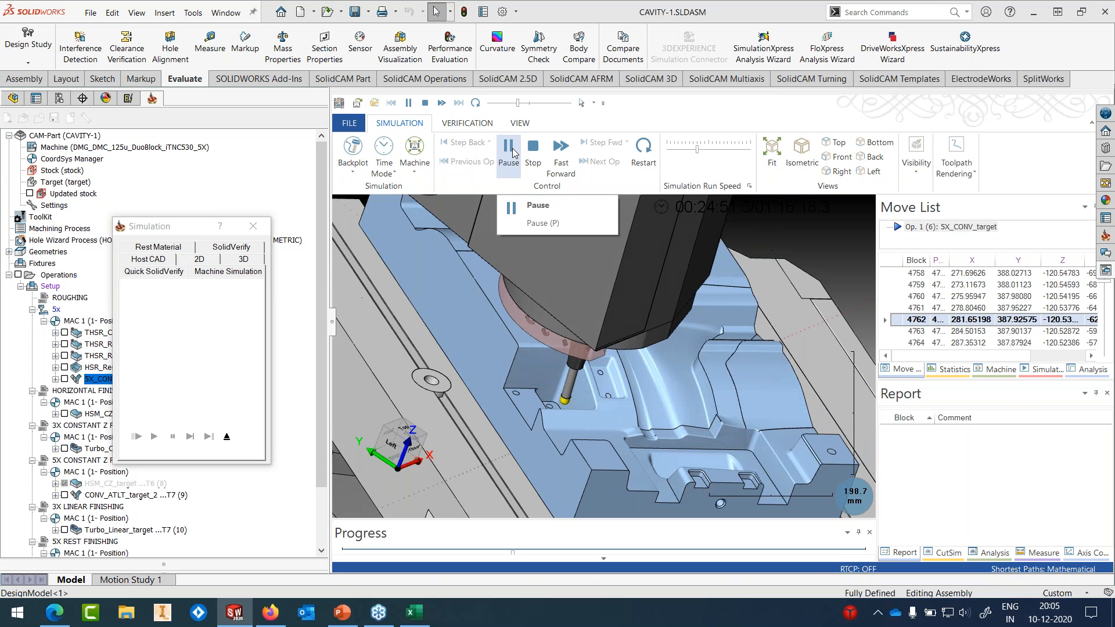
scroll(533, 339, down, 3)
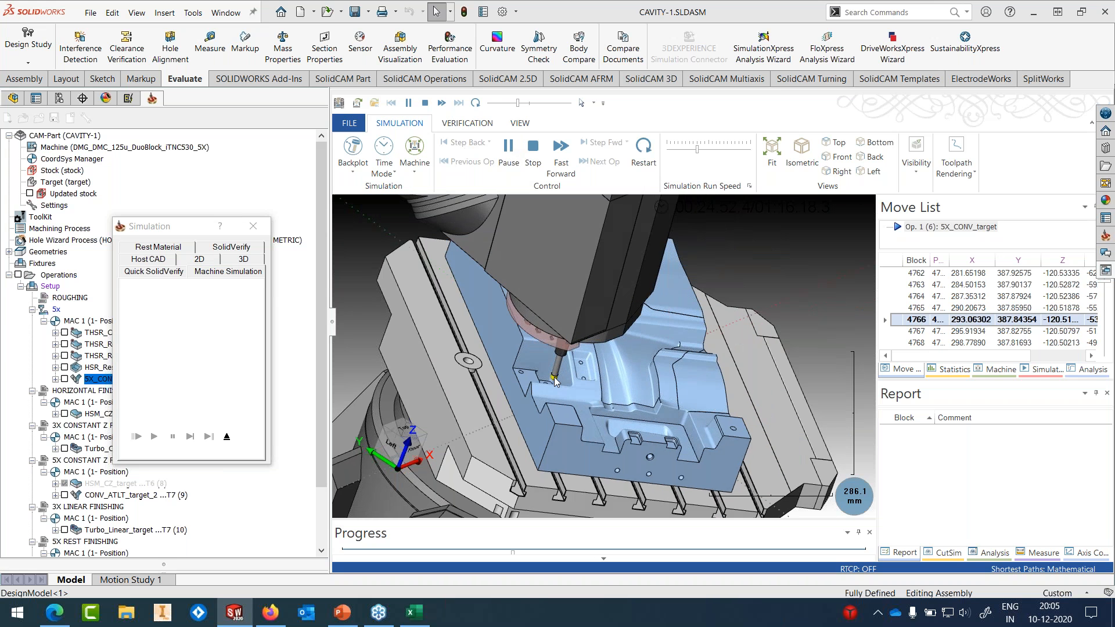
middle_drag(555, 378, 493, 354)
click(509, 152)
Step: Examine the paused tool at the side pocket in close view and widen the Move List to read its C and B axis values
scroll(562, 340, up, 1)
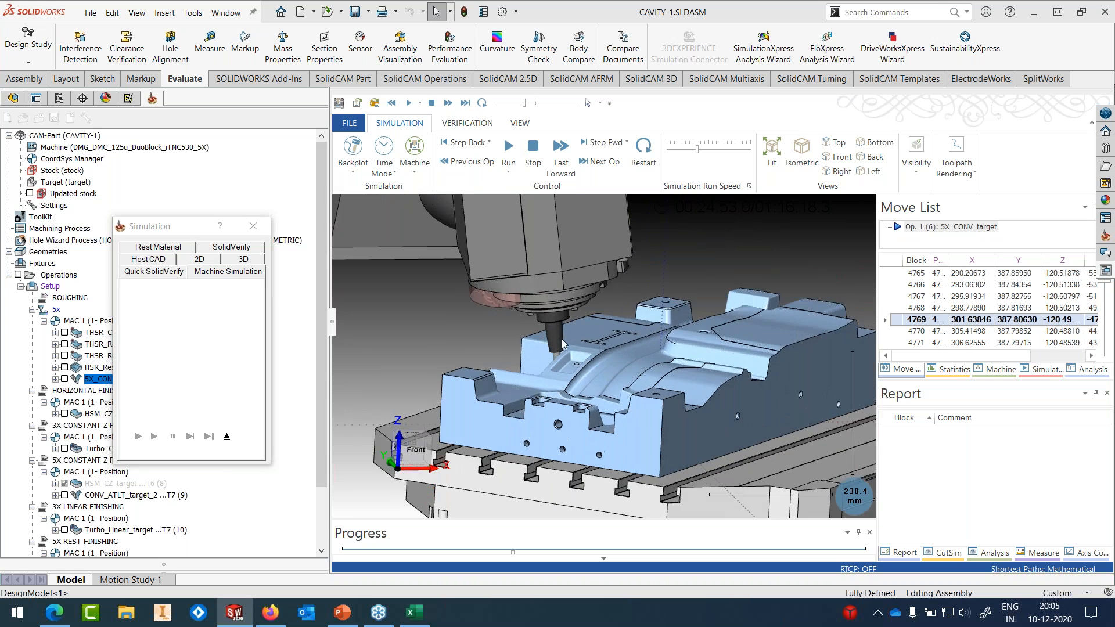
scroll(549, 359, up, 3)
scroll(540, 363, up, 2)
middle_drag(541, 363, 744, 347)
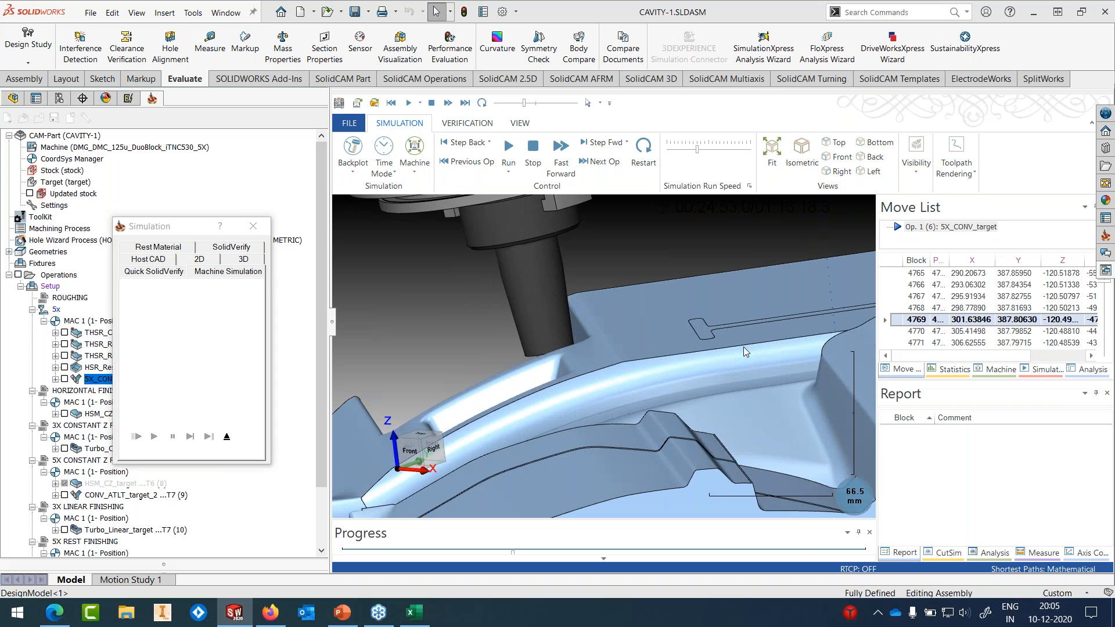
drag(877, 310, 757, 310)
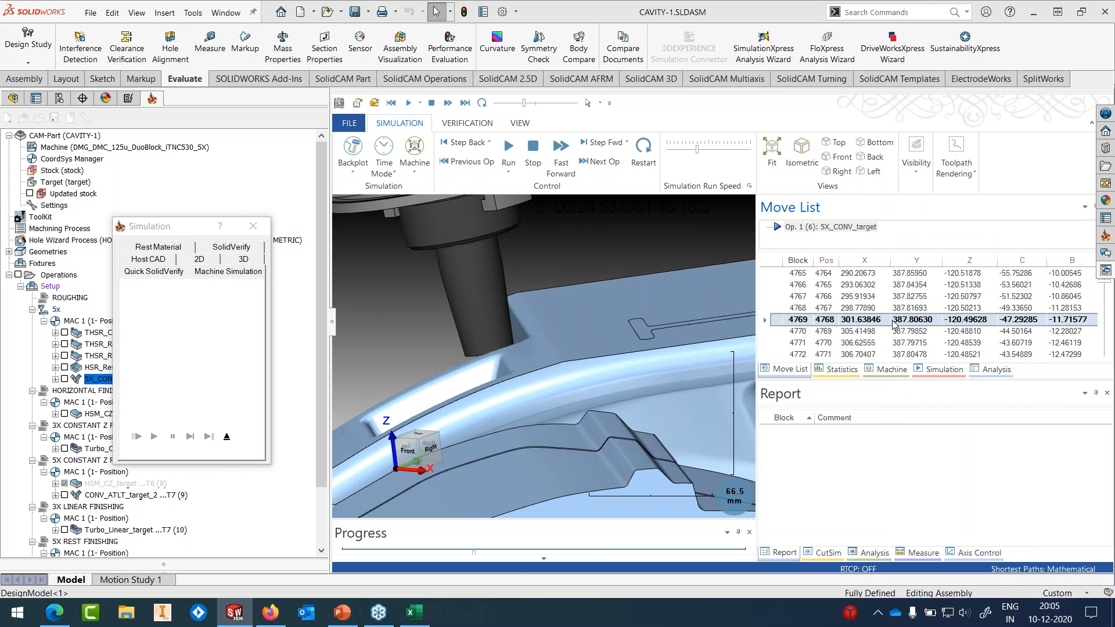
Step: Inspect the tool and holder clearance at the side pocket from the front and side, including the whole machine head and table
scroll(573, 269, down, 5)
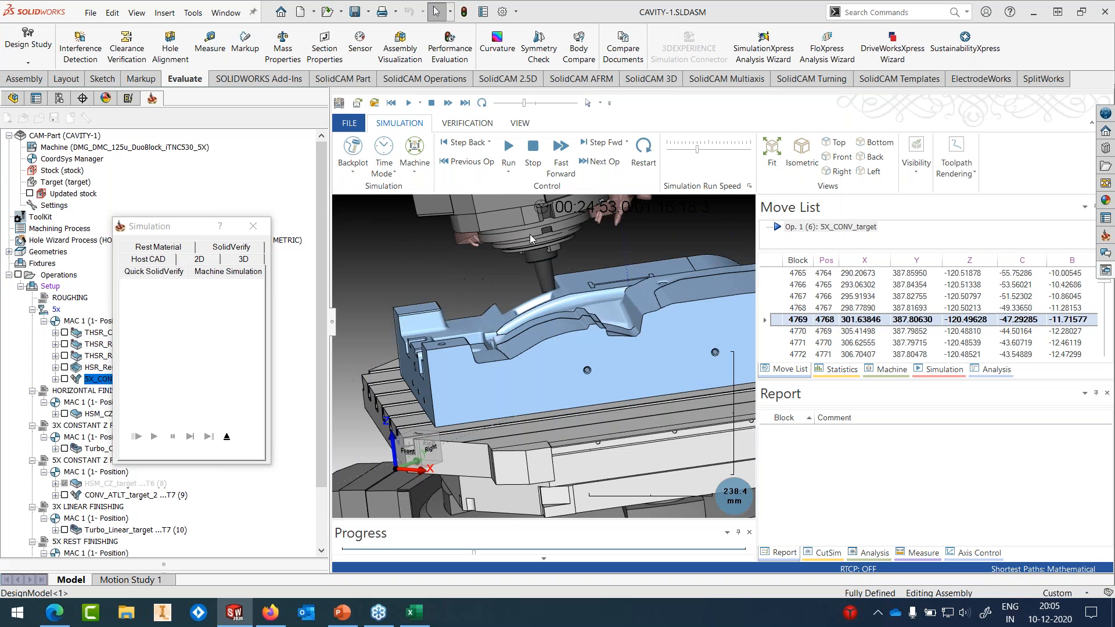
scroll(544, 309, up, 2)
middle_drag(544, 309, 568, 300)
scroll(547, 294, up, 2)
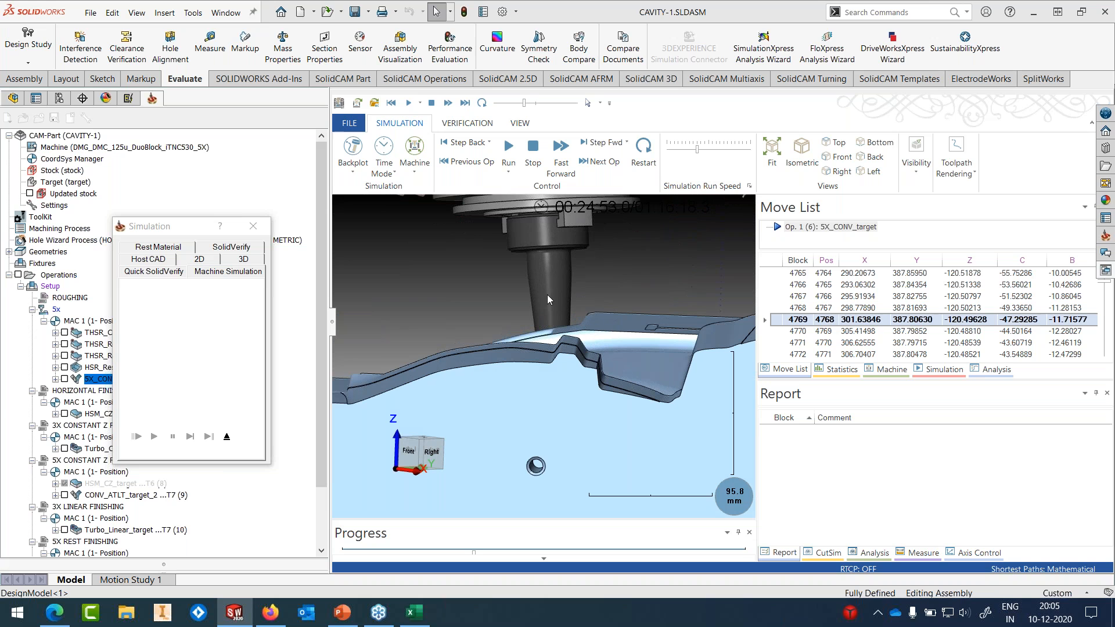
scroll(552, 309, up, 1)
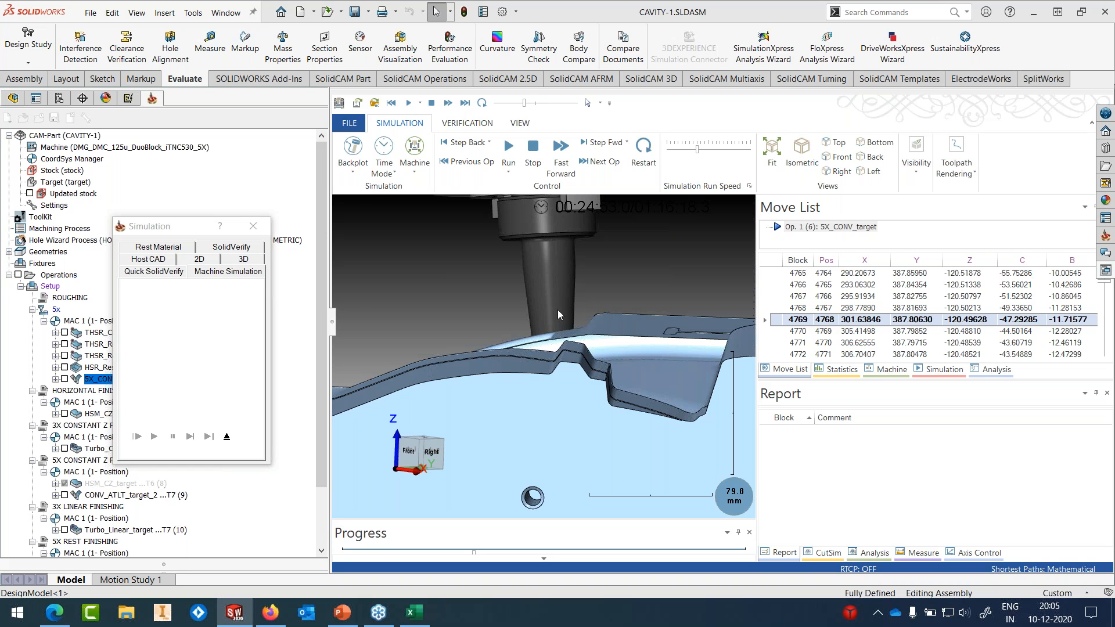
scroll(576, 315, down, 2)
middle_drag(576, 315, 657, 353)
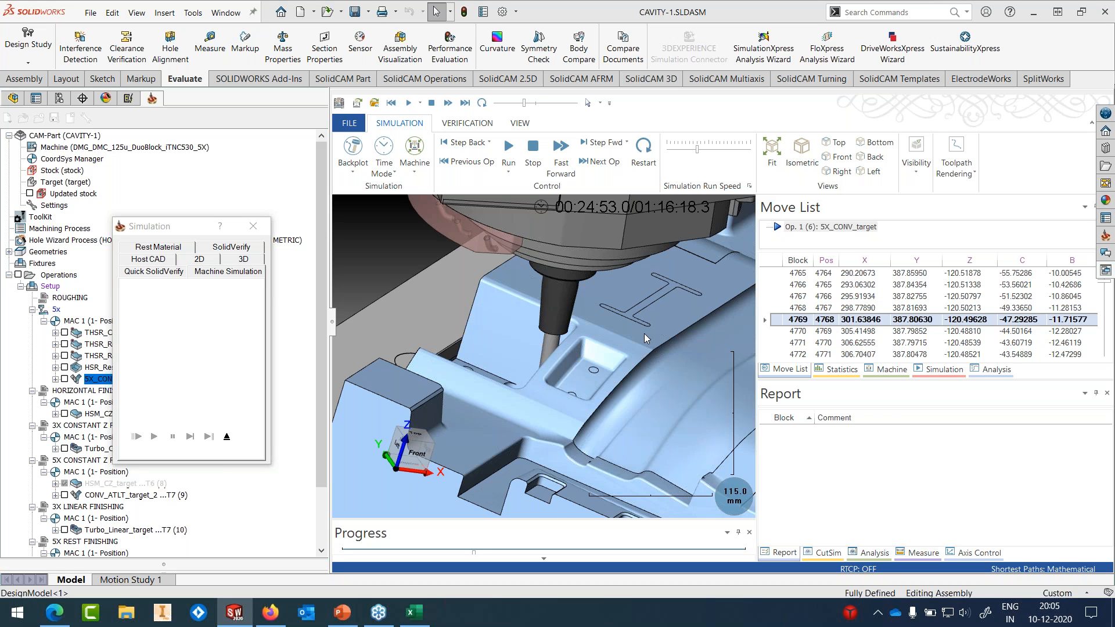
scroll(647, 337, down, 5)
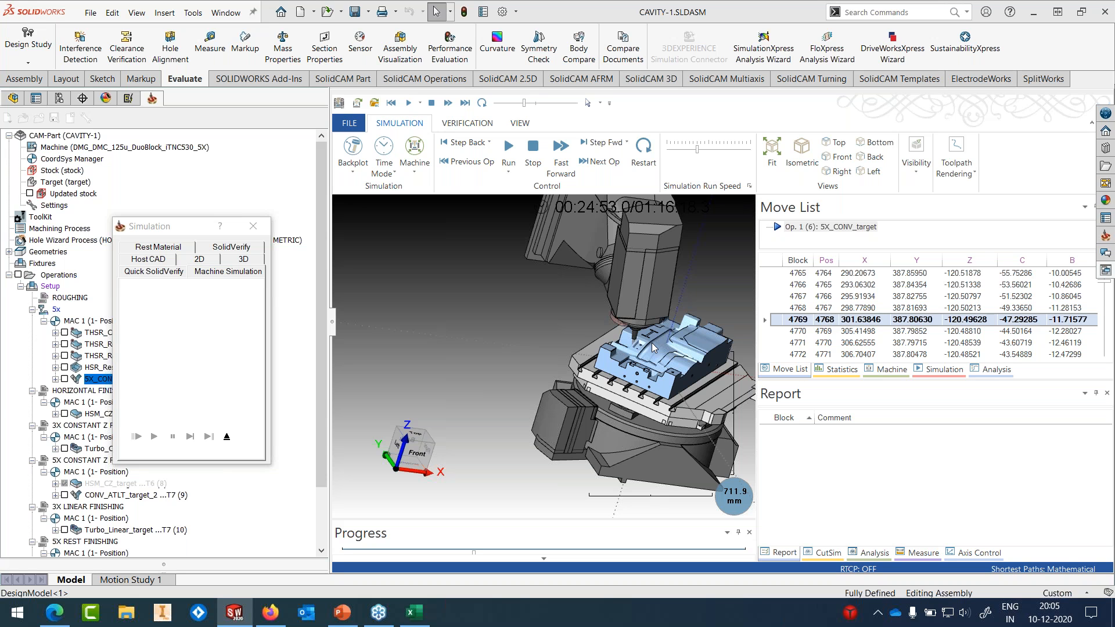
Step: Exit the machine simulation and close the 5X_CONV_target operation
click(228, 438)
click(227, 437)
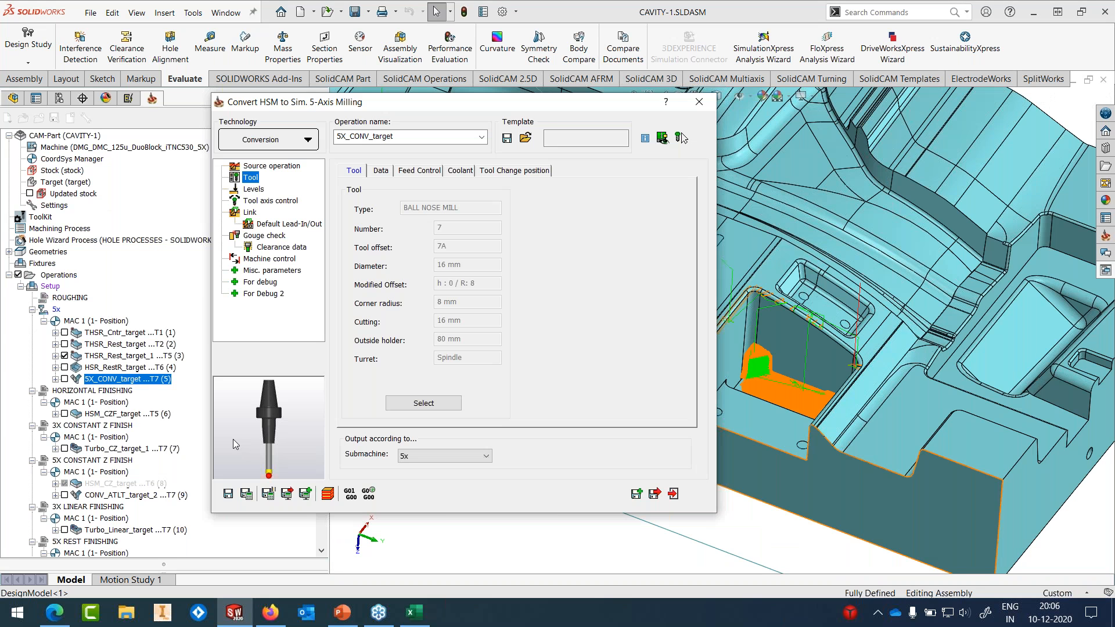
click(700, 103)
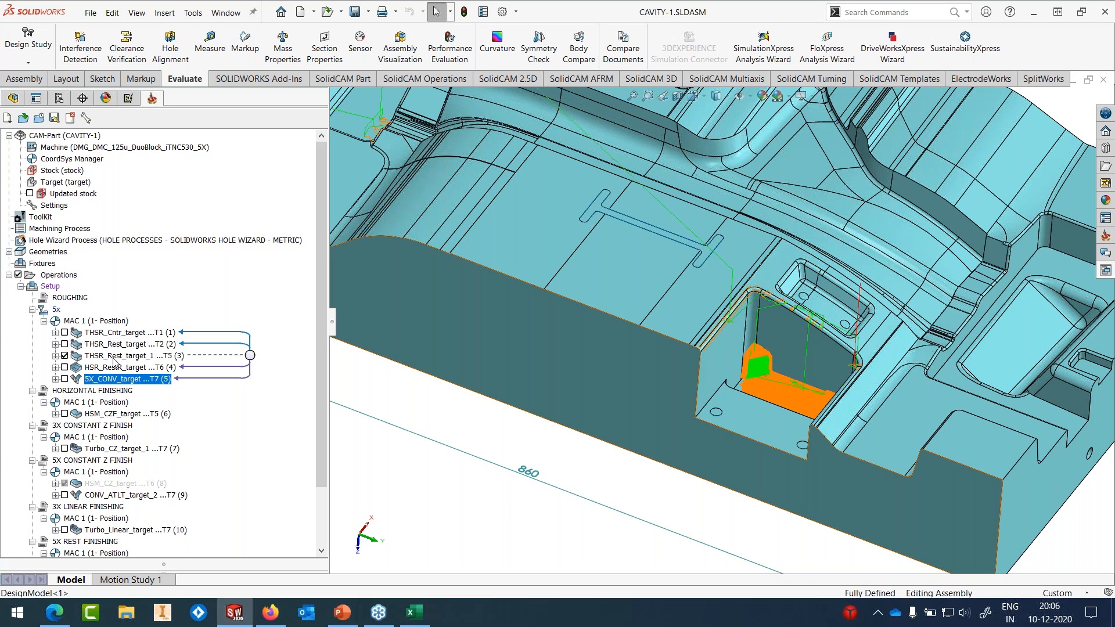
Step: Hide the THSR_Rest_target_1 tool path and display the 5X_CONV_target tool path in the deep side pocket instead
click(64, 356)
click(65, 379)
middle_drag(722, 433, 773, 397)
Step: Generate the G-code of the 5X_CONV_target operation
right_click(140, 378)
mouse_move(348, 175)
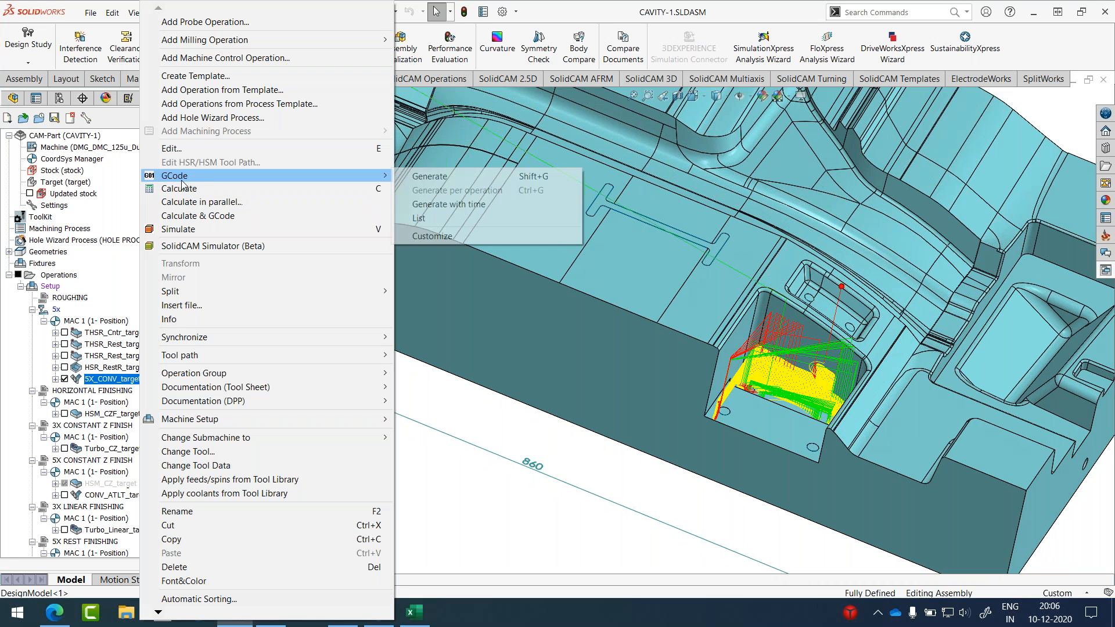
click(445, 181)
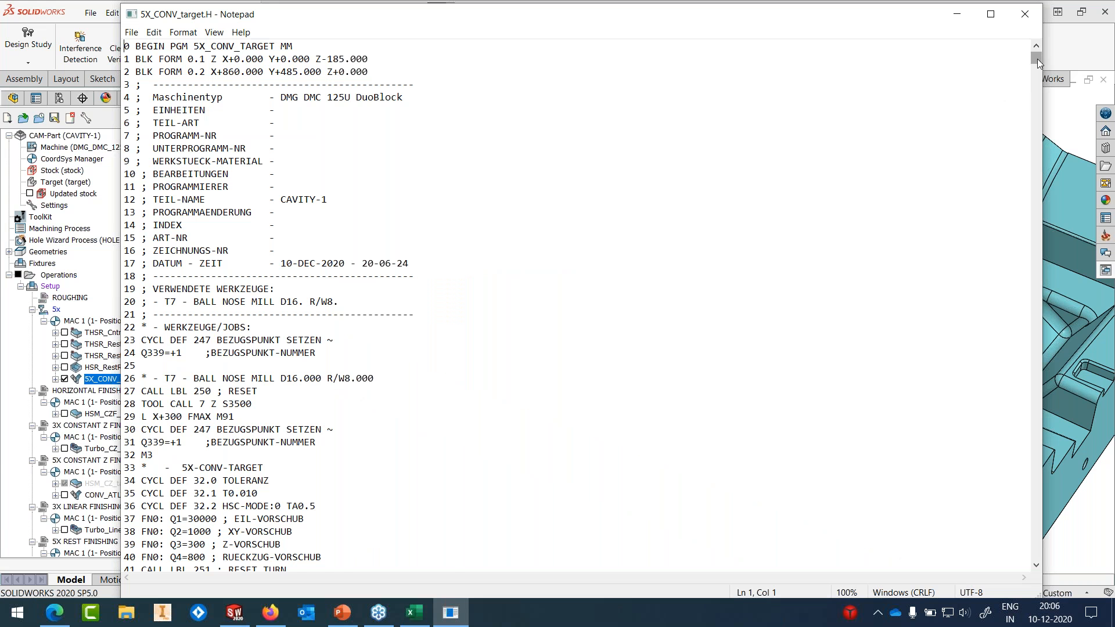
Step: Read through the 5X_CONV_target.H program, checking the C and B rotary axis values in its linear moves, and close it
scroll(1037, 58, down, 9)
scroll(1037, 58, down, 20)
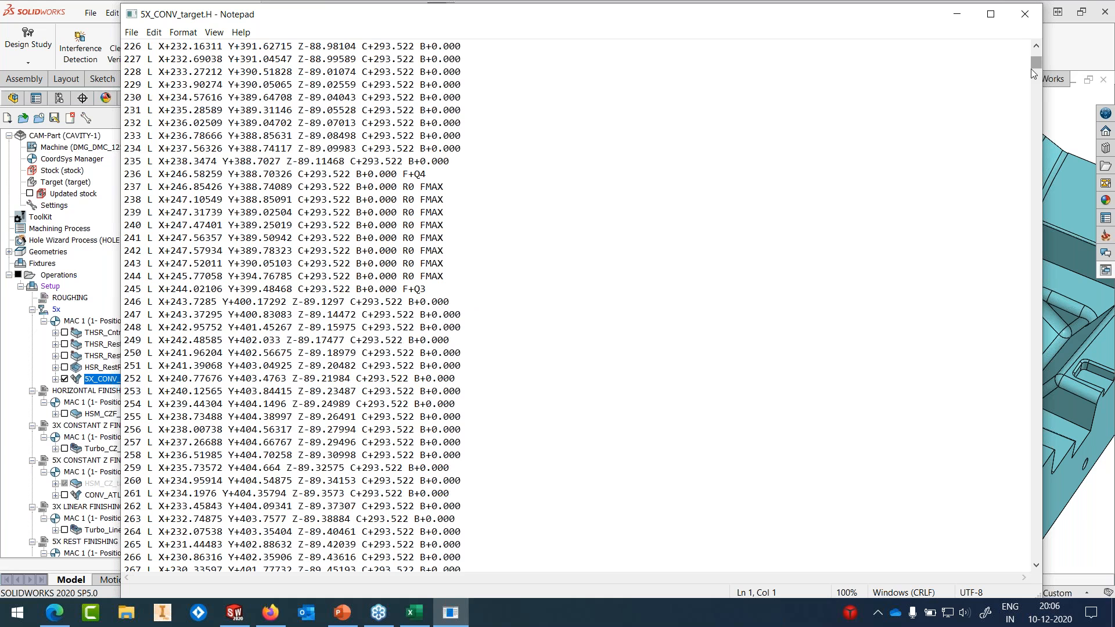
drag(1033, 70, 1026, 133)
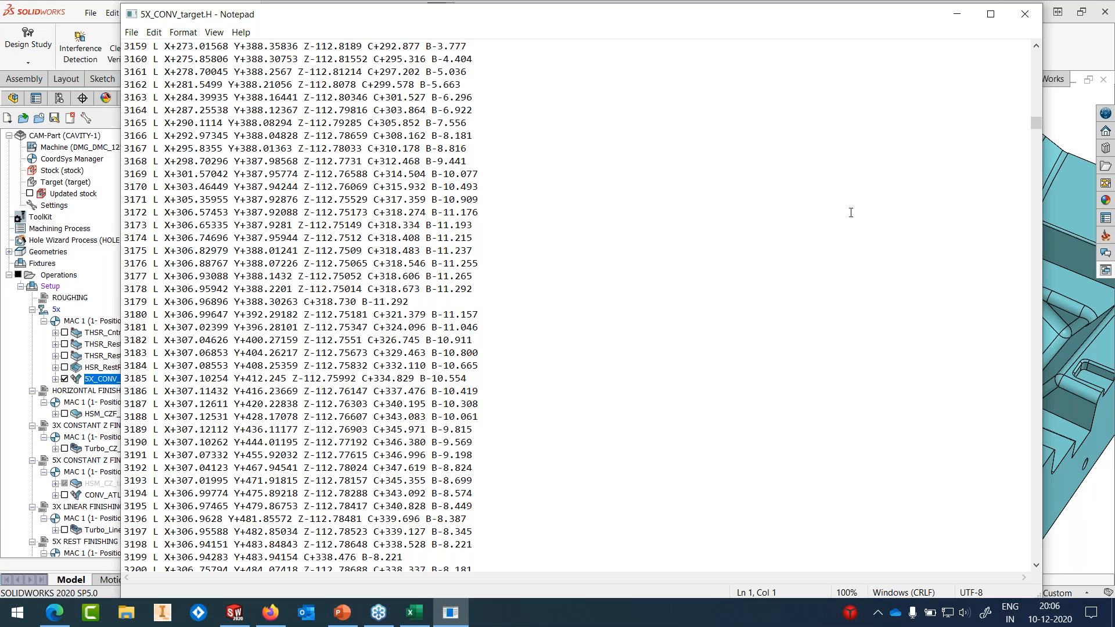
click(1022, 21)
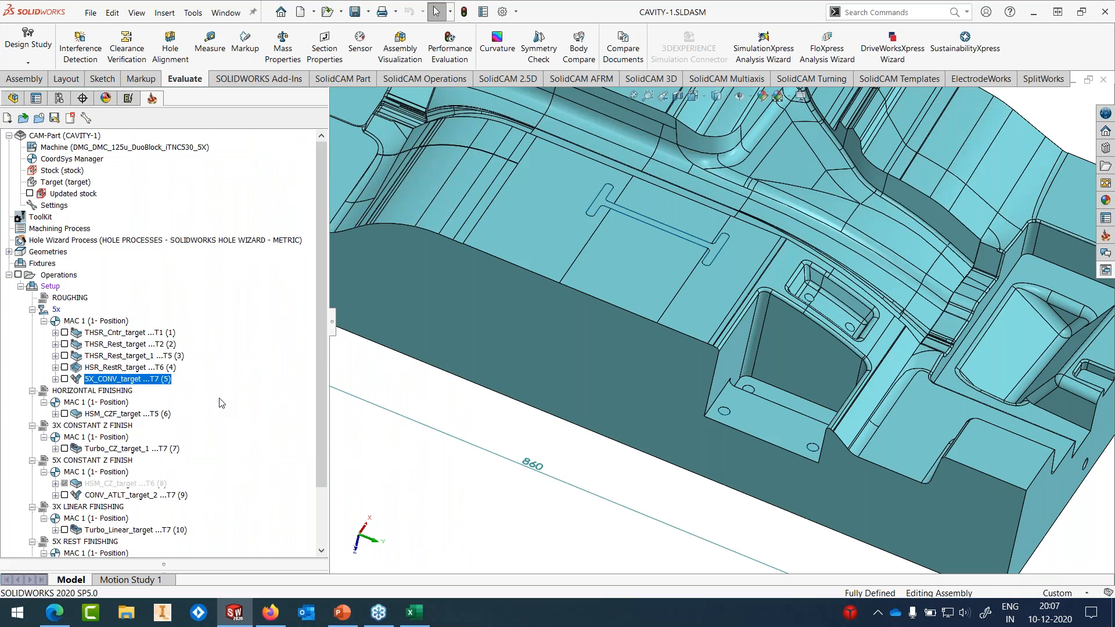
Step: Check the deep side pocket's walls with a 3-degree Draft Analysis using its floor face as reference, and close the analysis
scroll(851, 371, down, 1)
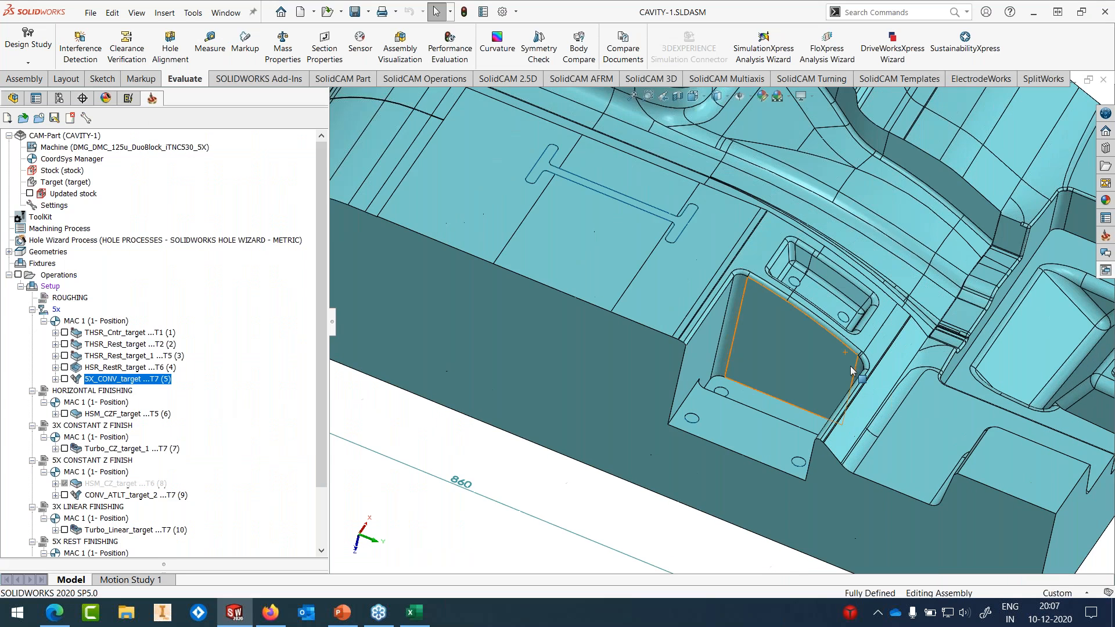
scroll(852, 370, down, 1)
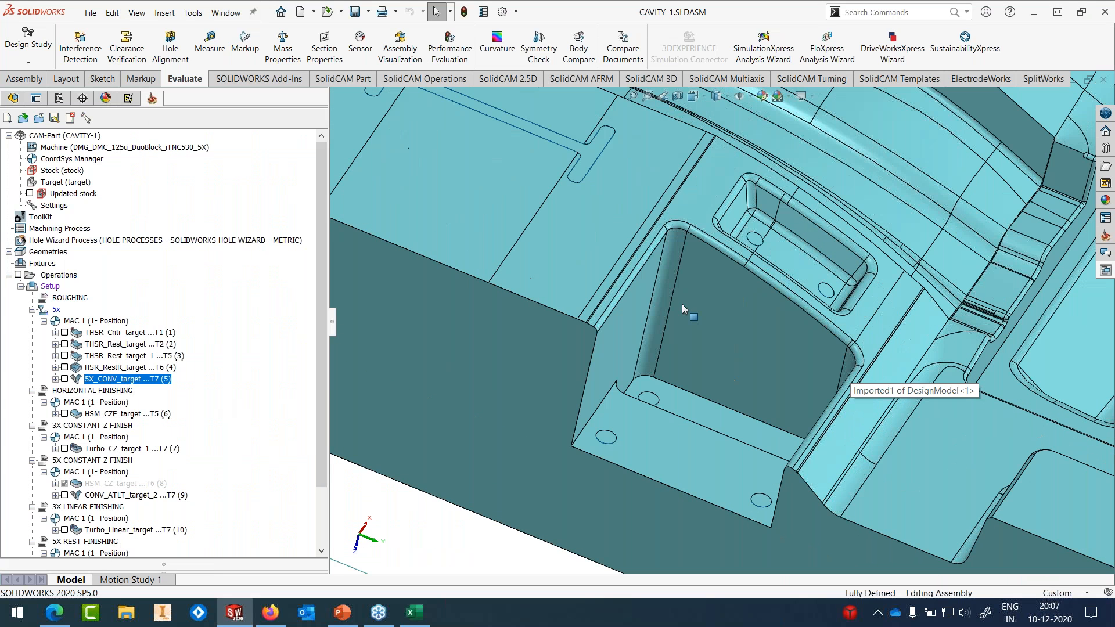
click(512, 183)
click(597, 115)
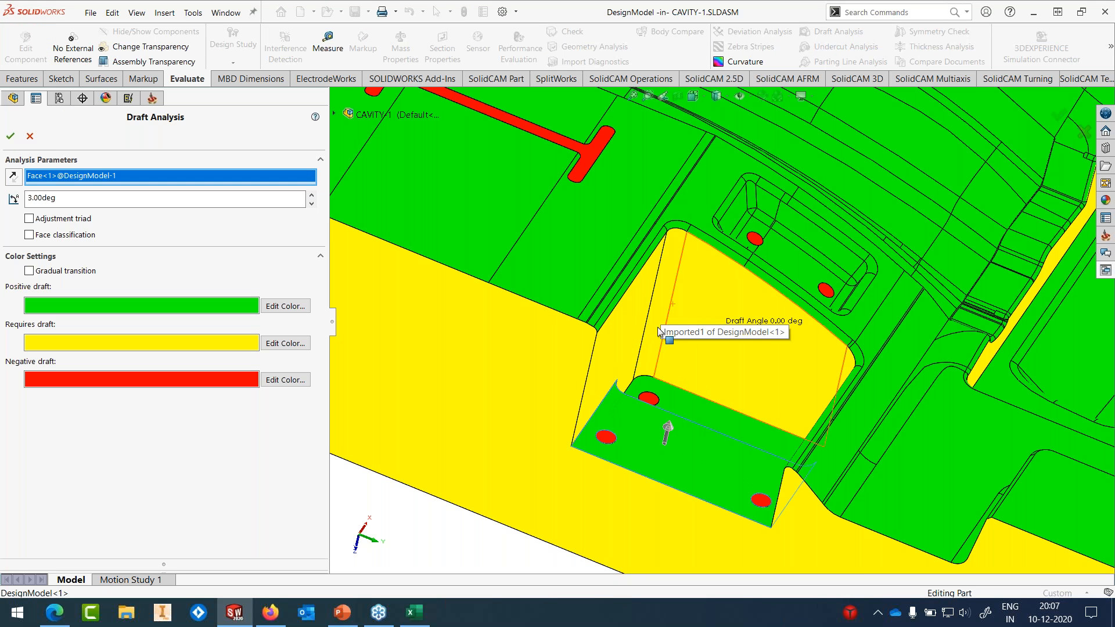
click(36, 140)
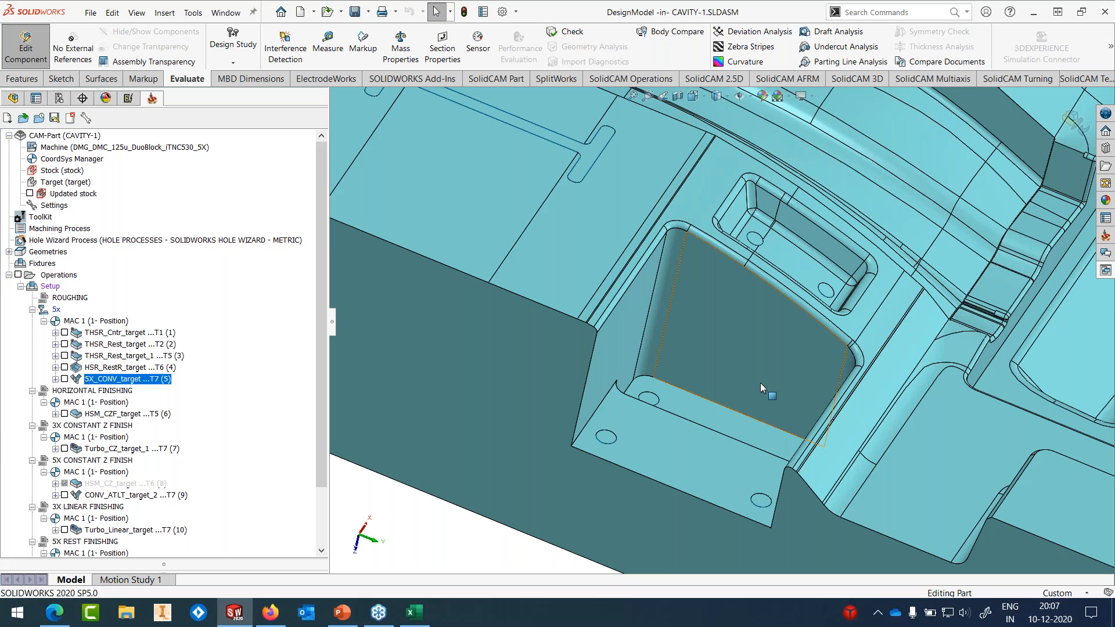
scroll(761, 382, up, 3)
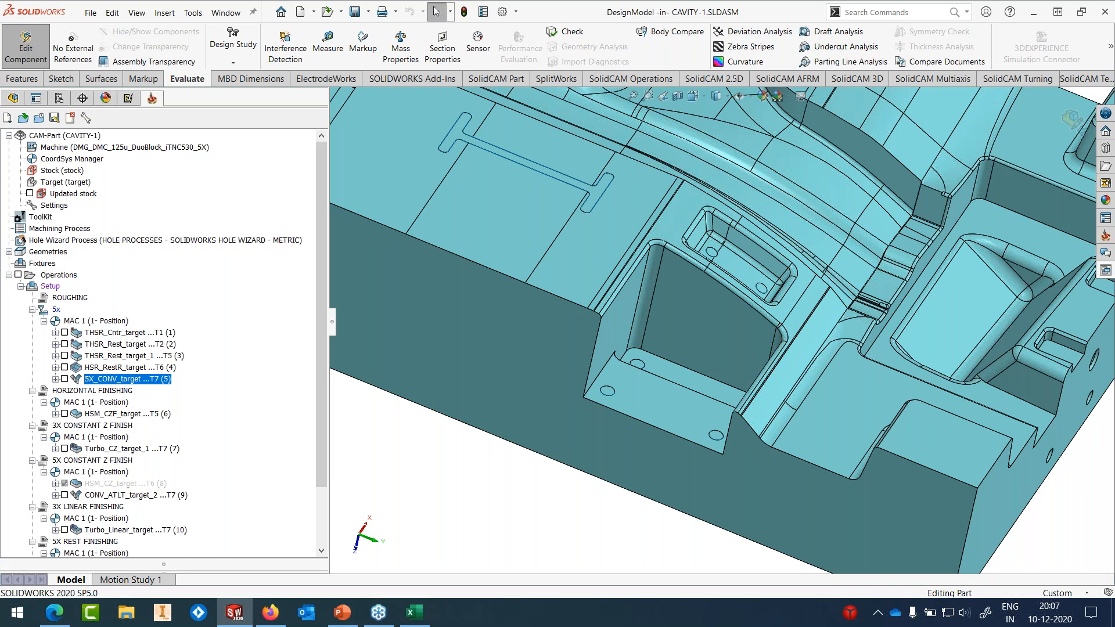
click(99, 16)
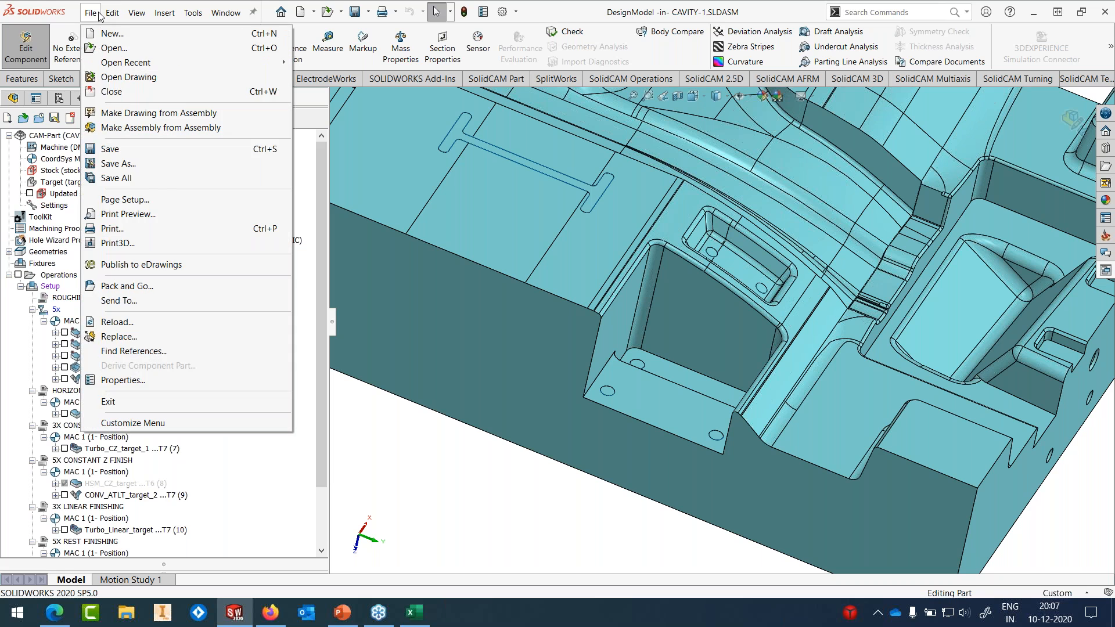
click(398, 511)
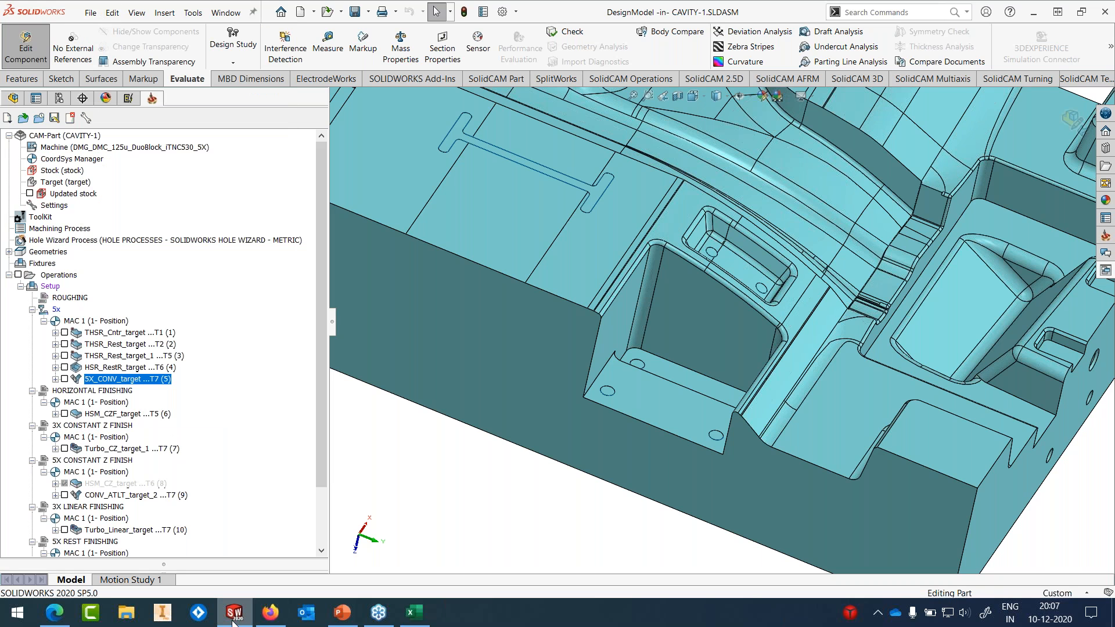
Step: Start a second SOLIDWORKS session alongside the CAVITY-1 assembly, dismiss the journal file warning, and switch to the new session's window
right_click(233, 622)
click(230, 528)
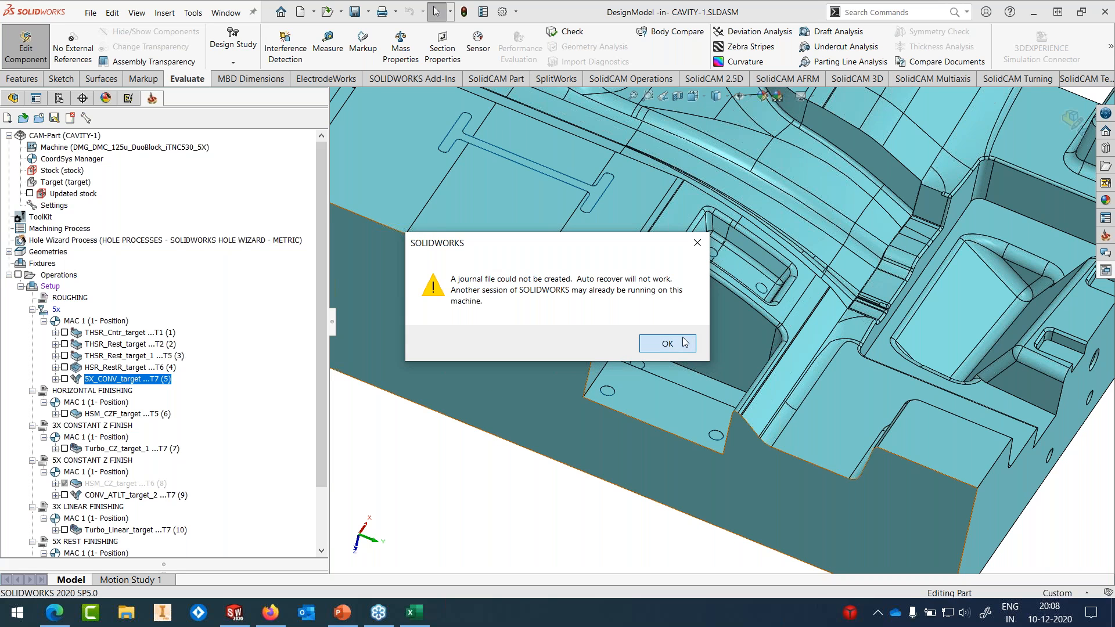
click(684, 342)
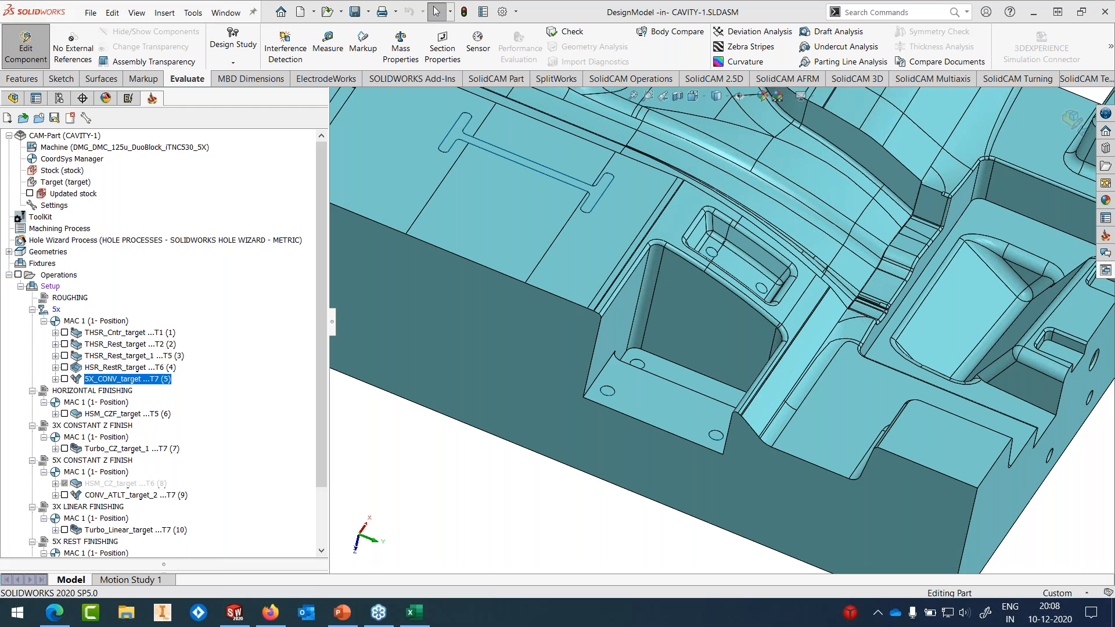
click(234, 612)
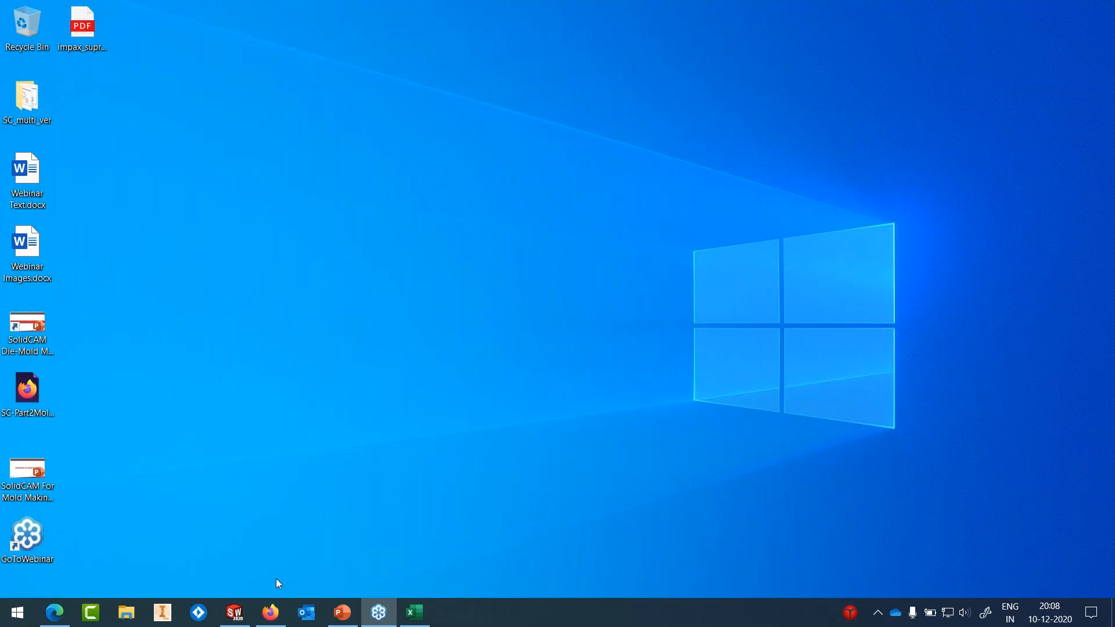
click(235, 613)
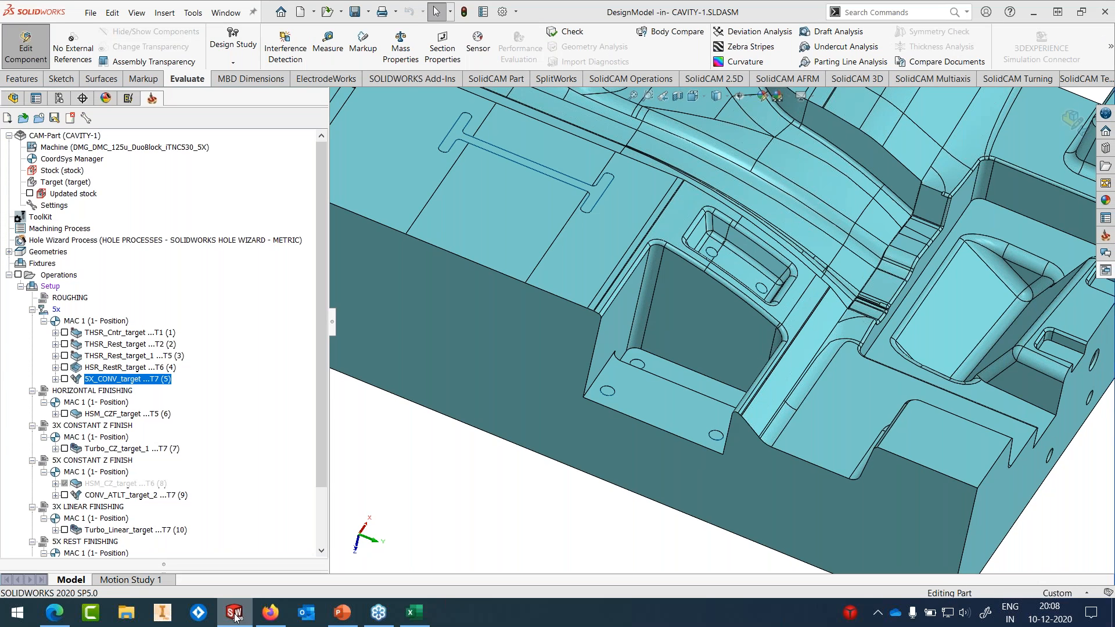
mouse_move(235, 617)
click(308, 543)
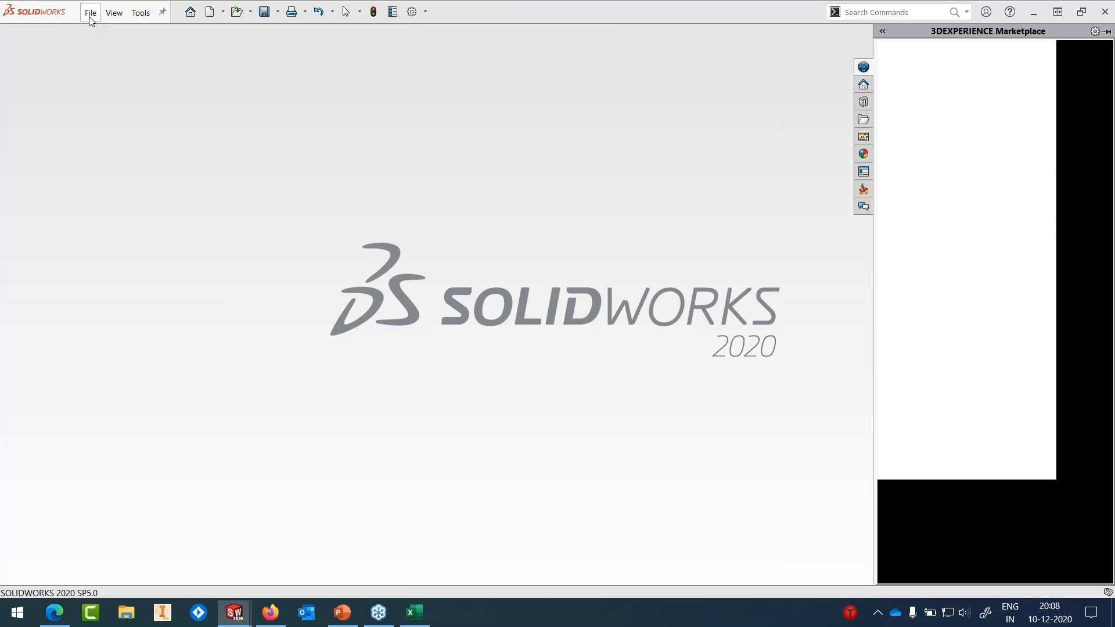
Step: Open a file from the MOLD & DIE folder in the new SOLIDWORKS session
click(91, 18)
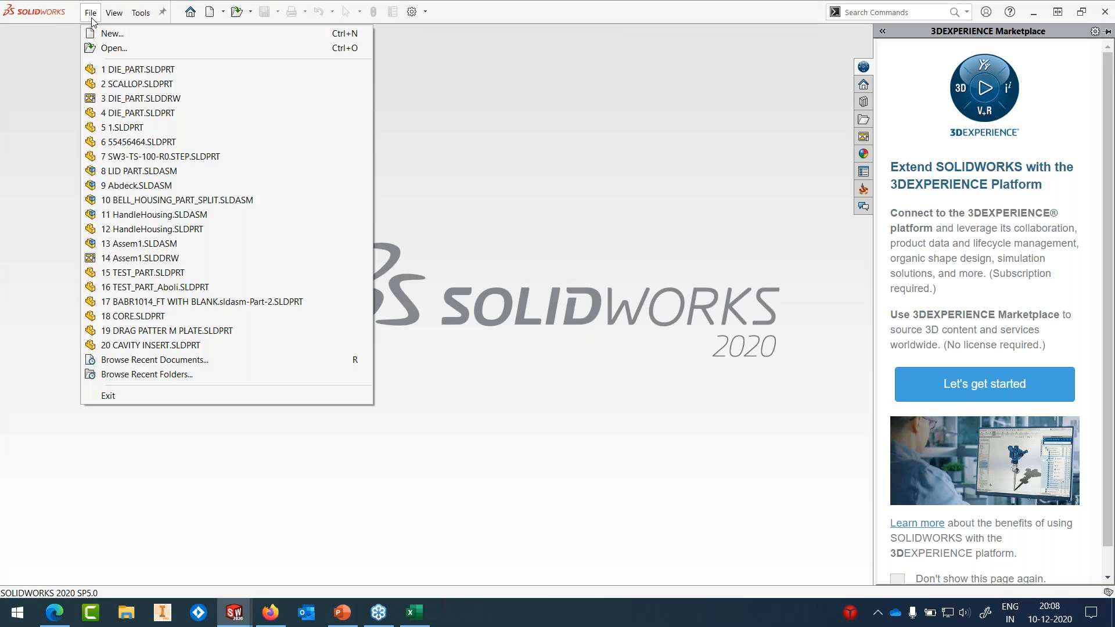
click(107, 47)
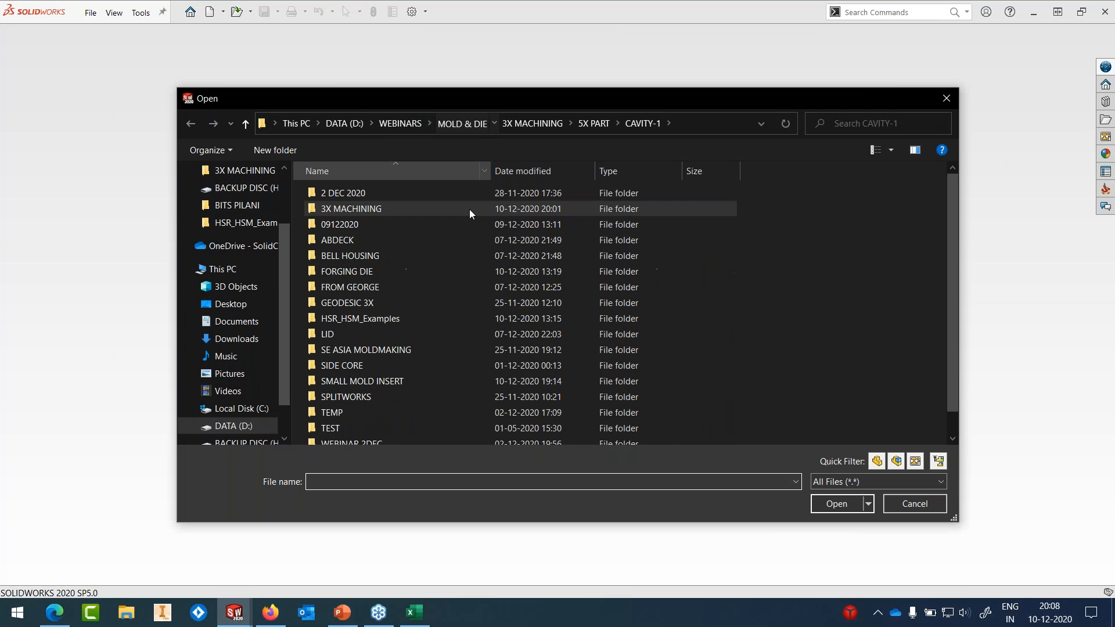
scroll(419, 403, down, 1)
click(384, 435)
click(825, 497)
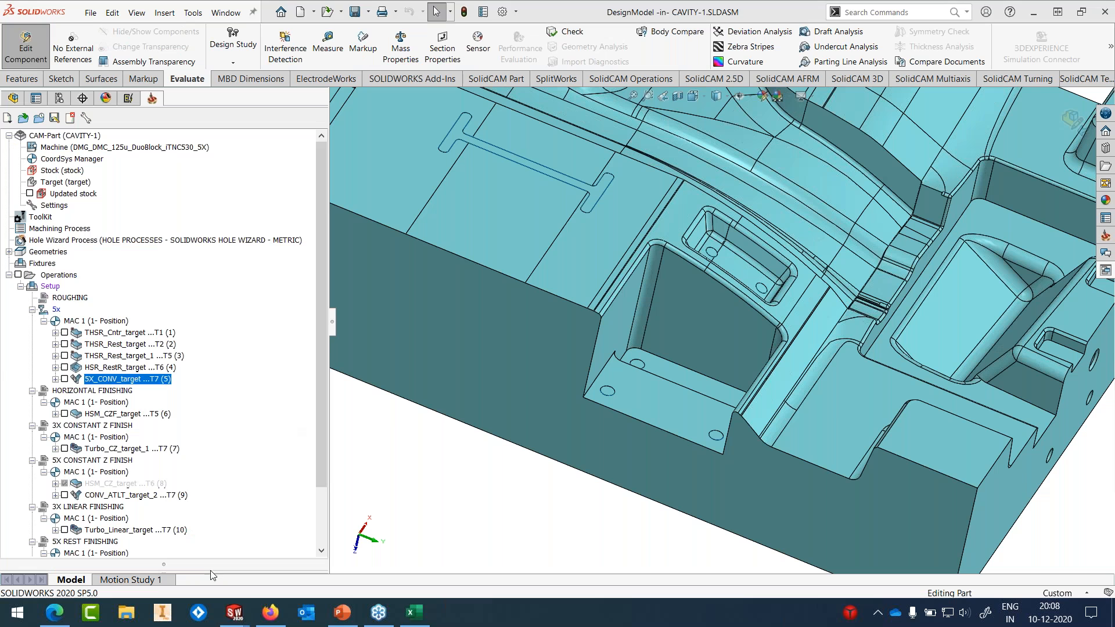
Step: Open the toolkit of the CAVITY-1 CAM-part and display tool 3, the 12 mm oval form mill
right_click(41, 217)
key(Escape)
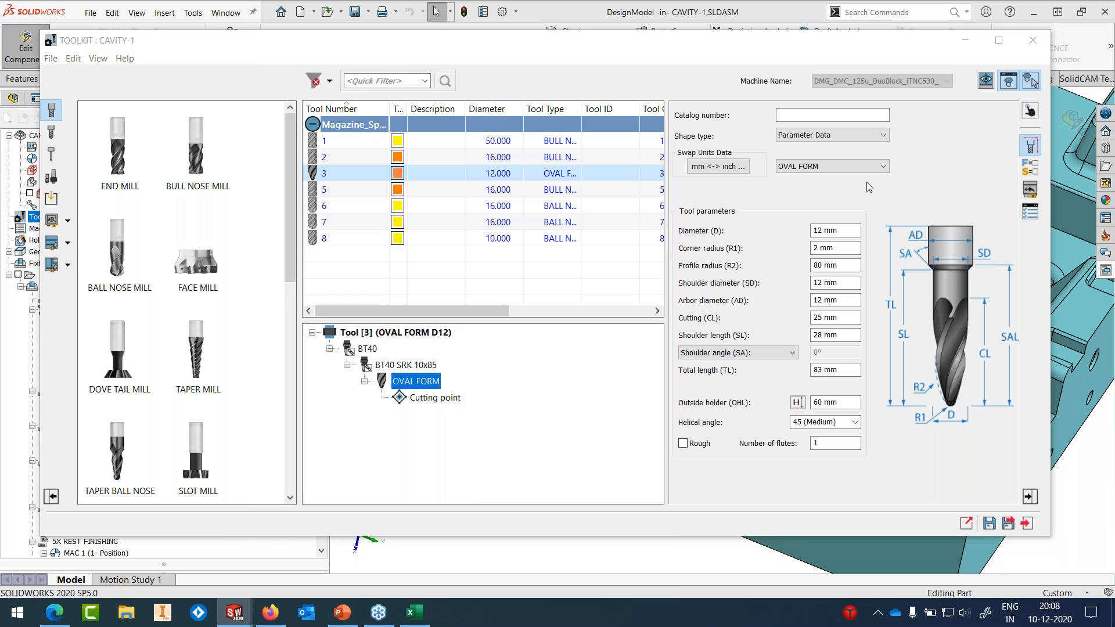
Step: Enlarge the oval form mill in the Tool Viewer and examine its curved profile down to the tip
drag(524, 60, 537, 18)
scroll(469, 273, down, 6)
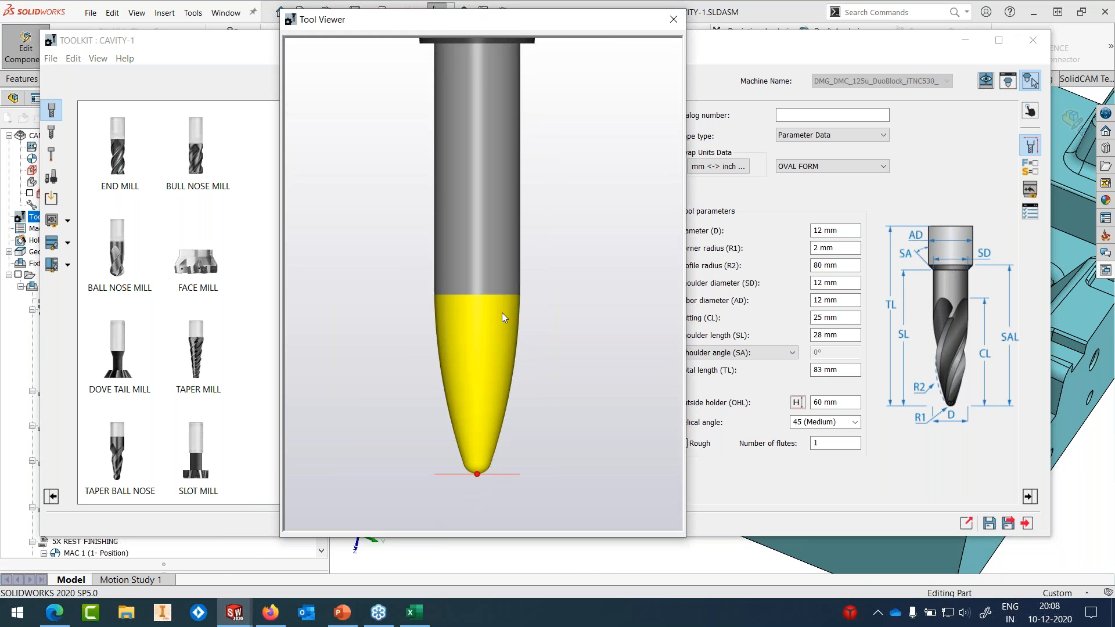
scroll(512, 309, down, 2)
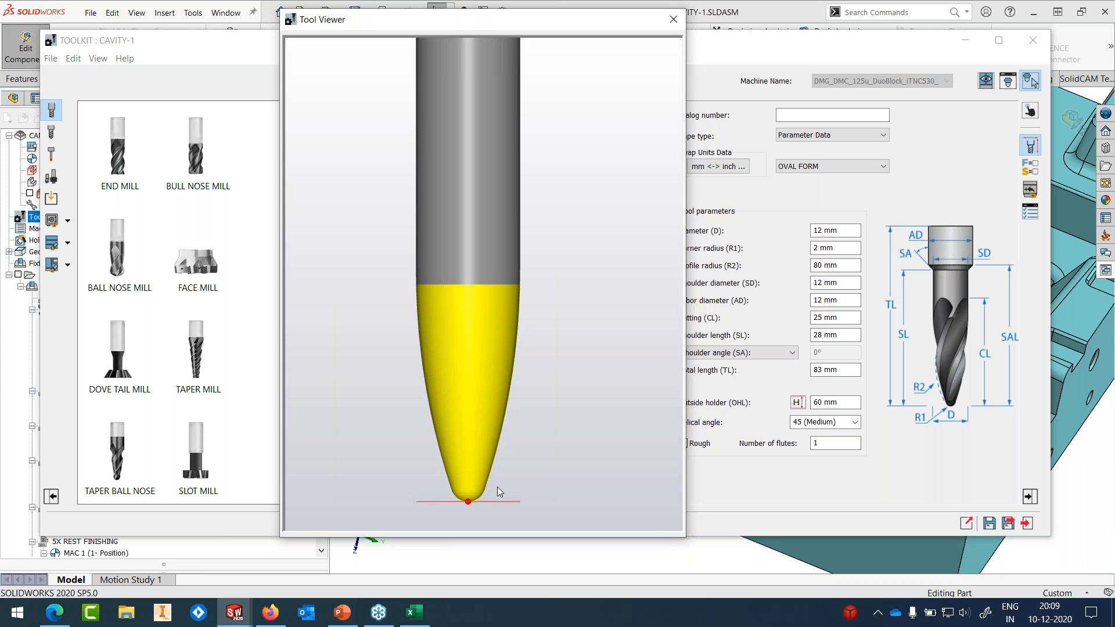
Step: Switch to the SCALLOP.SLDPRT window and open Sketch1, which holds the large circles, for editing
click(378, 613)
click(249, 613)
mouse_move(253, 615)
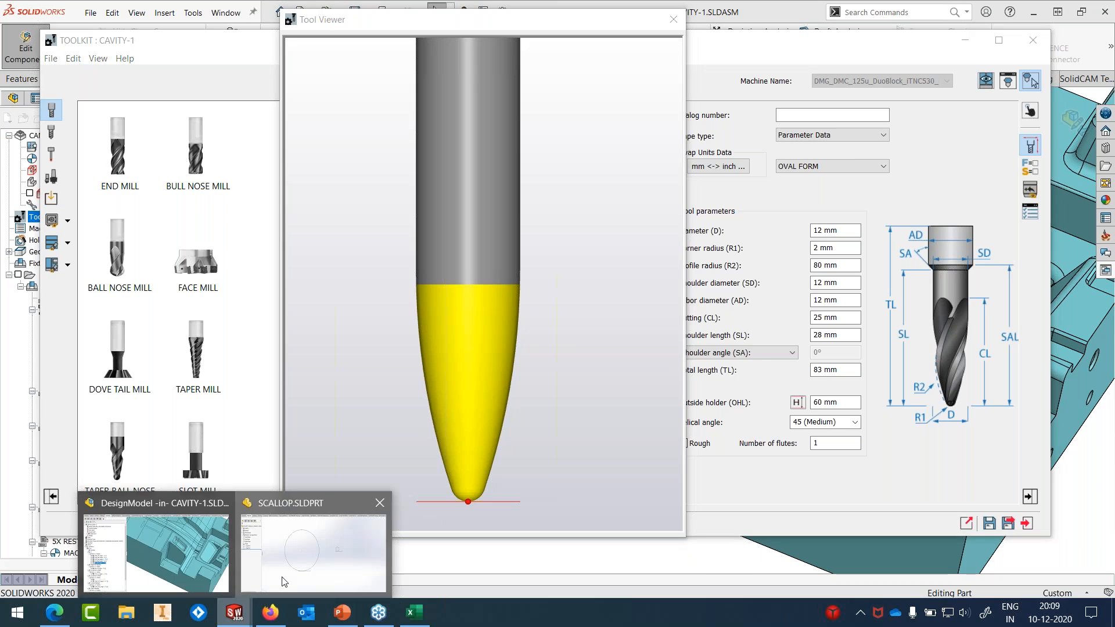
click(286, 579)
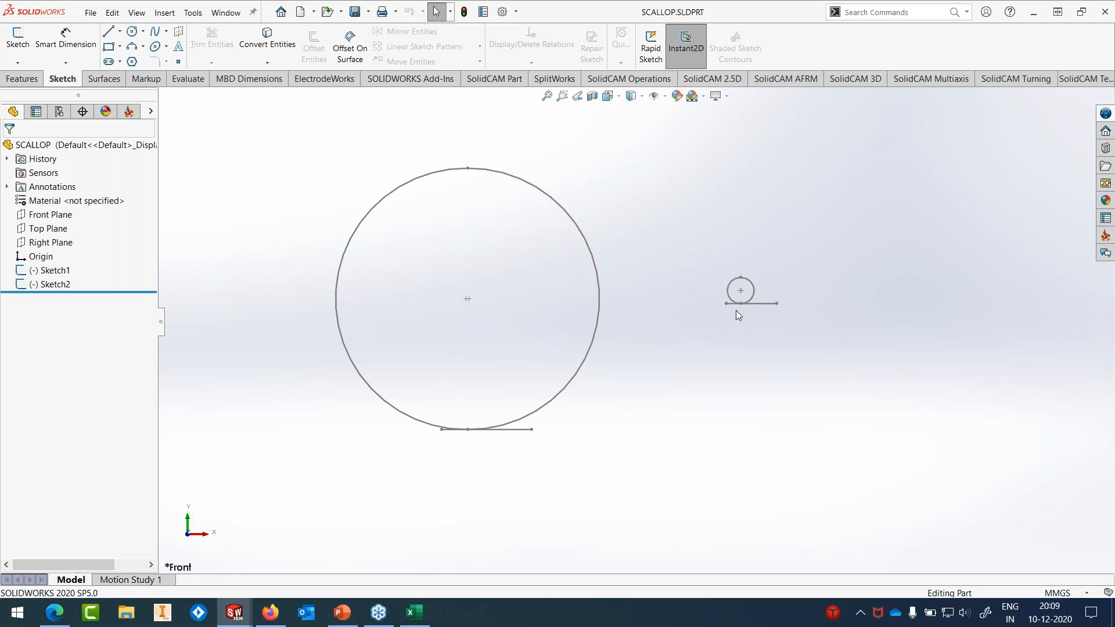
scroll(489, 416, down, 5)
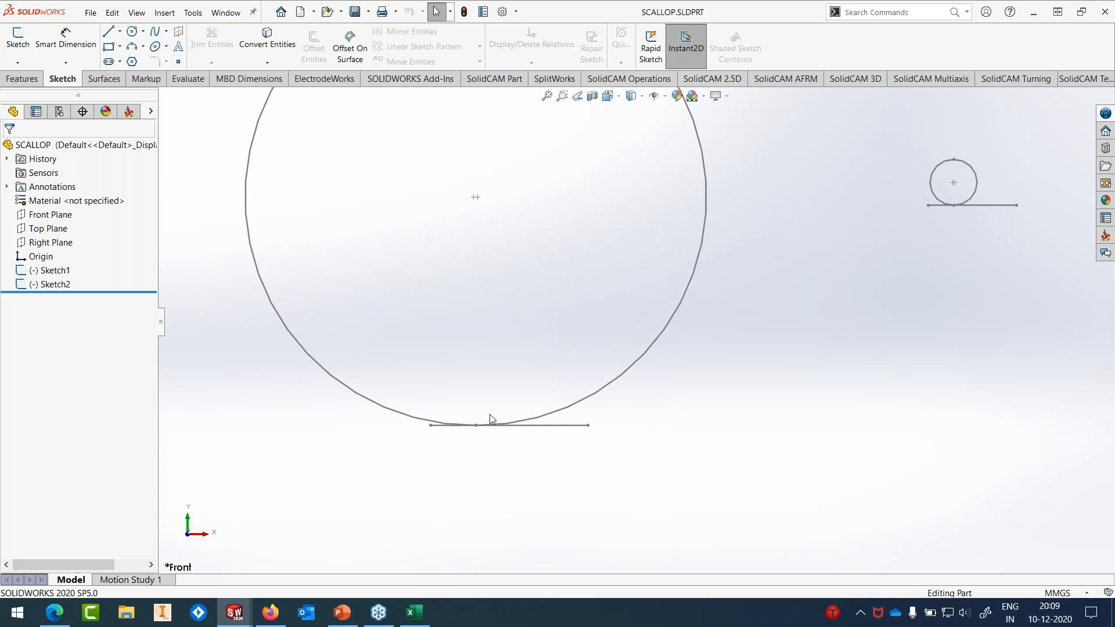
click(388, 410)
click(424, 356)
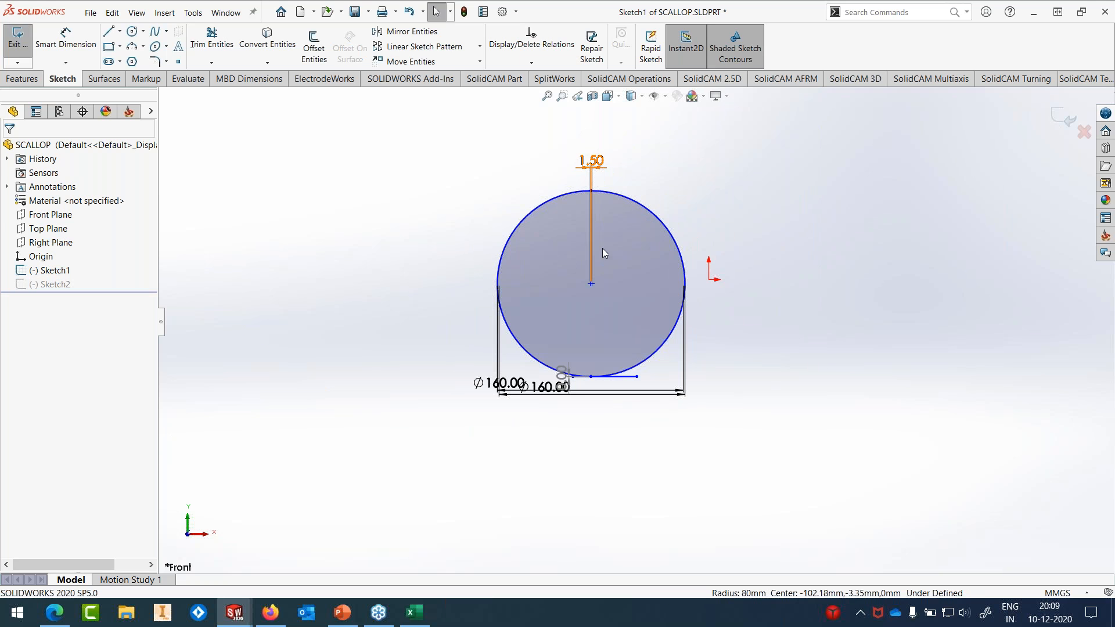
Step: Examine the cusp left between the two 160 mm diameter circles where they meet the horizontal line, then their spacing
scroll(590, 352, down, 4)
scroll(577, 364, down, 4)
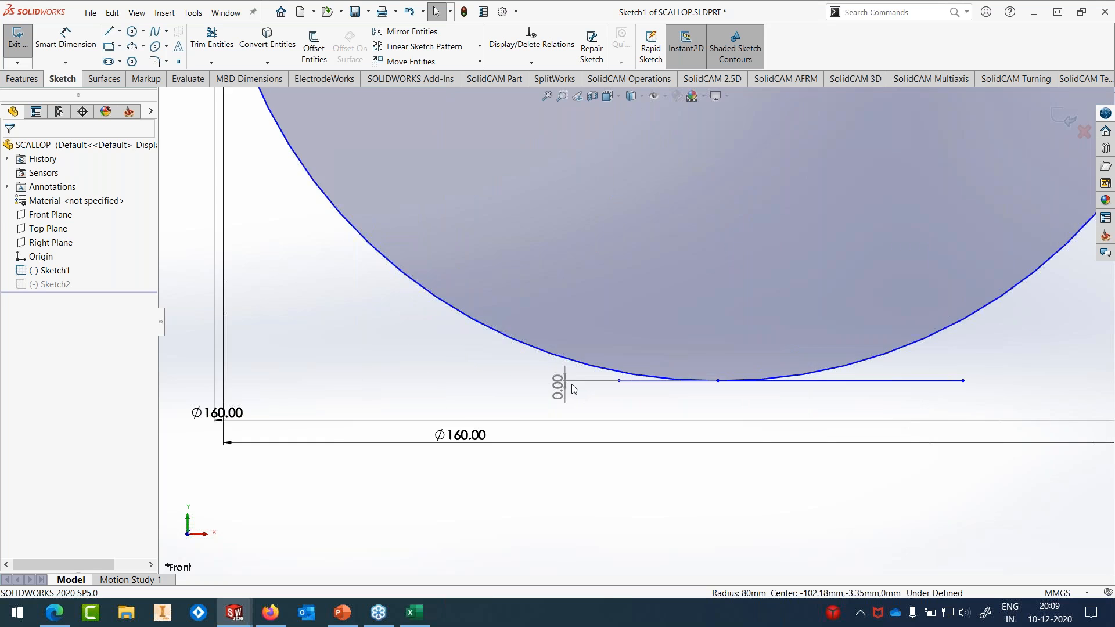
scroll(855, 383, down, 8)
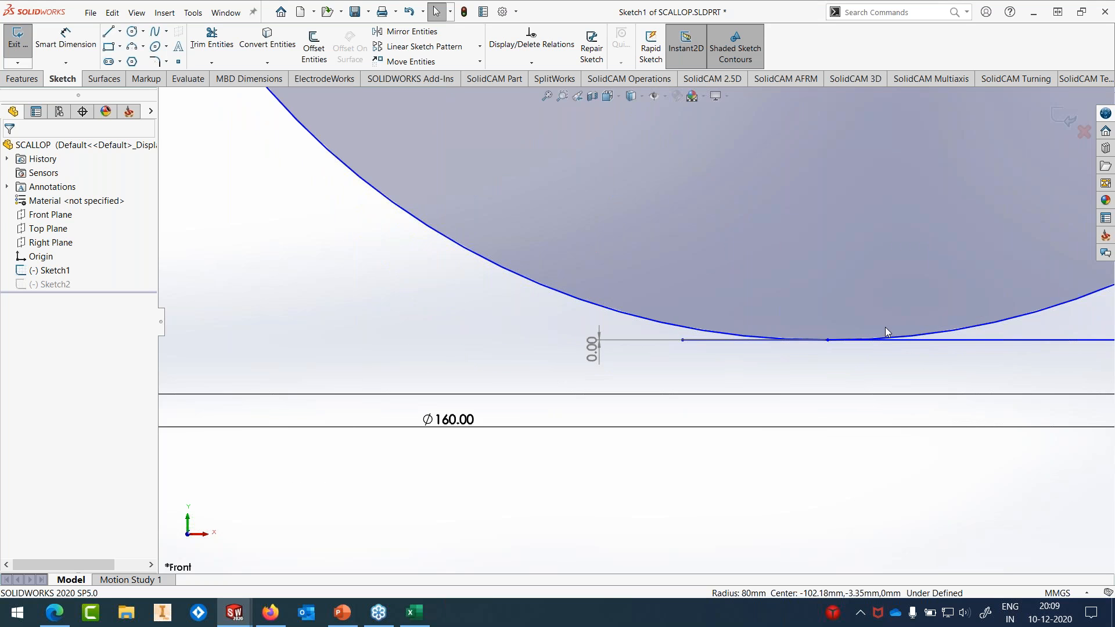
scroll(549, 323, down, 2)
scroll(691, 305, down, 3)
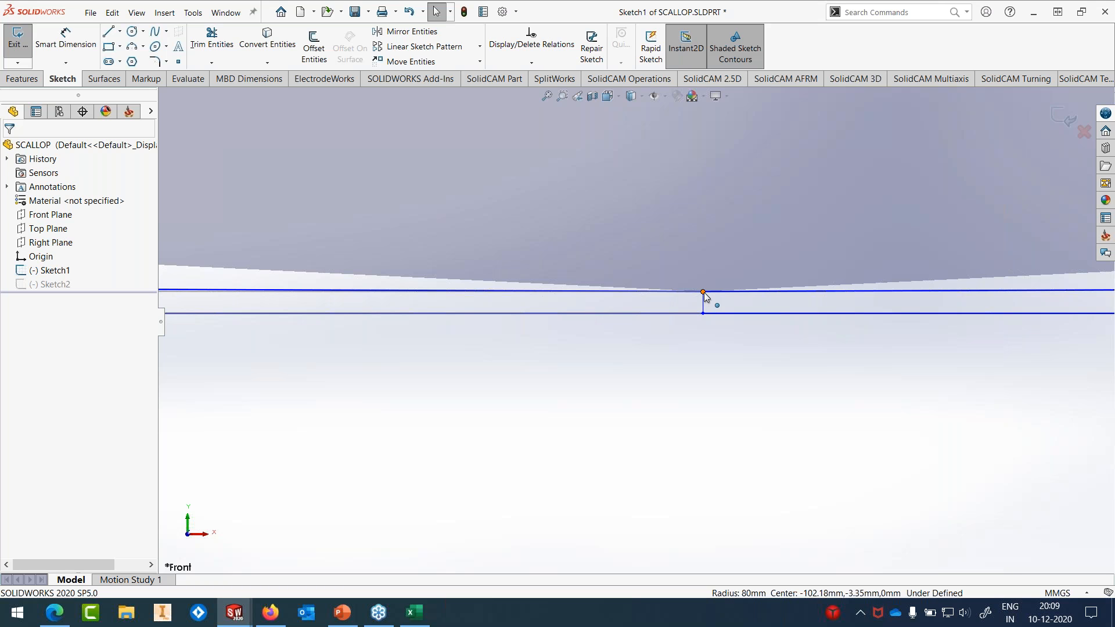
scroll(700, 299, up, 3)
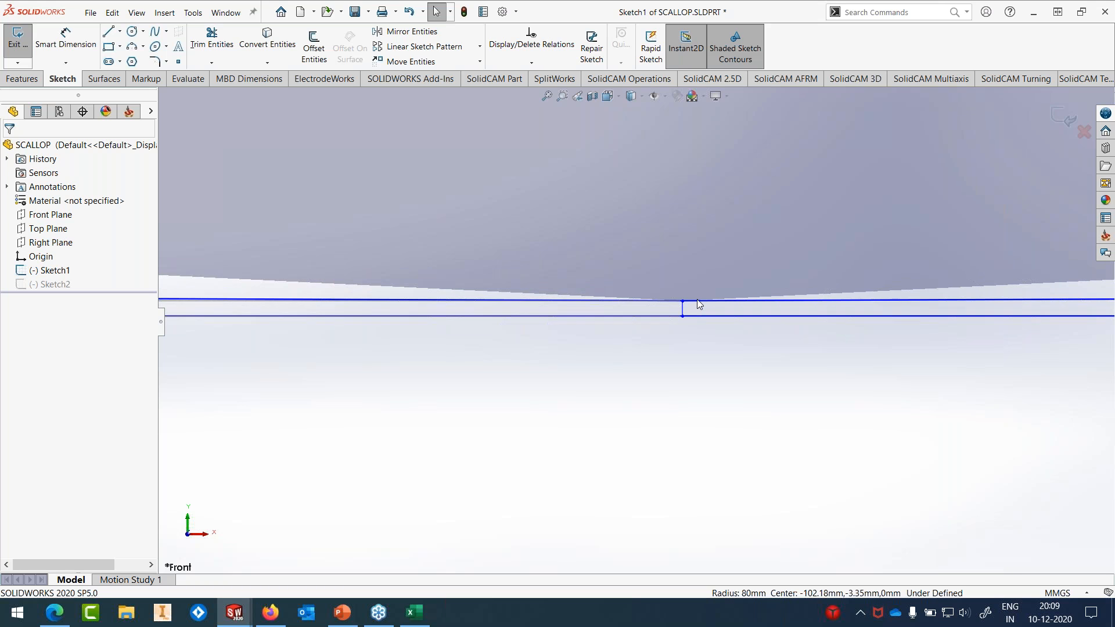
scroll(686, 306, up, 5)
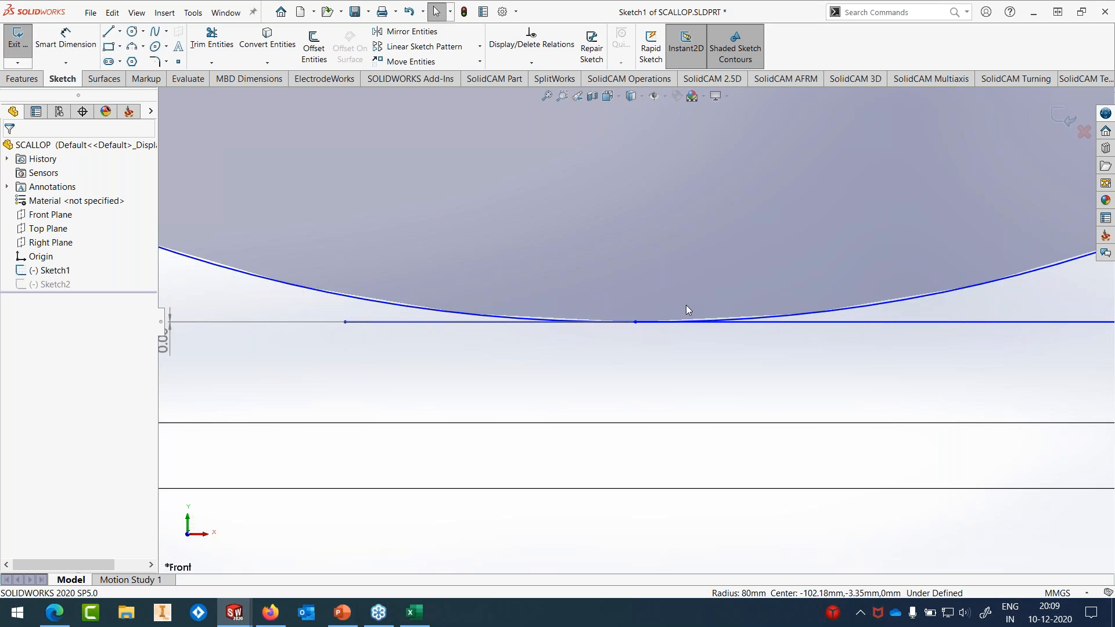
scroll(685, 305, up, 8)
scroll(639, 211, down, 3)
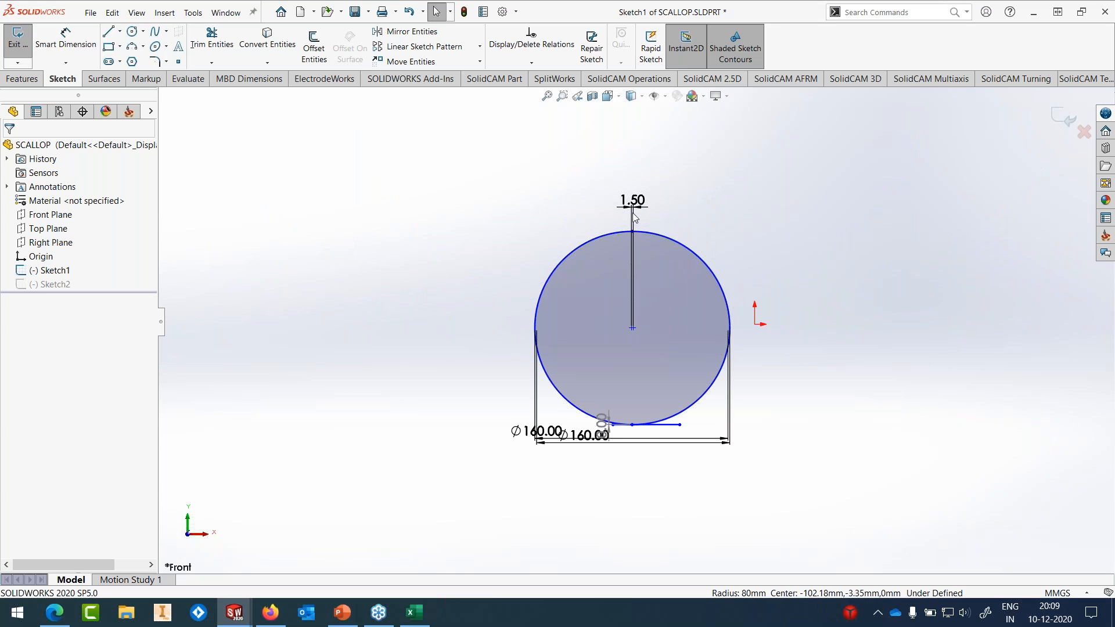
Step: Check the precise value of the cusp height dimension in Sketch1, and exit the sketch
click(605, 420)
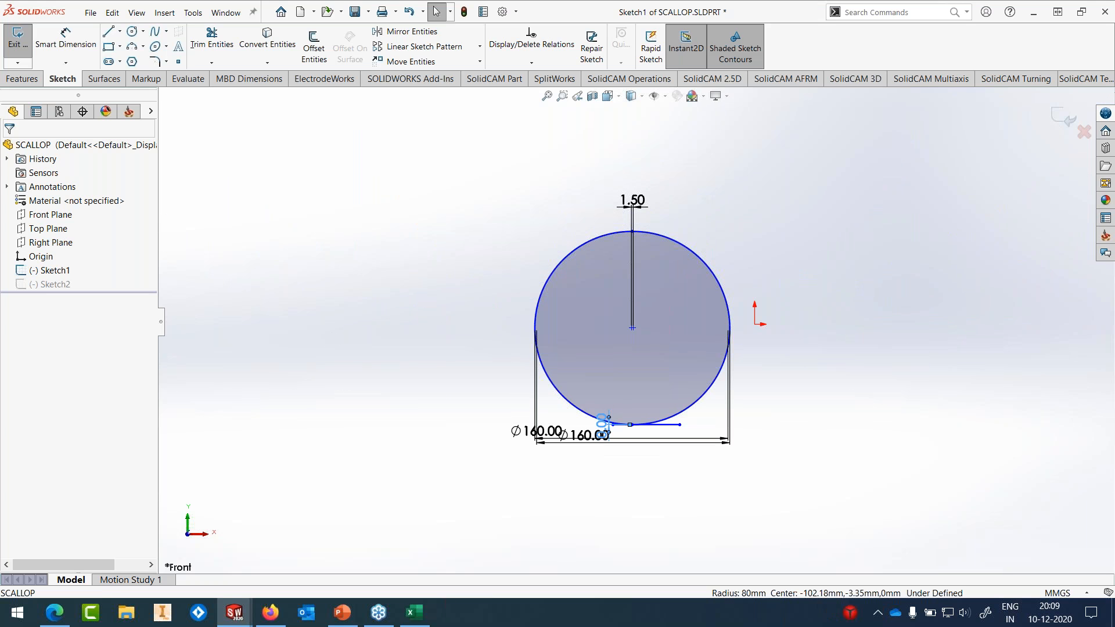
click(654, 309)
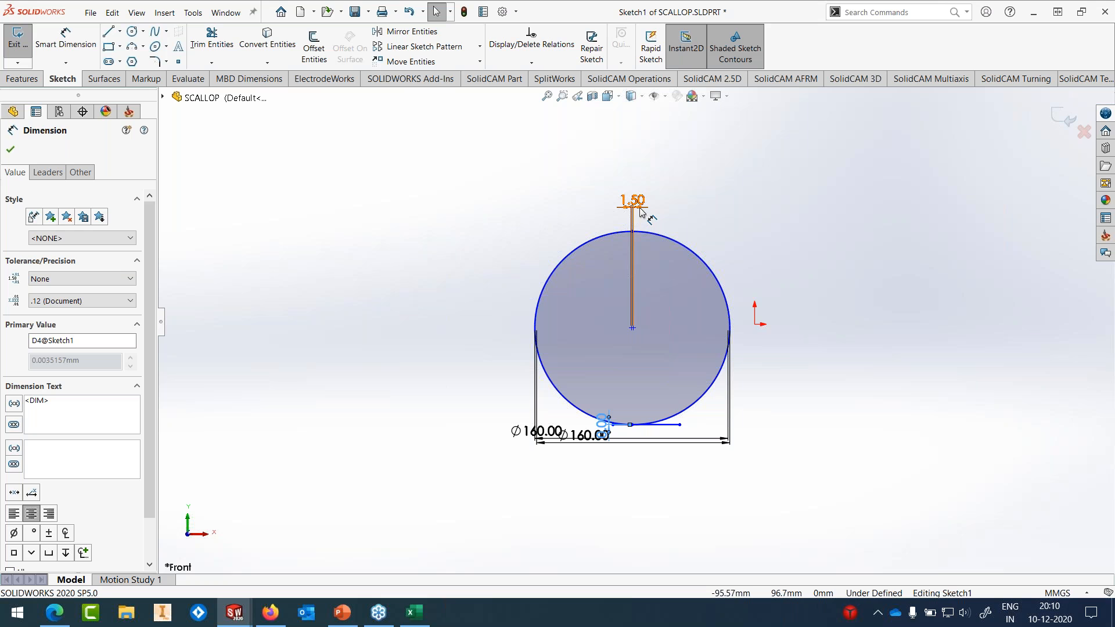
click(925, 244)
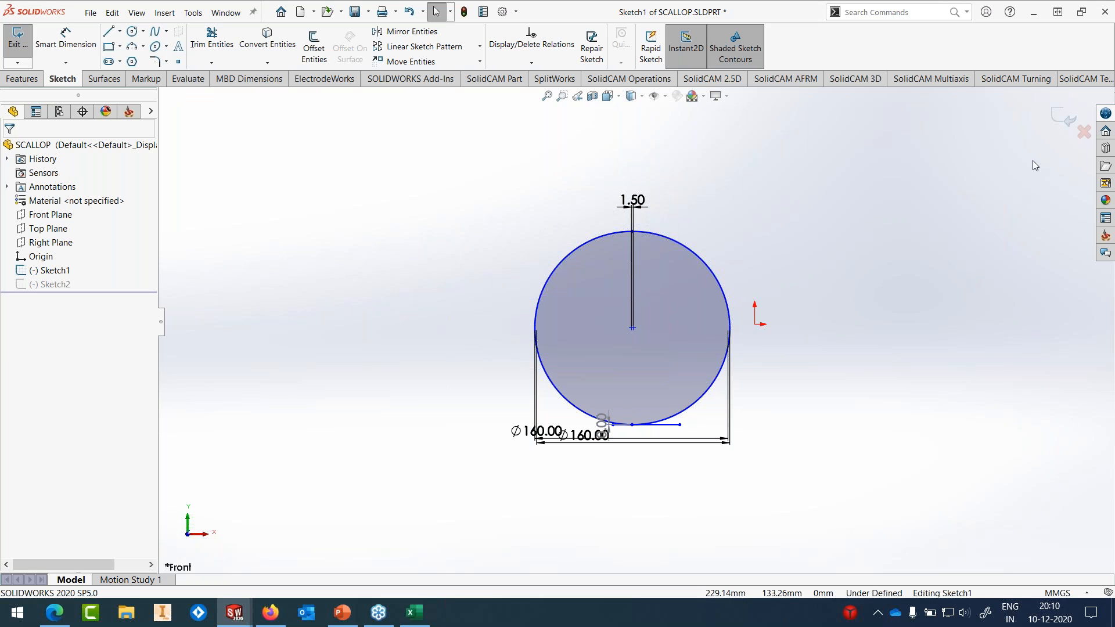
click(1064, 116)
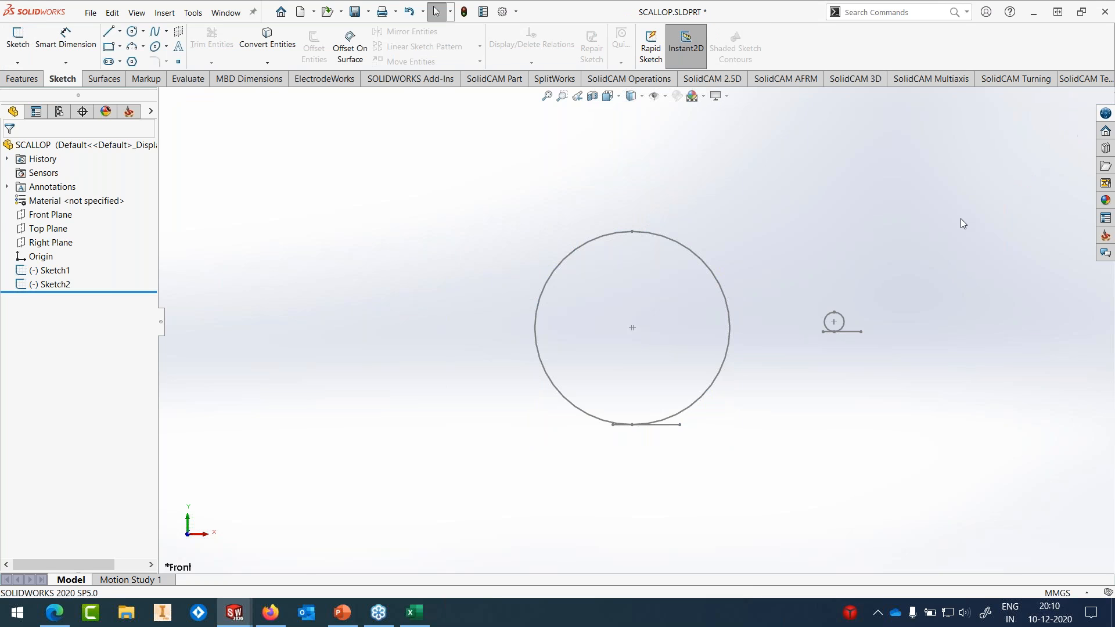
Step: Open Sketch2, which holds the small circles, to view its diameter, spacing and cusp height dimensions
scroll(797, 333, down, 3)
scroll(797, 333, down, 2)
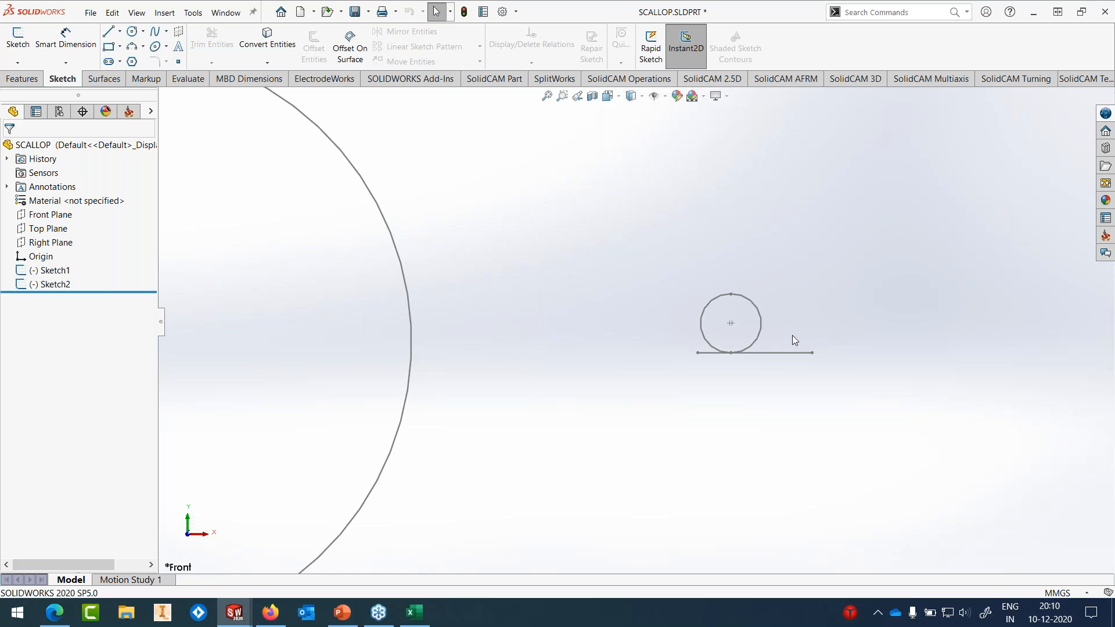
scroll(756, 332, down, 3)
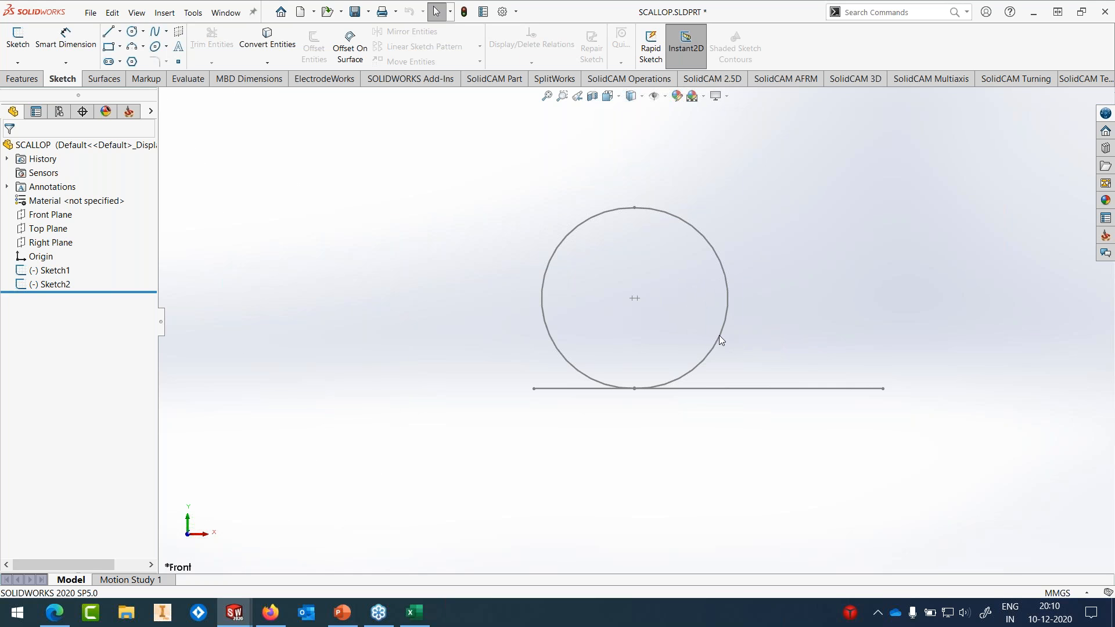
double_click(720, 334)
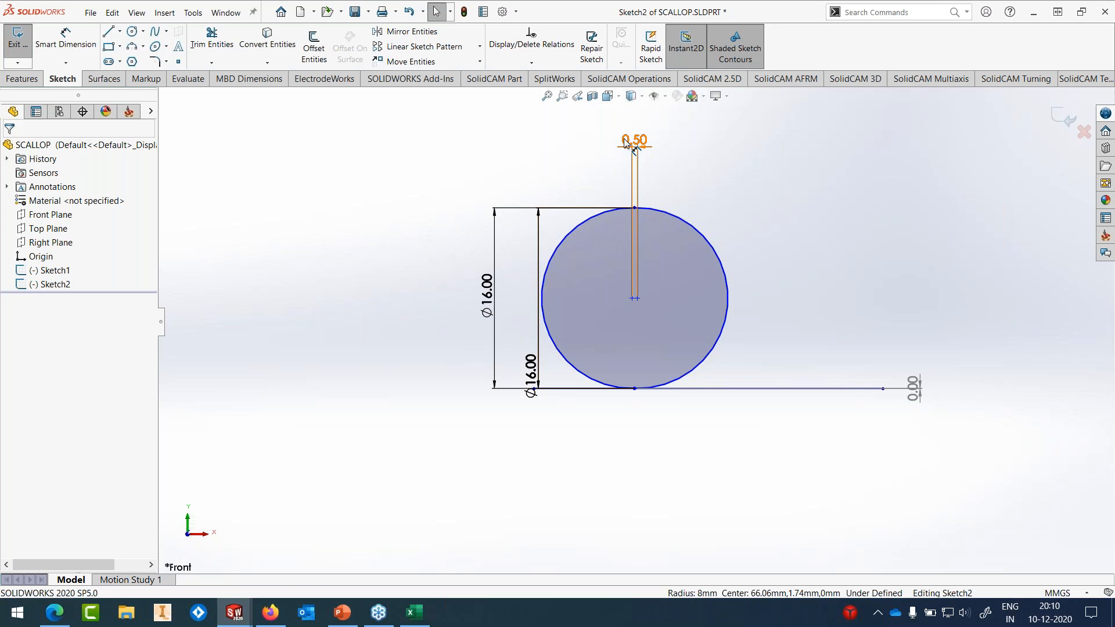
Step: Switch back to the CAVITY-1 assembly window and close its toolkit
click(233, 610)
click(223, 566)
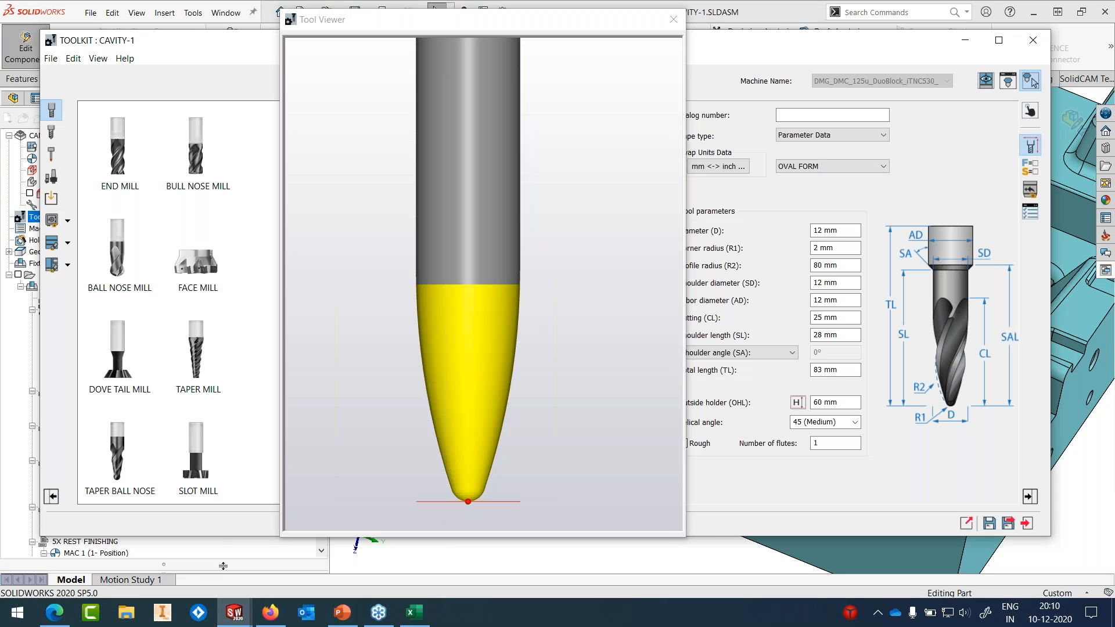
click(1033, 40)
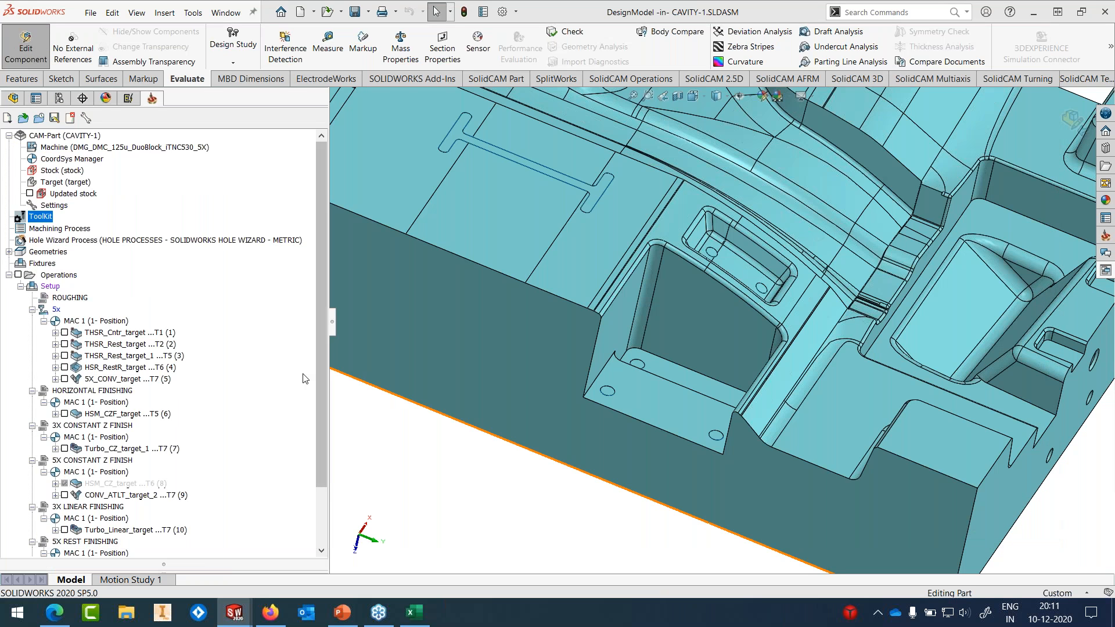
Step: Display the tool path of the 5X_PC_faces5 barrel tool finishing operation on the deep side pocket's walls
scroll(64, 541, down, 2)
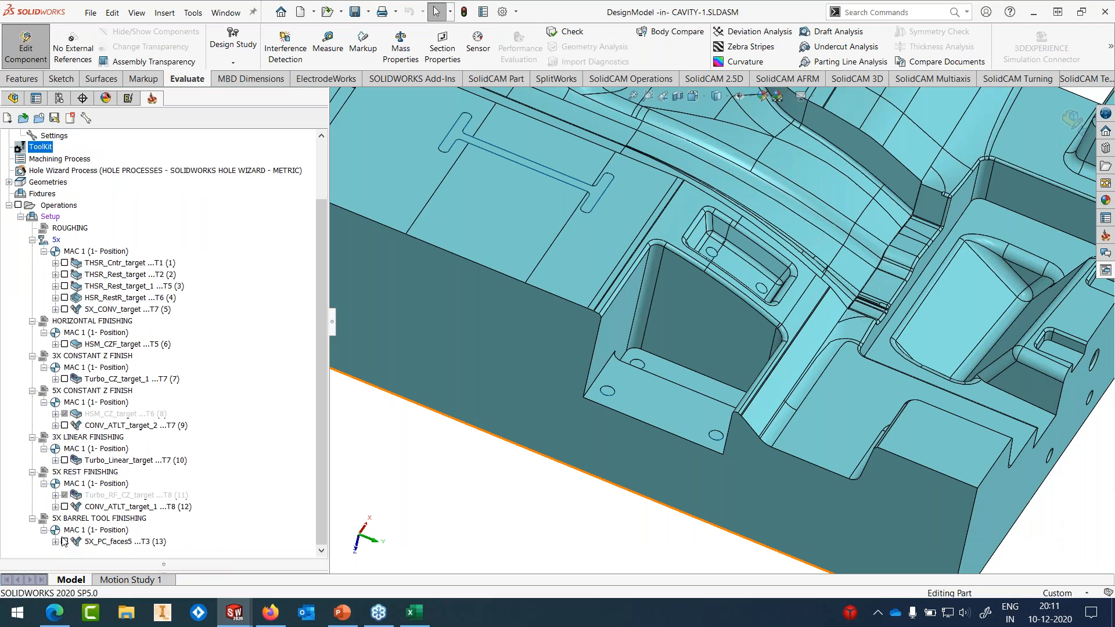
click(65, 541)
middle_drag(686, 348, 712, 448)
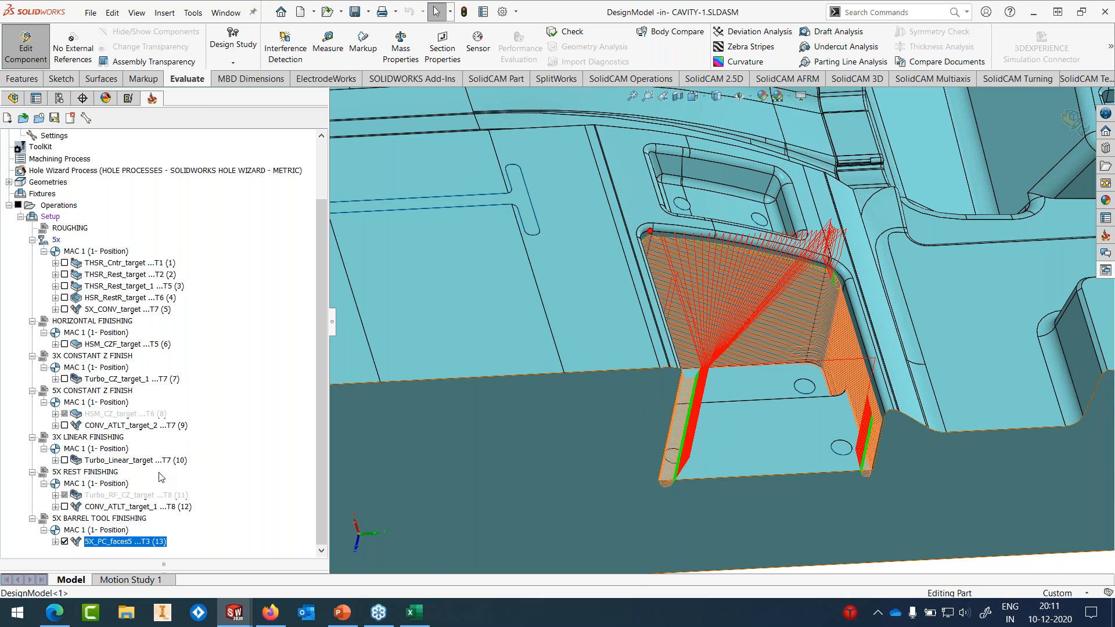
Step: Launch Machine Simulation for the 5X_PC_faces5 operation and run it with the tool area in close view
right_click(150, 541)
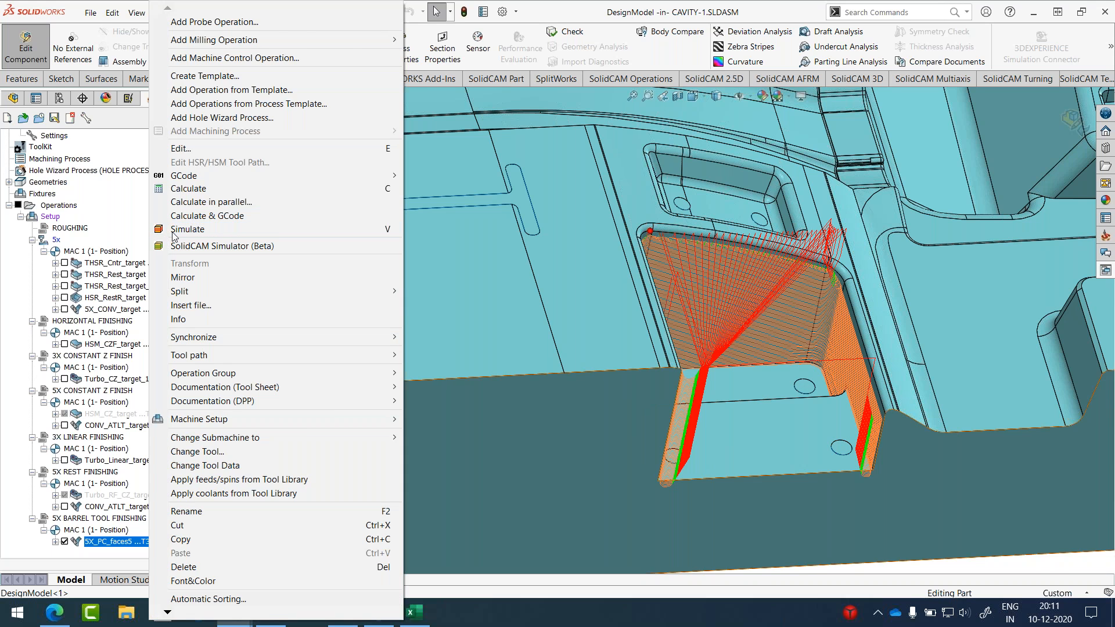
click(173, 229)
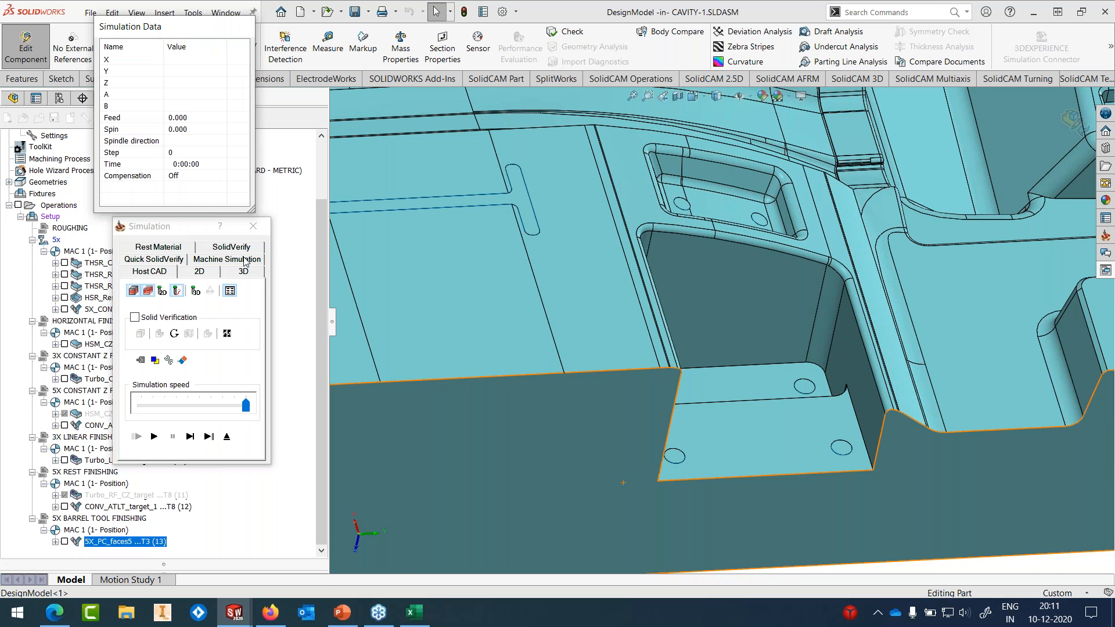
click(244, 259)
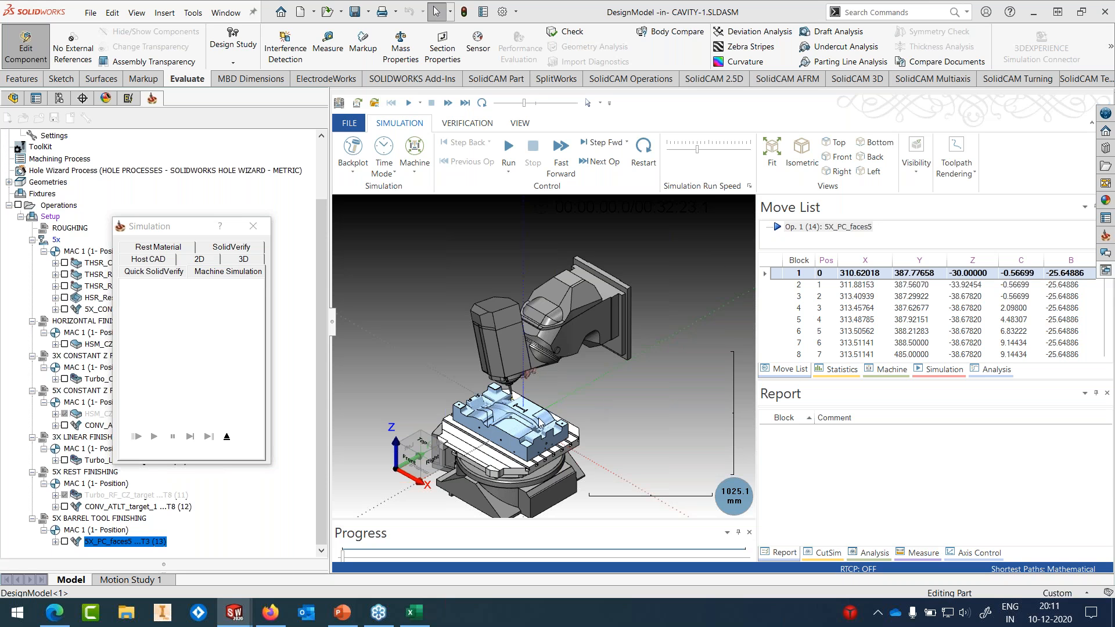
scroll(511, 423, up, 8)
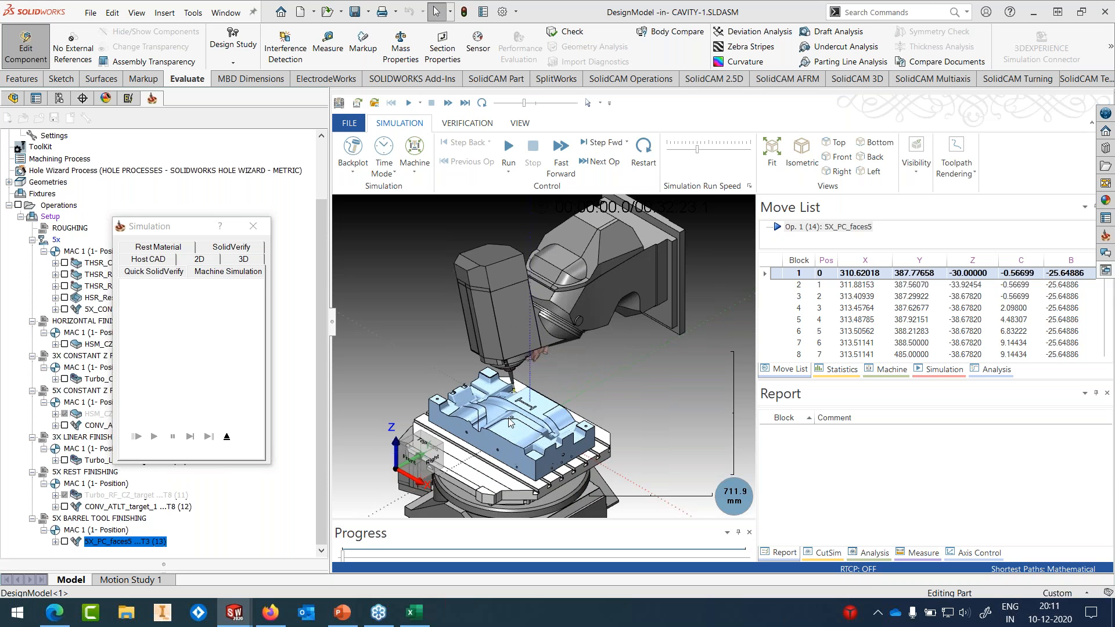
click(502, 149)
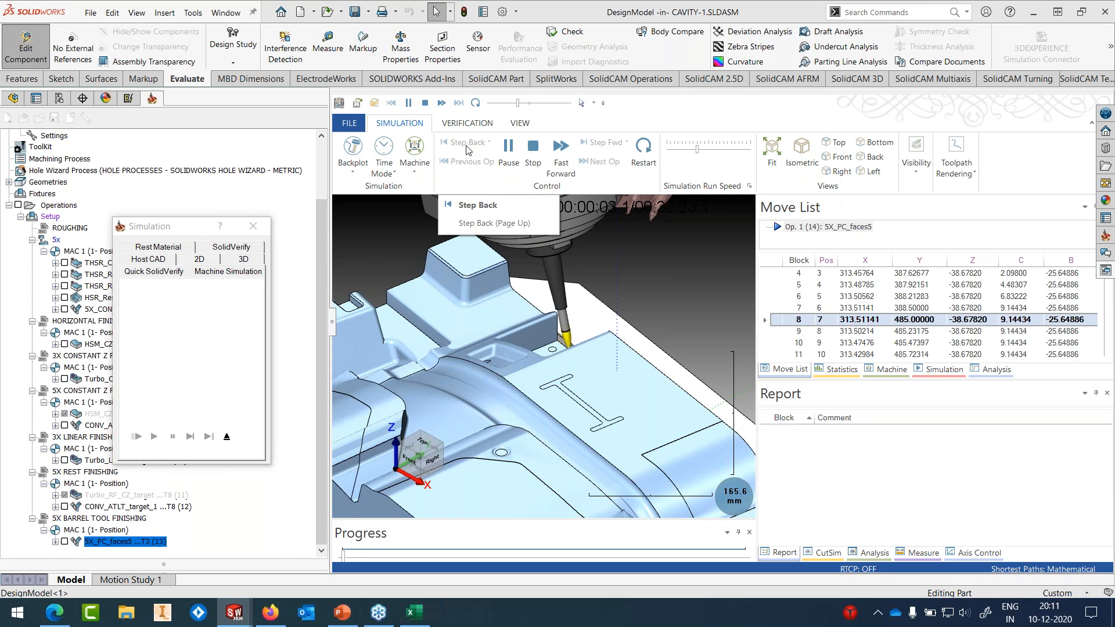
Step: Widen the simulation area, pause the run, and advance it to about 9 min 42 s of machining time
drag(333, 325, 289, 319)
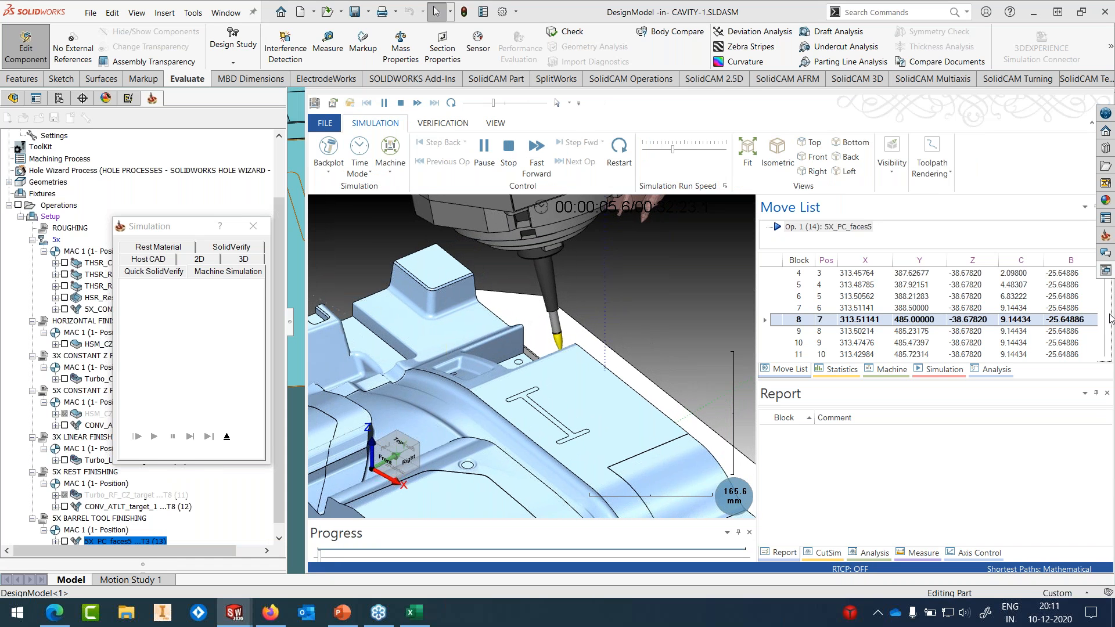
key(space)
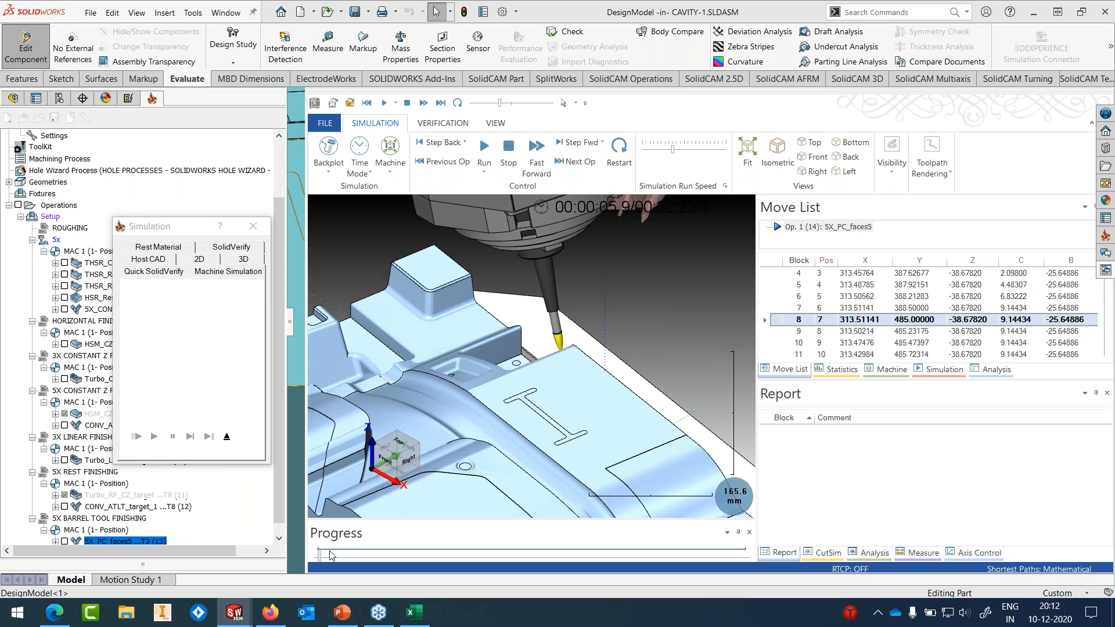
drag(320, 555, 446, 556)
Step: Examine how the oval form mill contacts the pocket wall from the front, and exit the simulation
scroll(702, 478, up, 1)
middle_drag(702, 478, 628, 480)
scroll(627, 479, up, 14)
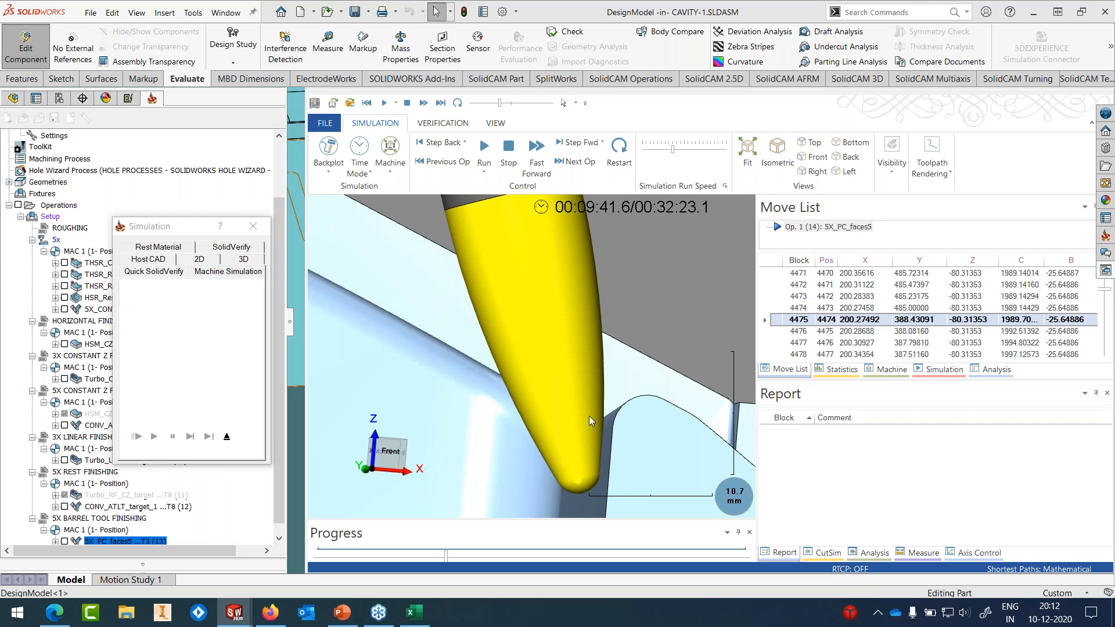
scroll(589, 416, down, 10)
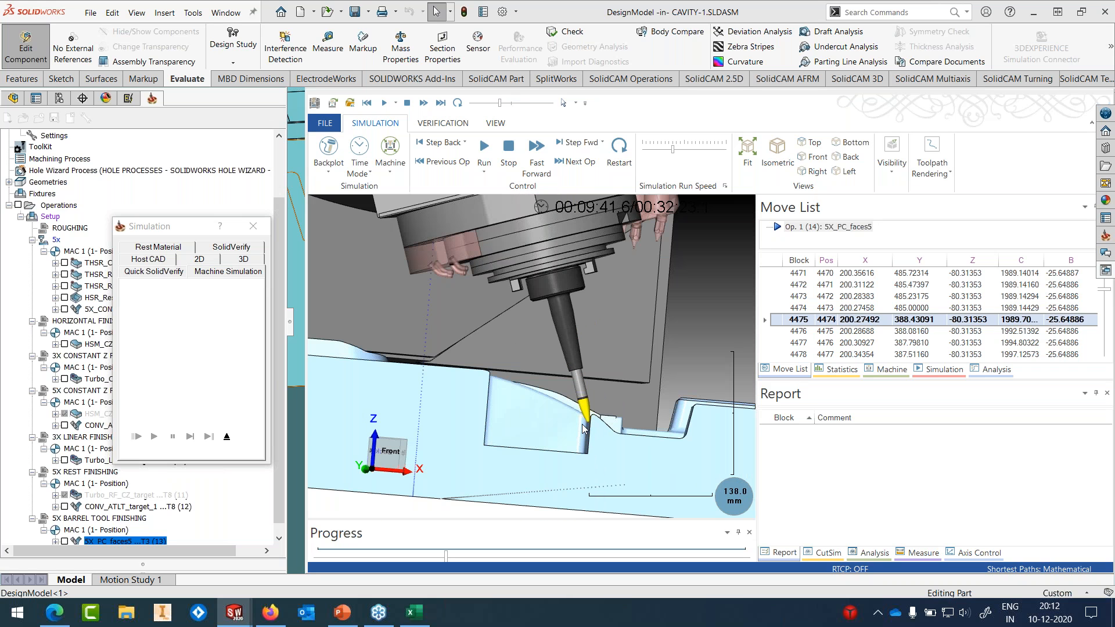
click(227, 437)
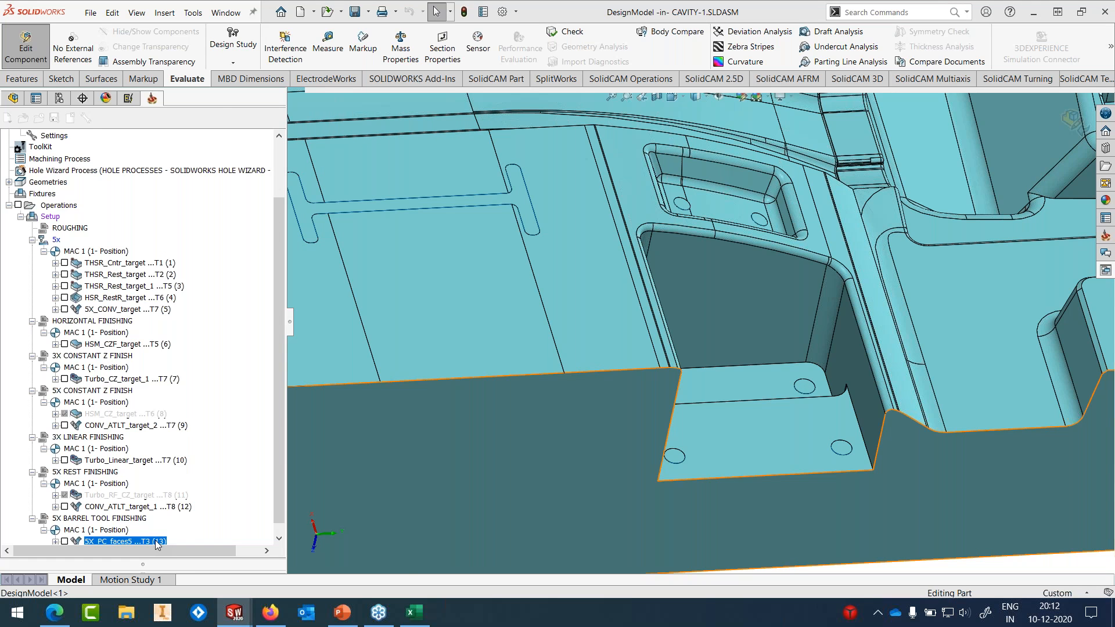
Step: Open the 5X_PC_faces5 operation, review its tool axis control settings including the contact point line parameter, and exit without saving
right_click(156, 544)
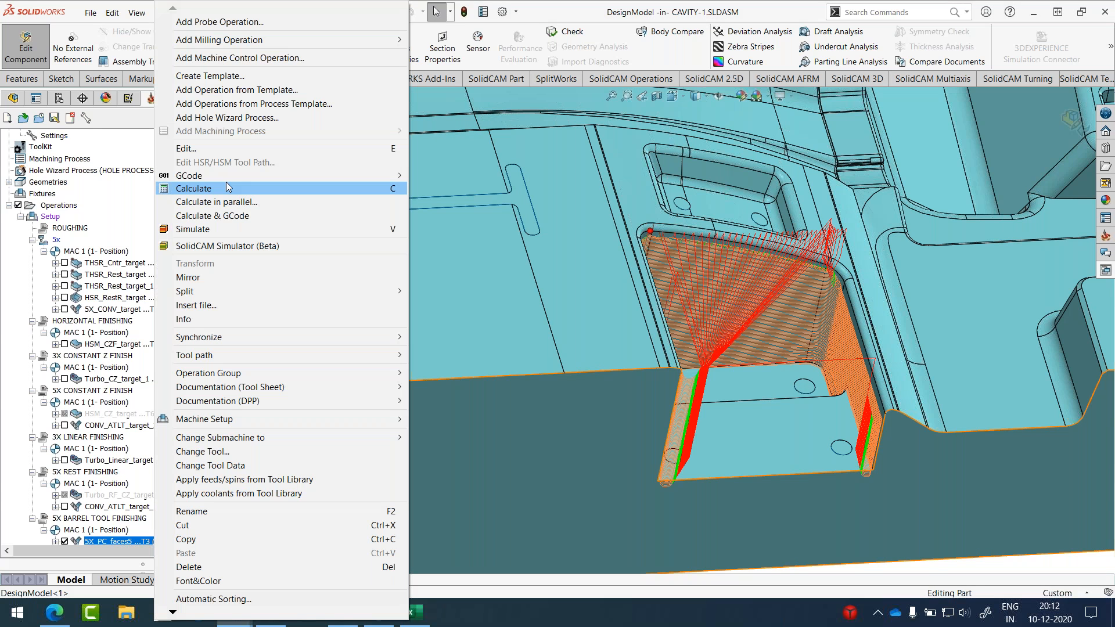
click(228, 188)
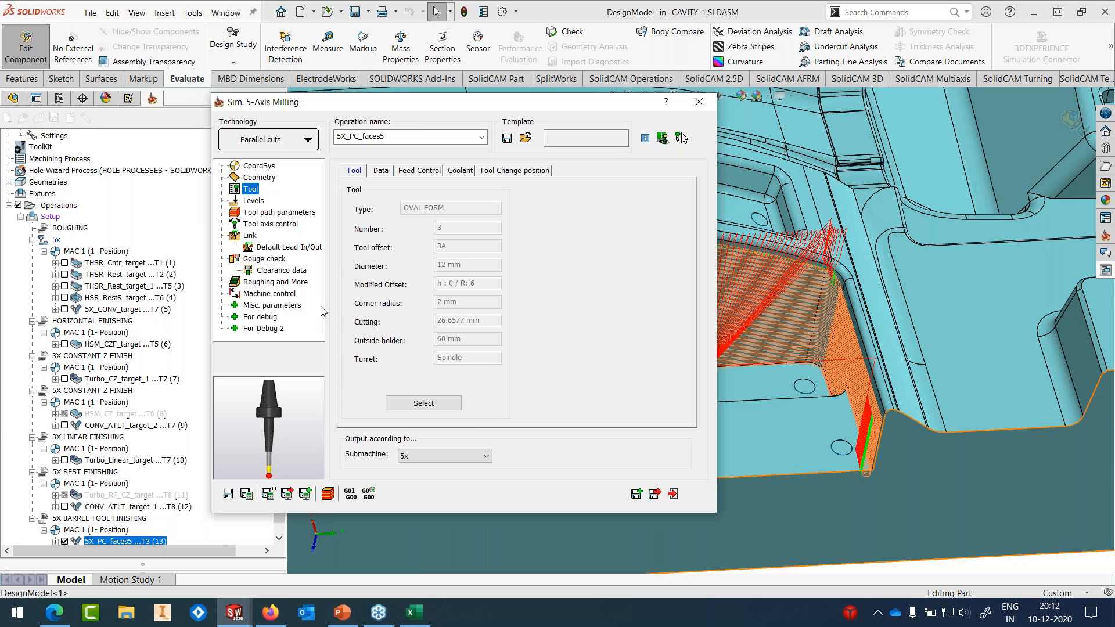
click(271, 224)
double_click(485, 409)
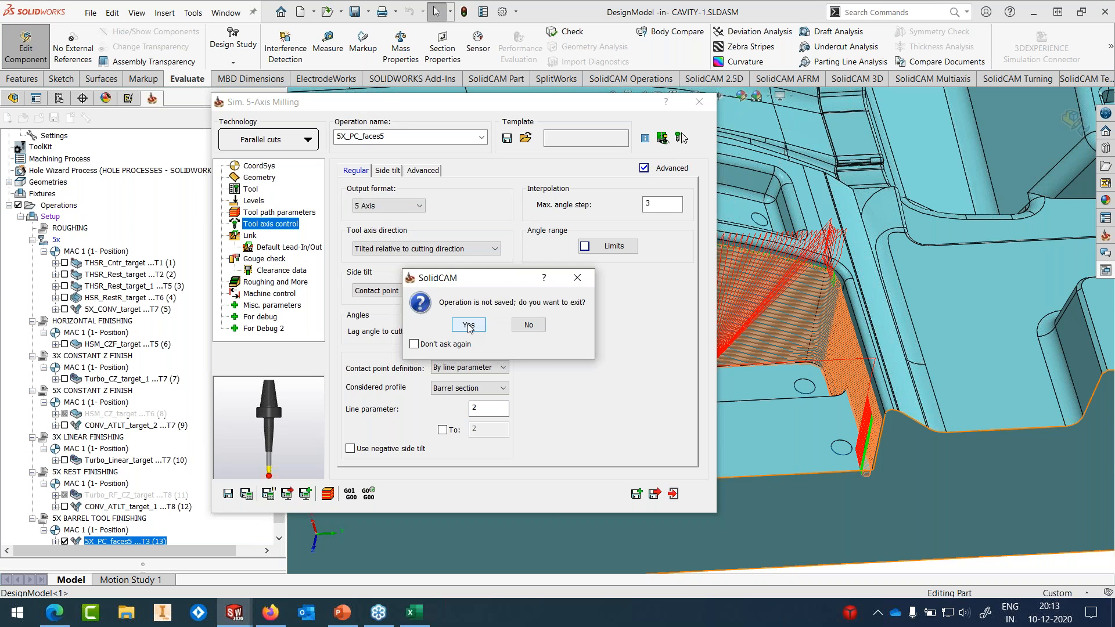
click(470, 326)
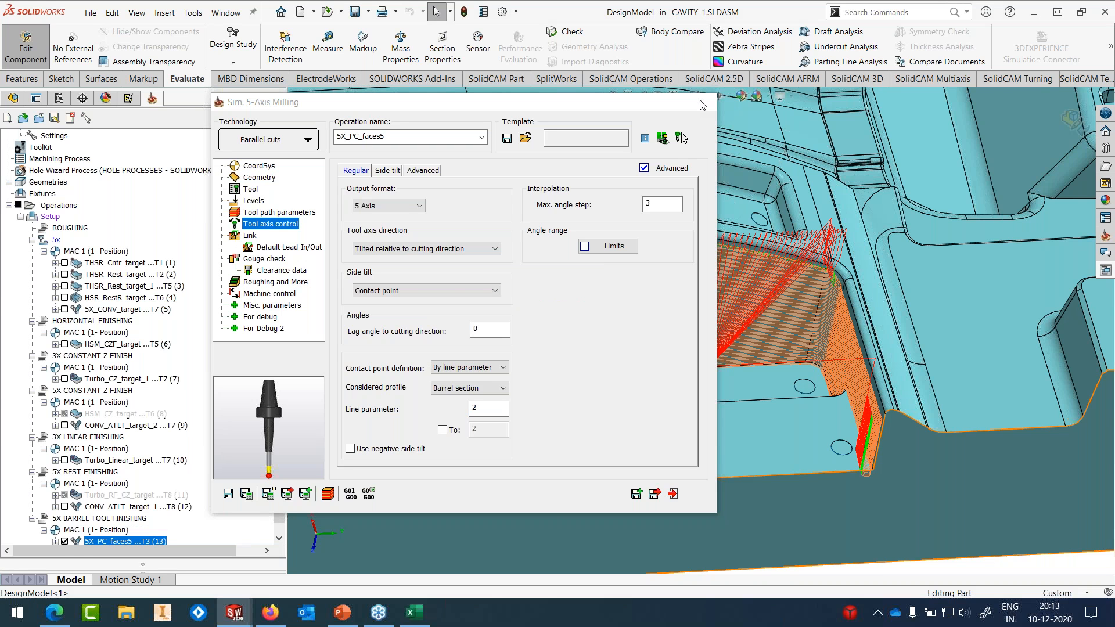
click(703, 103)
Step: Examine the whole cavity block with the barrel tool path displayed on the side pocket's walls
click(719, 96)
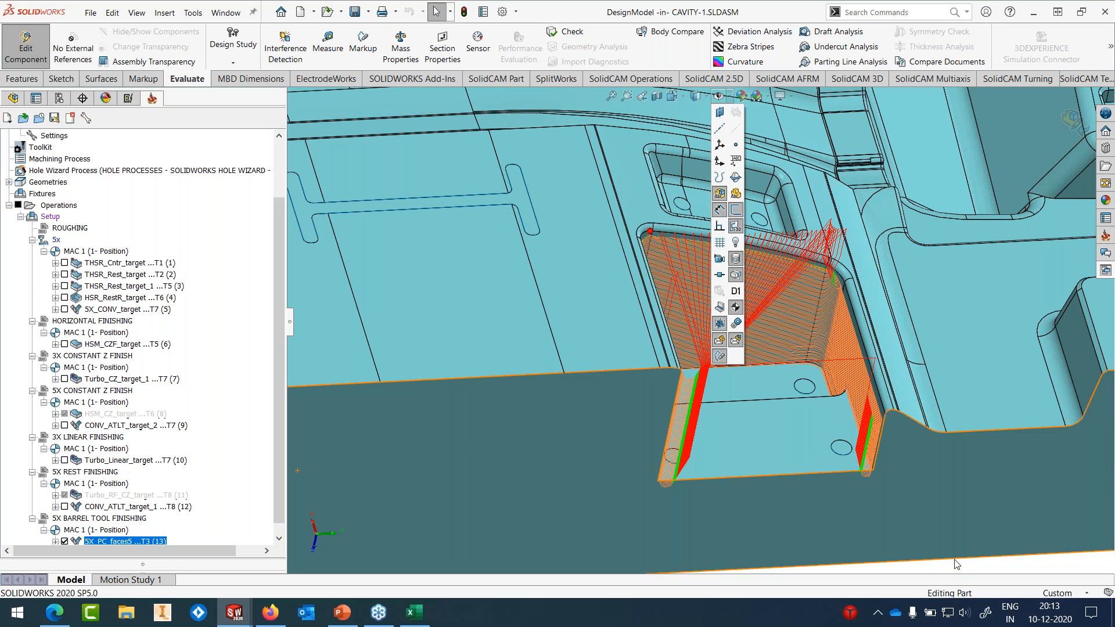
click(719, 209)
scroll(841, 478, up, 6)
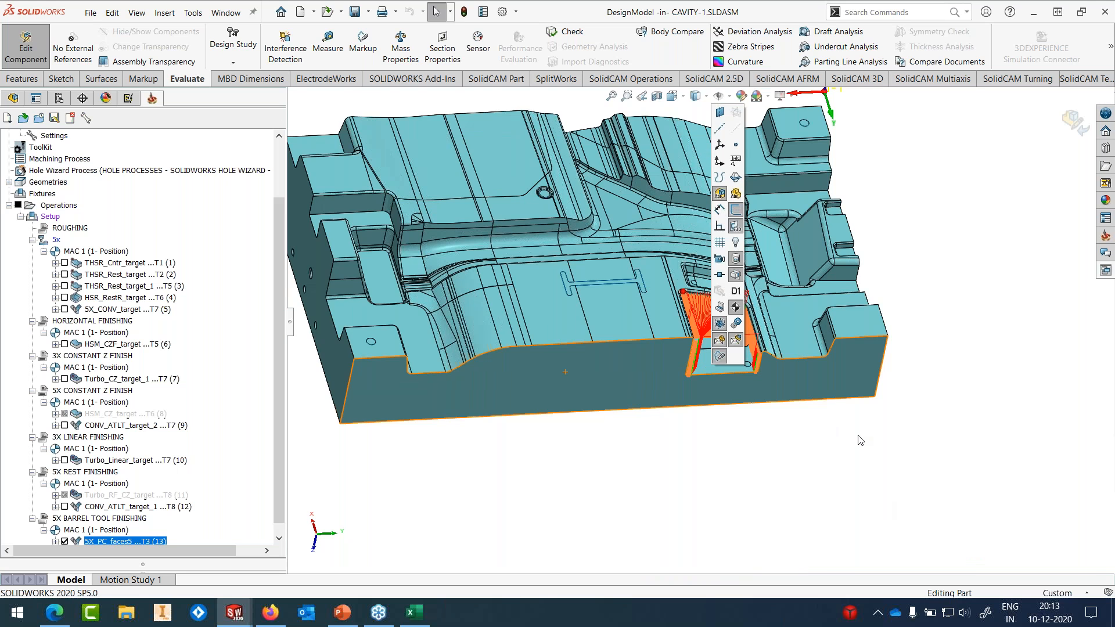
scroll(702, 325, up, 1)
scroll(580, 208, down, 1)
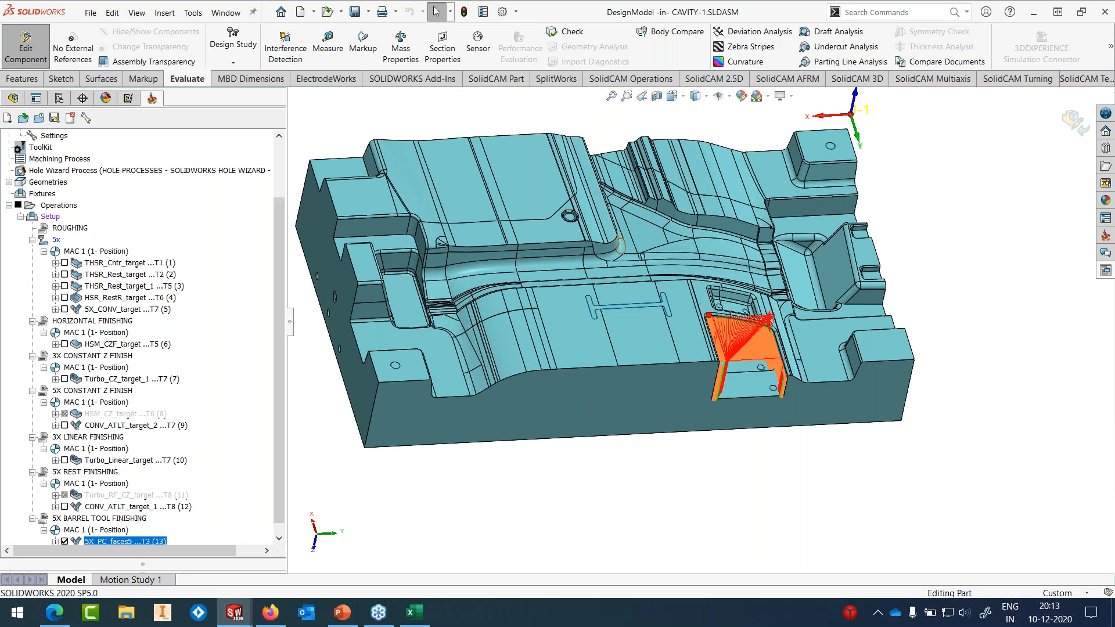
scroll(625, 243, up, 1)
scroll(624, 243, down, 2)
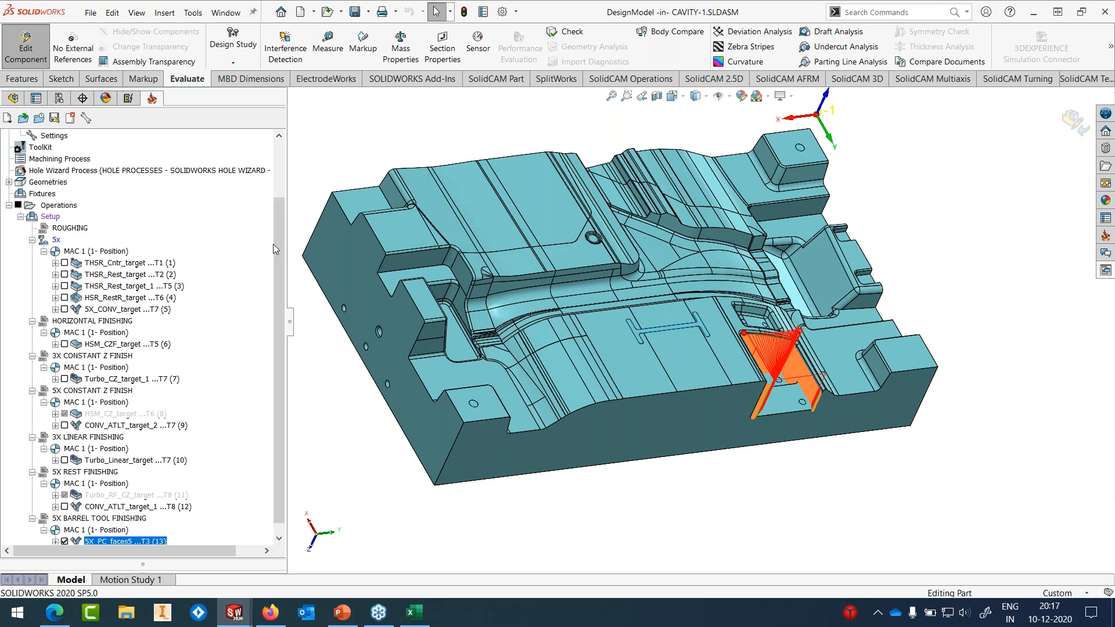
Step: Start adding a 3D HSM milling operation after the 5X_PC_faces5 operation
right_click(145, 541)
mouse_move(240, 41)
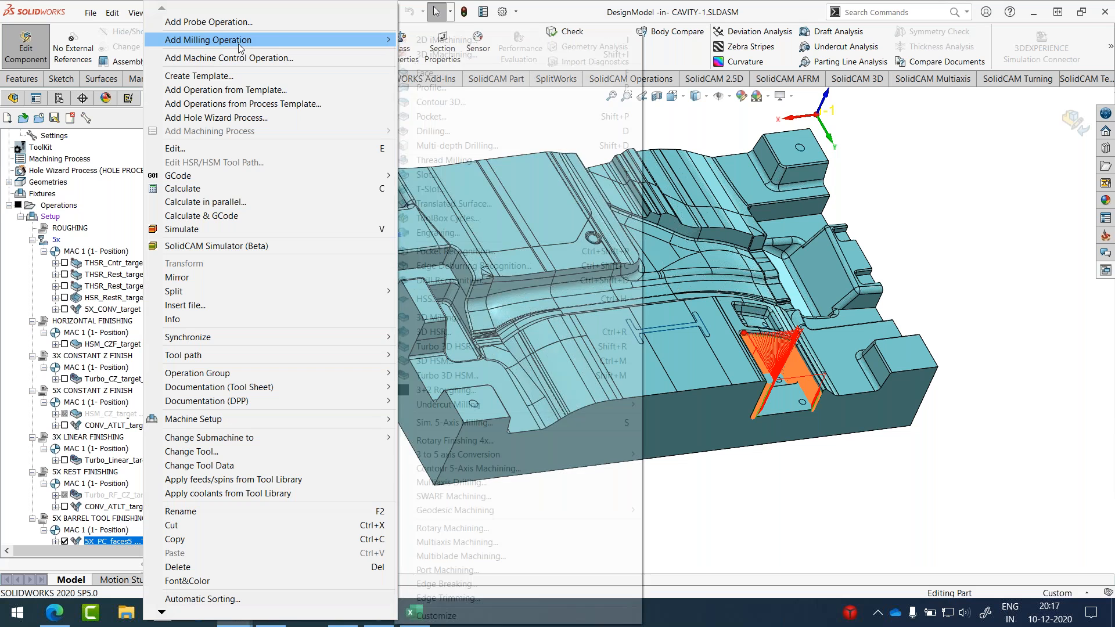
click(445, 362)
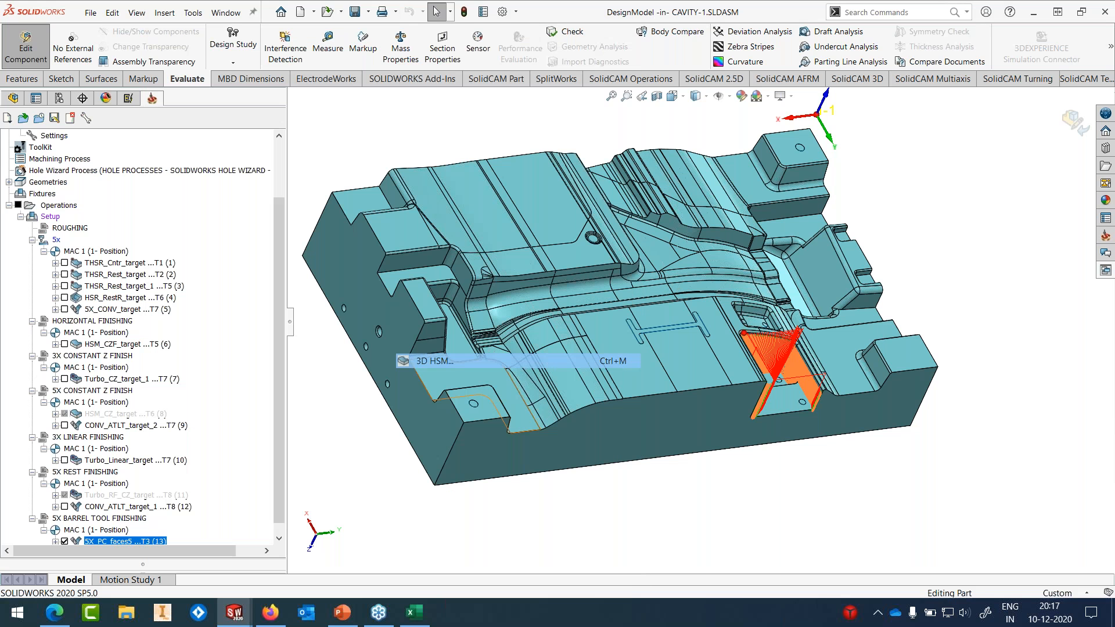